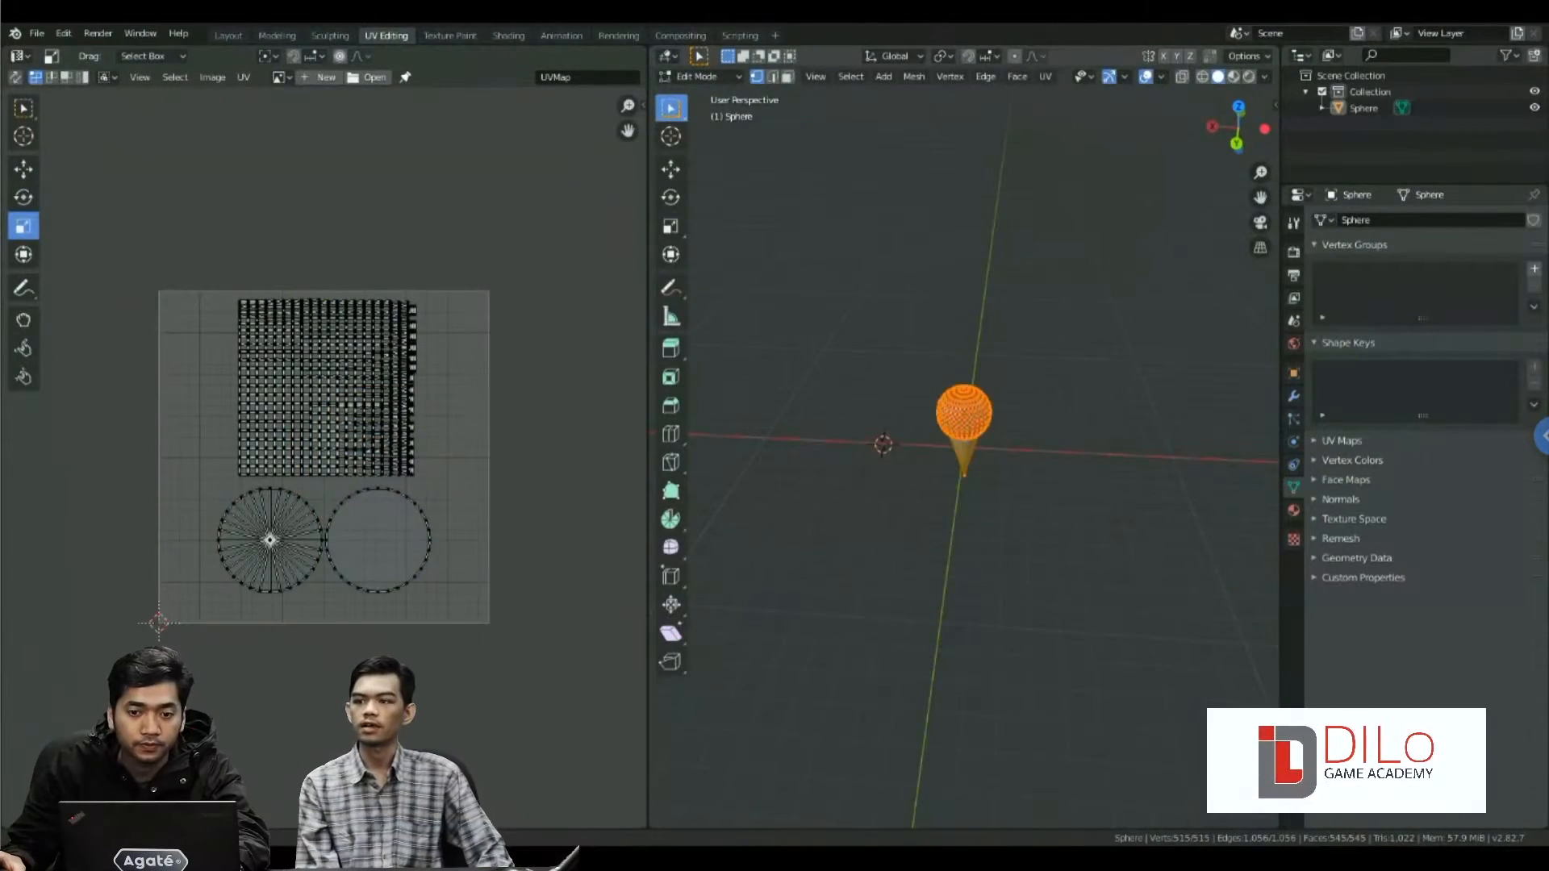
- Examine the ice cream ball and cone mesh from several sides together with its UV islands
scroll(913, 403, up, 8)
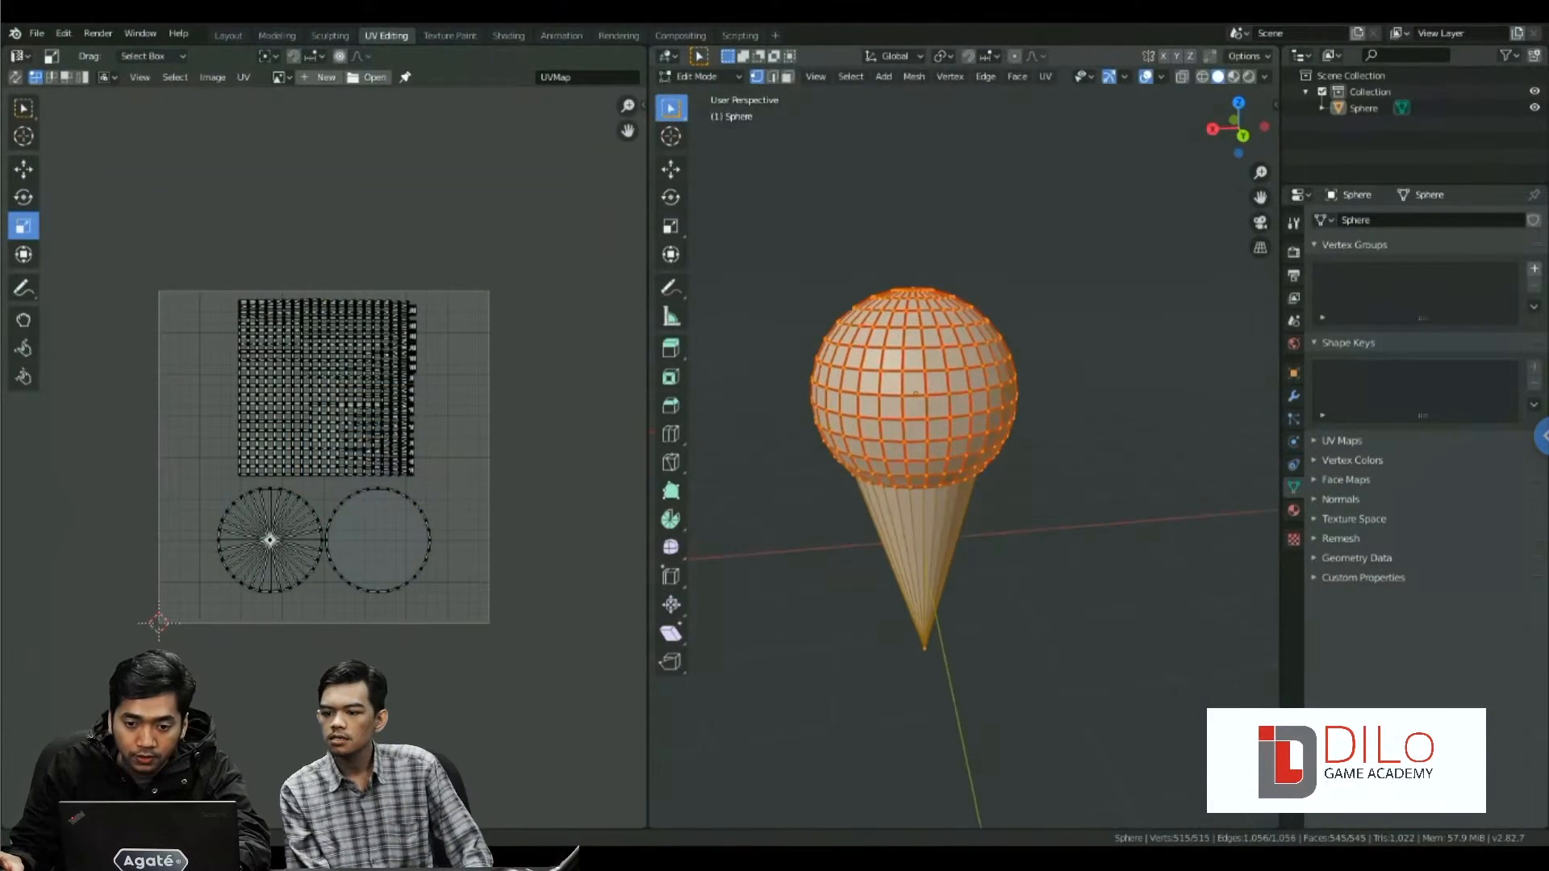
key(a)
mouse_move(1041, 387)
middle_down()
mouse_move(952, 403)
mouse_move(1032, 375)
middle_up()
key(a)
key(a)
key(a)
scroll(1033, 375, up, 2)
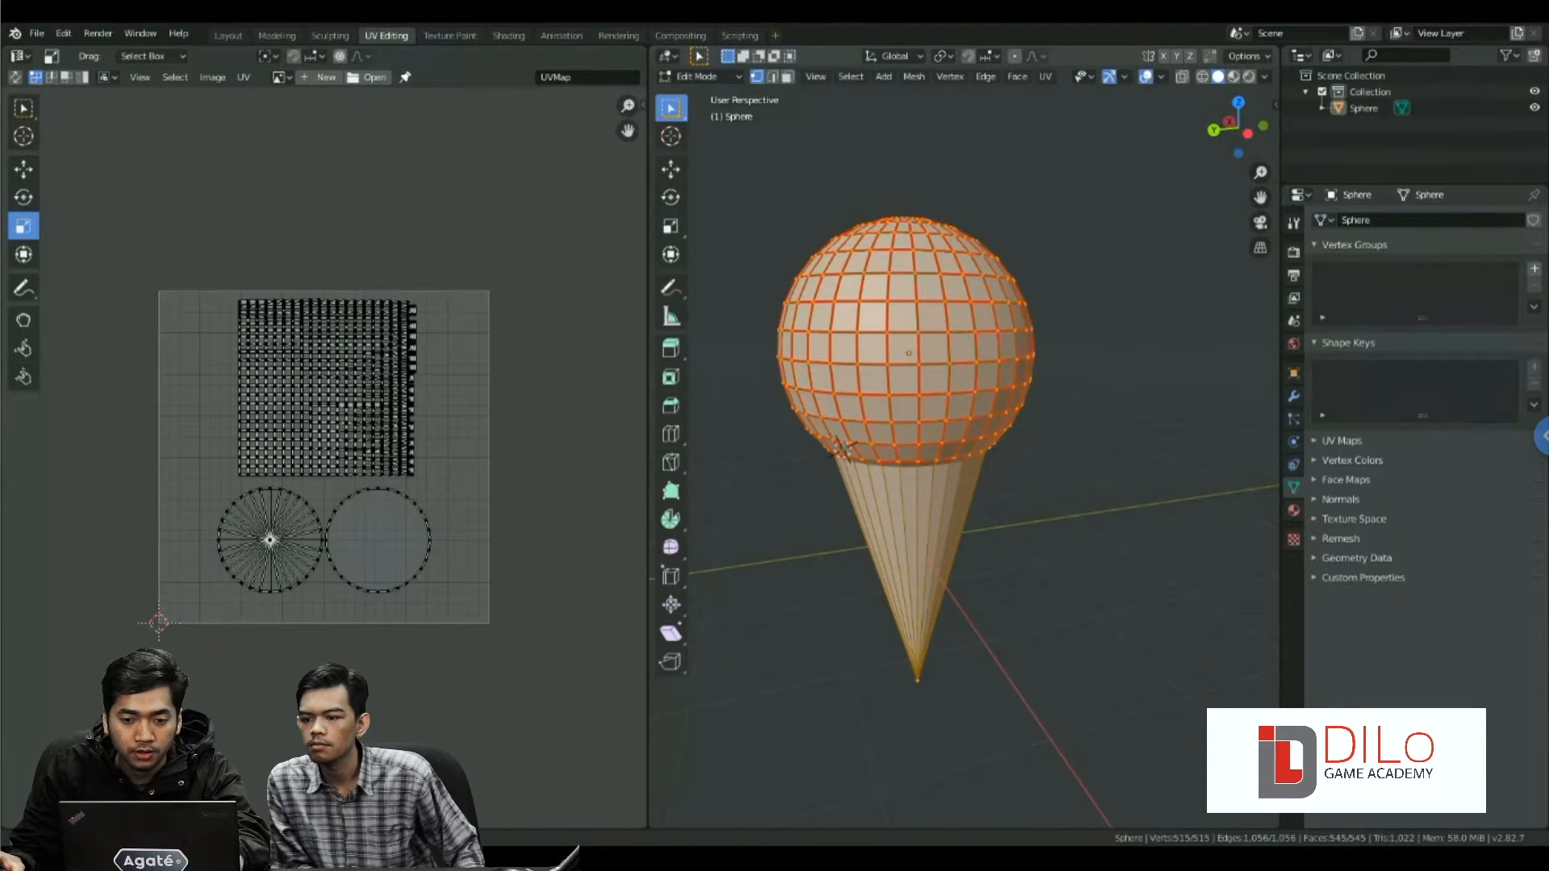
middle_drag(1032, 375, 1090, 398)
key(a)
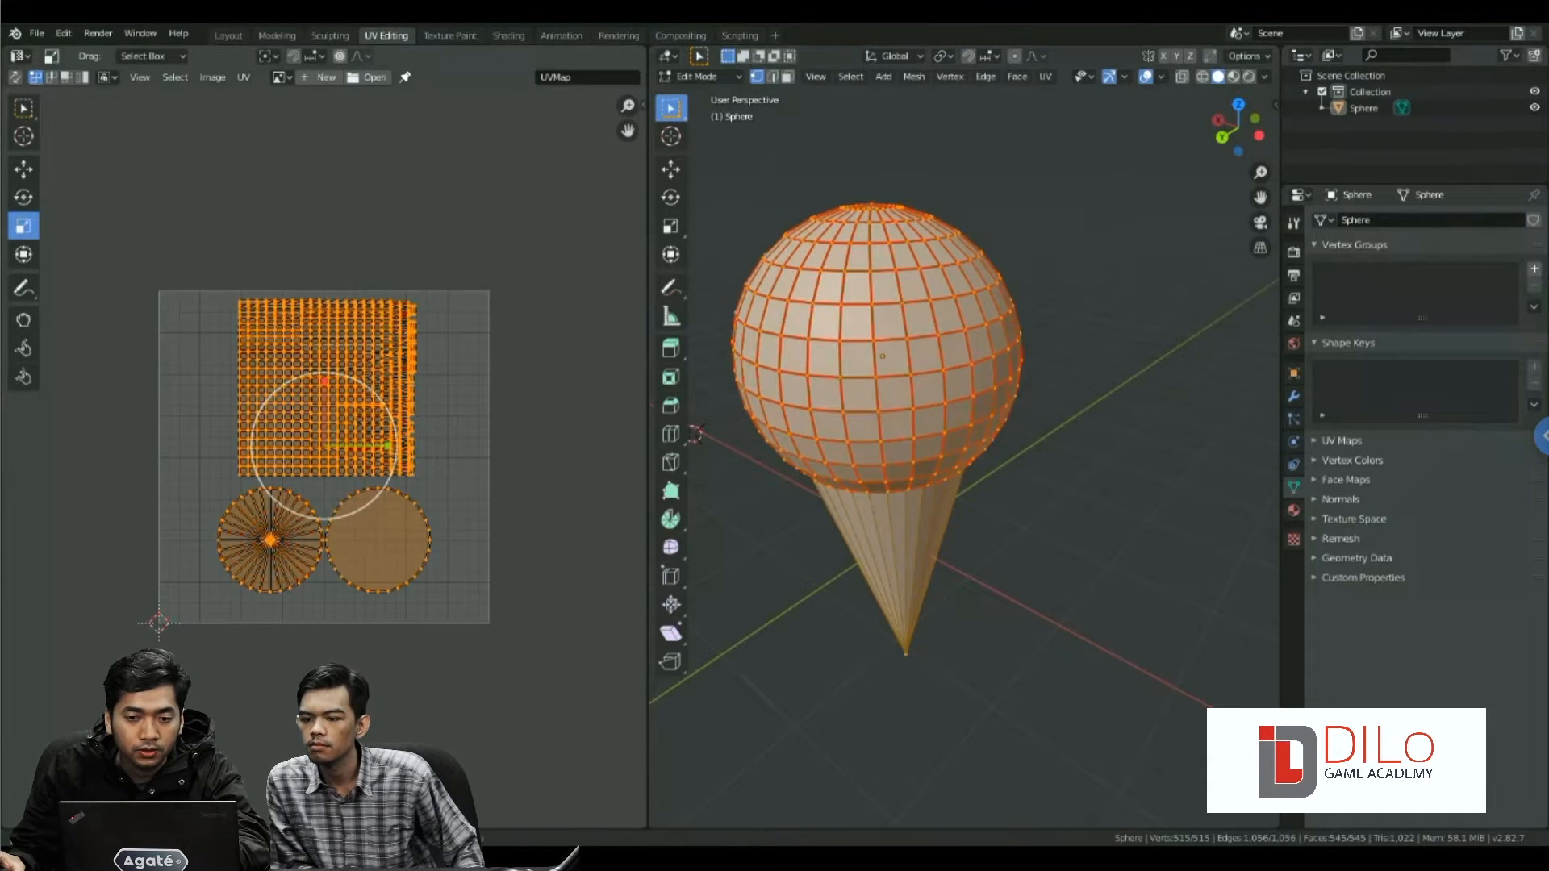
scroll(960, 375, up, 1)
click(1038, 376)
middle_drag(947, 375, 1028, 328)
scroll(1106, 336, down, 2)
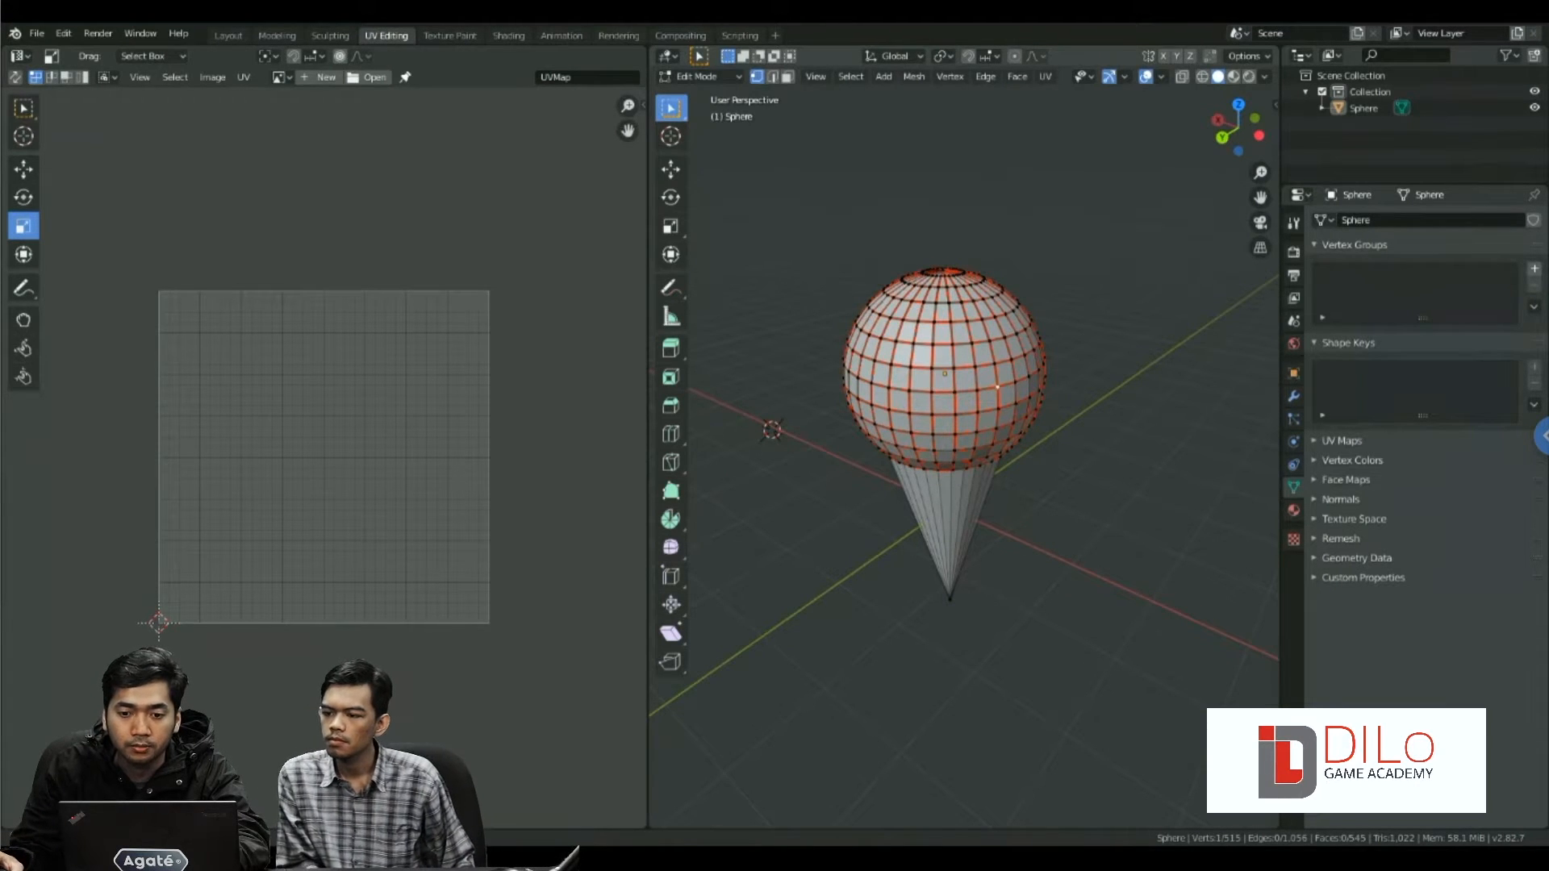
scroll(1028, 328, up, 2)
- Select the whole mesh and create a new 1024 × 1024 px UV Grid image named Untitled behind its UV layout
click(281, 77)
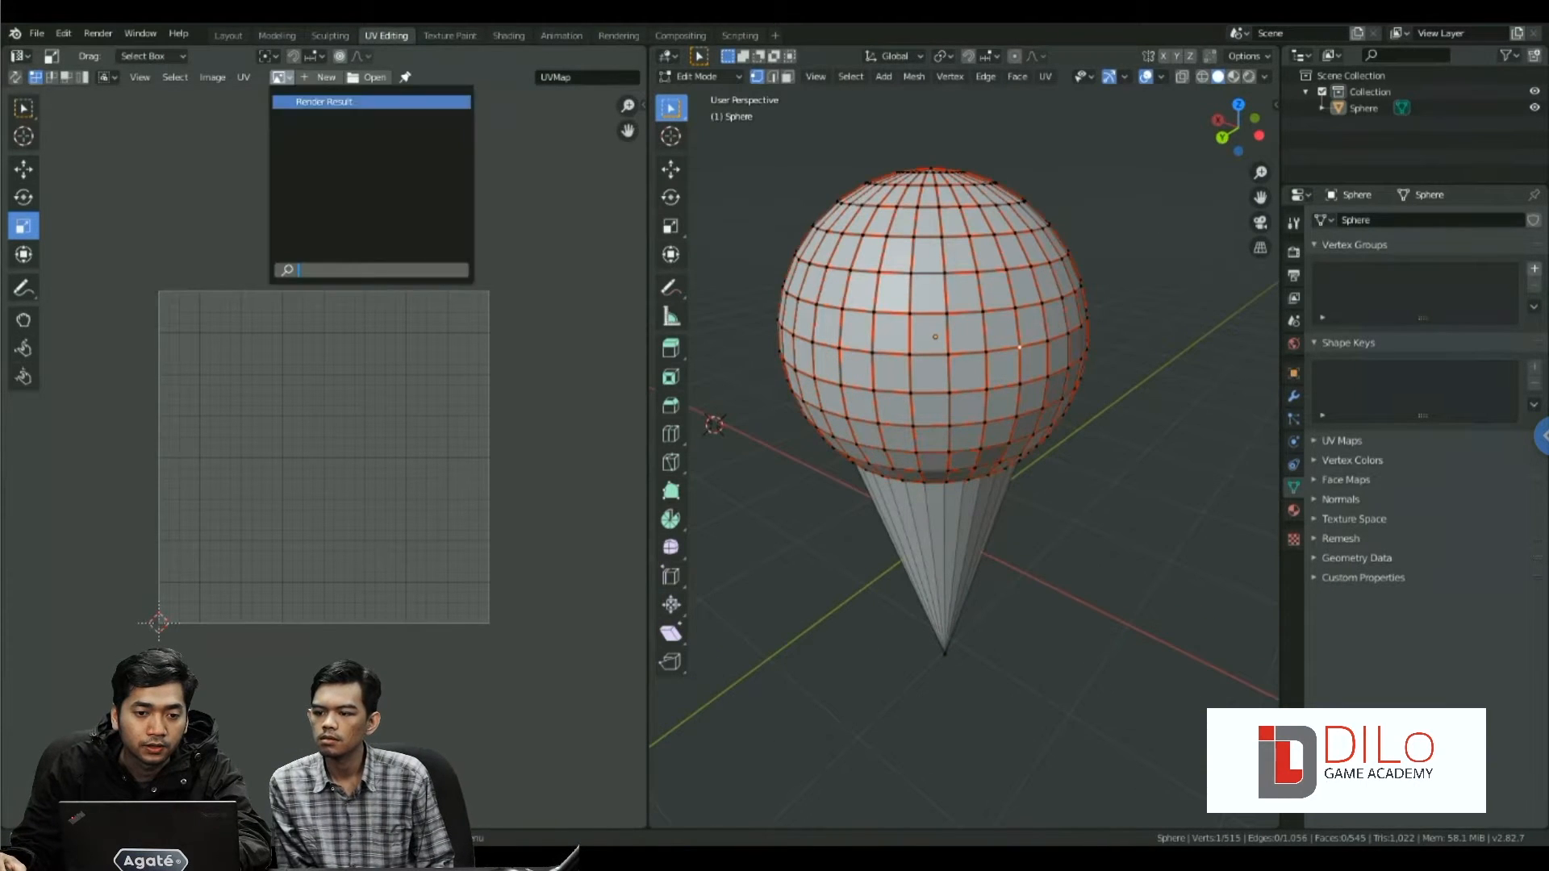
key(a)
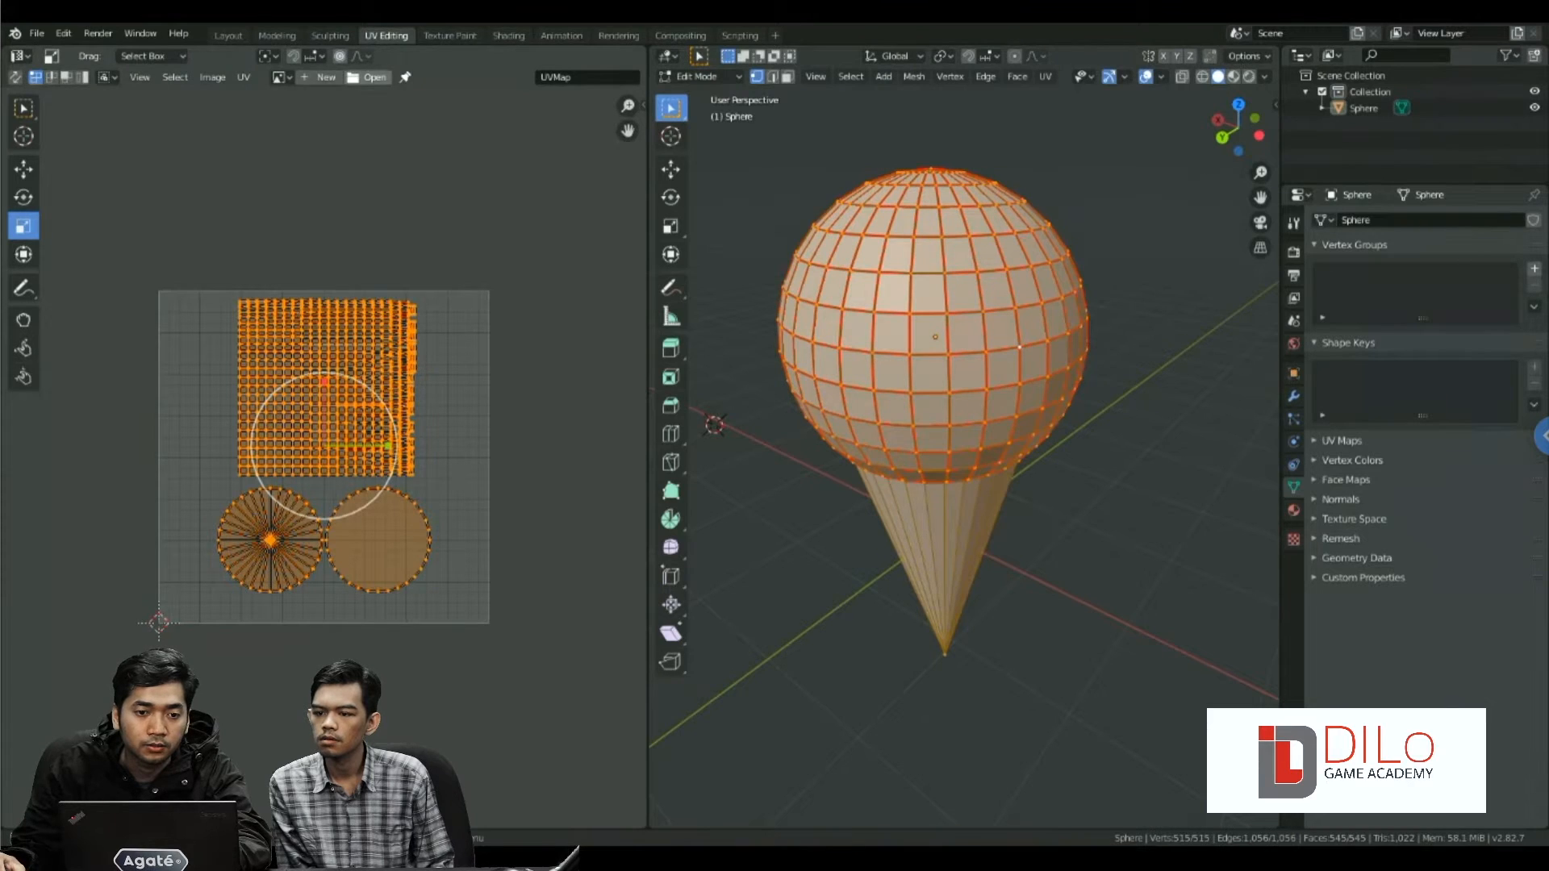
click(321, 77)
click(382, 152)
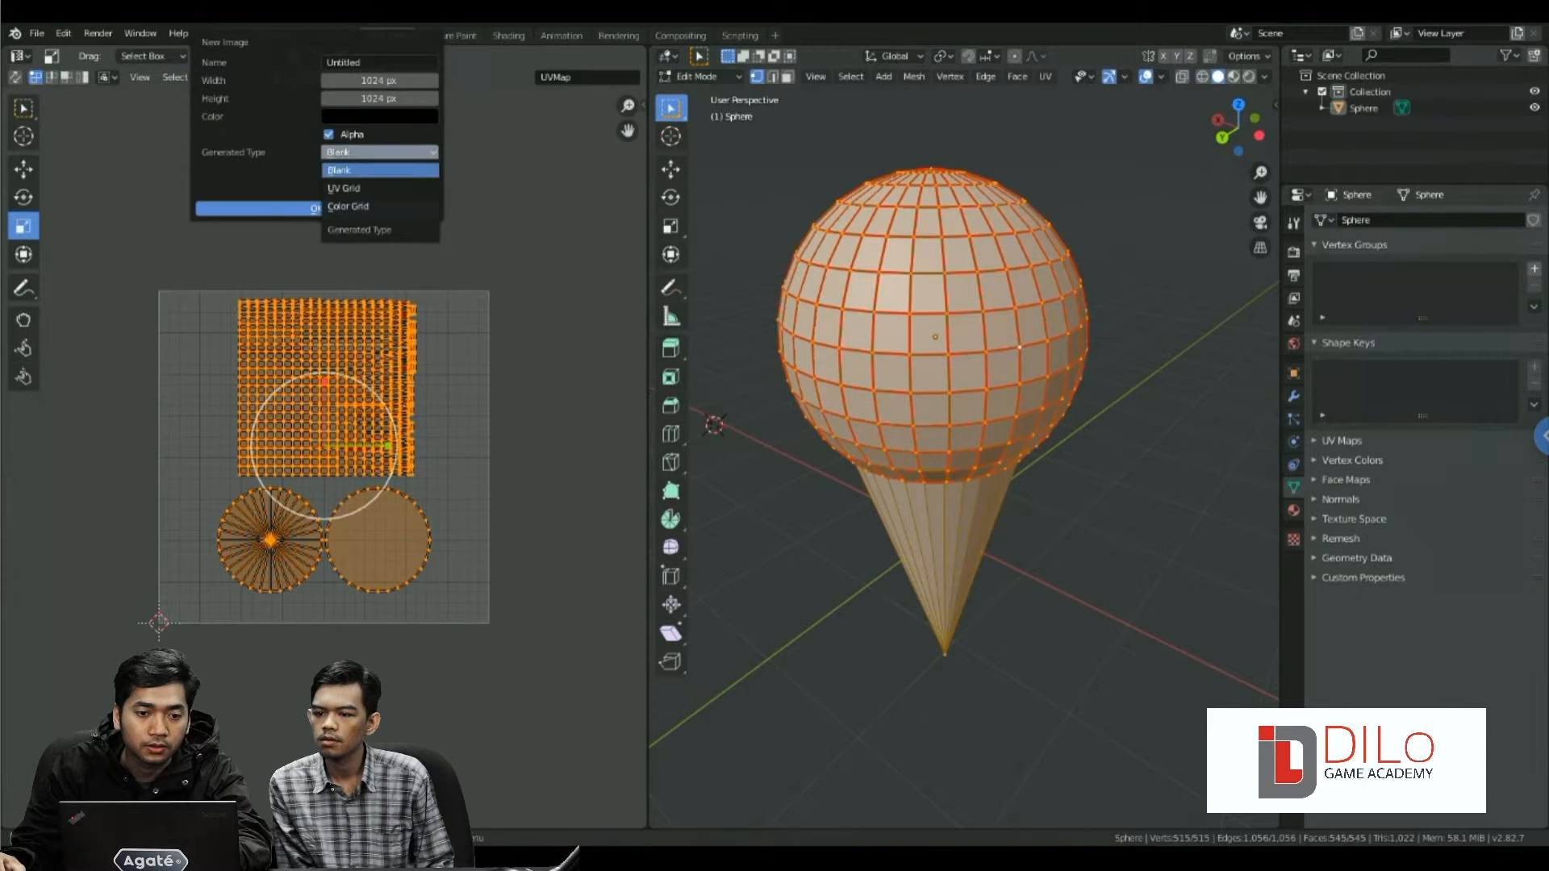
click(379, 171)
click(317, 209)
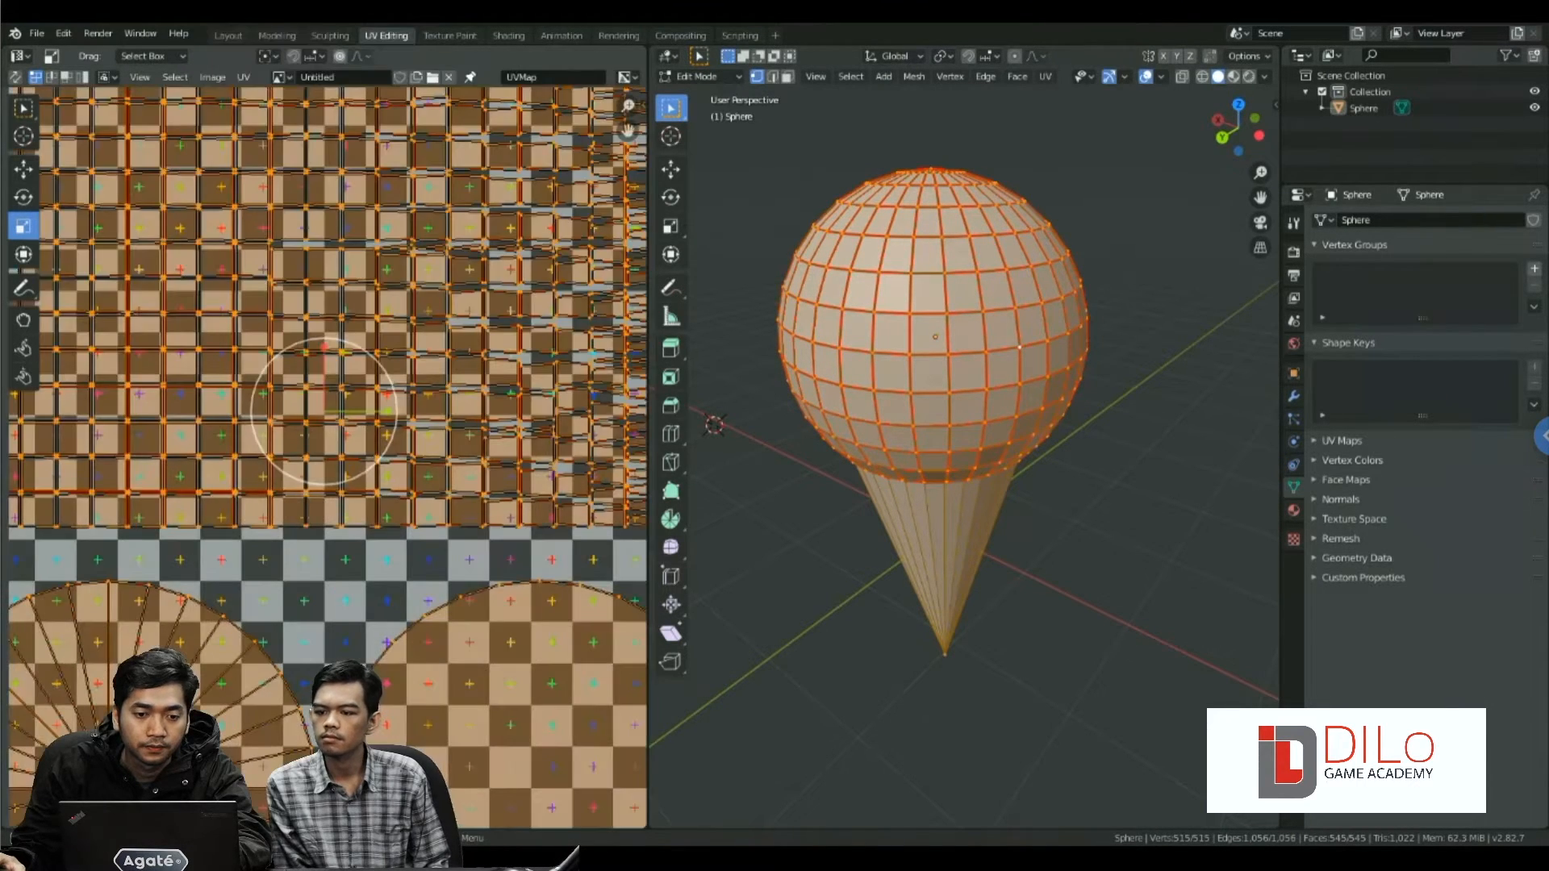
scroll(325, 458, down, 8)
key(alt+a)
key(a)
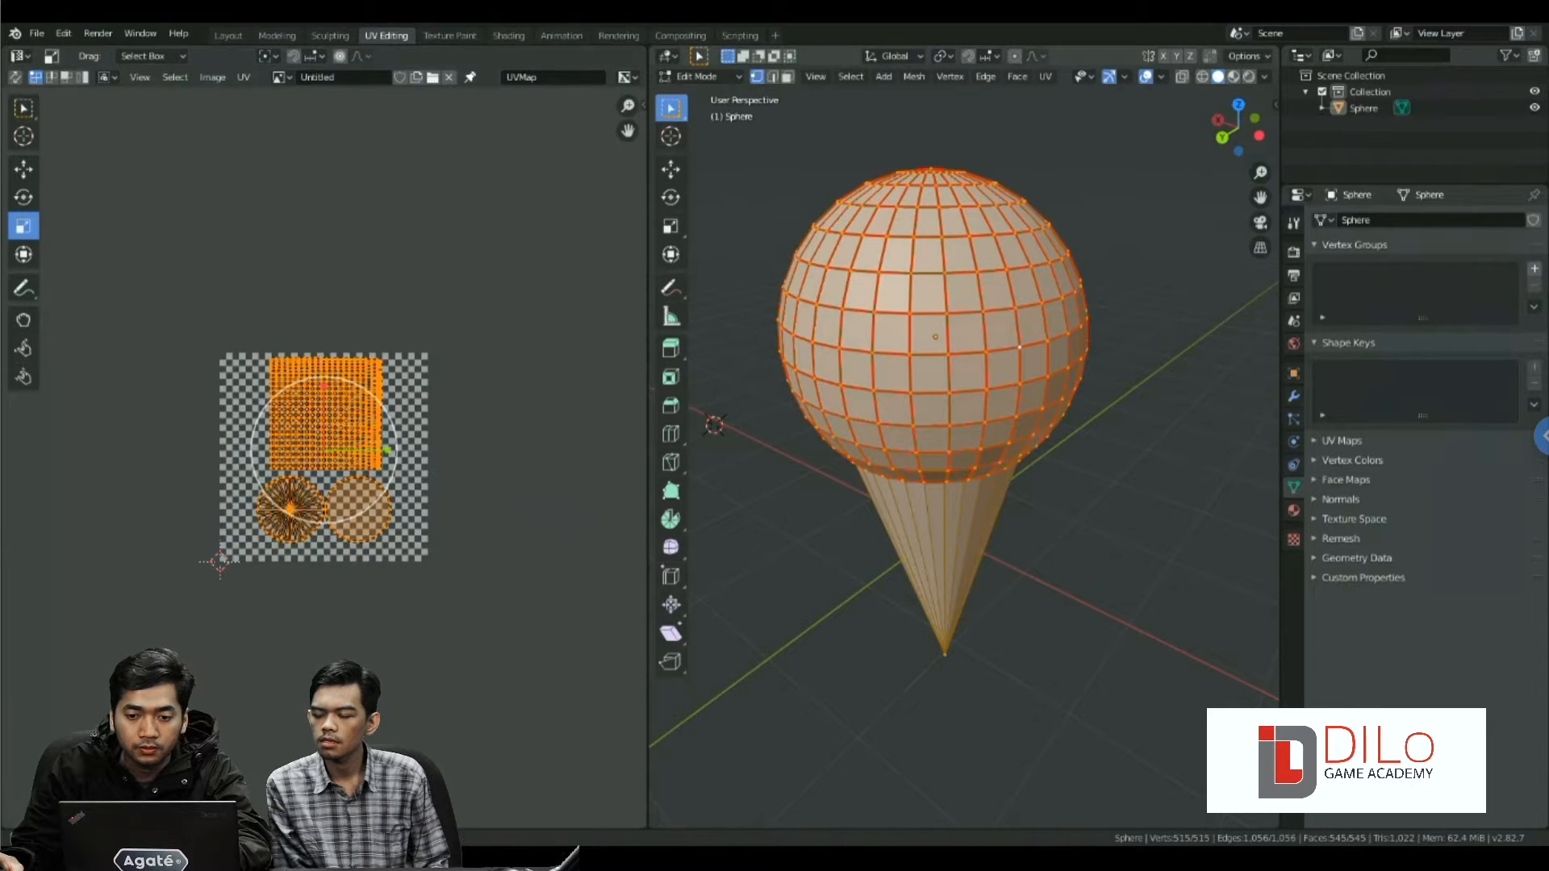
- Assign the existing material named Material to the ice cream object
scroll(964, 452, down, 3)
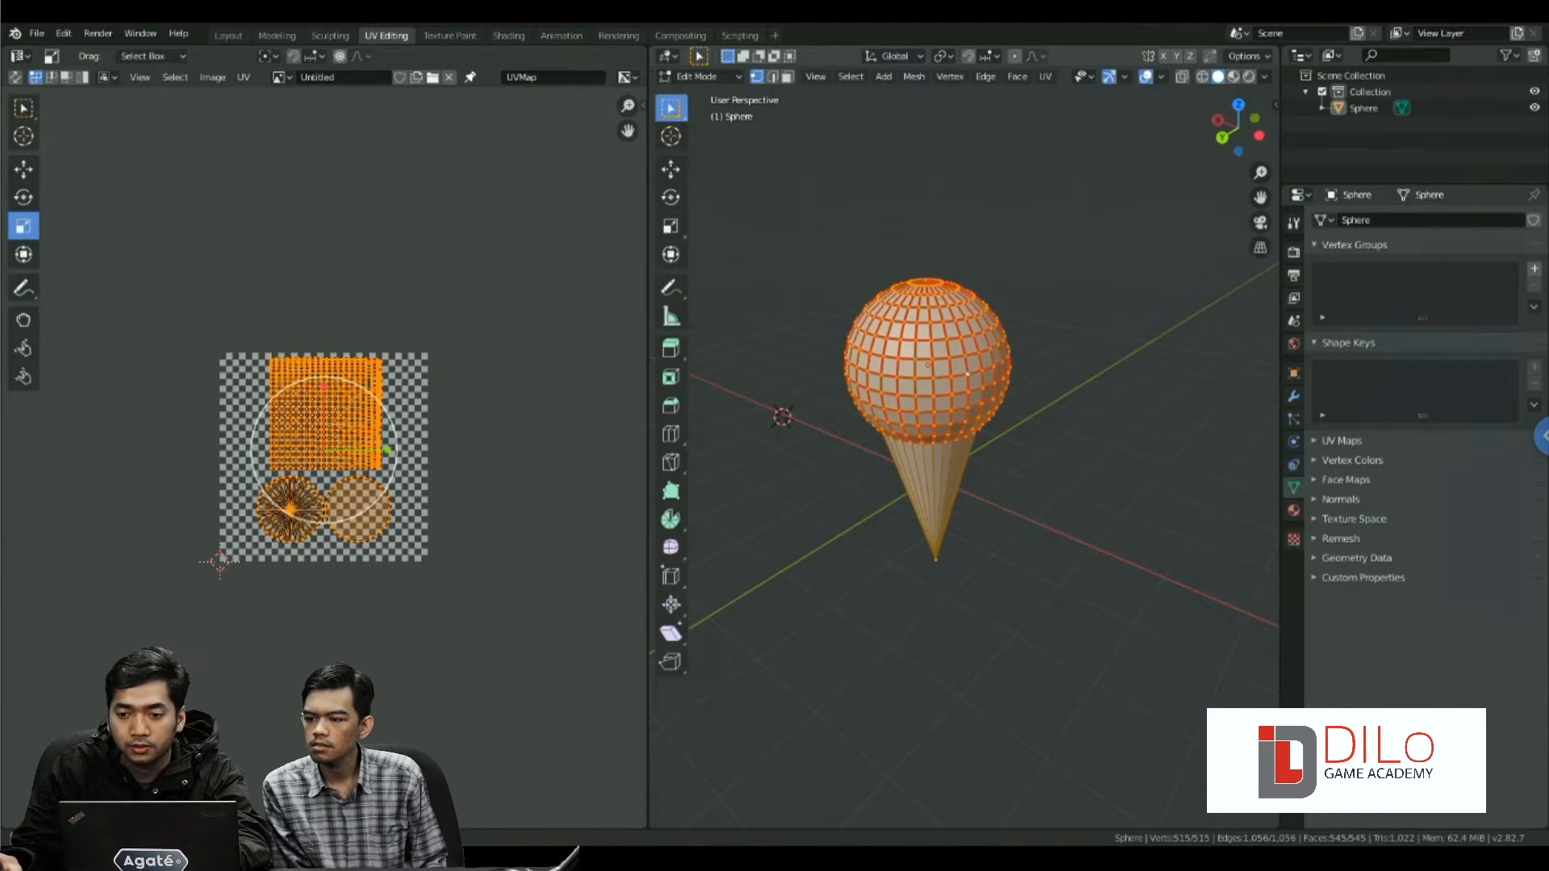
click(1293, 510)
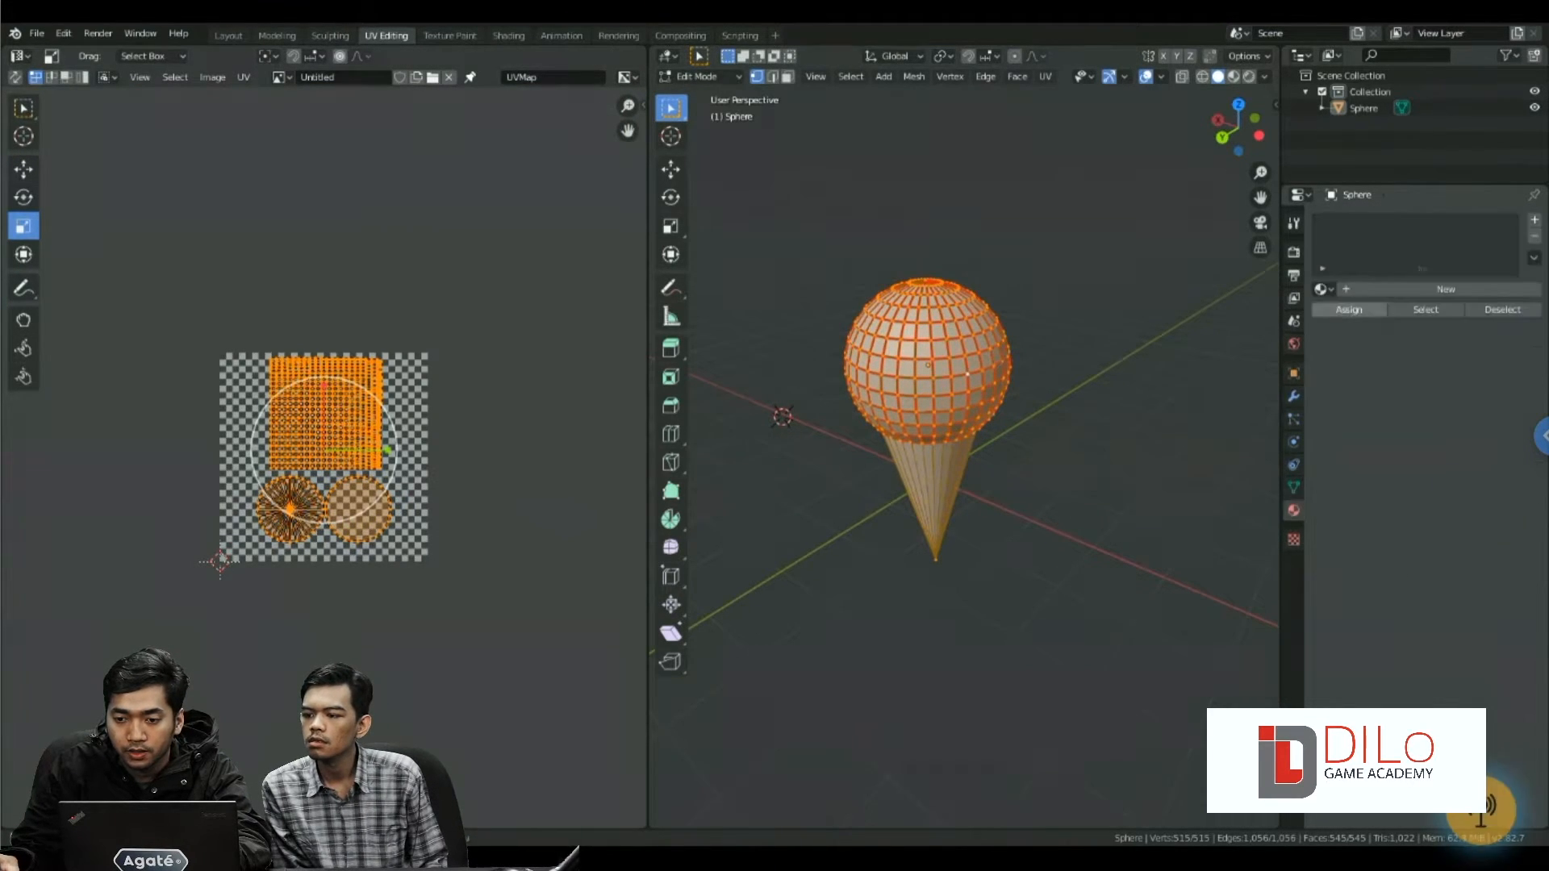
click(1321, 289)
click(1388, 313)
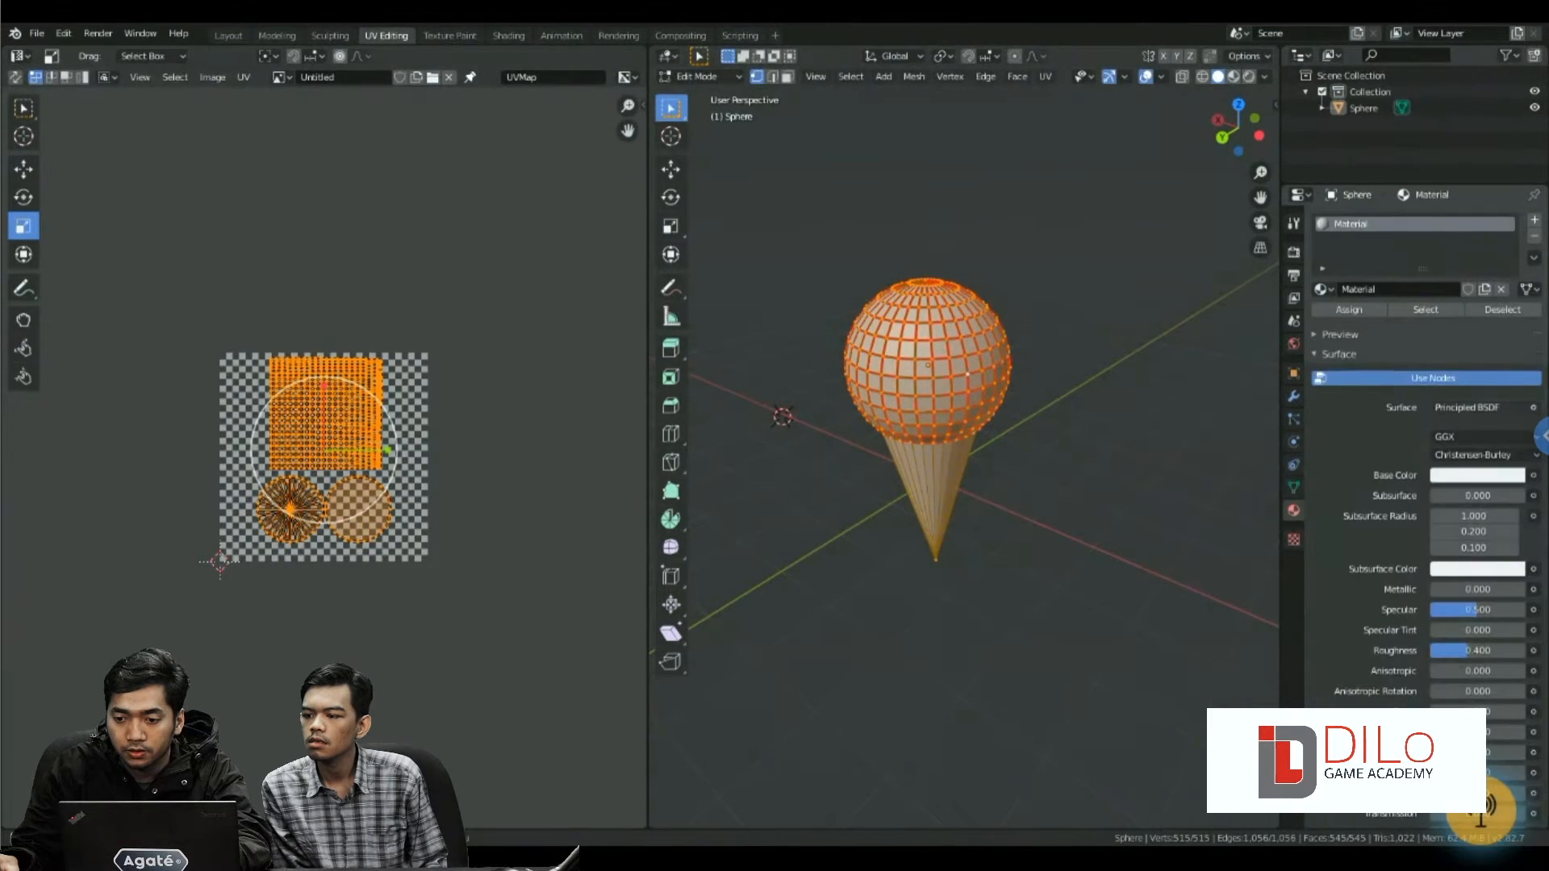
- Link an Image Texture to the material's Base Color and use the Untitled image for it
click(1533, 475)
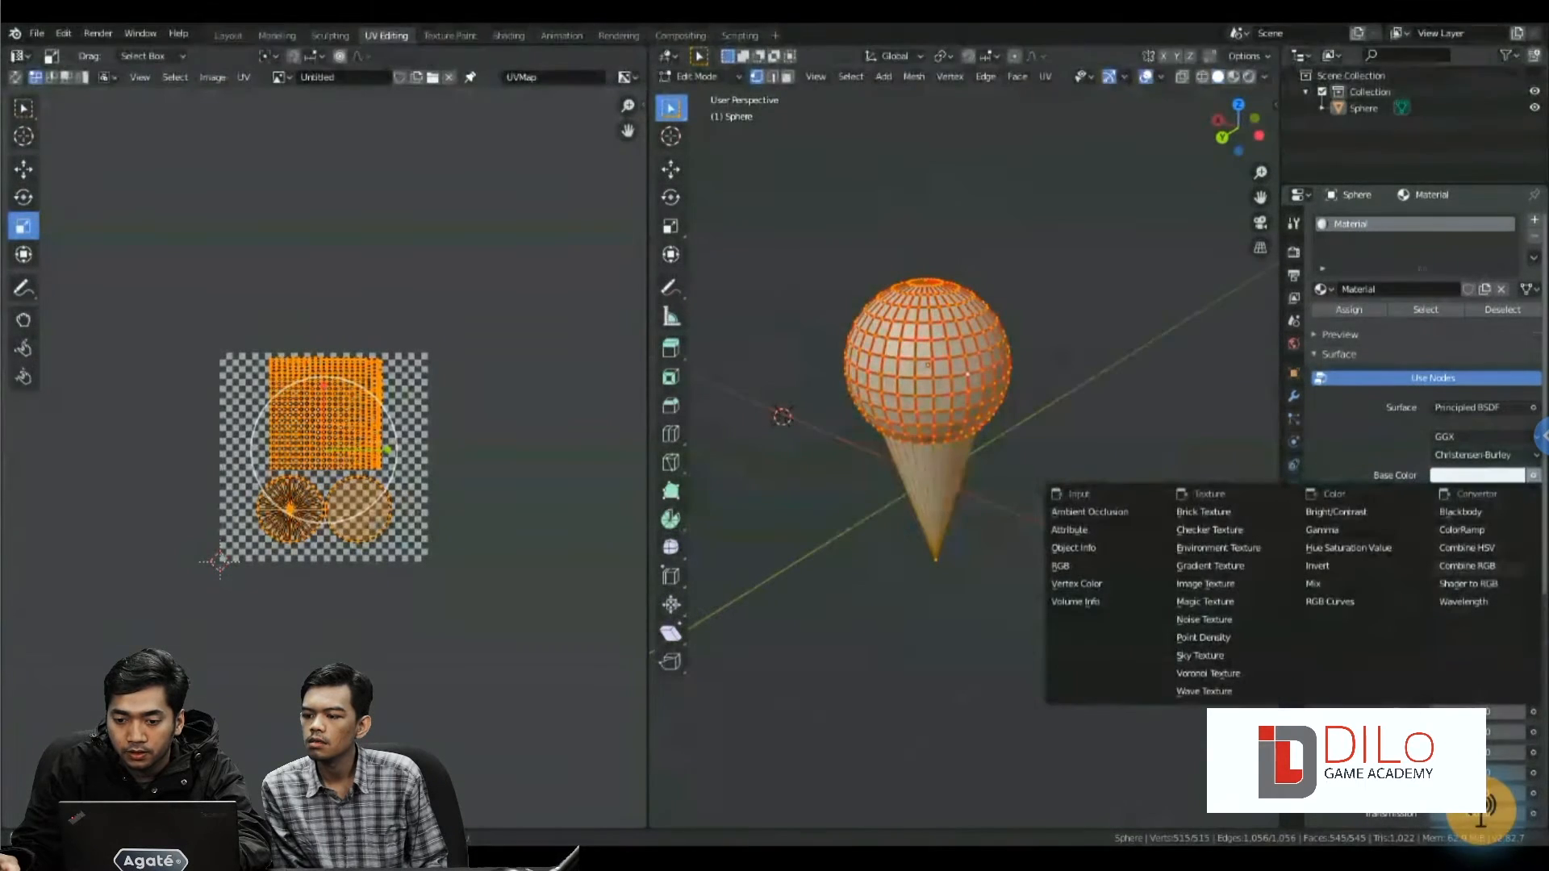
click(1204, 584)
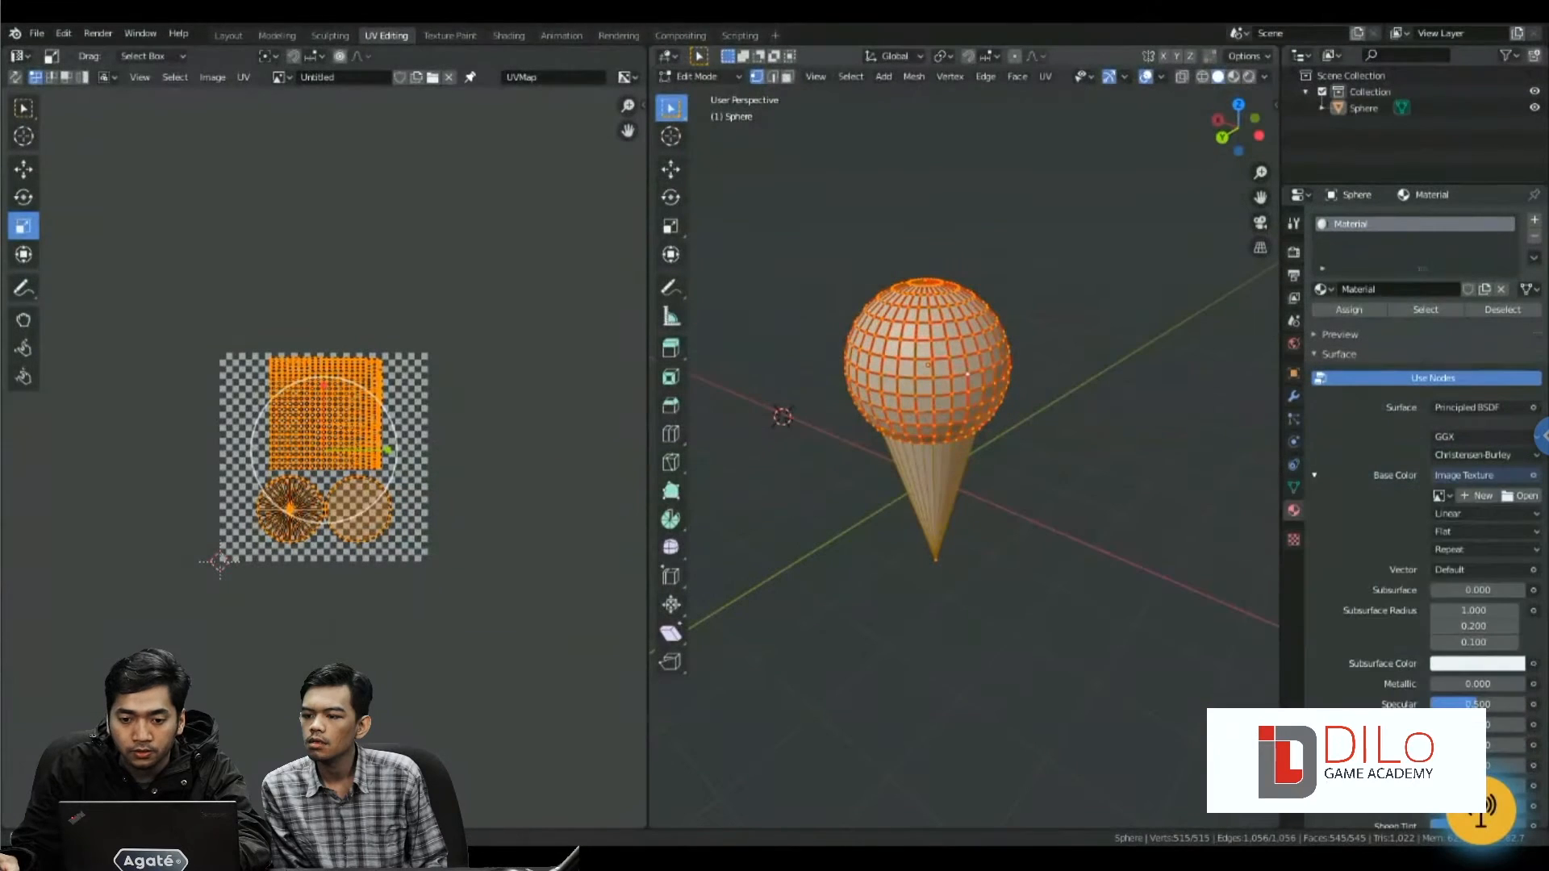
click(1439, 495)
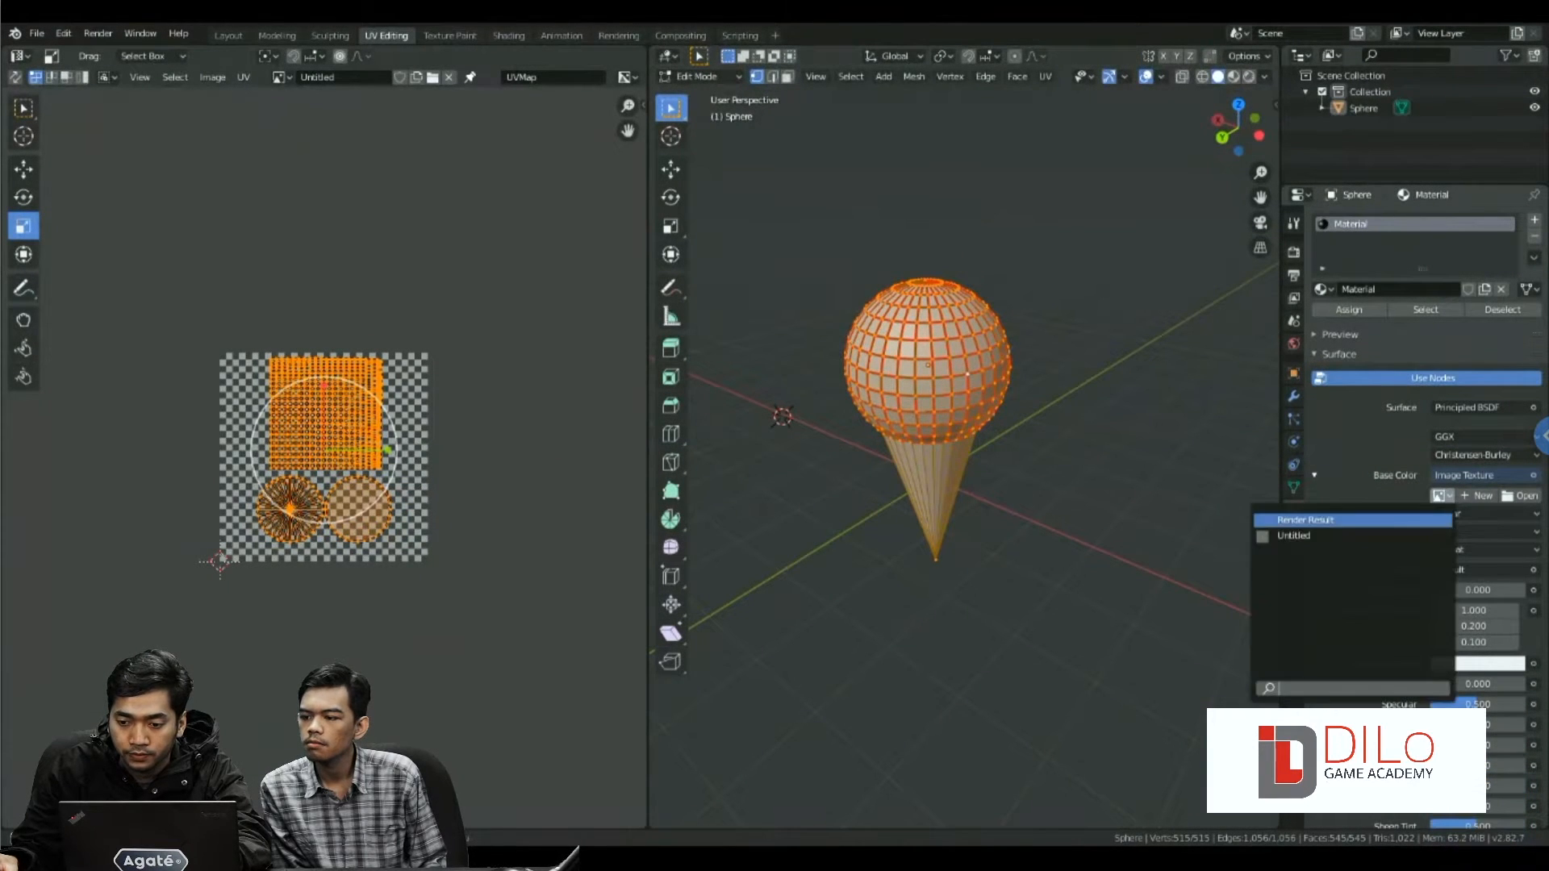
click(1291, 529)
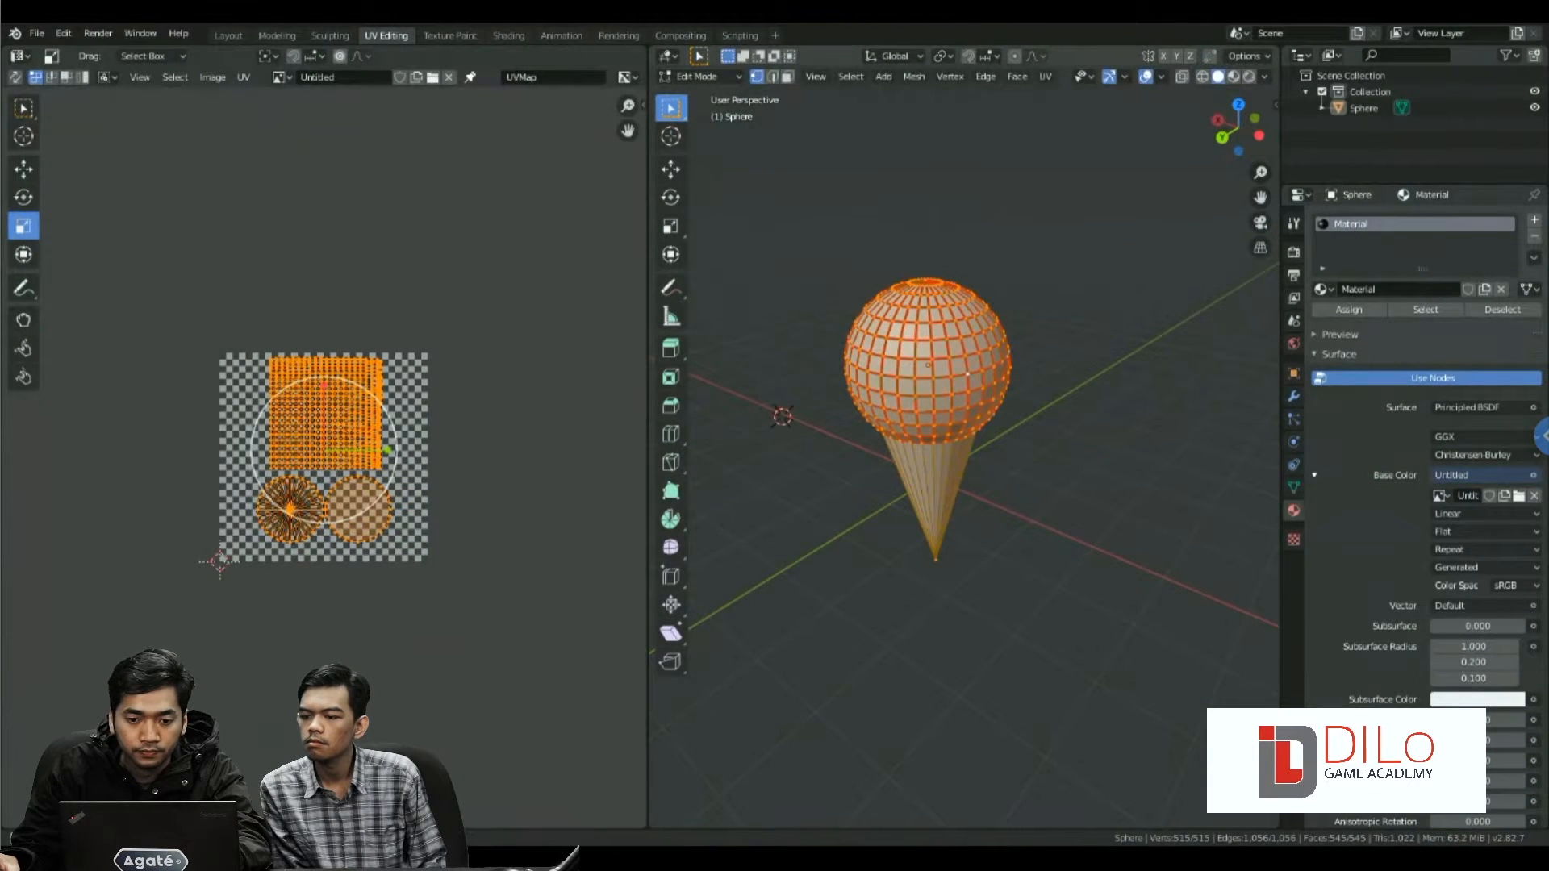
- Show the viewport in Material Preview shading and inspect the checker texture on the model in Object Mode
click(1233, 77)
scroll(968, 403, up, 2)
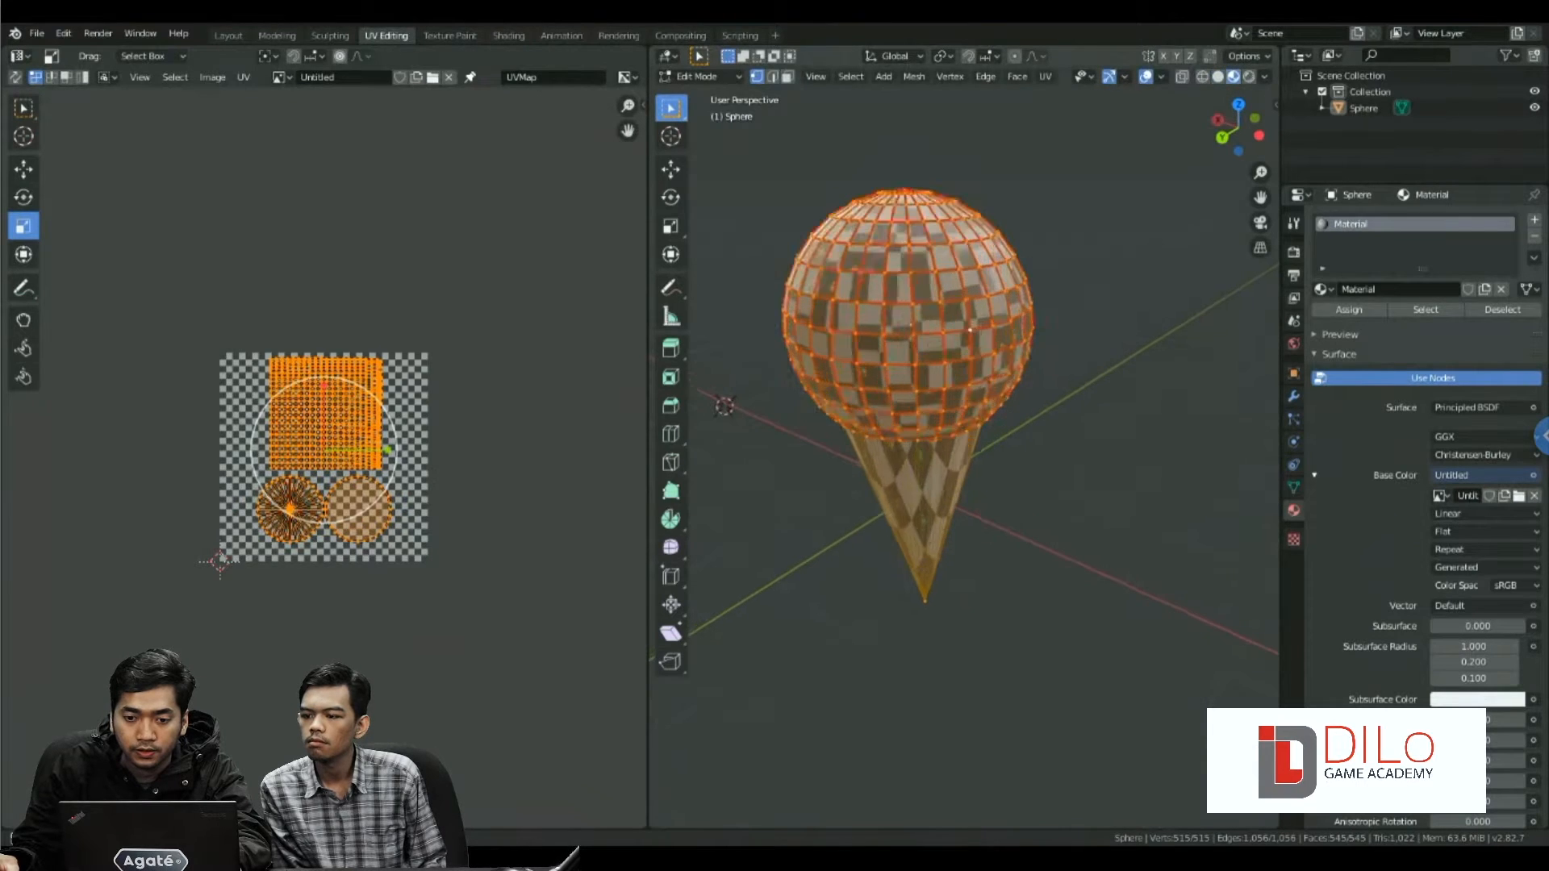
key(Tab)
middle_drag(968, 404, 912, 415)
scroll(968, 403, up, 2)
scroll(968, 403, down, 2)
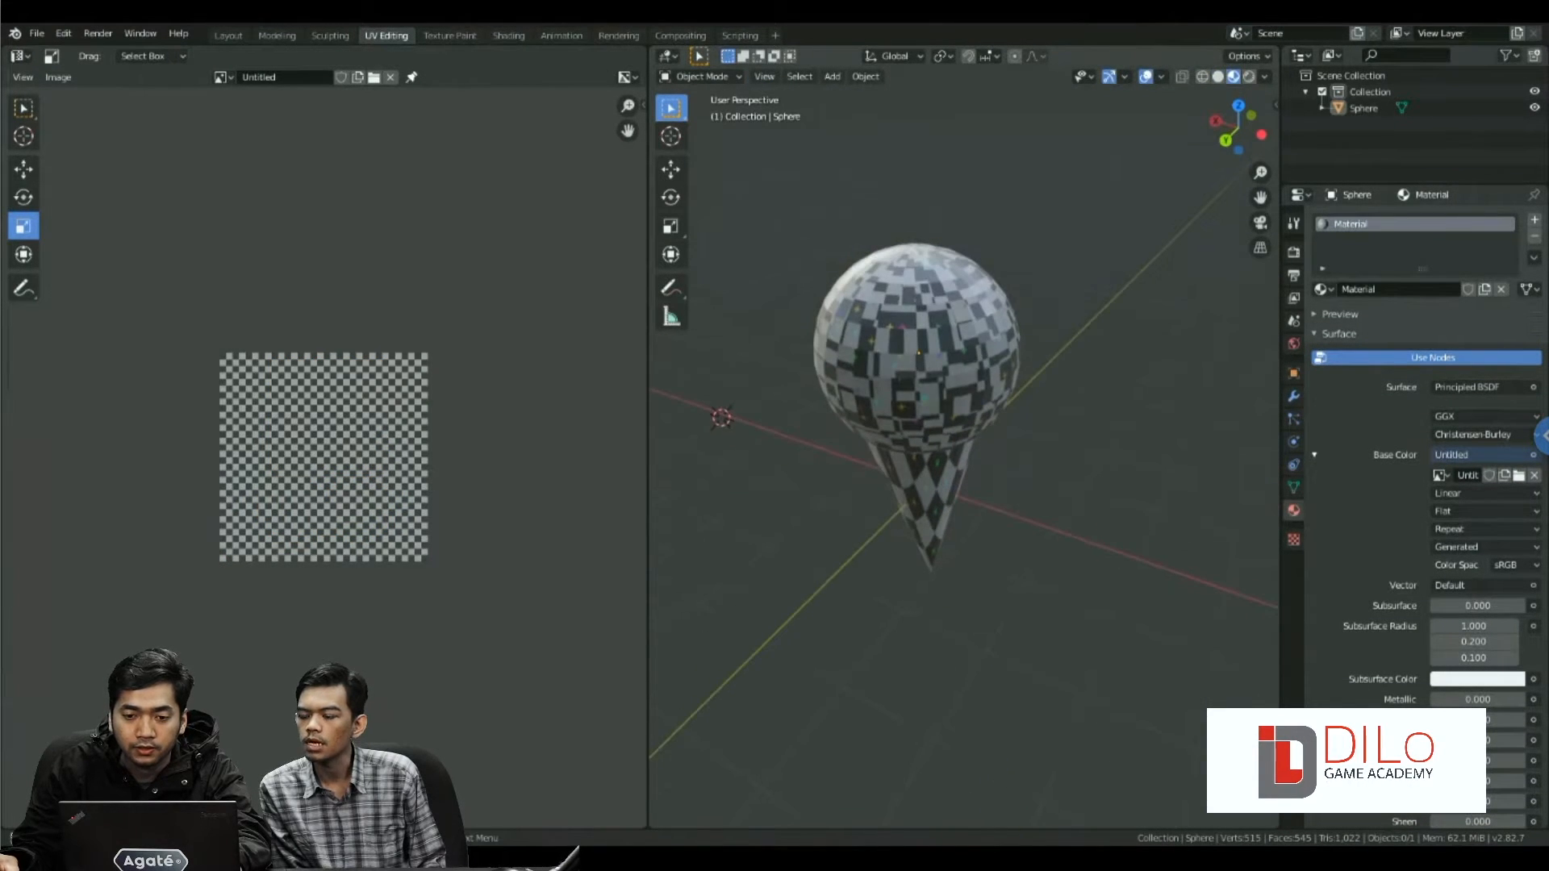
- Select the ice cream object and compare its checker pattern in Edit Mode and Object Mode
key(a)
key(Tab)
scroll(887, 363, up, 2)
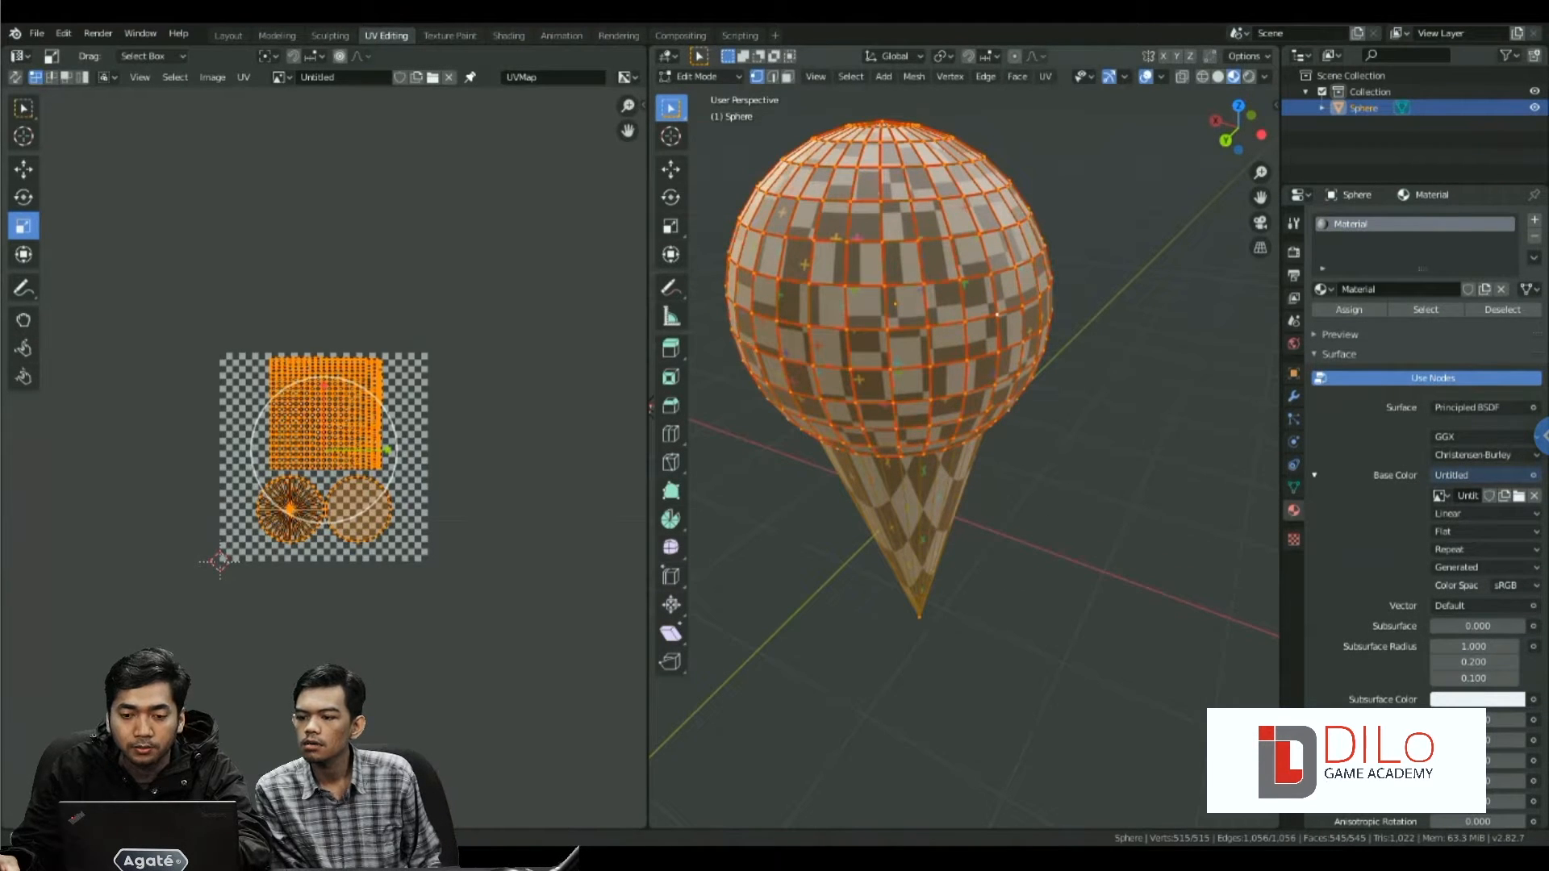
key(Tab)
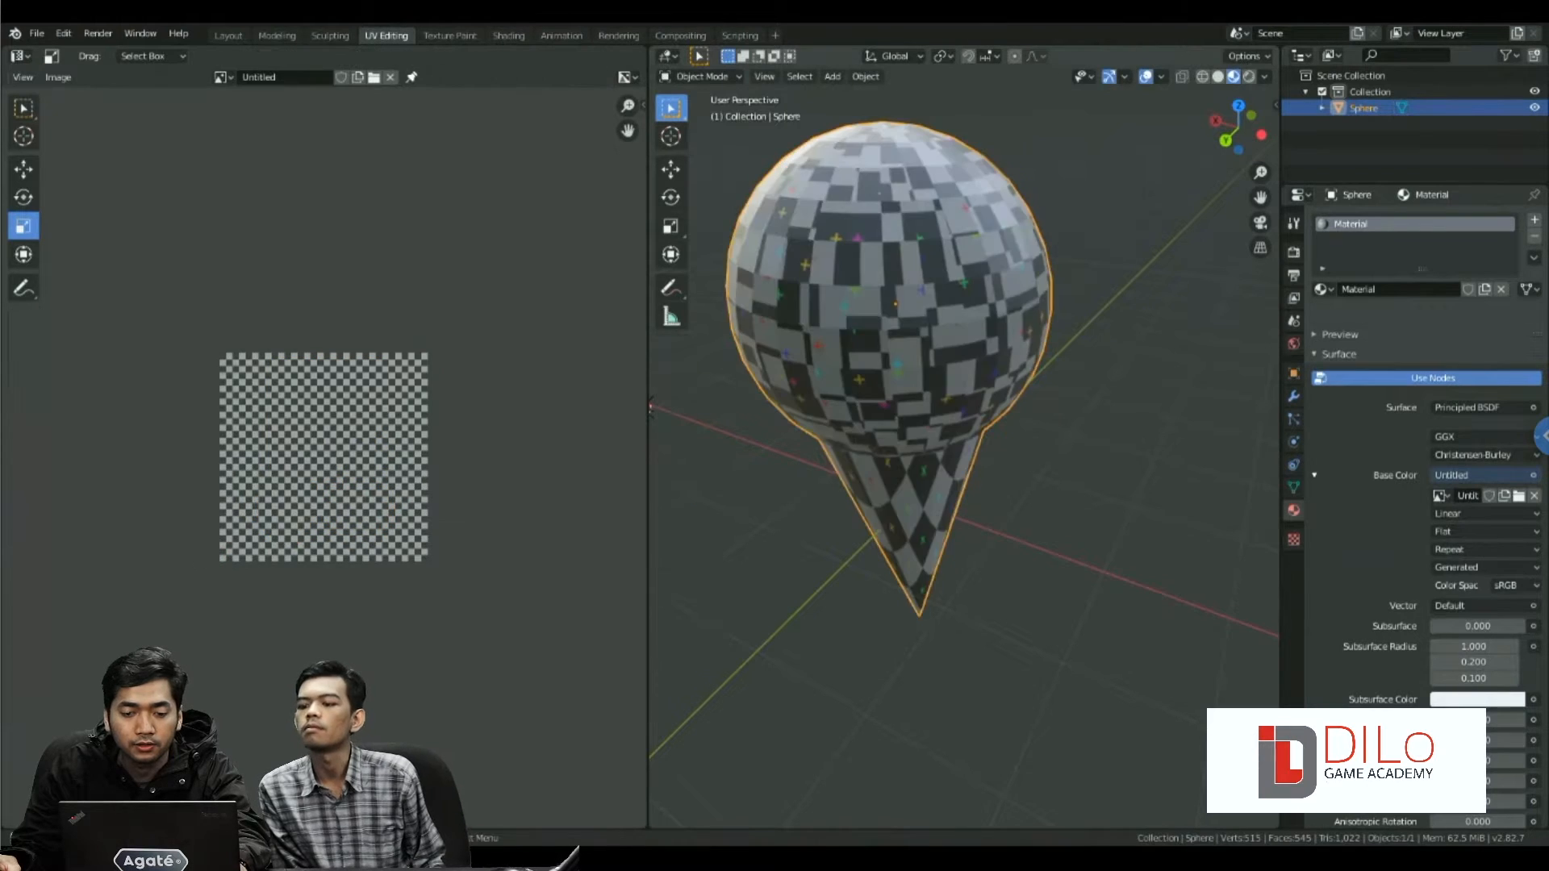
scroll(887, 363, down, 3)
middle_drag(887, 363, 855, 379)
- Select the entire linked ice cream ball in Edit Mode and clear the seams from its edges
key(Tab)
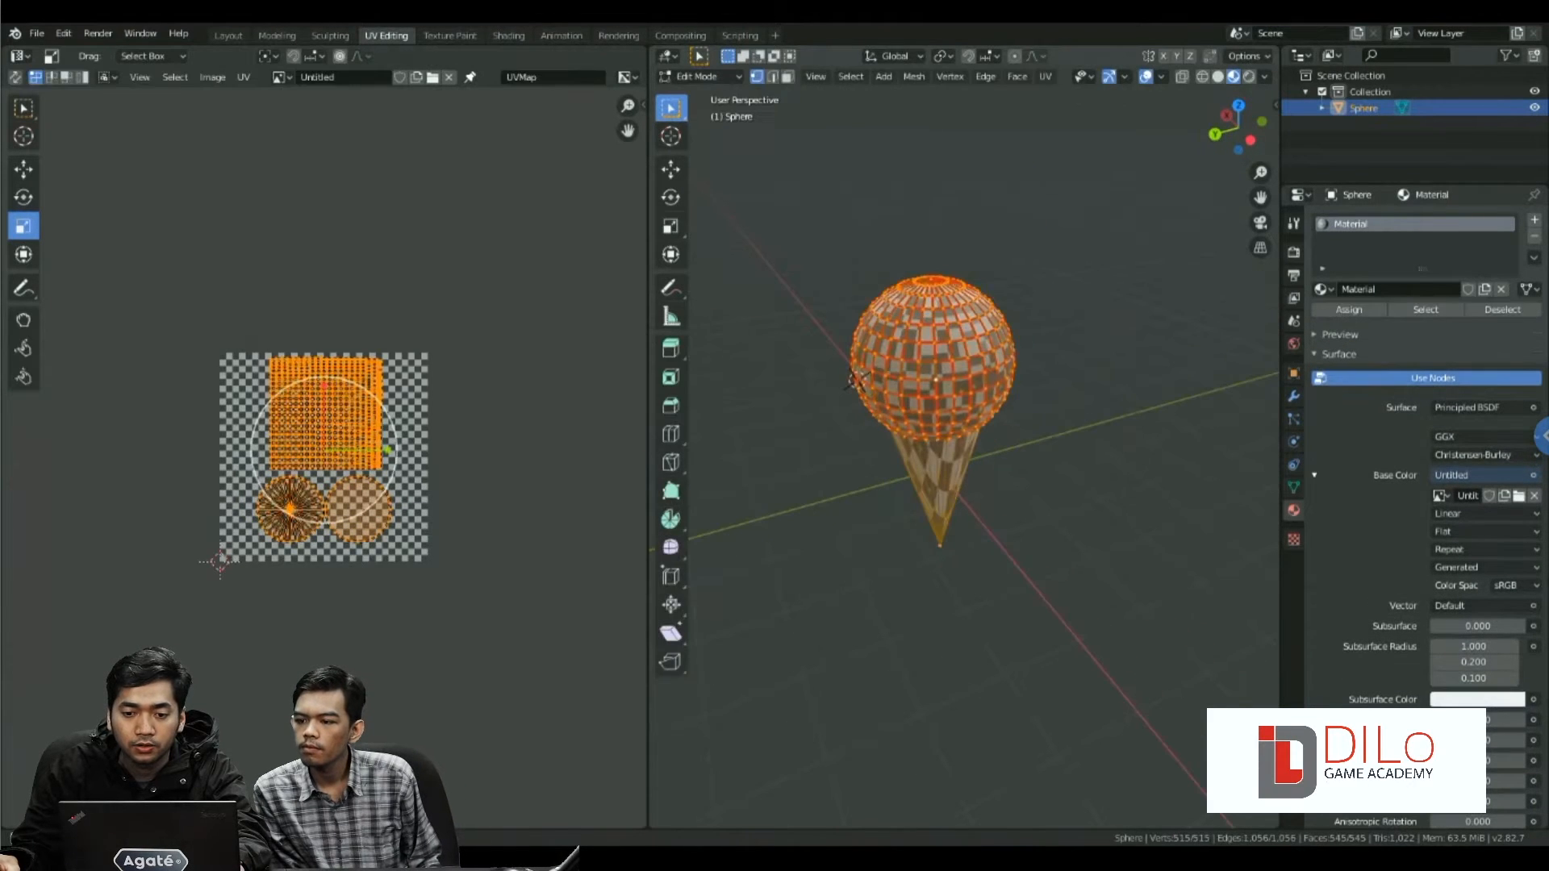
scroll(843, 371, up, 2)
click(827, 362)
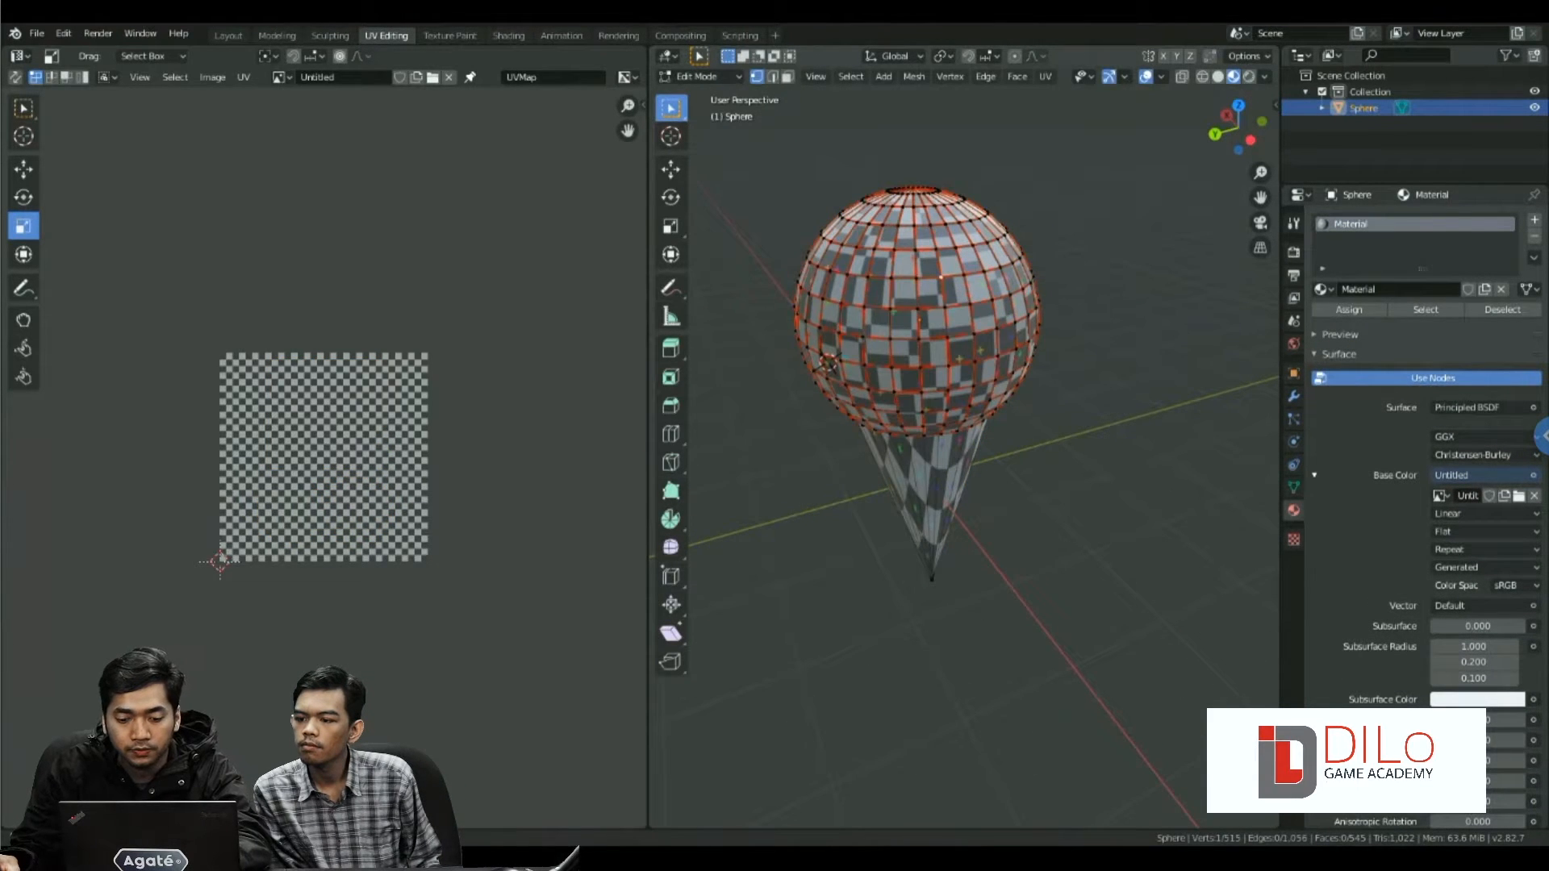
key(ctrl+l)
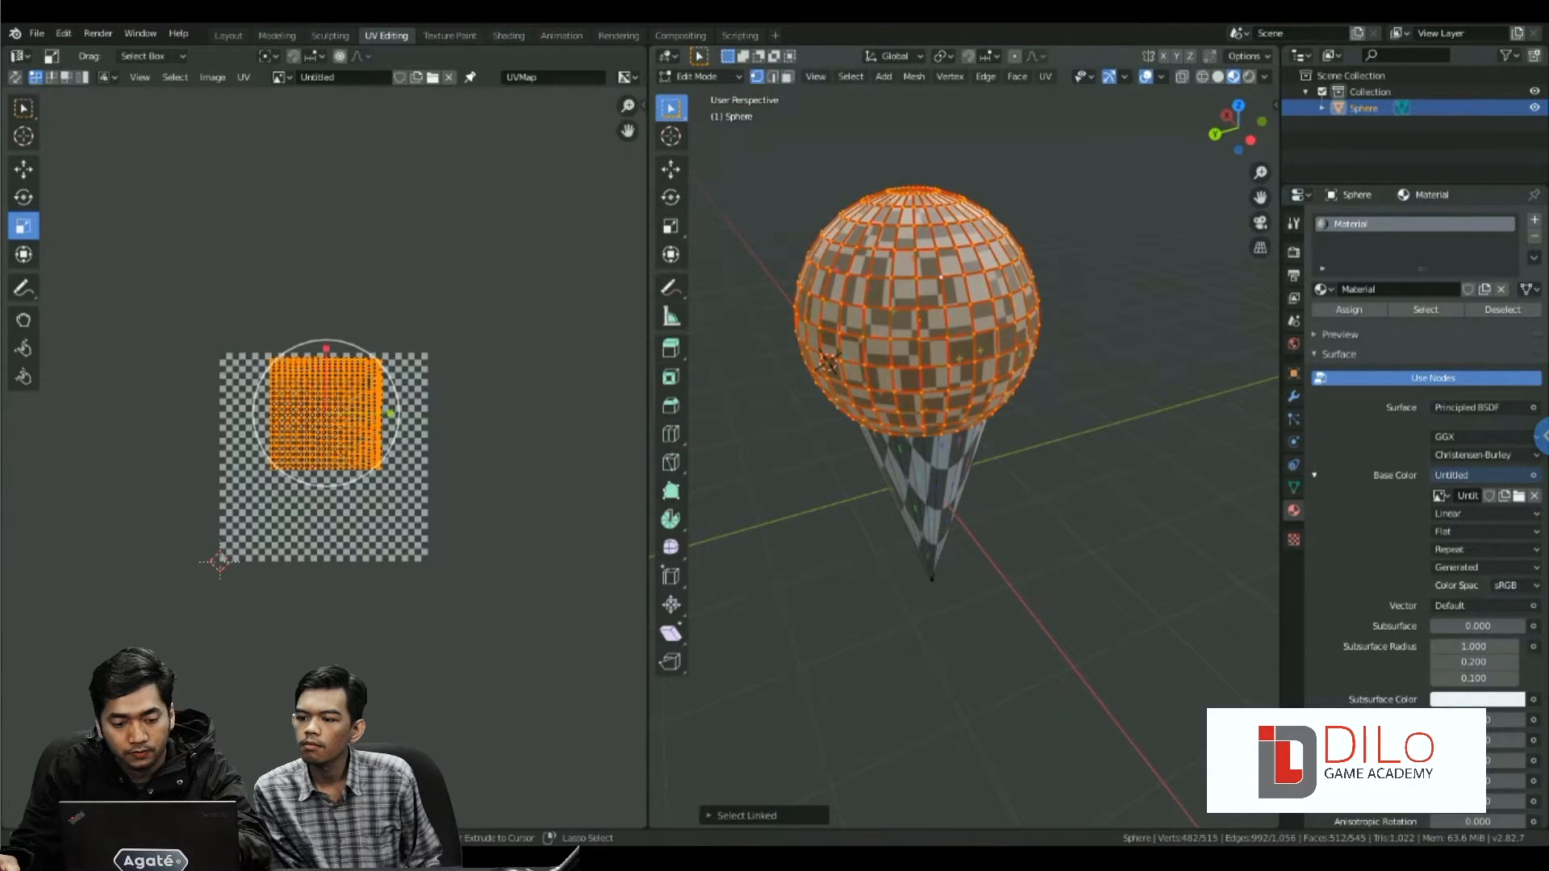
key(ctrl+e)
click(939, 353)
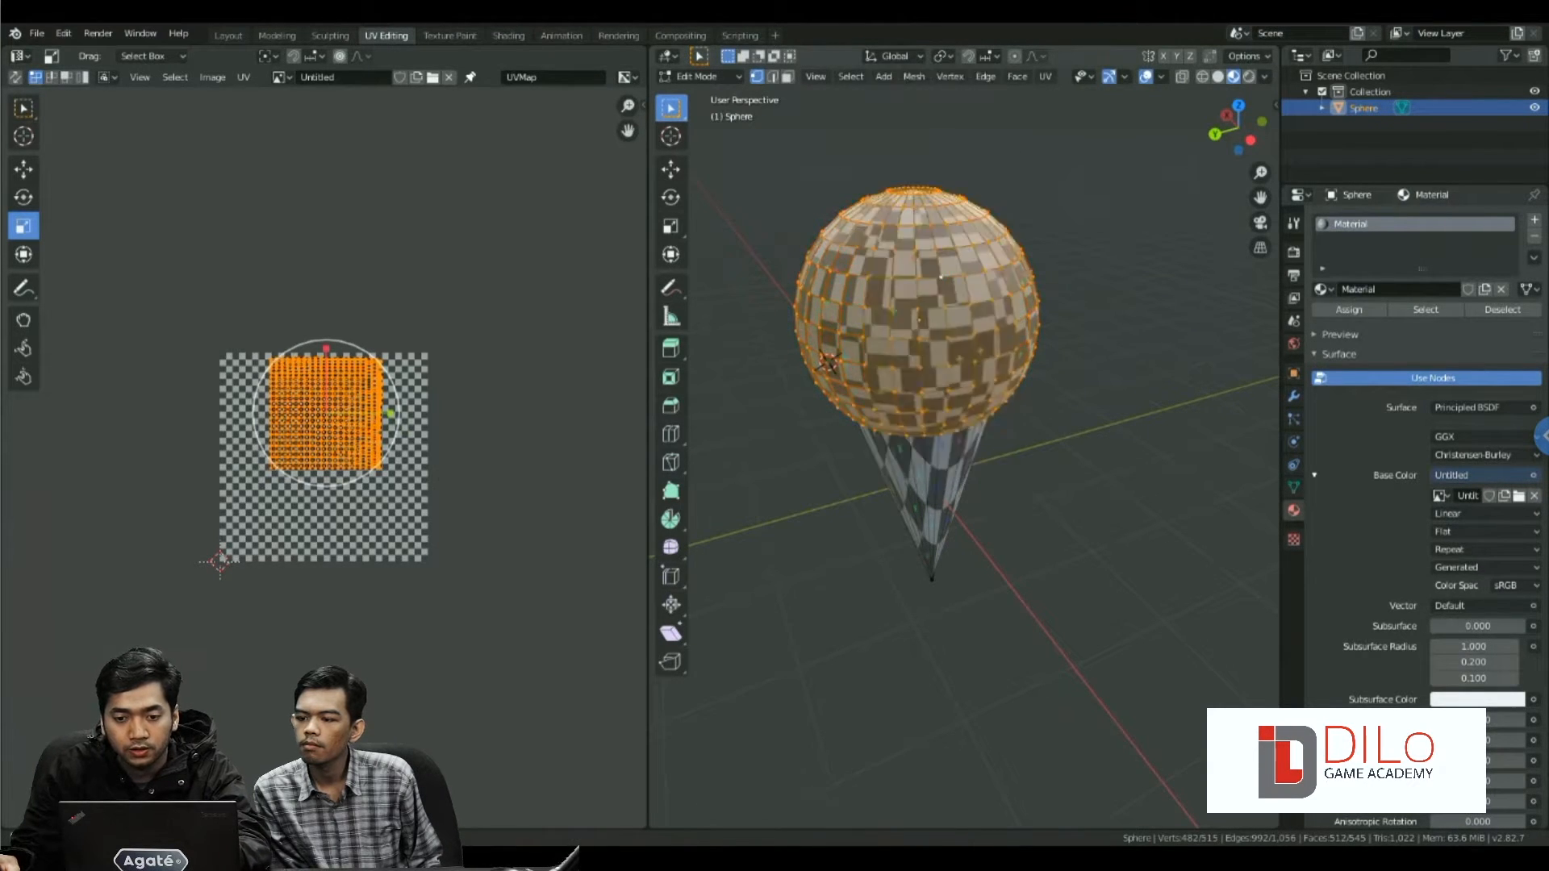
- Select only the linked ice cream ball and map its UVs with Sphere Projection
scroll(940, 352, down, 1)
middle_drag(939, 353, 972, 353)
key(a)
click(947, 312)
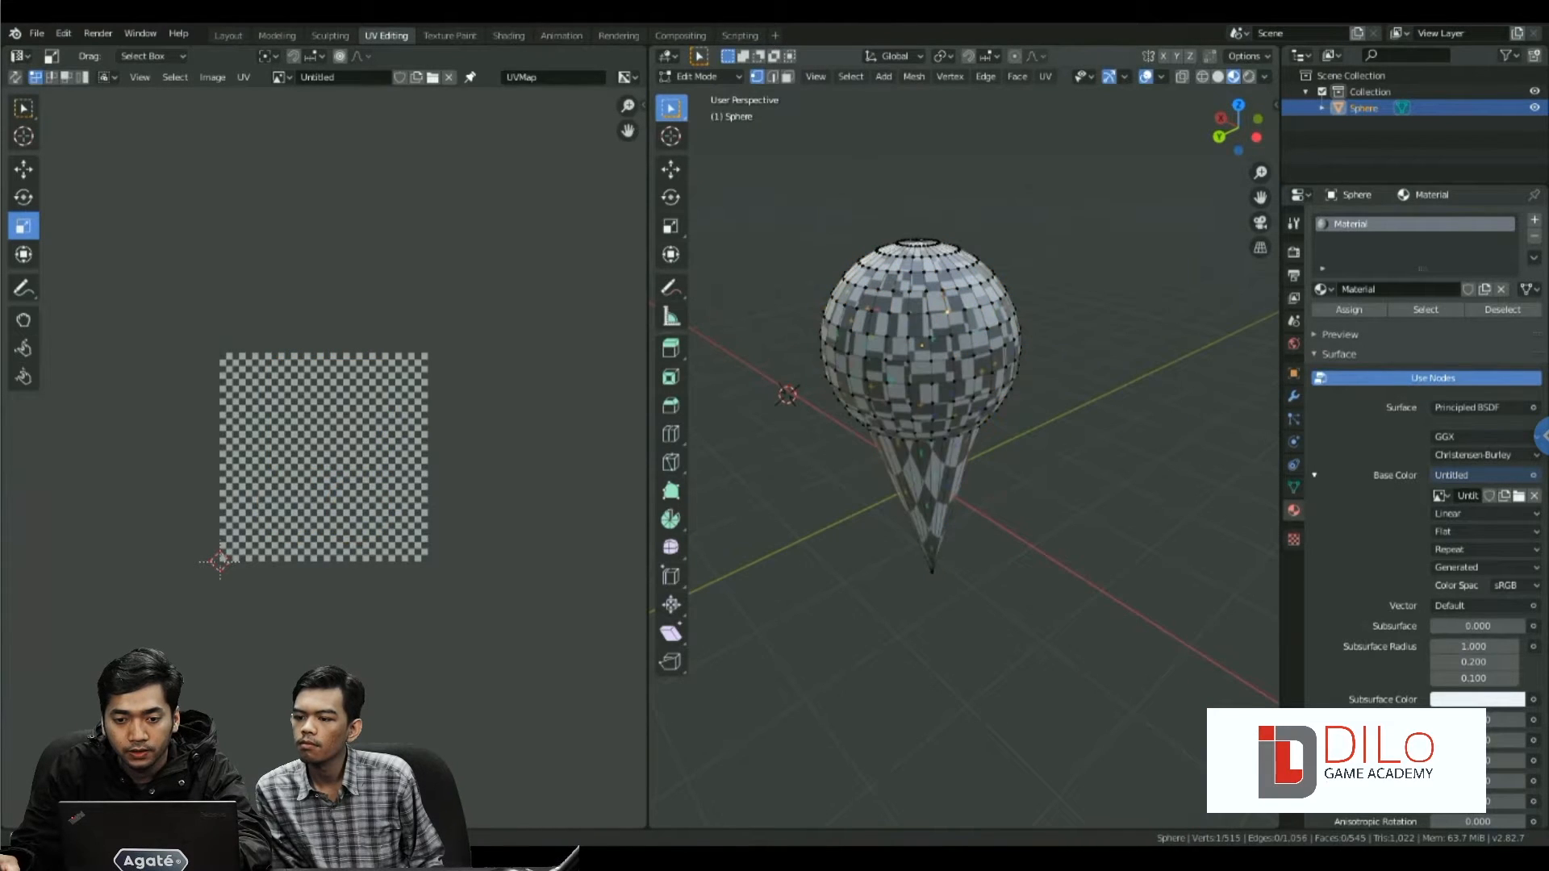
key(l)
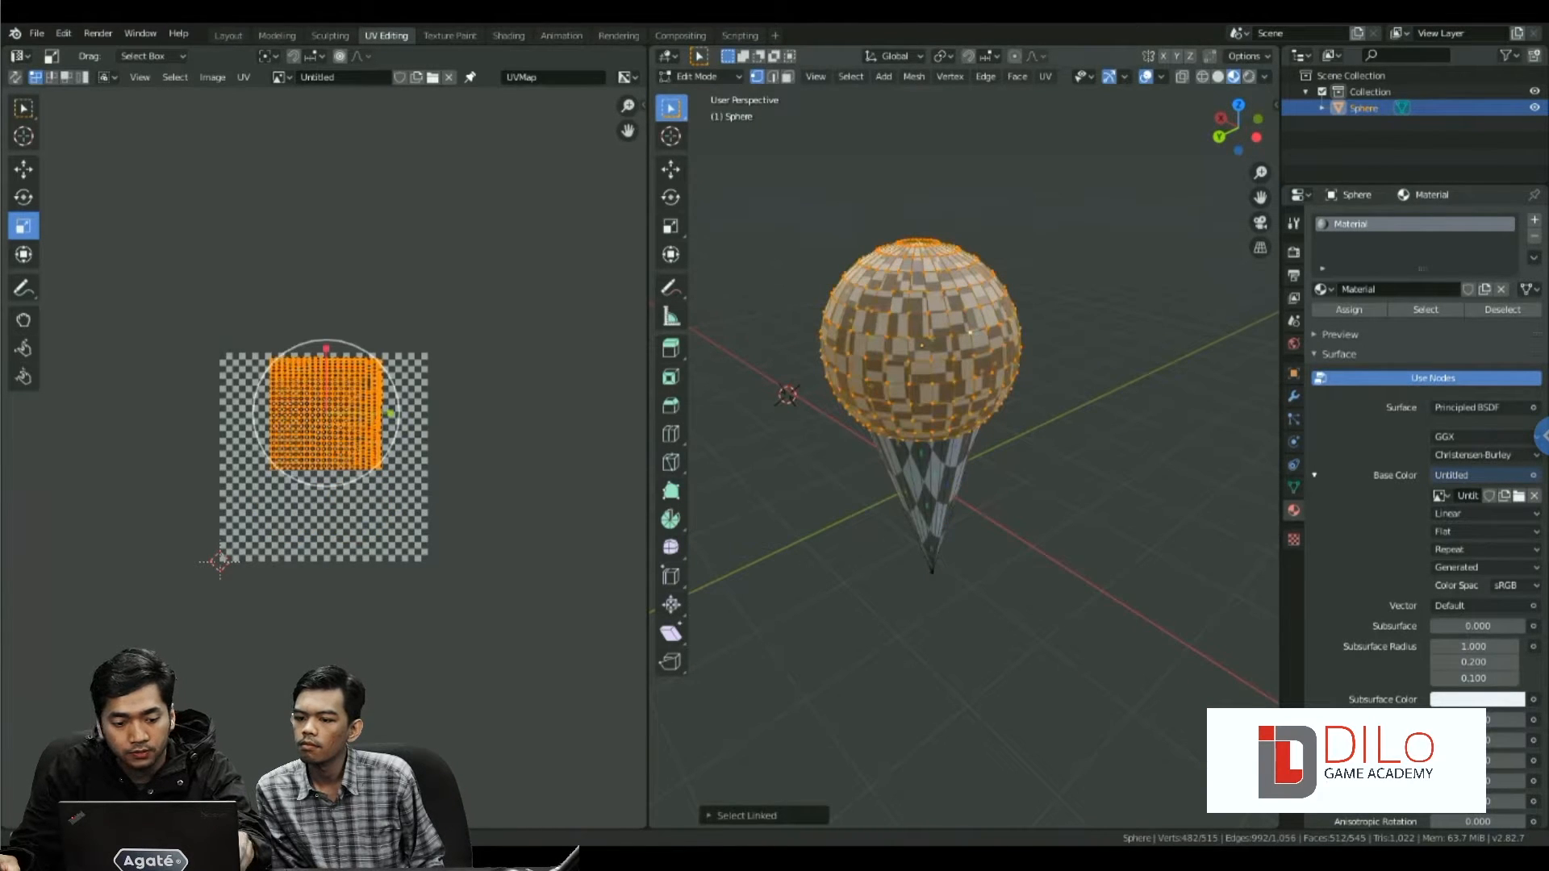
click(850, 76)
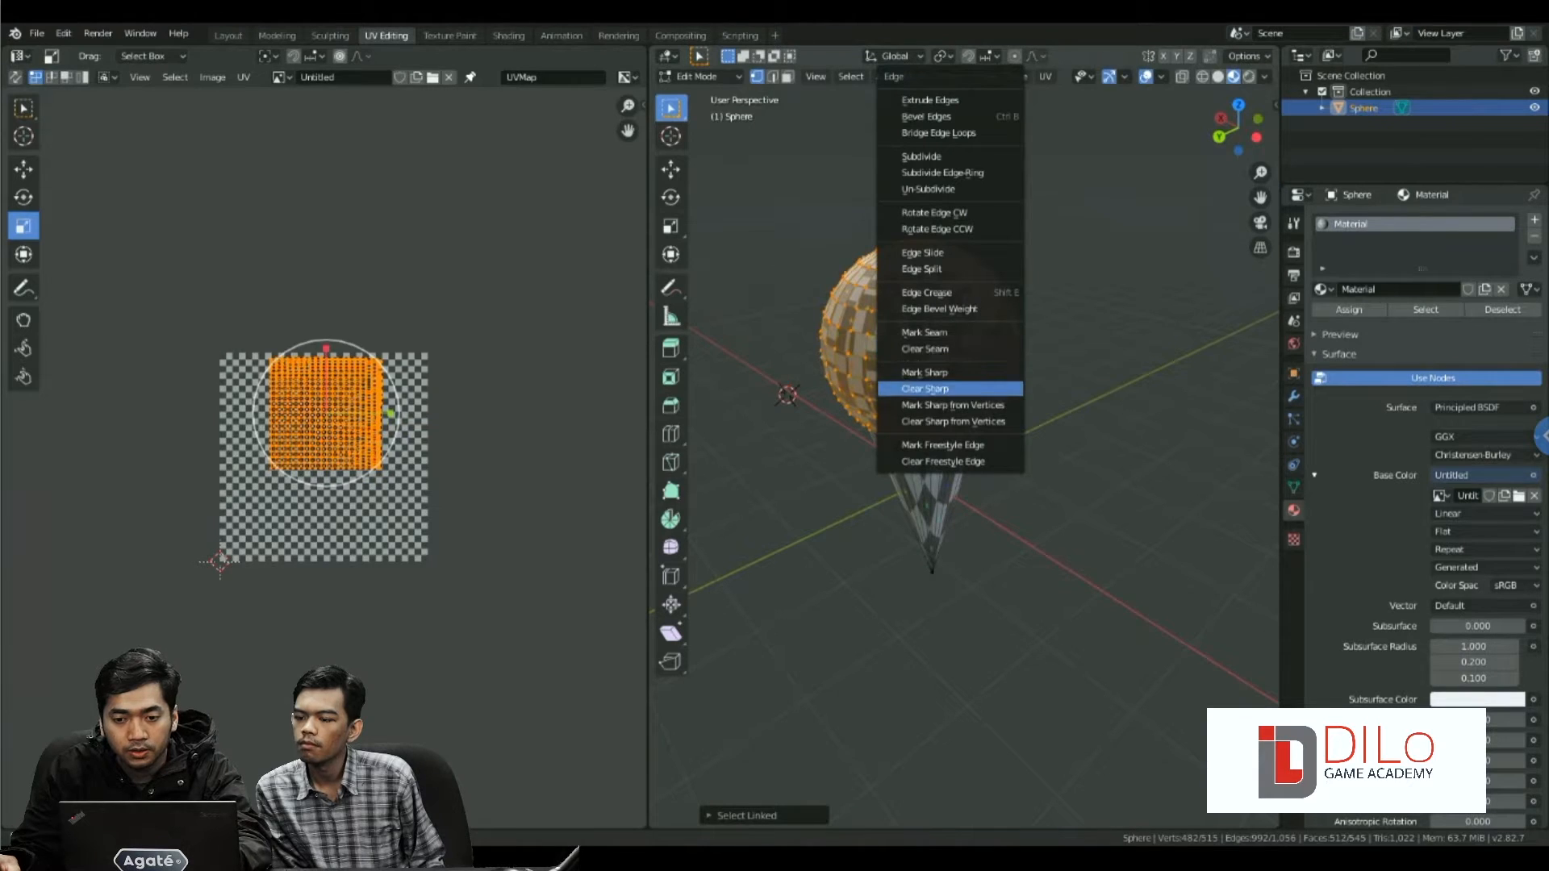
key(u)
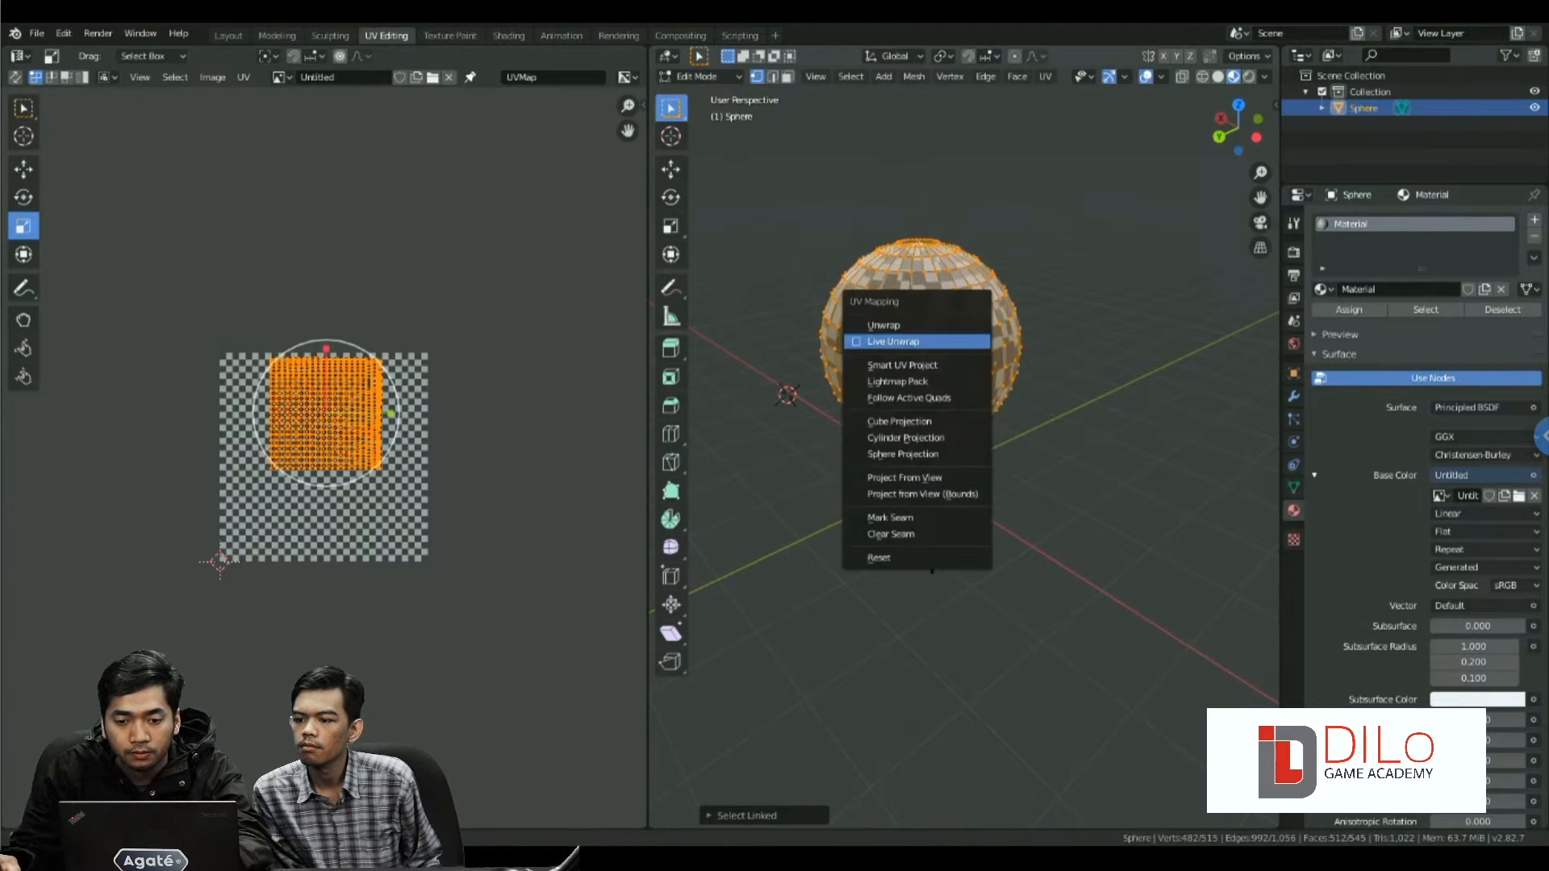
click(919, 453)
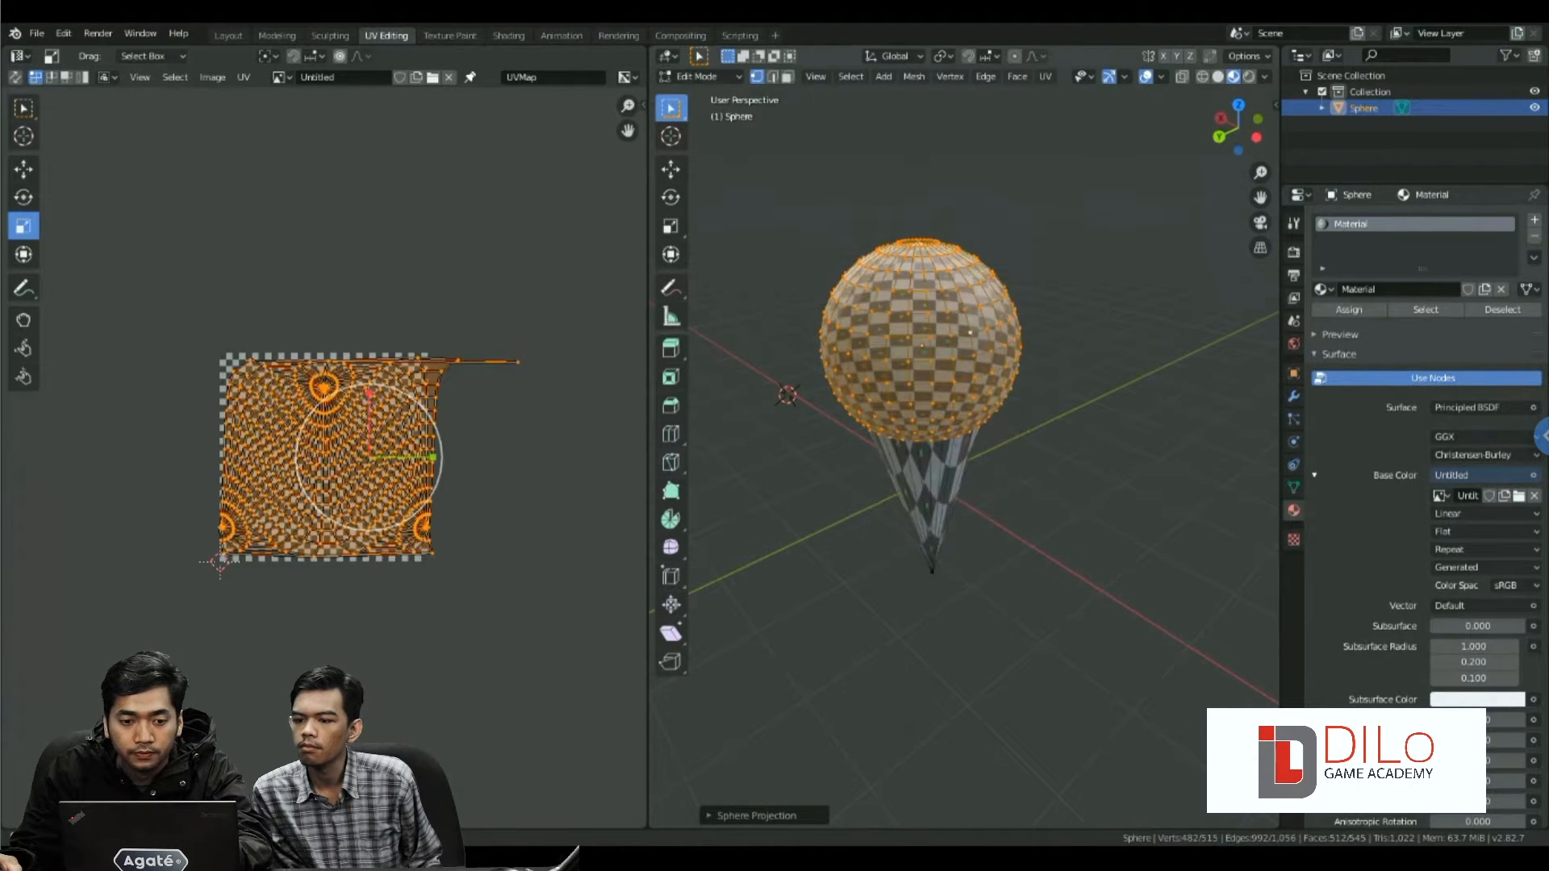
- Inspect the projected checker pattern around the ball and cone in Object Mode
key(Tab)
key(Tab)
key(Tab)
middle_drag(1016, 387, 814, 415)
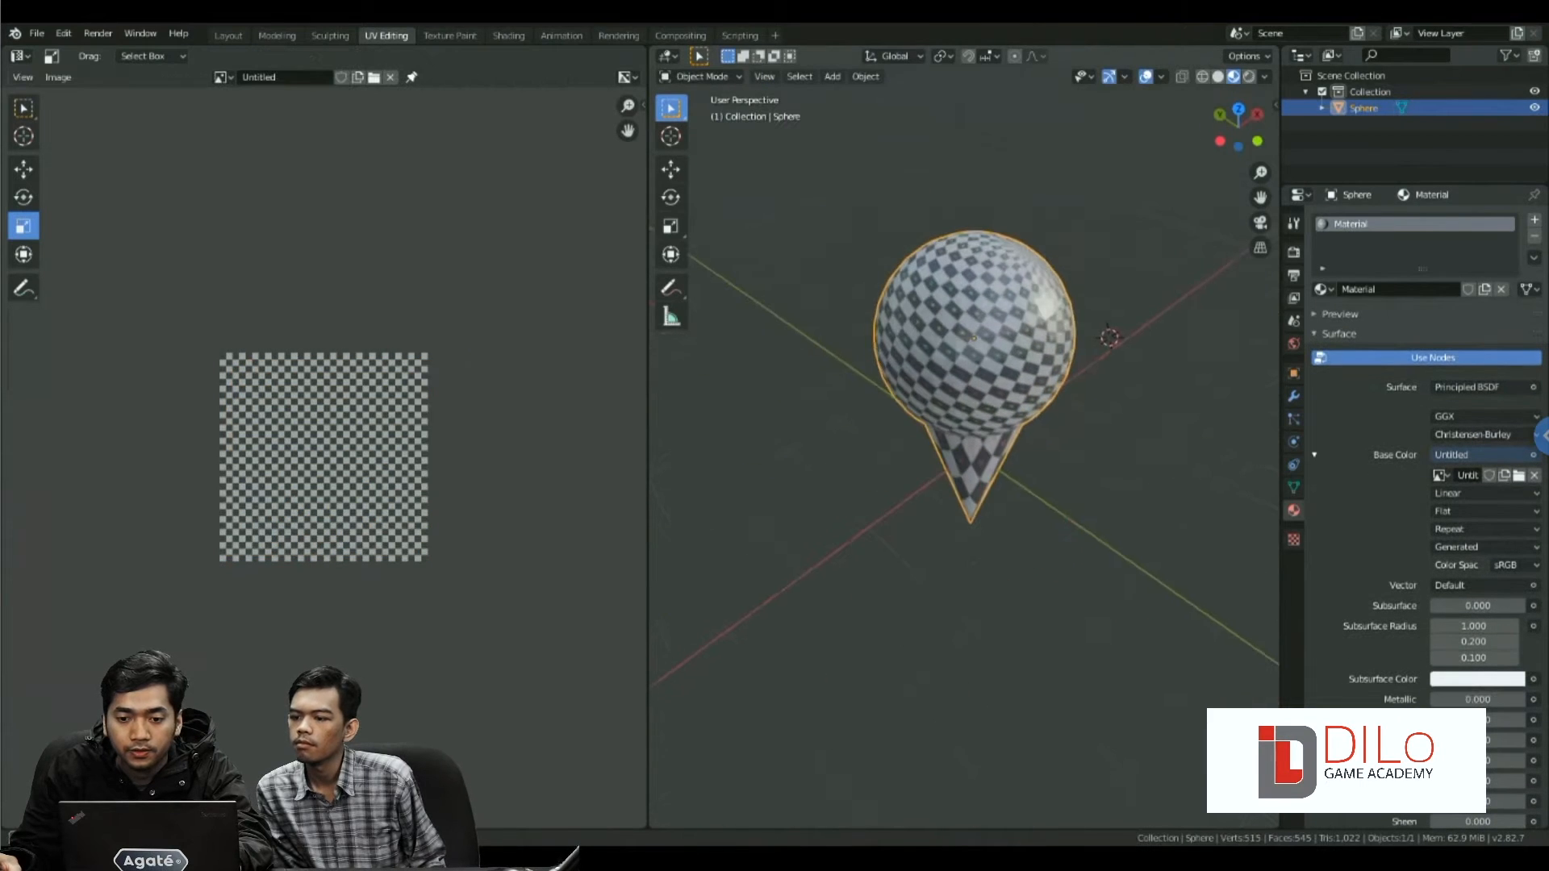
scroll(968, 419, up, 4)
middle_drag(968, 420, 1017, 411)
scroll(972, 375, down, 5)
scroll(1005, 411, up, 2)
- Switch the view to orthographic, select the linked ball in Edit Mode and reset its UV mapping
key(Tab)
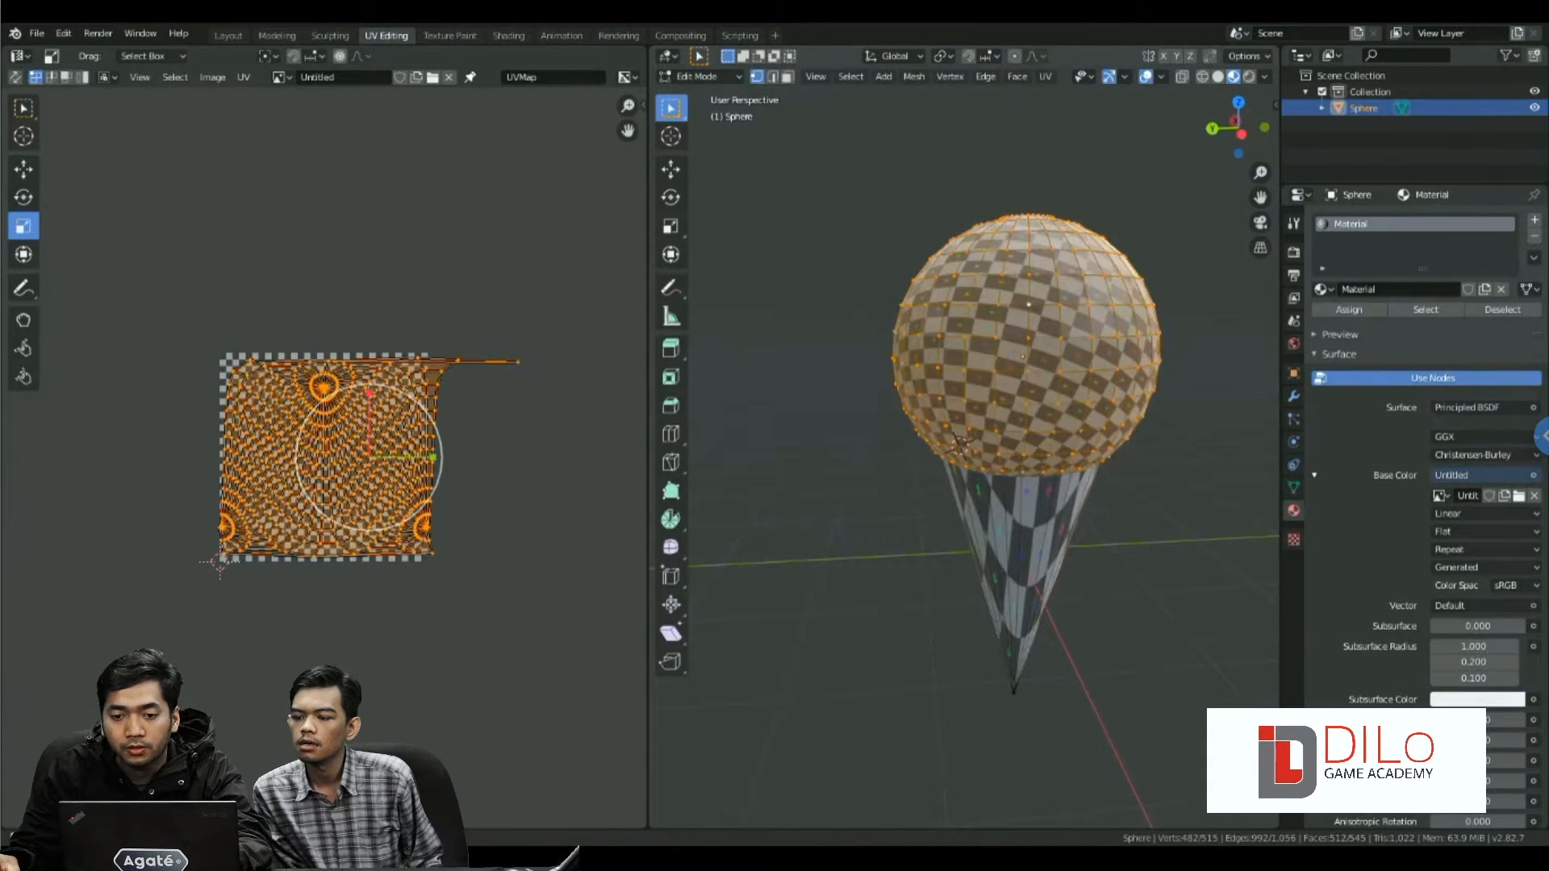
click(996, 272)
middle_drag(996, 273, 1109, 315)
key(KP_5)
scroll(1110, 314, up, 2)
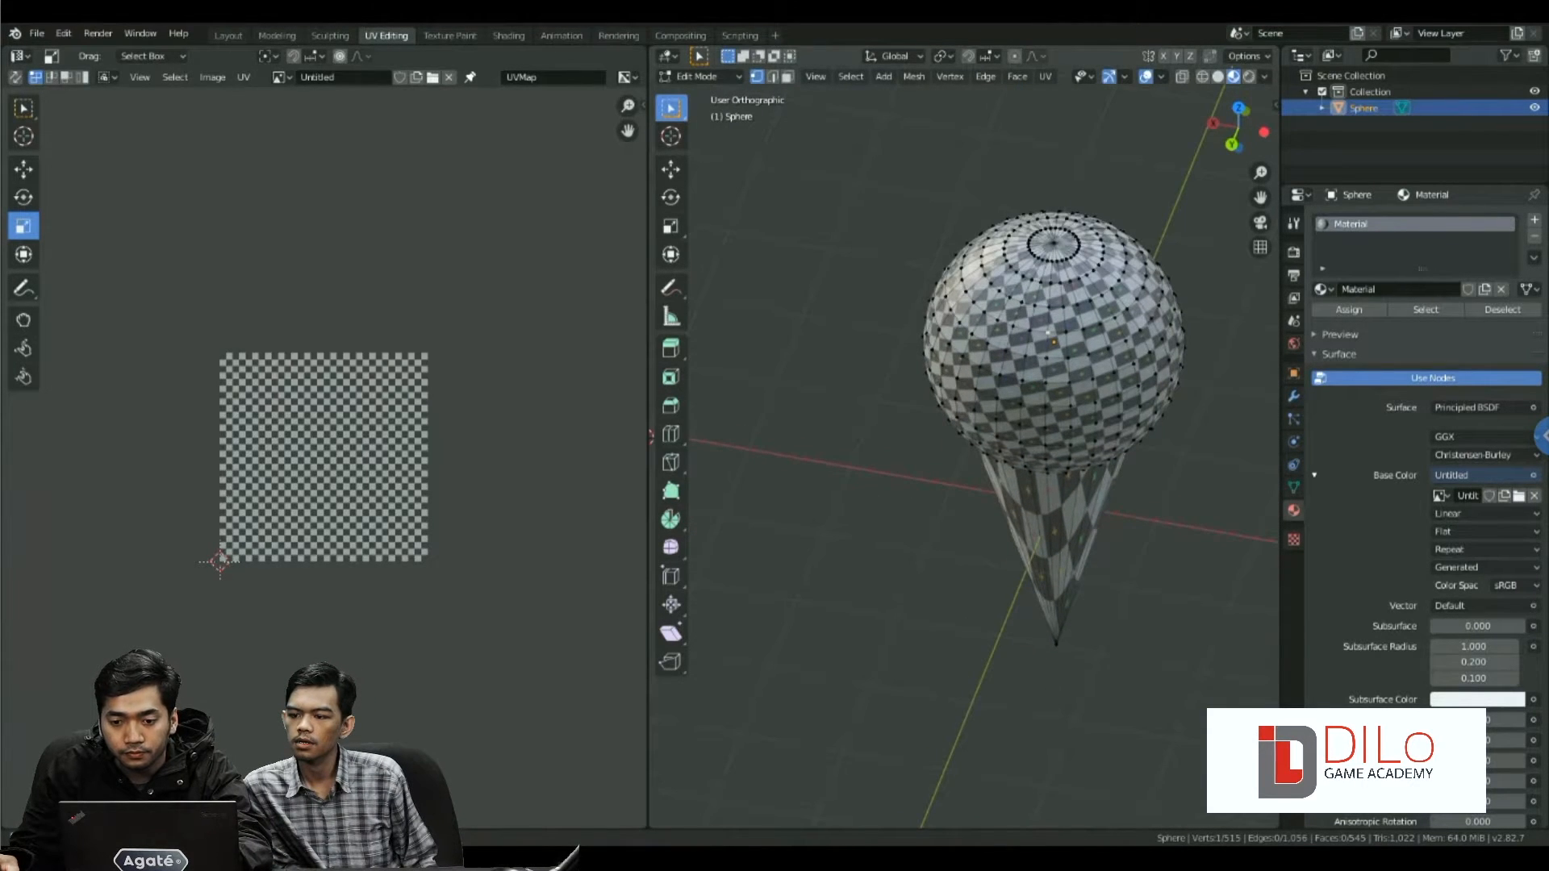
key(a)
key(u)
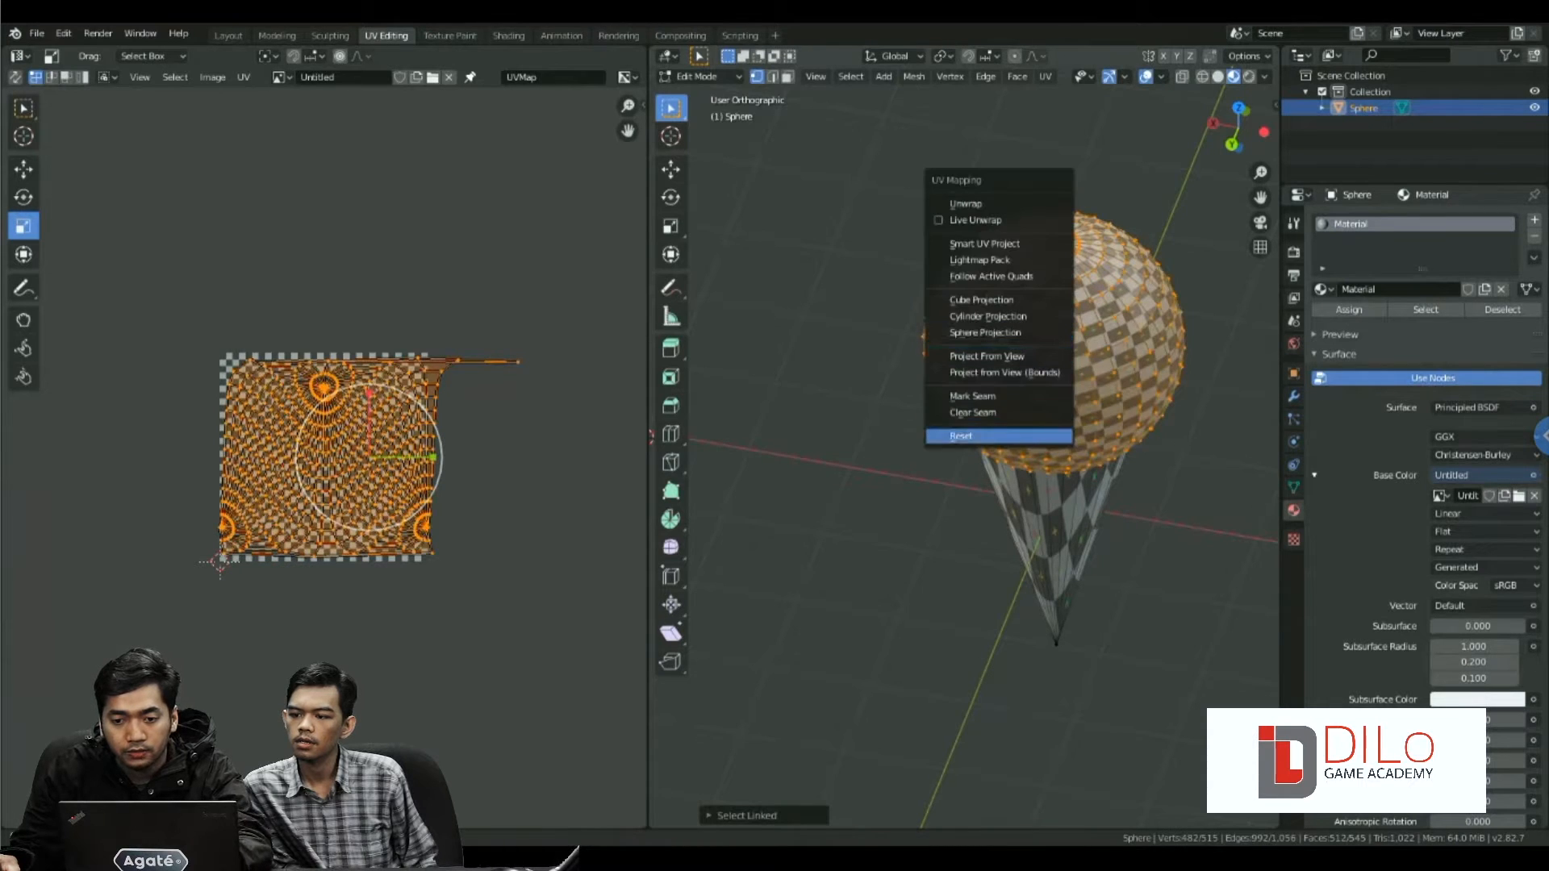
click(1000, 436)
- Select the horizontal edge loop near the top of the ice cream ball
click(1062, 305)
middle_drag(1062, 305, 1028, 303)
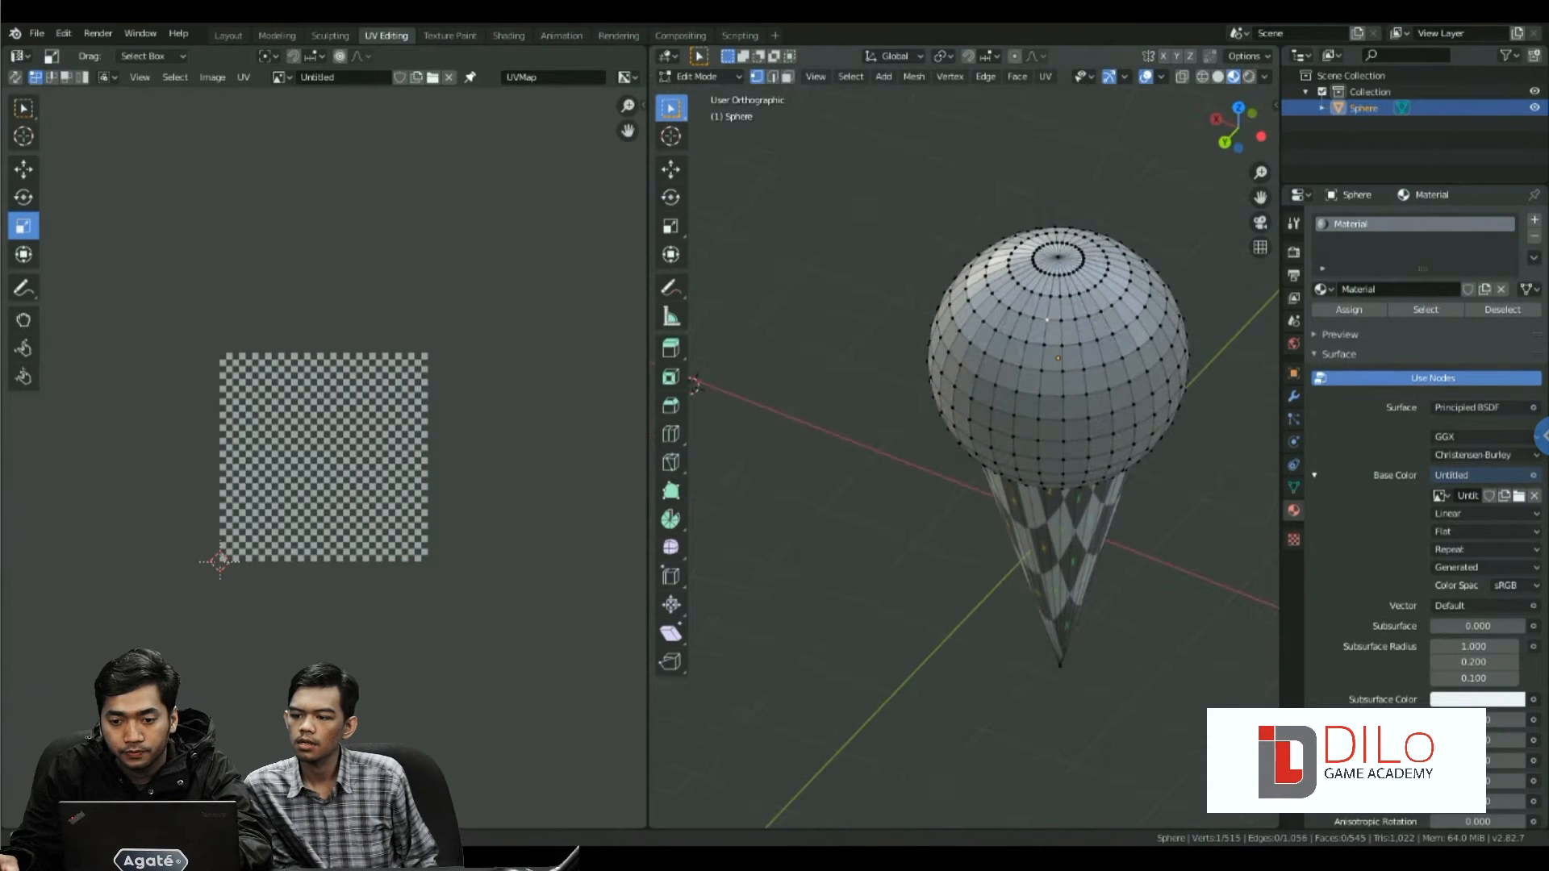
click(1046, 319)
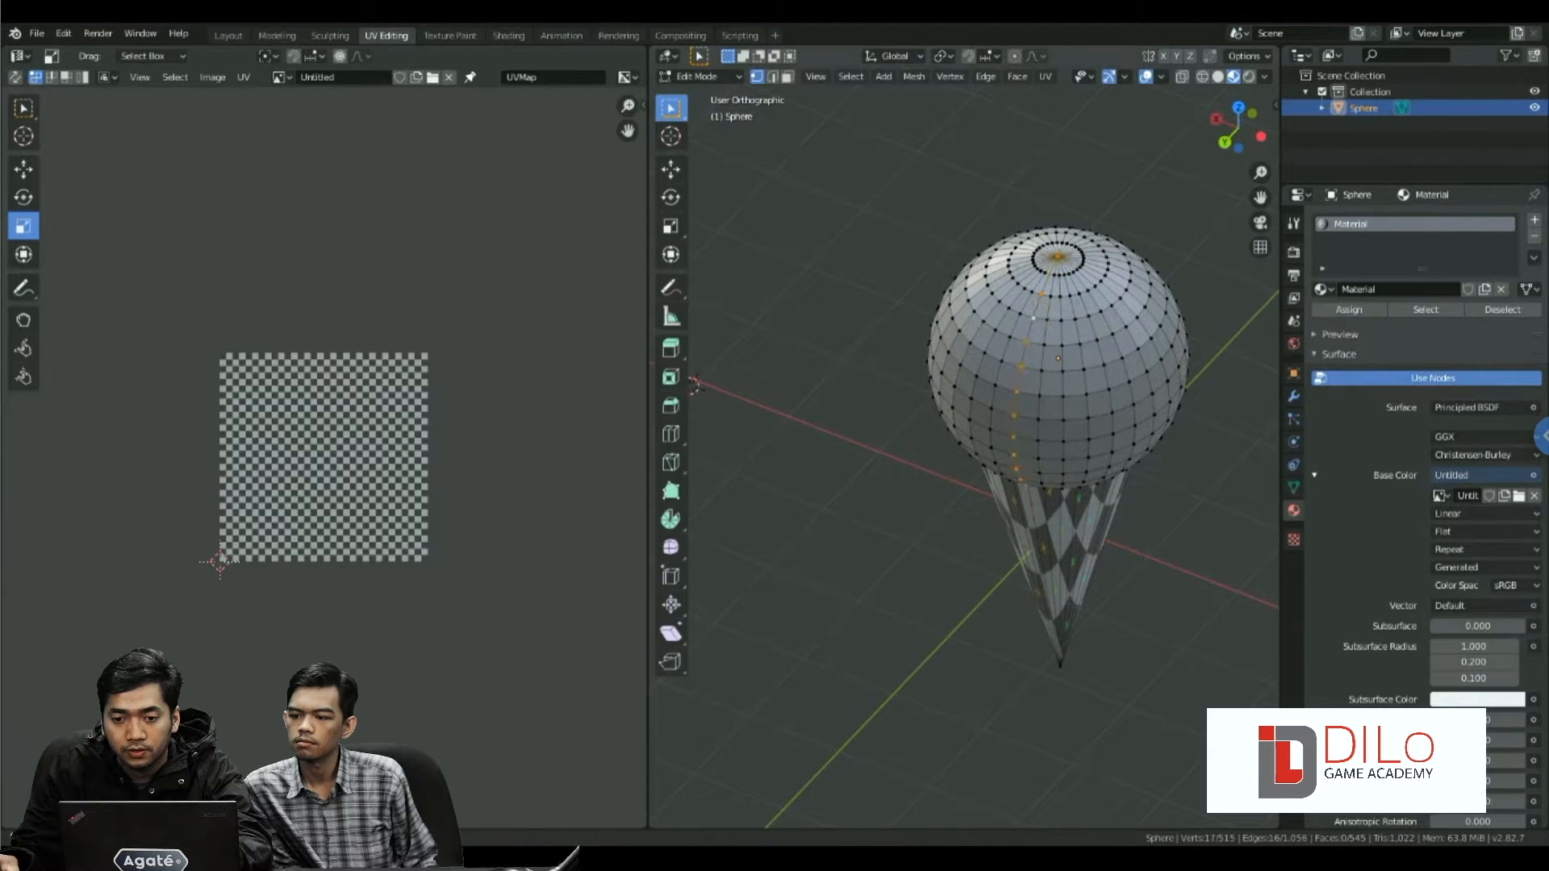
click(1089, 318)
scroll(1091, 516, down, 2)
middle_drag(1091, 516, 1113, 421)
scroll(1114, 421, up, 4)
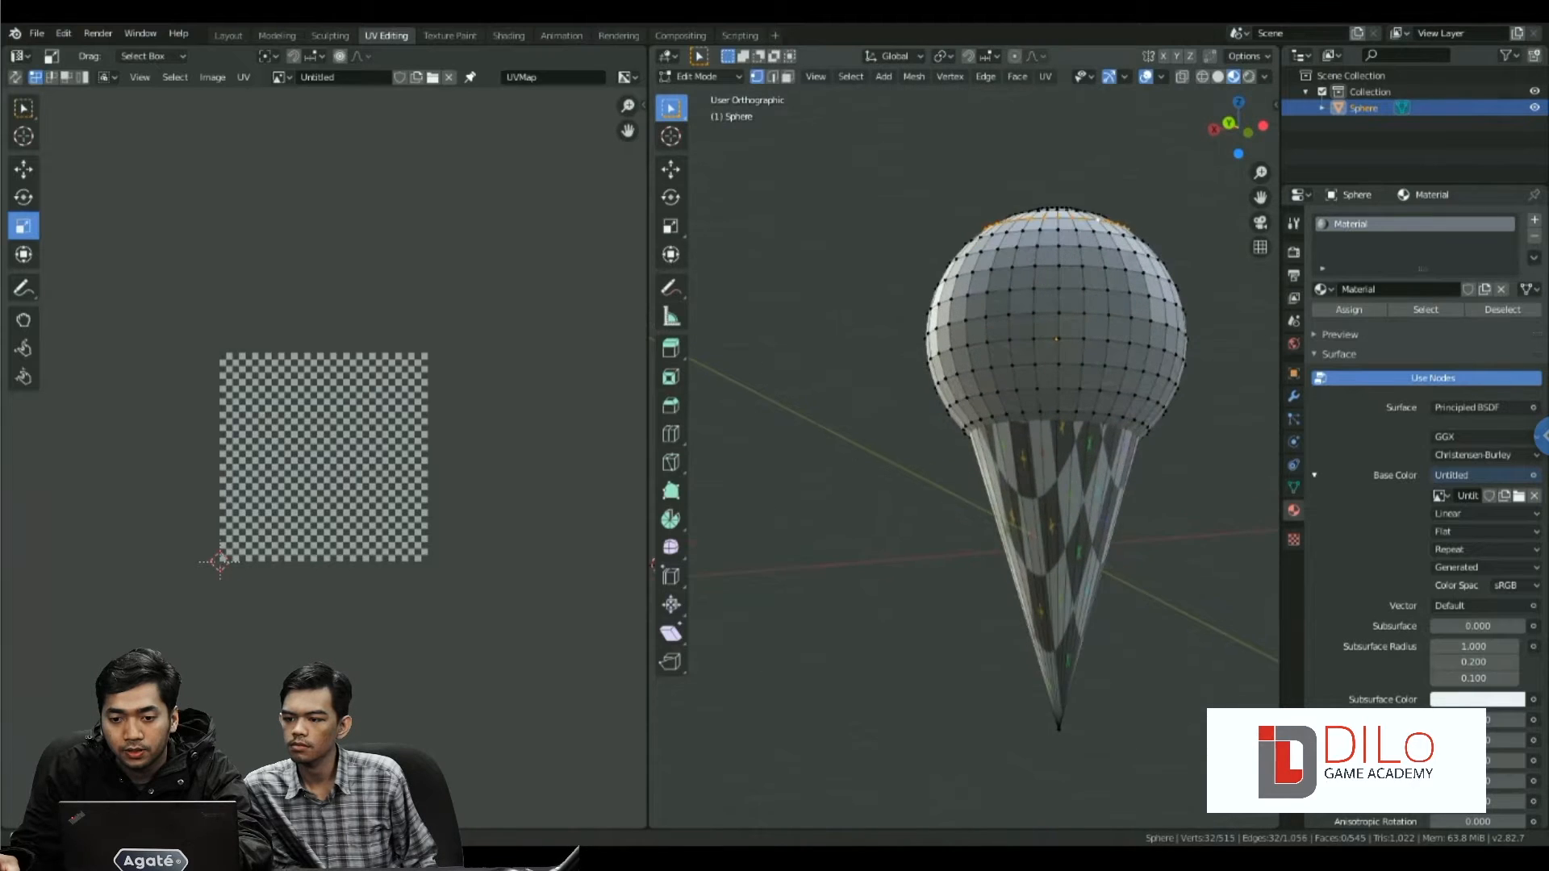
- Select the horizontal edge loops near the bottom and top of the ball, using wireframe shading to reach the lower one
key(z)
click(1014, 421)
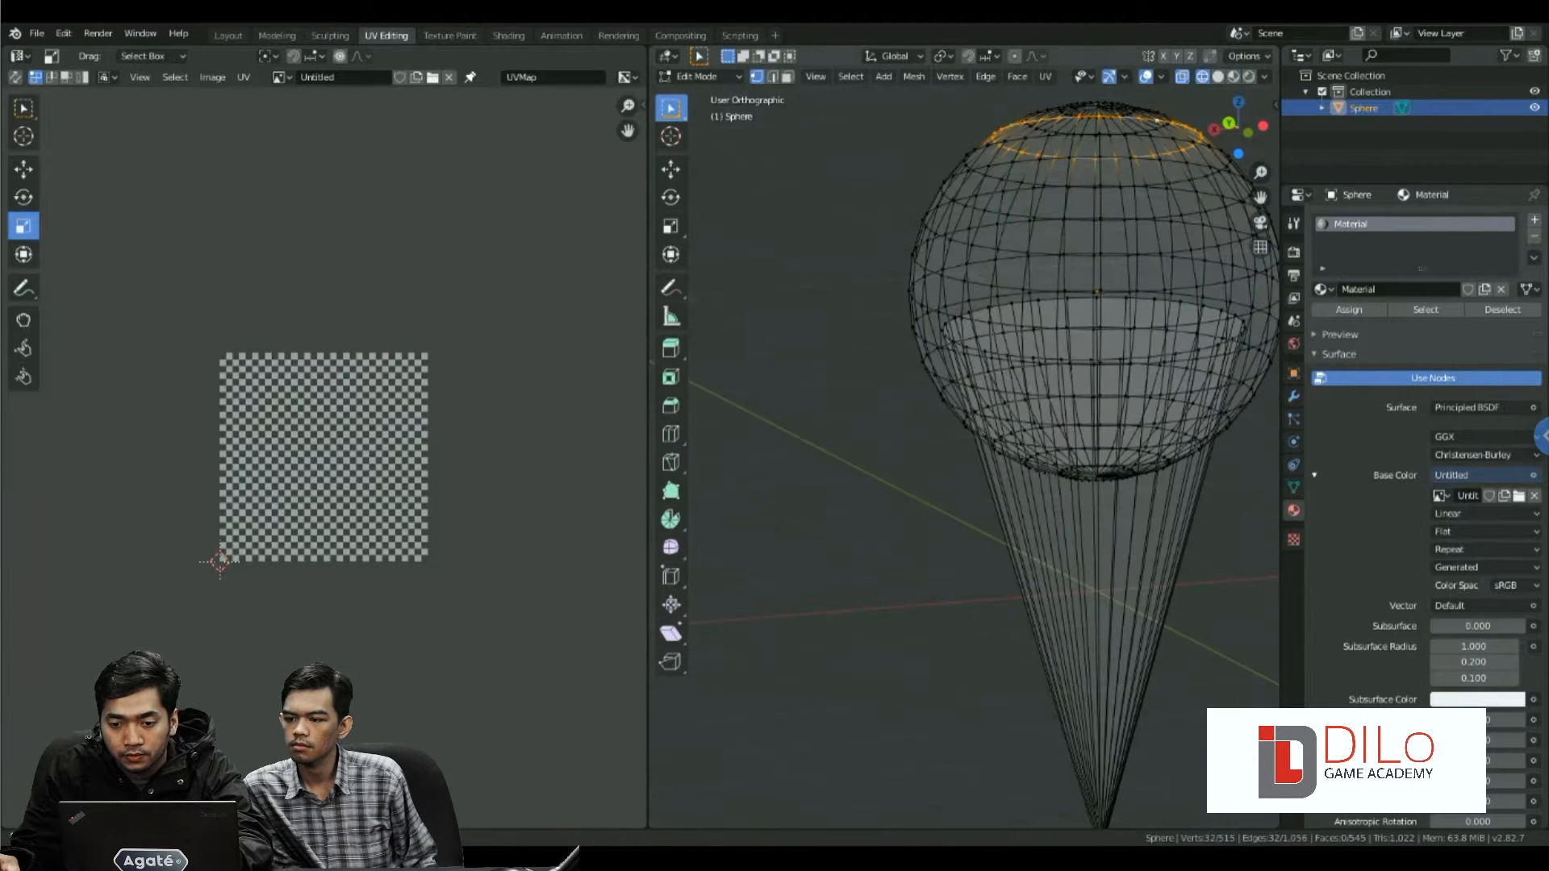
alt+click(1102, 425)
scroll(1102, 425, down, 2)
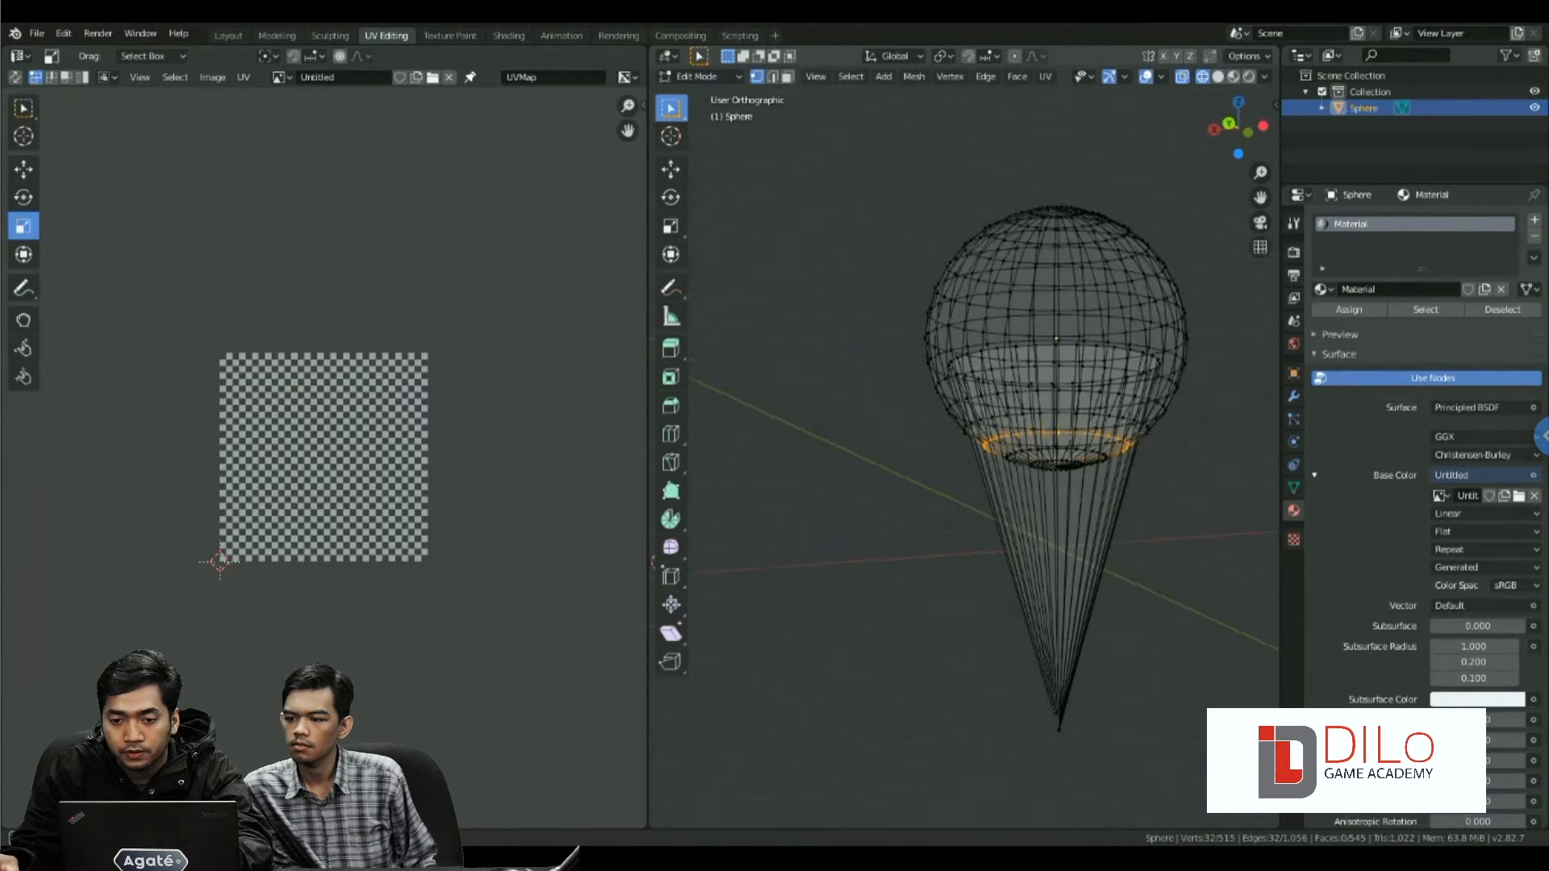
middle_drag(1102, 425, 1100, 530)
key(z)
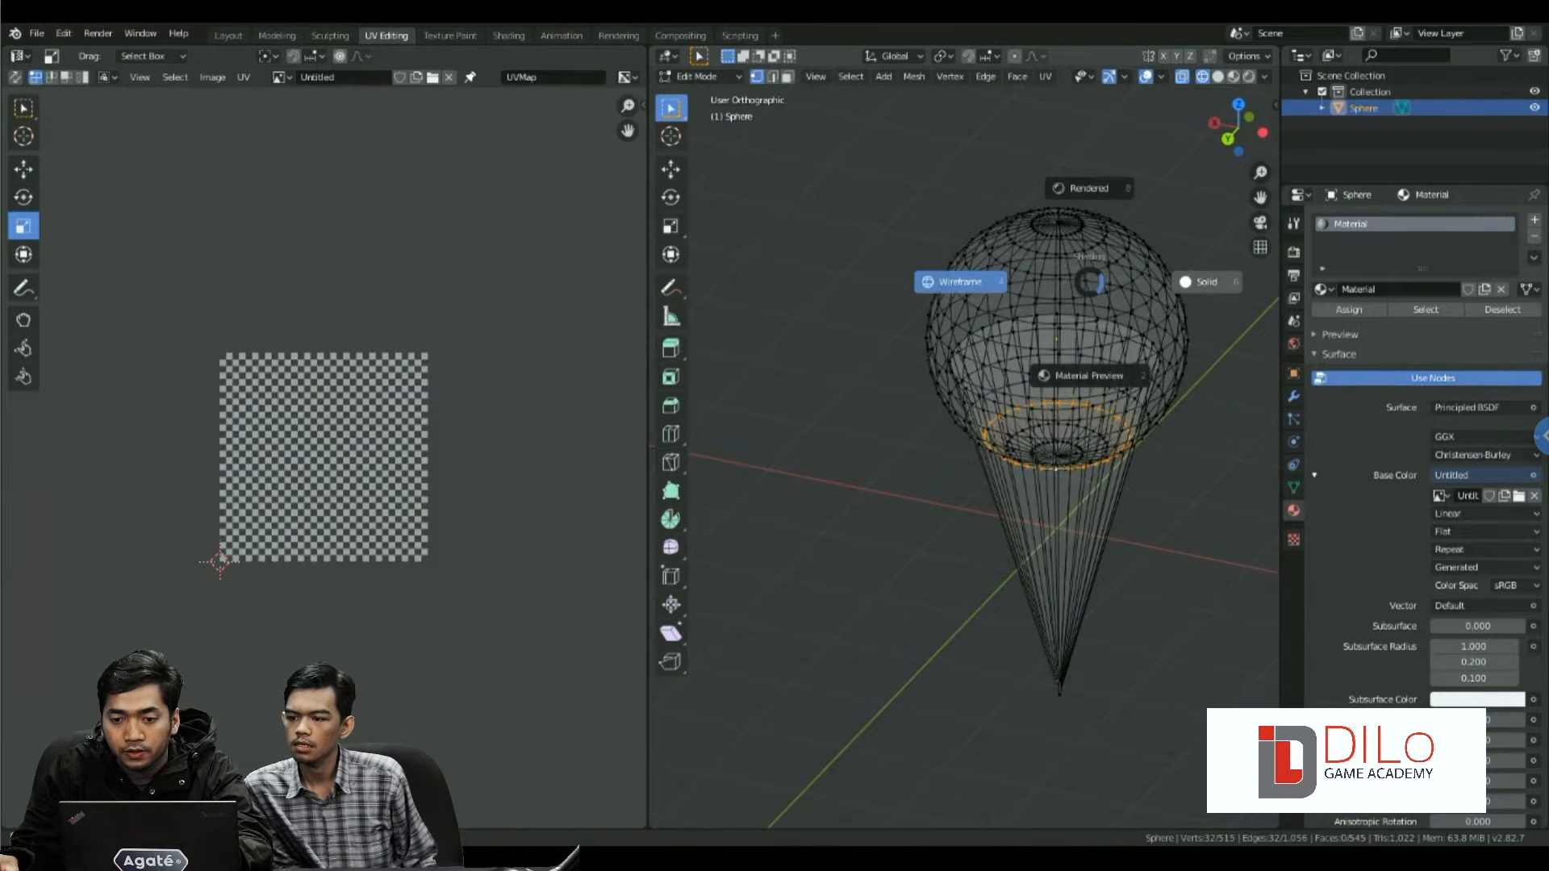
click(1201, 280)
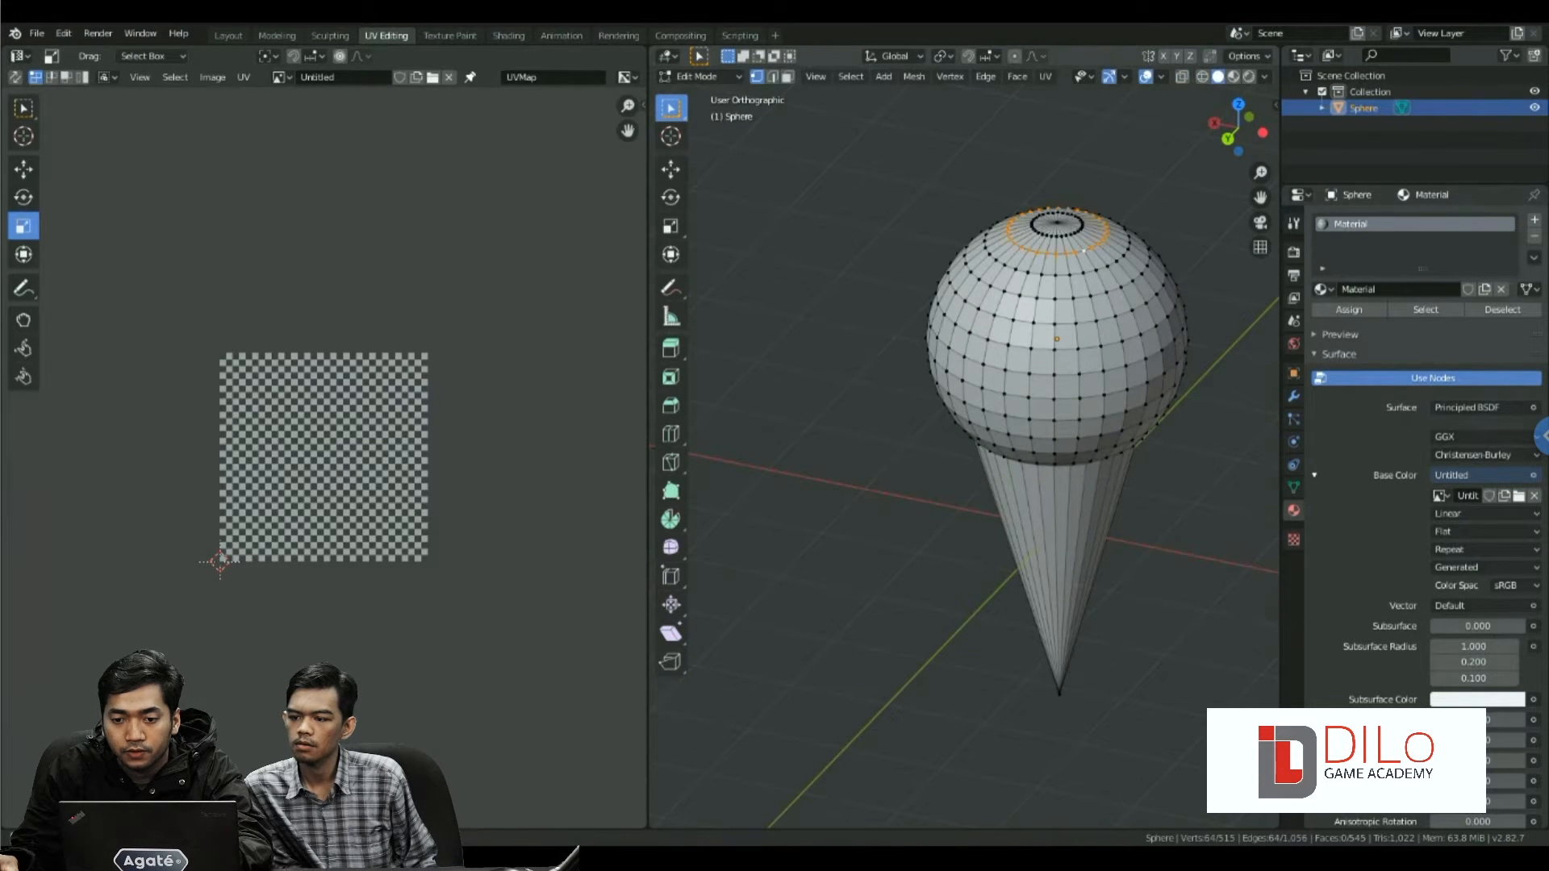
alt+shift+click(1095, 270)
- Add a vertical edge line joining the two loops to the selection and deselect its extra vertices inside the bottom cap
scroll(1096, 270, up, 2)
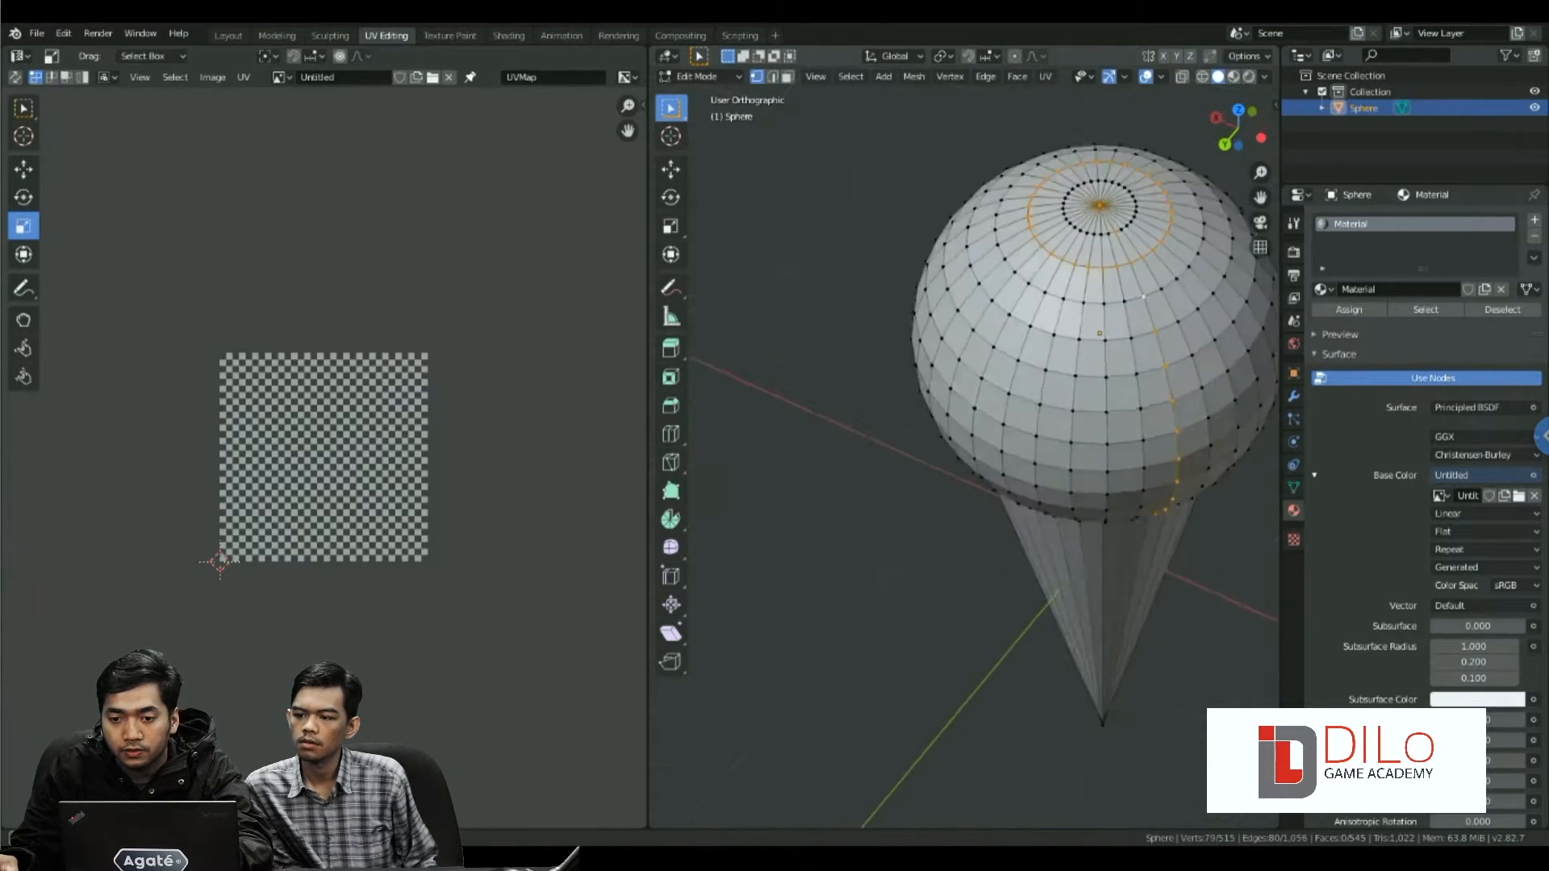
mouse_move(1095, 270)
middle_down()
mouse_move(1139, 338)
mouse_move(1149, 406)
middle_up()
key(z)
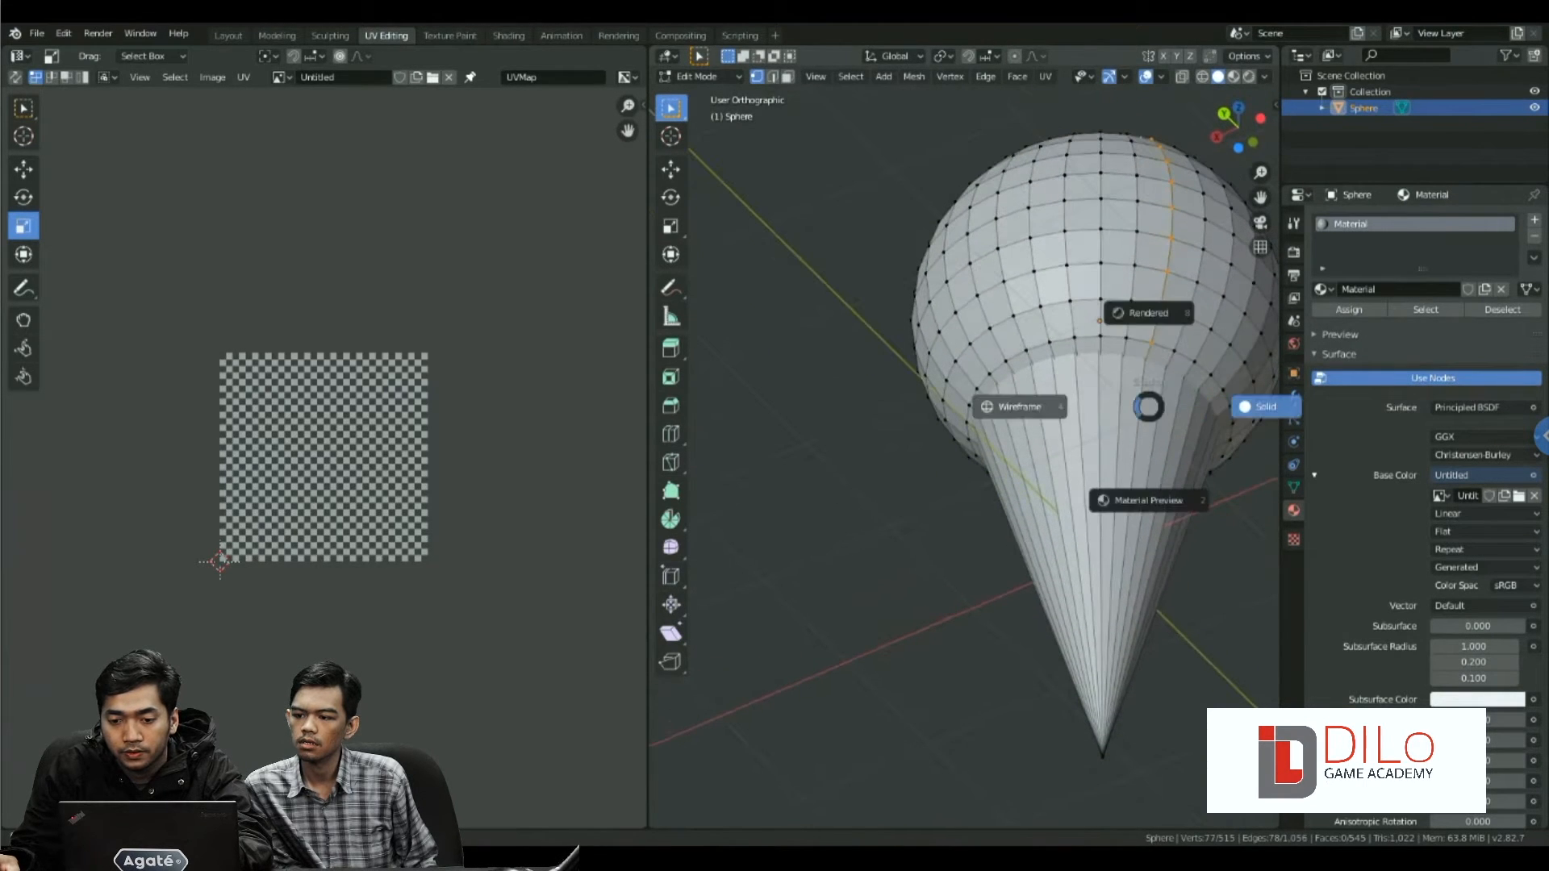
click(1019, 407)
key(c)
middle_click(1102, 457)
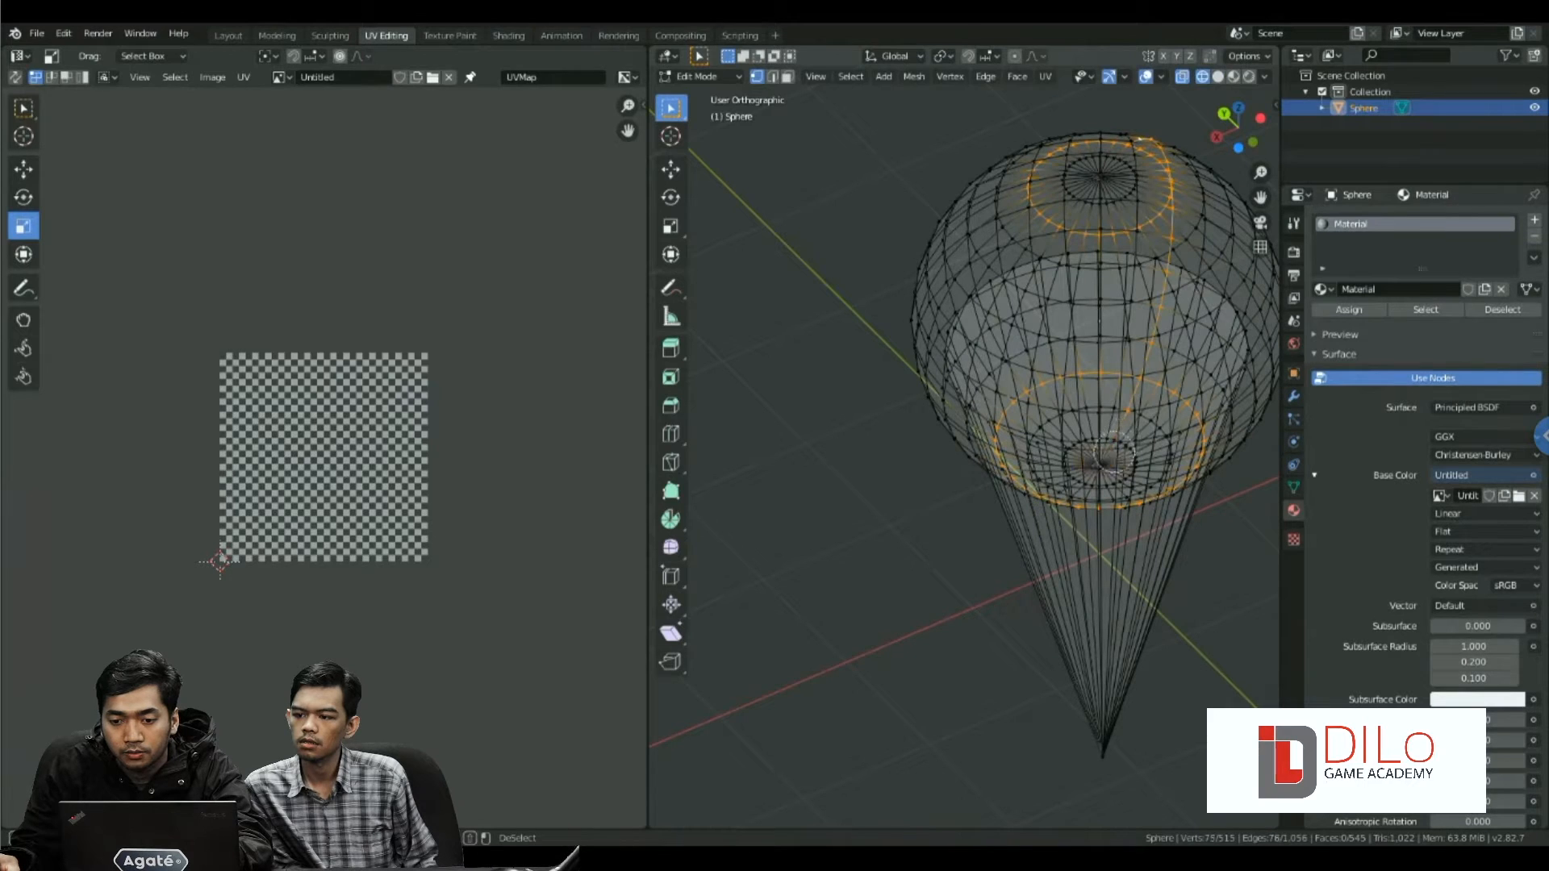
key(Escape)
- Mark the selected loops and connecting vertical edges on the ball as seams
scroll(1131, 414, down, 1)
middle_drag(1131, 415, 1131, 517)
key(ctrl+e)
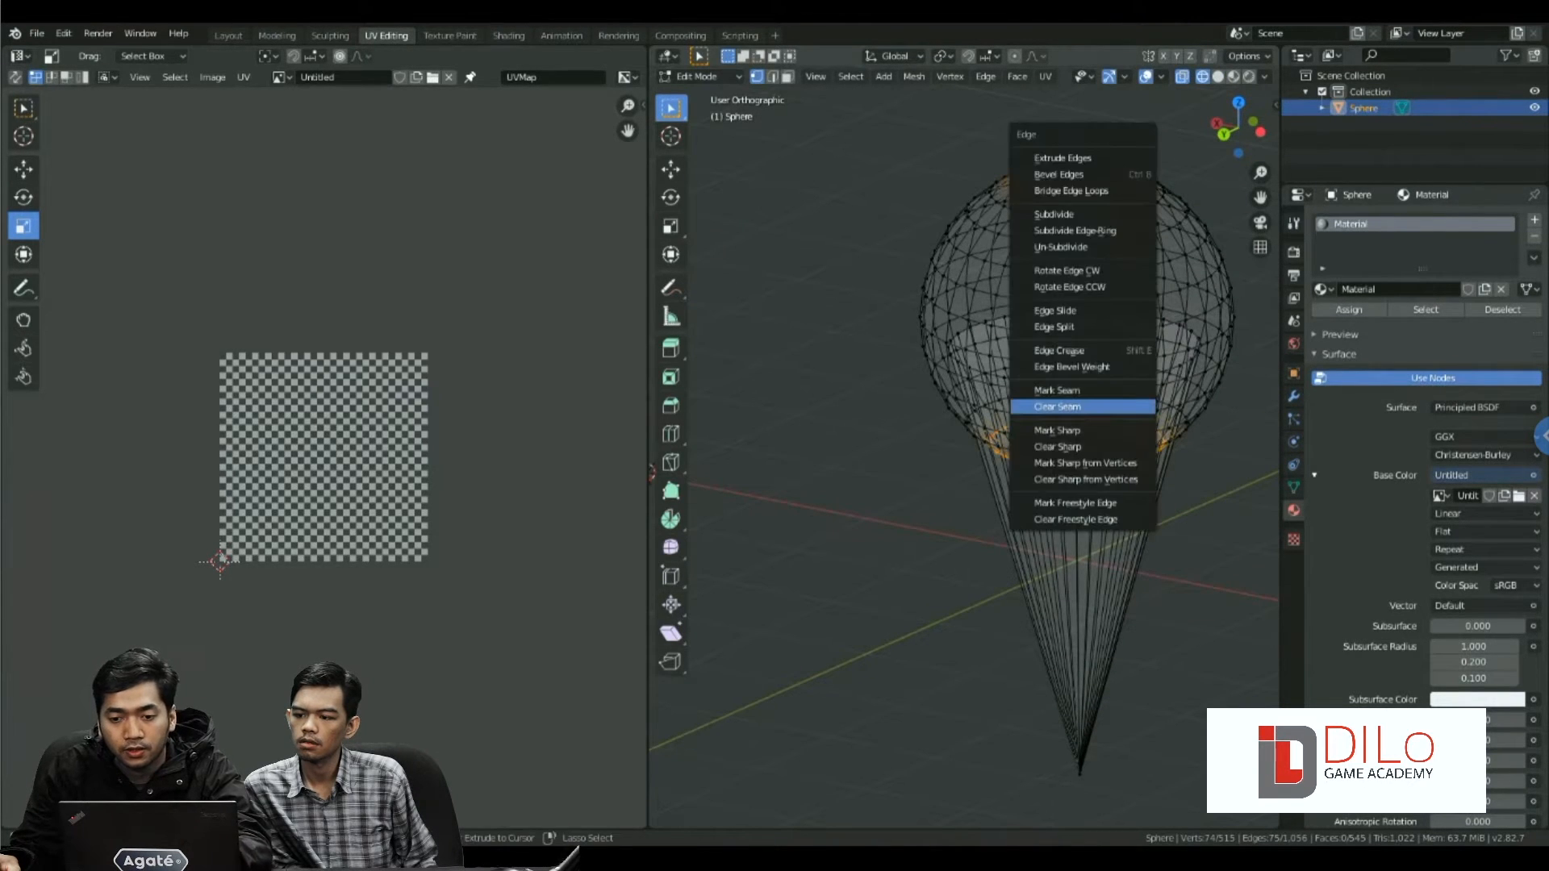
click(1057, 389)
middle_drag(1057, 390, 1131, 373)
- Return to solid shading, select the entire linked ball and unwrap its UVs
key(z)
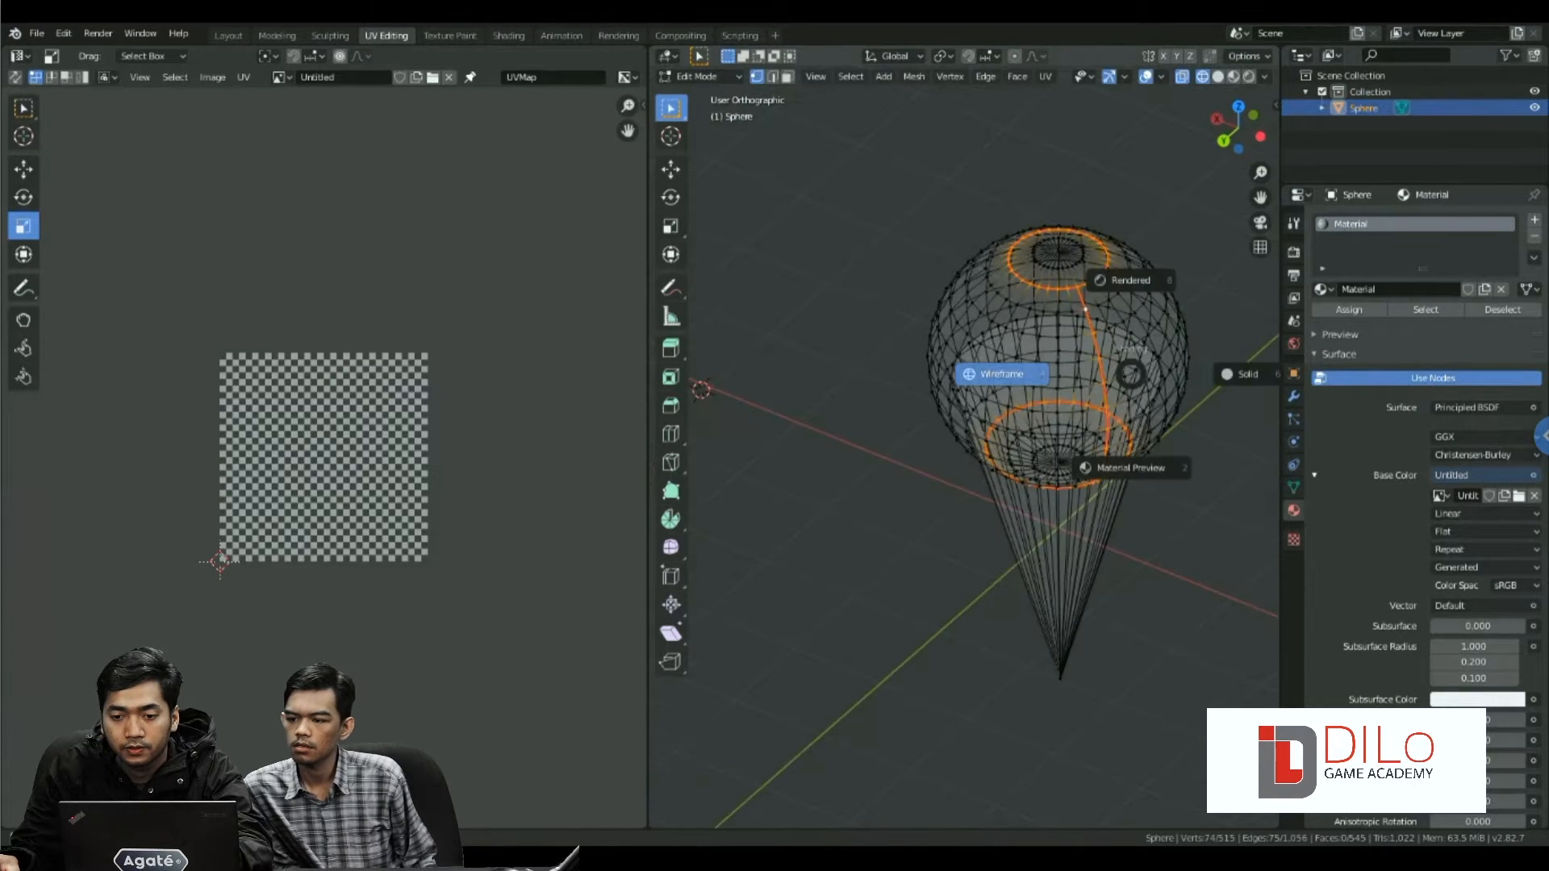
click(1242, 374)
click(1085, 284)
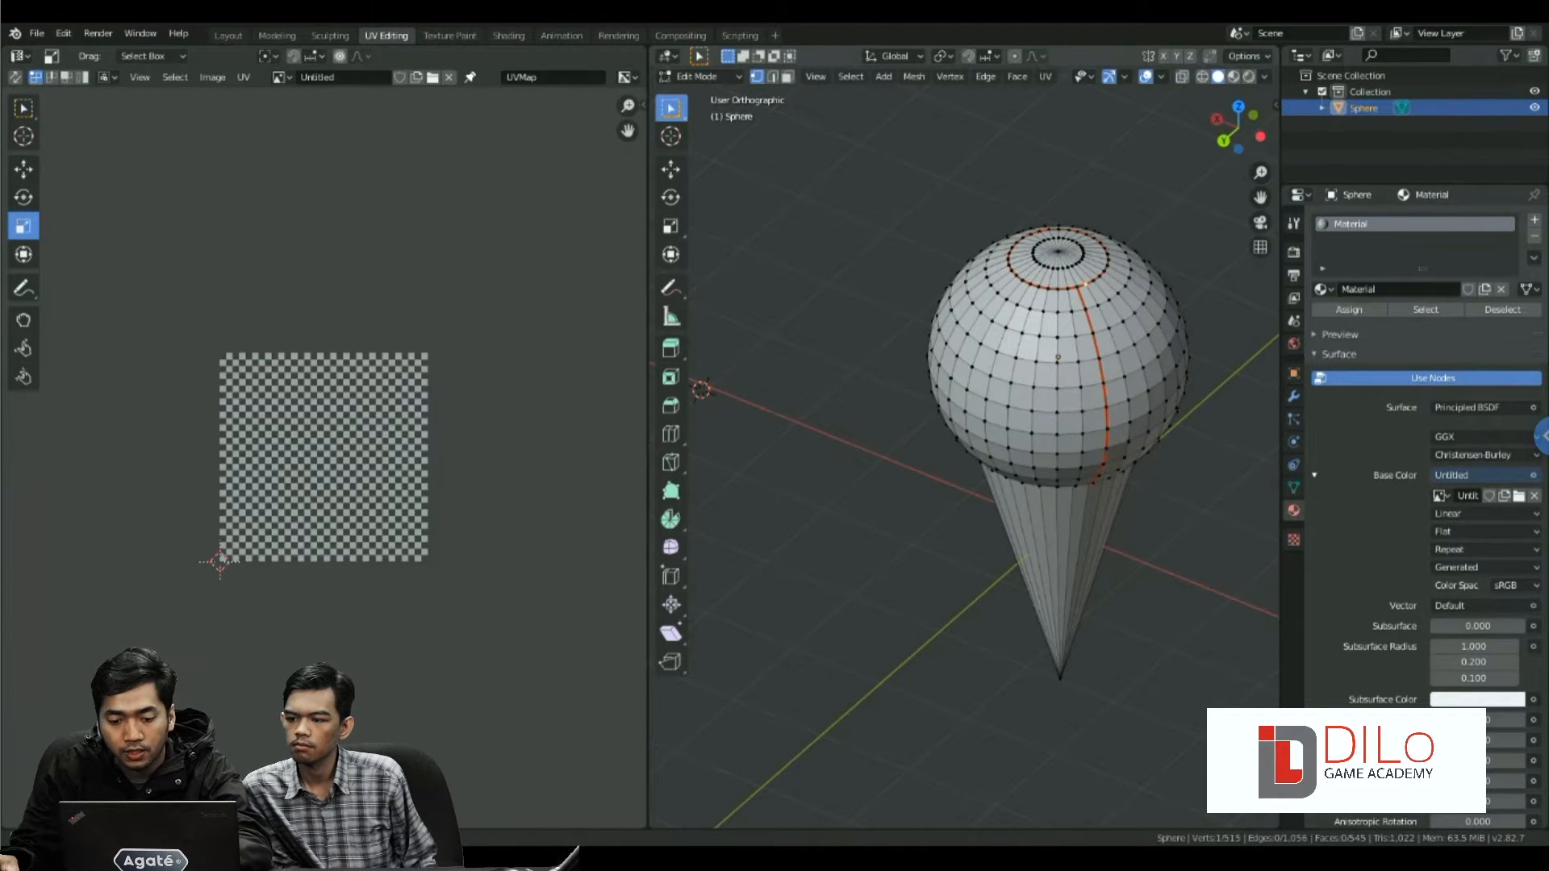
key(ctrl+l)
key(u)
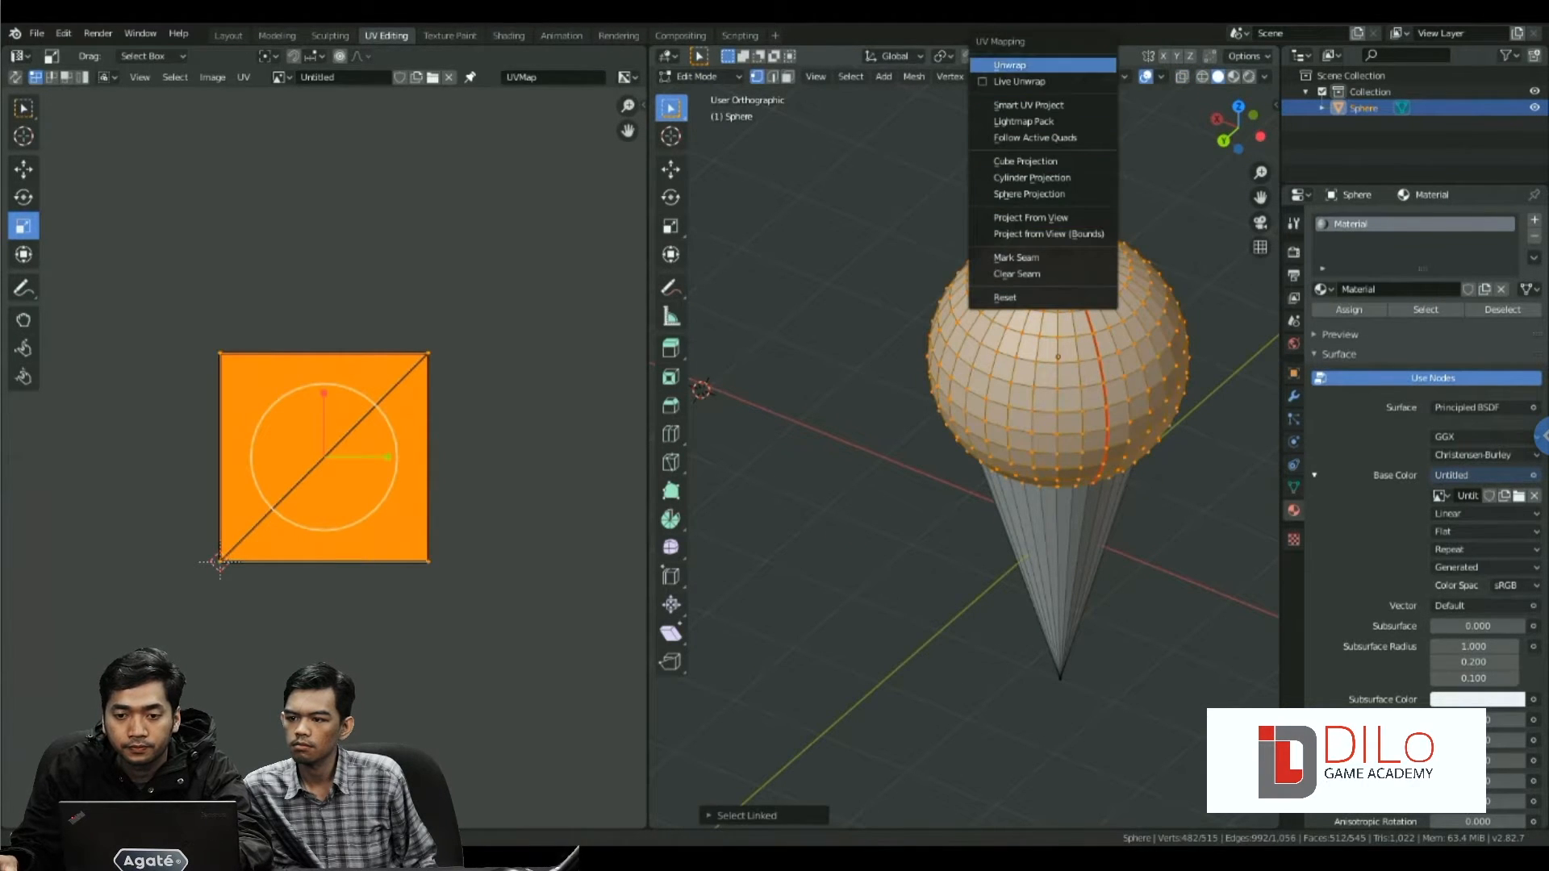
key(Return)
- Show the model in Object Mode with Material Preview shading and inspect the checker pattern on the ball and cone
key(Tab)
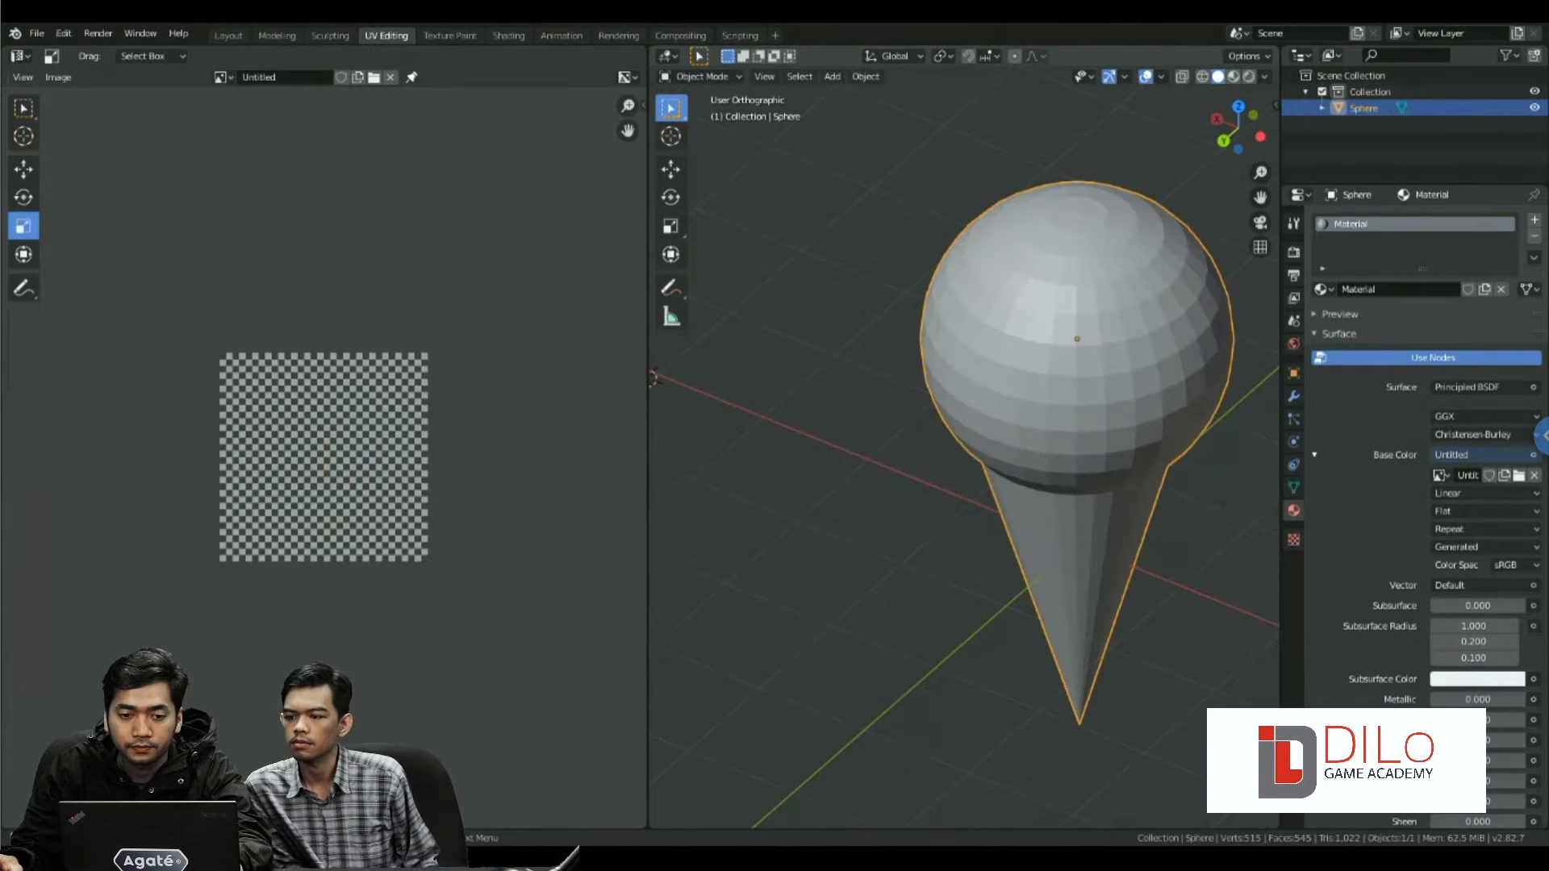
scroll(963, 452, down, 2)
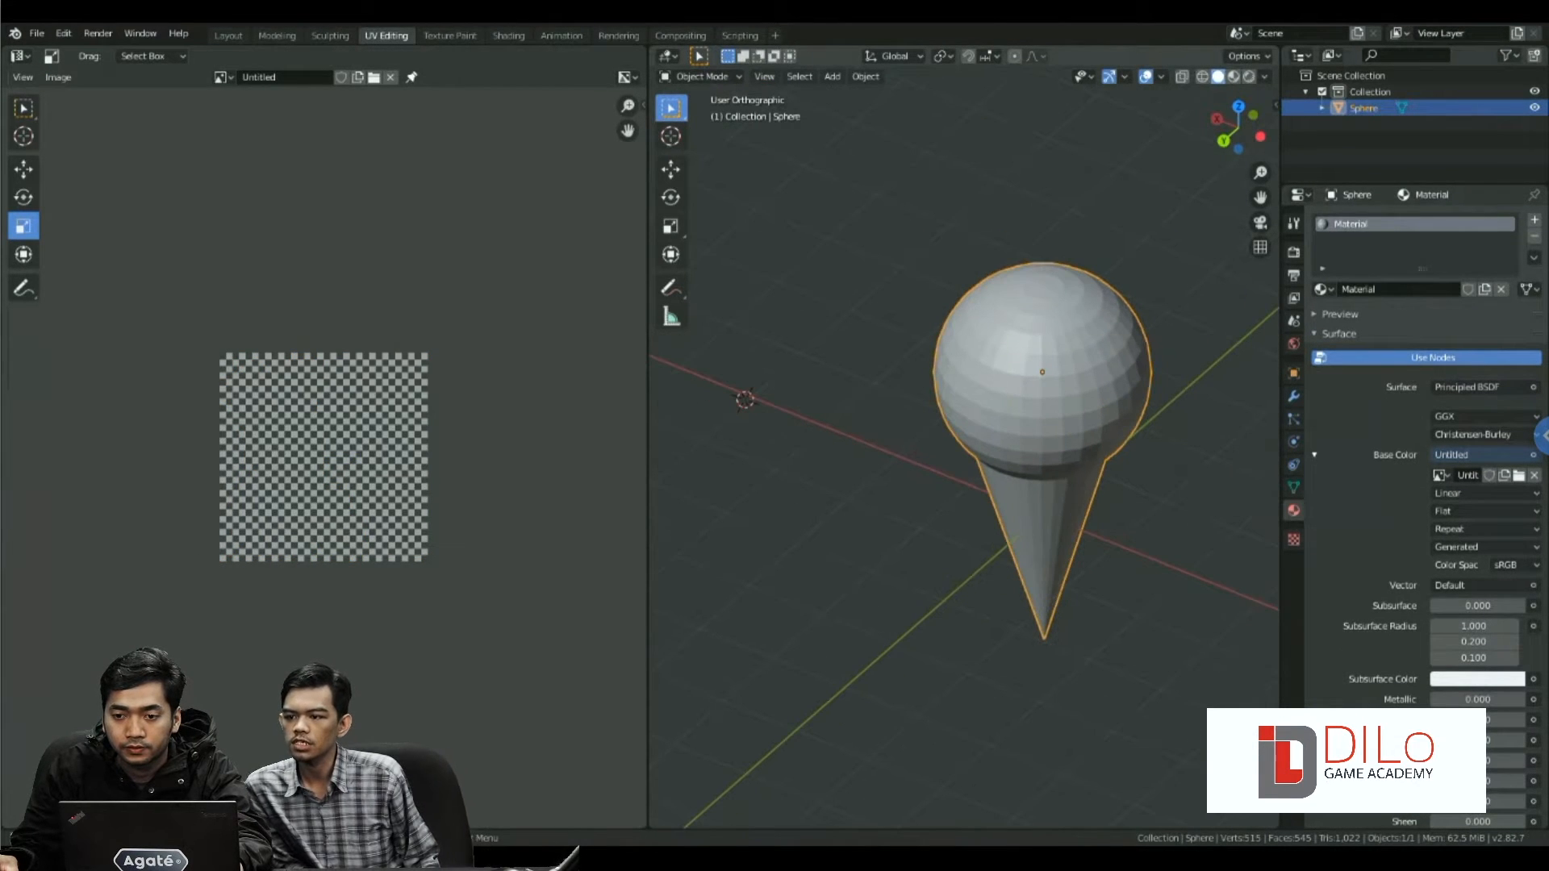
click(1233, 76)
scroll(963, 452, down, 2)
mouse_move(992, 452)
middle_down()
mouse_move(923, 432)
mouse_move(1134, 423)
middle_up()
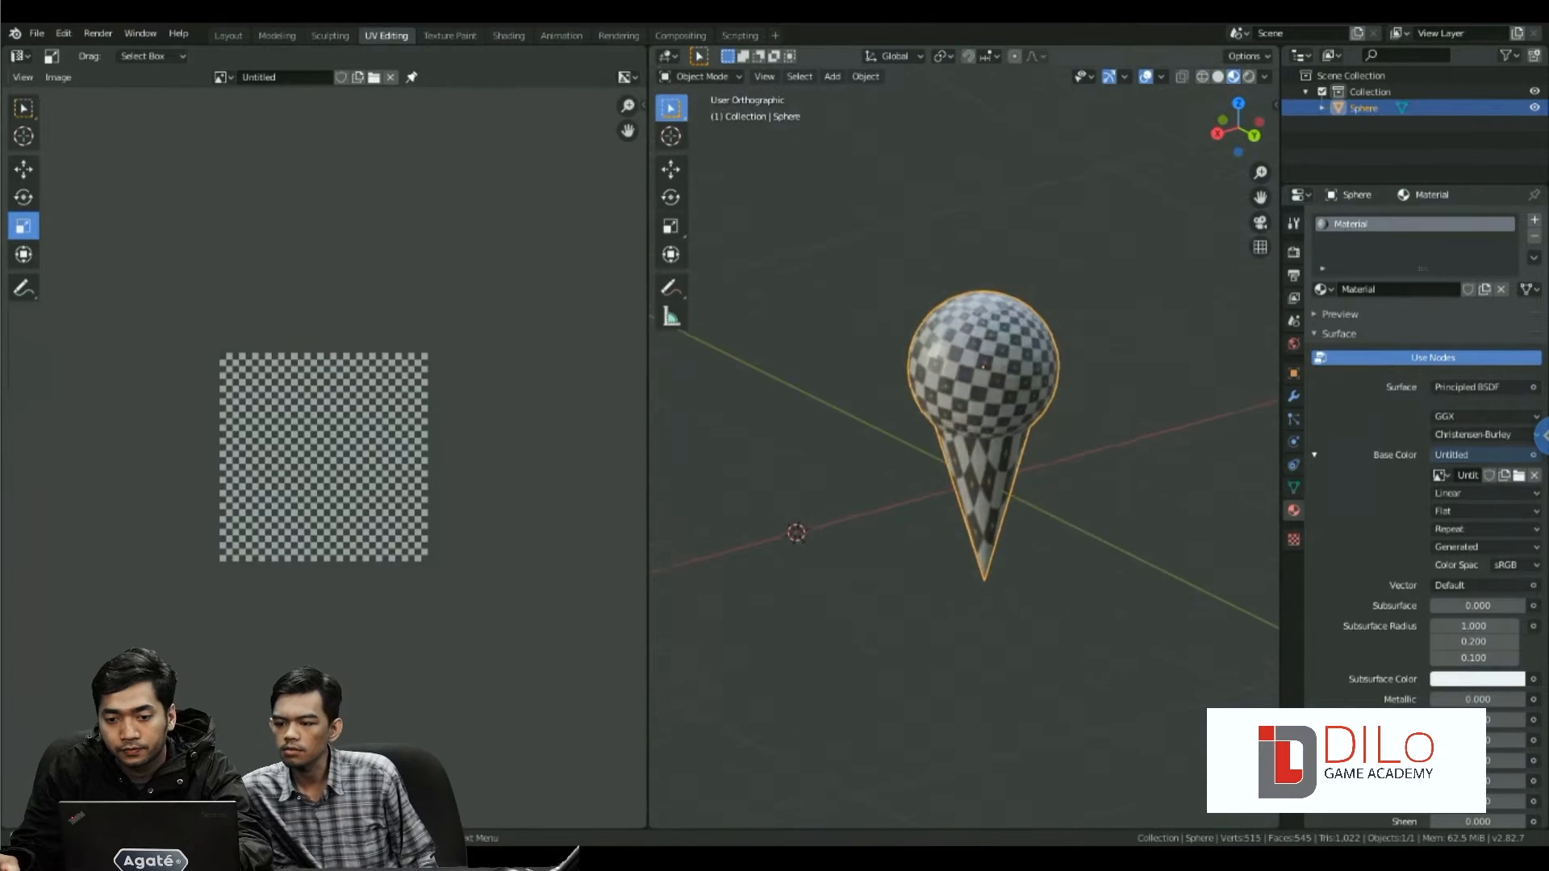
scroll(964, 452, up, 3)
mouse_move(928, 452)
middle_down()
mouse_move(972, 444)
mouse_move(1121, 479)
mouse_move(1077, 447)
mouse_move(940, 446)
middle_up()
key(Tab)
key(Tab)
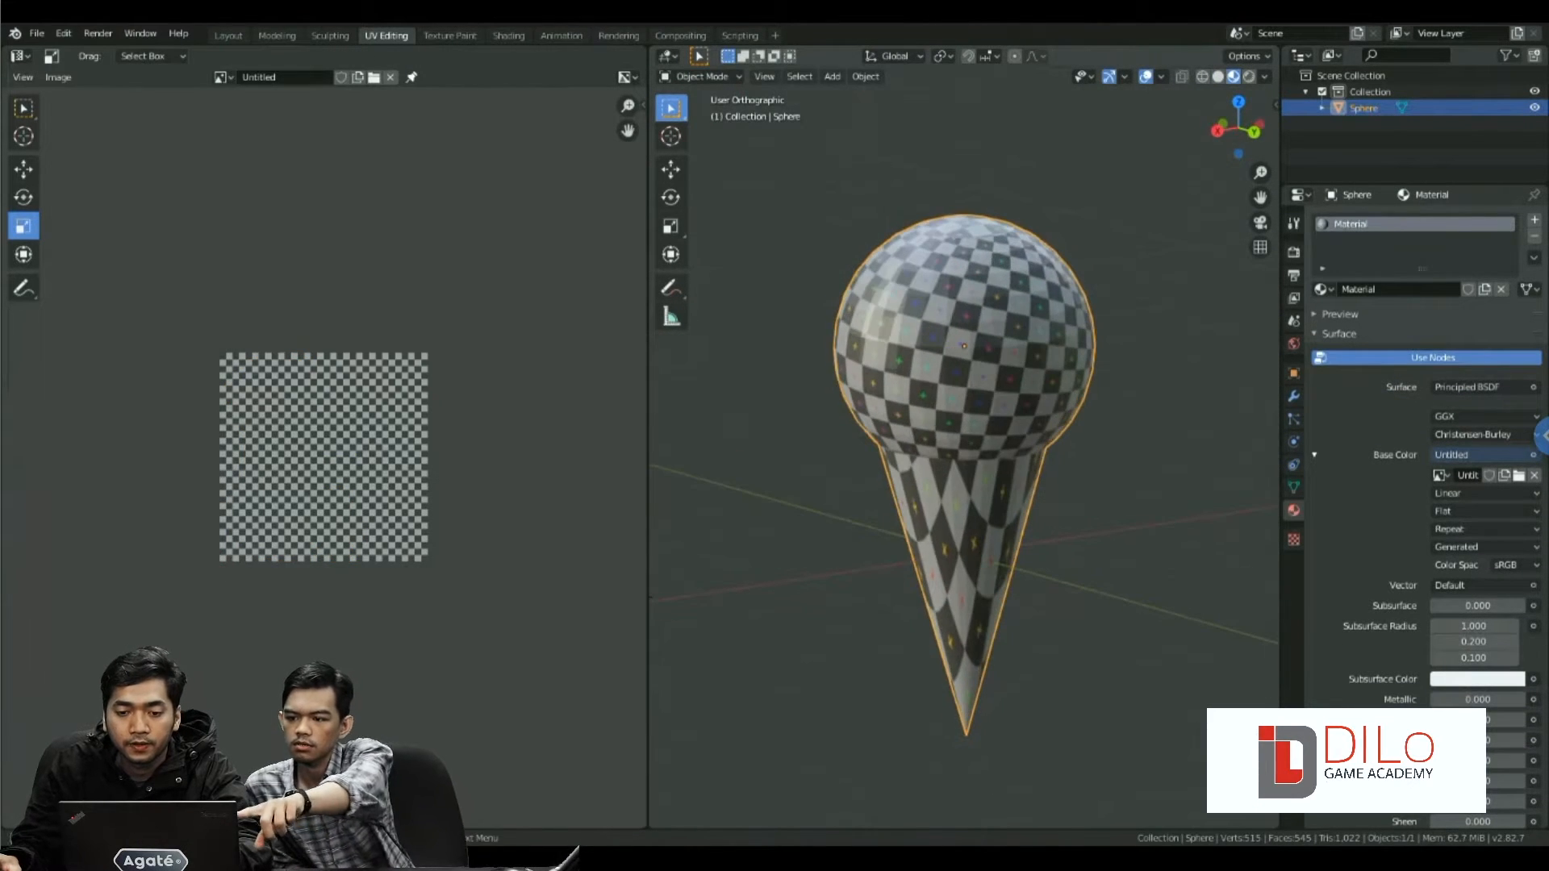
- Examine the ball's unwrapped UV islands, then deselect the mesh and inspect the checker pattern around the seams
key(Tab)
middle_drag(964, 346, 976, 356)
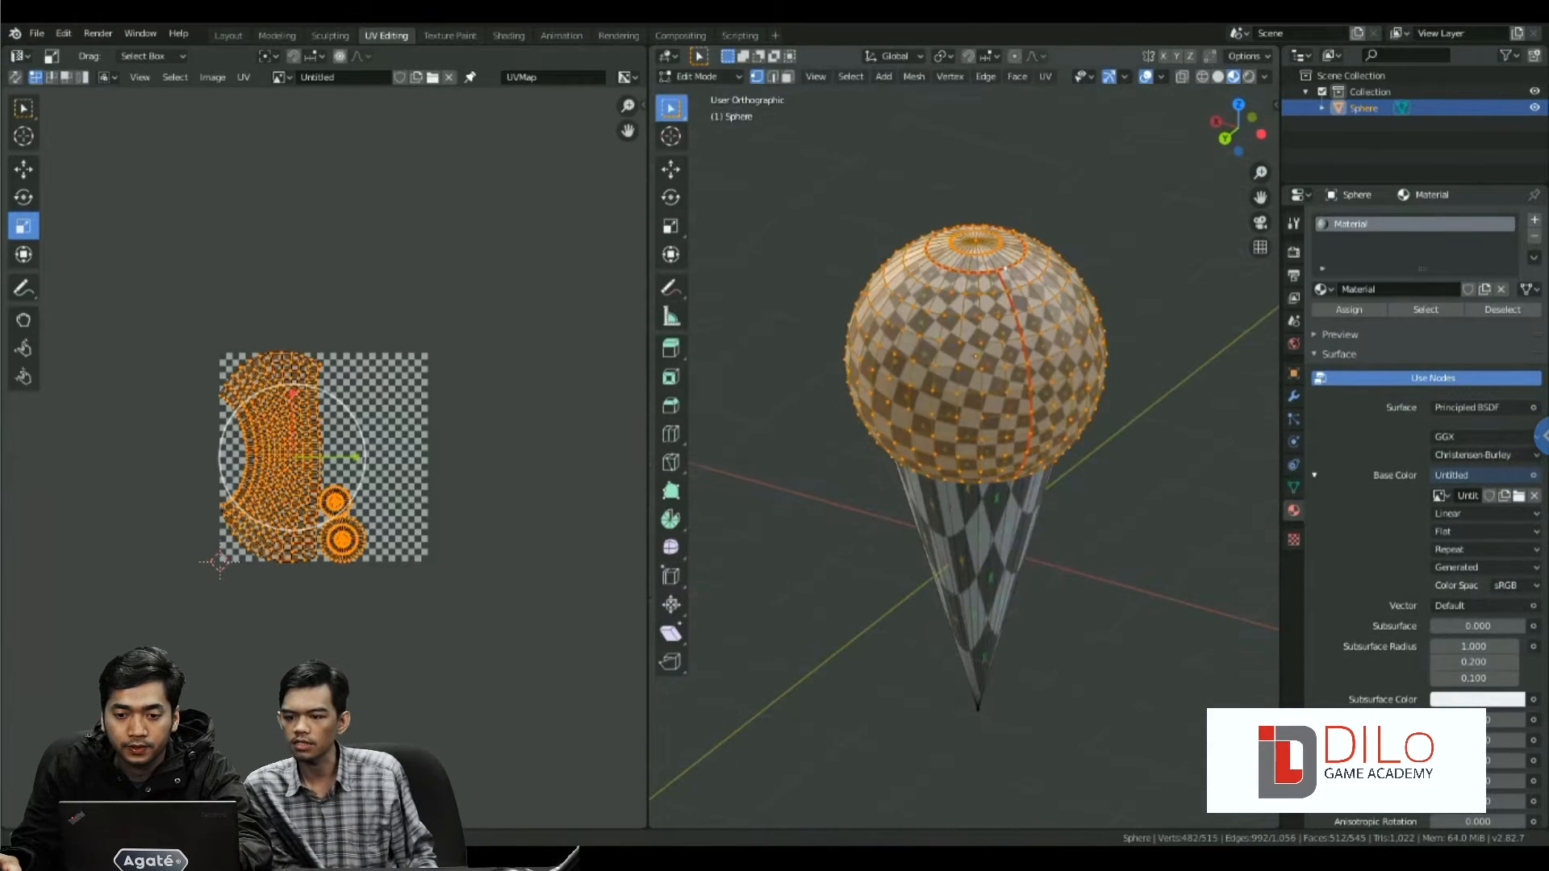
click(976, 356)
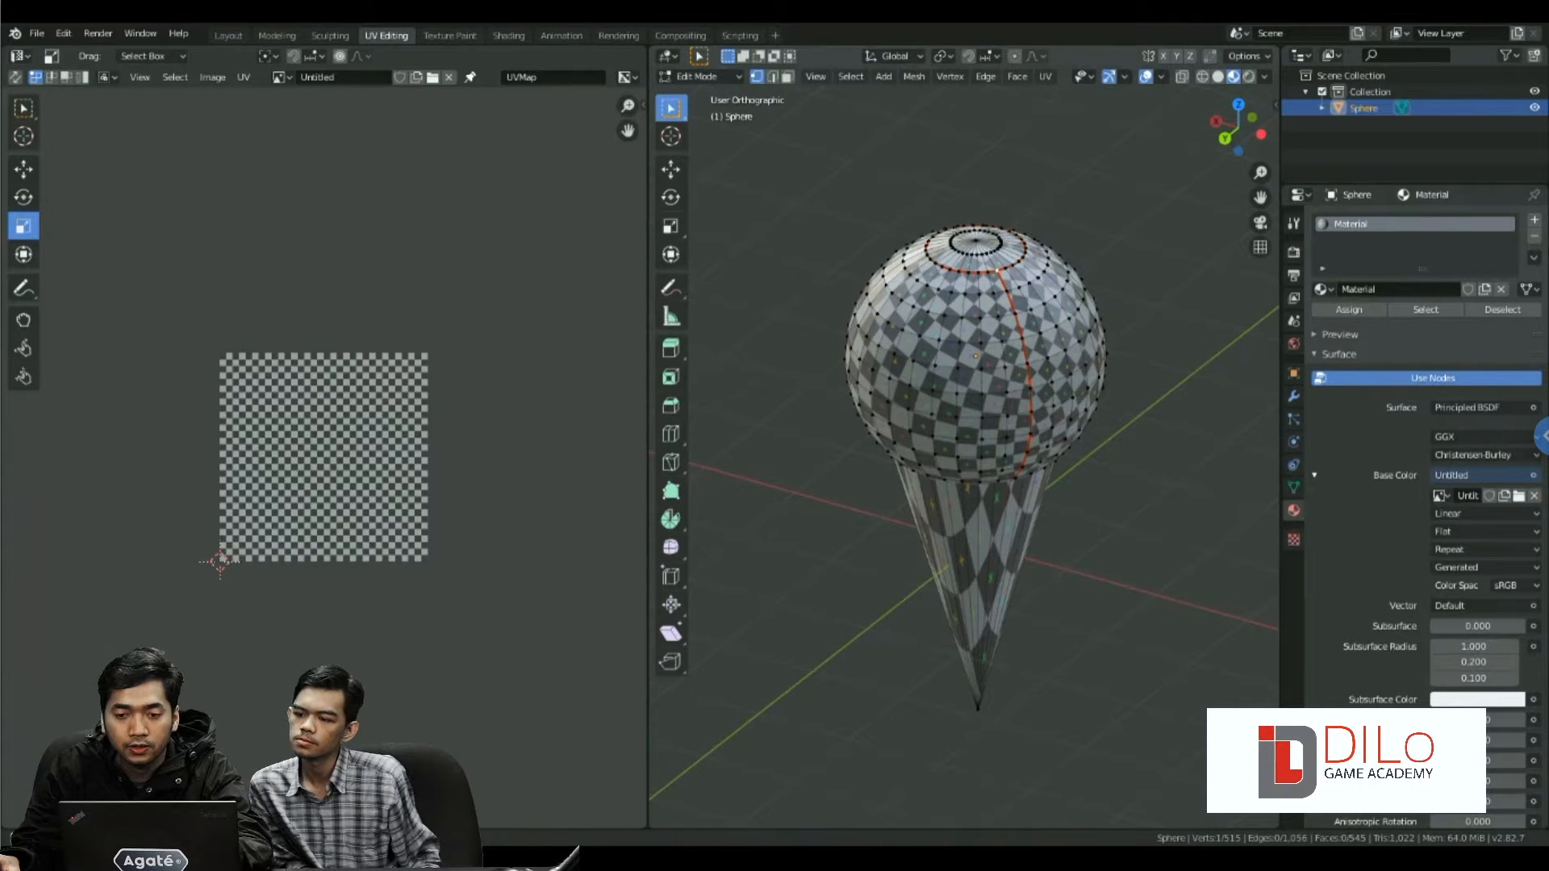
mouse_move(976, 356)
middle_down()
mouse_move(960, 347)
mouse_move(1153, 355)
mouse_move(960, 355)
middle_up()
scroll(964, 363, up, 3)
scroll(964, 403, down, 2)
scroll(964, 403, up, 2)
scroll(964, 403, down, 2)
middle_drag(1073, 355, 968, 355)
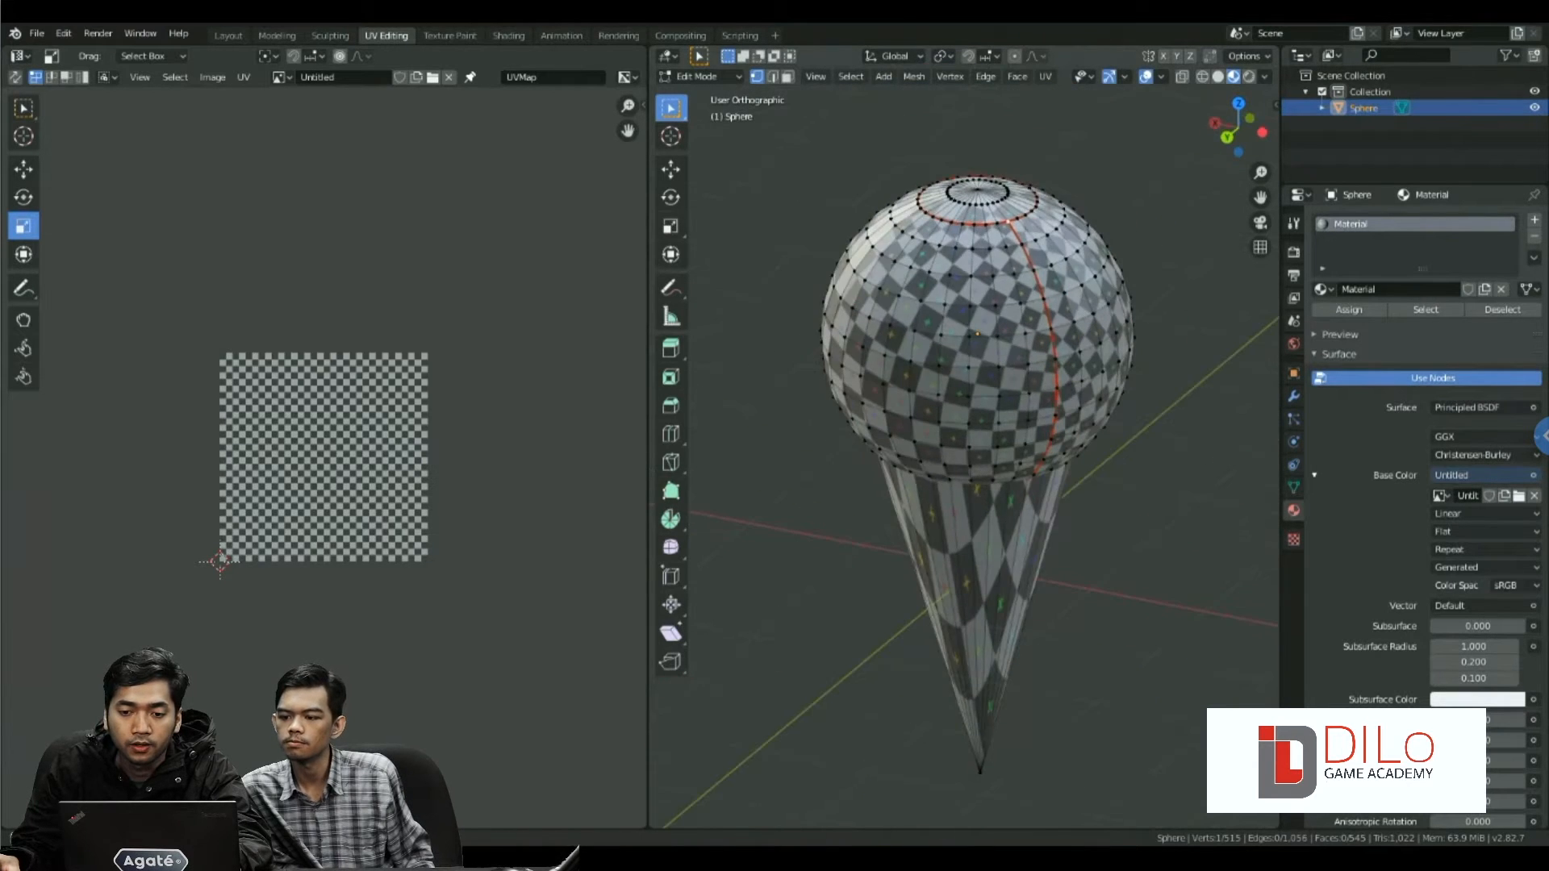
scroll(964, 403, down, 2)
middle_drag(1073, 355, 863, 347)
scroll(964, 403, up, 2)
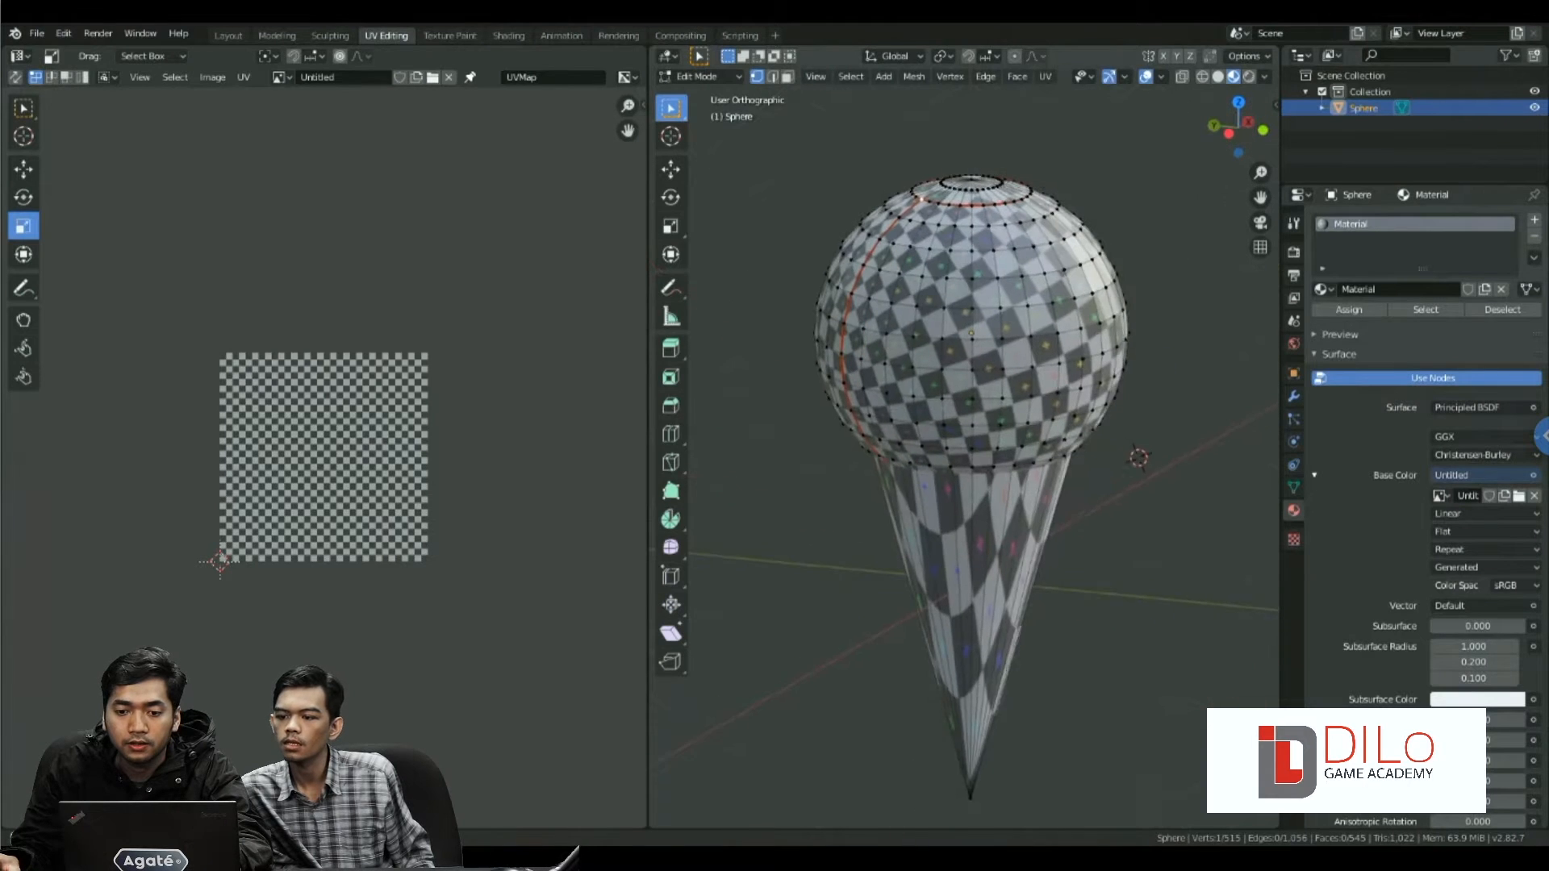
scroll(964, 403, up, 1)
middle_drag(1049, 355, 1085, 411)
scroll(888, 443, down, 3)
key(Tab)
shift+middle_drag(1074, 248, 1081, 152)
key(Tab)
scroll(1021, 436, up, 3)
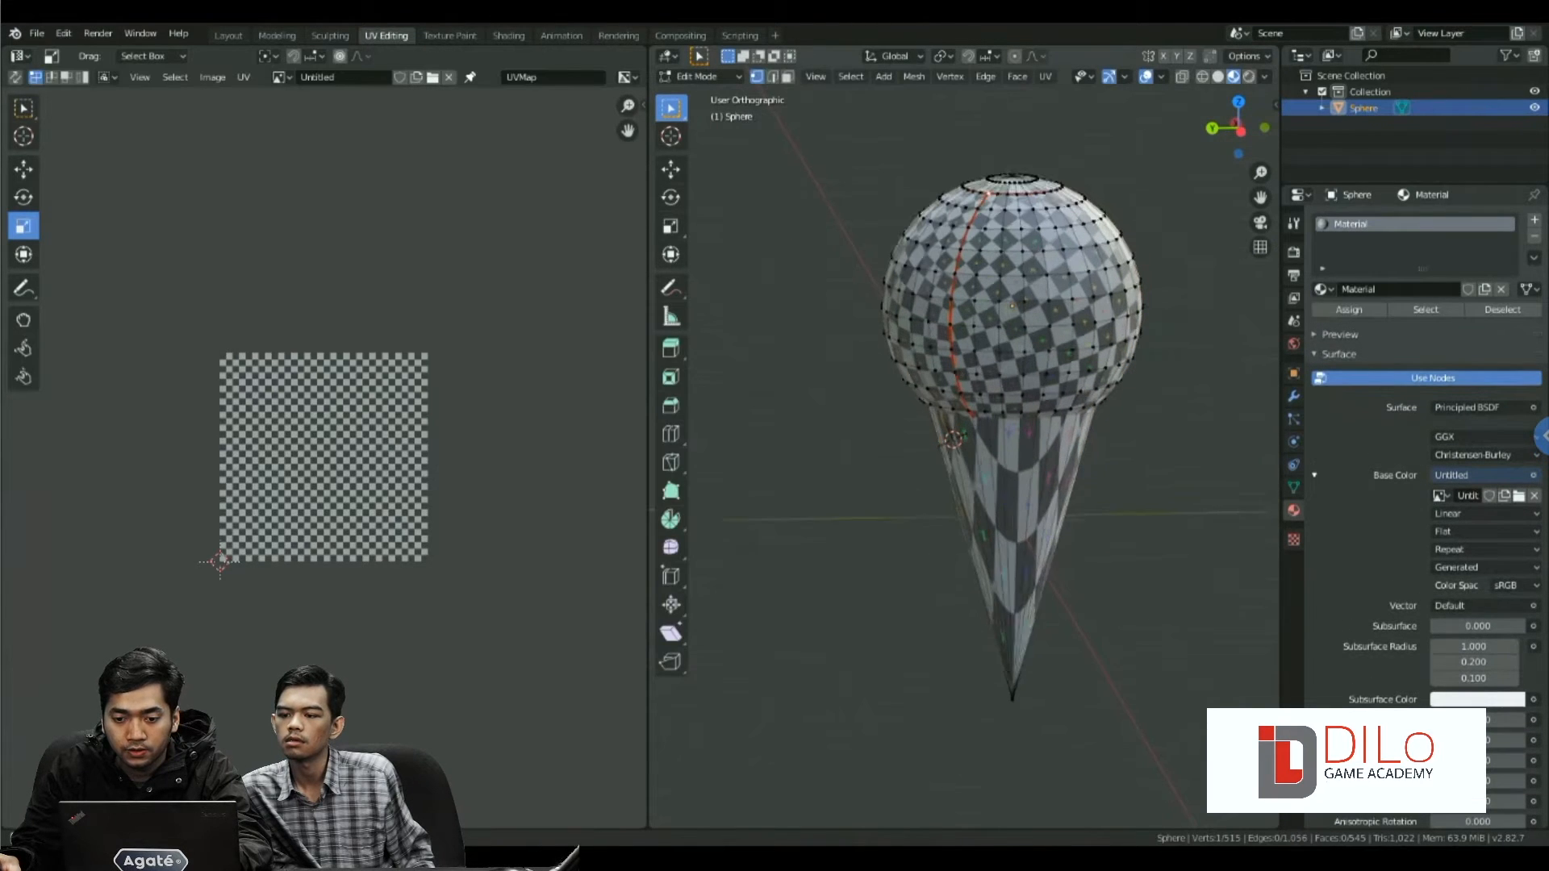
- Select the entire linked cone from its tip and reset its UV mapping
shift+middle_drag(1021, 436, 935, 360)
click(946, 670)
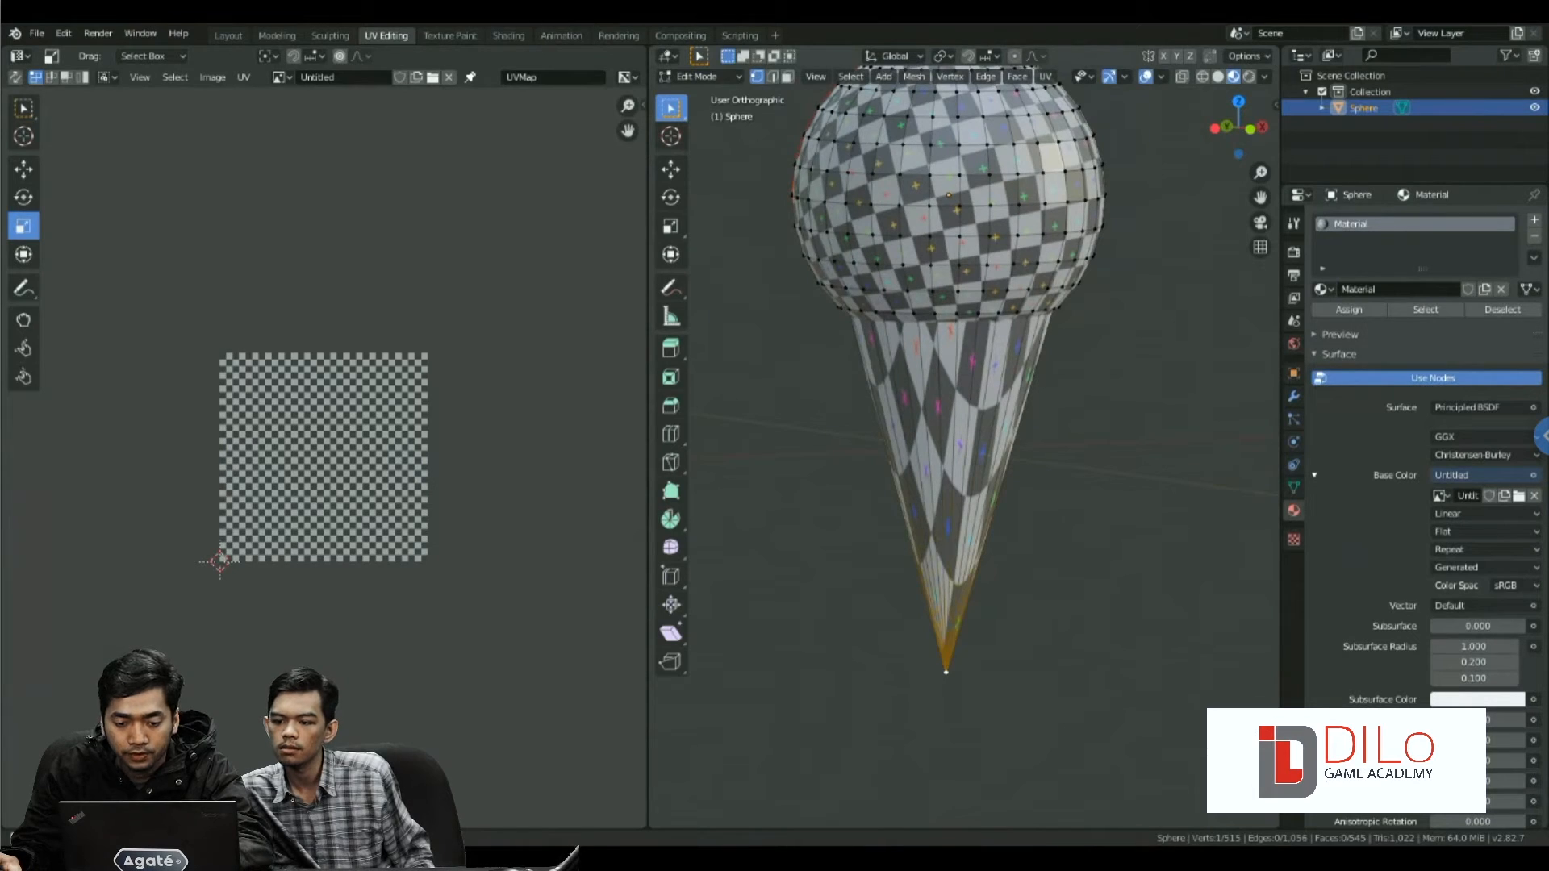
key(l)
key(u)
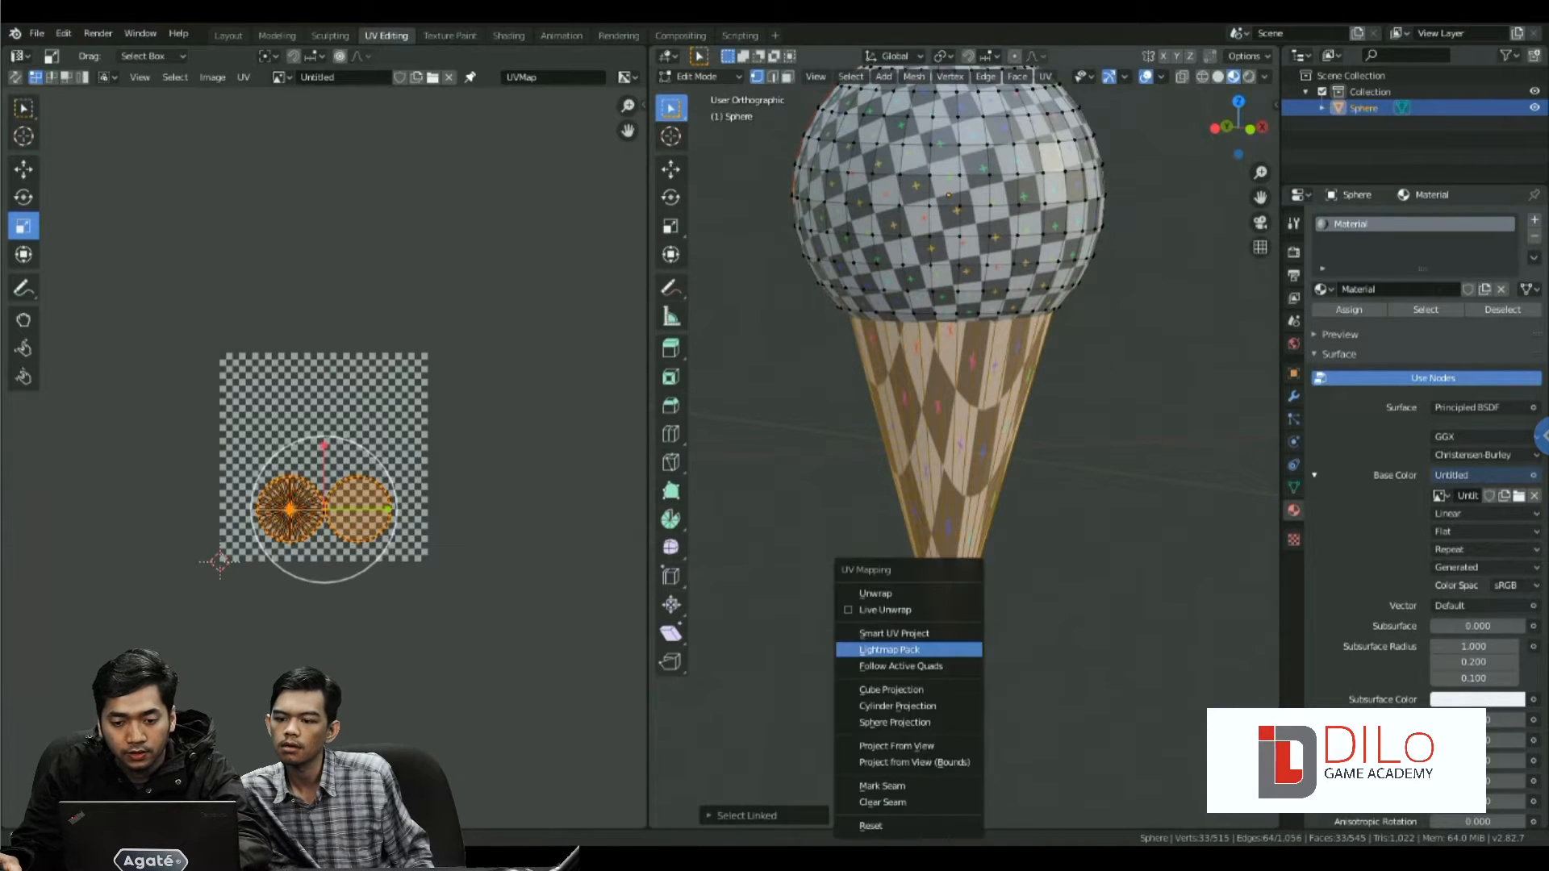
click(896, 824)
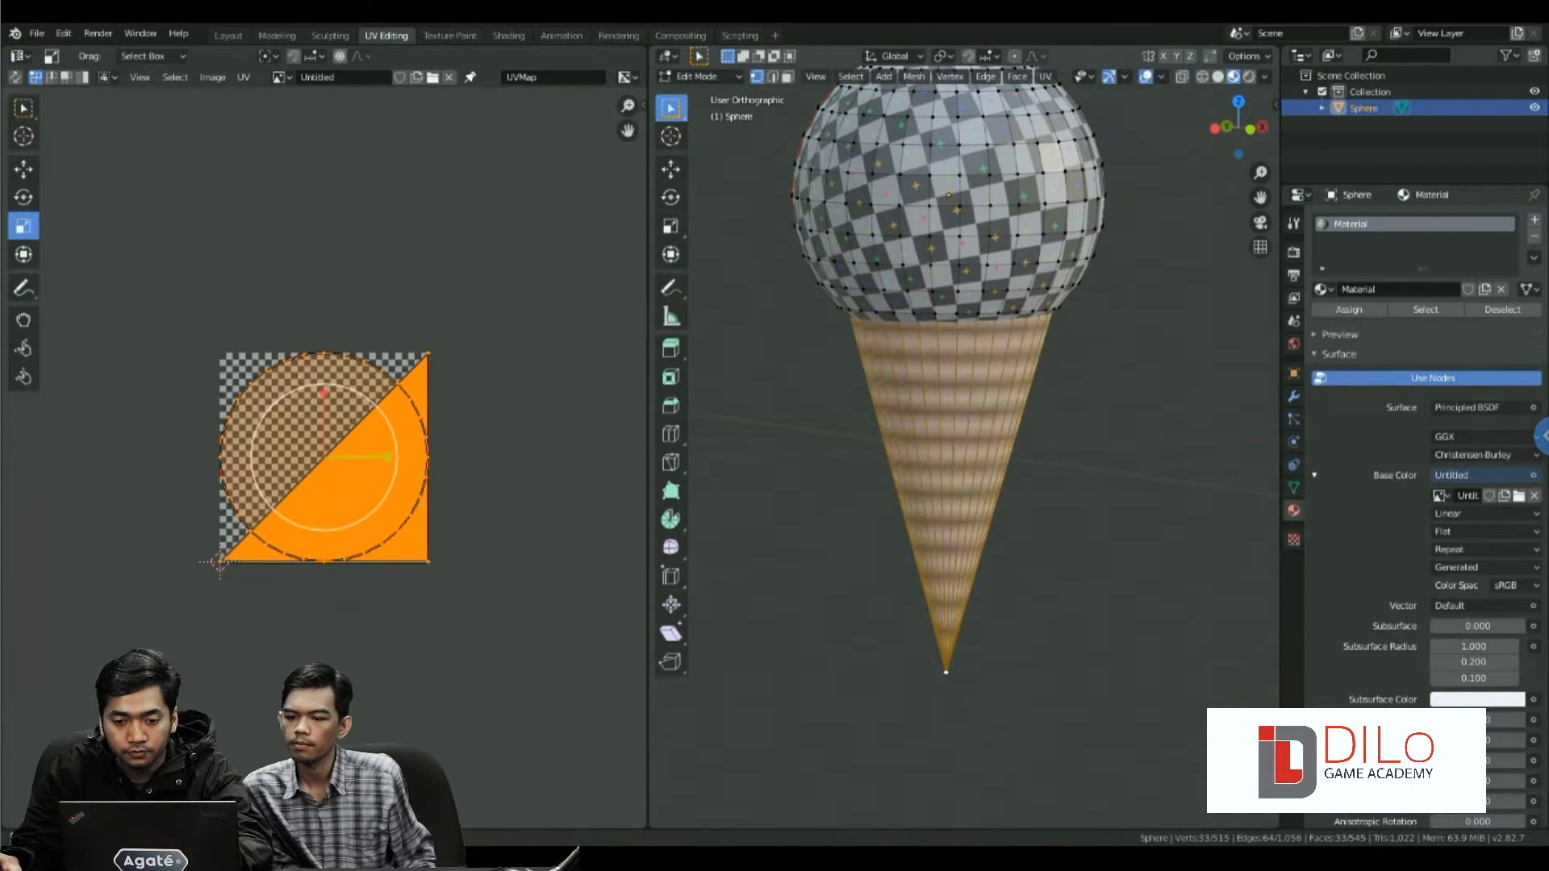
- Deselect the cone, switch to edge selection and mark one lengthwise edge from its rim to its tip as a seam
middle_drag(952, 363, 984, 363)
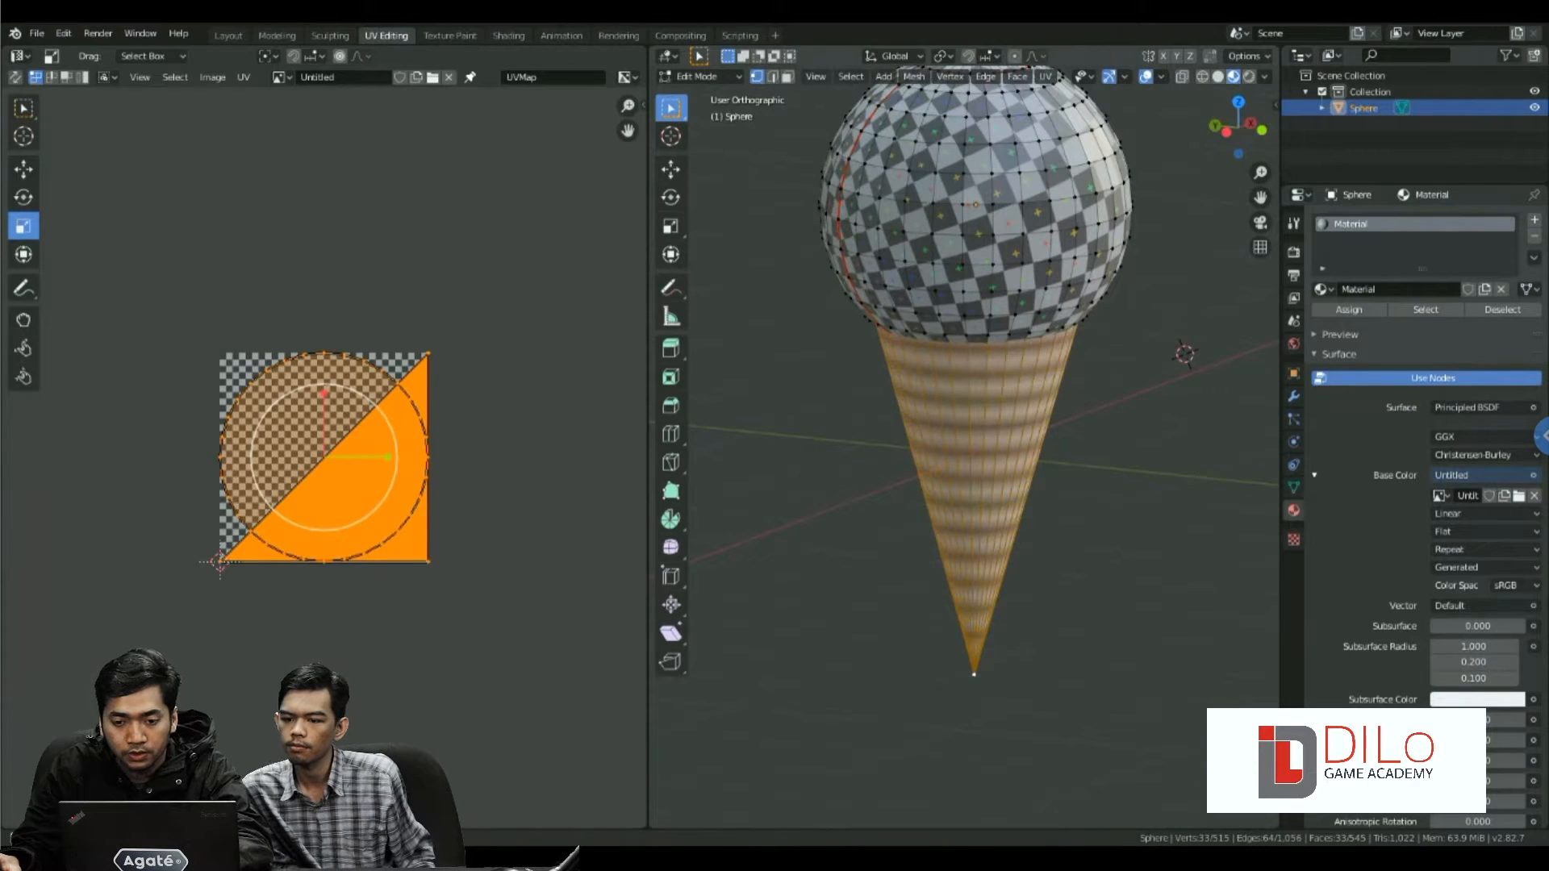
key(alt+a)
middle_drag(968, 419, 1005, 418)
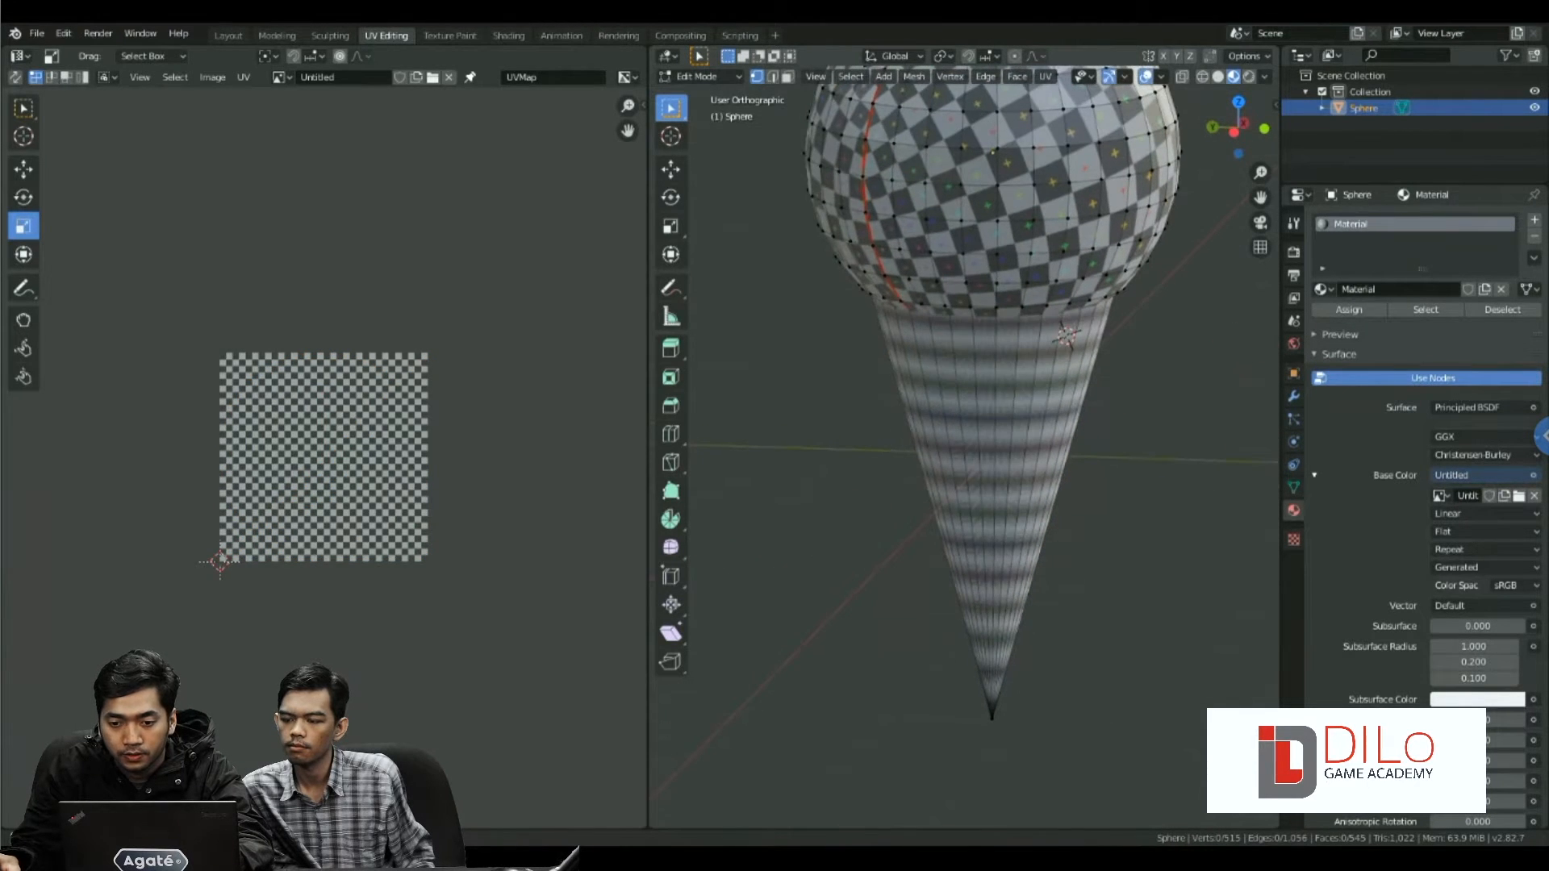
key(Tab)
key(Tab)
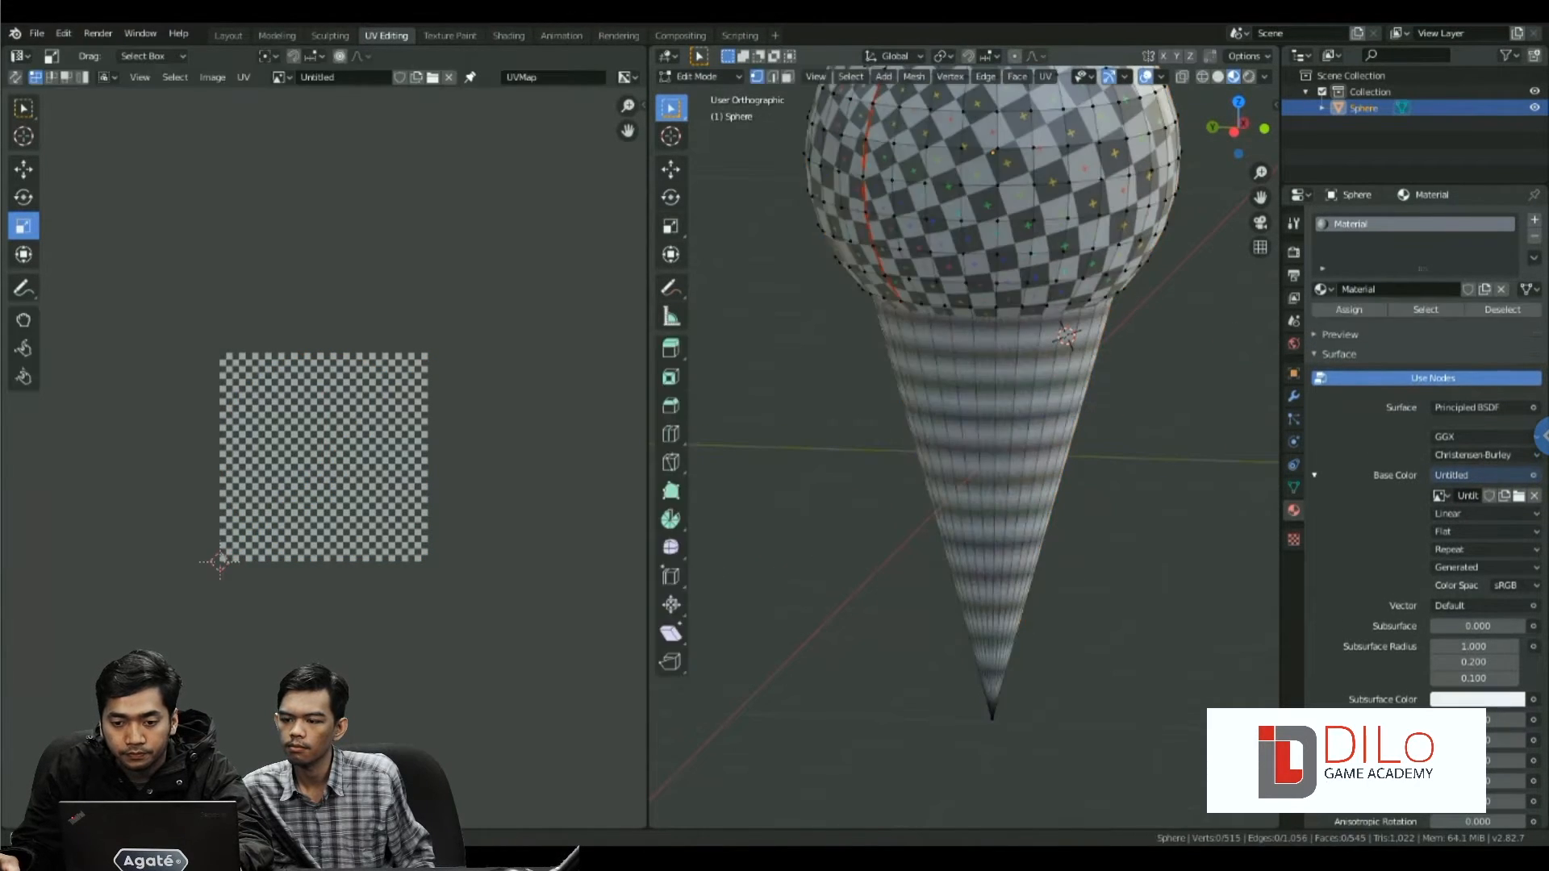
middle_drag(968, 419, 1016, 413)
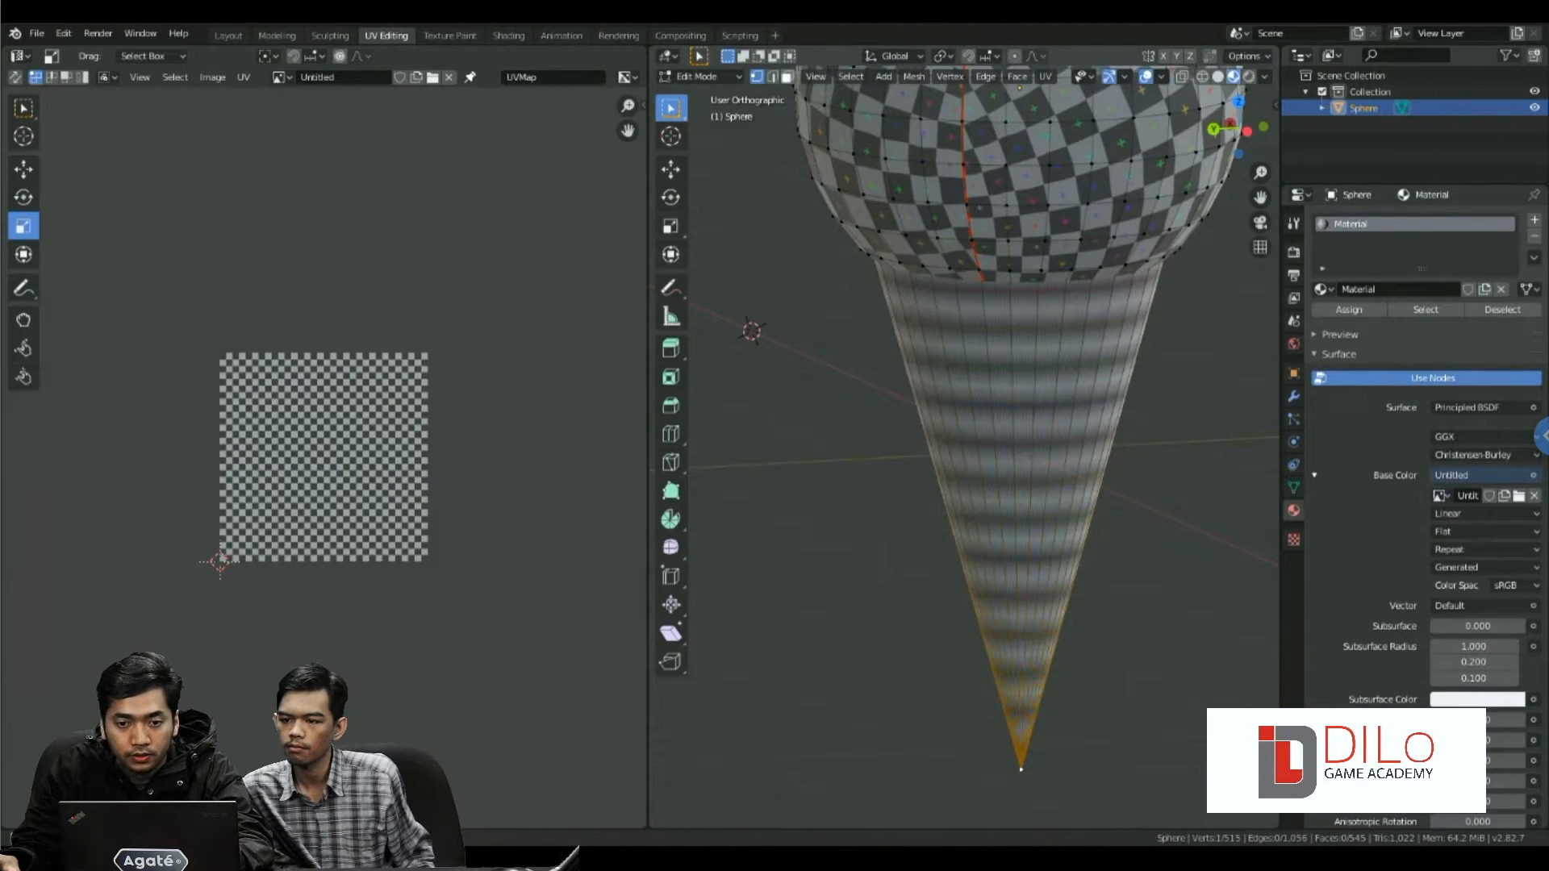
key(2)
click(1056, 516)
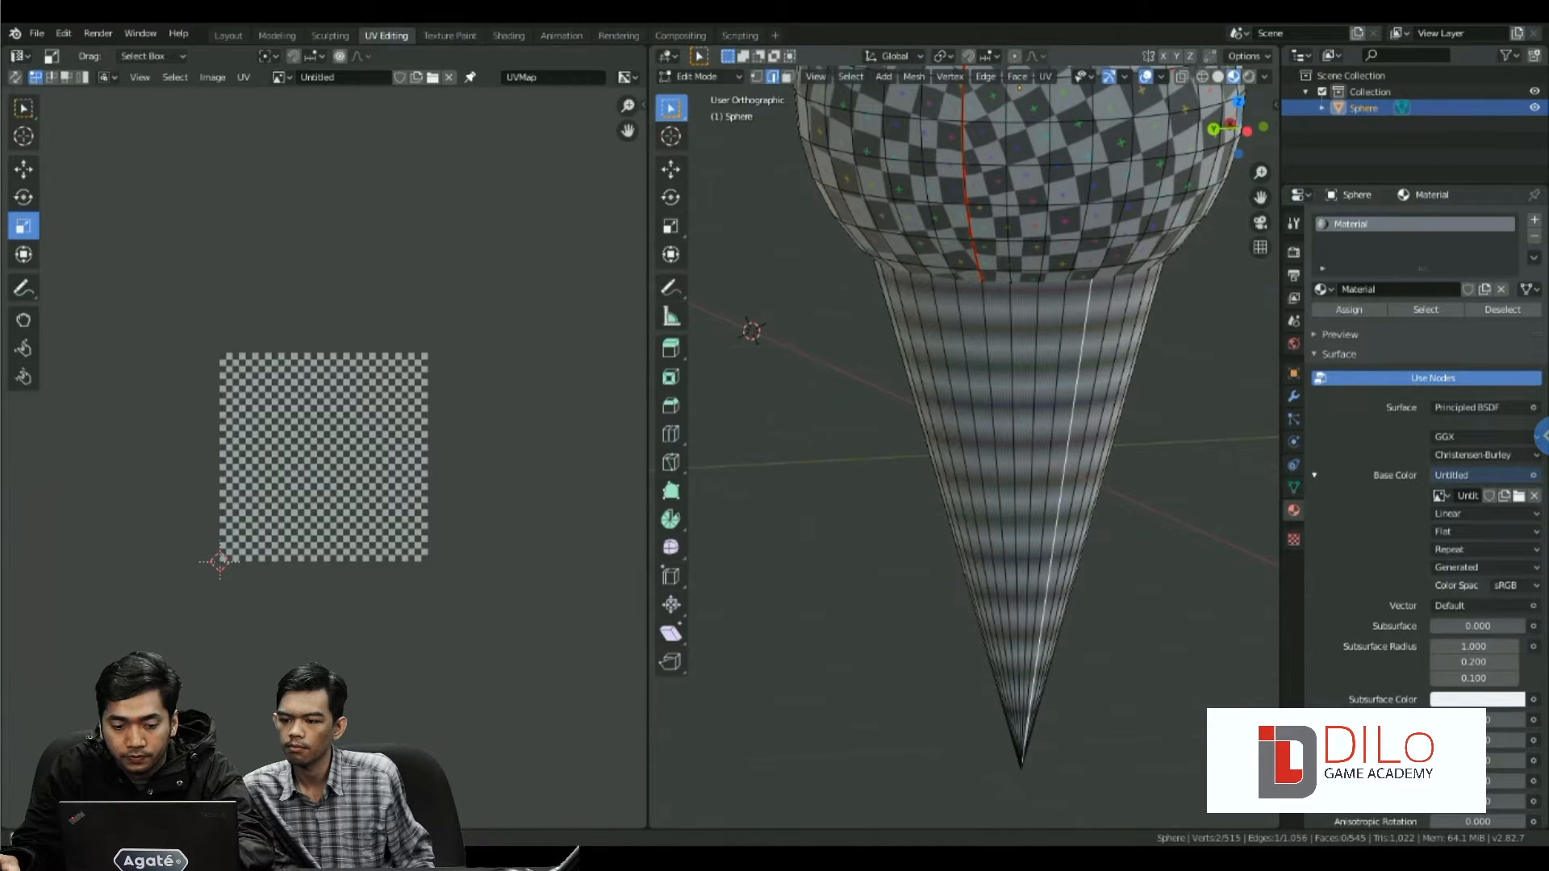
right_click(1013, 486)
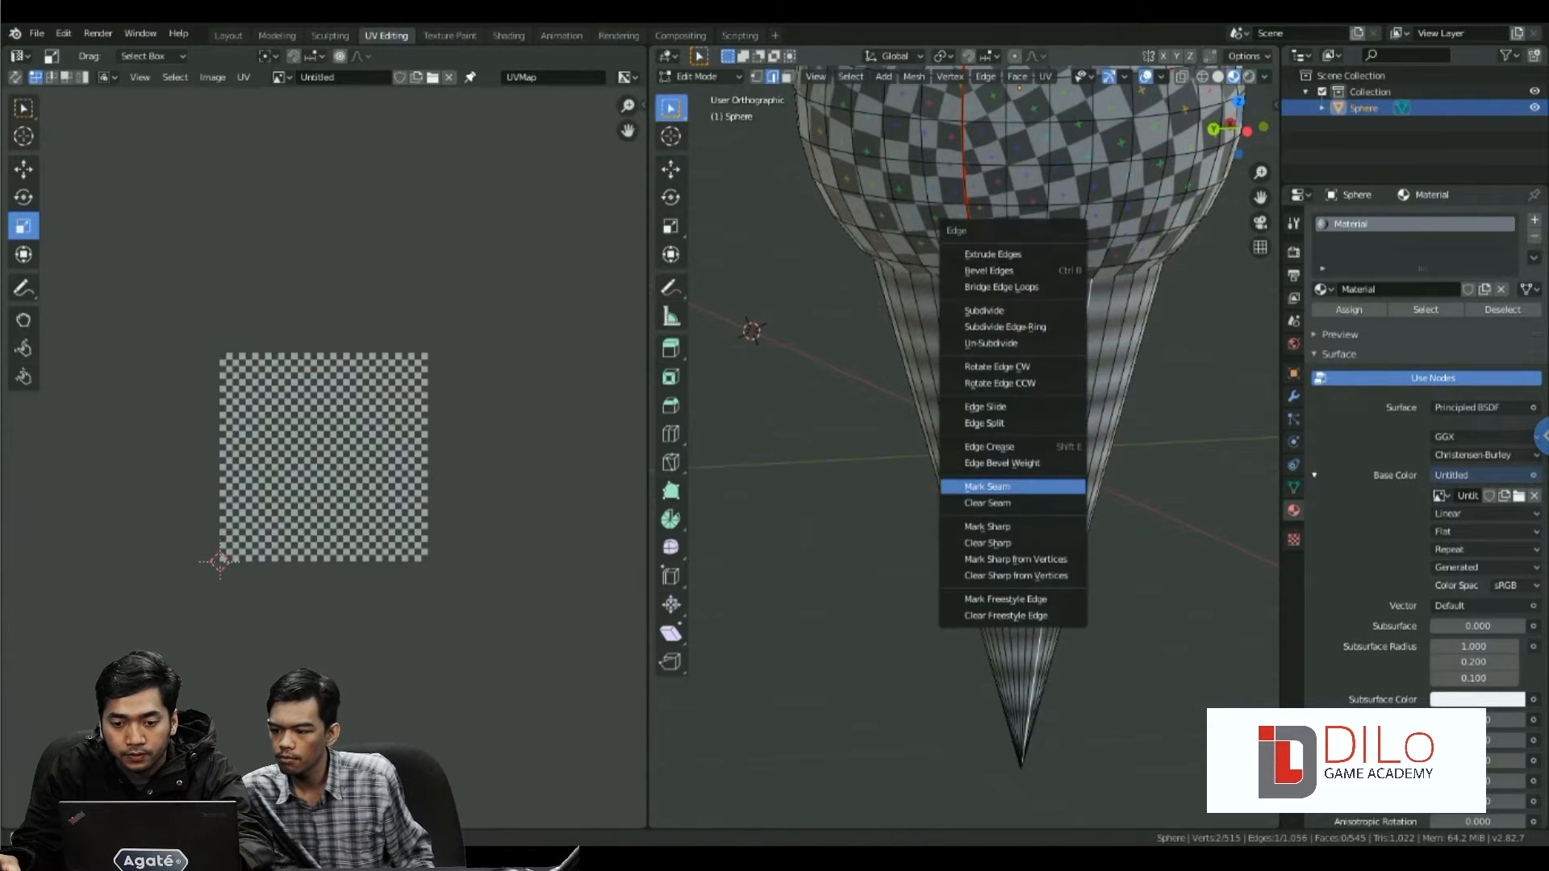
click(1012, 487)
- Show the mesh in wireframe and mark the circular edge loop around the cone's upper rim as a seam
scroll(1102, 367, down, 1)
middle_drag(1101, 366, 1062, 364)
key(z)
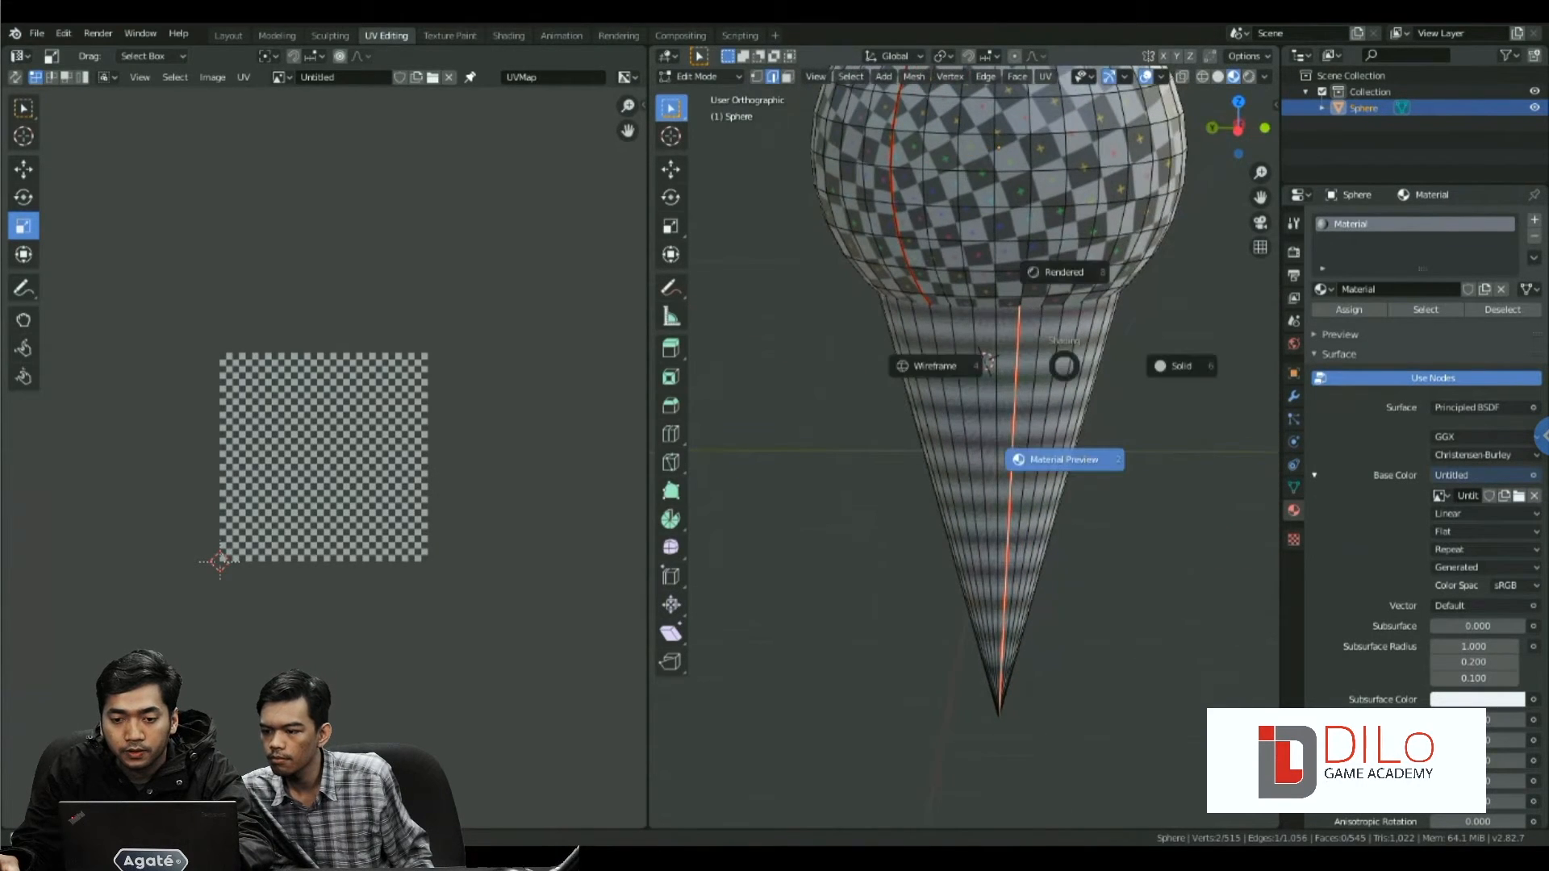
click(939, 366)
middle_drag(940, 365, 938, 431)
scroll(916, 399, up, 3)
click(937, 335)
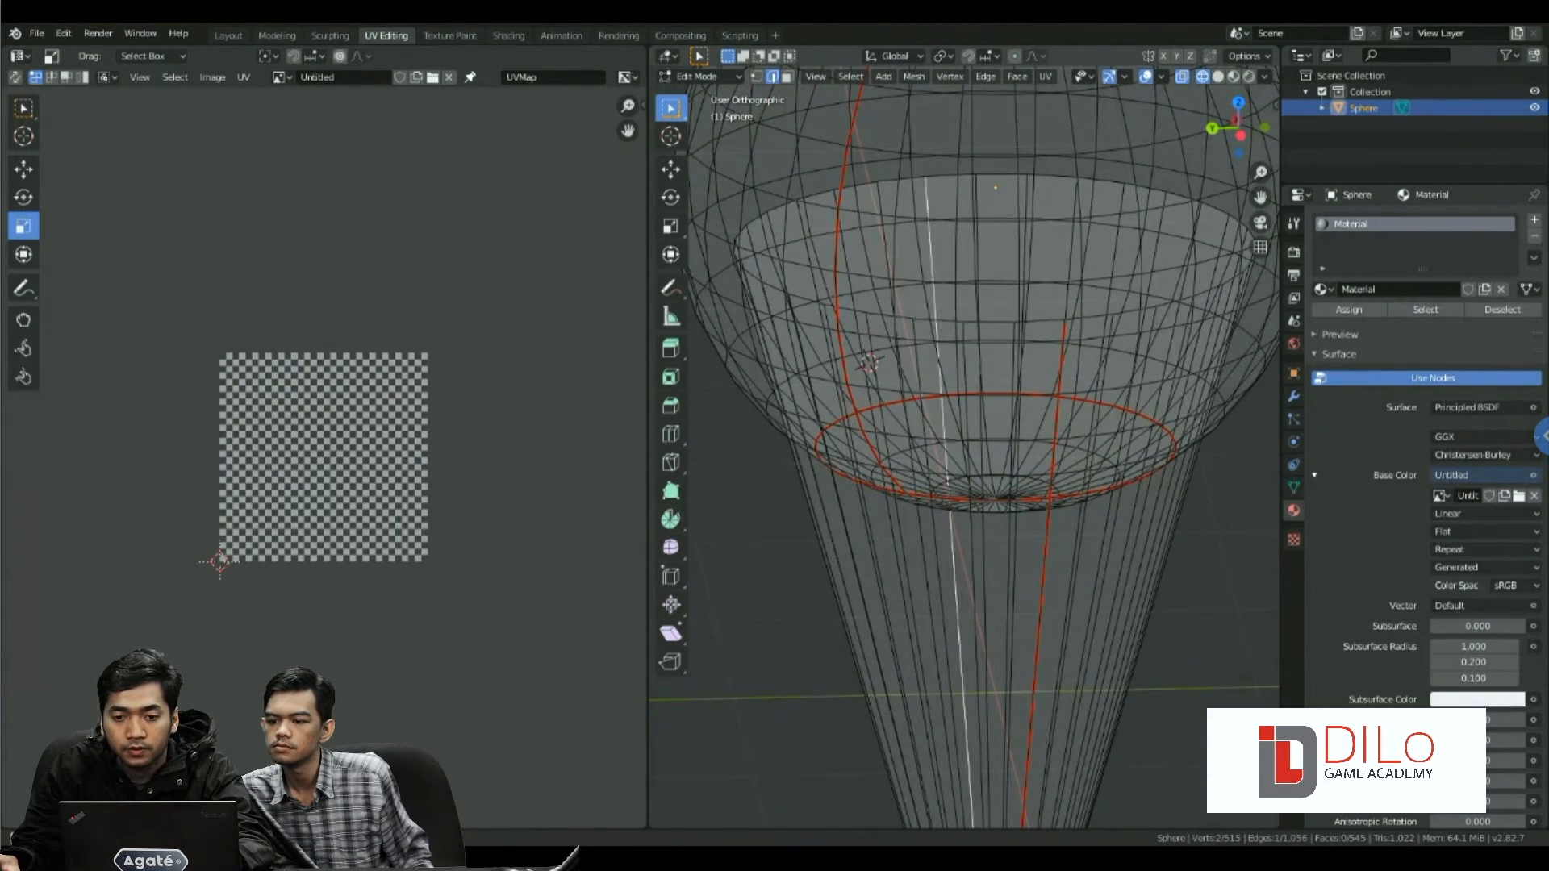
key(ctrl+z)
alt+click(955, 322)
key(ctrl+z)
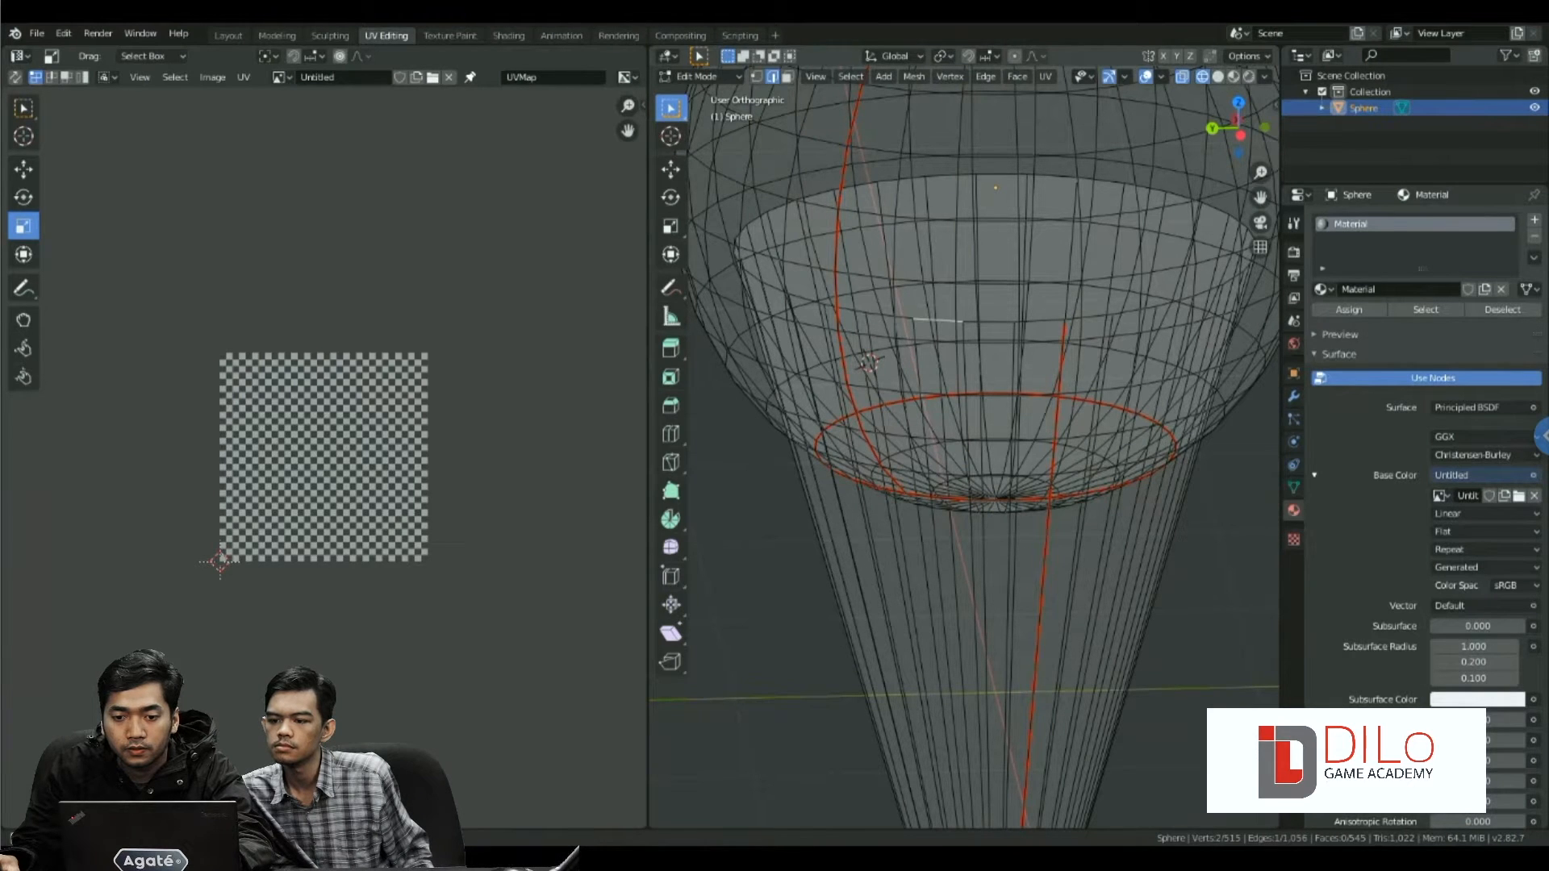
alt+click(939, 322)
key(ctrl+e)
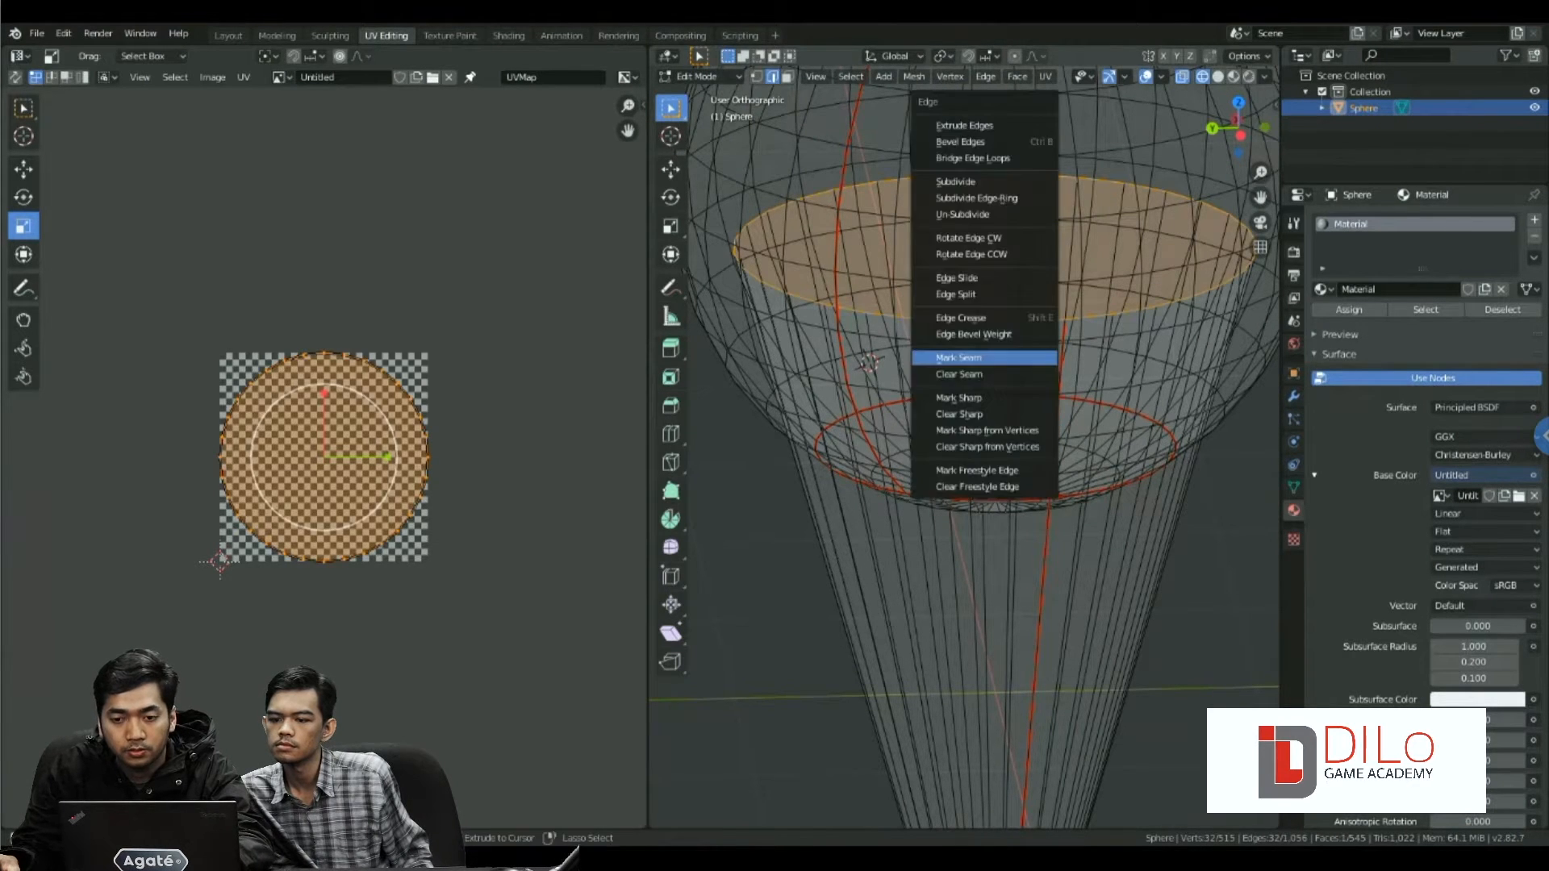
click(1020, 357)
- Select the entire linked cone from one of its lengthwise edges and unwrap it
scroll(1019, 403, down, 3)
click(1041, 531)
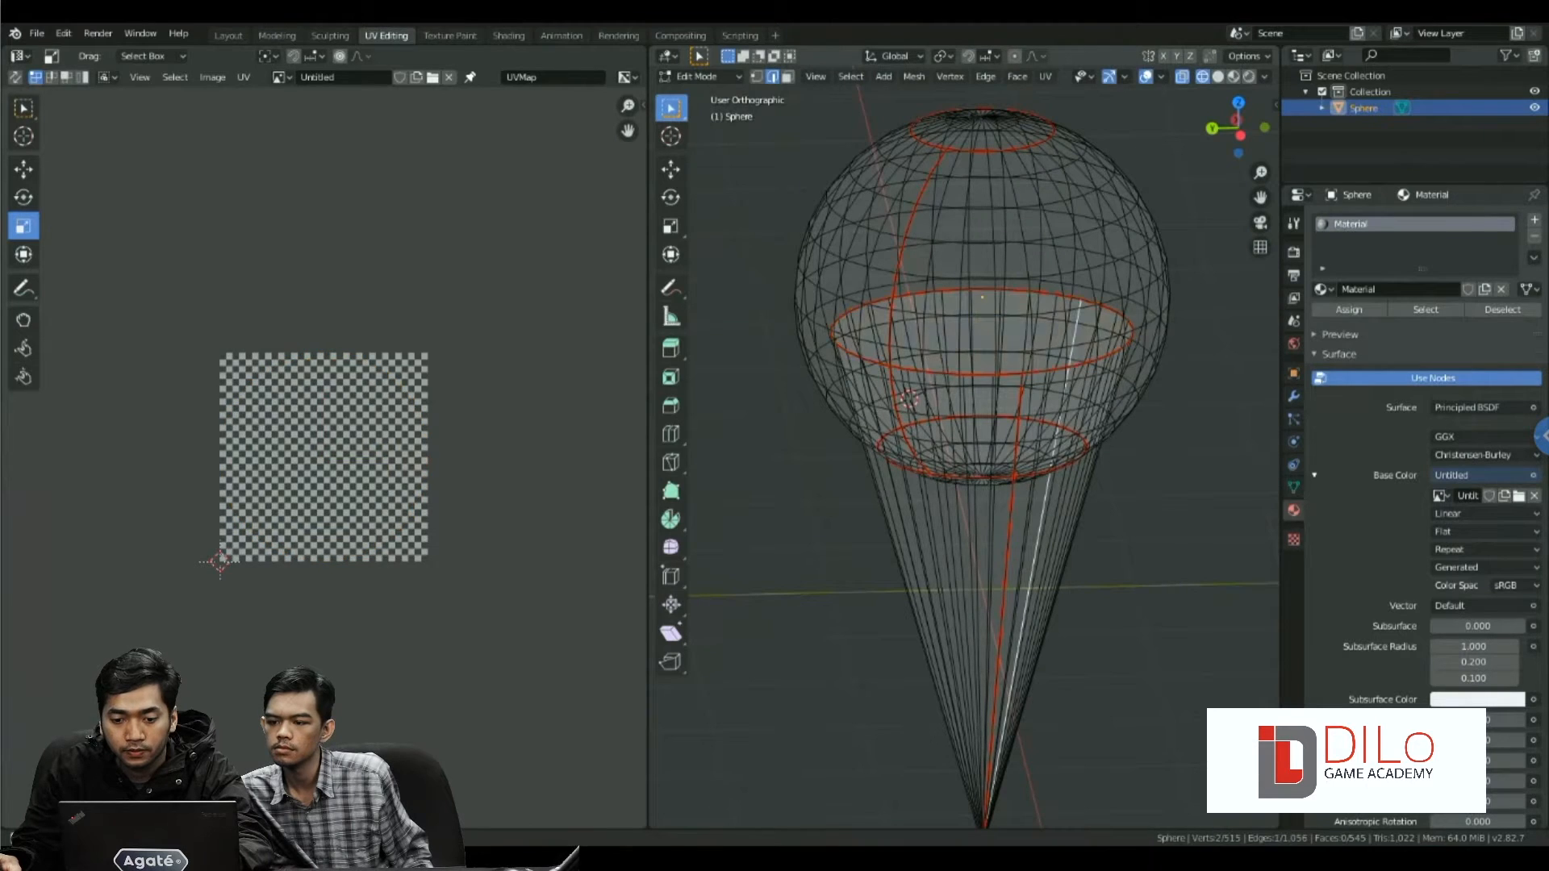
key(l)
key(u)
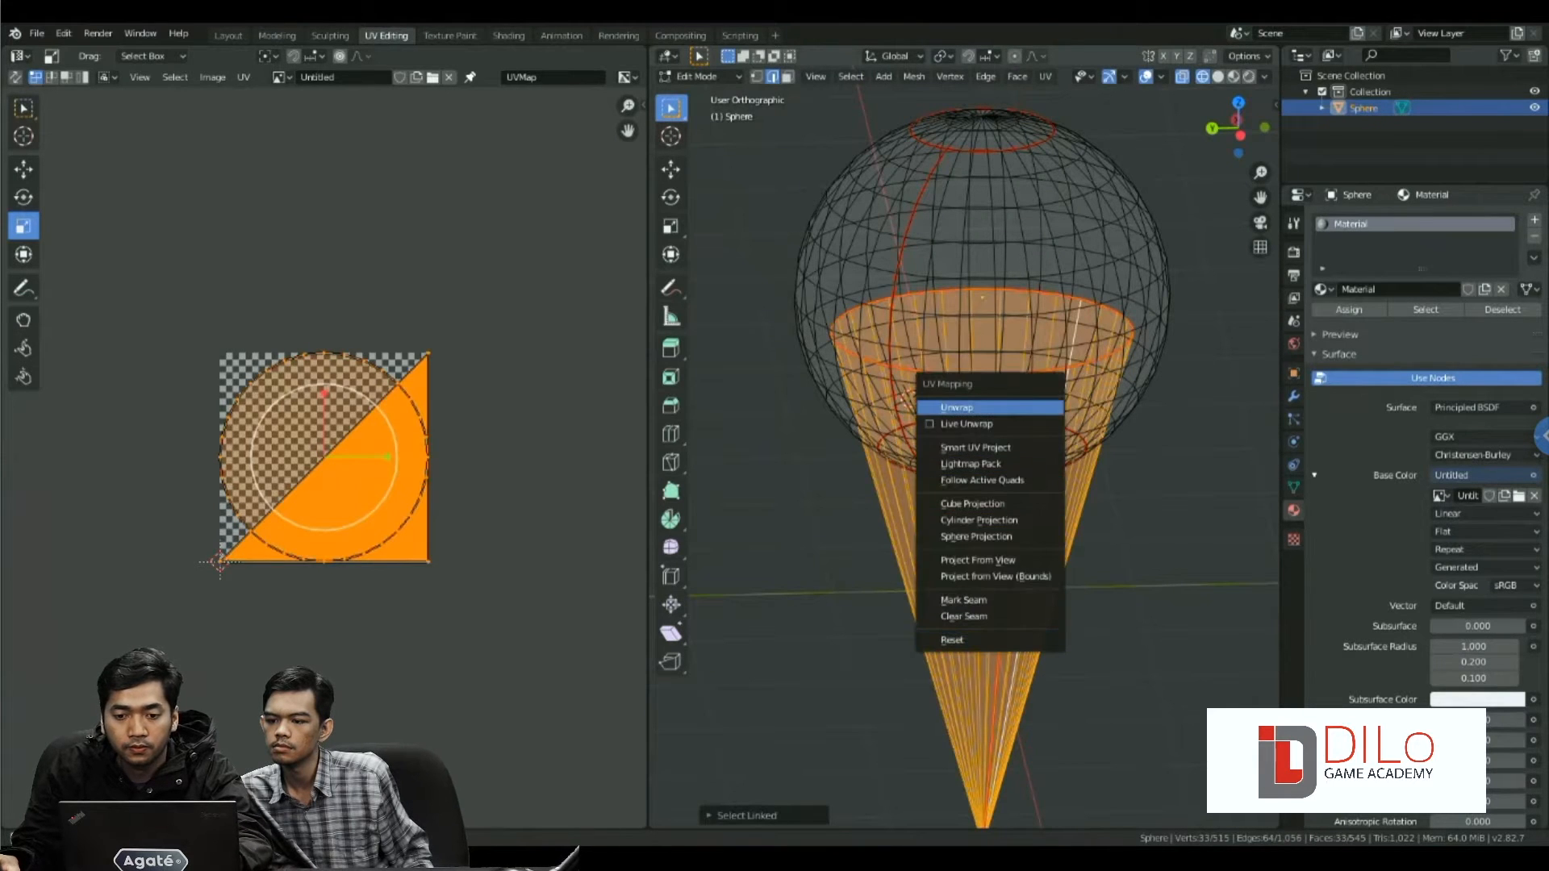
click(990, 407)
- Show the model in Object Mode with Rendered shading and inspect the checker pattern on the cone
key(Tab)
scroll(1037, 494, down, 2)
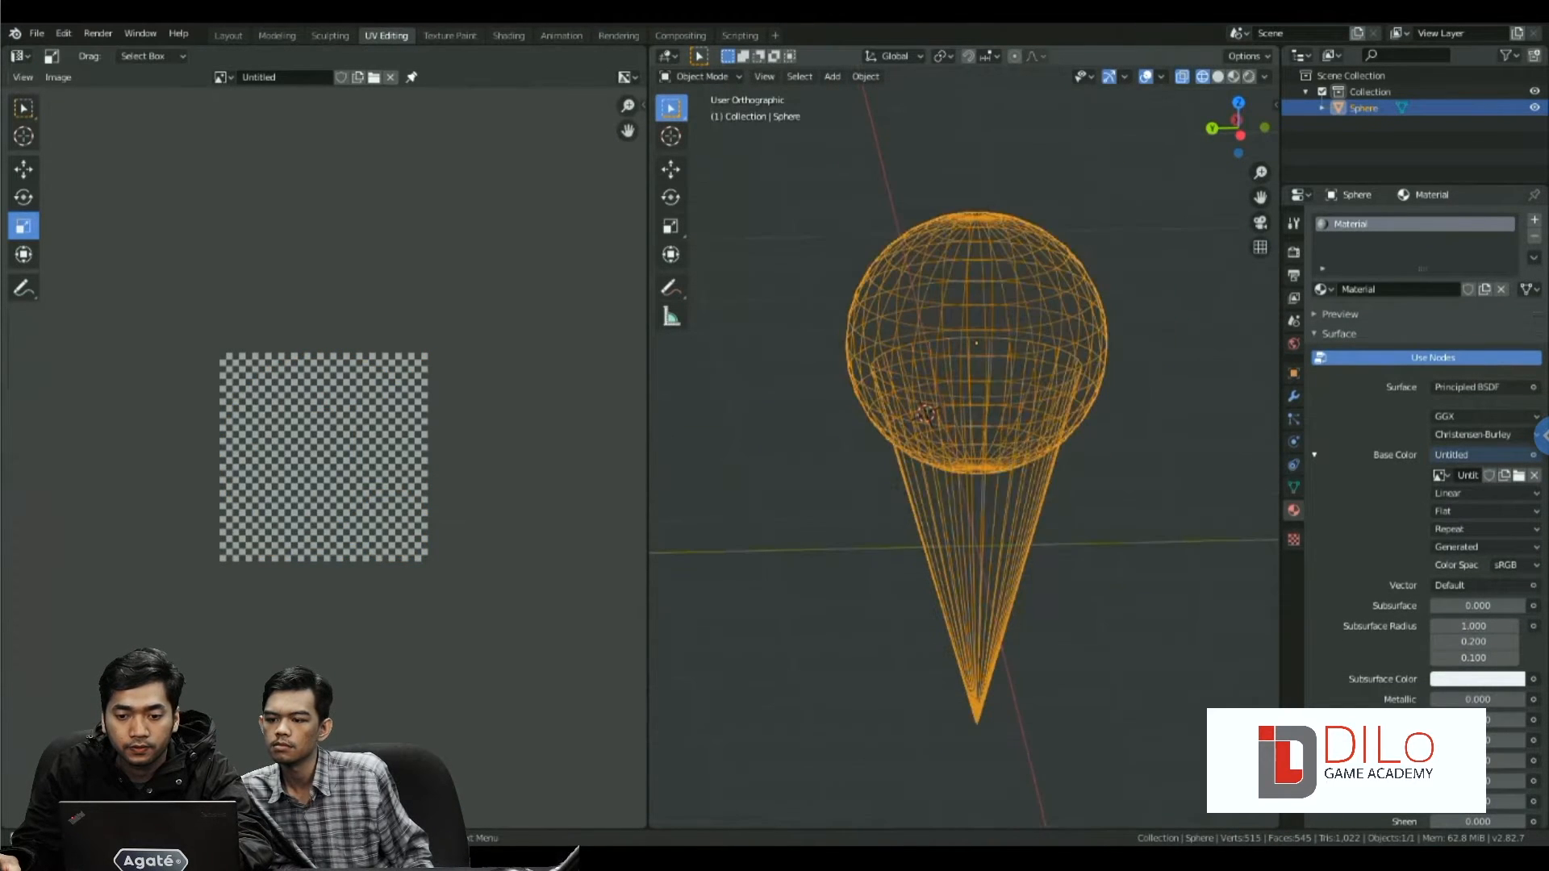
key(z)
click(1038, 403)
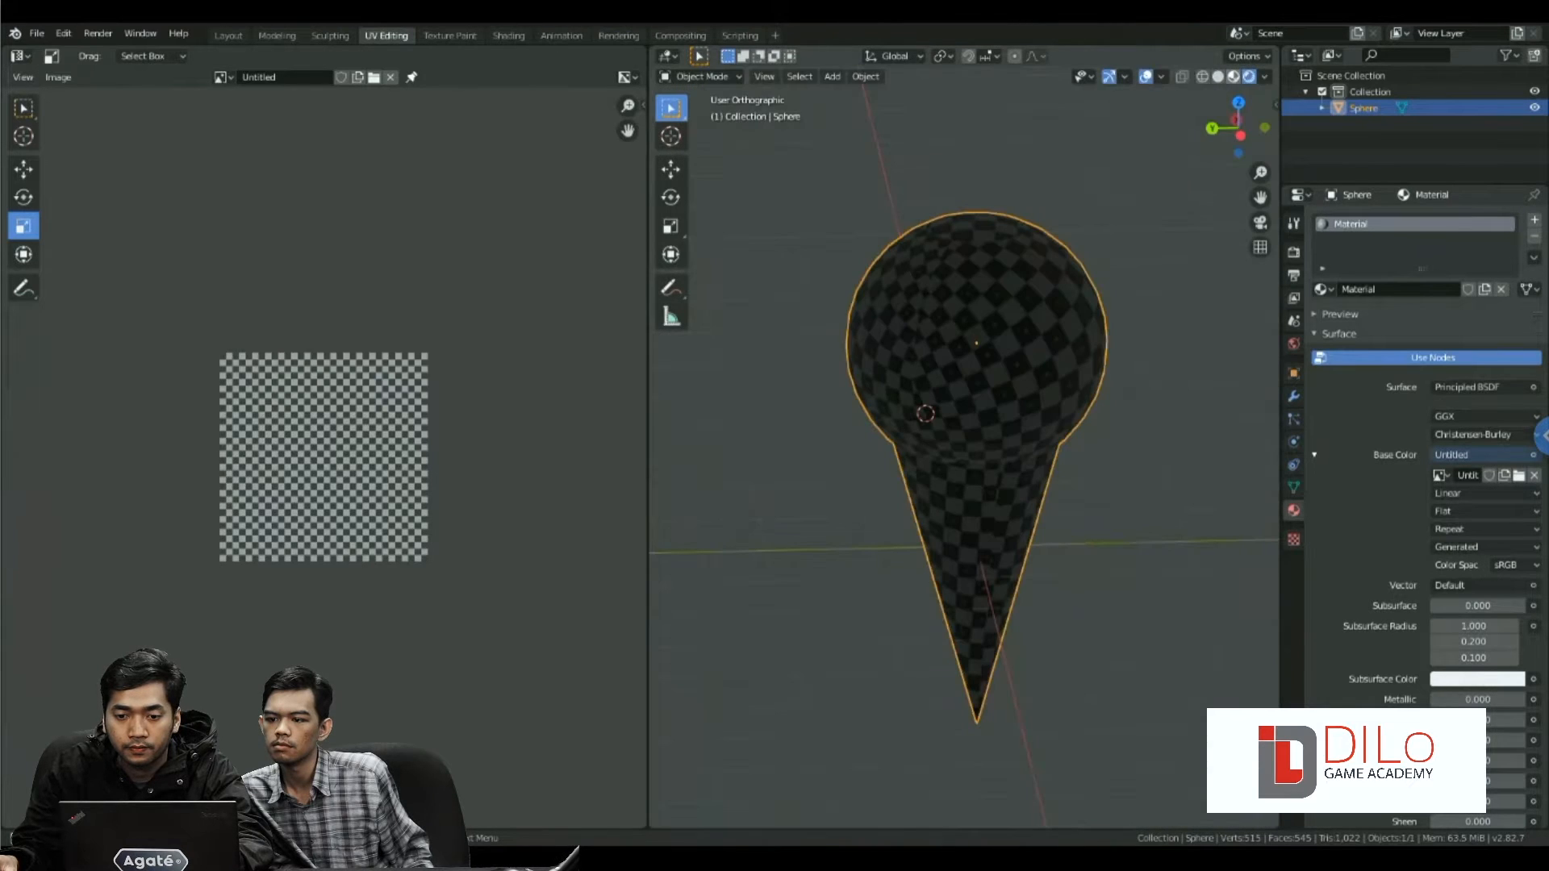
middle_drag(1039, 403, 1210, 343)
mouse_move(1008, 379)
middle_down()
mouse_move(1052, 420)
mouse_move(1076, 500)
middle_up()
scroll(1028, 399, up, 1)
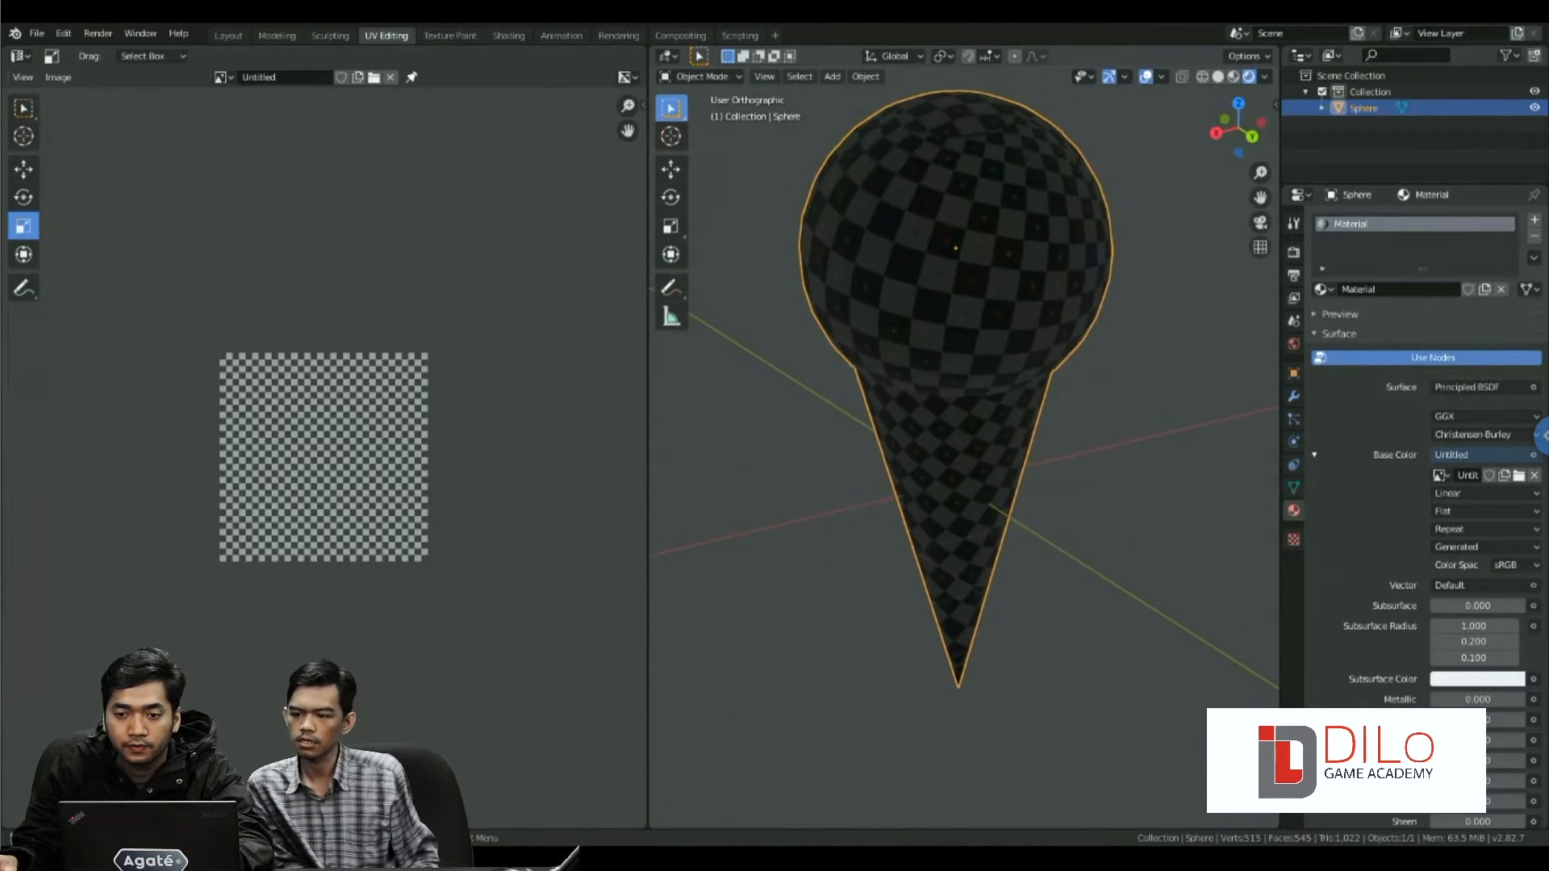
- Switch to Material Preview shading and compare the checker pattern on the ball and cone from several sides
click(1232, 77)
scroll(1154, 306, down, 2)
mouse_move(1153, 307)
middle_down()
mouse_move(968, 262)
mouse_move(975, 384)
mouse_move(945, 363)
middle_up()
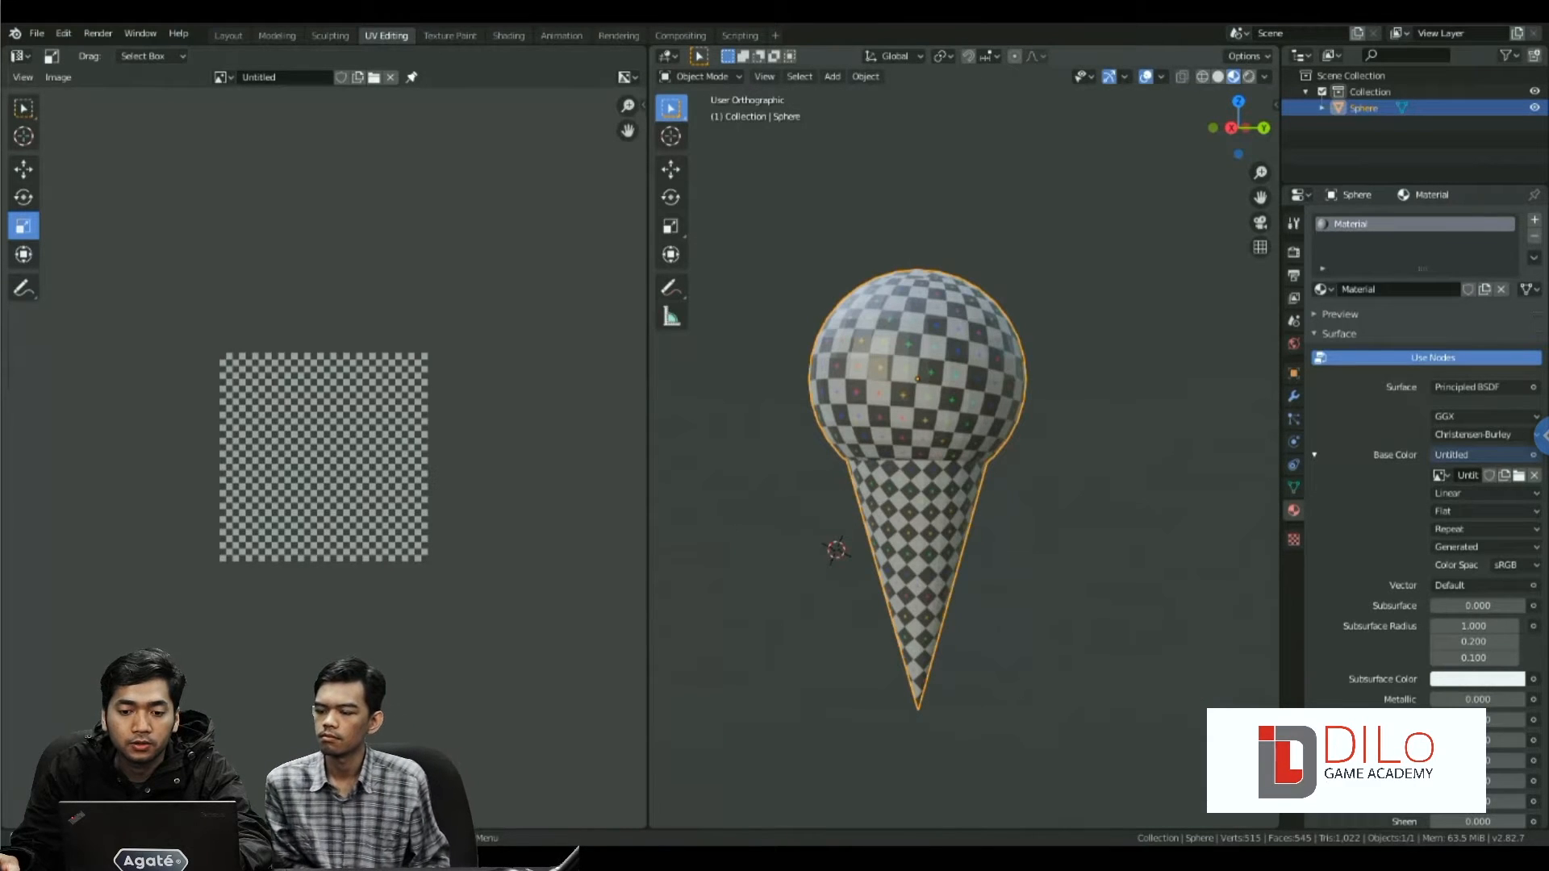
middle_drag(946, 363, 702, 371)
scroll(952, 371, down, 1)
scroll(938, 452, up, 3)
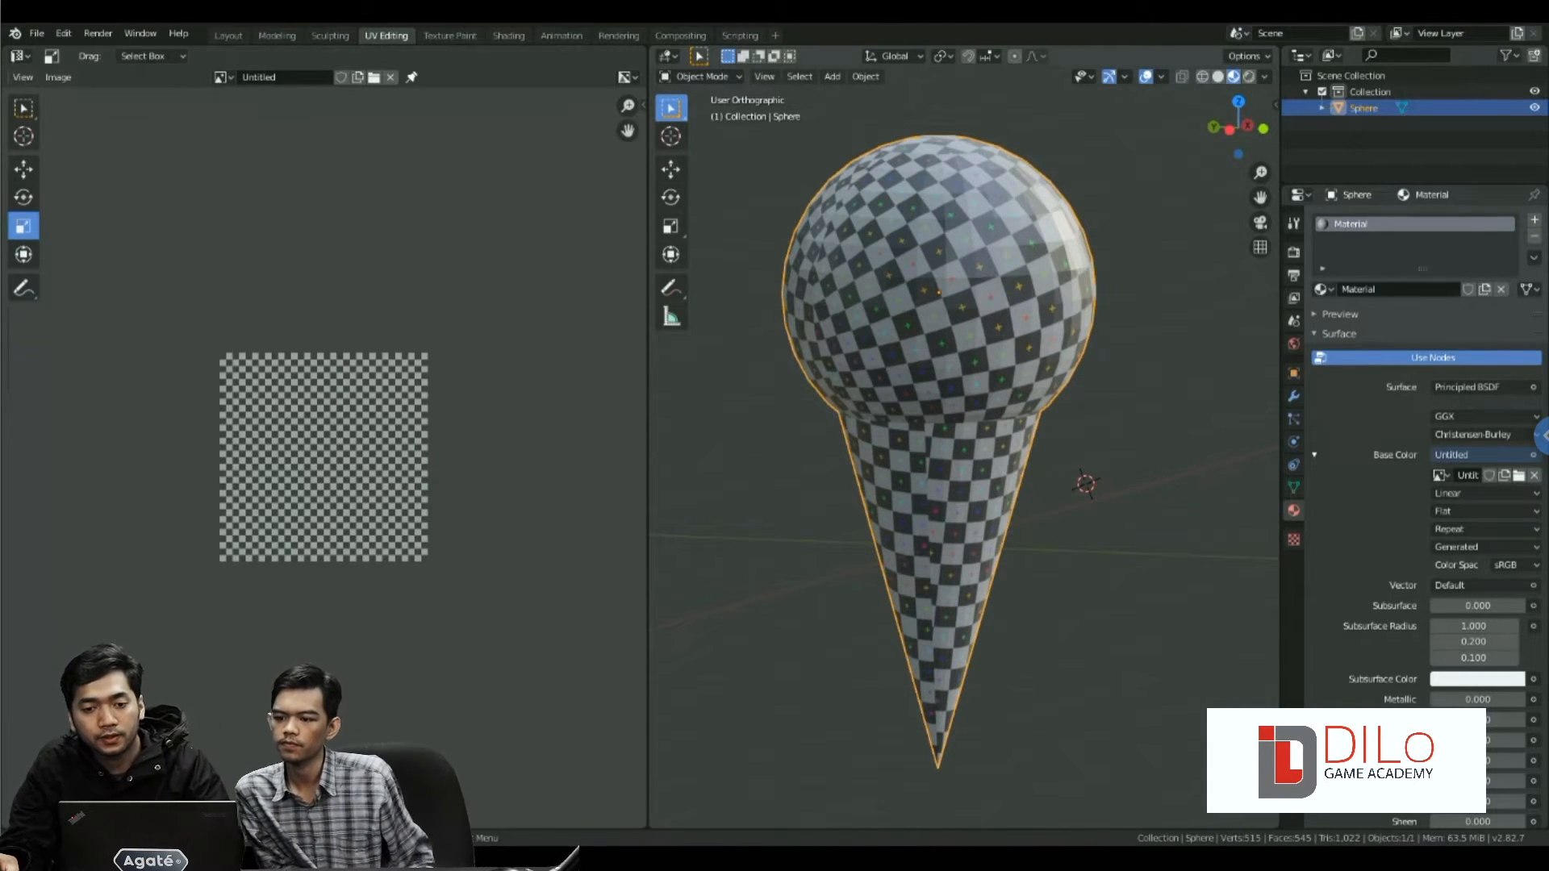
- In Edit Mode, select the linked cone, shrink its UV islands and move them to the upper-right corner of the UV space
key(Tab)
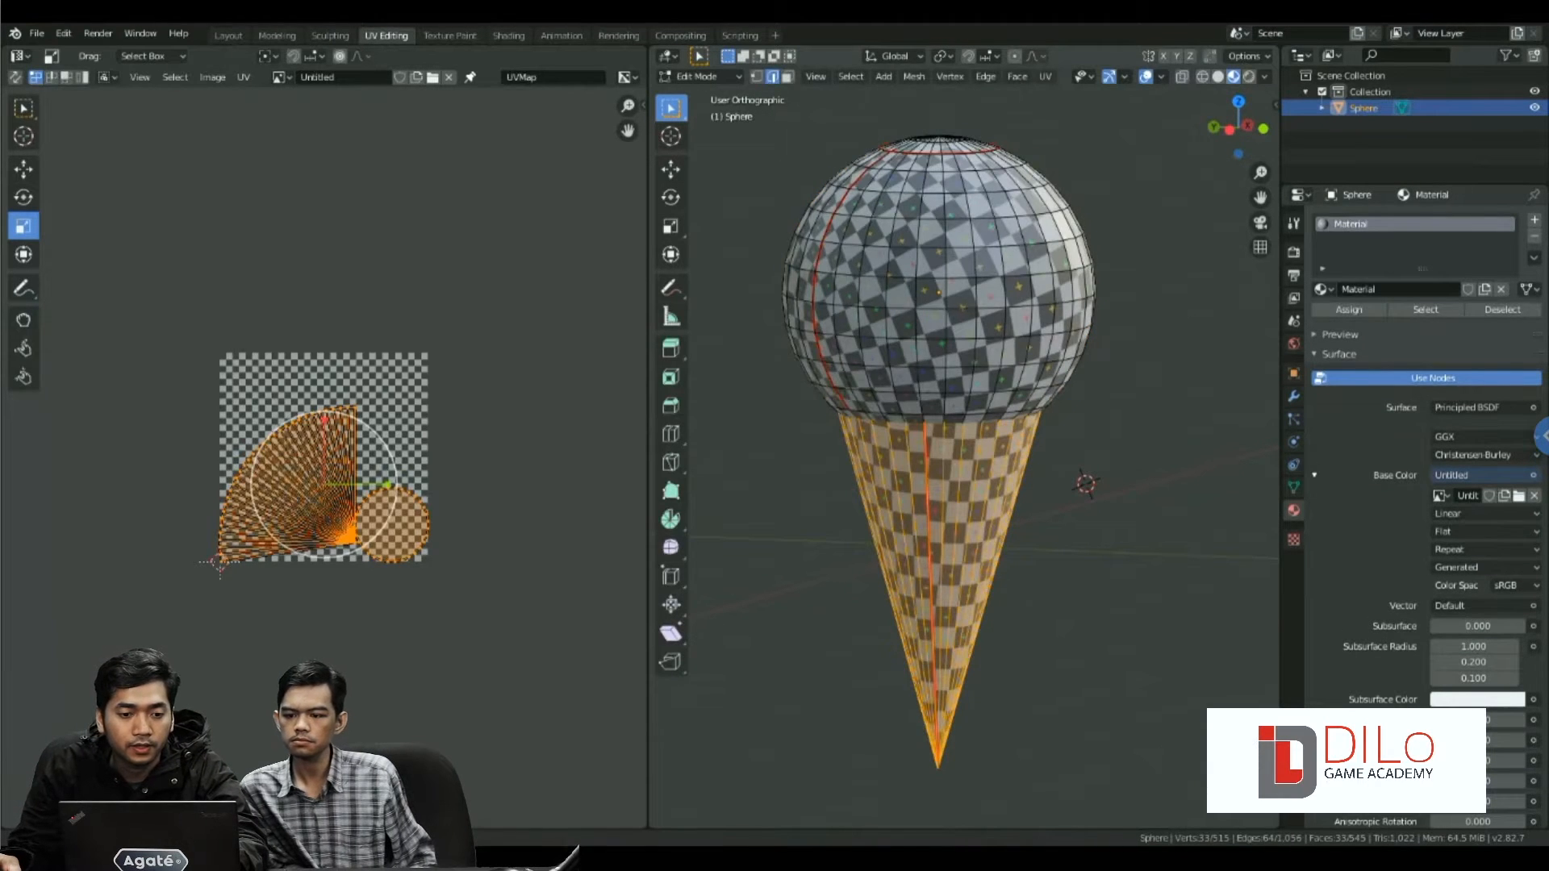
key(a)
click(903, 530)
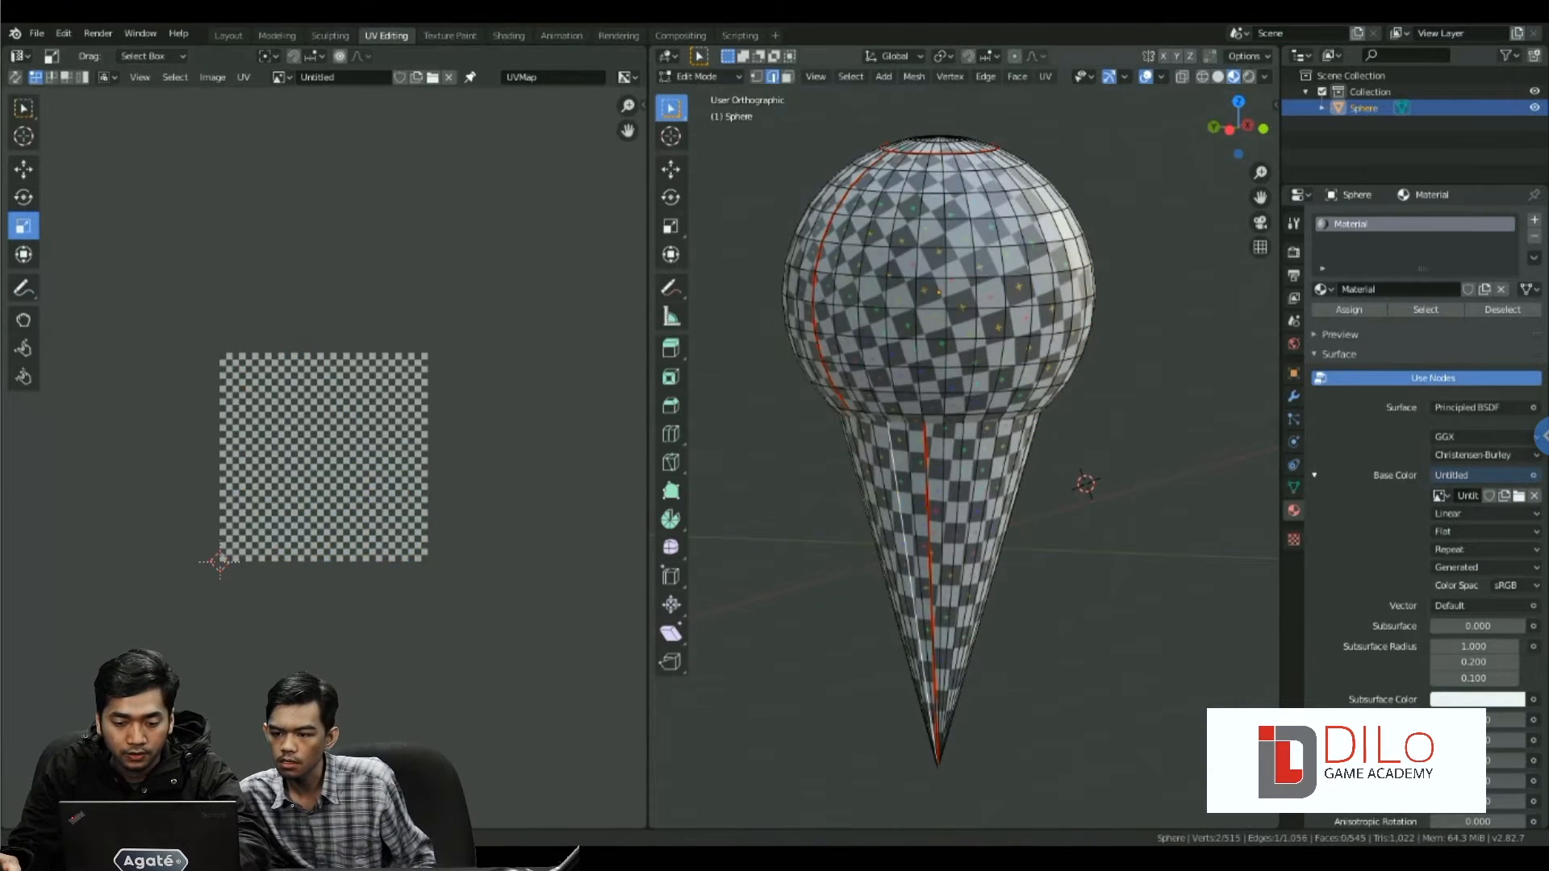
key(l)
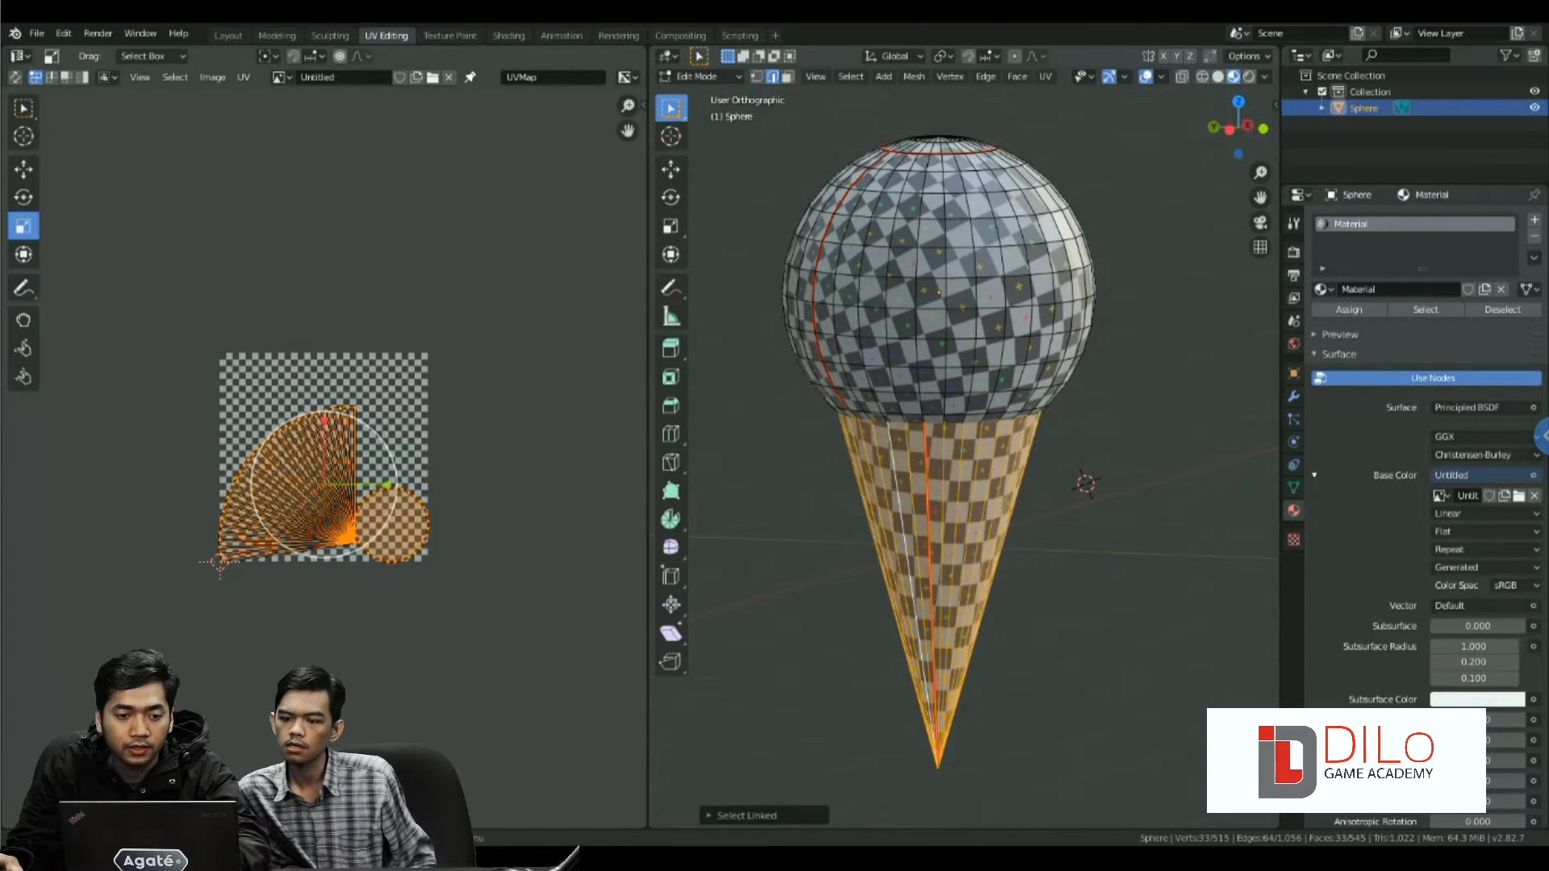
scroll(324, 456, up, 3)
key(g)
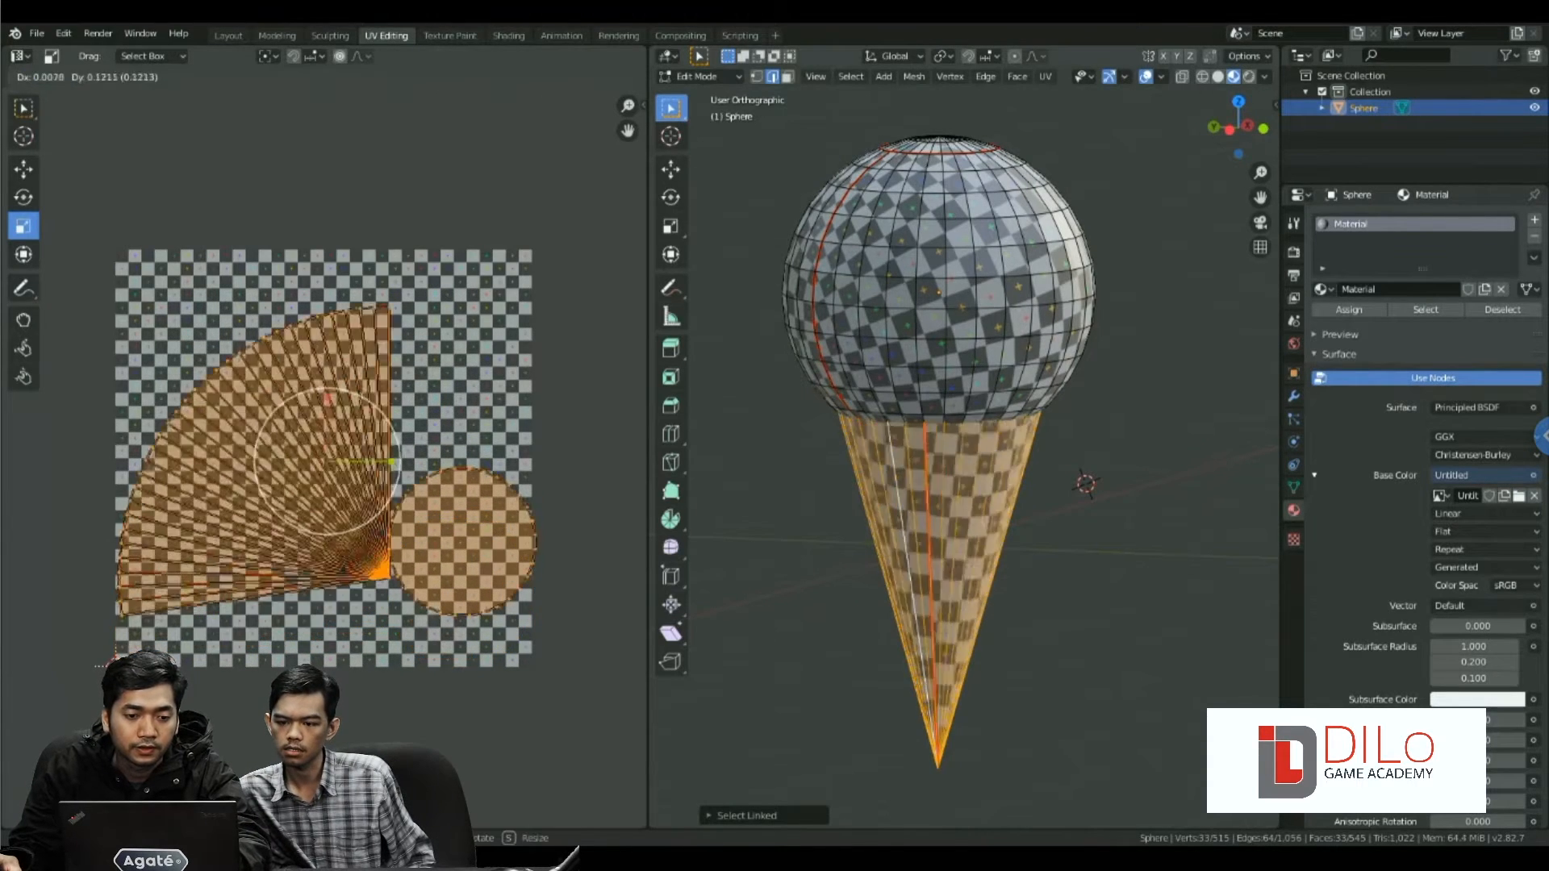
click(484, 561)
key(s)
click(382, 412)
key(g)
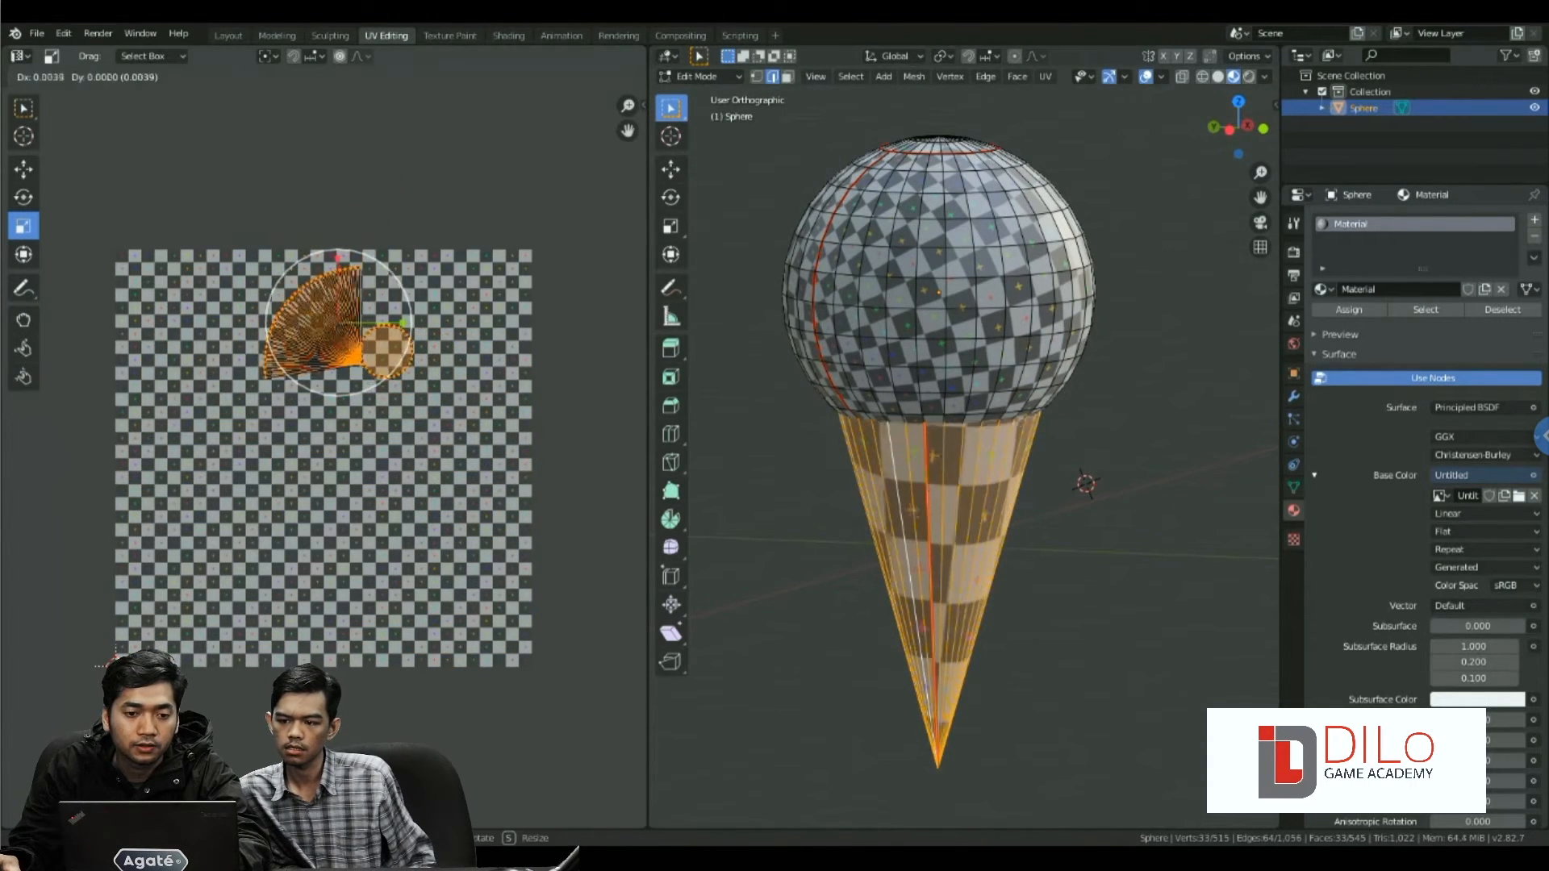
click(497, 406)
key(alt+a)
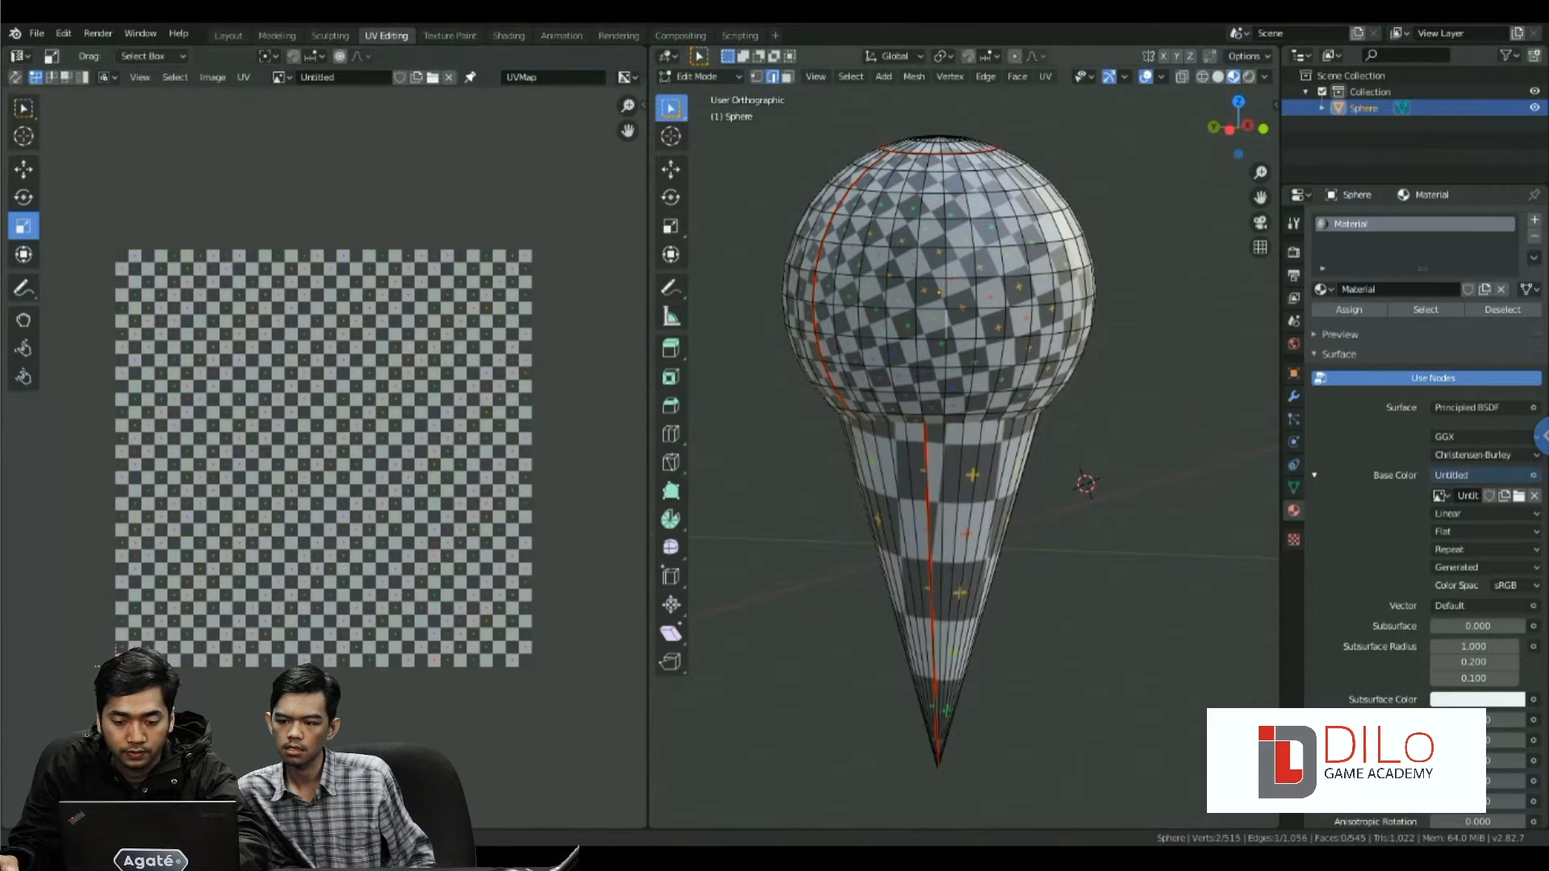
- Select the linked ball, shrink its UV islands and move them to the lower-left corner of the UV space
key(l)
key(s)
click(399, 514)
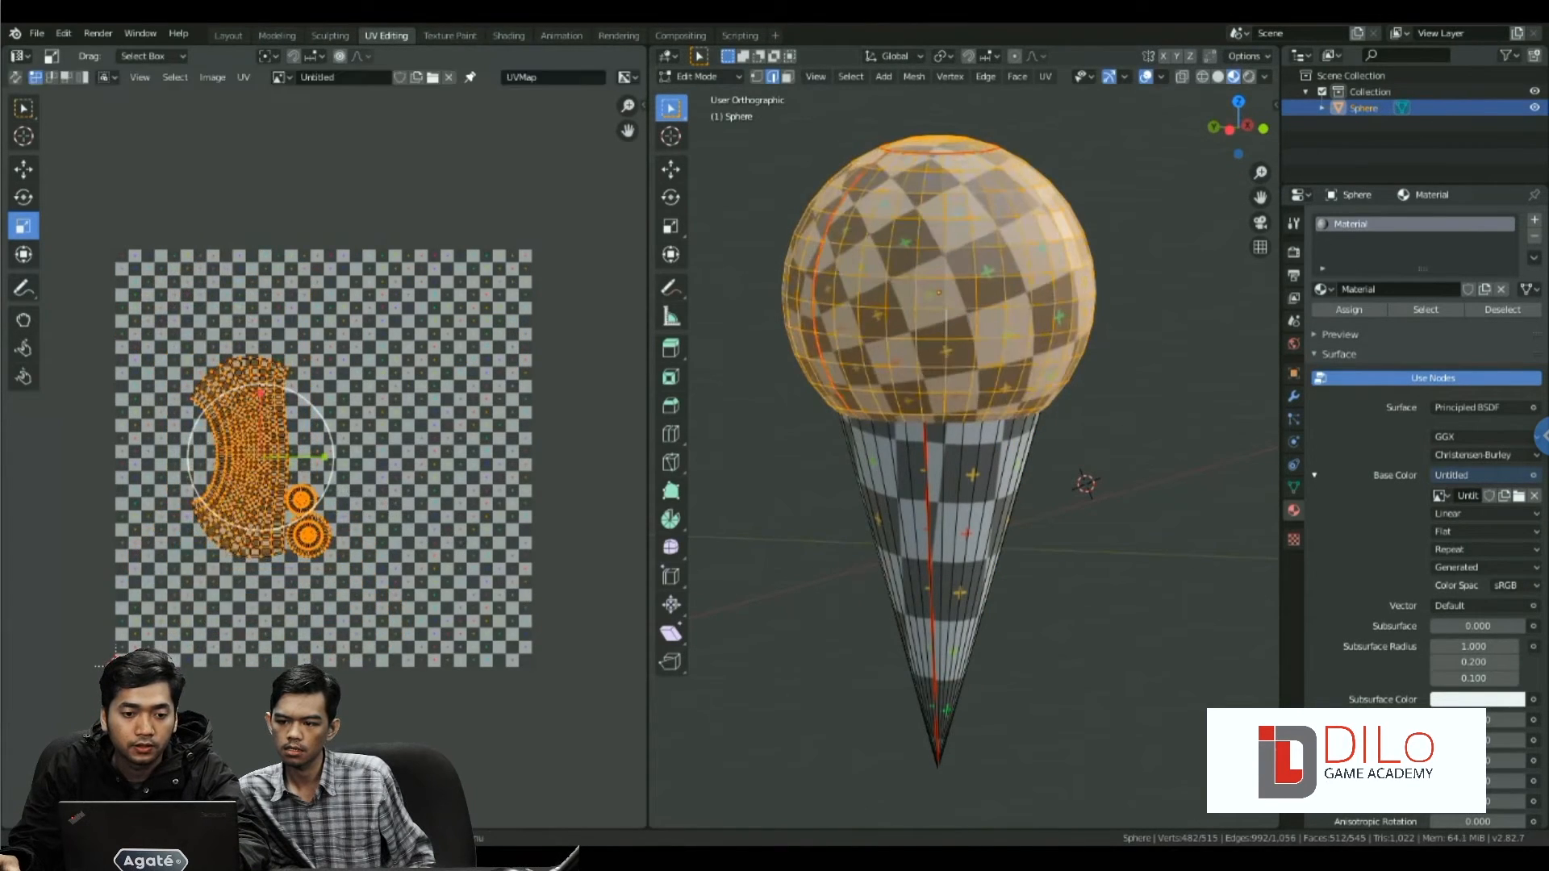
key(g)
click(352, 612)
- Select the whole mesh with all its UVs, apply Average Islands Scale and compare checker sizes on the ball and cone
key(a)
key(a)
key(a)
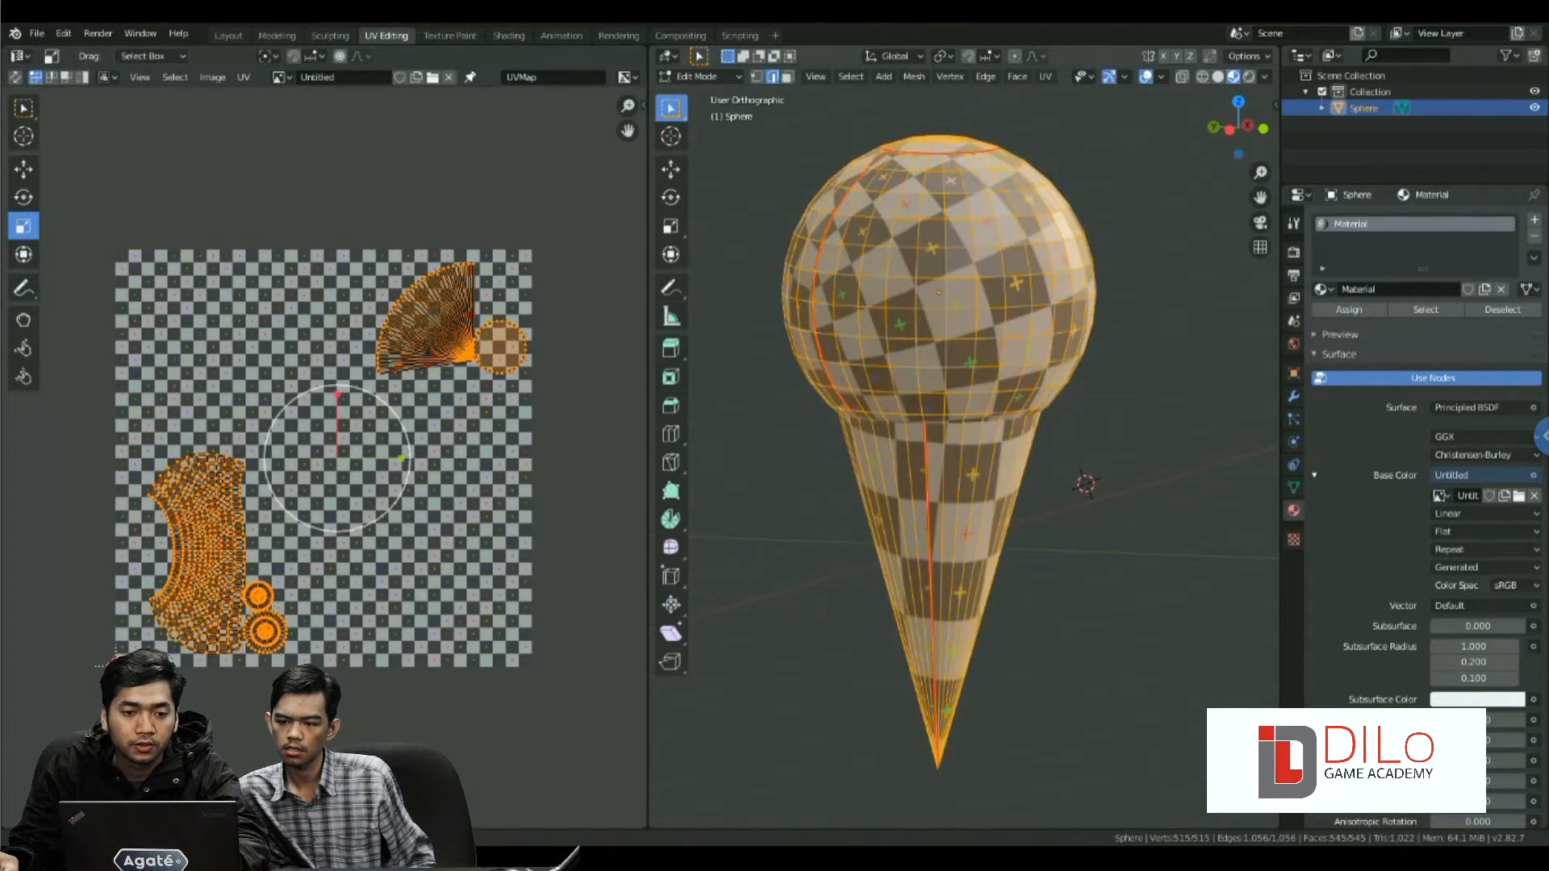
click(243, 77)
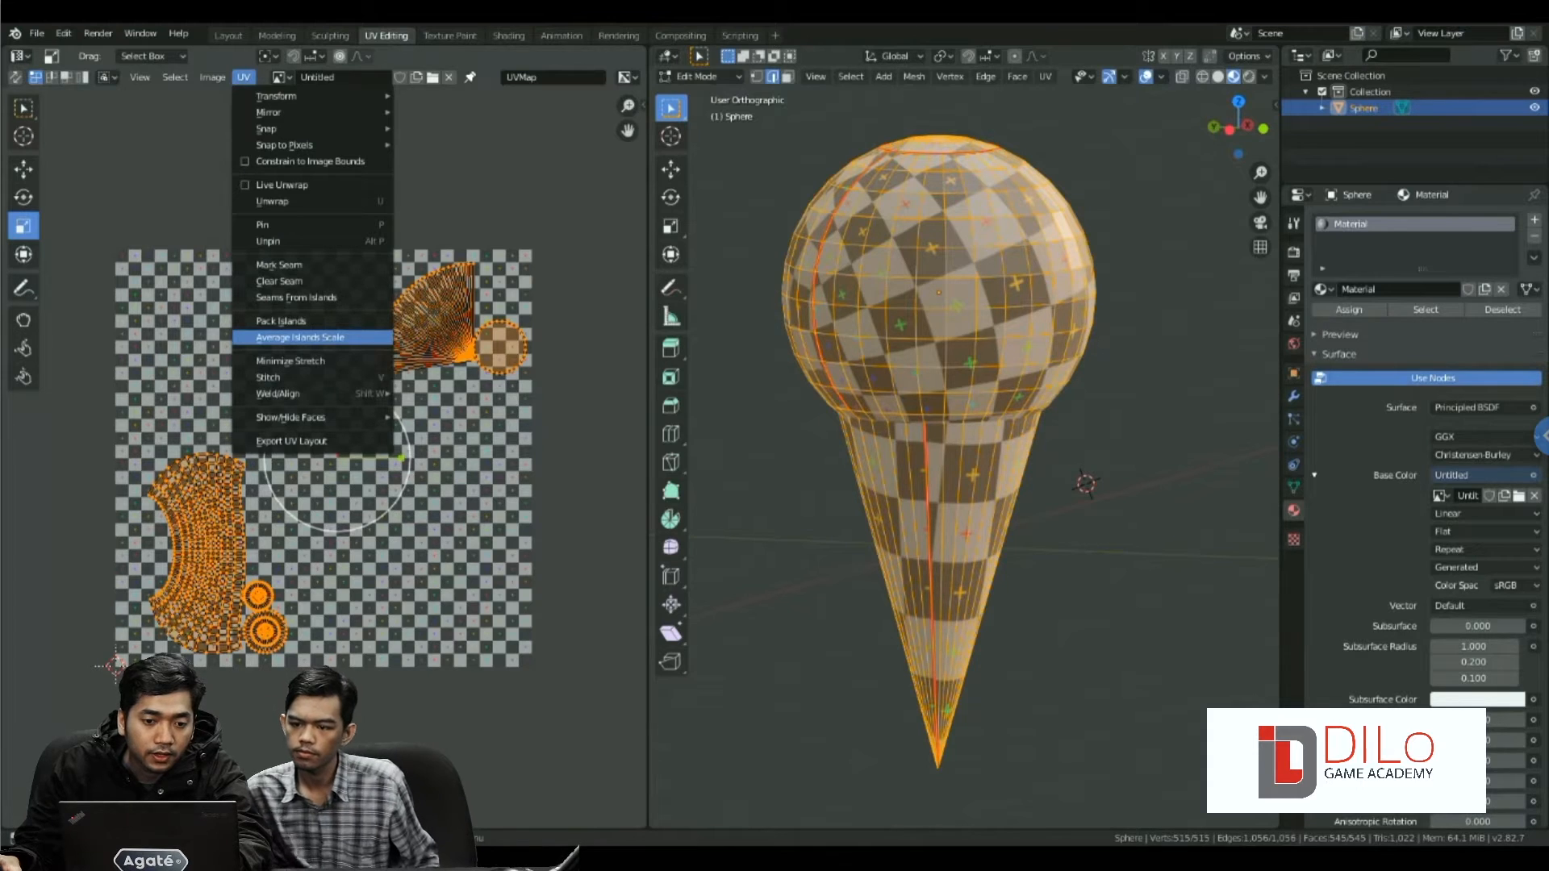
click(300, 337)
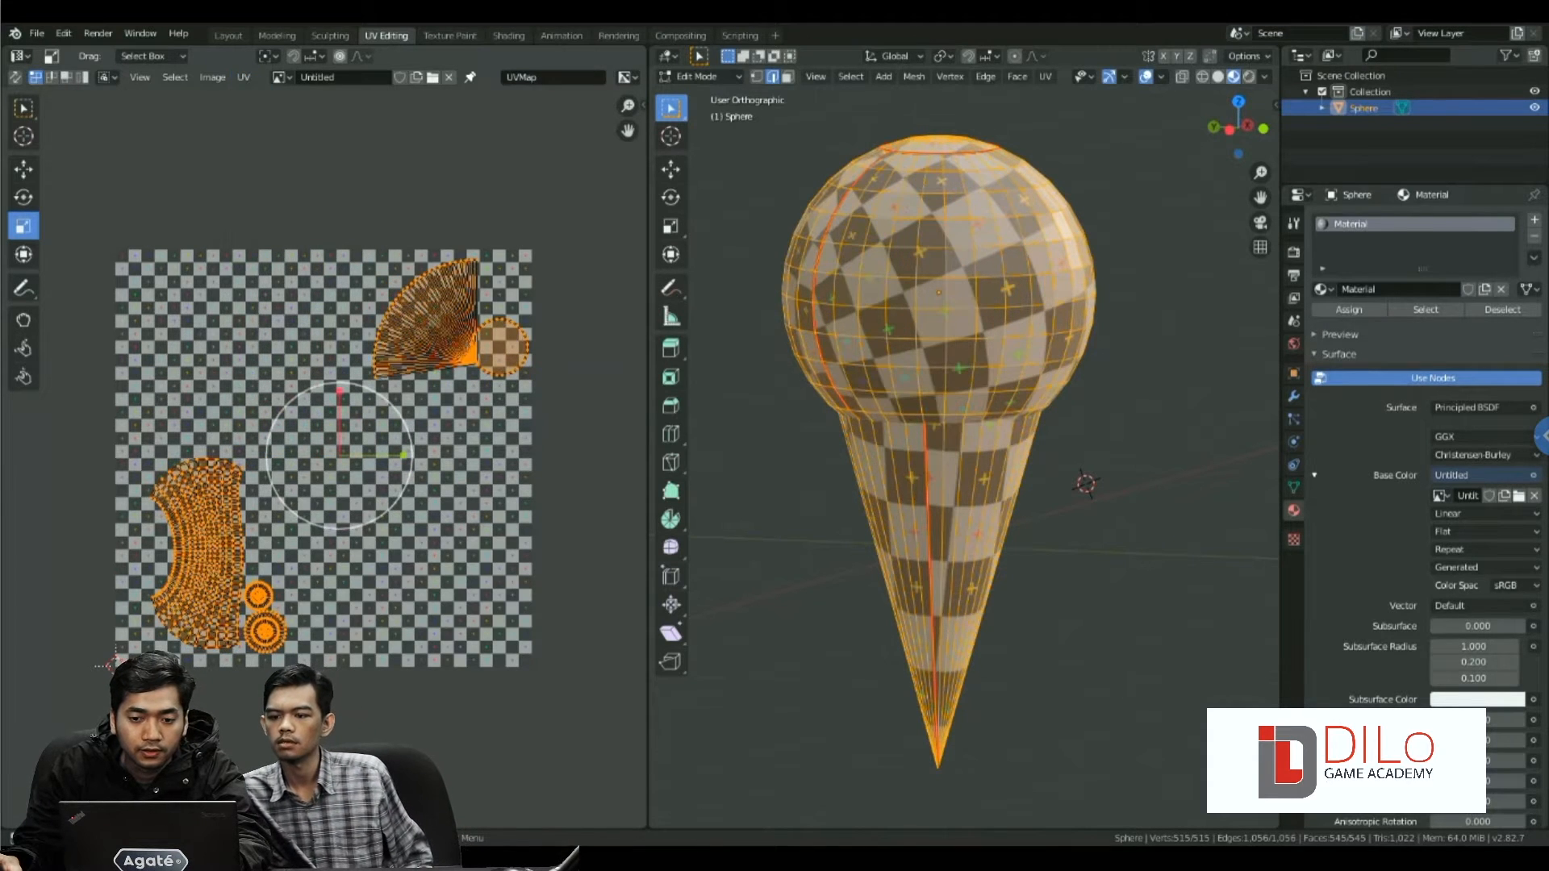
scroll(968, 452, down, 1)
middle_drag(968, 451, 1073, 471)
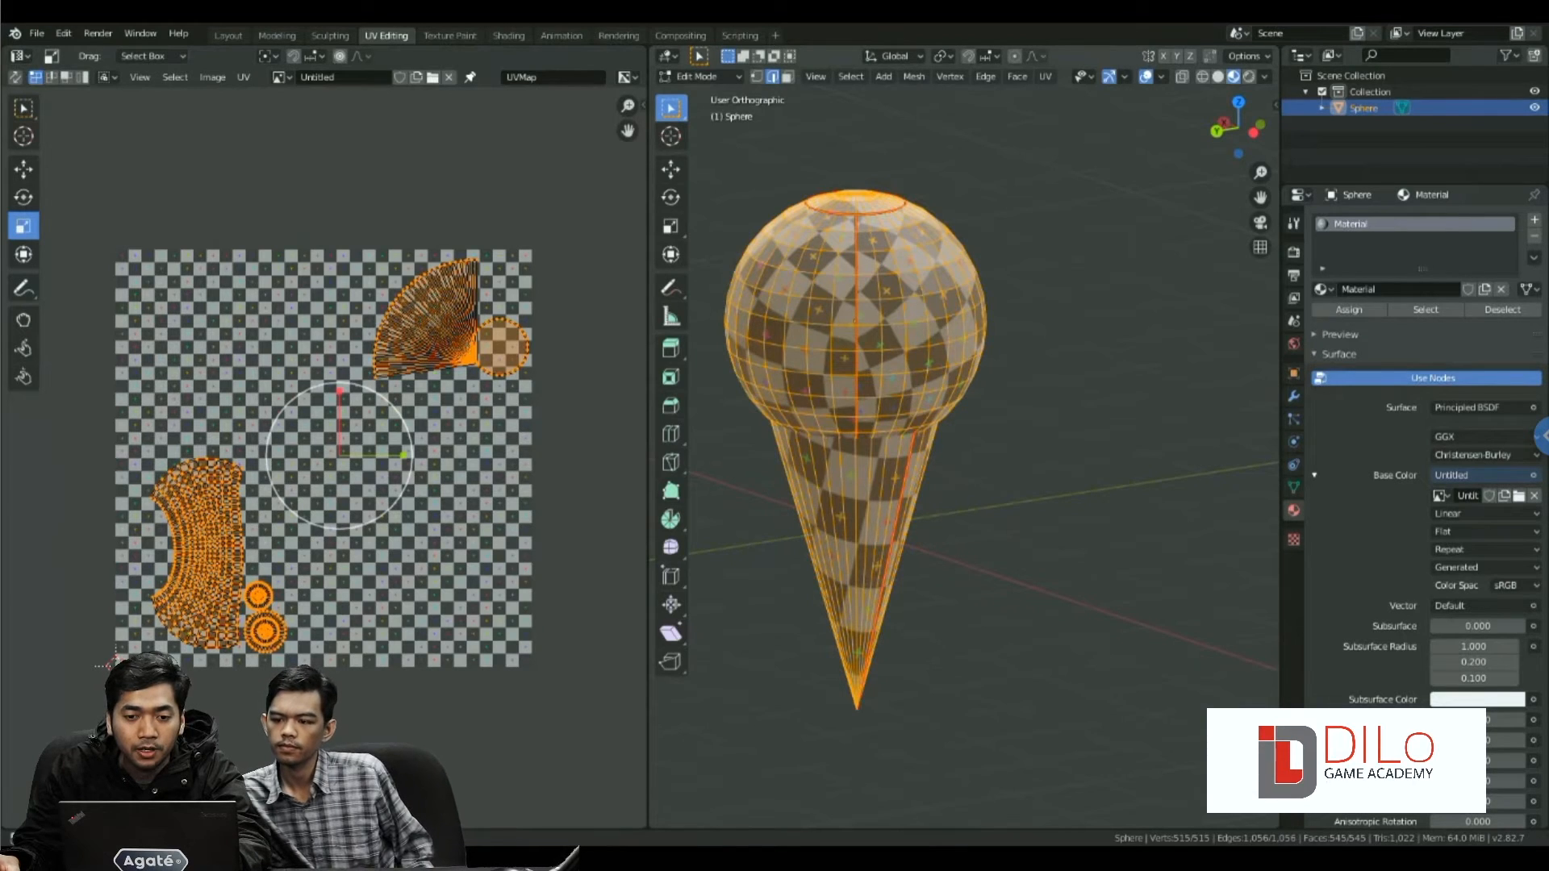
middle_drag(968, 471, 1049, 476)
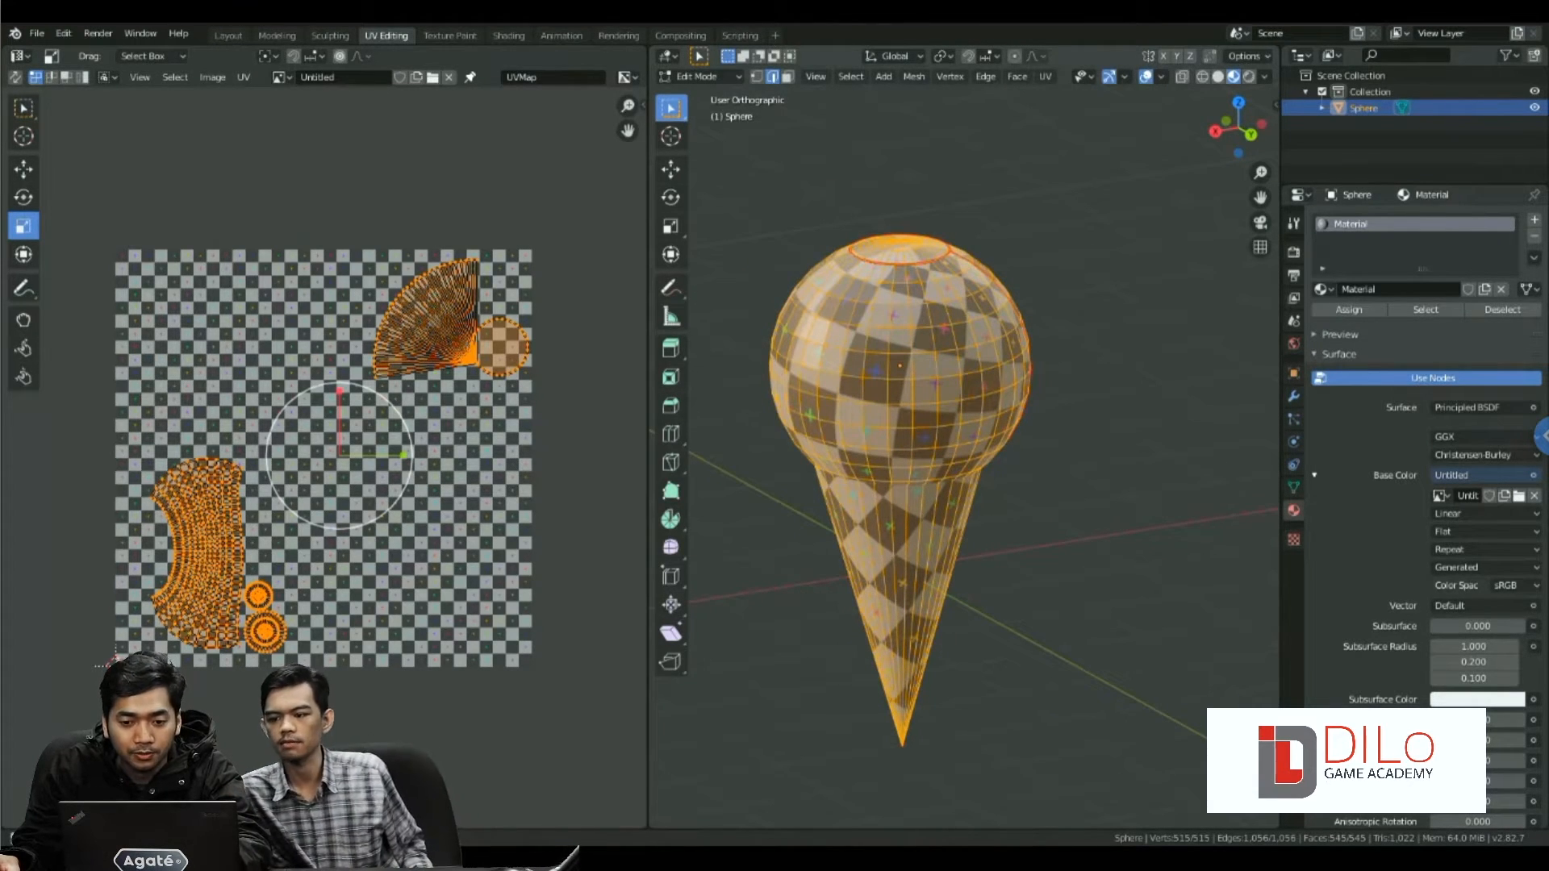
middle_drag(967, 468, 1055, 440)
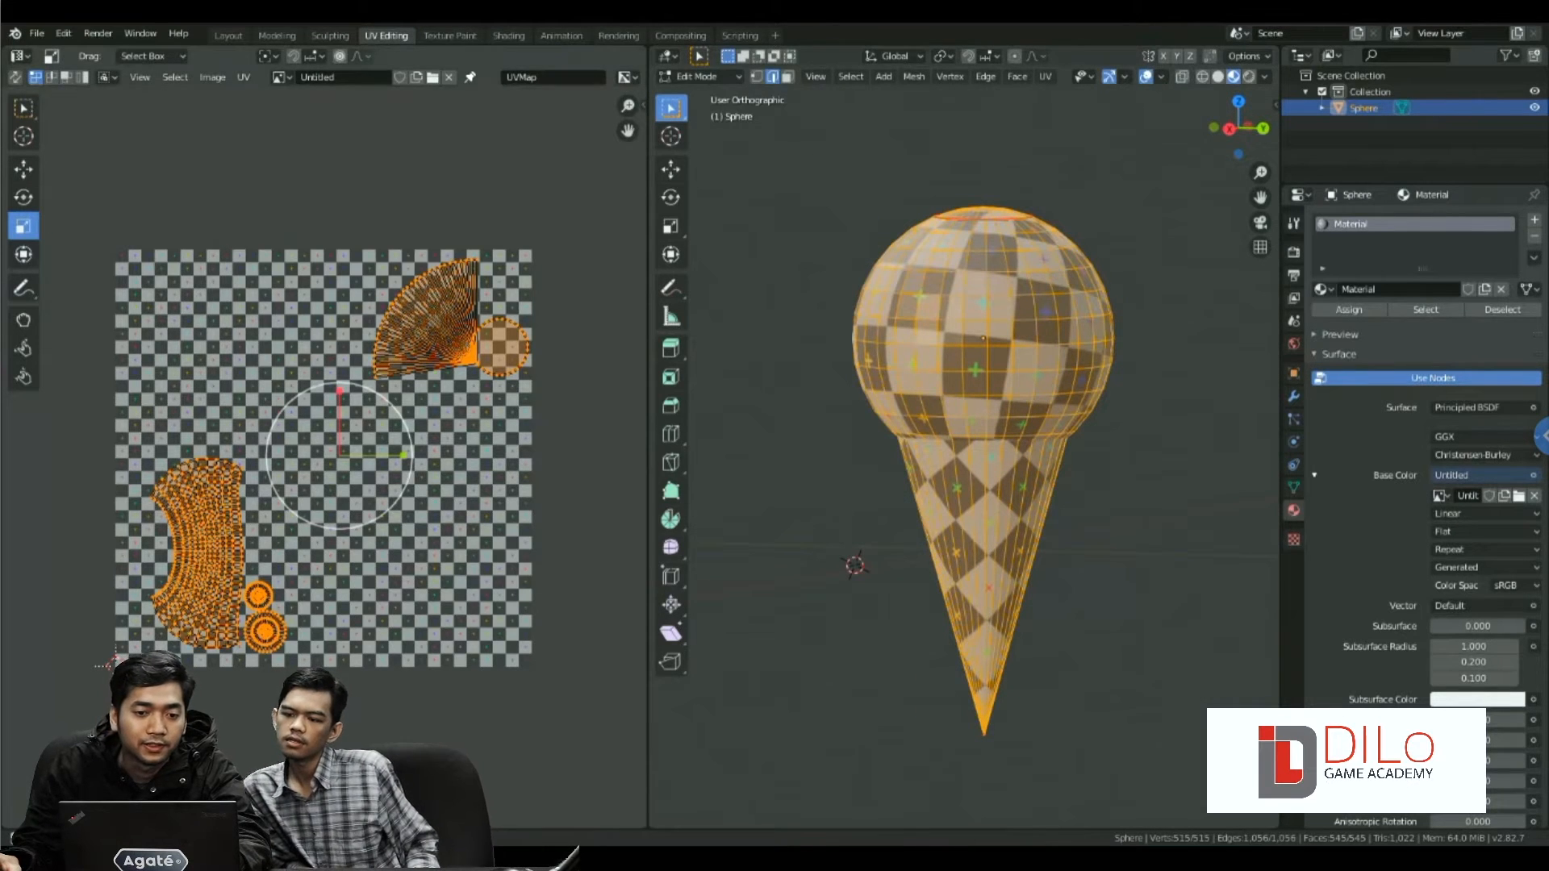
- Select all UV islands and pack them to fill the UV space
click(243, 76)
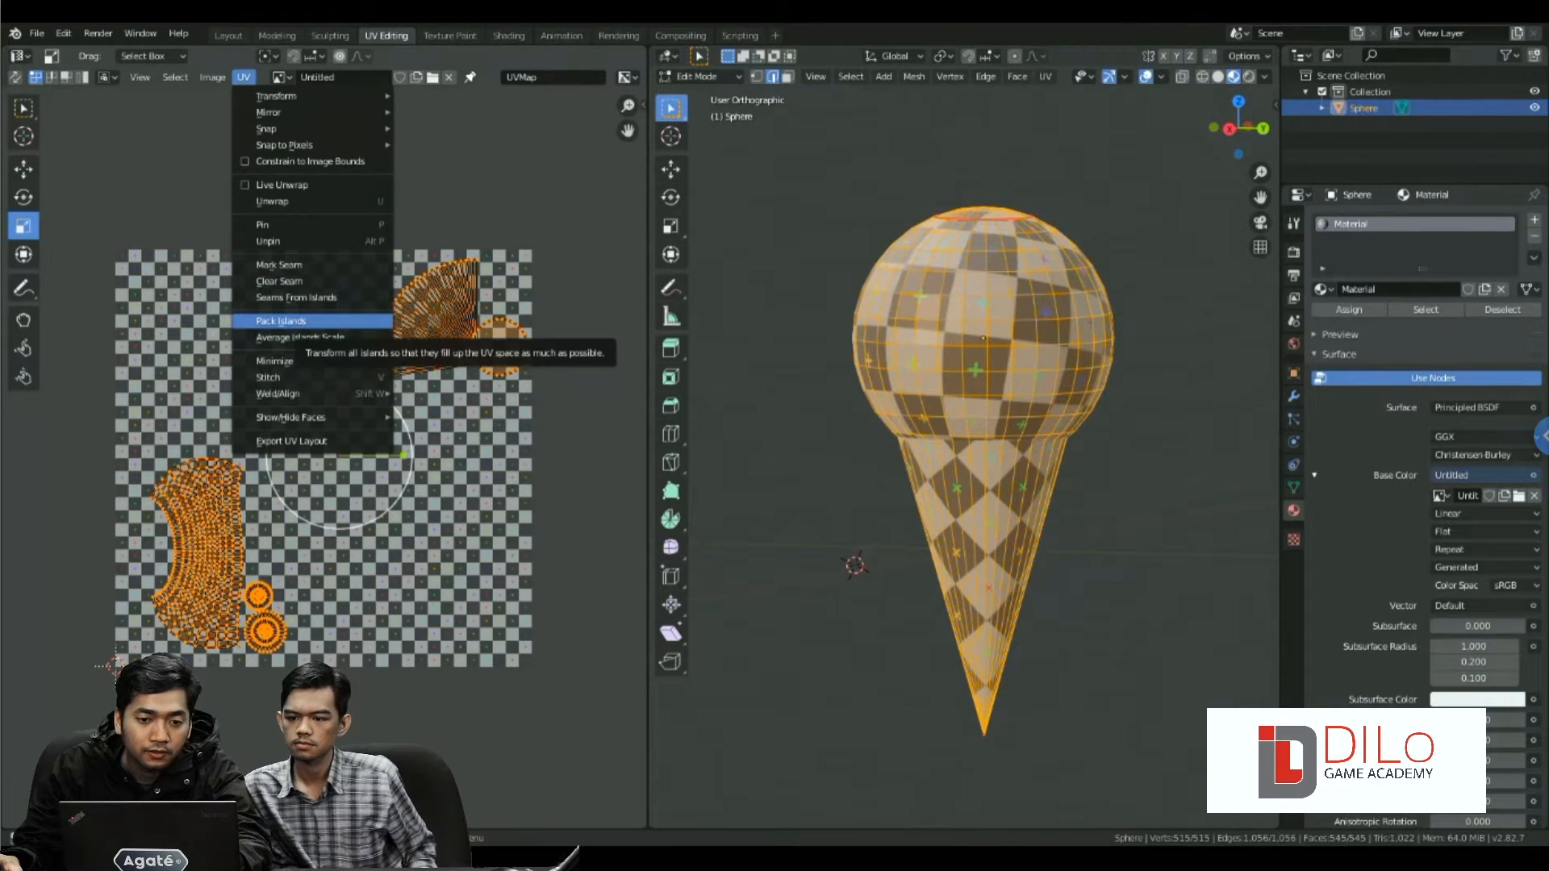
click(280, 320)
key(alt+a)
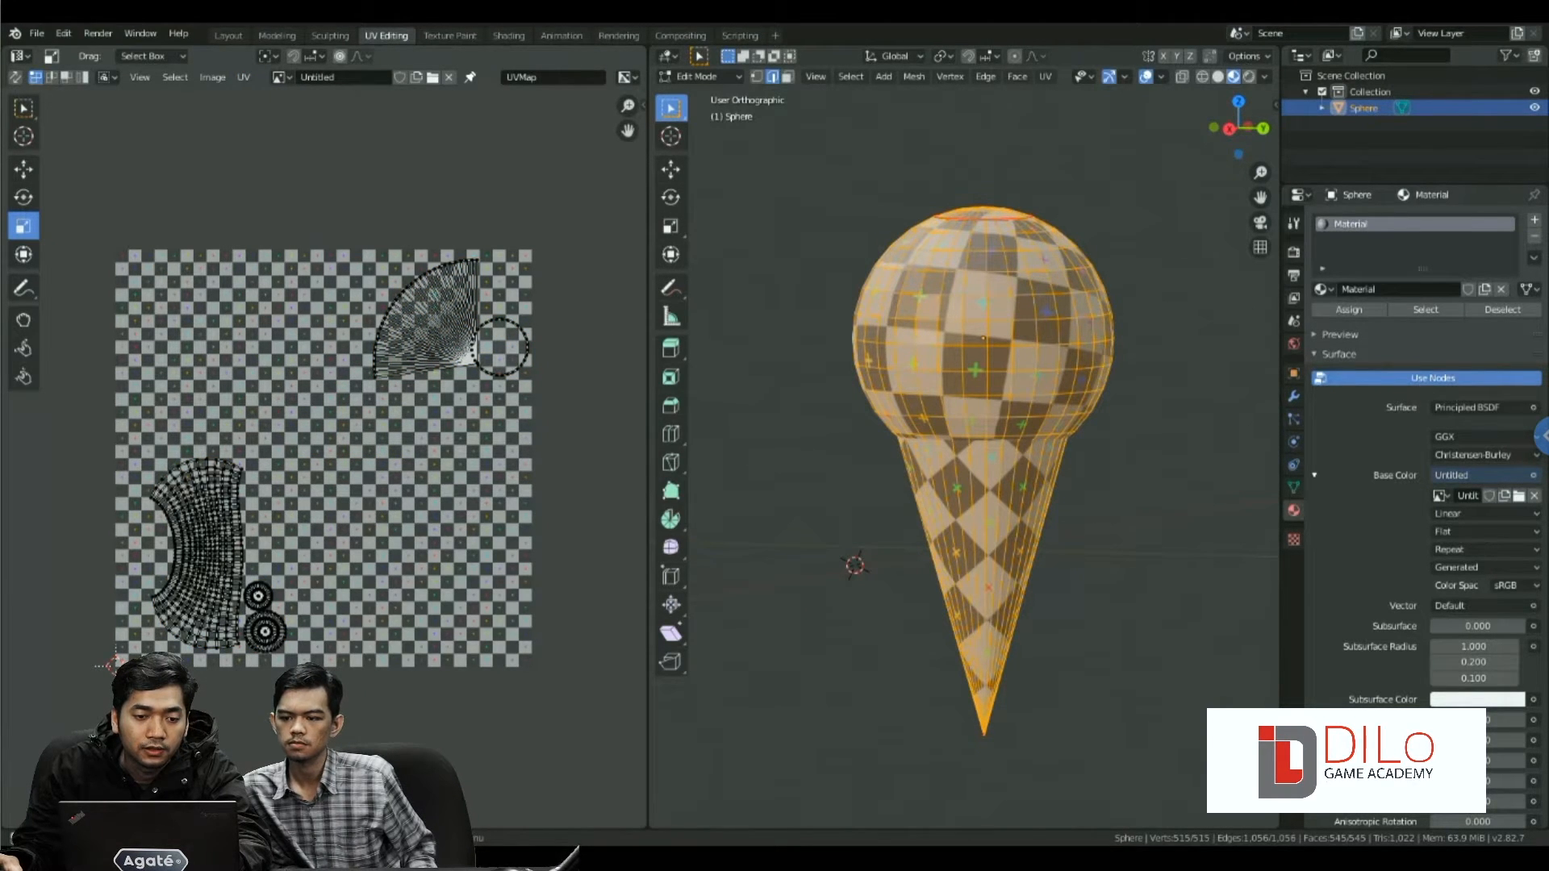
key(a)
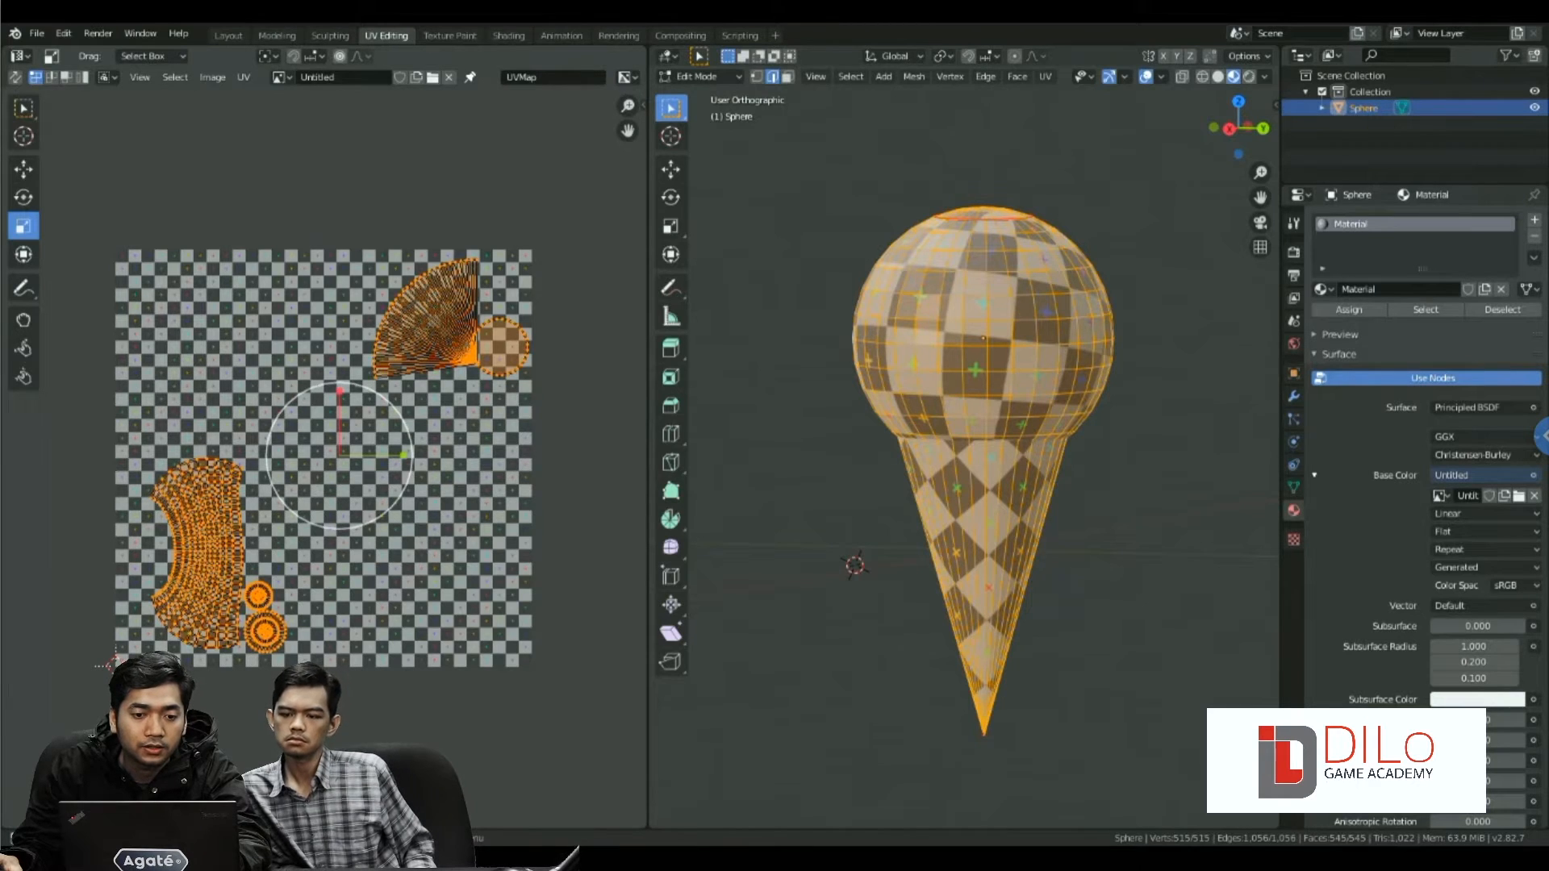
click(243, 76)
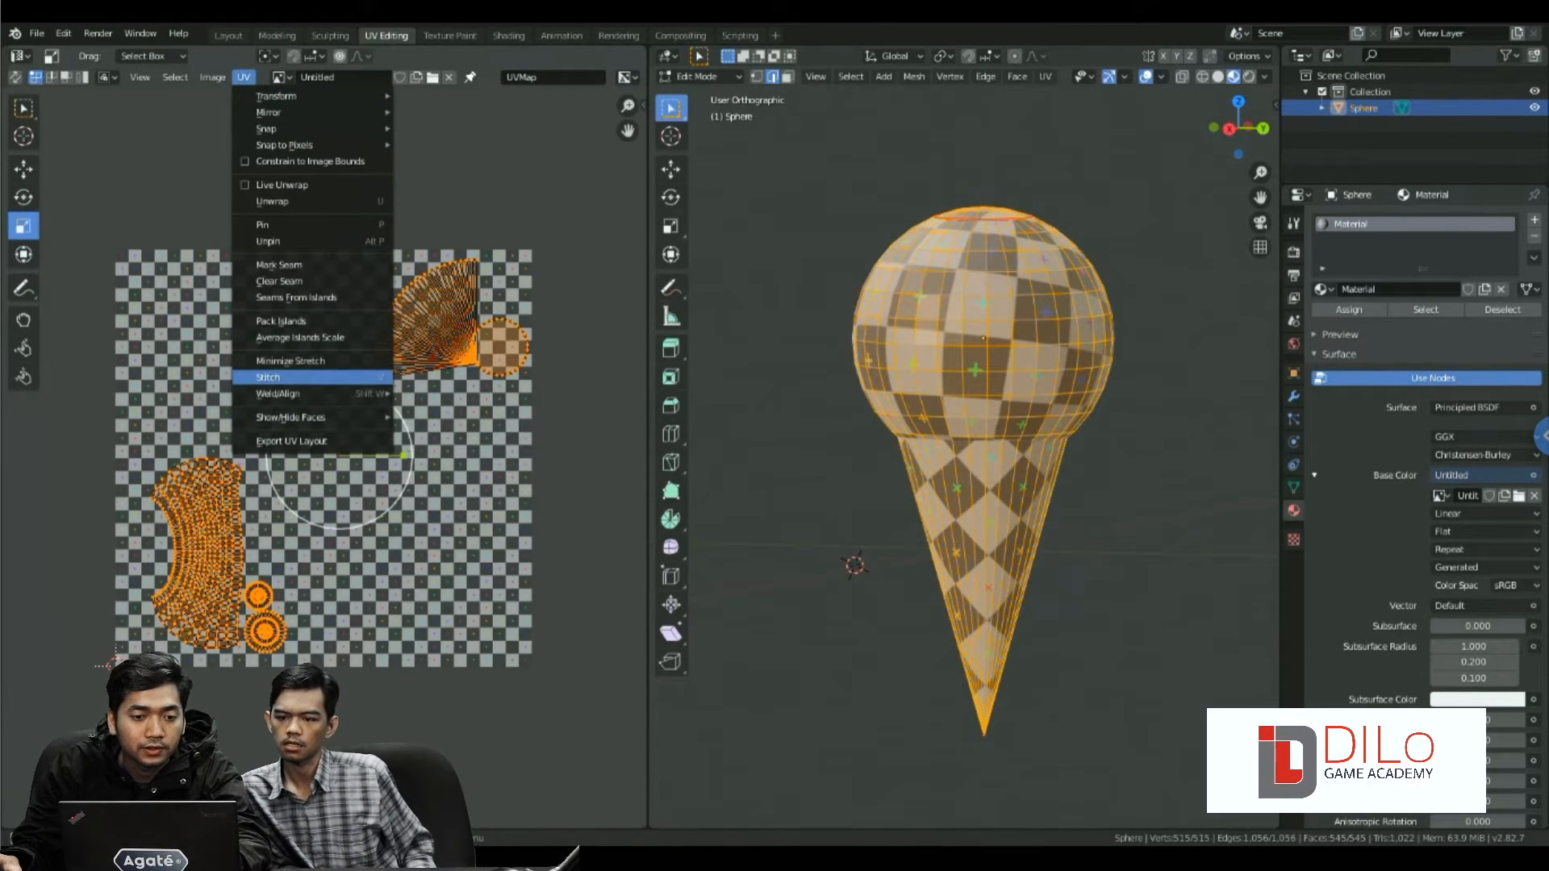
click(281, 320)
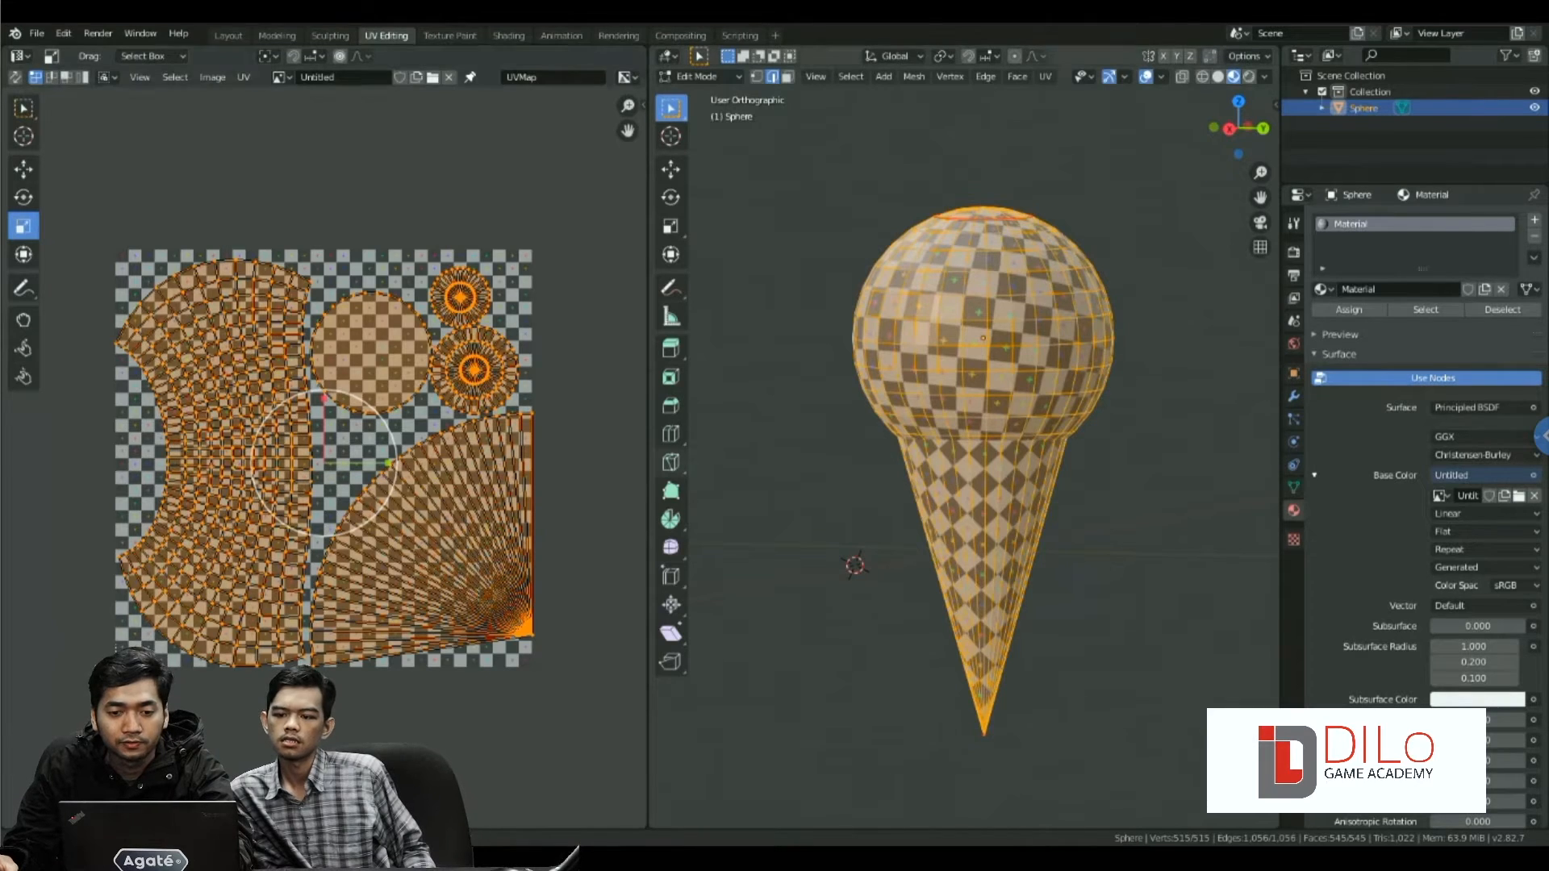
- Examine the packed UV layout, then inspect the checker pattern all around the ball and cone in Object Mode
scroll(323, 460, down, 1)
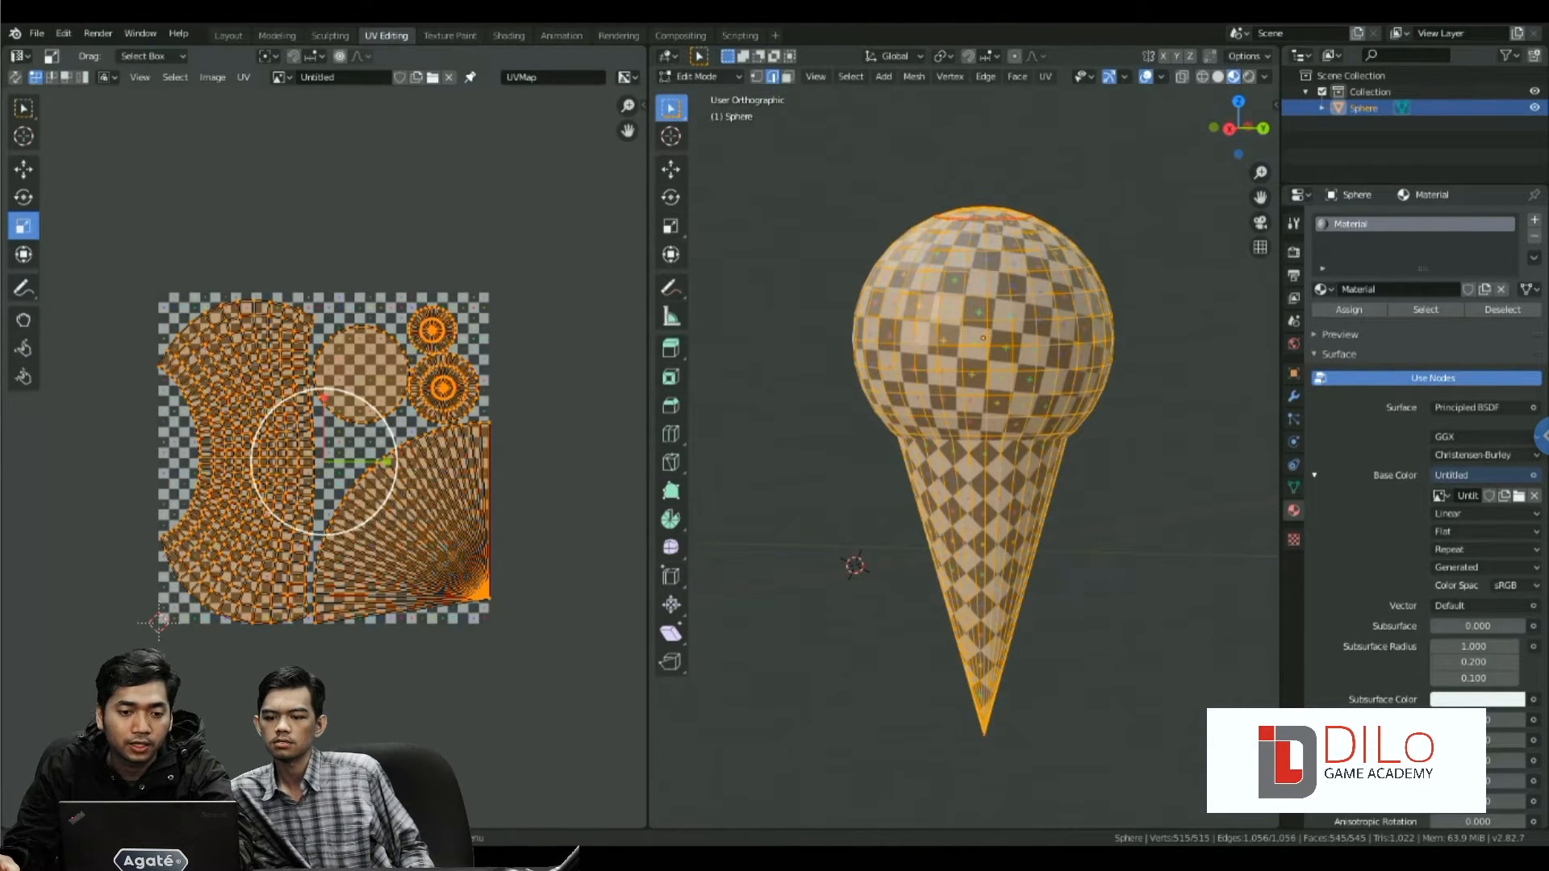
middle_drag(968, 452, 878, 506)
scroll(887, 419, up, 5)
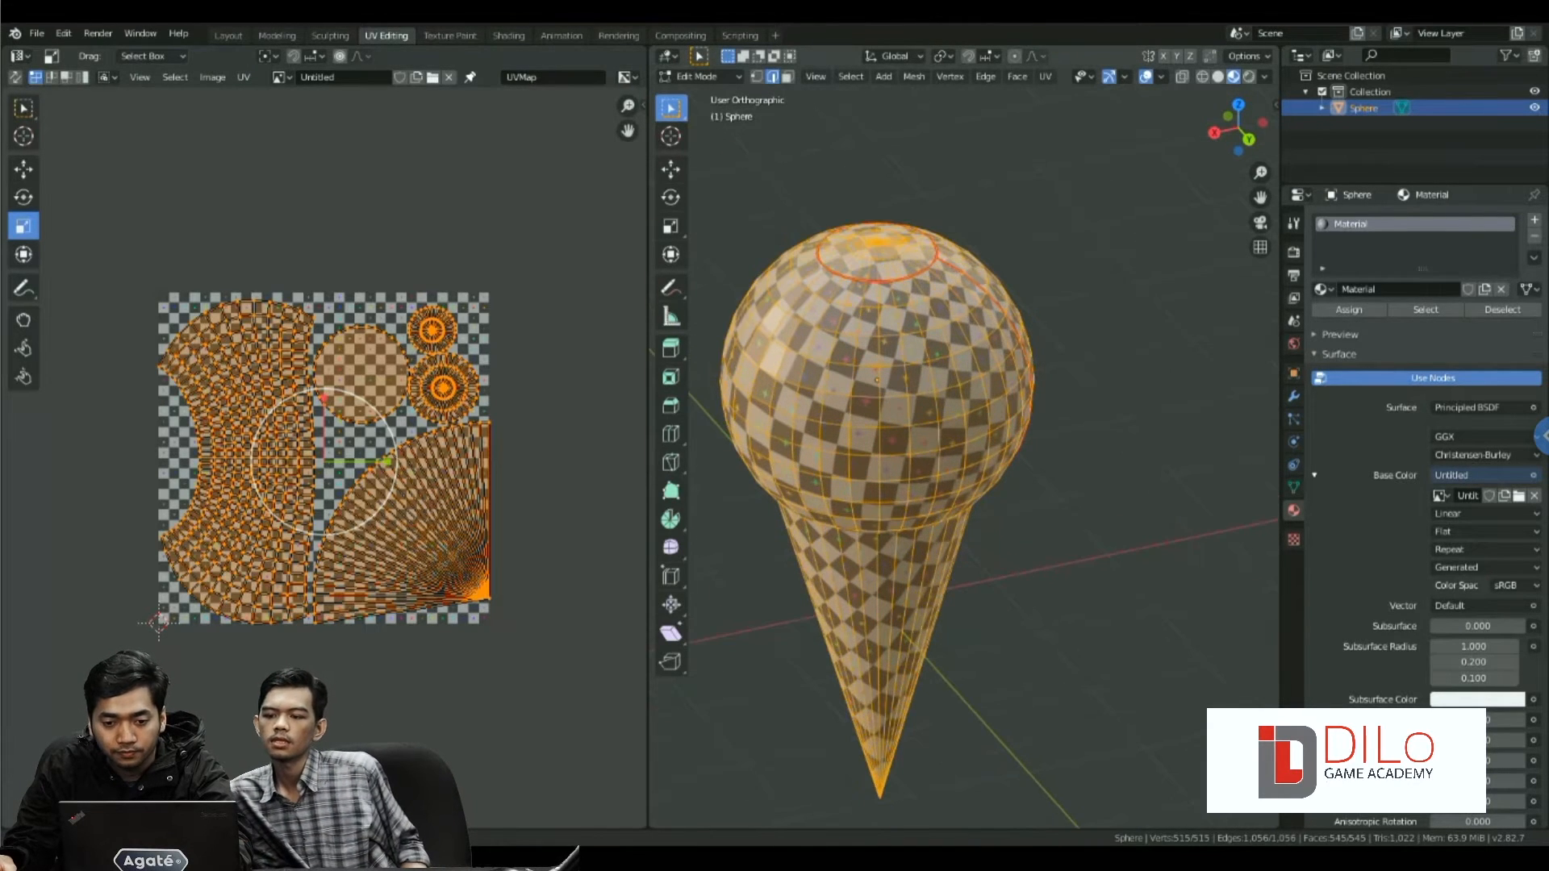
key(Tab)
middle_drag(992, 621, 1185, 550)
scroll(1174, 544, down, 5)
middle_drag(871, 516, 657, 510)
scroll(823, 468, up, 3)
middle_drag(967, 451, 847, 520)
shift+middle_drag(847, 451, 907, 581)
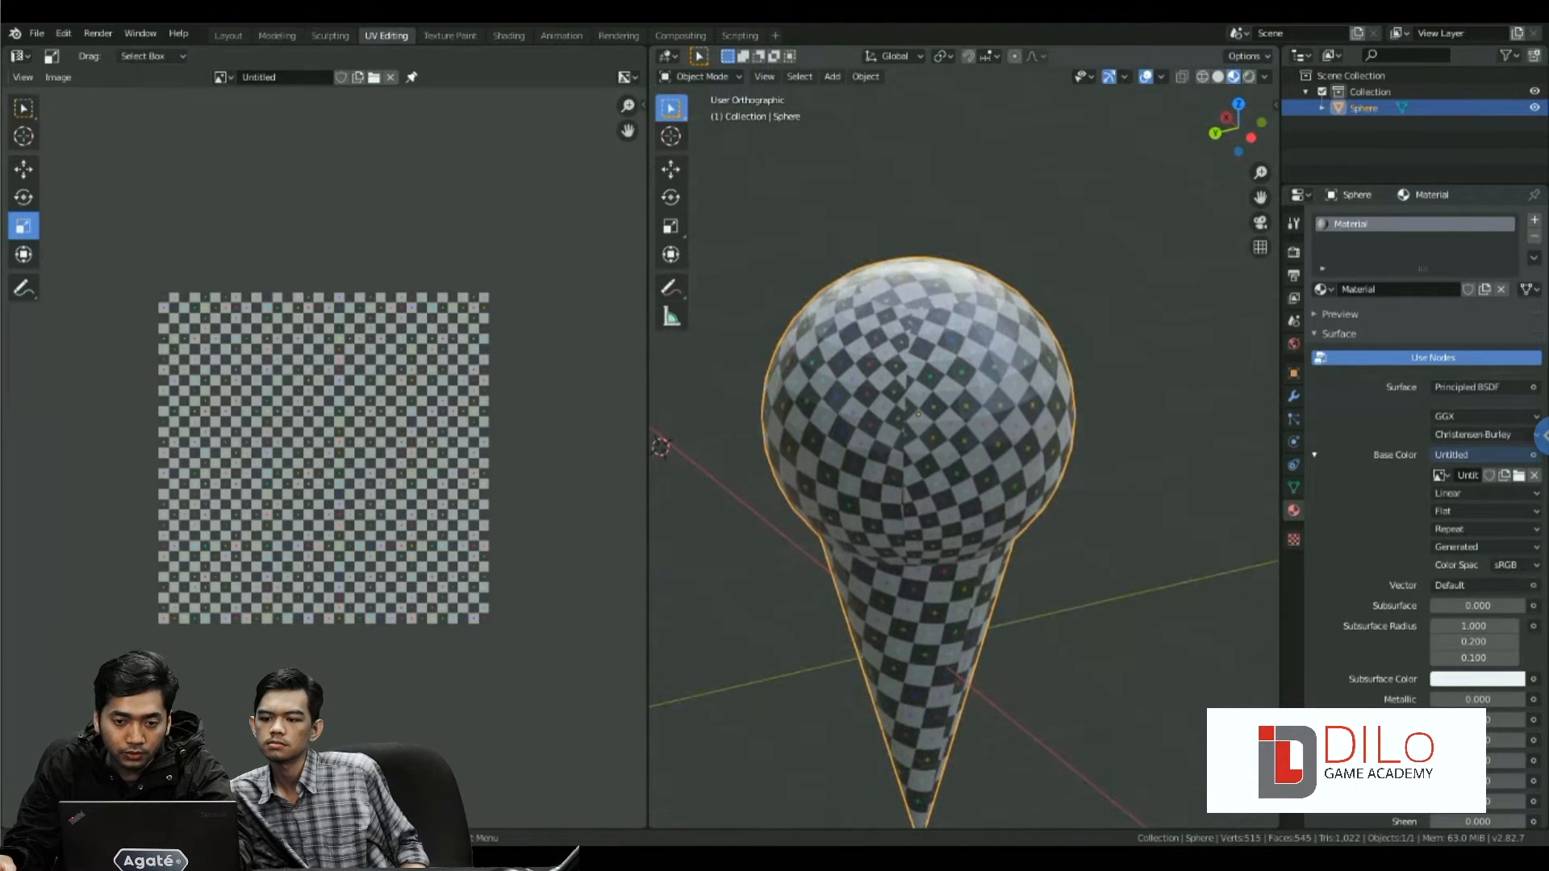
scroll(907, 532, down, 4)
key(Tab)
key(Tab)
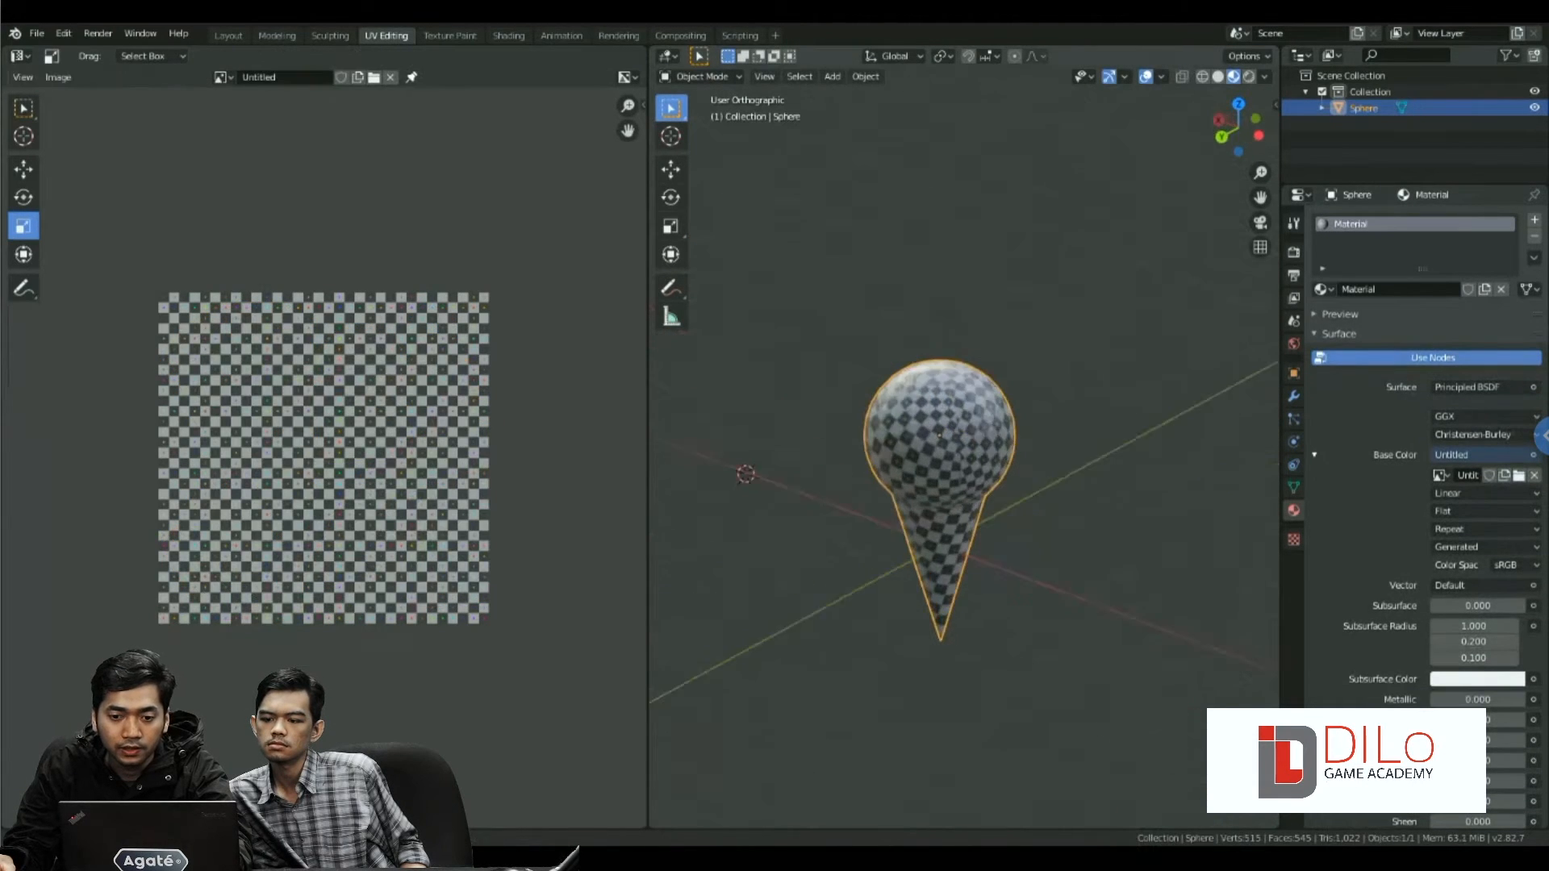
middle_drag(968, 484, 936, 462)
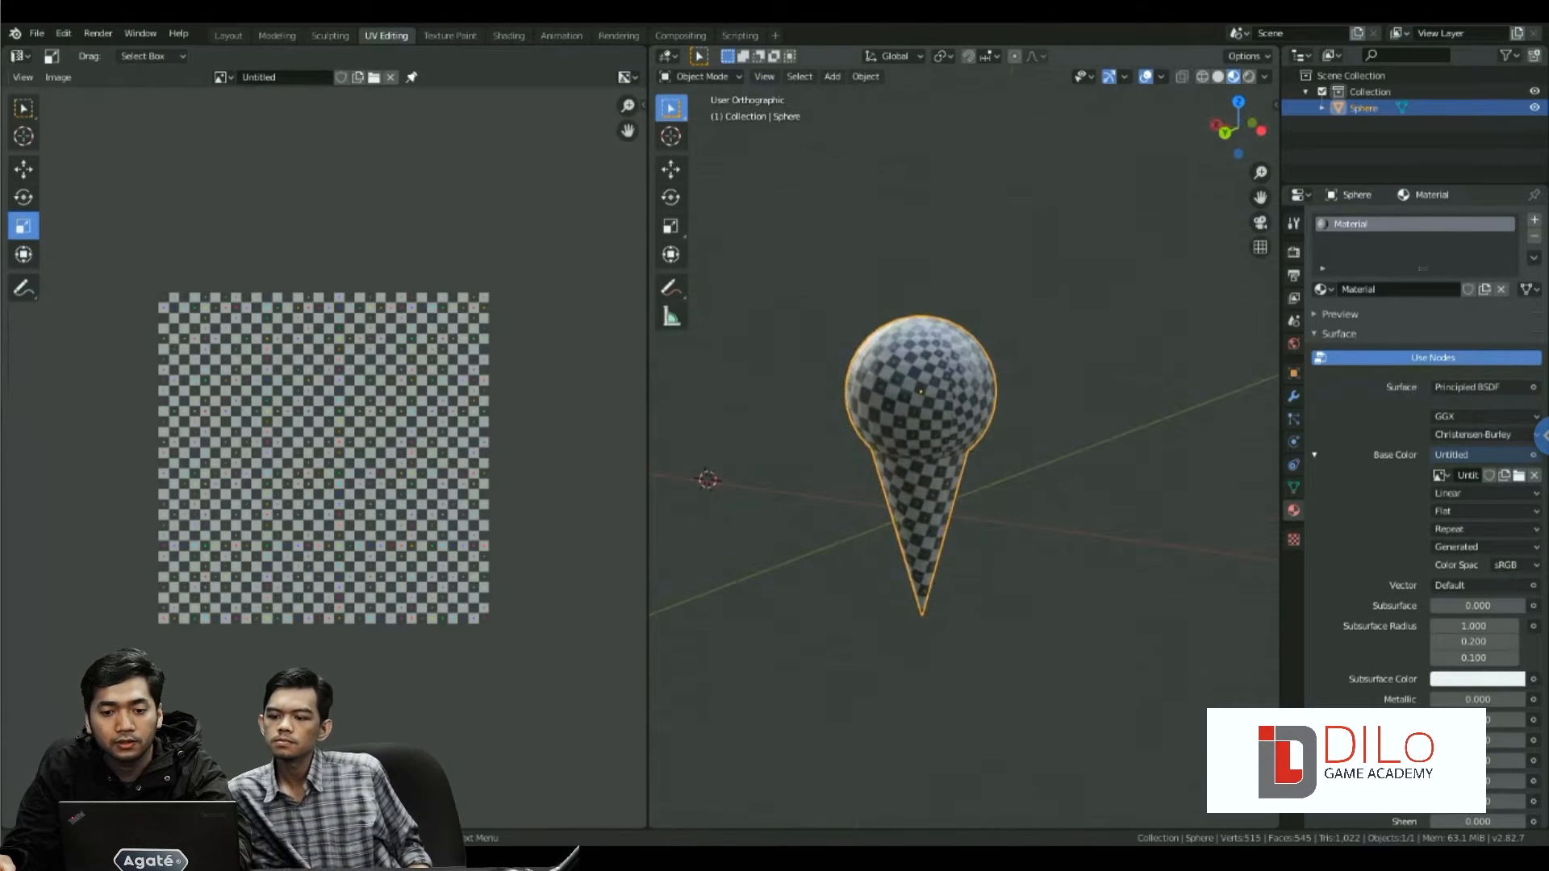
- Return to Edit Mode, select a single edge on the ball and view the seams up close
key(Tab)
click(951, 377)
scroll(951, 378, up, 3)
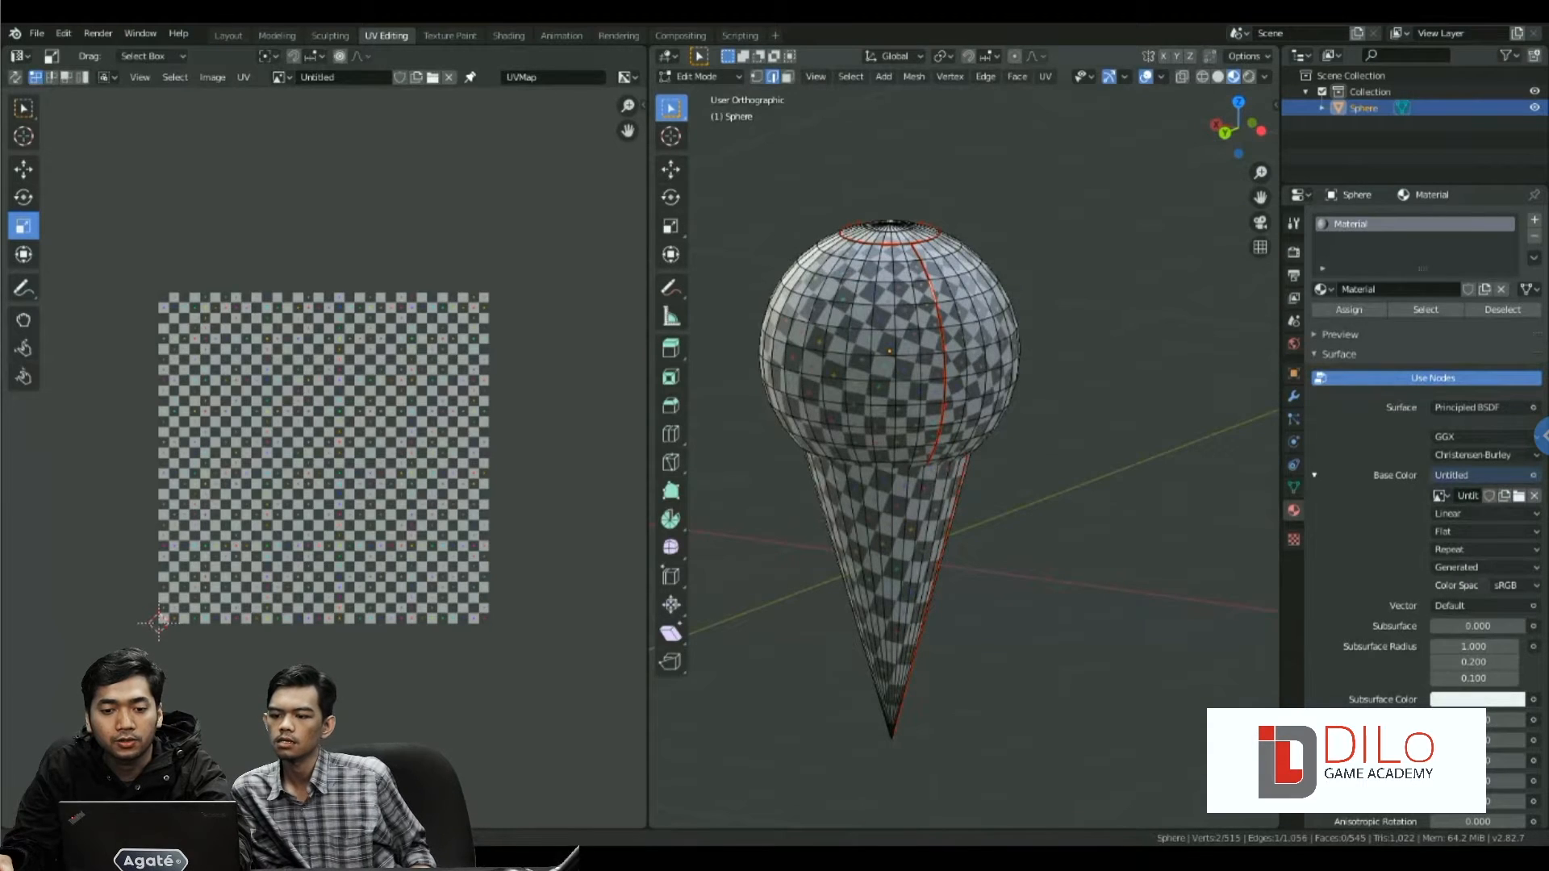
- Select all geometry linked to the ball and unwrap it with its current seams
key(ctrl+l)
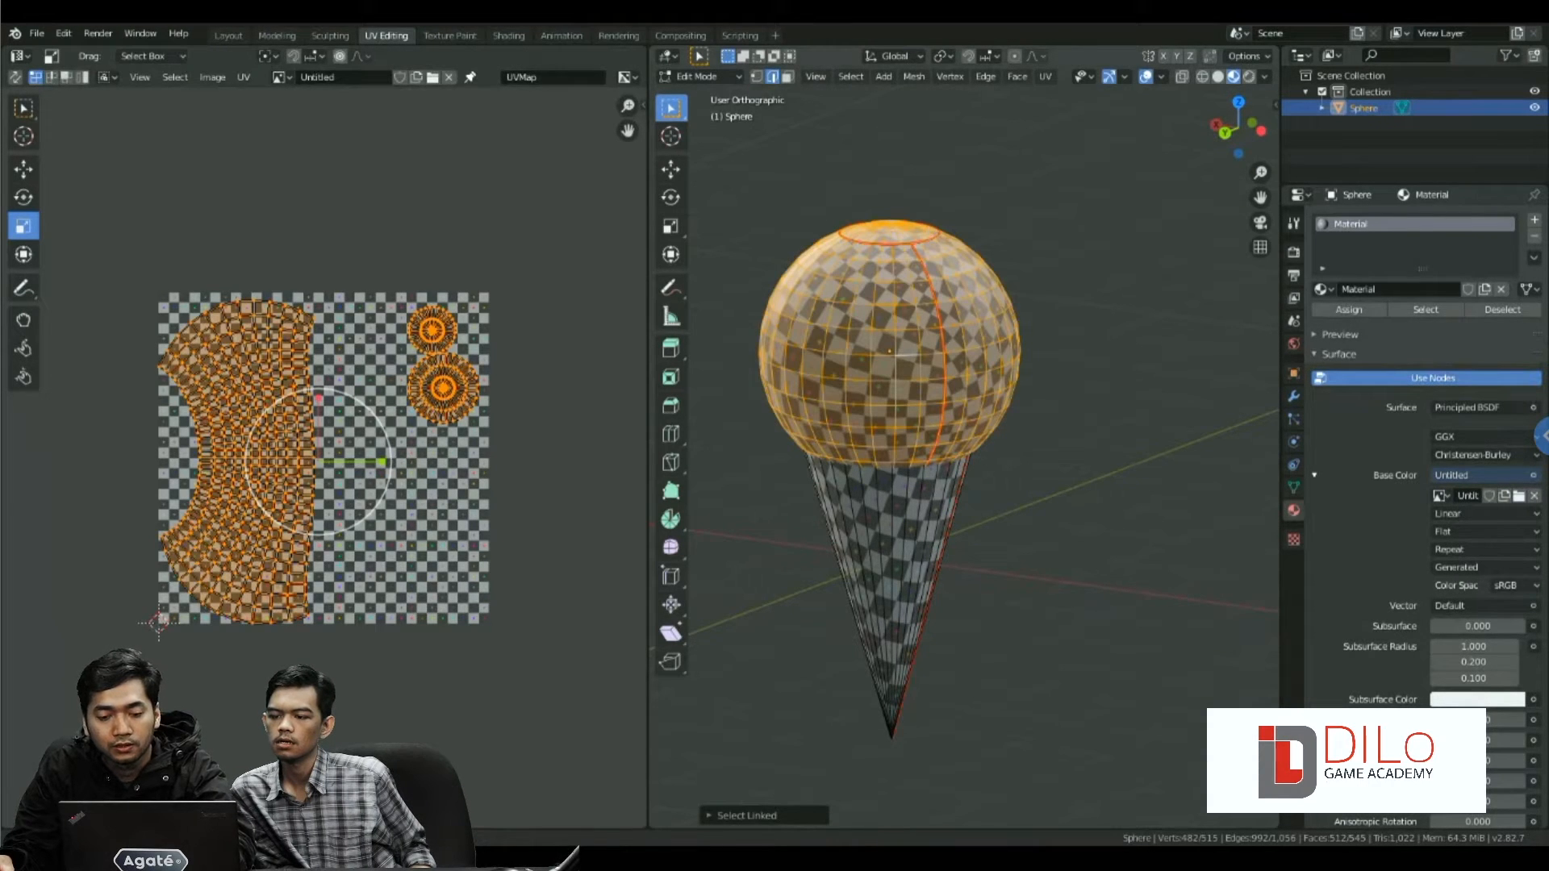
key(u)
click(891, 352)
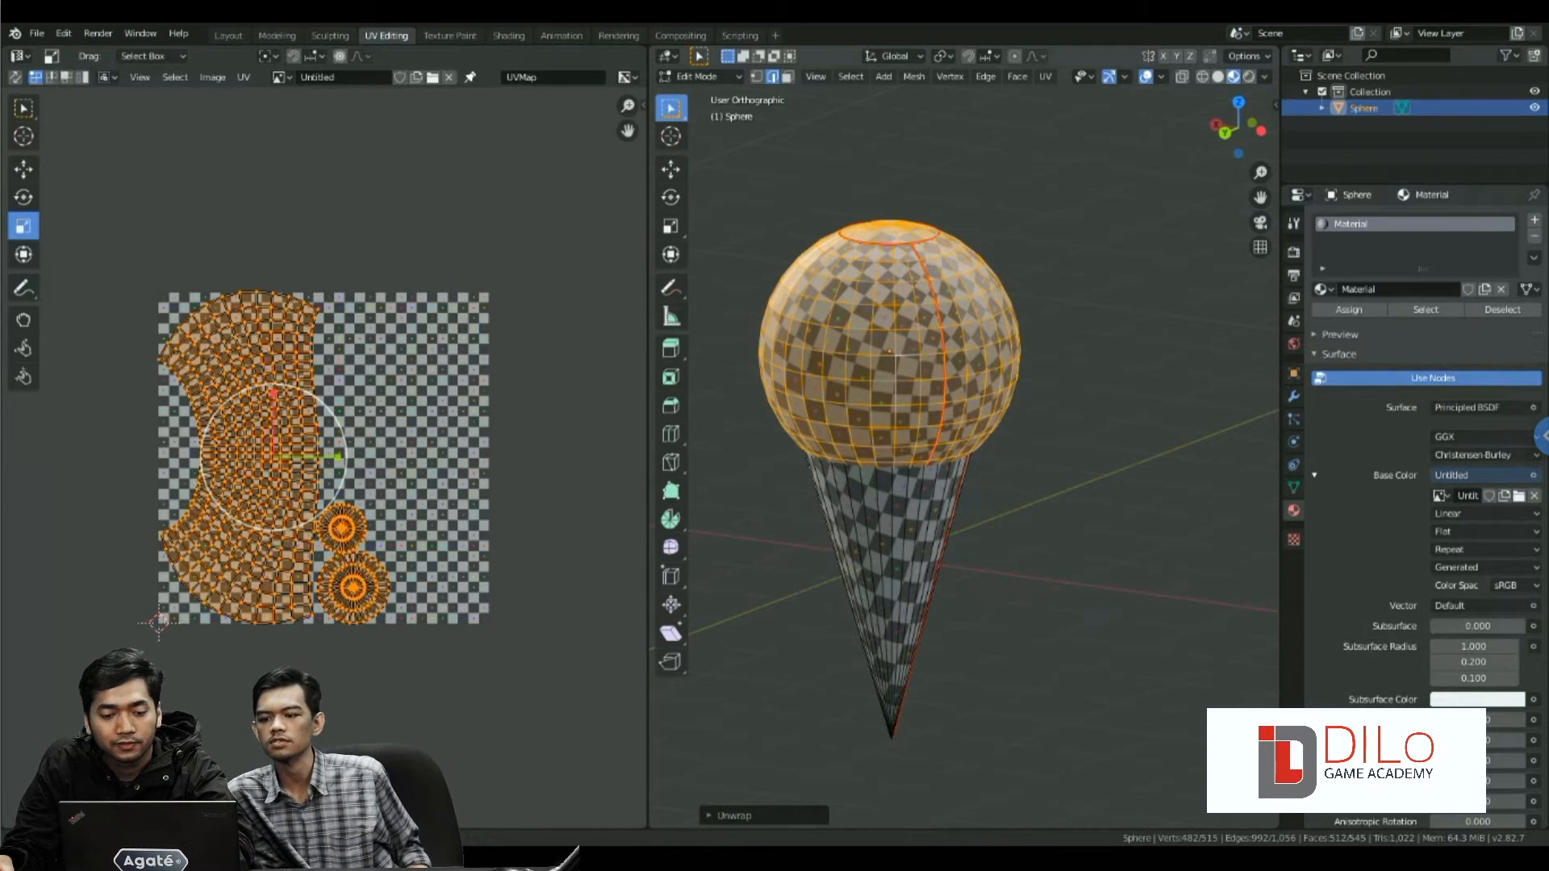
- Mark every edge of the ball as a seam and unwrap the ball again
key(ctrl+e)
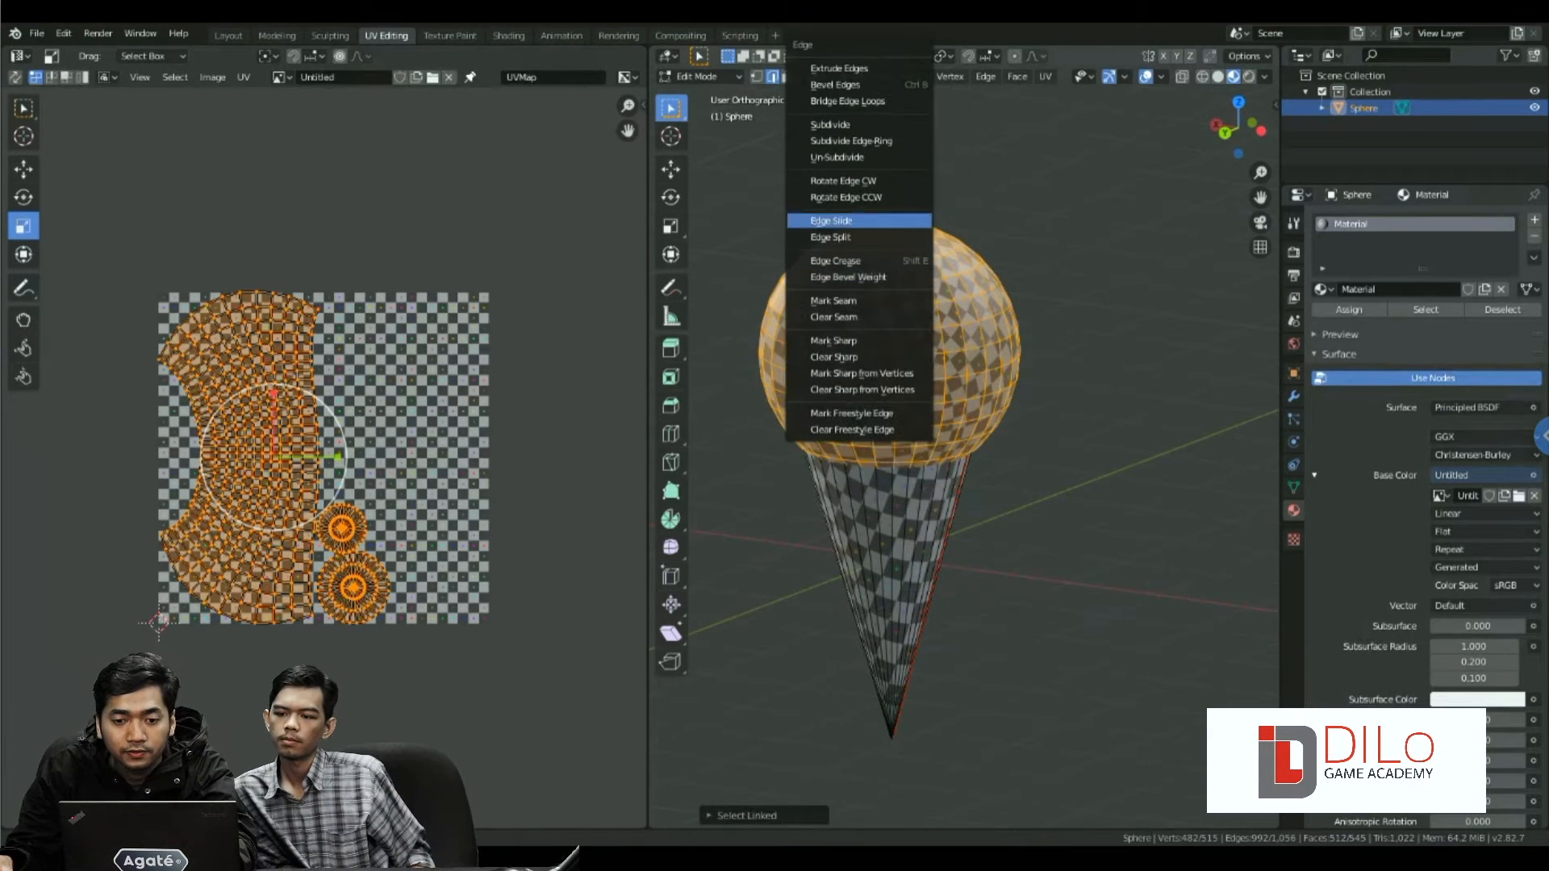
click(834, 300)
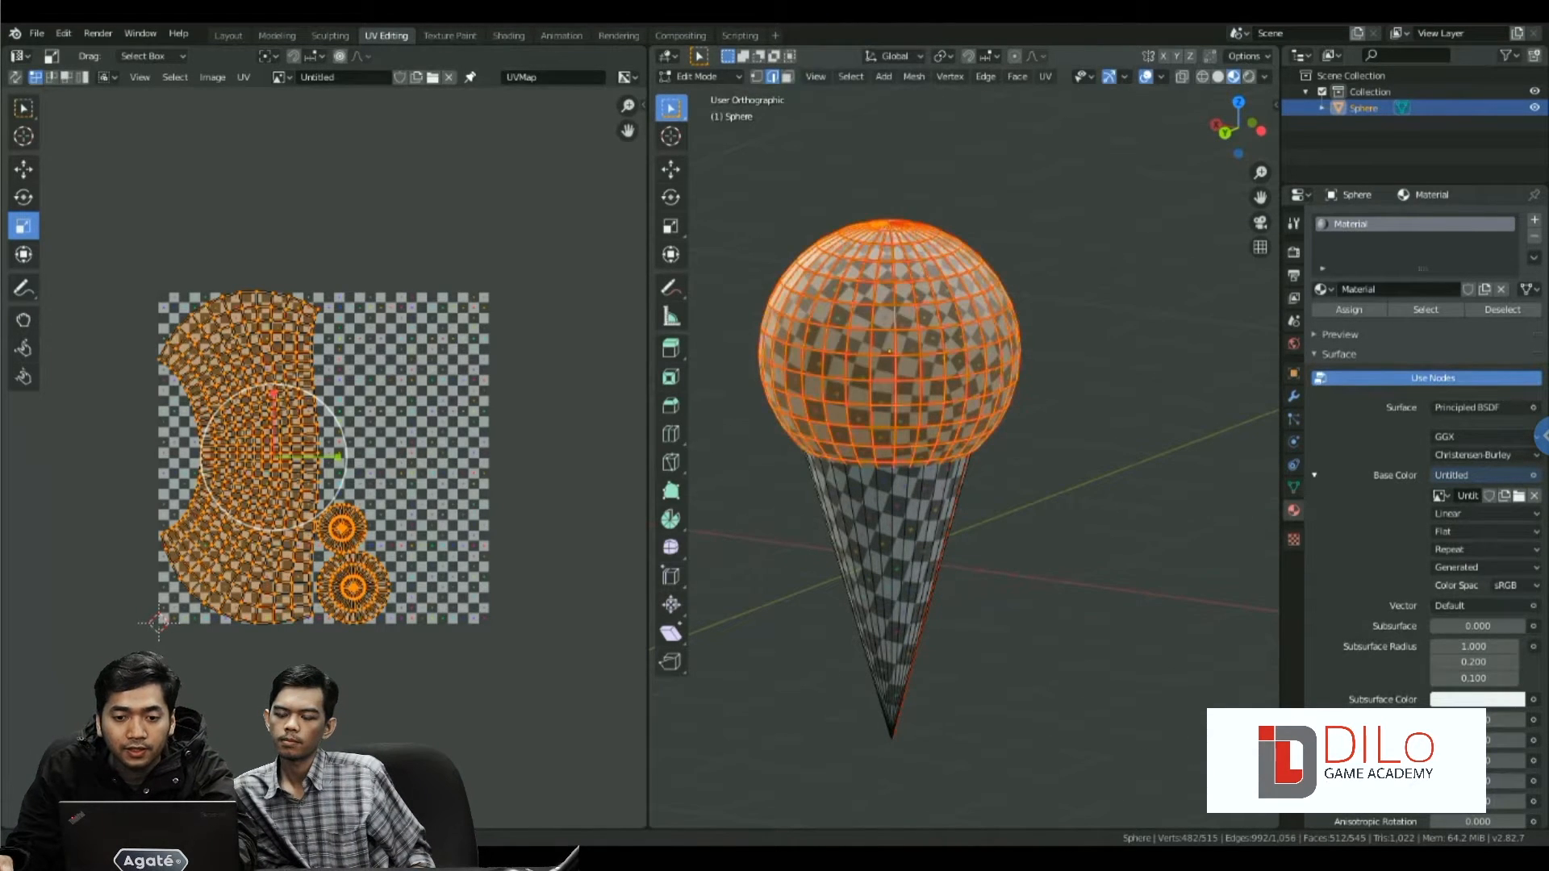
click(905, 307)
key(l)
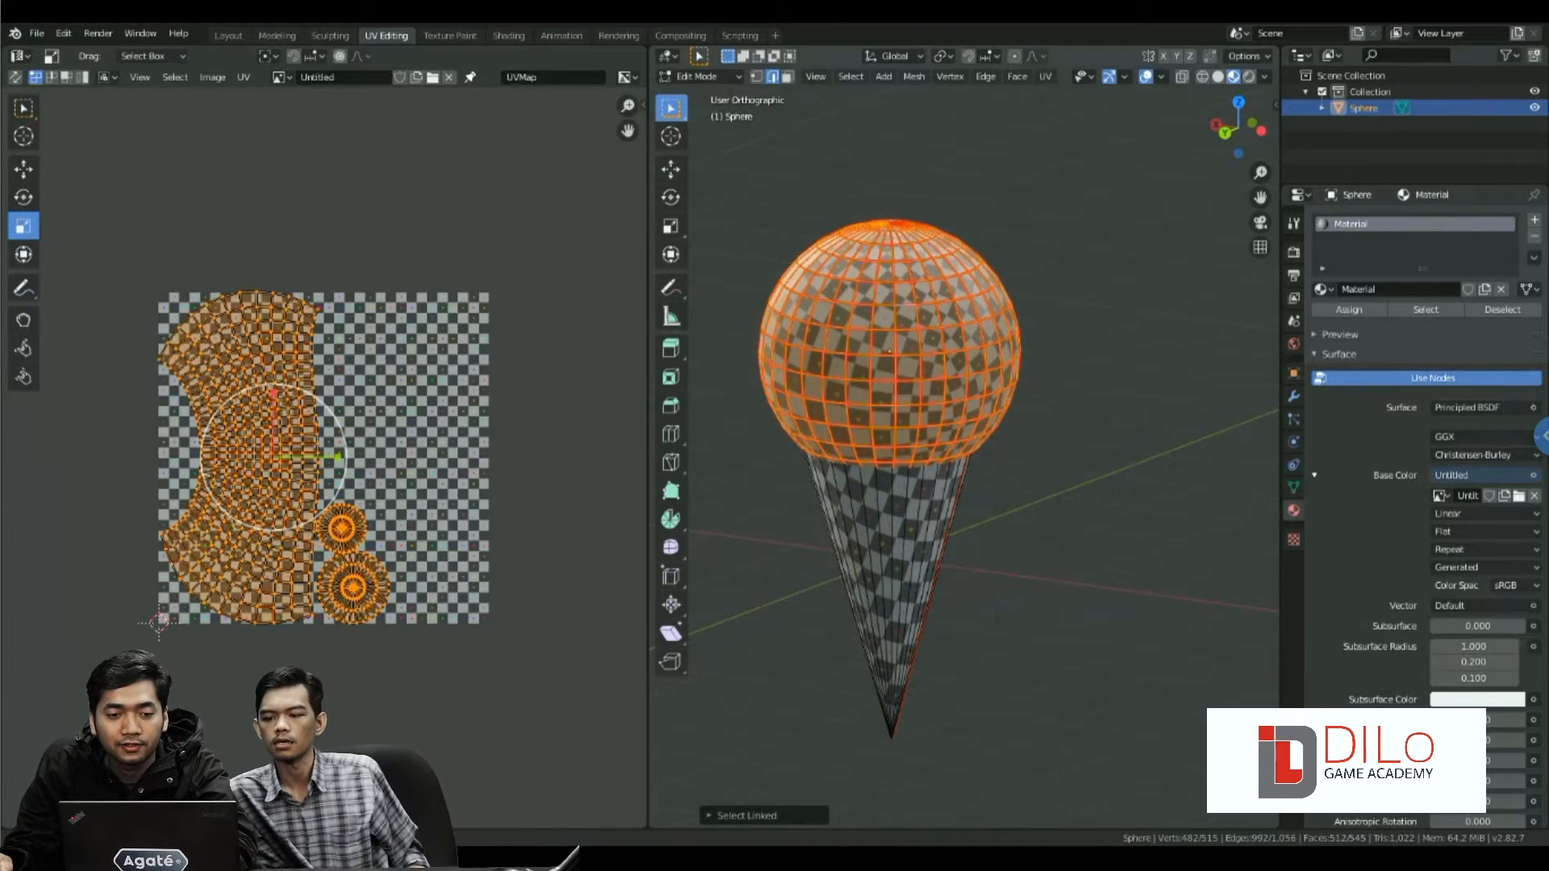
key(u)
click(854, 325)
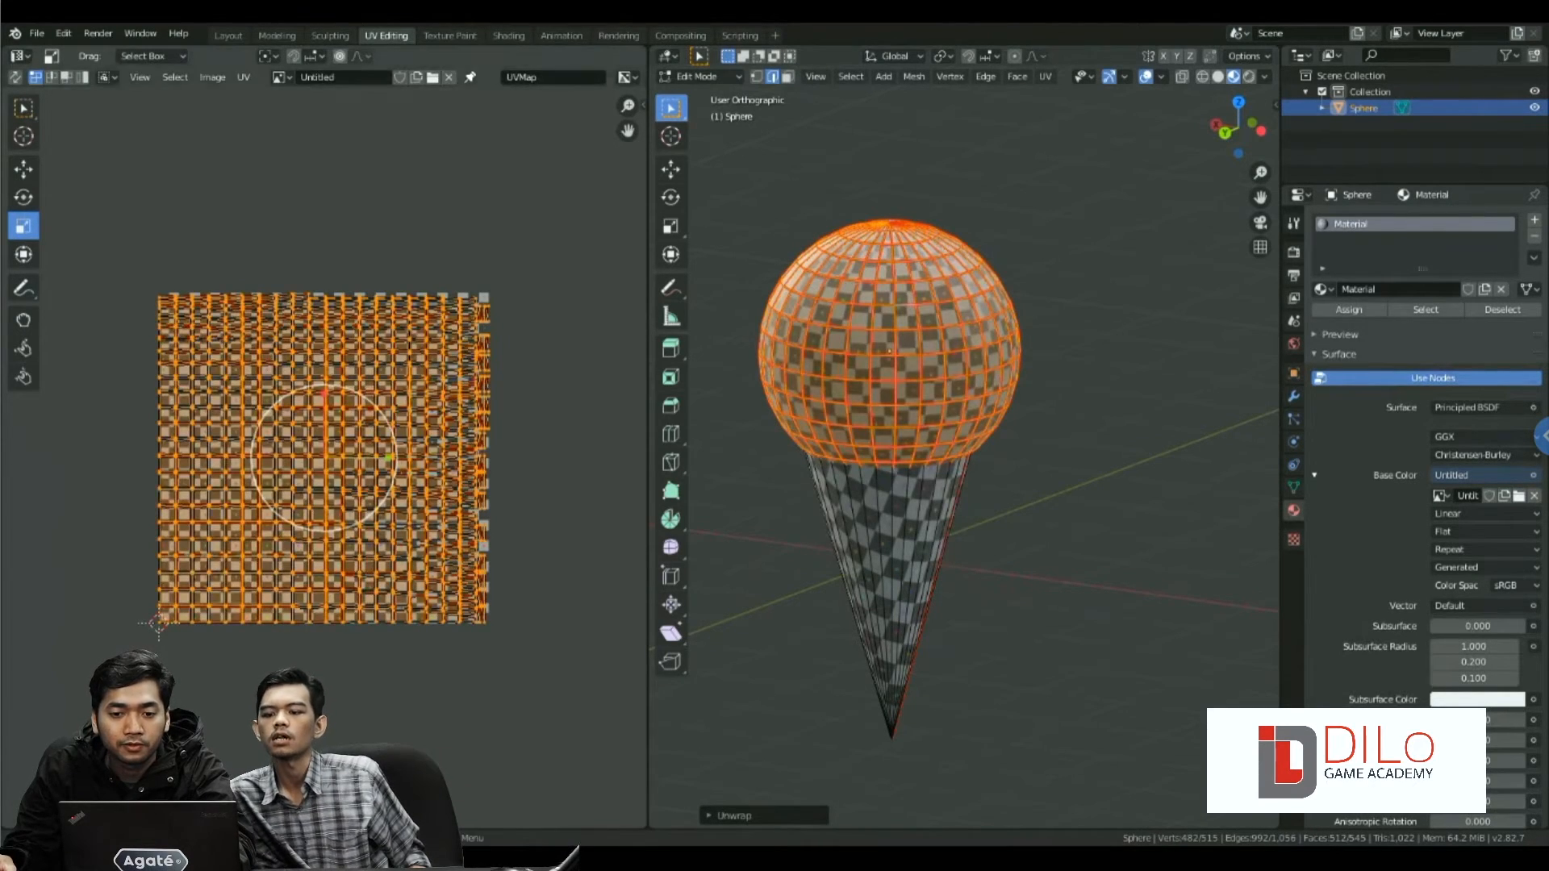
- Scale down the ball's UV islands and reposition them inside the checker image
key(s)
click(462, 461)
key(g)
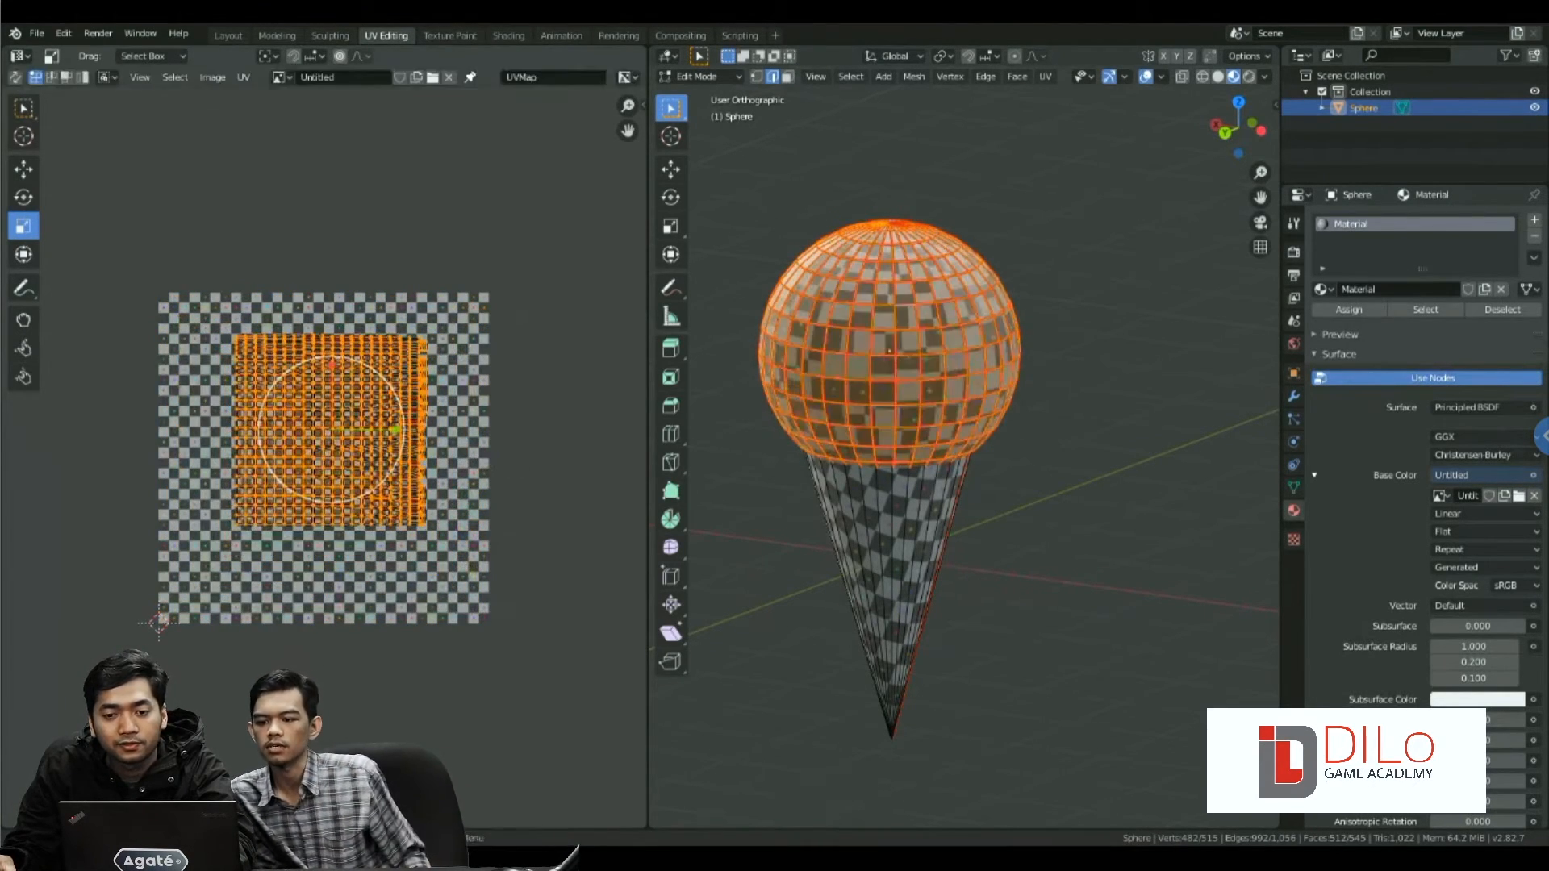
click(470, 433)
- Inspect the checker pattern on the ball and cone from several angles and distances in Object Mode
middle_drag(952, 443, 957, 461)
key(Tab)
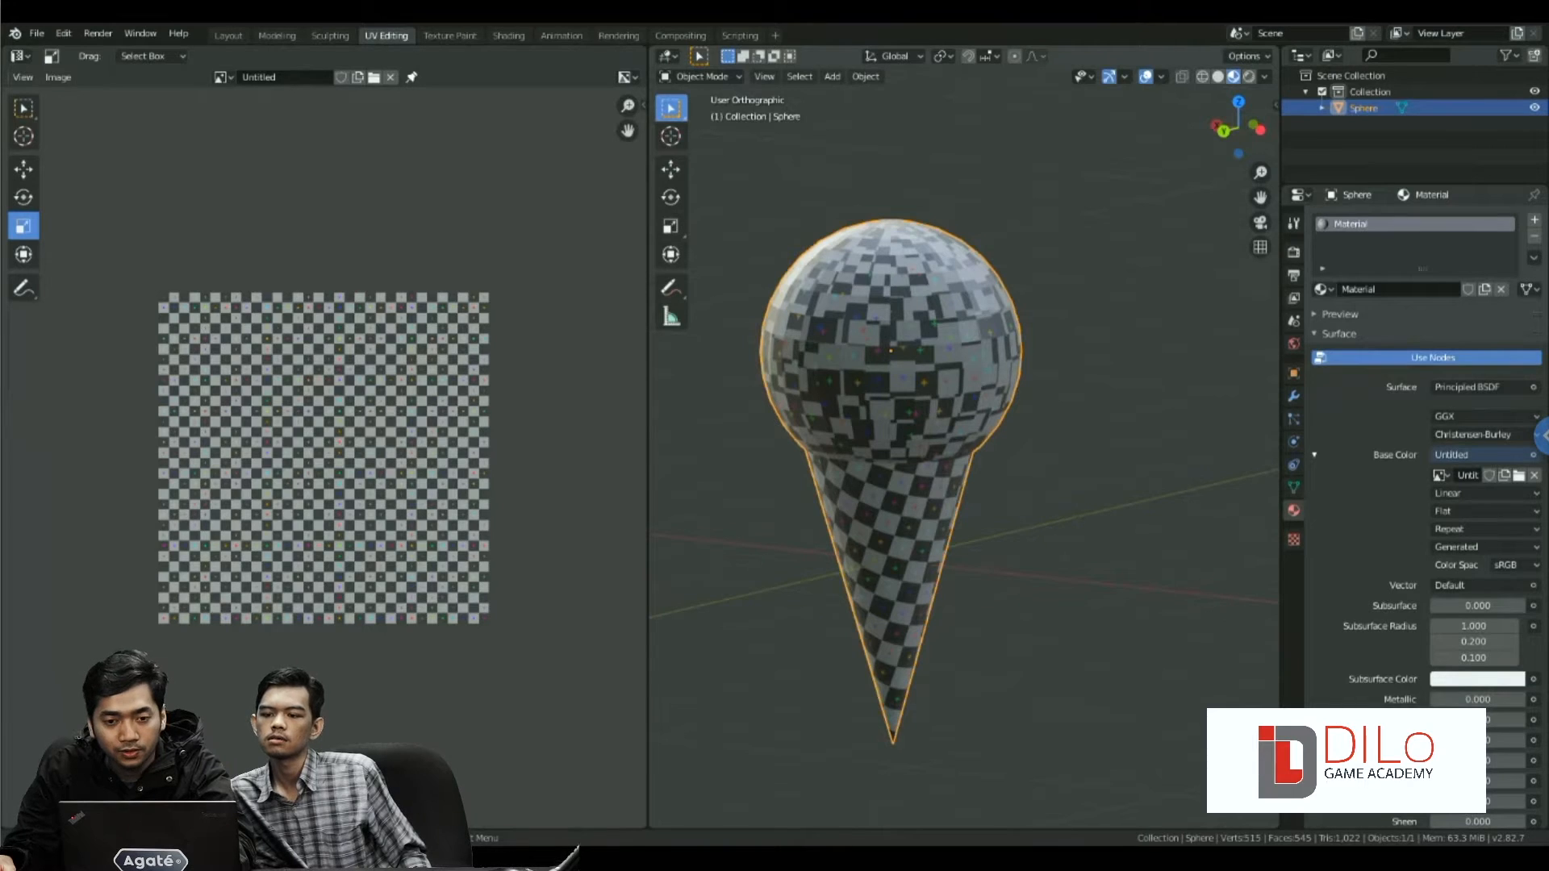
middle_drag(912, 379, 880, 347)
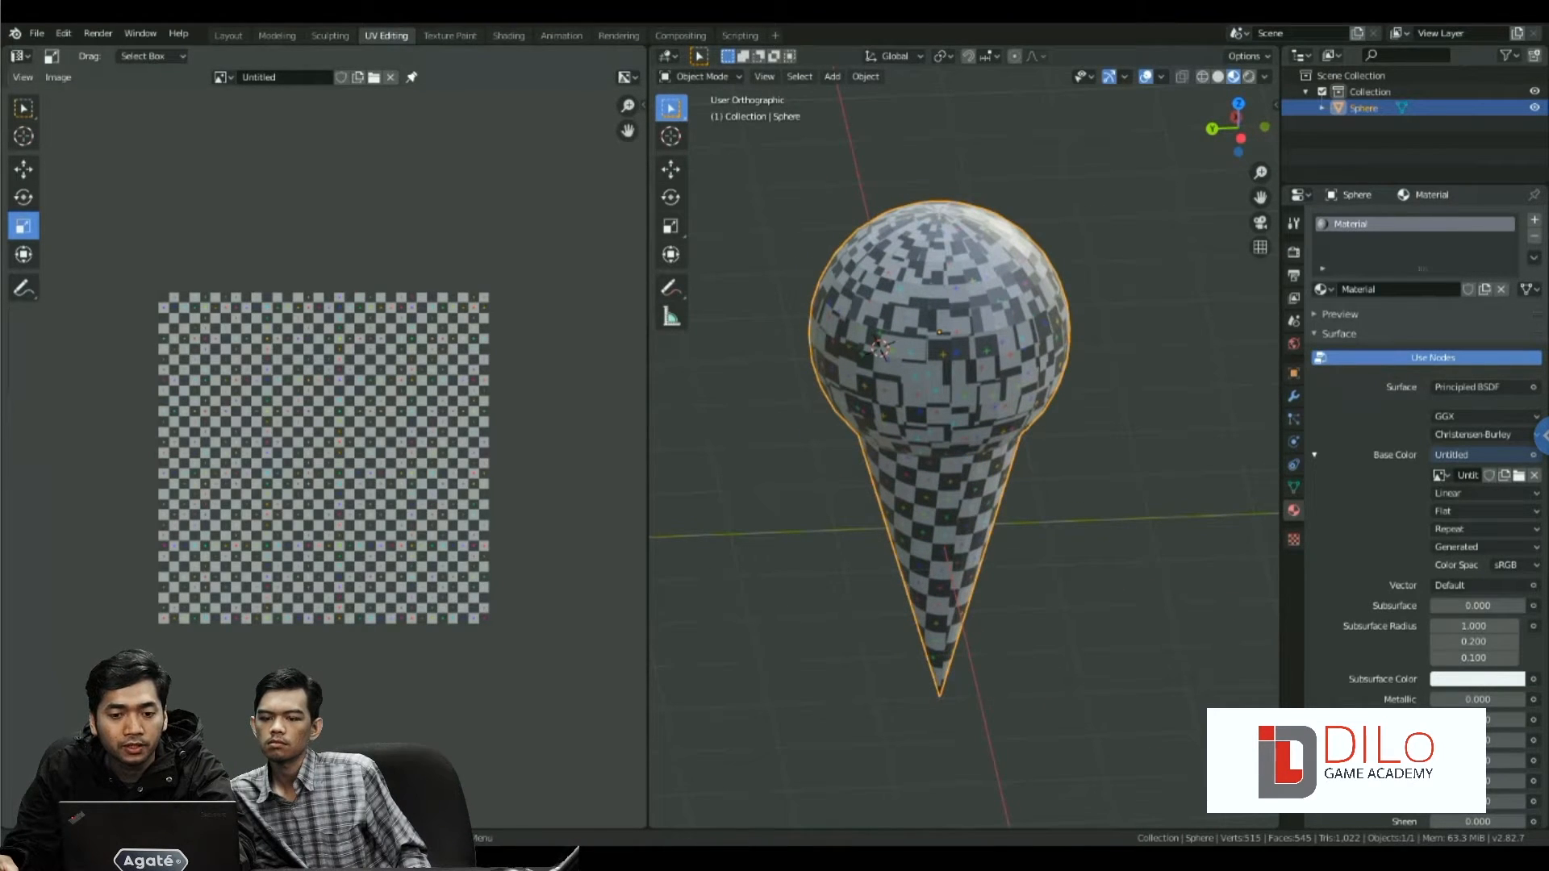
scroll(952, 452, down, 3)
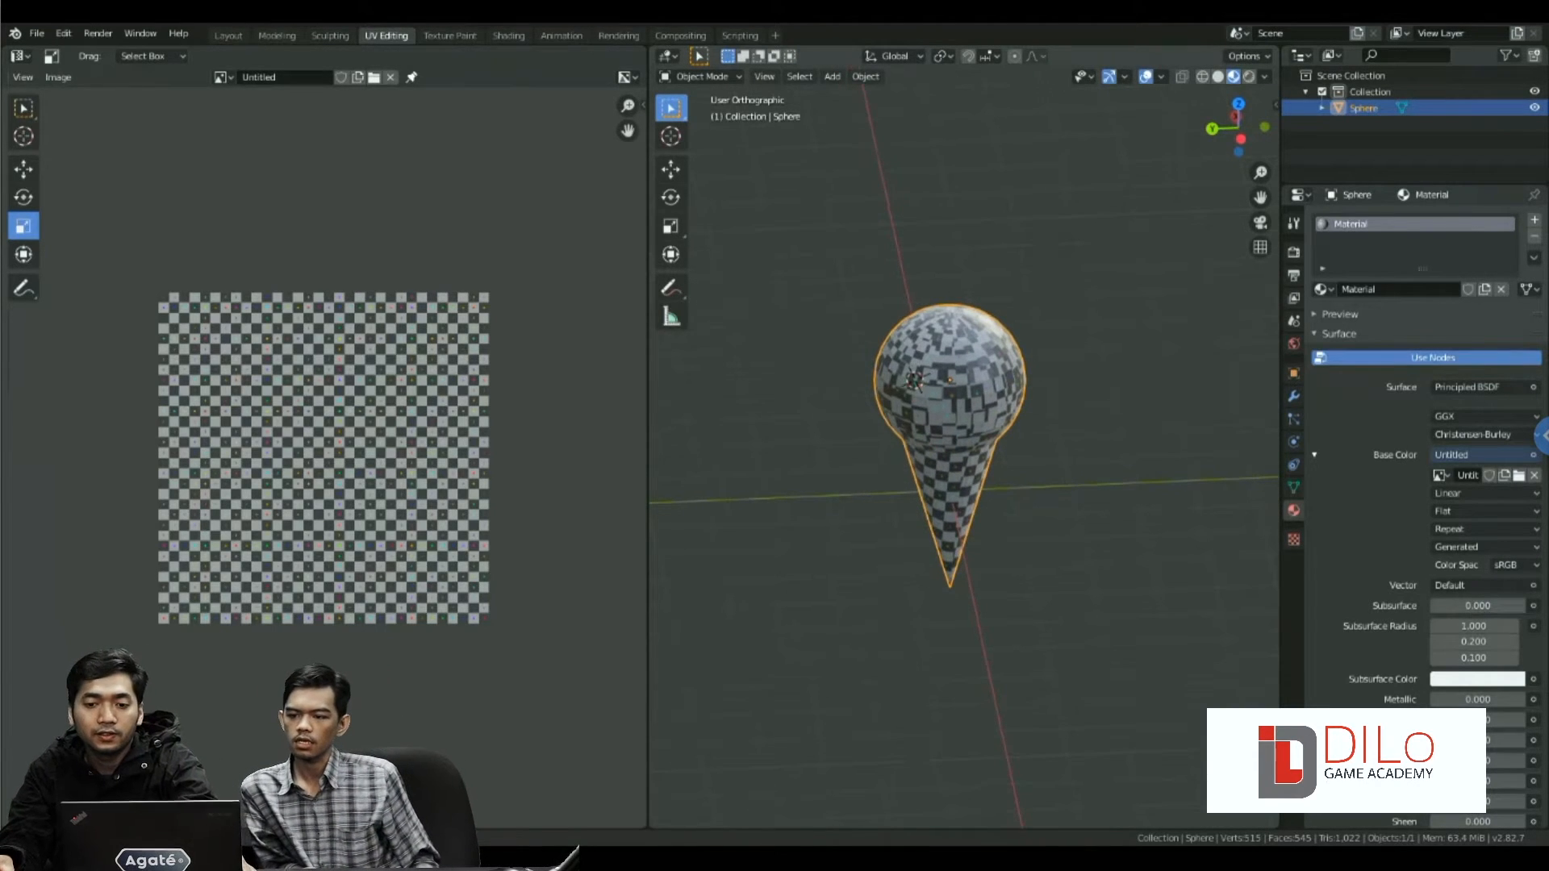
scroll(964, 456, up, 3)
scroll(964, 445, down, 2)
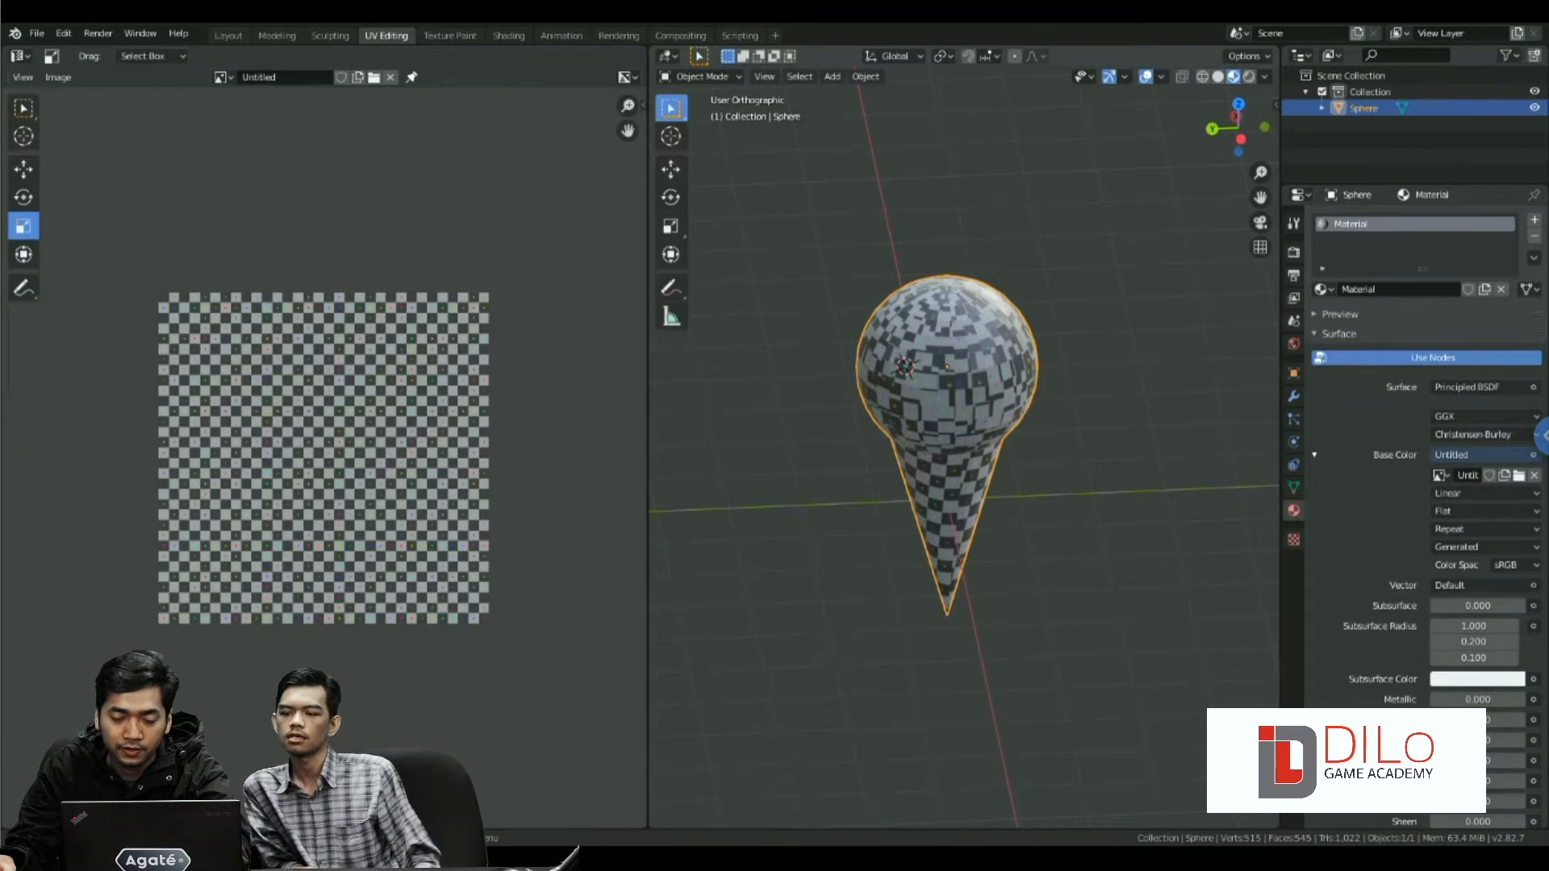
middle_drag(988, 484, 927, 436)
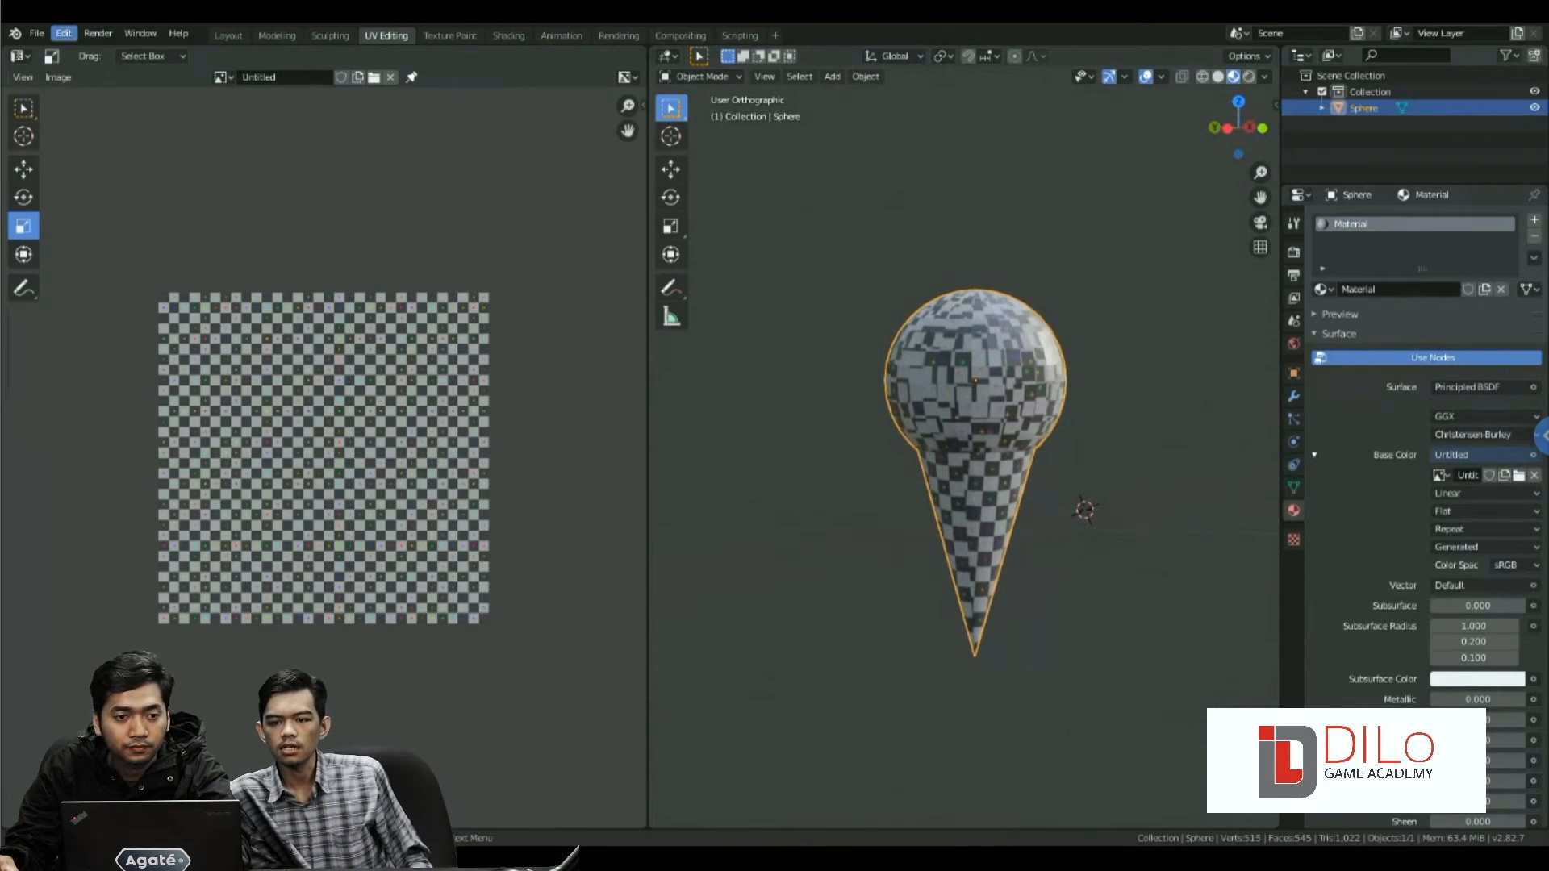
- Open the barrel model's blend file from another student's recent chapter 4 folder
click(37, 33)
click(58, 73)
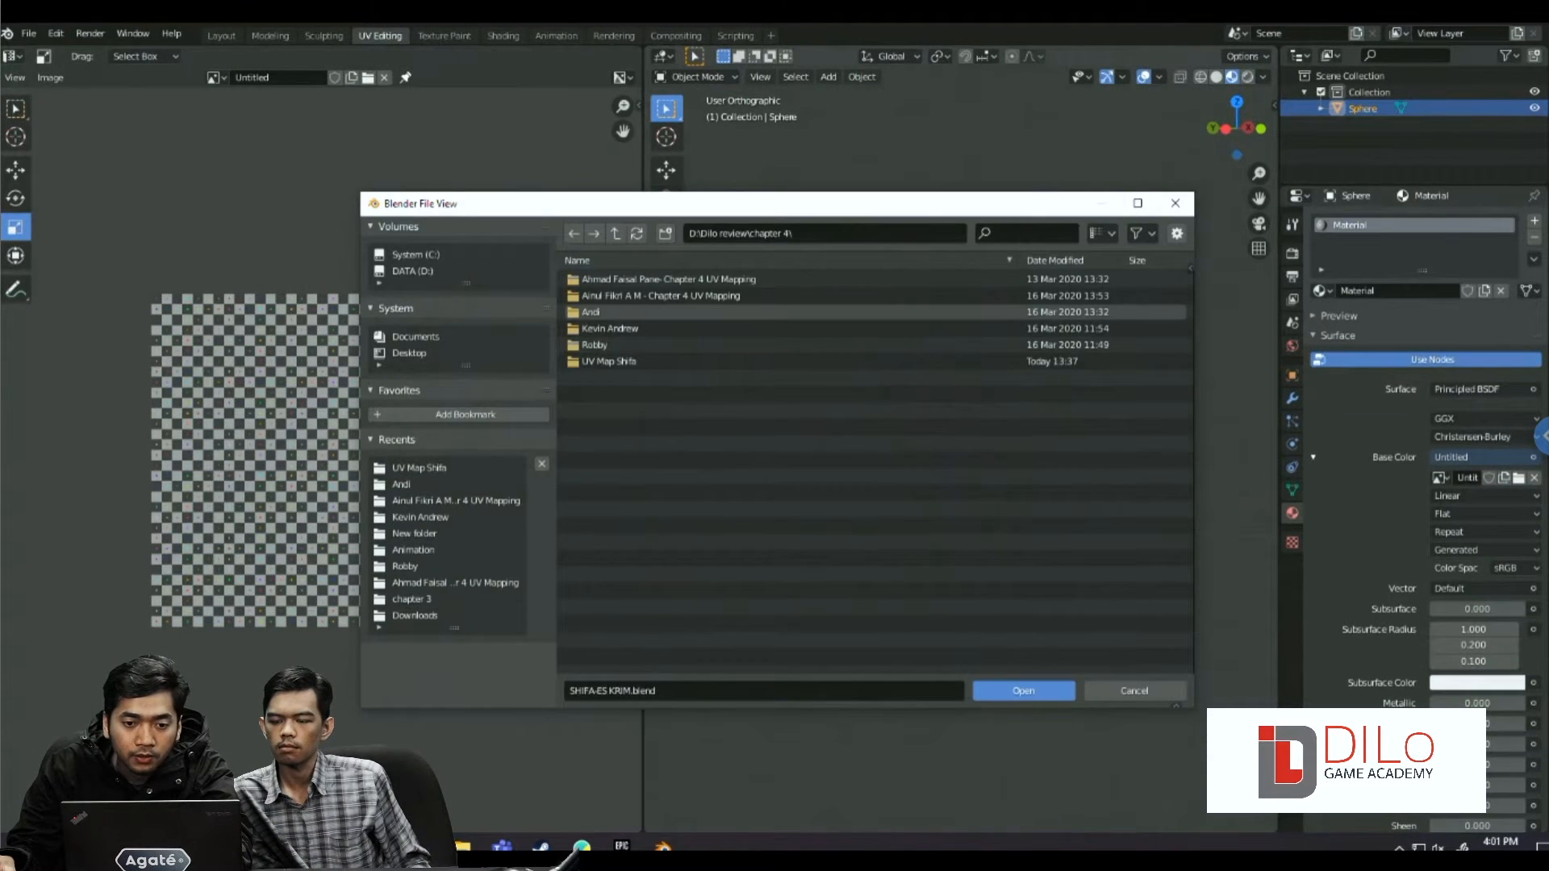
click(401, 484)
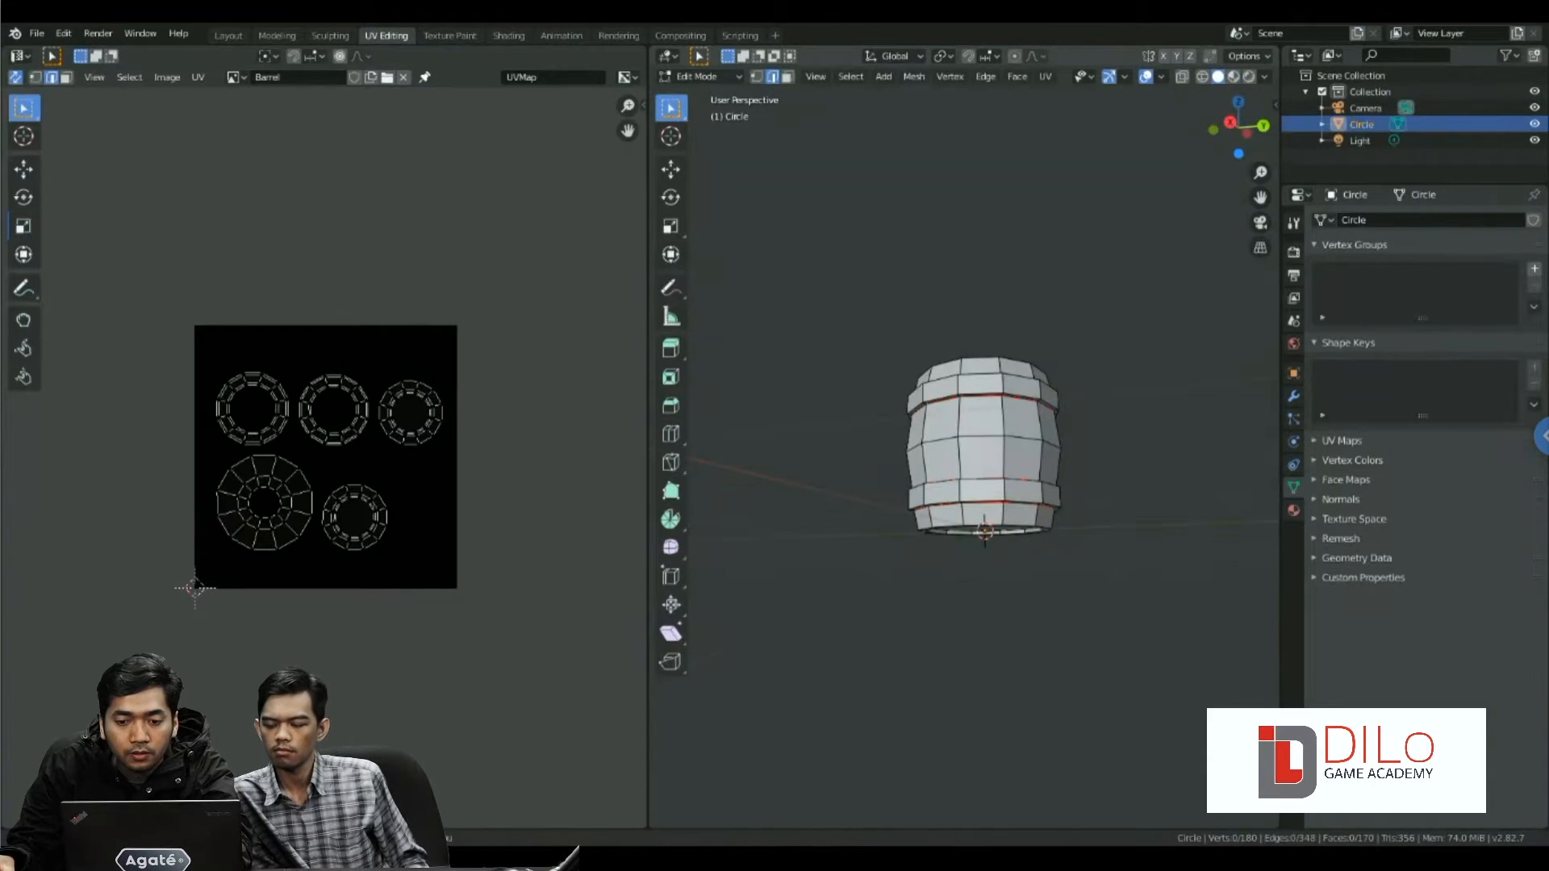
- Examine the barrel's geometry, existing seams and UV islands from several angles with the mesh selected and deselected
middle_drag(976, 403, 908, 500)
scroll(959, 524, up, 2)
key(a)
scroll(952, 522, up, 4)
scroll(964, 457, down, 3)
scroll(919, 327, up, 2)
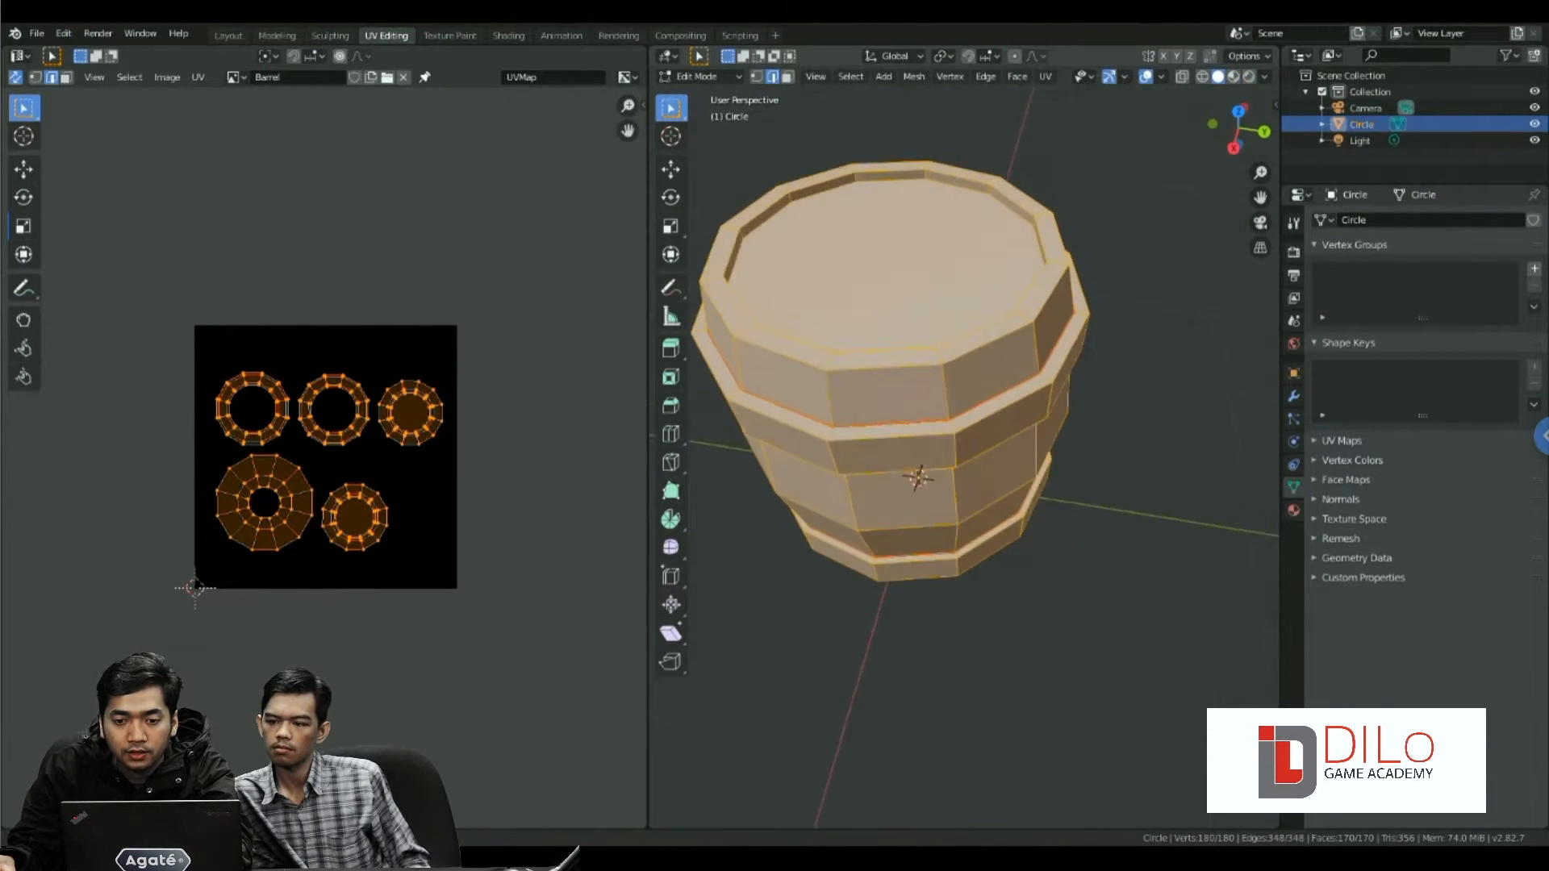
click(919, 327)
middle_drag(920, 327, 1016, 283)
key(a)
key(a)
key(a)
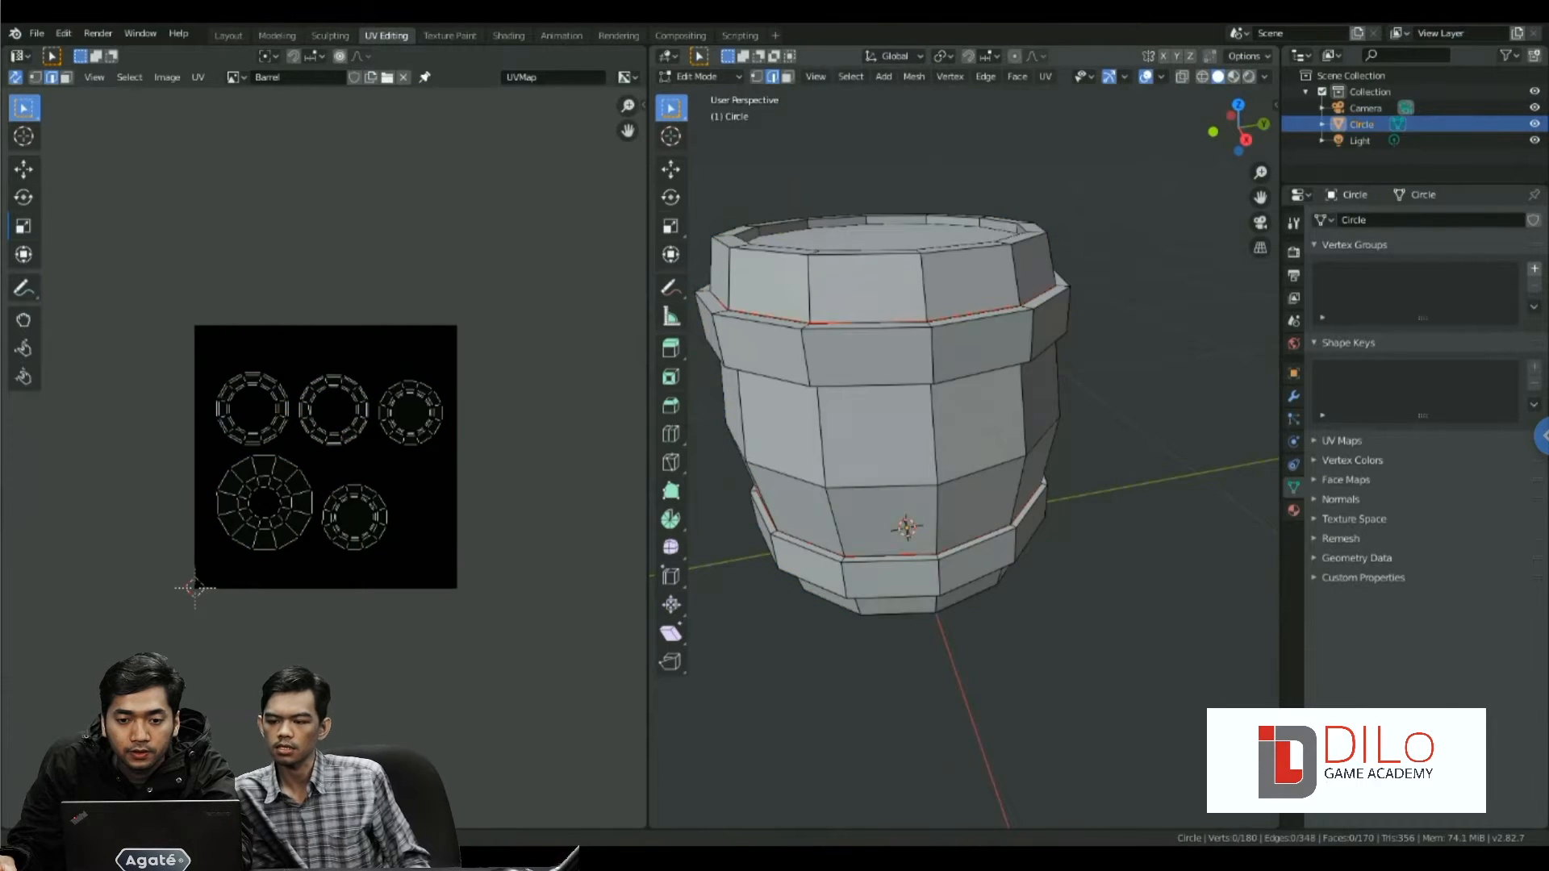
middle_drag(959, 403, 884, 420)
scroll(996, 472, down, 3)
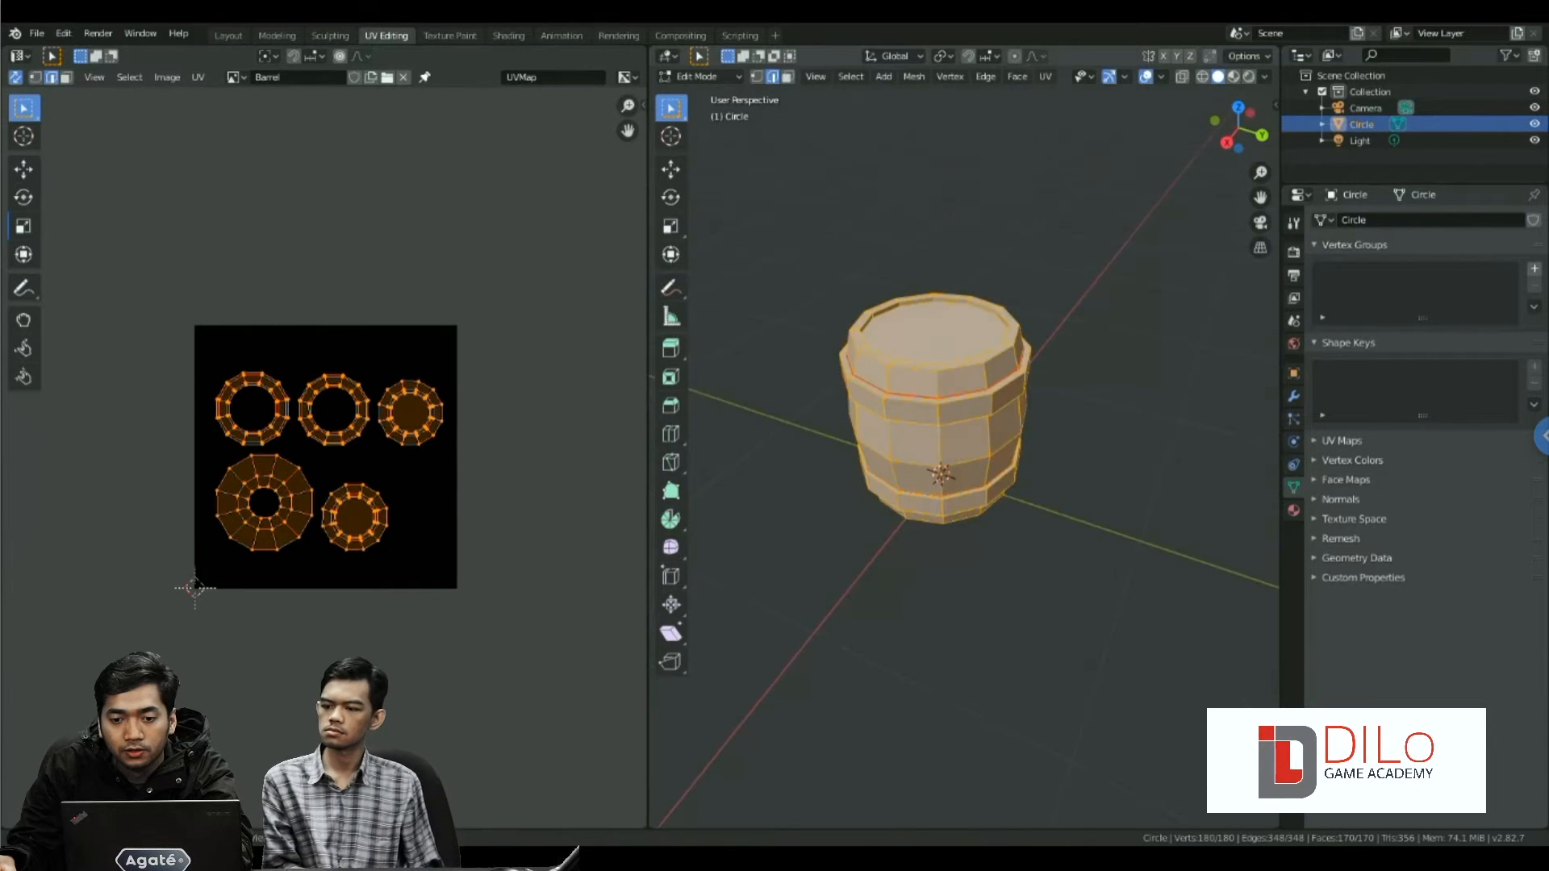
- Select a vertical edge loop down the barrel's side and check it for a missing seam
scroll(883, 420, up, 4)
click(1022, 252)
alt+click(1022, 253)
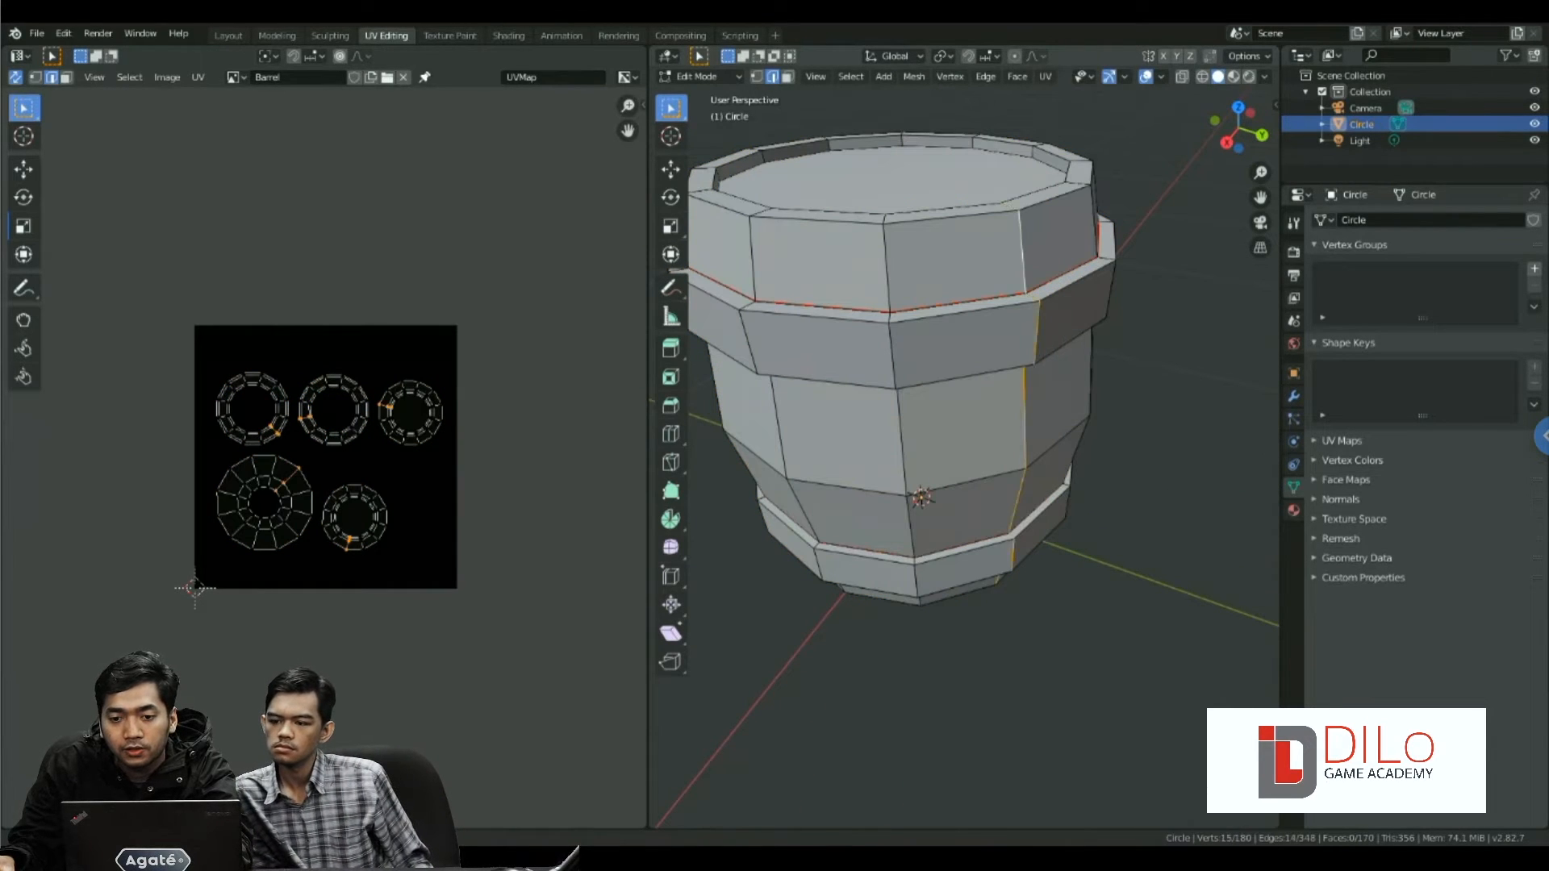
mouse_move(1021, 266)
middle_down()
mouse_move(1016, 383)
mouse_move(1018, 274)
middle_up()
scroll(1017, 383, down, 2)
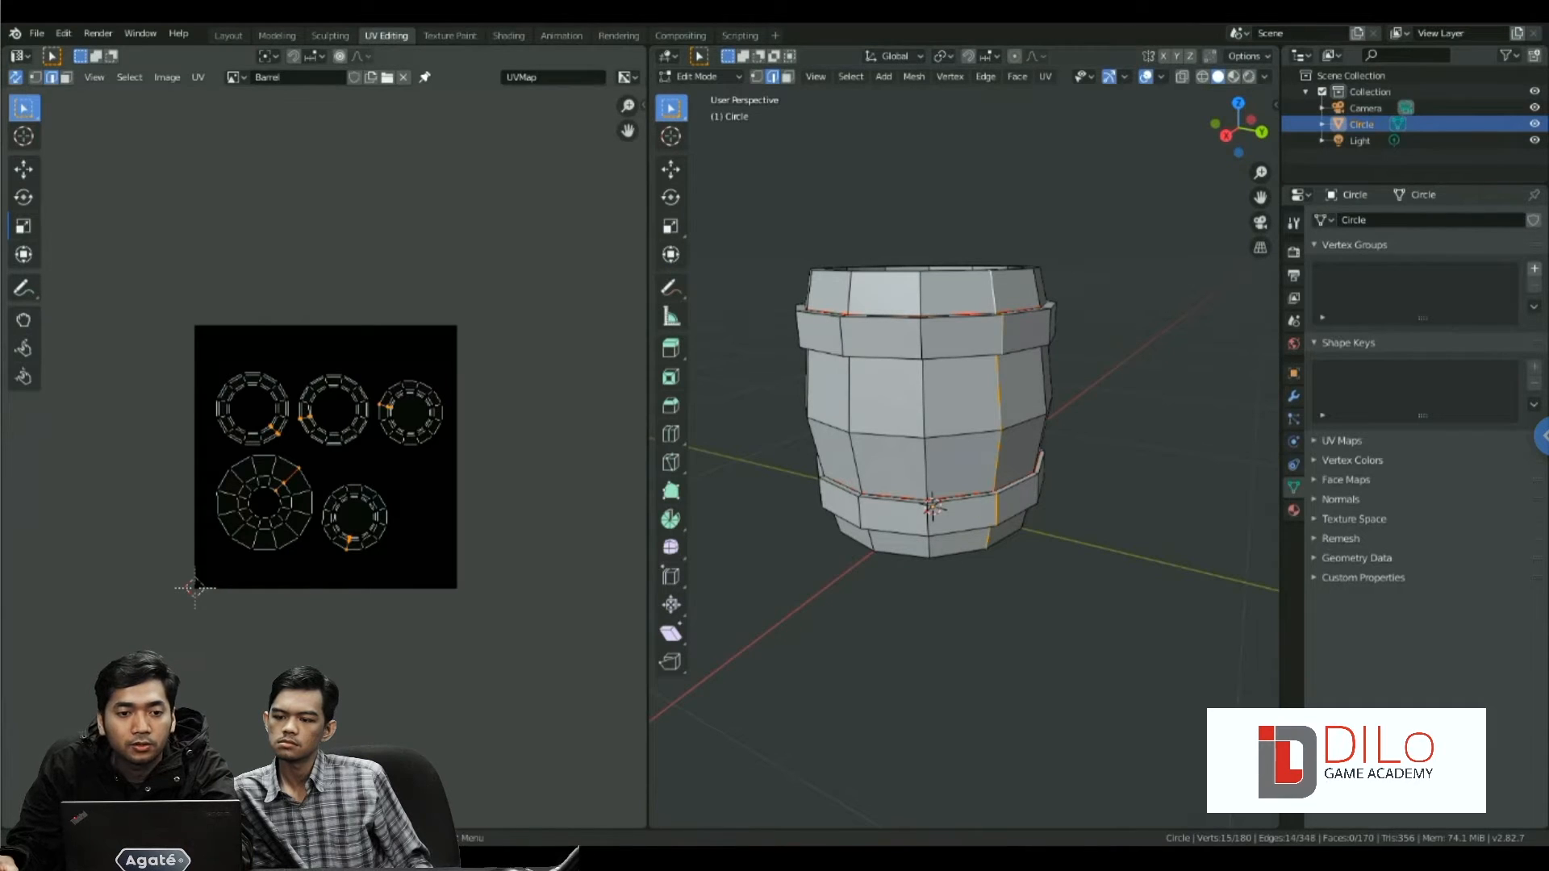
- Select the whole barrel mesh and change the Barrel image's generated type to UV Grid
click(236, 77)
click(235, 77)
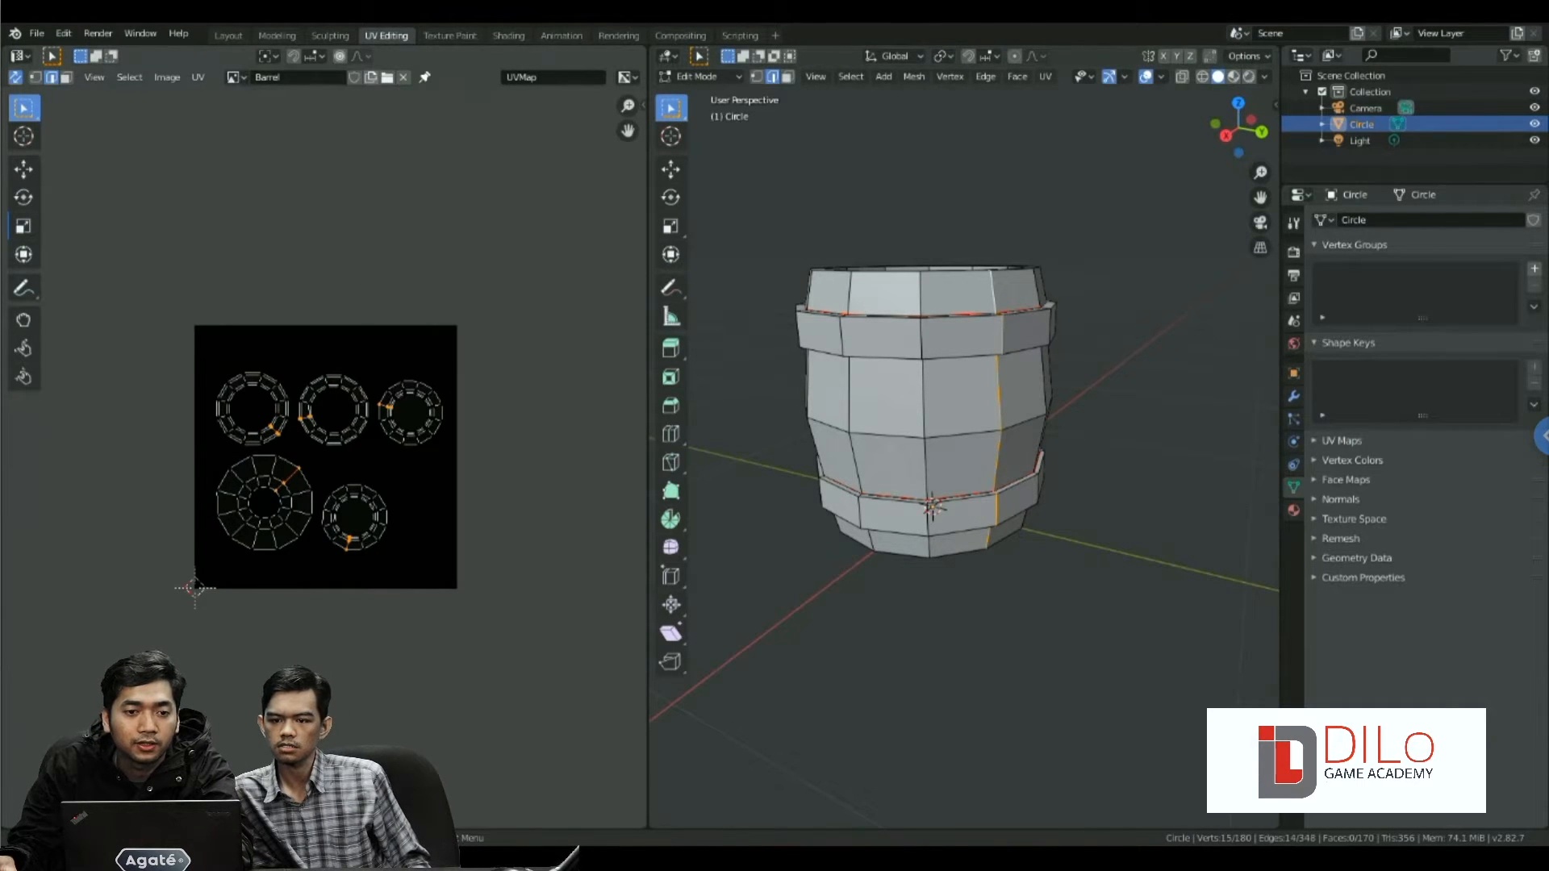
key(a)
key(a)
key(n)
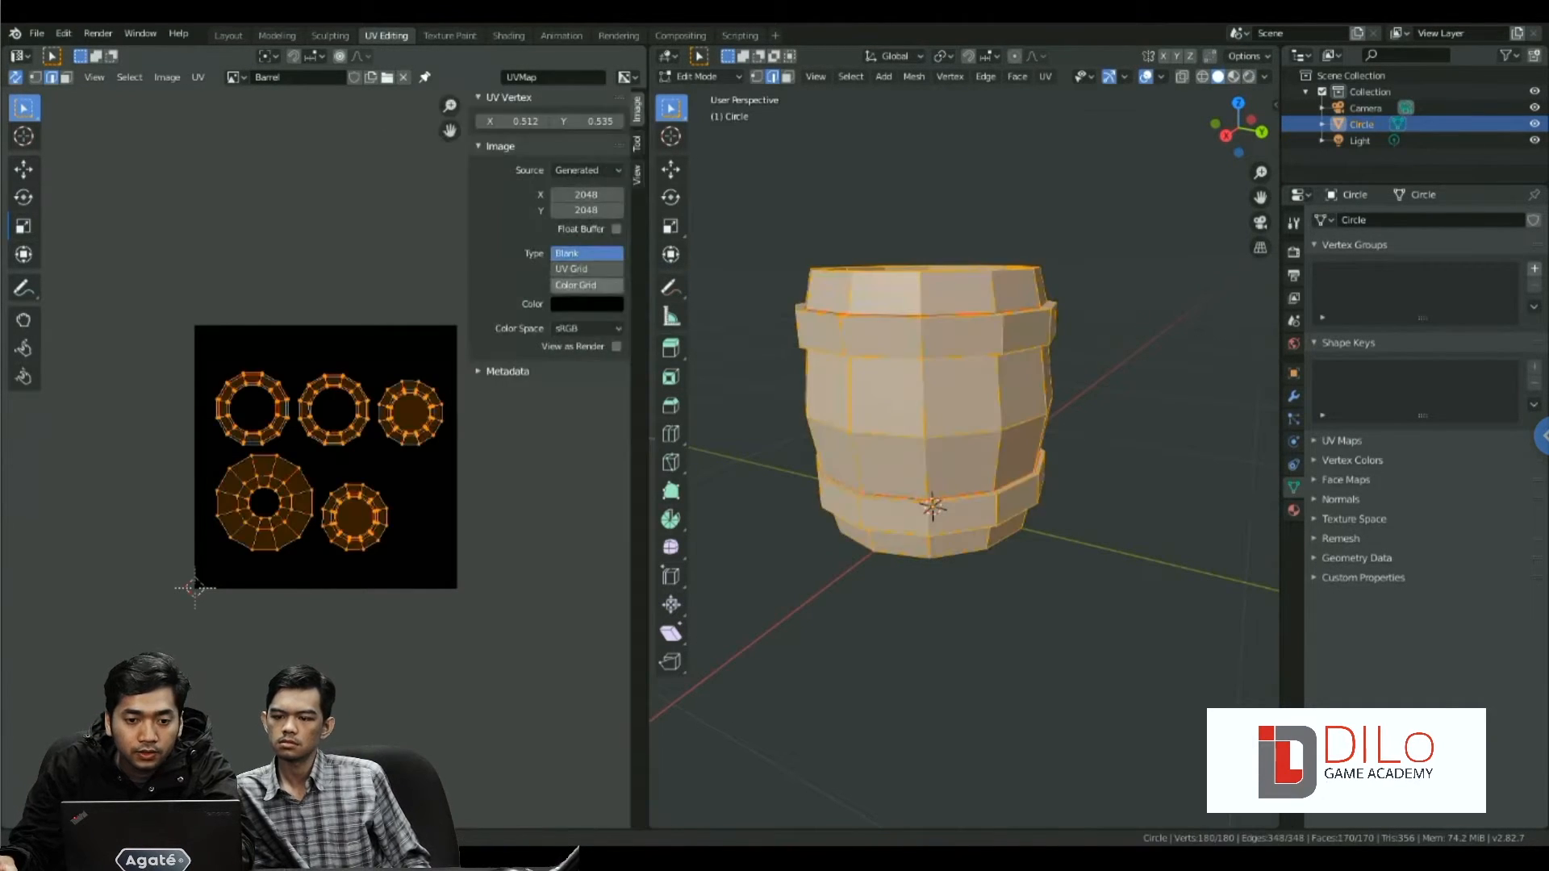
click(587, 268)
- Link the Barrel image texture to the material's Base Color and show the barrel in Material Preview shading
click(1293, 510)
click(1419, 289)
click(1532, 475)
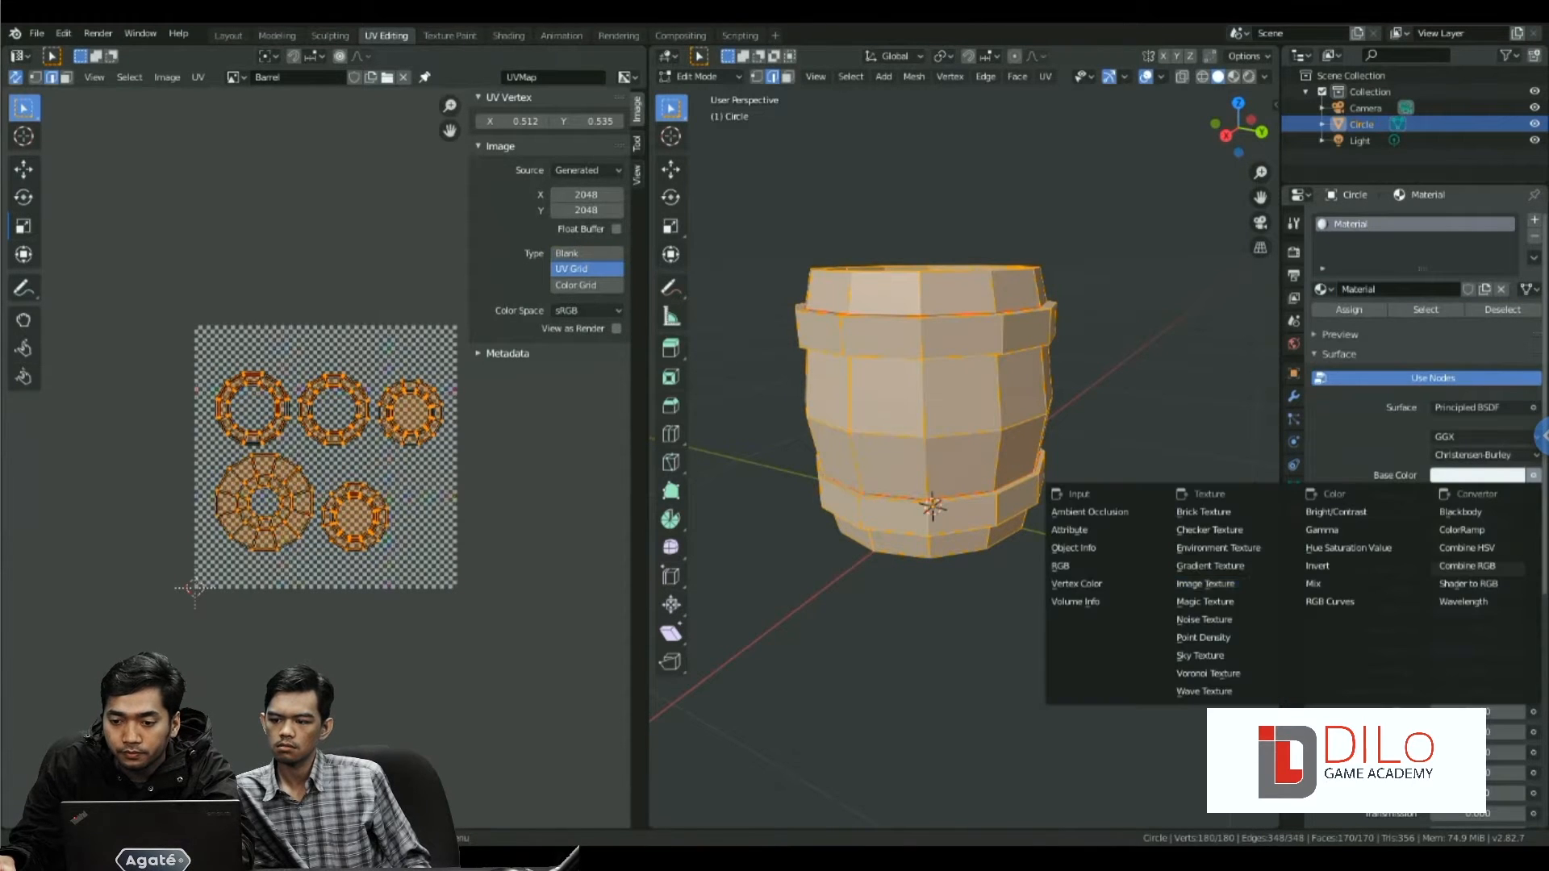
click(1234, 583)
click(1442, 496)
click(1355, 520)
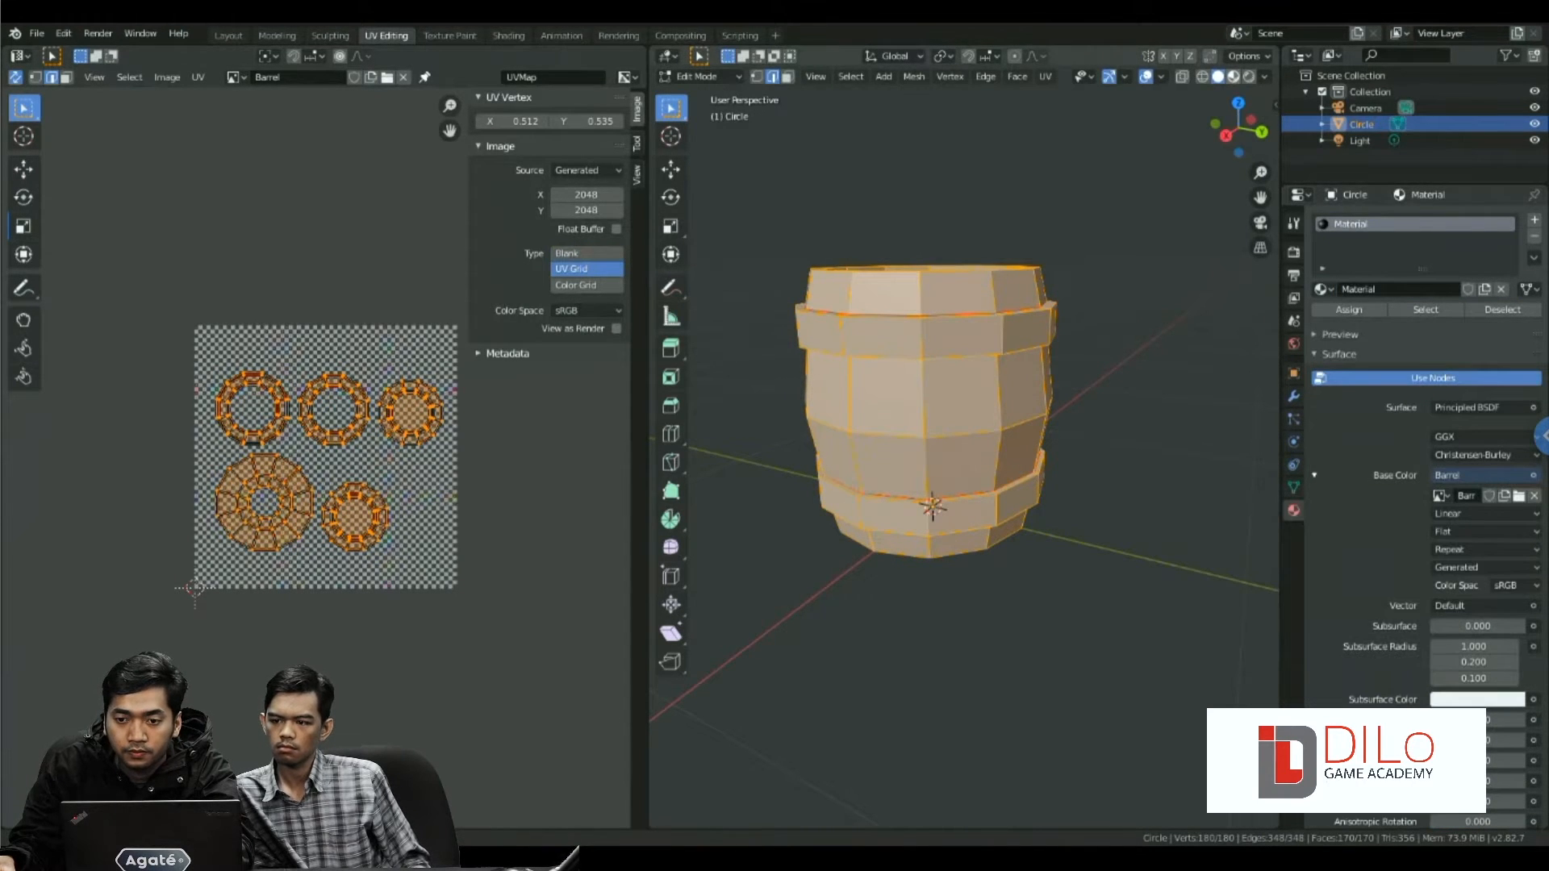
click(1234, 77)
- Inspect the checker pattern around the barrel's sides and lid in Object Mode
middle_drag(1129, 242, 1190, 294)
key(Tab)
middle_drag(927, 403, 1113, 367)
scroll(1113, 367, up, 2)
middle_drag(959, 452, 927, 541)
middle_drag(927, 420, 1032, 573)
scroll(939, 565, up, 3)
middle_drag(960, 452, 1008, 524)
- In Edit Mode, select a vertical edge loop down the barrel's side and mark it as a seam
key(Tab)
click(1043, 413)
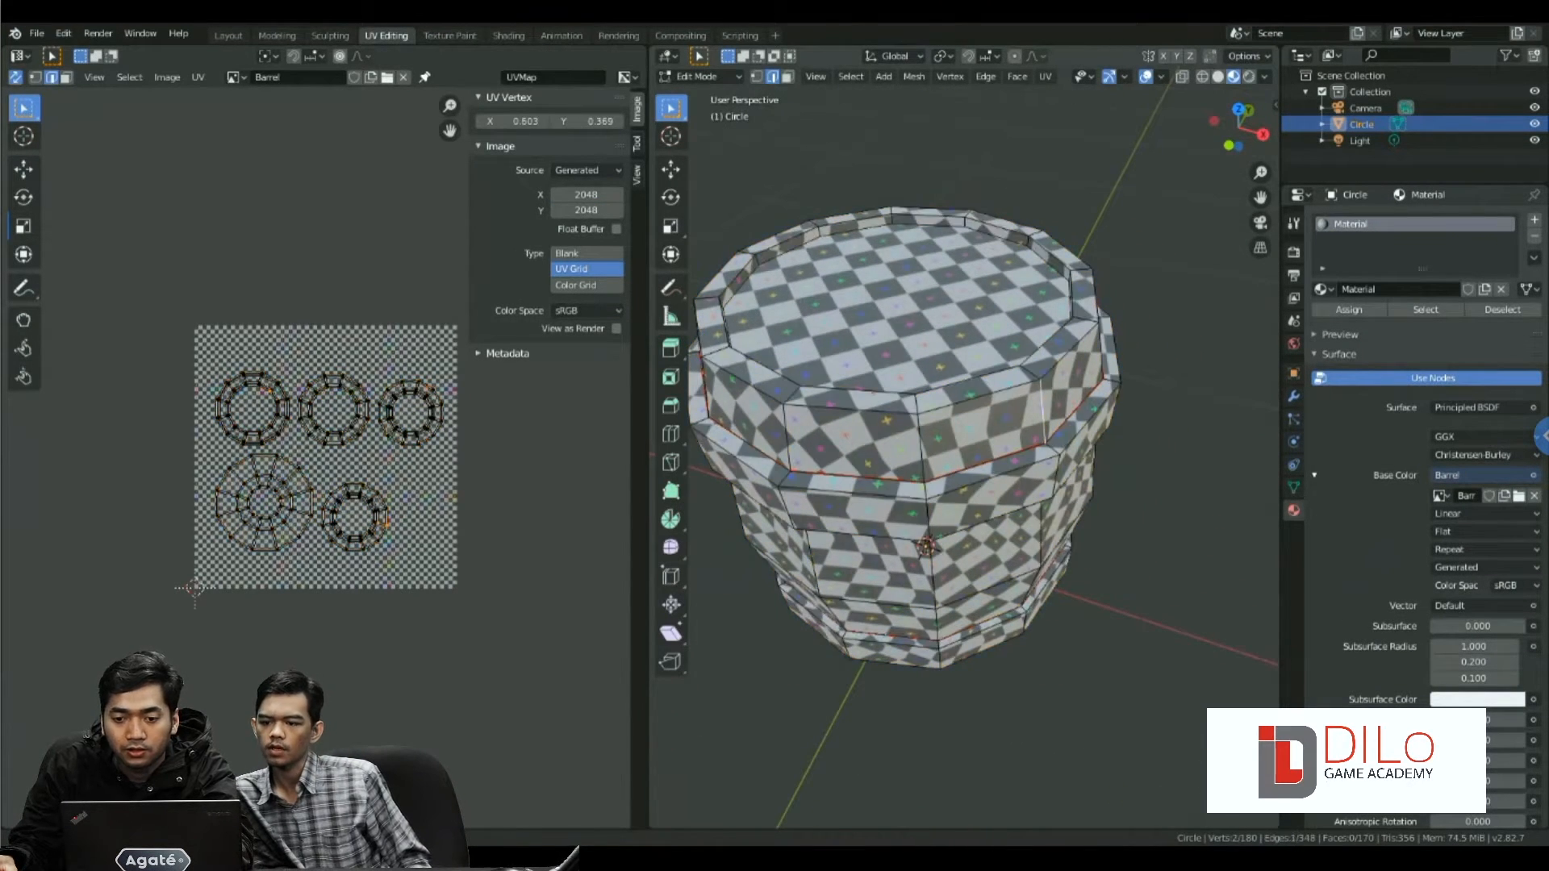
middle_drag(1043, 413, 952, 367)
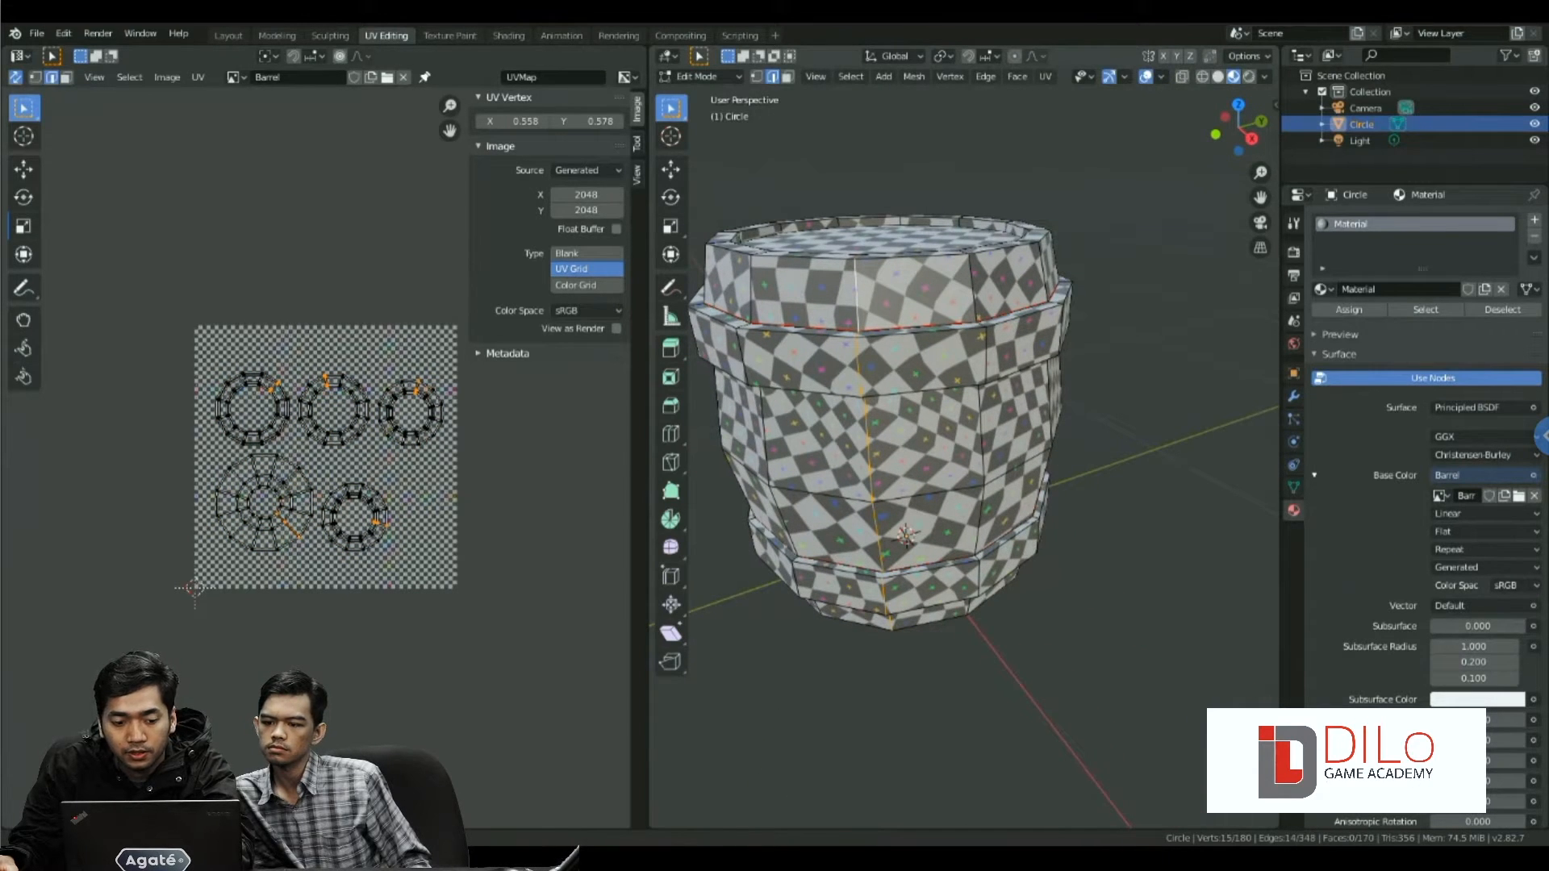
key(e)
key(Escape)
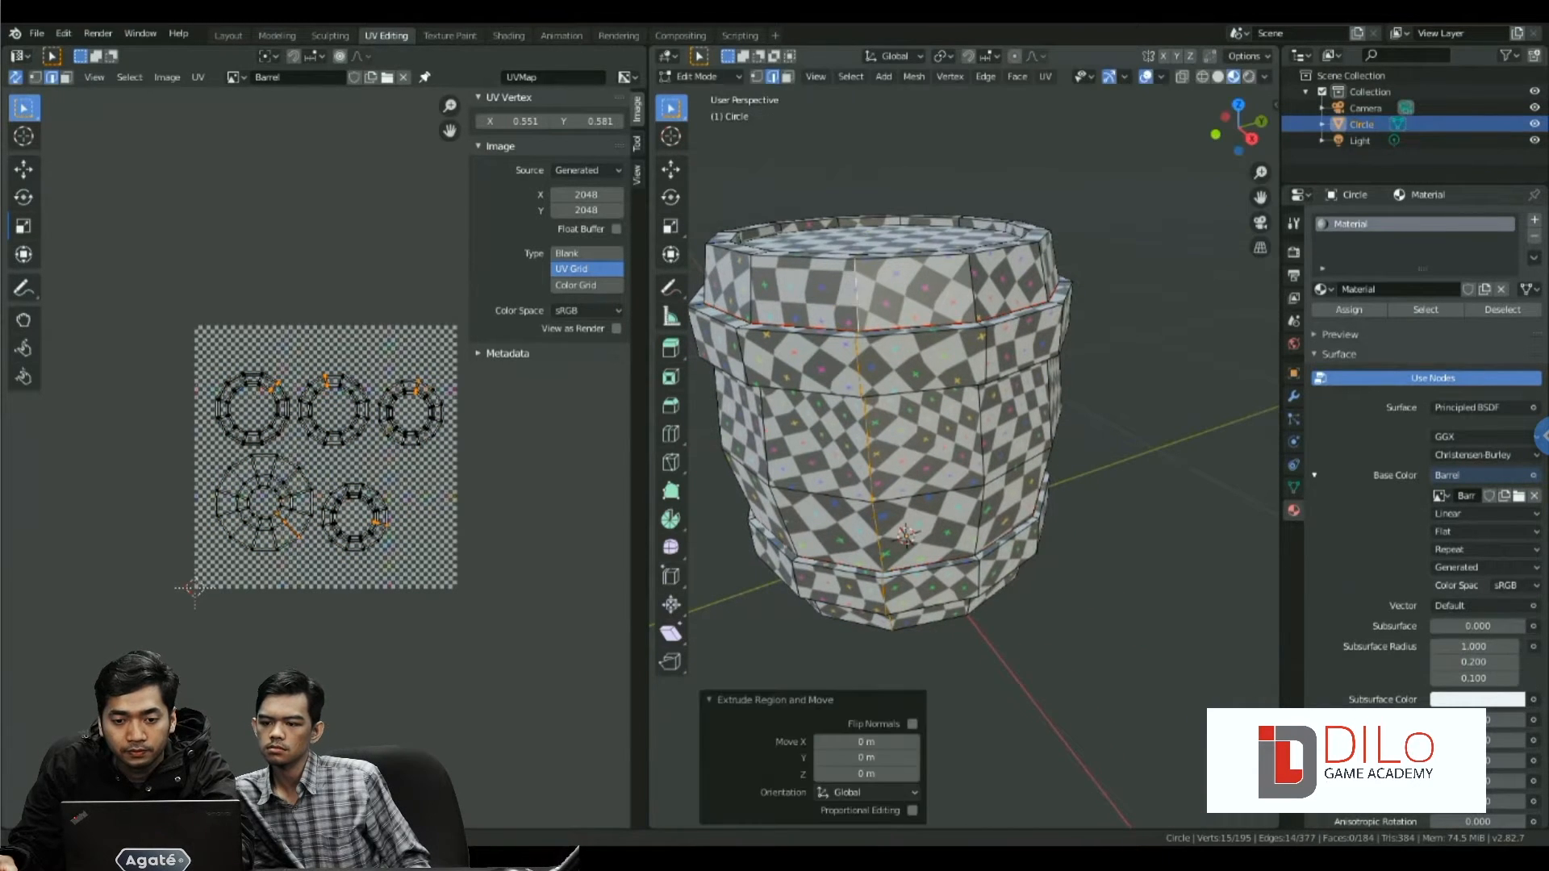
middle_drag(857, 295, 905, 315)
key(ctrl+e)
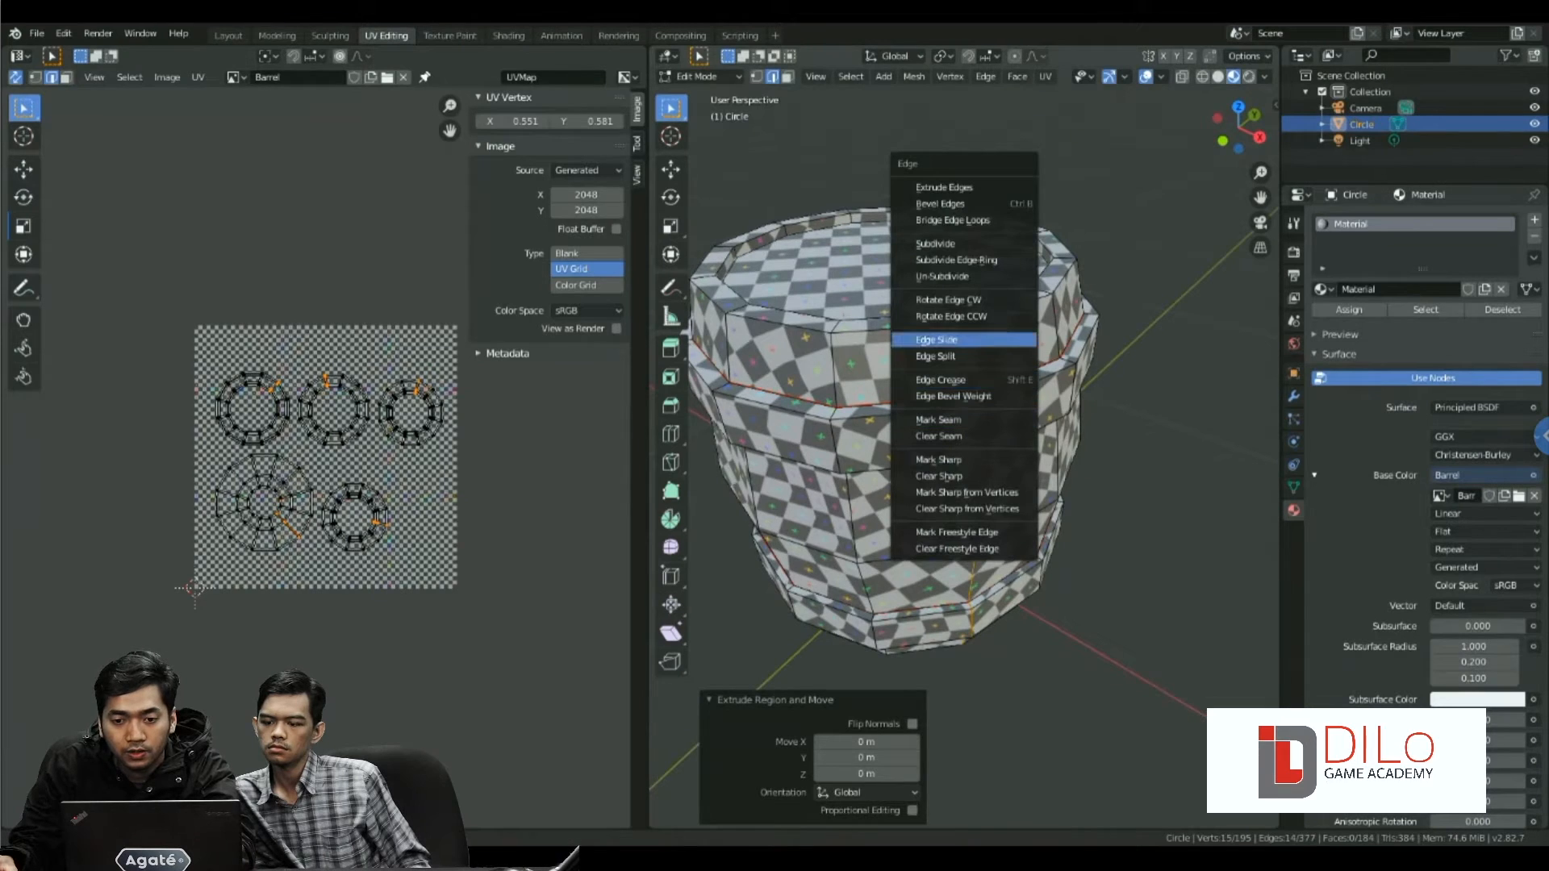
key(Return)
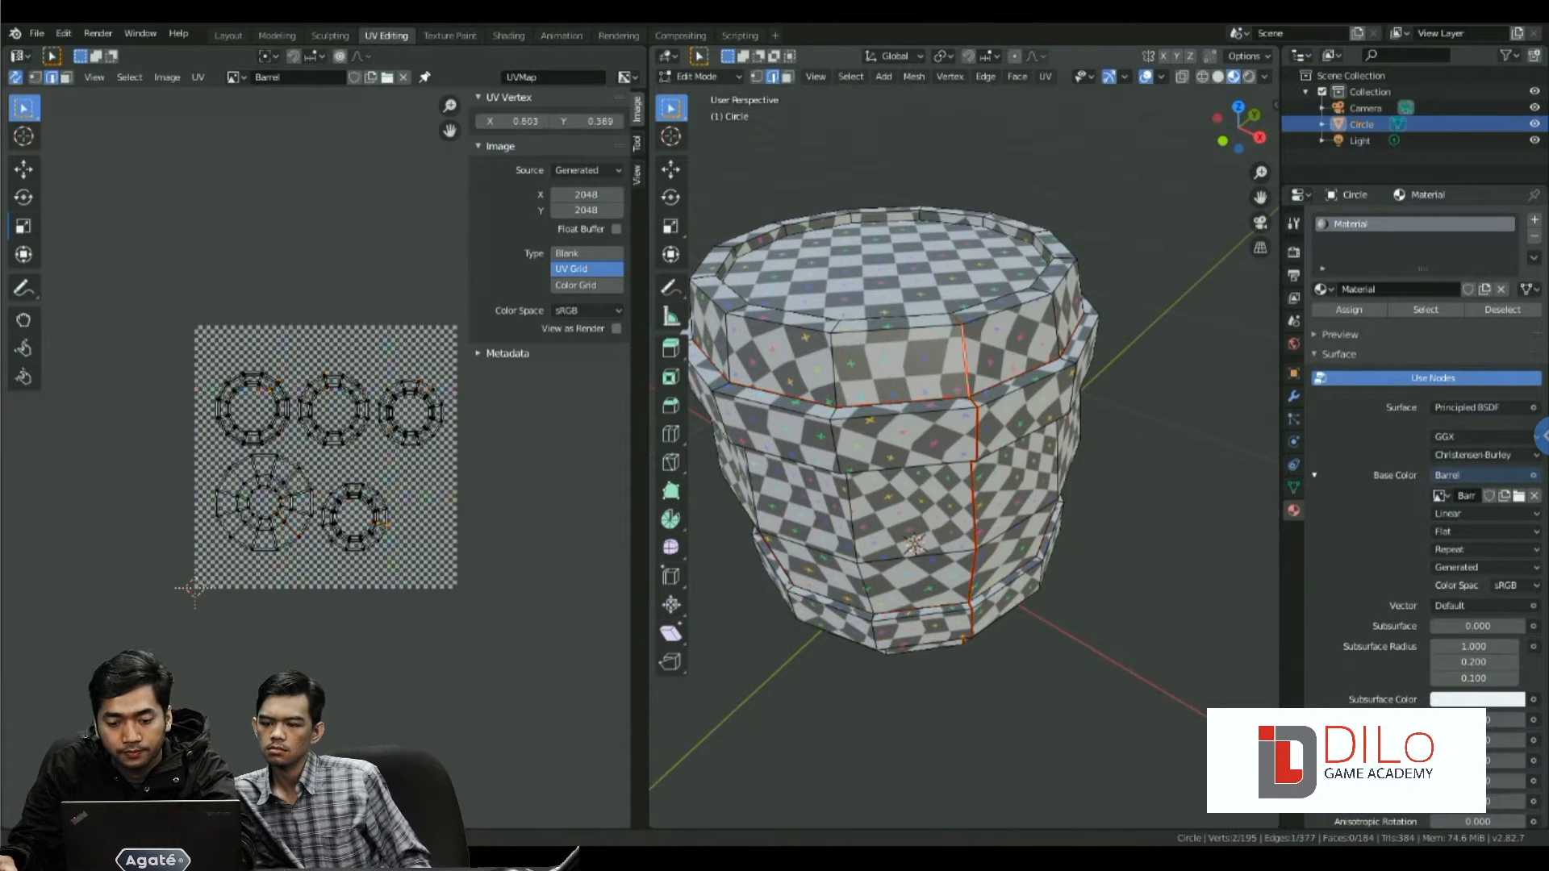
- Select the entire barrel and unwrap it using the new seam
key(l)
key(u)
key(Return)
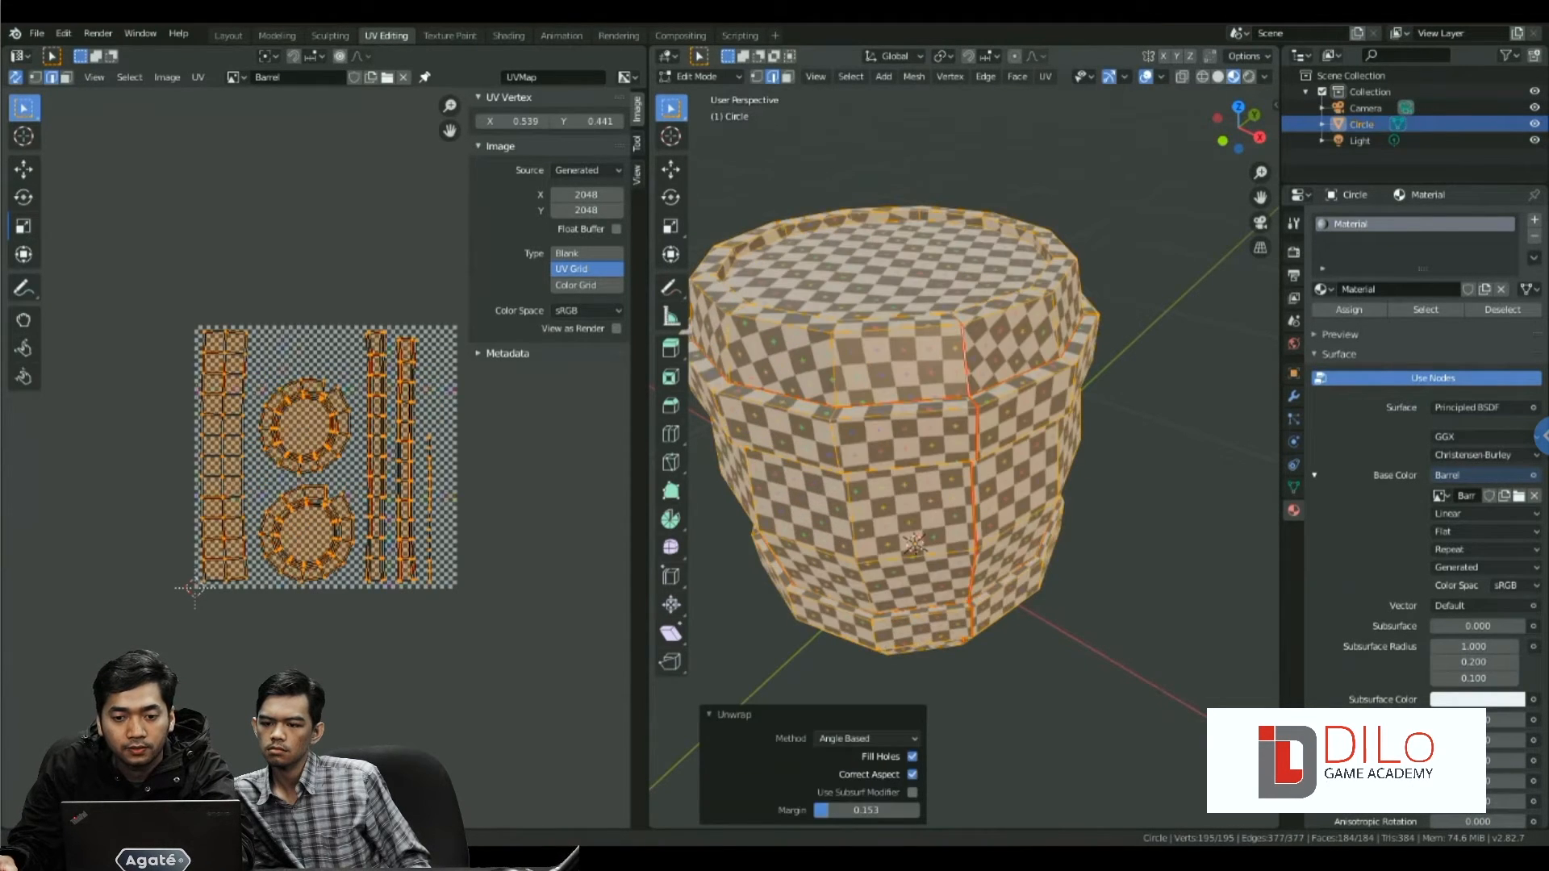
- Check the unwrapped checker pattern all around the barrel in Object Mode
scroll(964, 419, down, 2)
key(Tab)
middle_drag(964, 420, 665, 388)
scroll(1093, 363, up, 2)
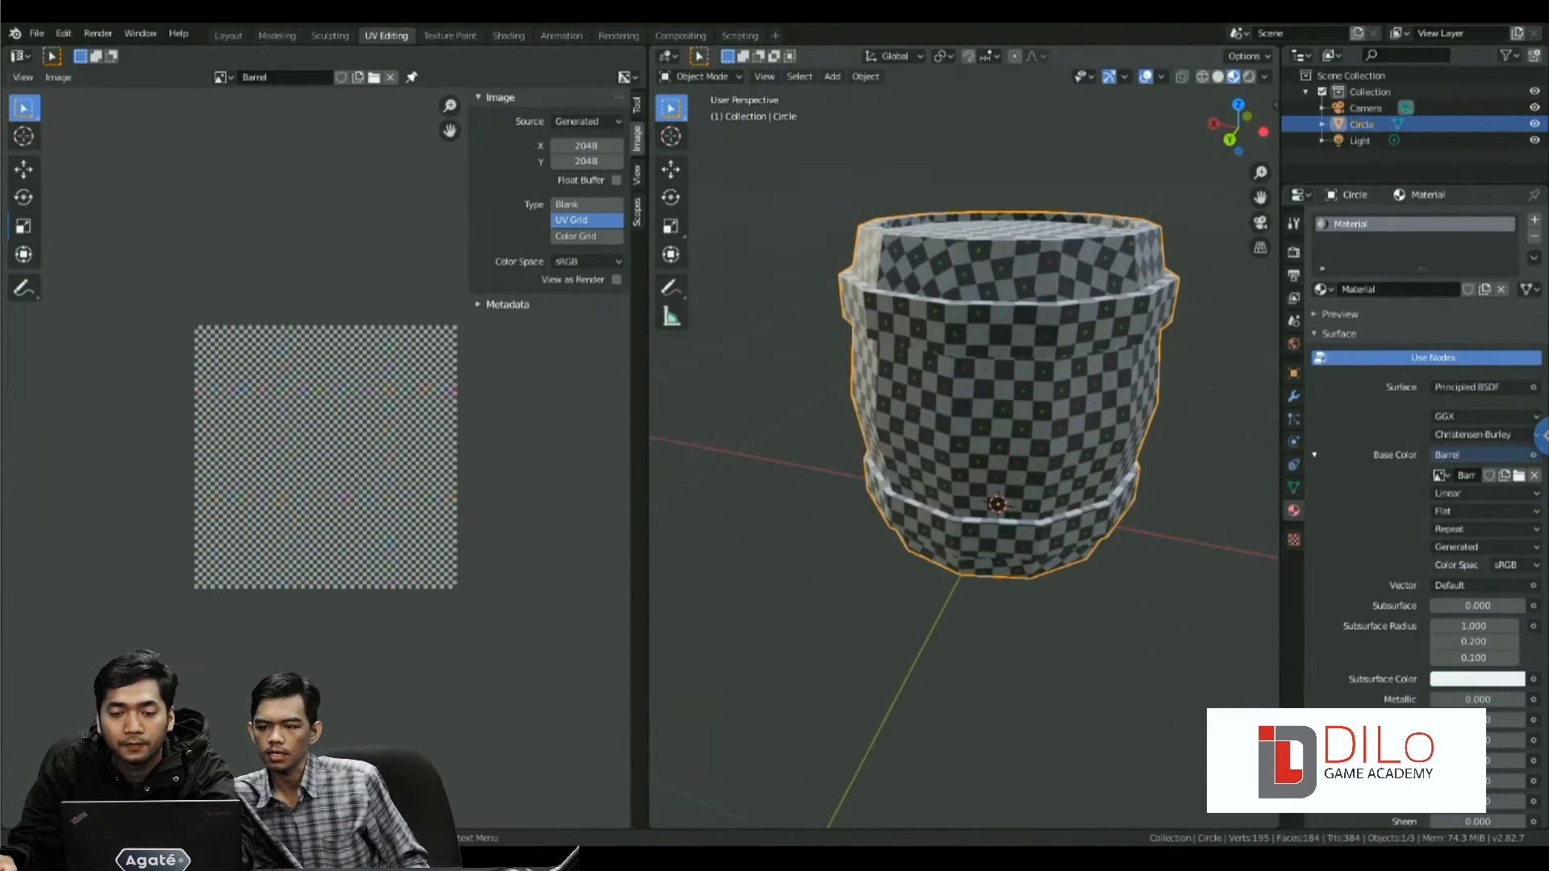
middle_drag(665, 389, 670, 452)
scroll(657, 436, down, 2)
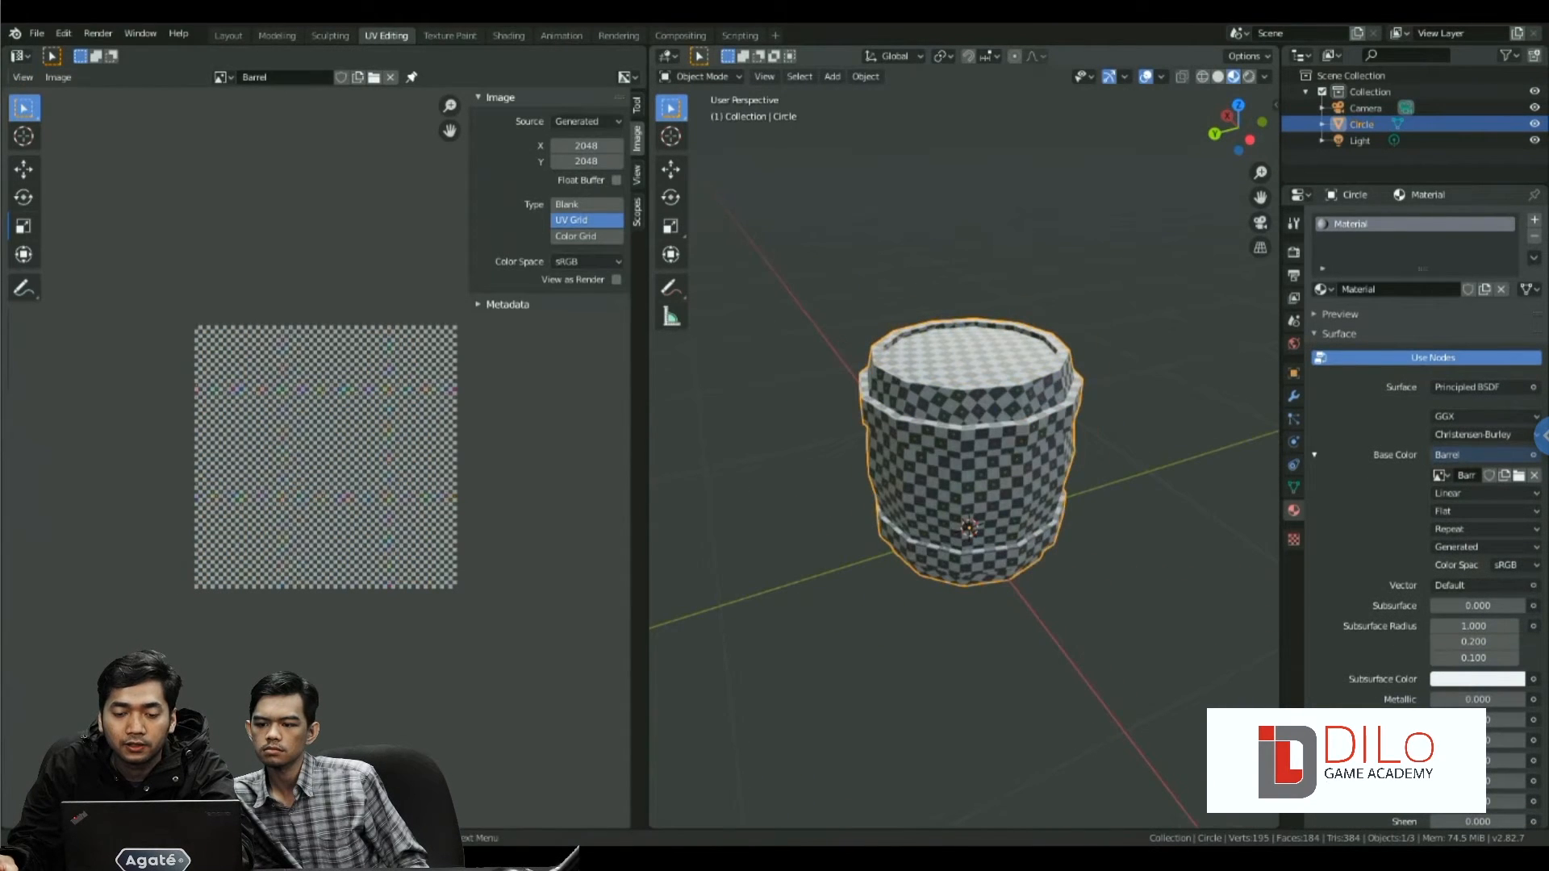
scroll(963, 451, up, 3)
middle_drag(964, 452, 835, 443)
scroll(835, 444, down, 2)
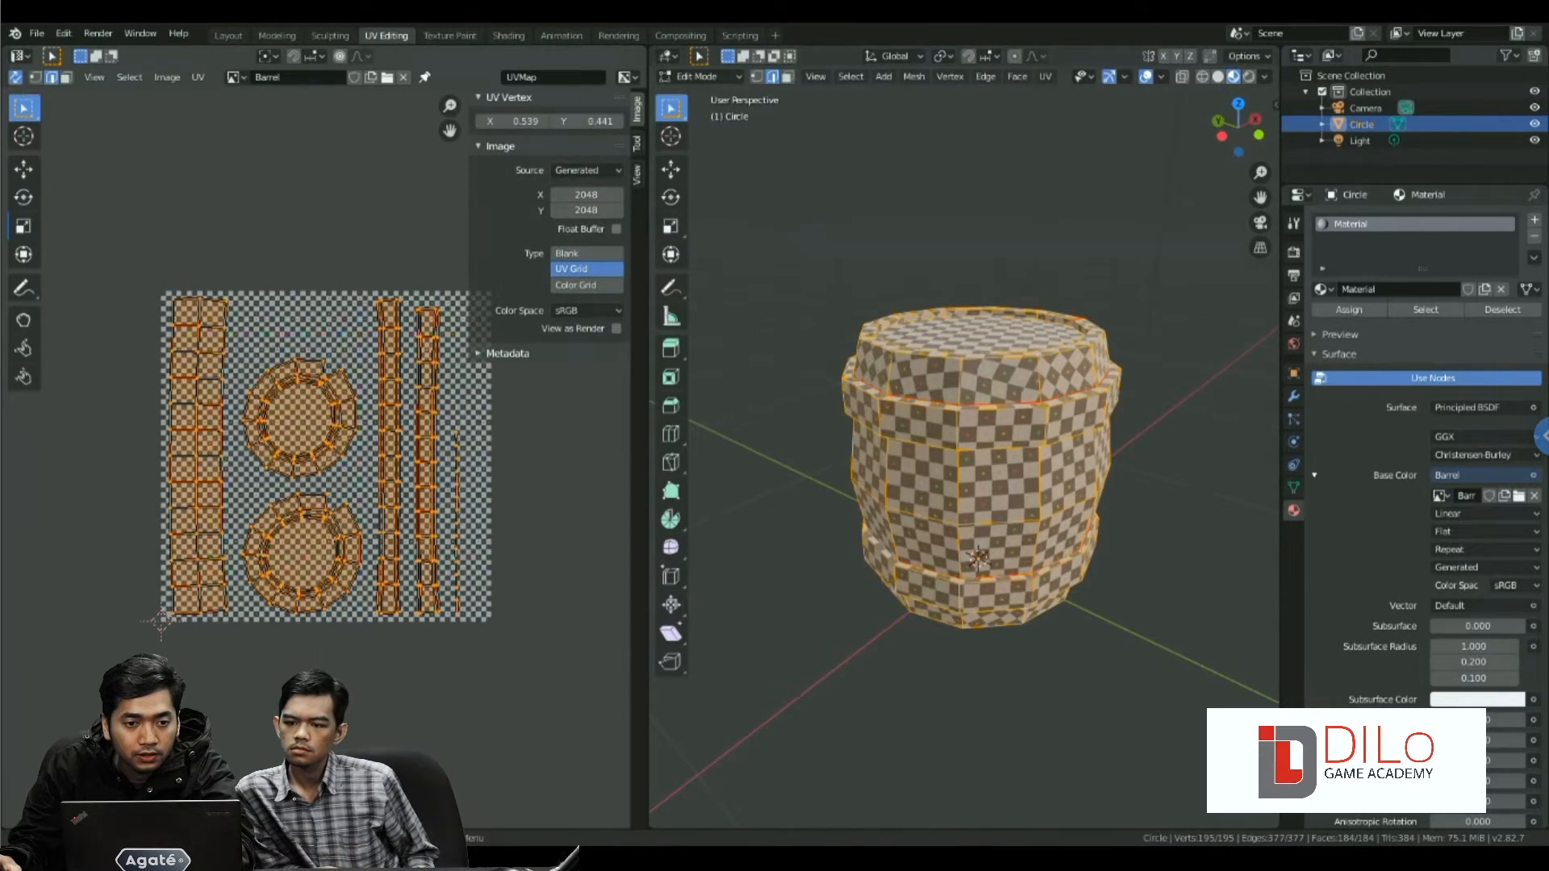
- Apply Average Islands Scale to the barrel's UVs, try packing the islands, and select the whole mesh again
click(198, 76)
click(254, 337)
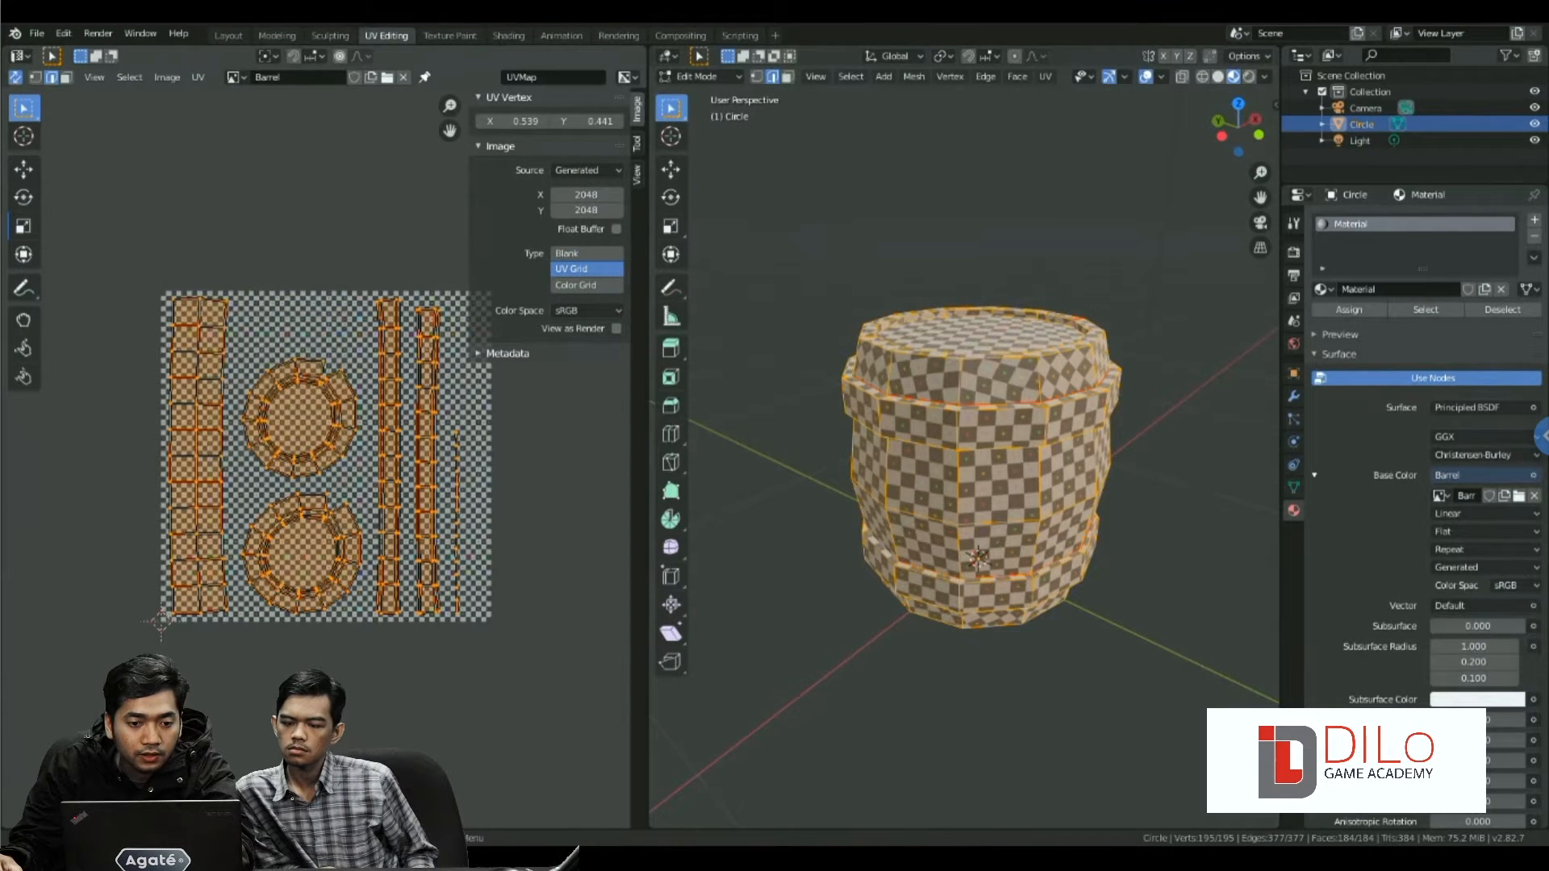
key(alt+a)
click(198, 77)
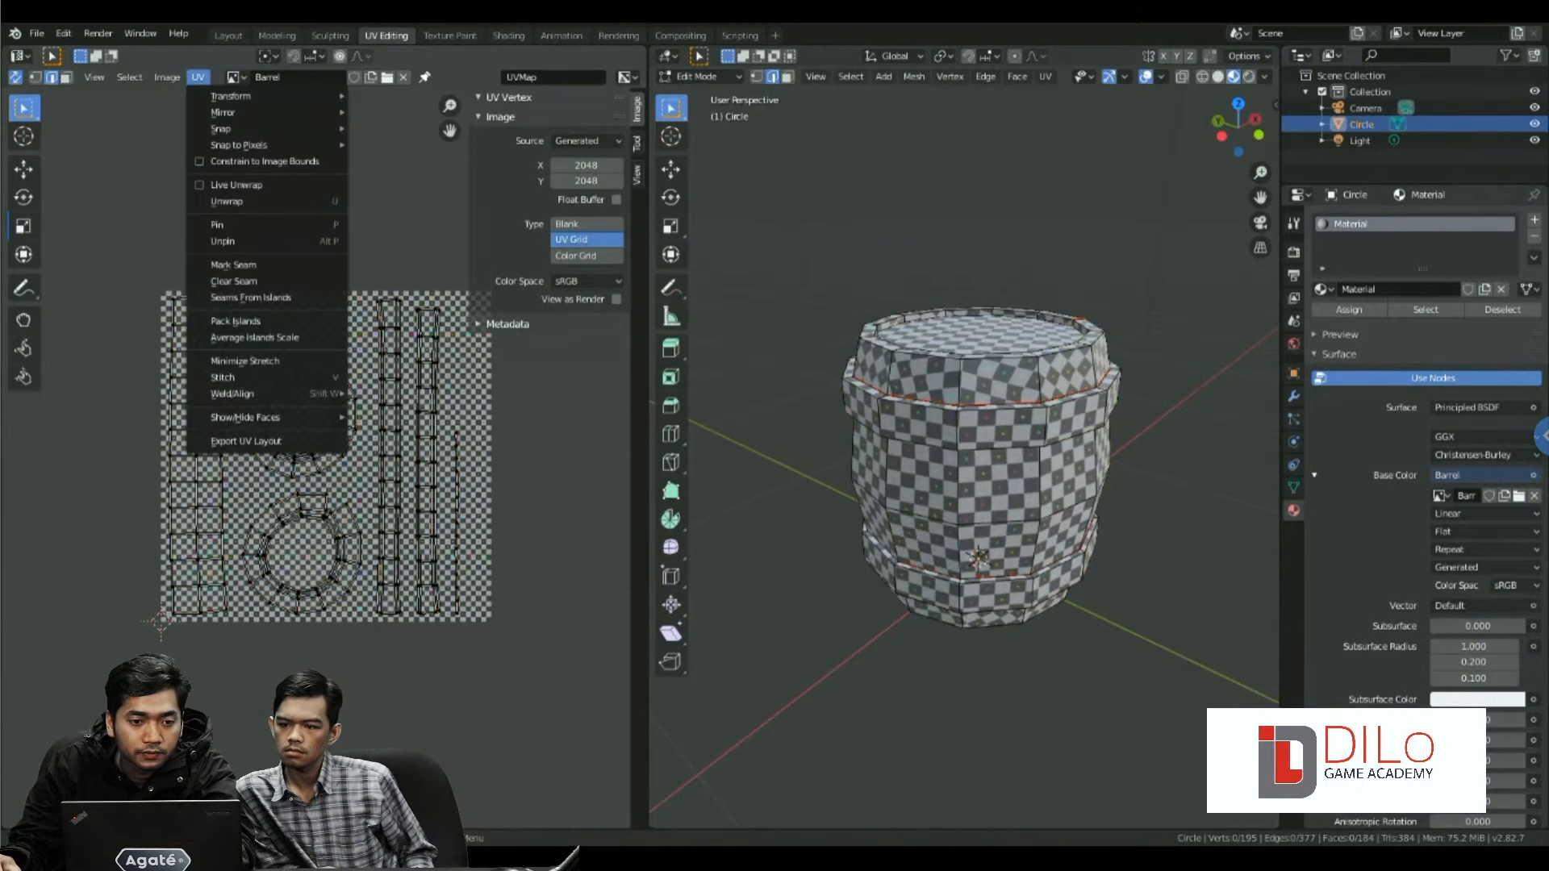
click(233, 321)
key(a)
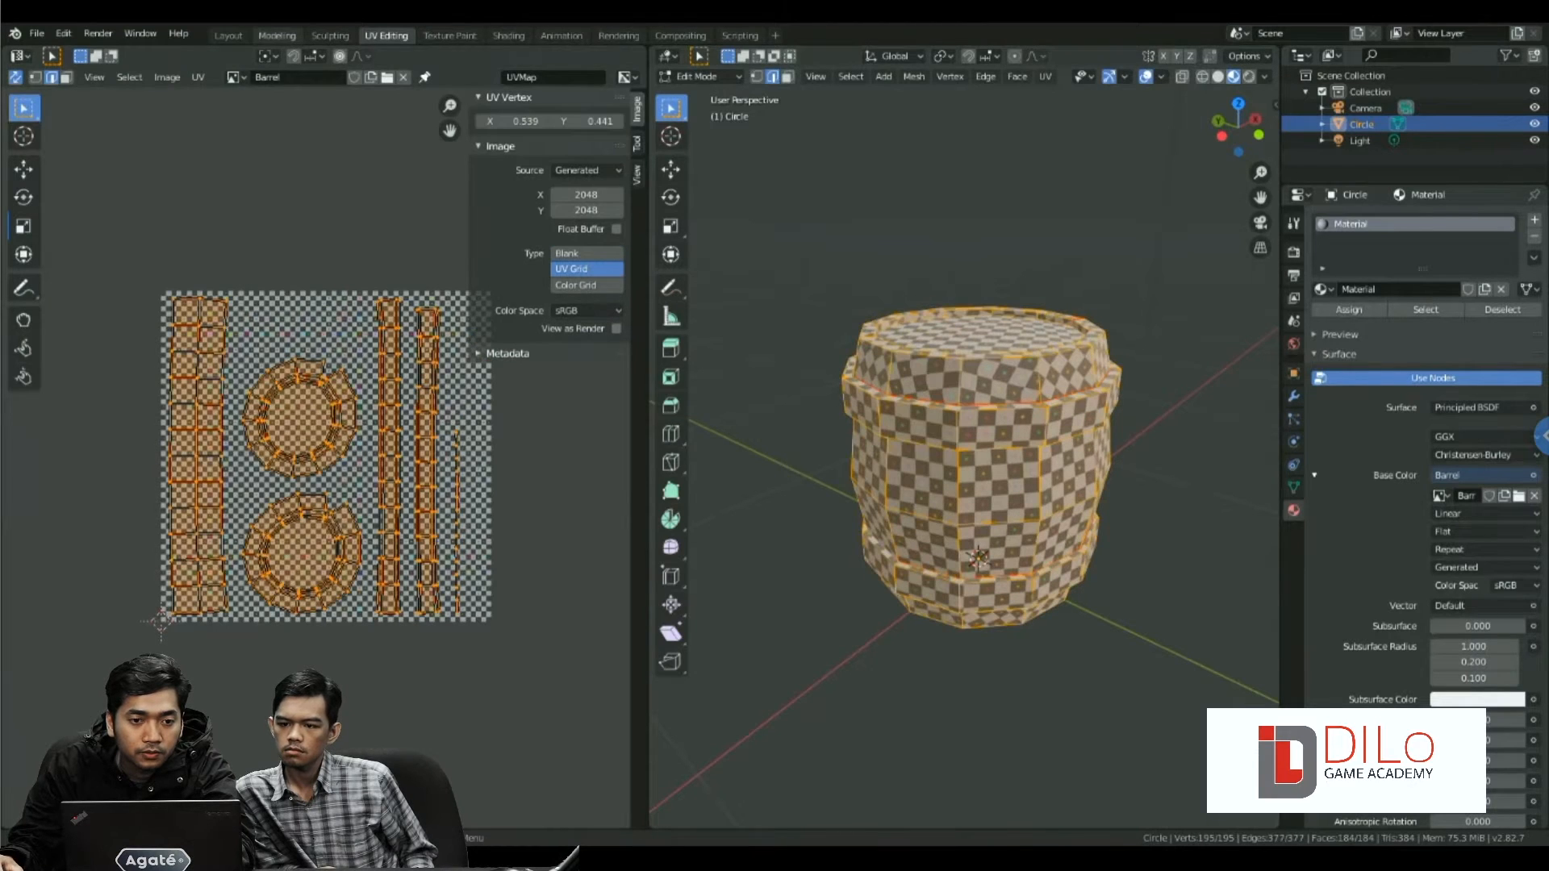
- Pack the barrel's UV islands and check the resulting checker pattern around the barrel in Object Mode
click(198, 76)
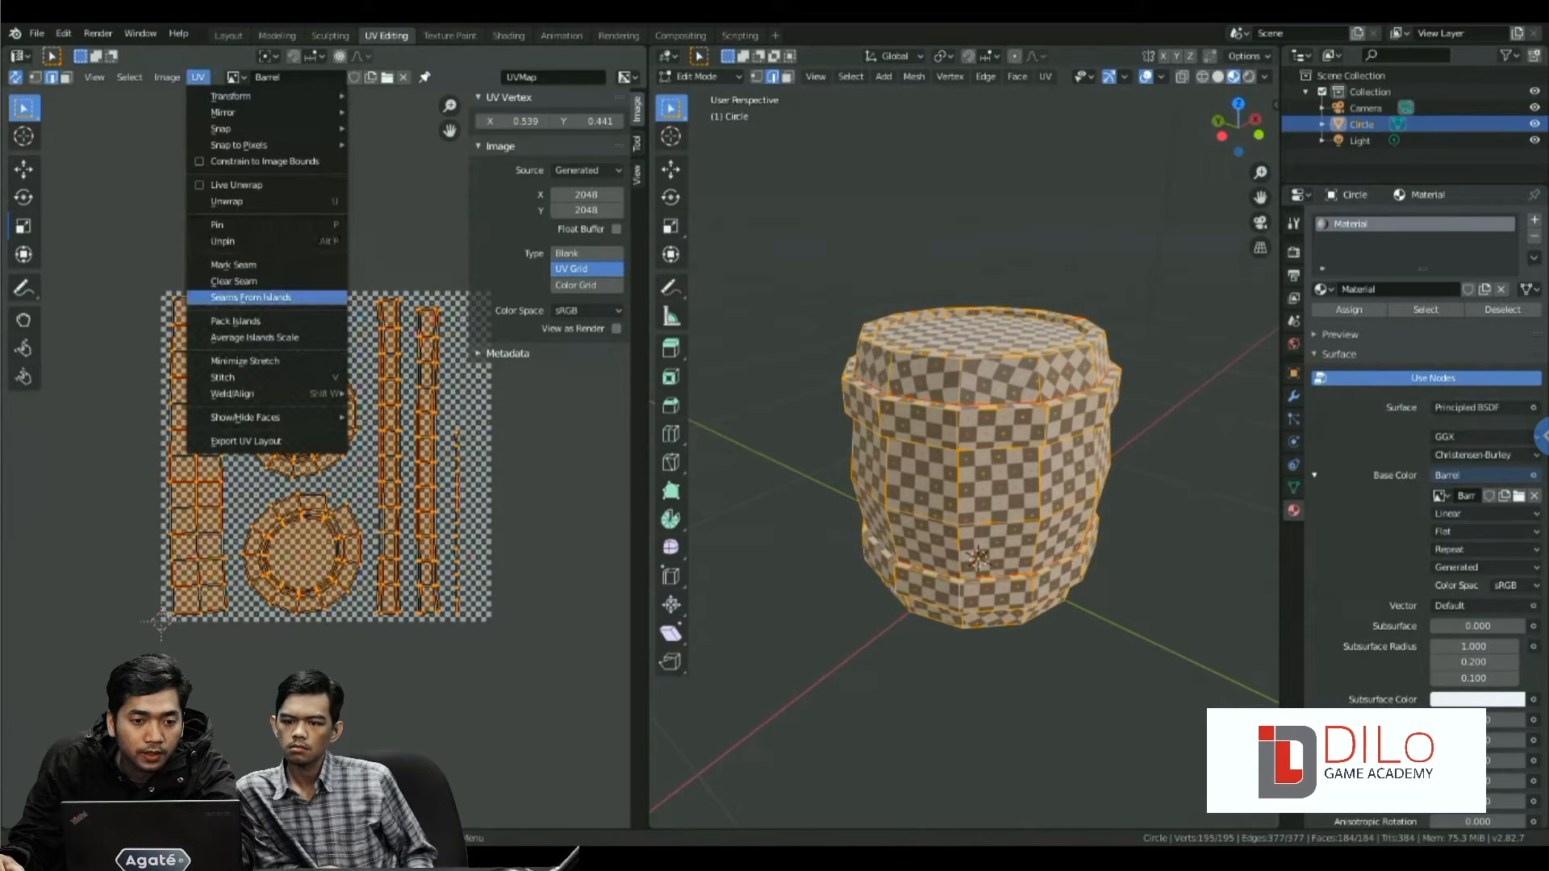
click(235, 321)
scroll(964, 460, down, 3)
key(Tab)
middle_drag(976, 484, 928, 492)
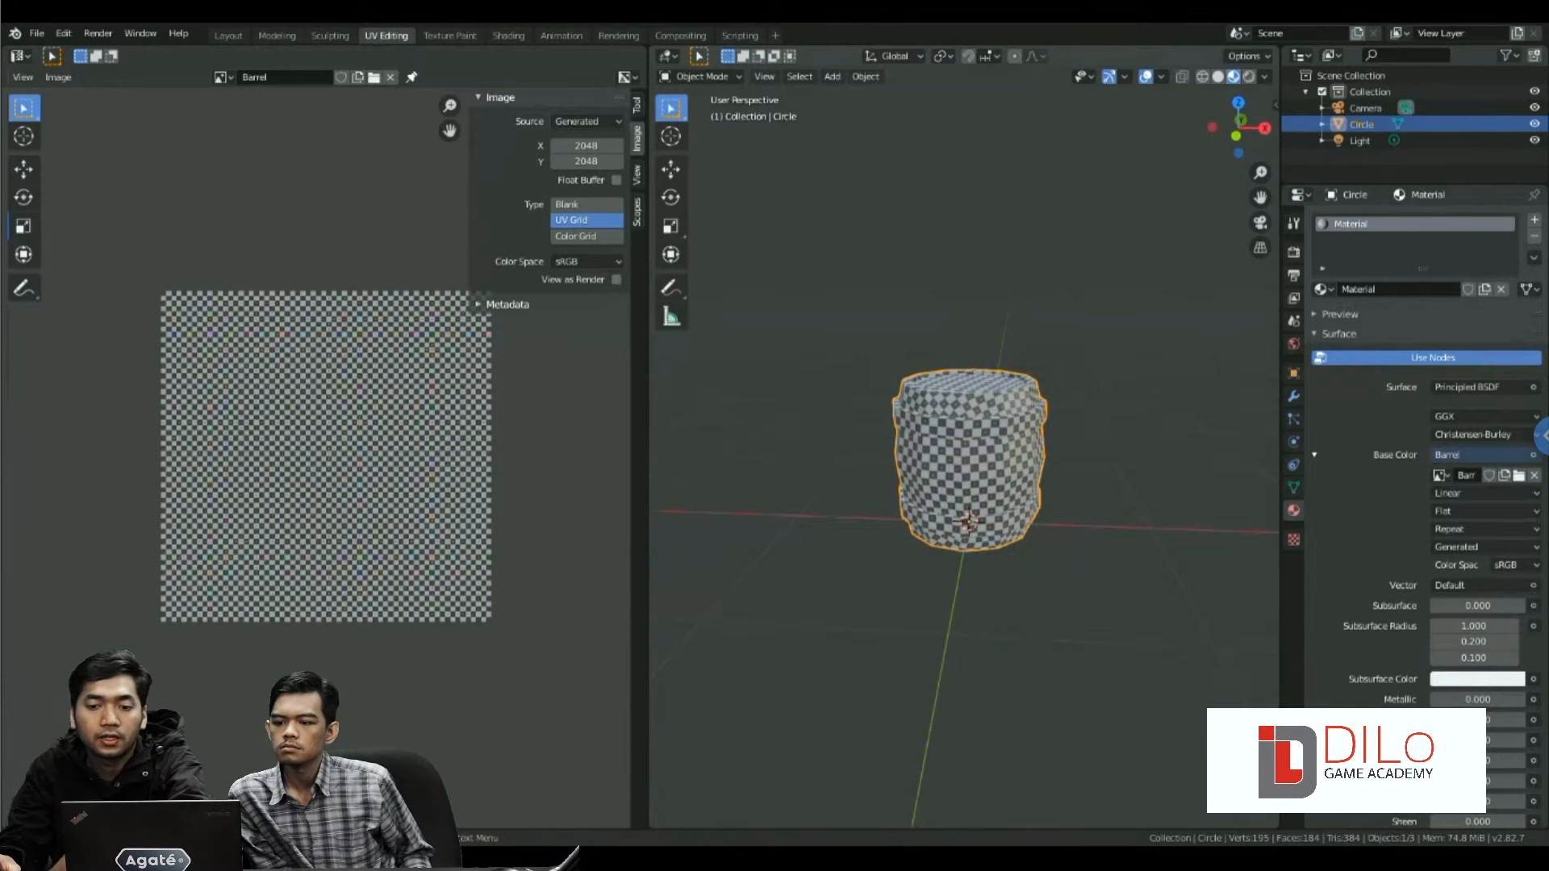
scroll(972, 484, up, 4)
middle_drag(964, 468, 956, 516)
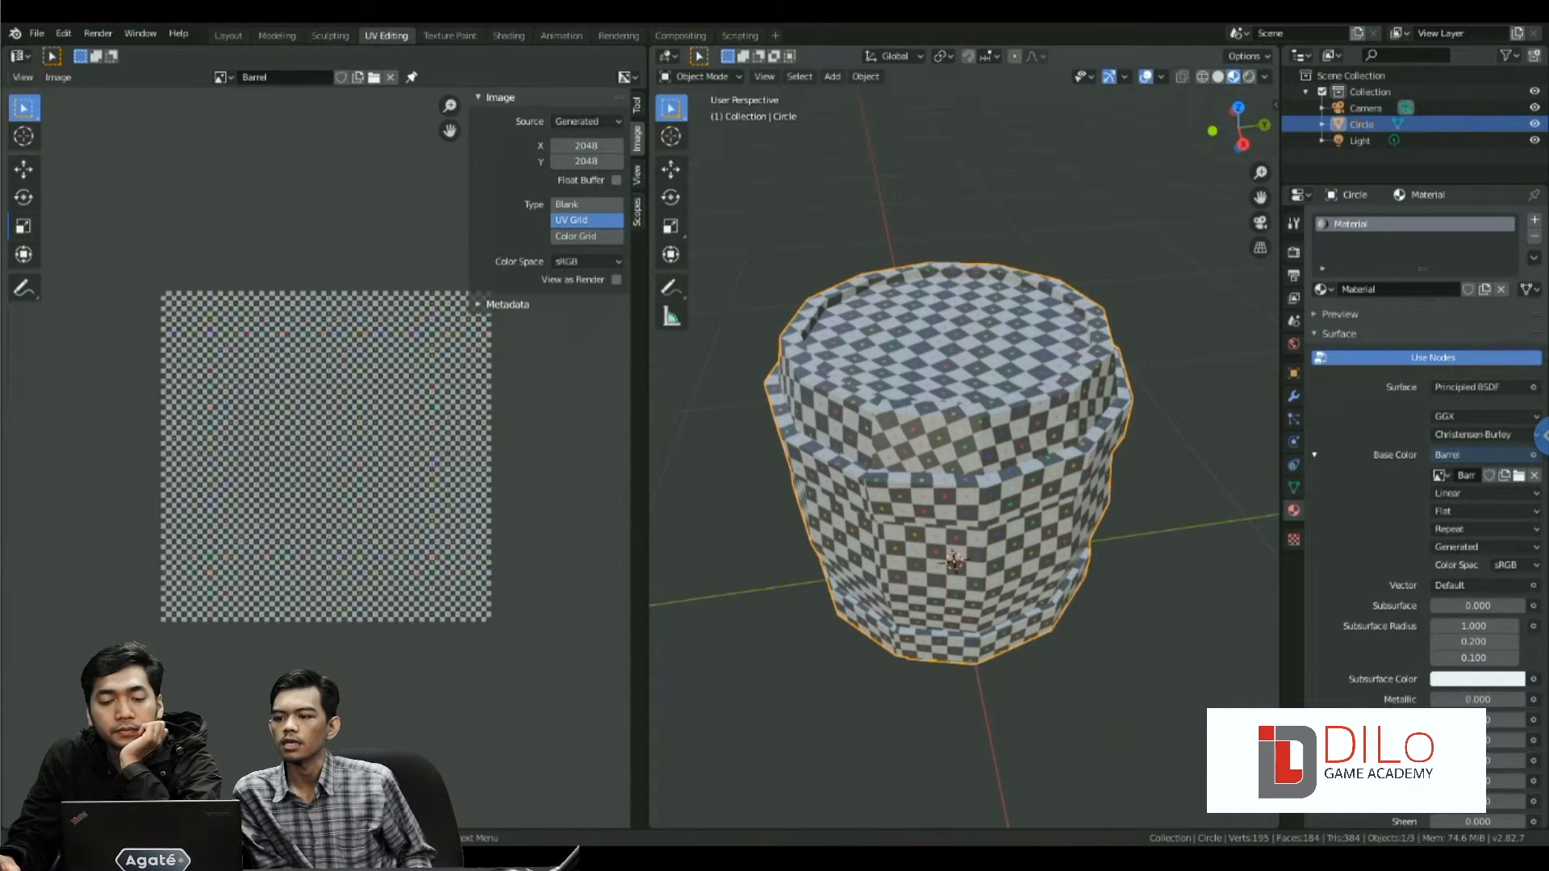
middle_drag(952, 484, 1081, 452)
- Open the BOHLAM light bulb file from the second student's UV Mapping folder inside chapter 4
key(ctrl+o)
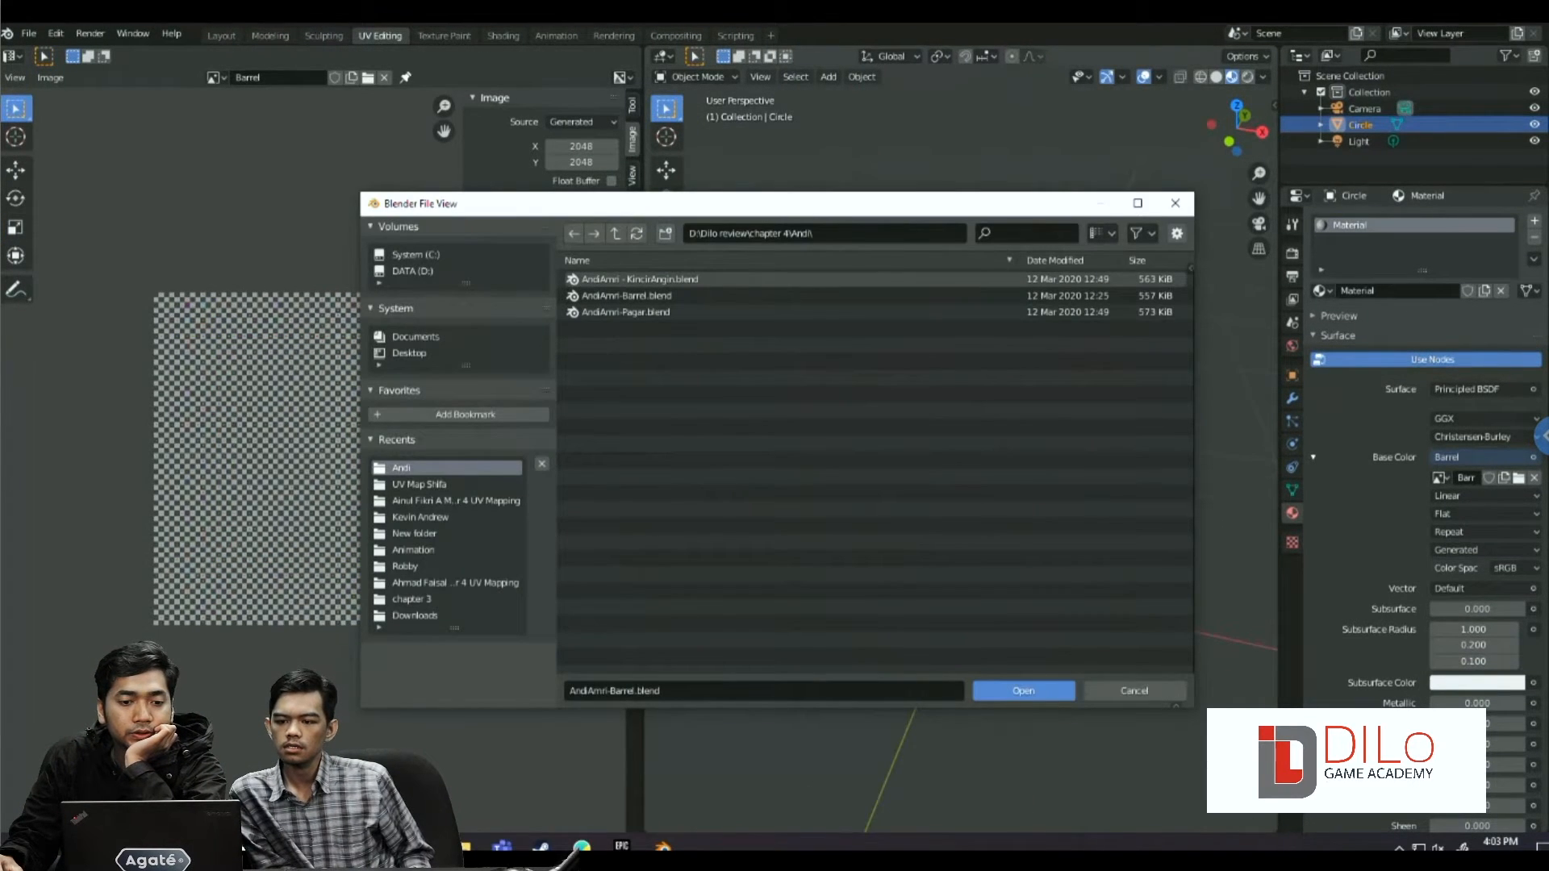
click(616, 233)
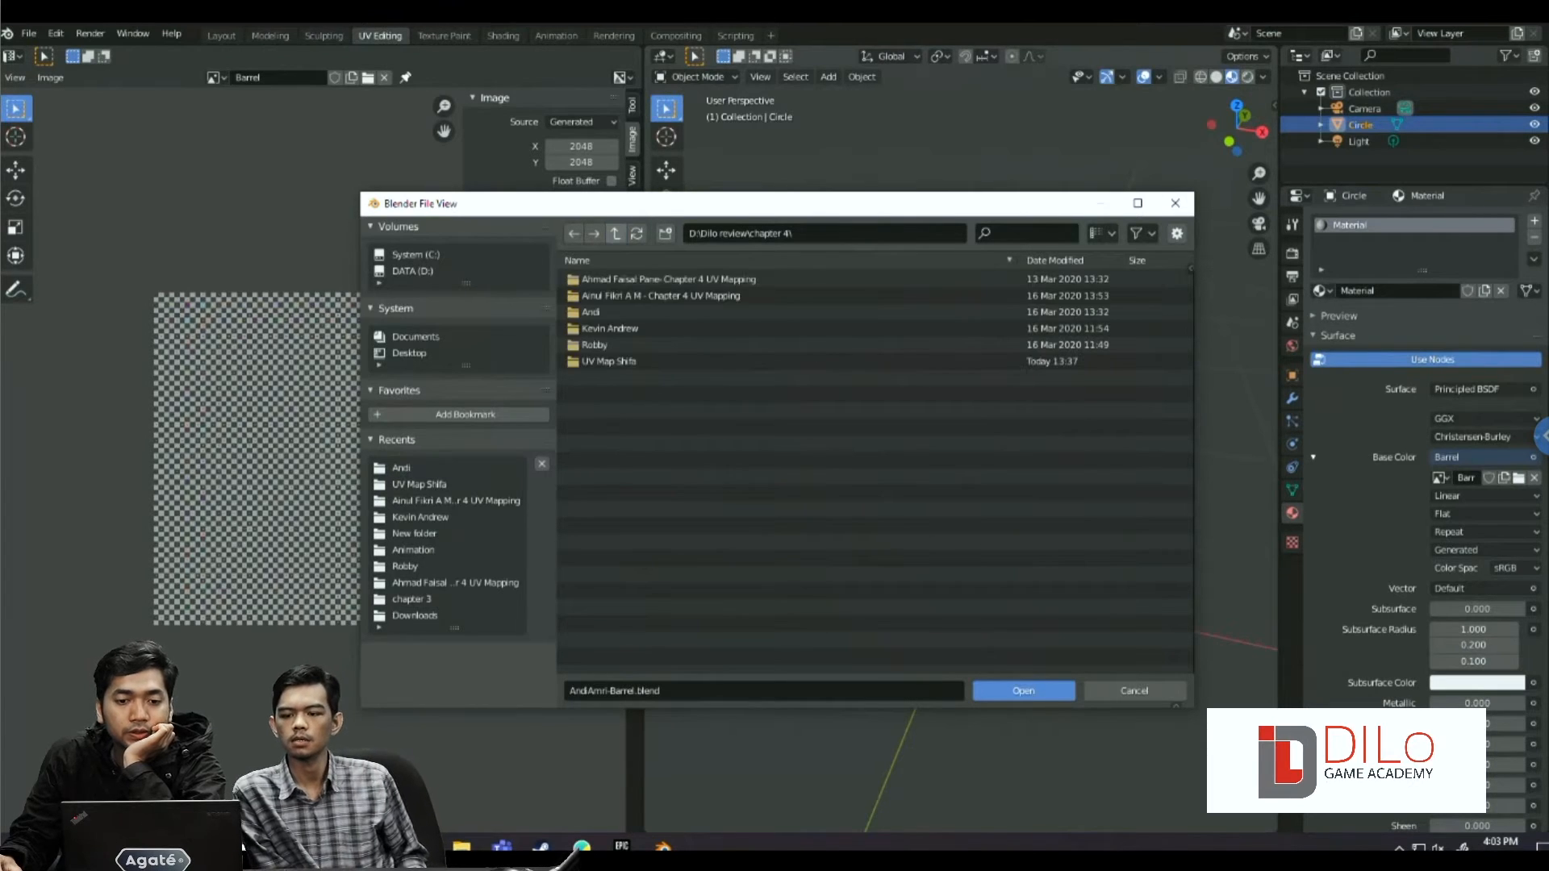
double_click(686, 295)
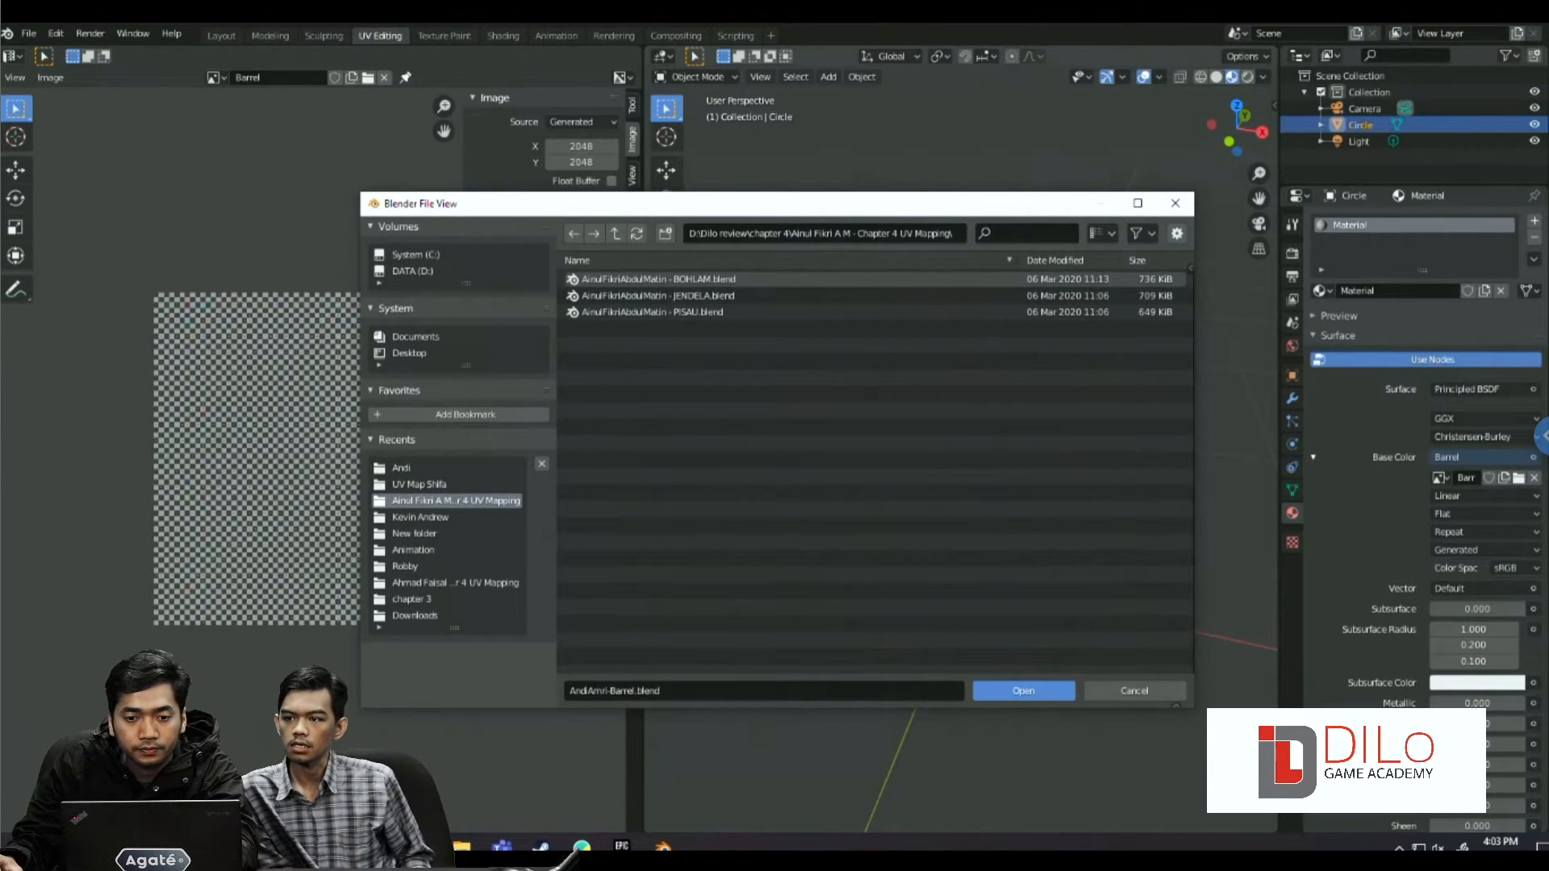
double_click(686, 279)
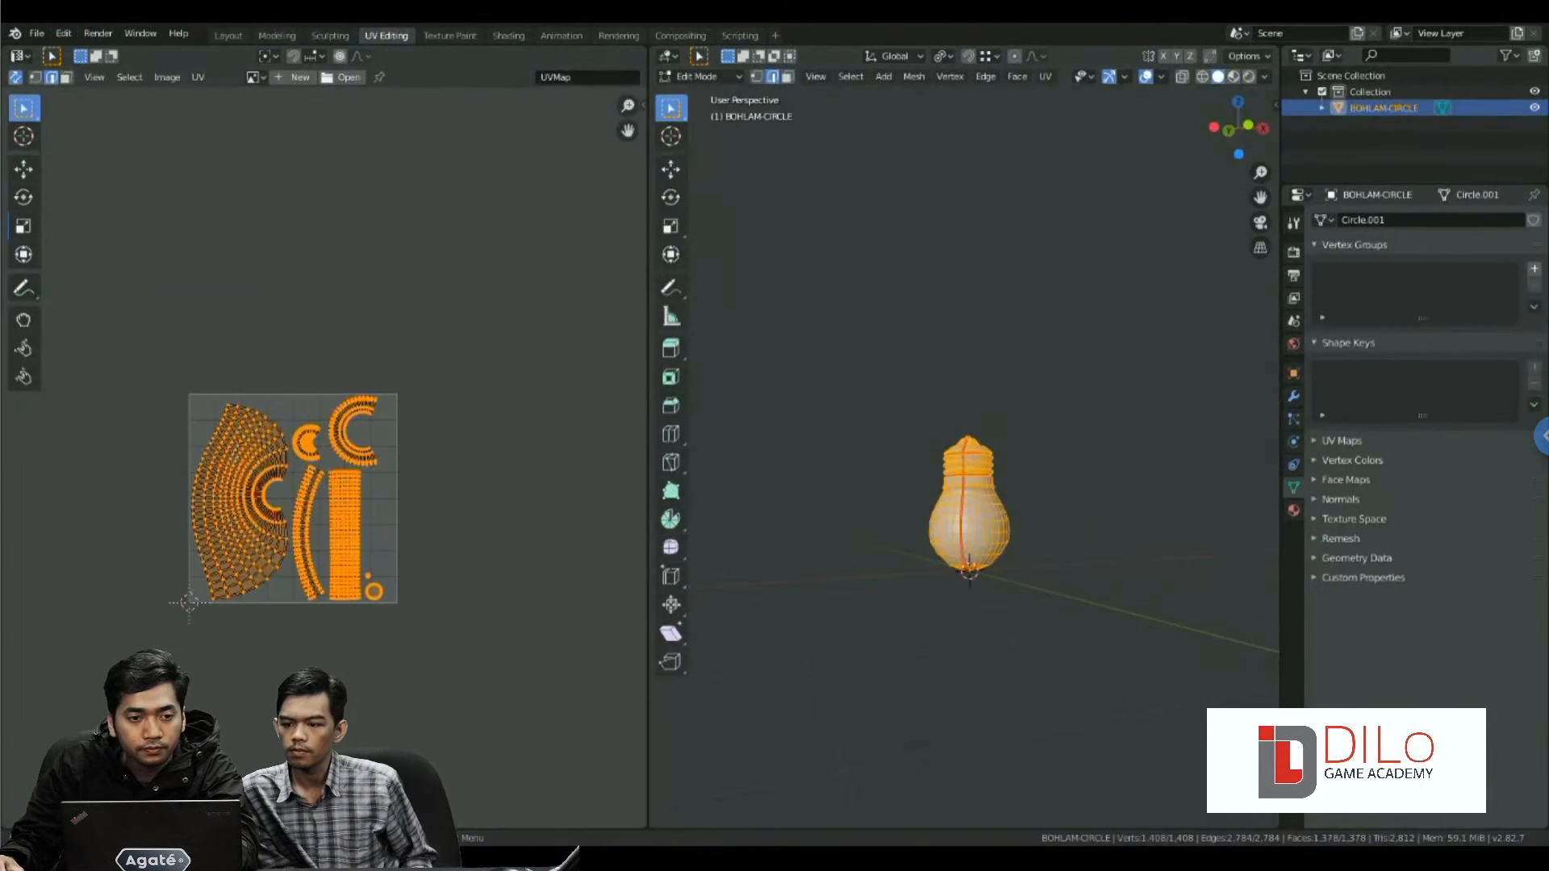
- Examine the light bulb's mesh and seams and compare them with its UV island layout
scroll(968, 516, up, 3)
middle_drag(1040, 557, 1081, 554)
scroll(921, 546, up, 3)
key(Tab)
key(Tab)
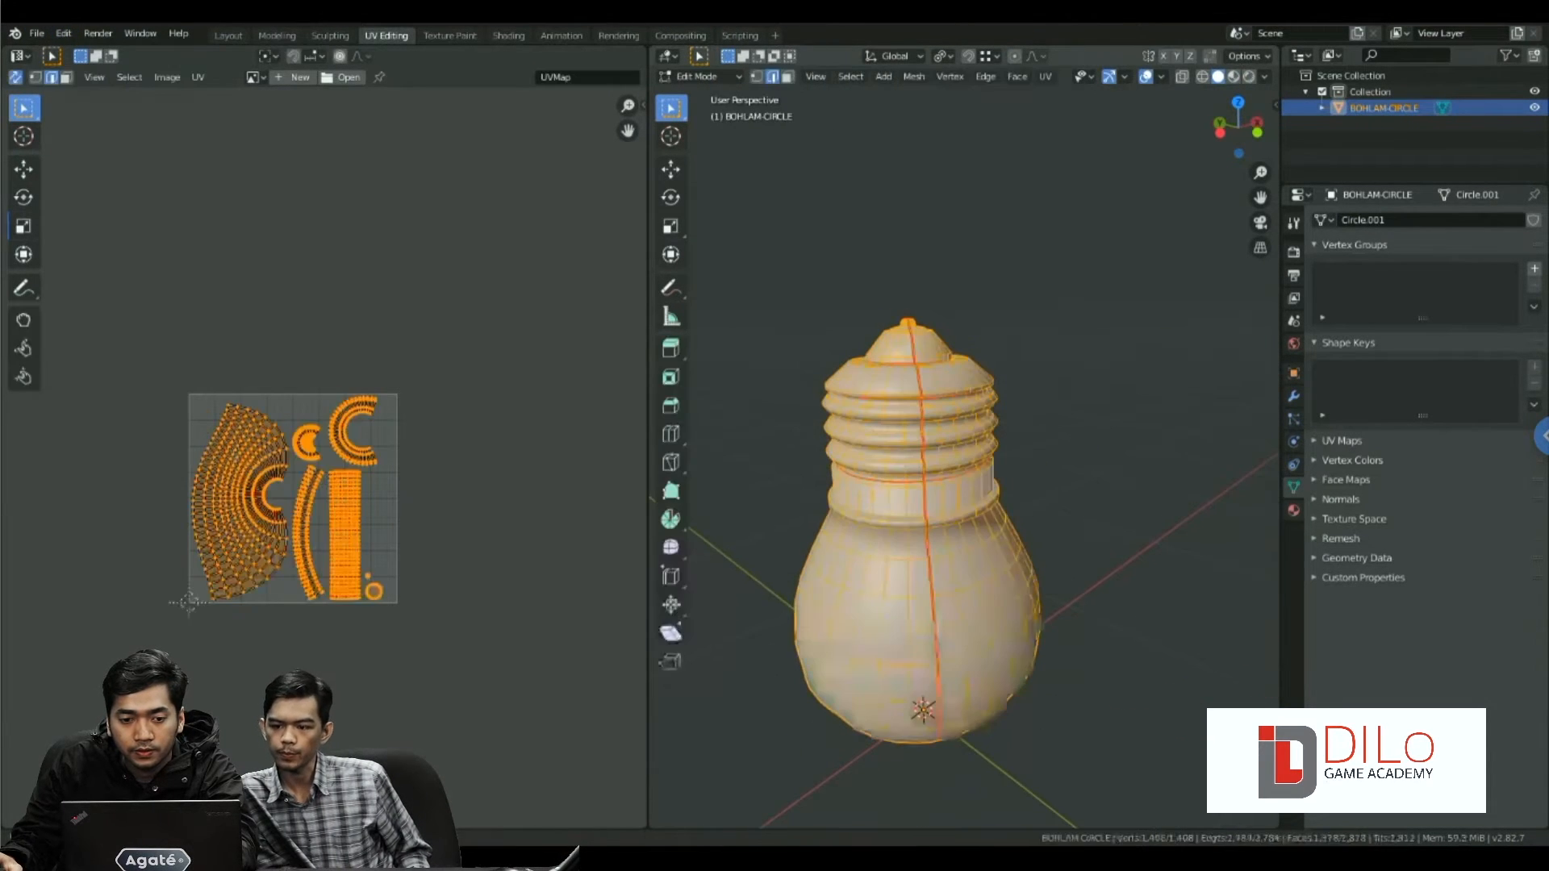
key(Tab)
key(Tab)
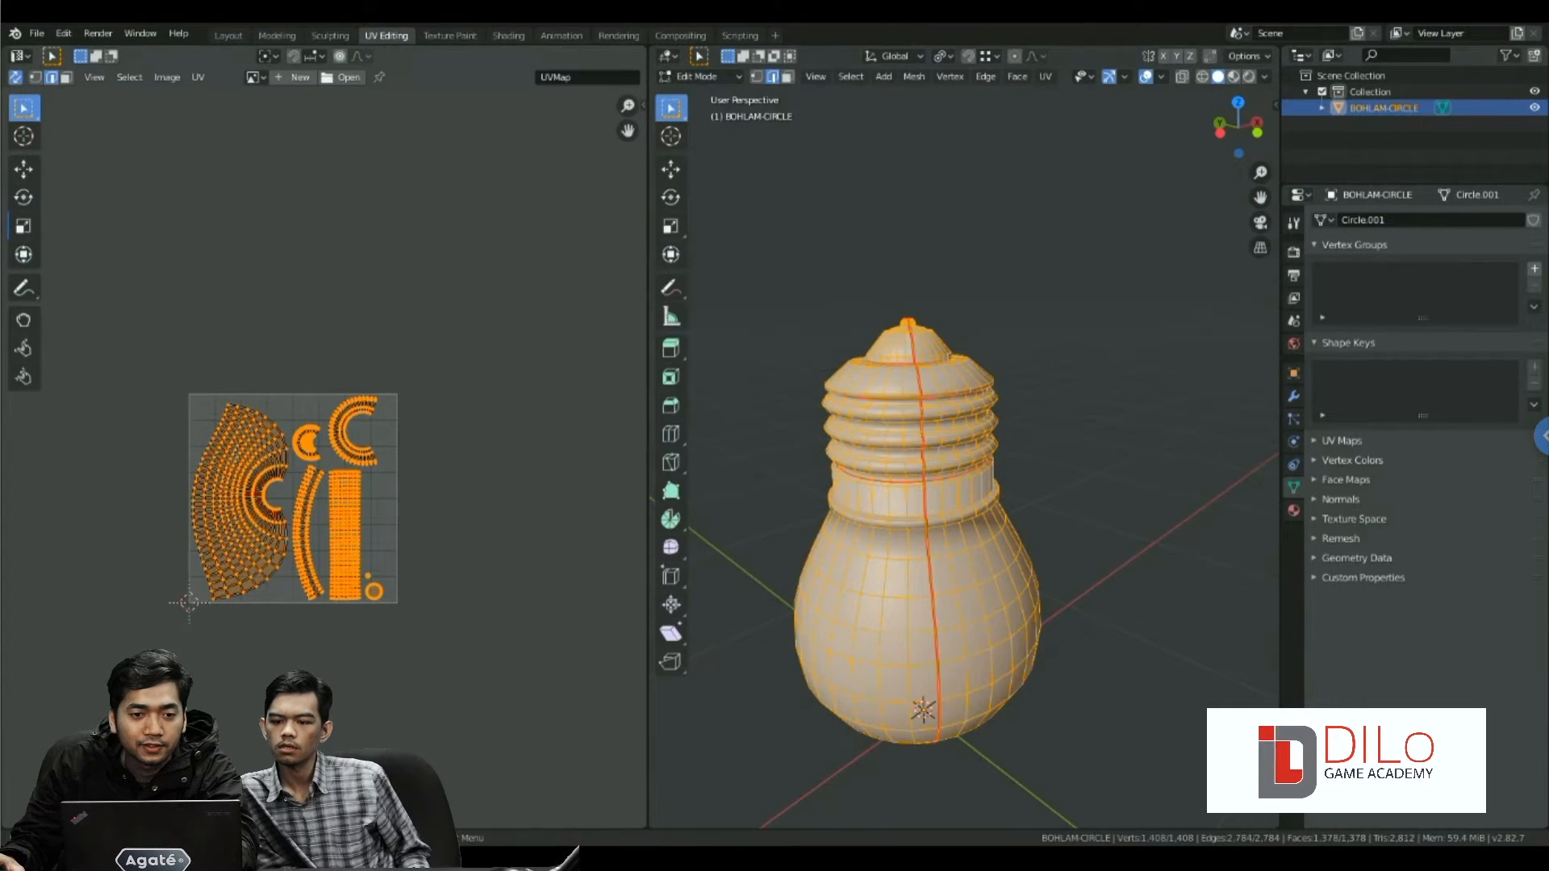
scroll(266, 497, up, 4)
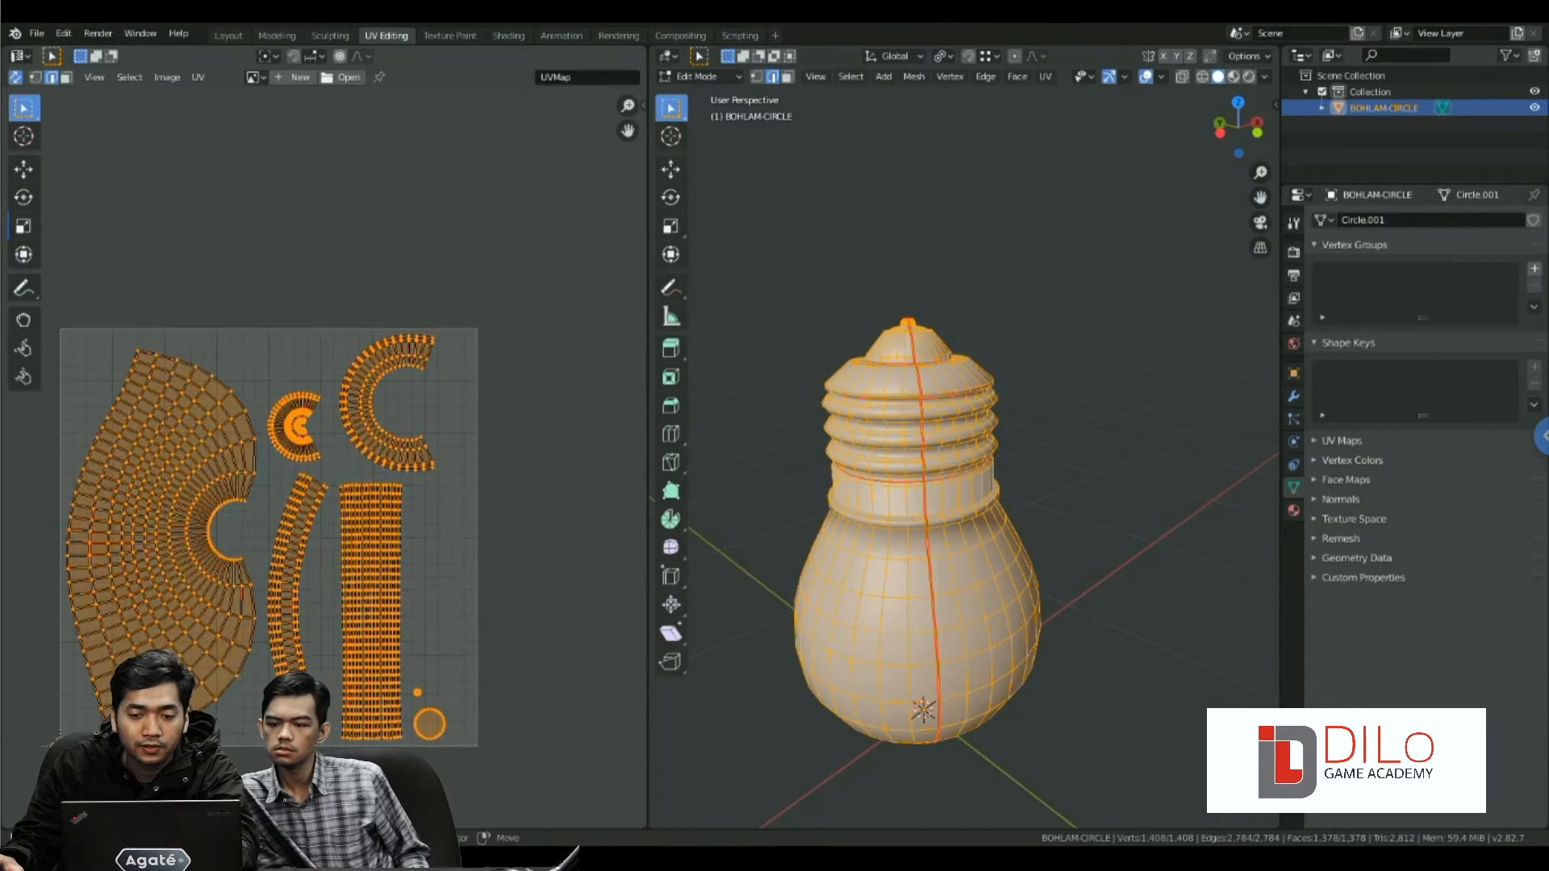
scroll(921, 547, down, 1)
mouse_move(921, 547)
middle_down()
mouse_move(959, 562)
mouse_move(988, 529)
mouse_move(1029, 520)
mouse_move(875, 557)
mouse_move(936, 582)
mouse_move(895, 553)
mouse_move(893, 604)
mouse_move(900, 564)
mouse_move(940, 544)
middle_up()
click(875, 556)
key(a)
scroll(935, 582, up, 5)
scroll(899, 565, down, 2)
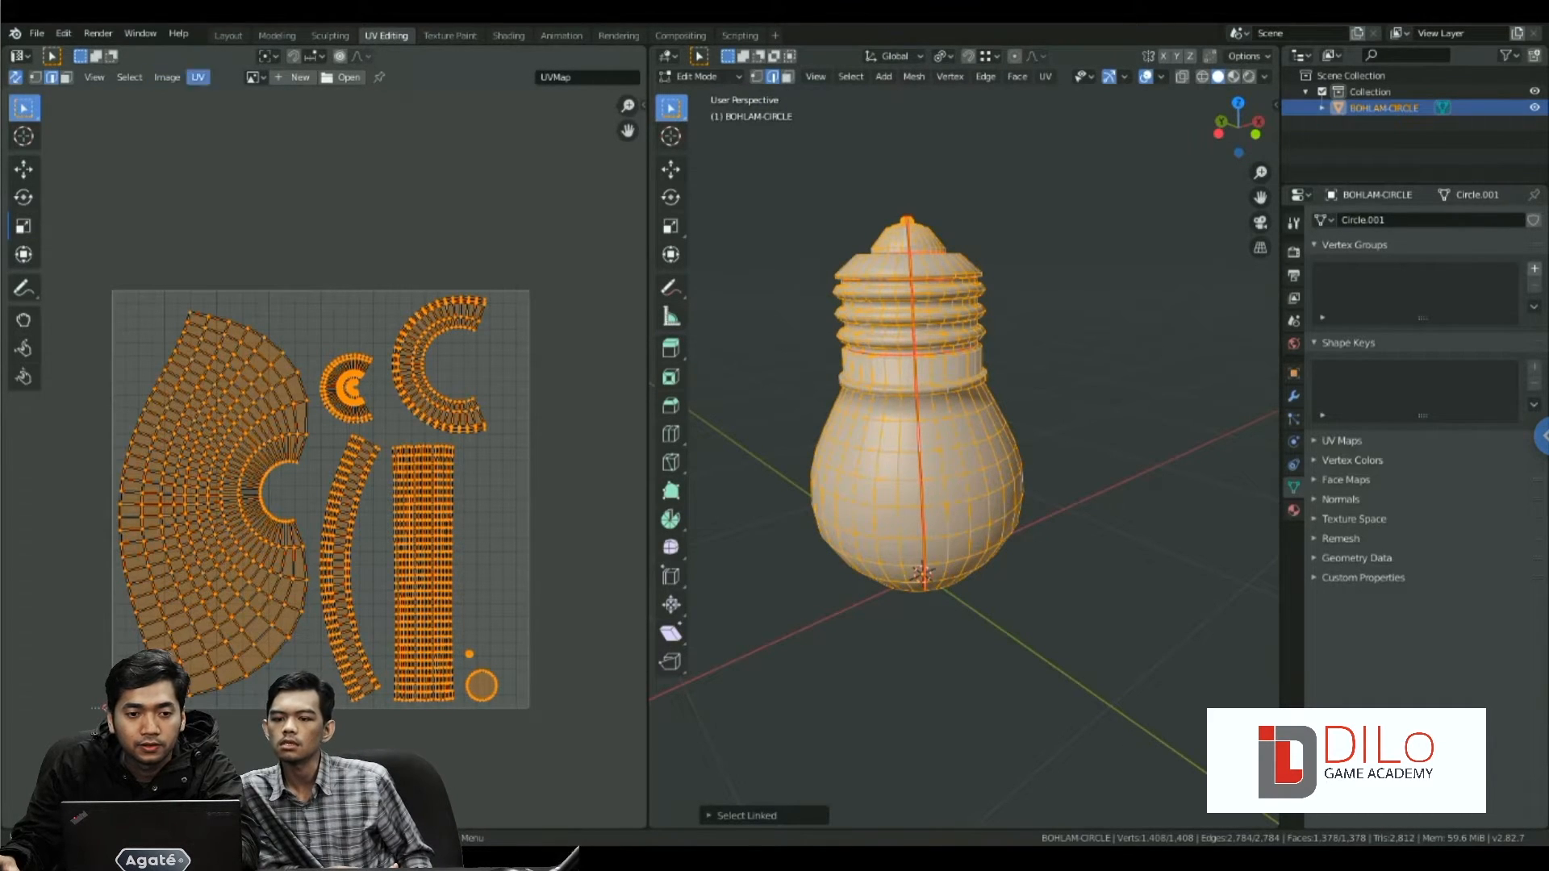
click(198, 77)
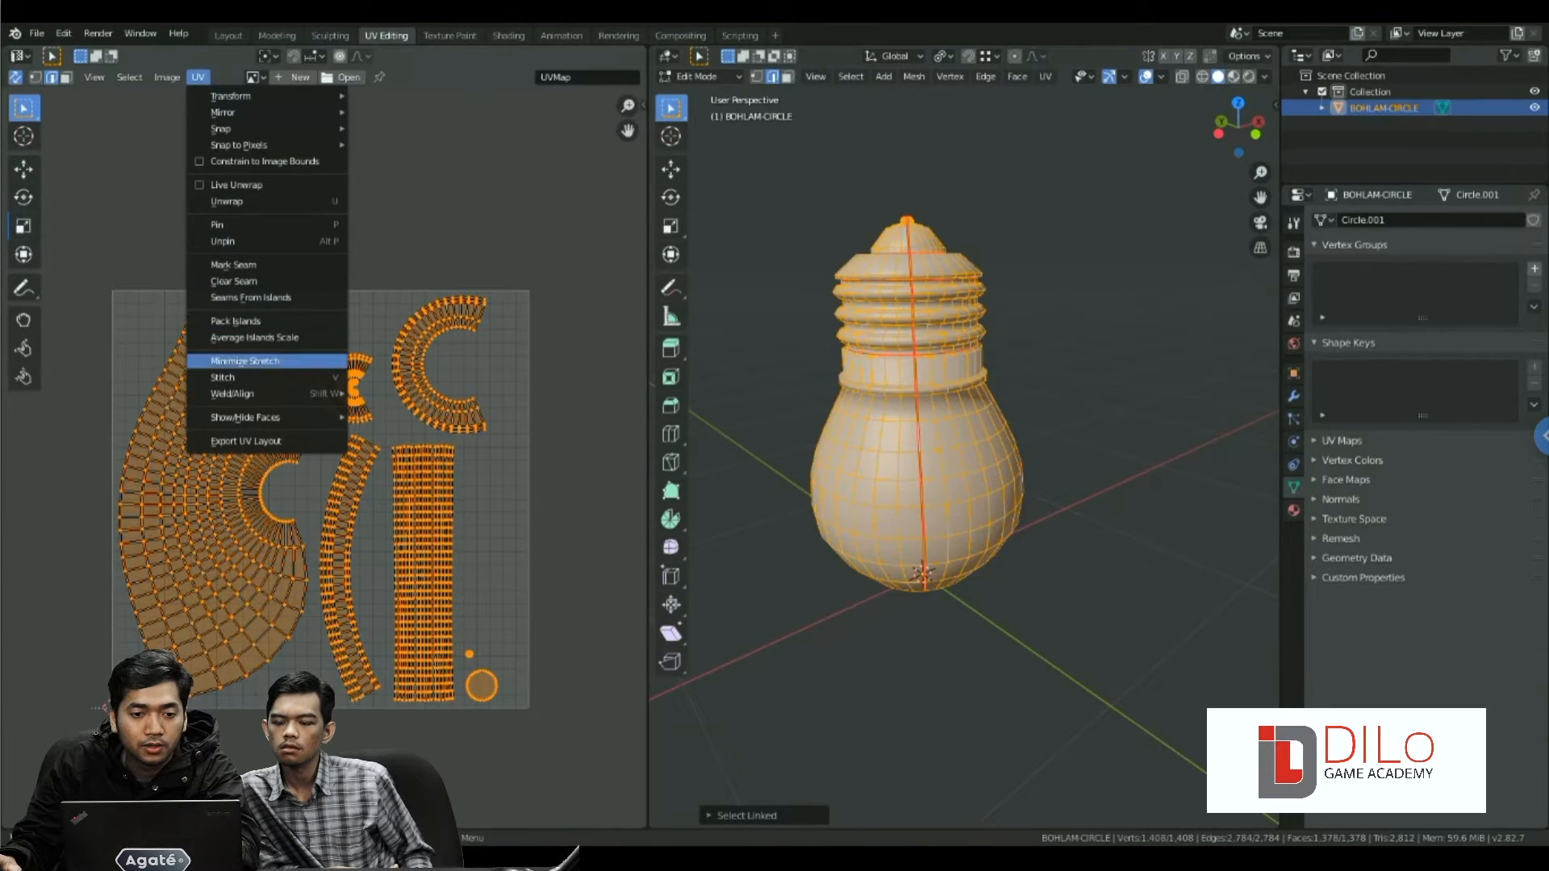
key(alt+a)
scroll(964, 455, down, 3)
key(Tab)
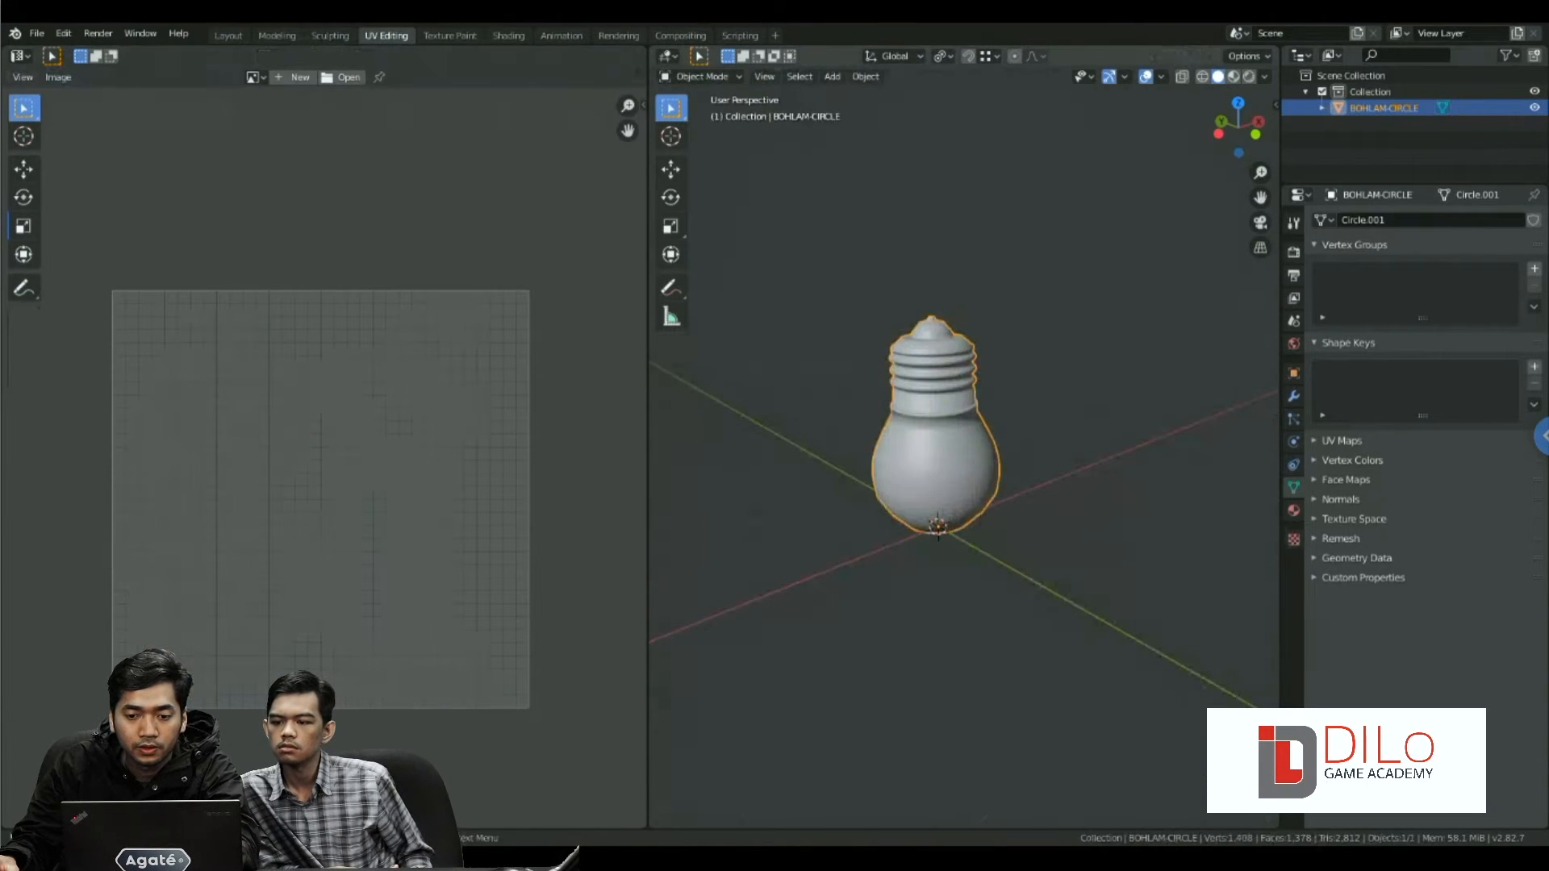
key(Tab)
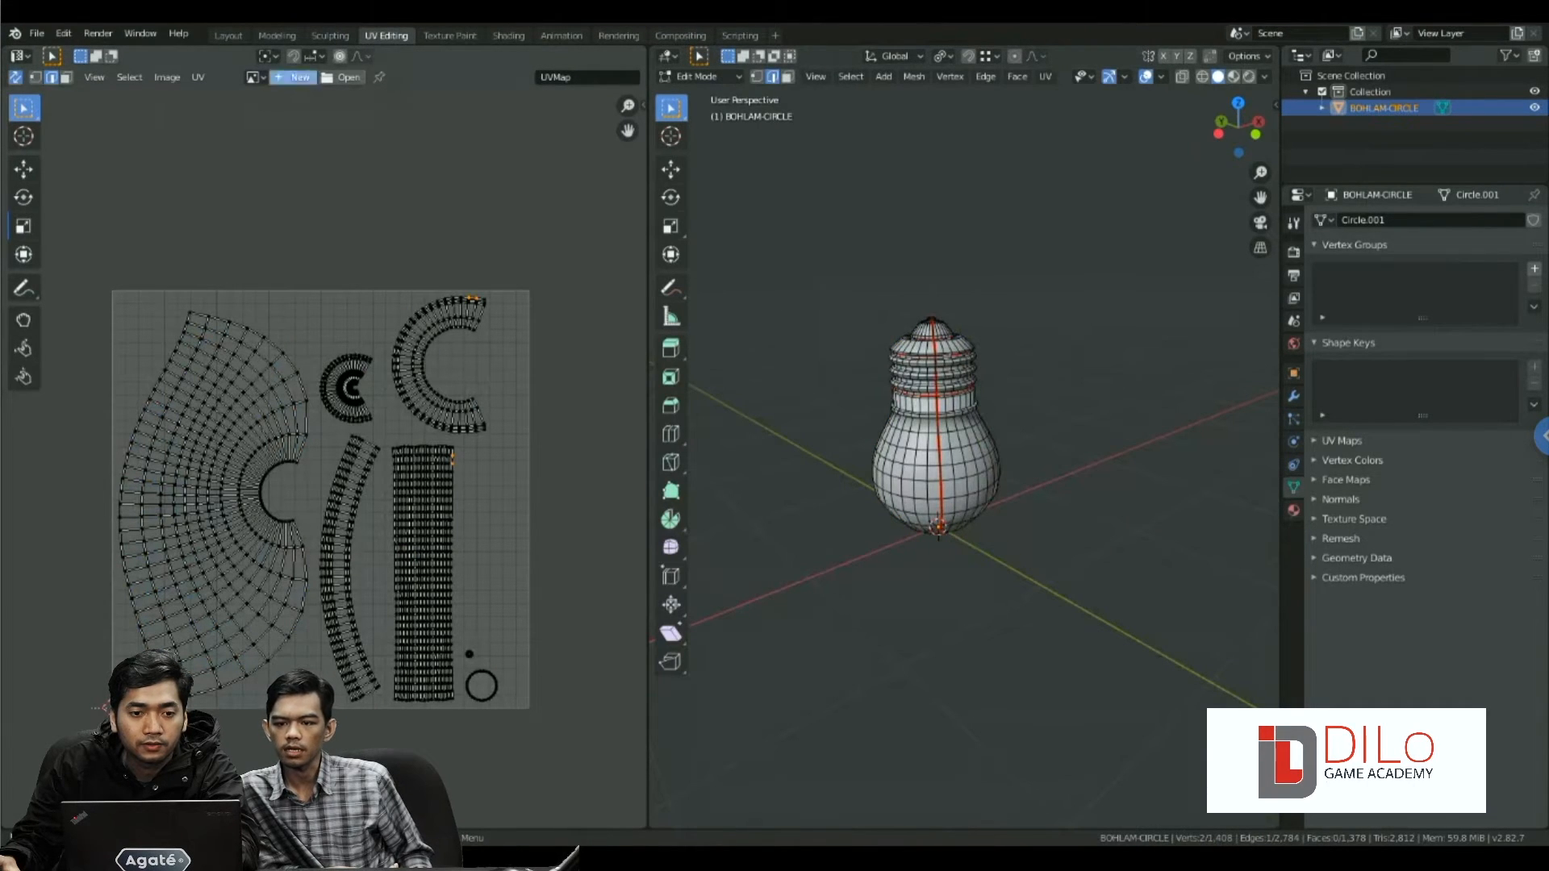
- Create a new 1024 px image with the UV Grid generated type and select the entire bulb mesh
click(295, 77)
click(343, 152)
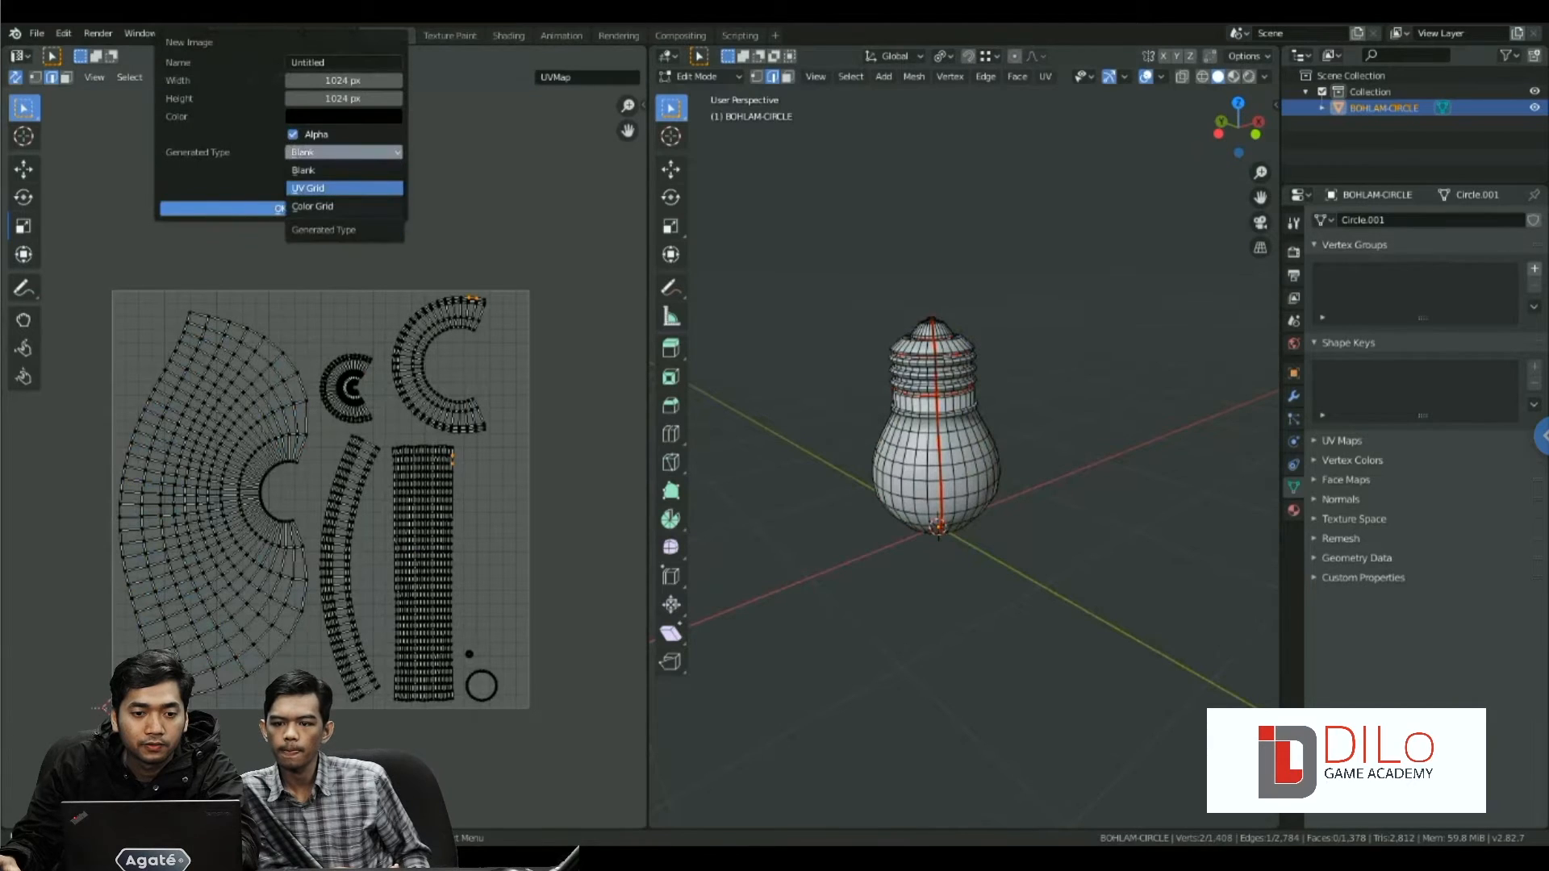
click(344, 188)
click(222, 208)
scroll(304, 555, up, 3)
key(a)
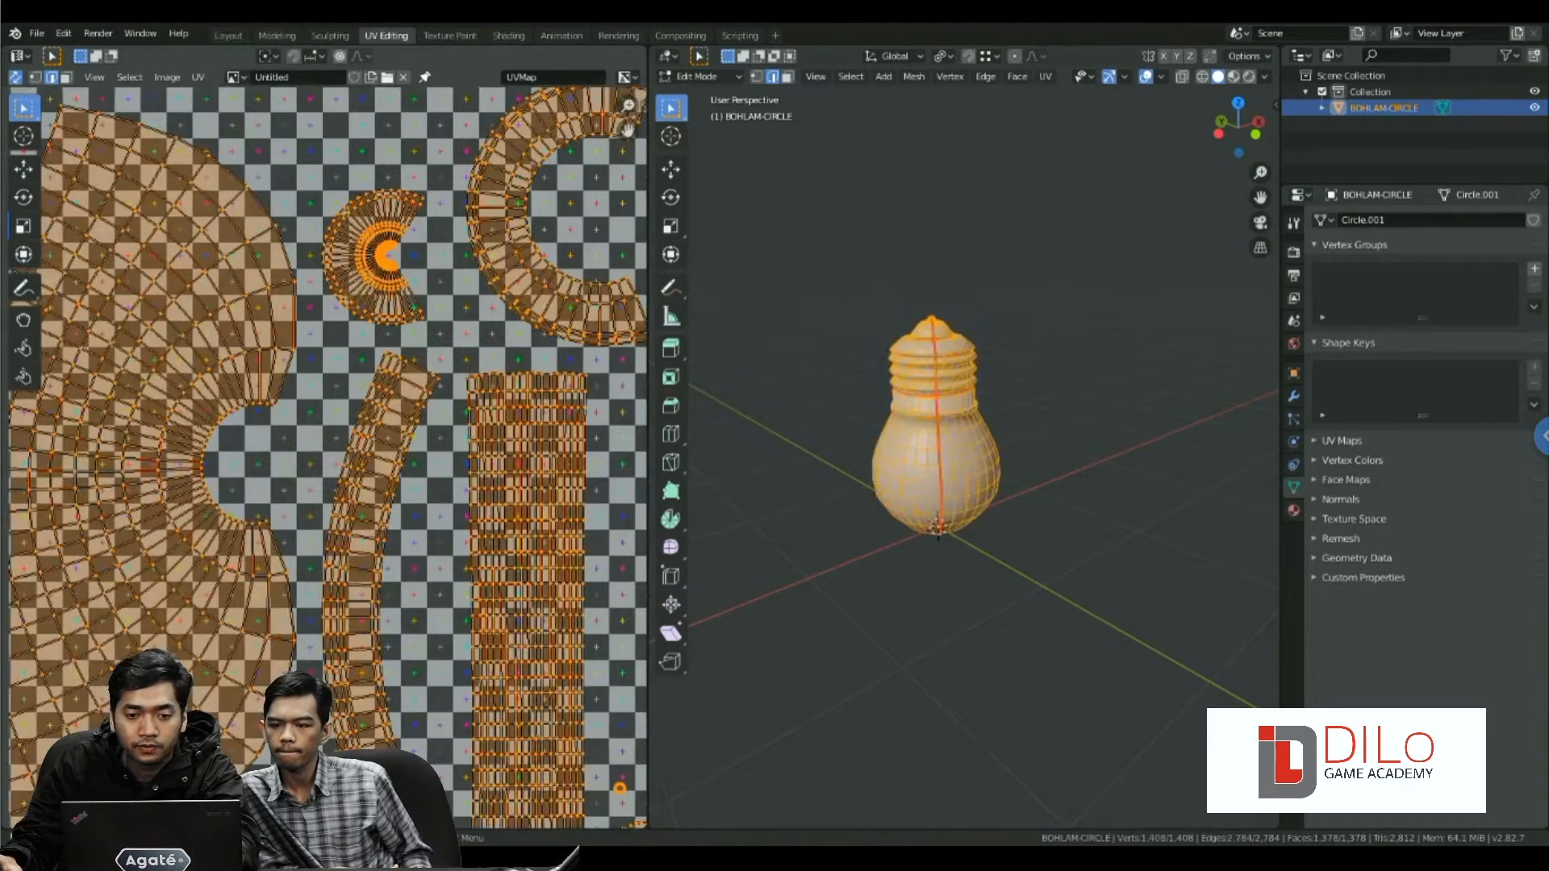
- Add a material to the bulb and assign the Untitled grid image as an Image Texture for its Base Color
click(1293, 510)
click(1423, 311)
click(1533, 475)
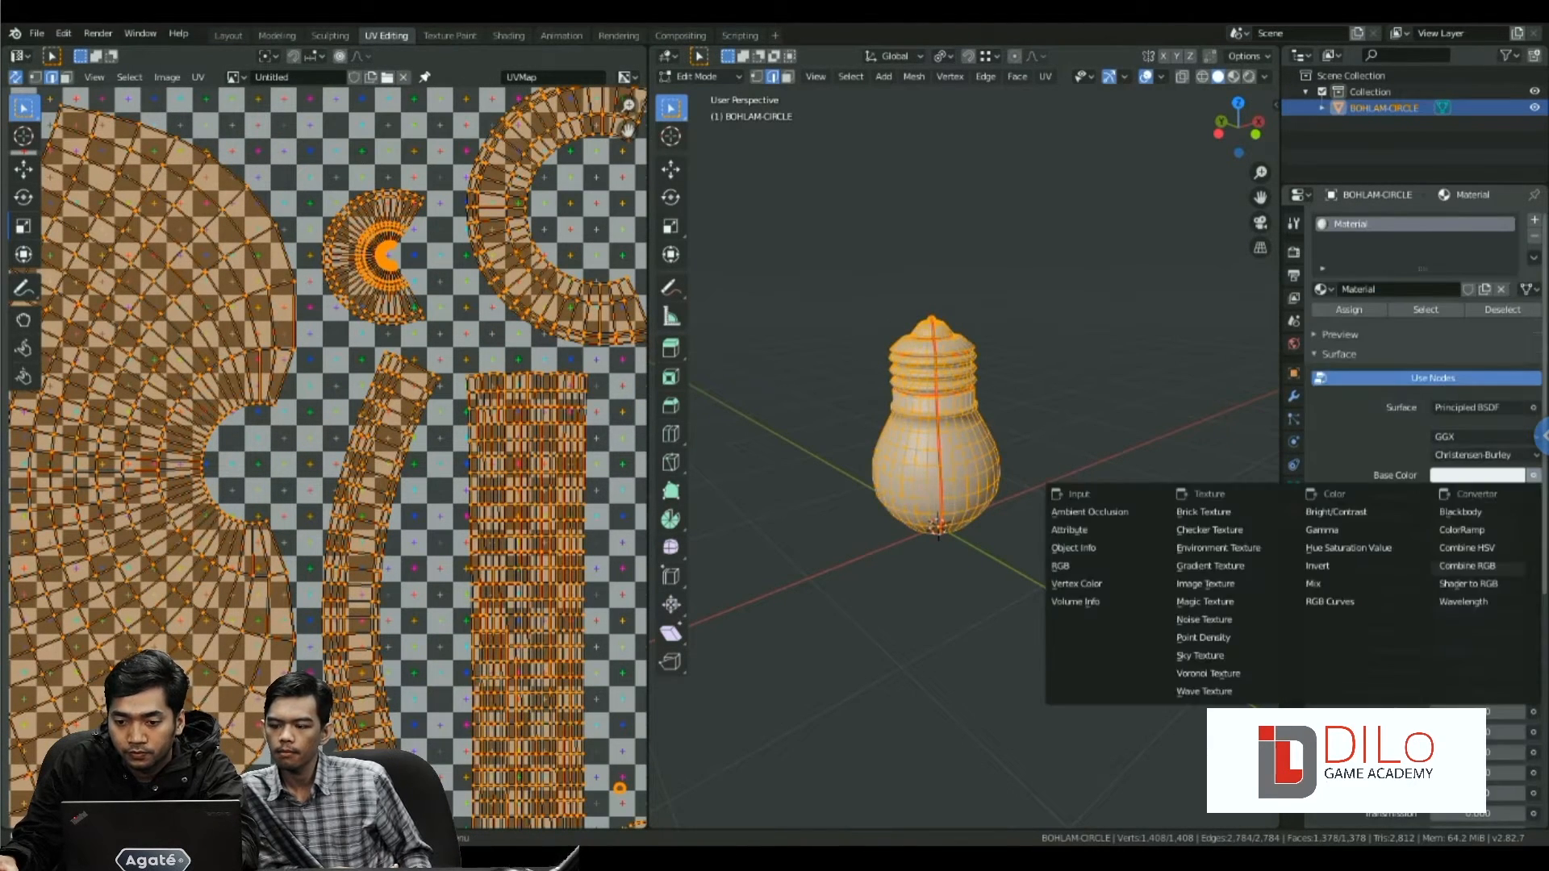
click(1205, 584)
click(1441, 495)
click(1322, 518)
- Show the bulb in material preview in Object Mode and examine the checker pattern around its surface
click(1232, 77)
key(Tab)
scroll(936, 436, up, 4)
middle_drag(928, 436, 1105, 436)
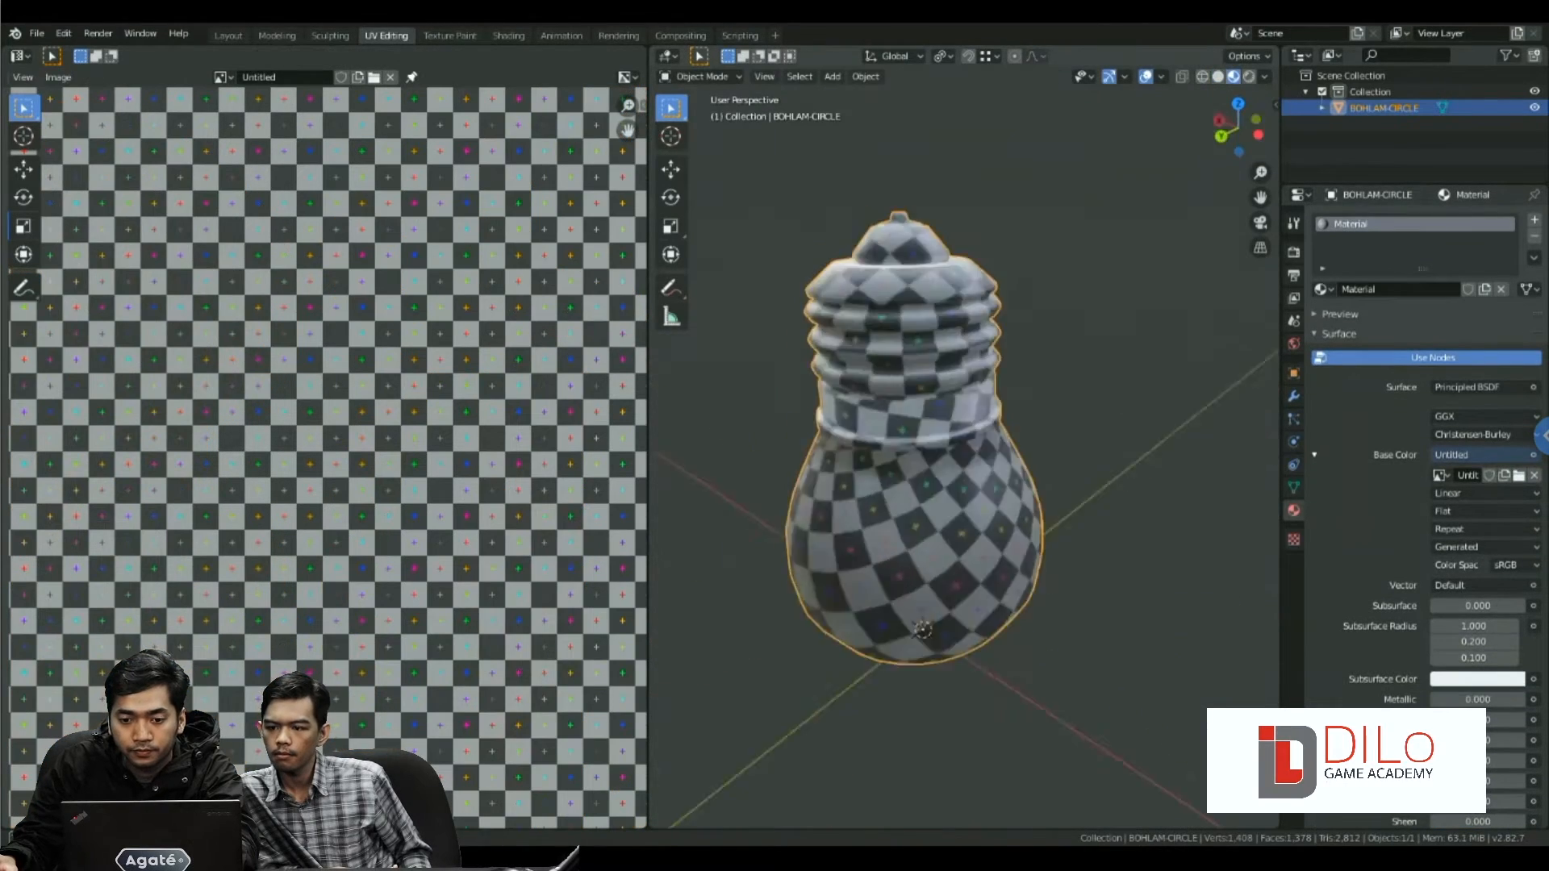
scroll(935, 435, down, 2)
middle_drag(968, 484, 912, 452)
scroll(936, 435, up, 2)
scroll(936, 436, up, 2)
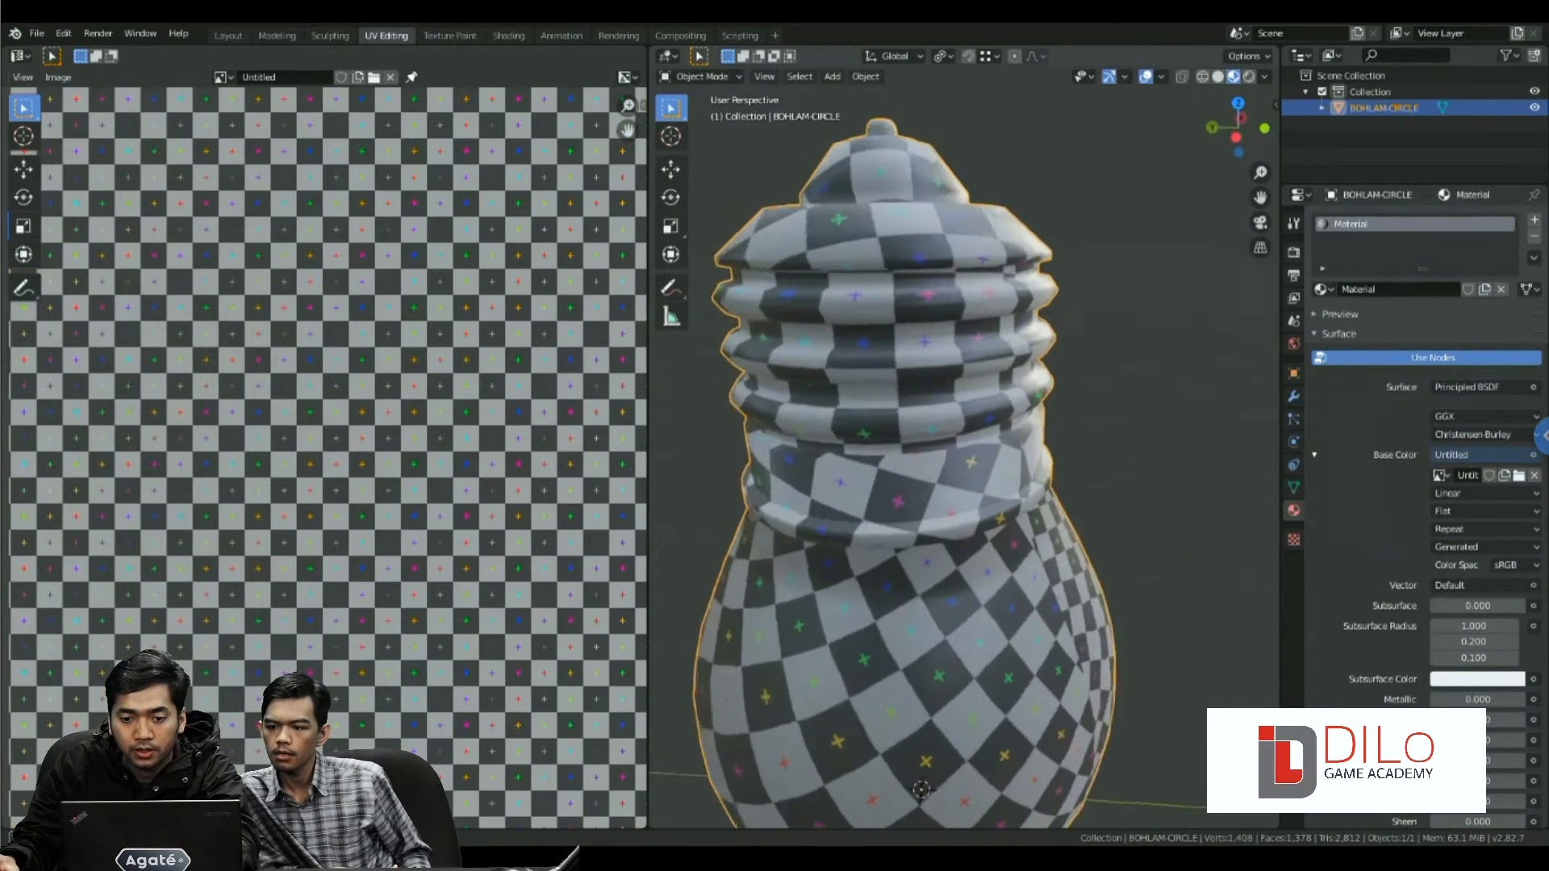
- Mark the horizontal edge loop around the bulb's collar as a seam and view the bulb in Object Mode
key(Tab)
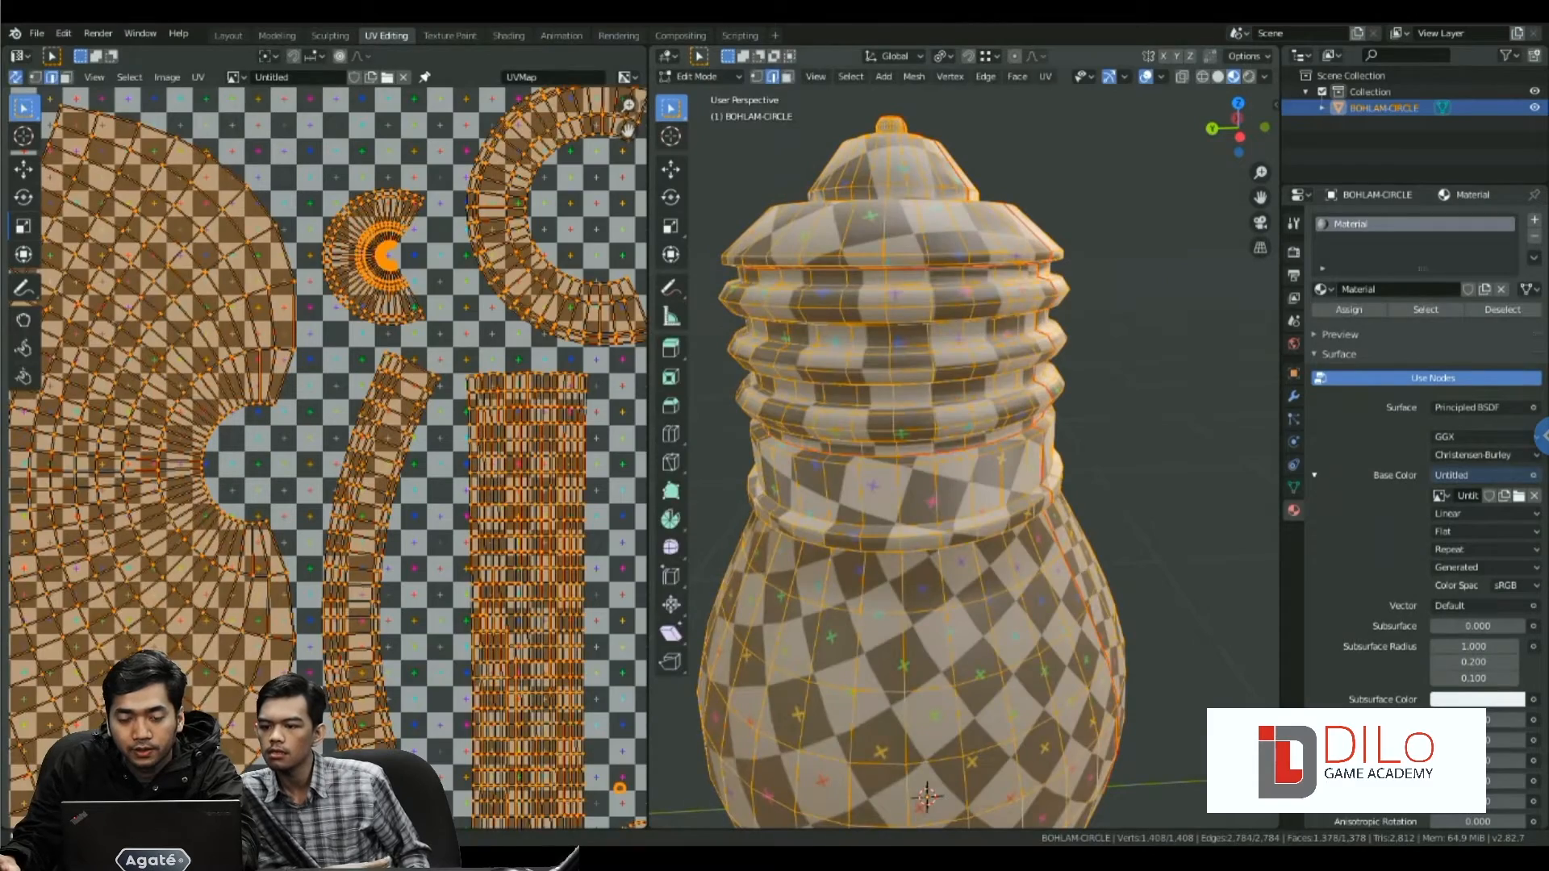
key(Tab)
key(Tab)
click(968, 484)
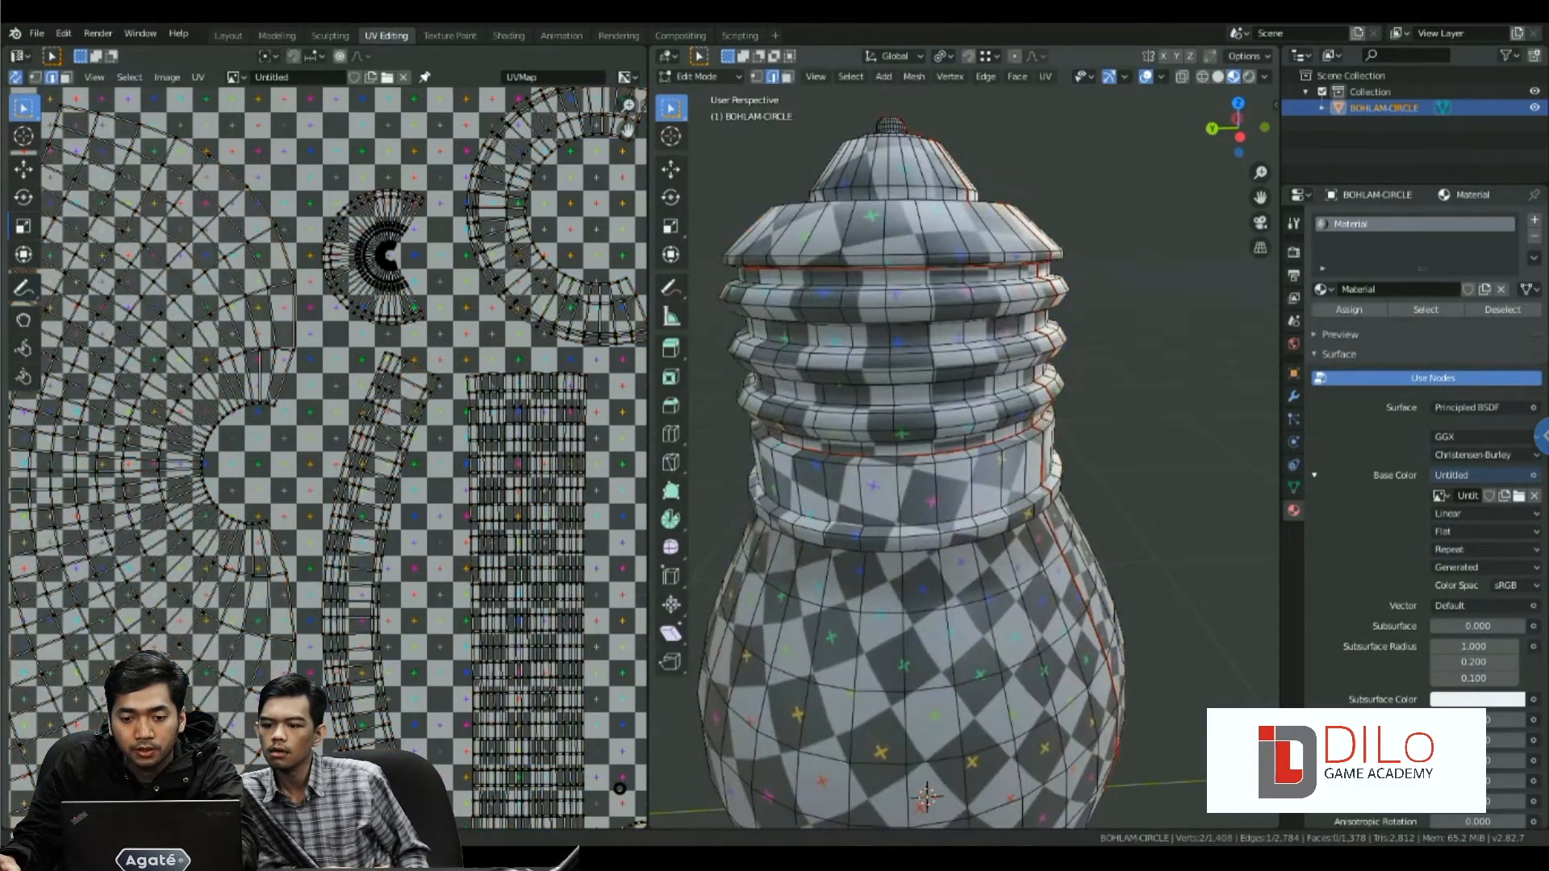
middle_drag(968, 484, 923, 486)
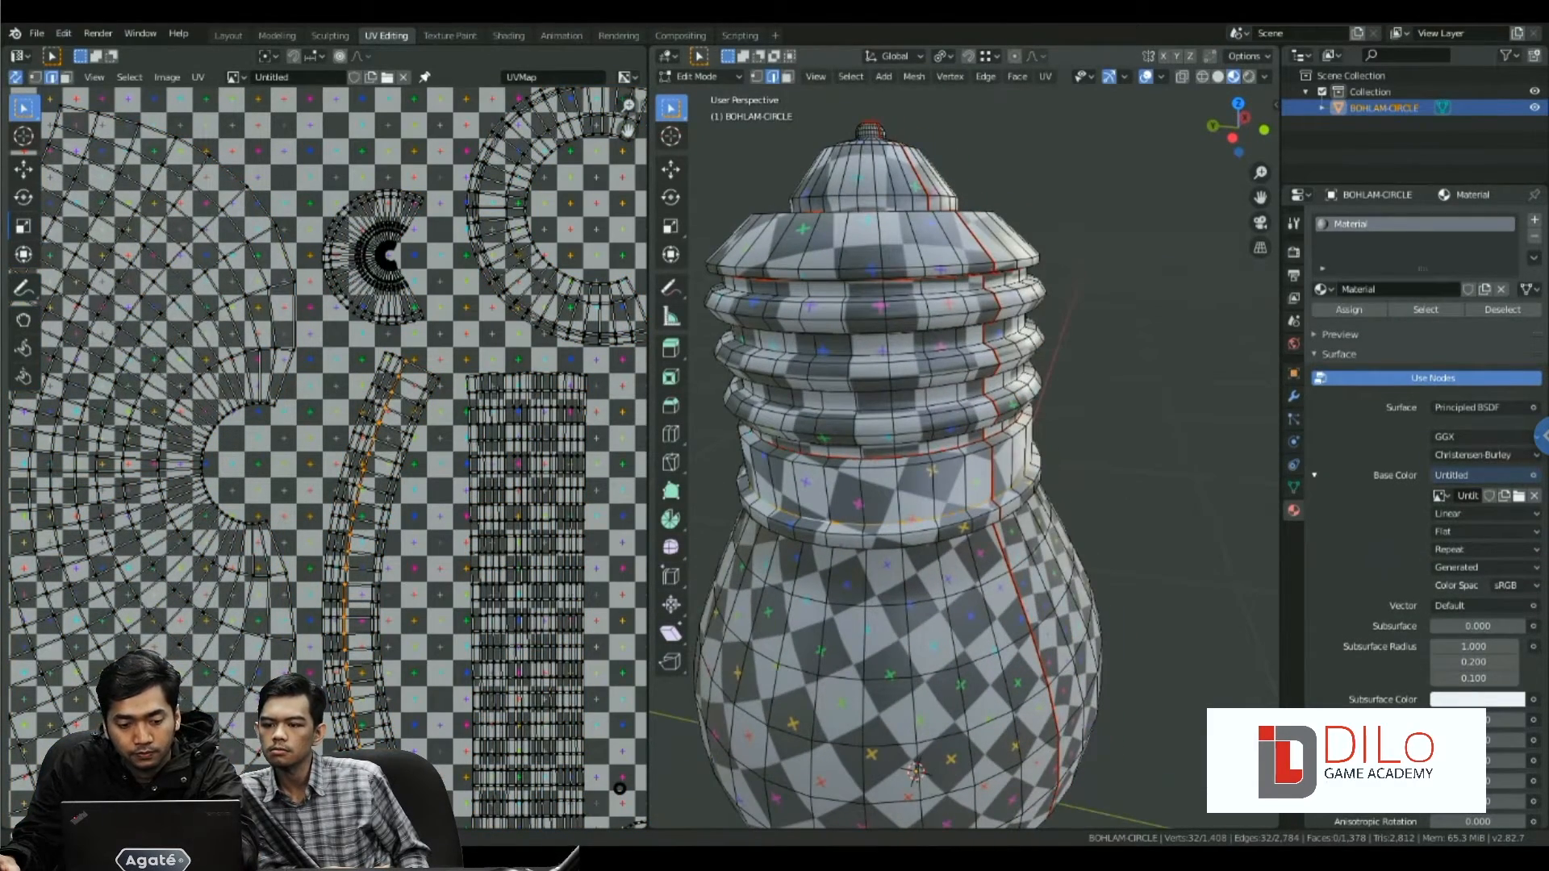
key(ctrl+e)
click(958, 481)
middle_drag(959, 480, 1137, 482)
key(Tab)
scroll(968, 468, down, 5)
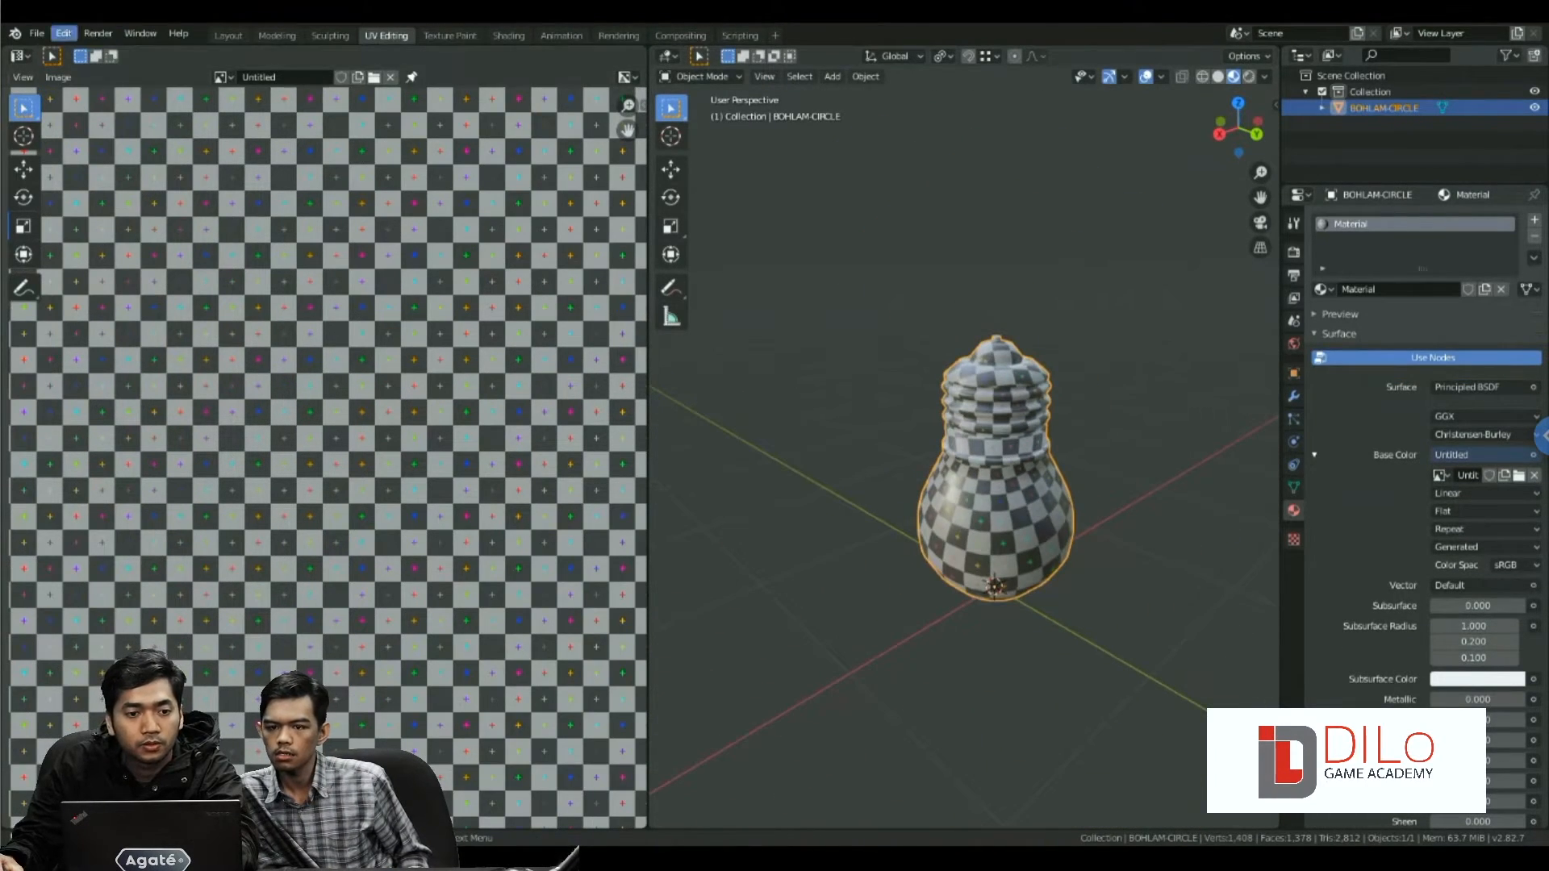
- Unwrap the whole bulb again and check the checker pattern around it in Object Mode
click(36, 33)
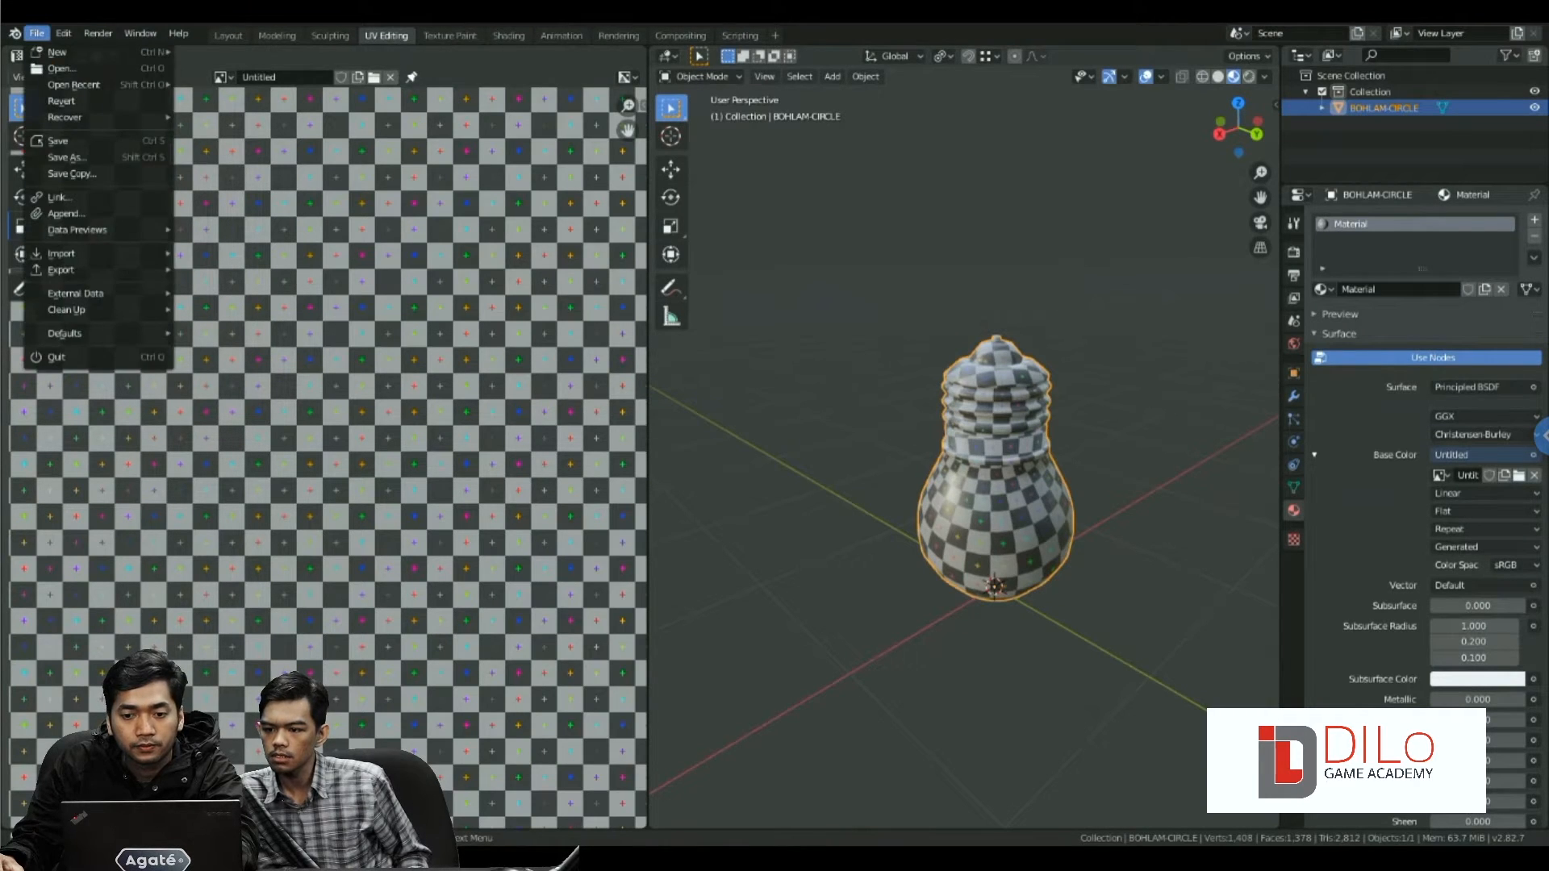
key(Escape)
scroll(1000, 476, up, 3)
key(Tab)
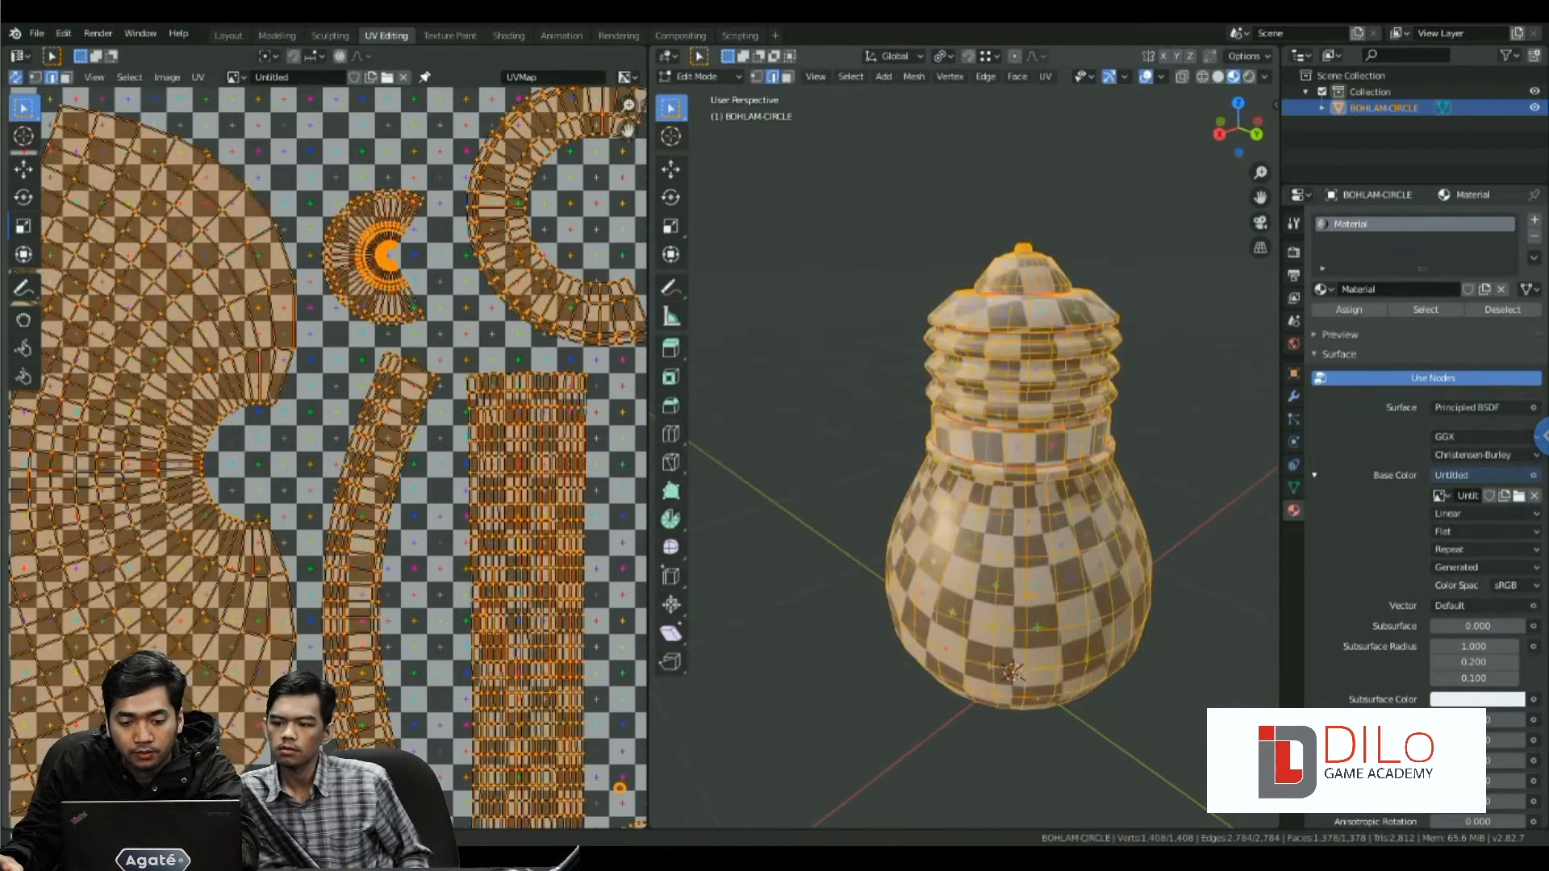
key(u)
click(983, 470)
key(Tab)
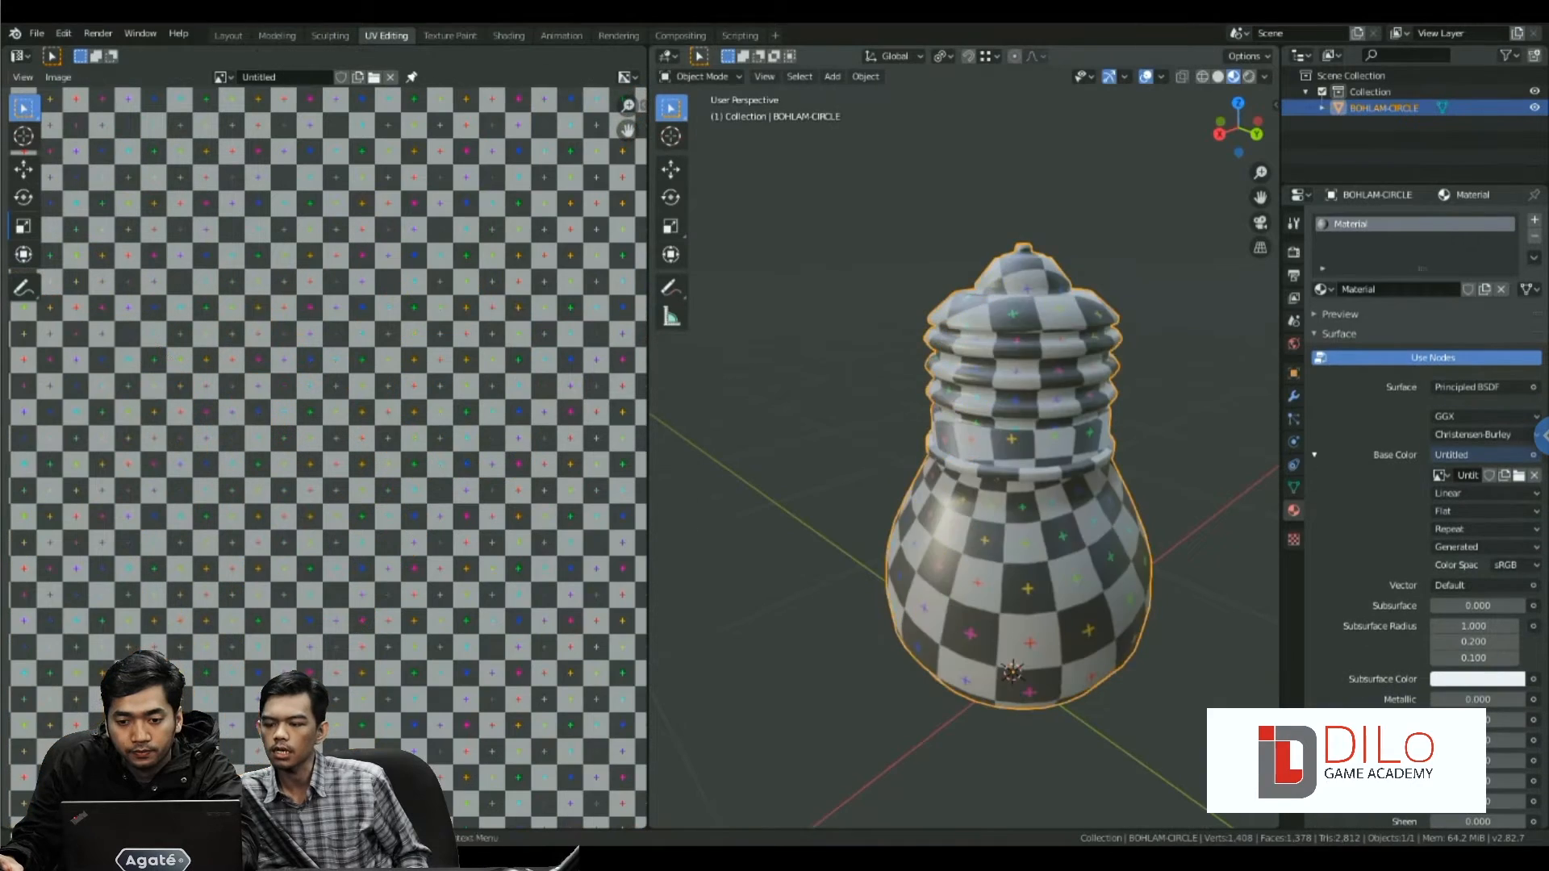
middle_drag(983, 470, 685, 443)
scroll(964, 458, up, 2)
middle_drag(964, 451, 694, 502)
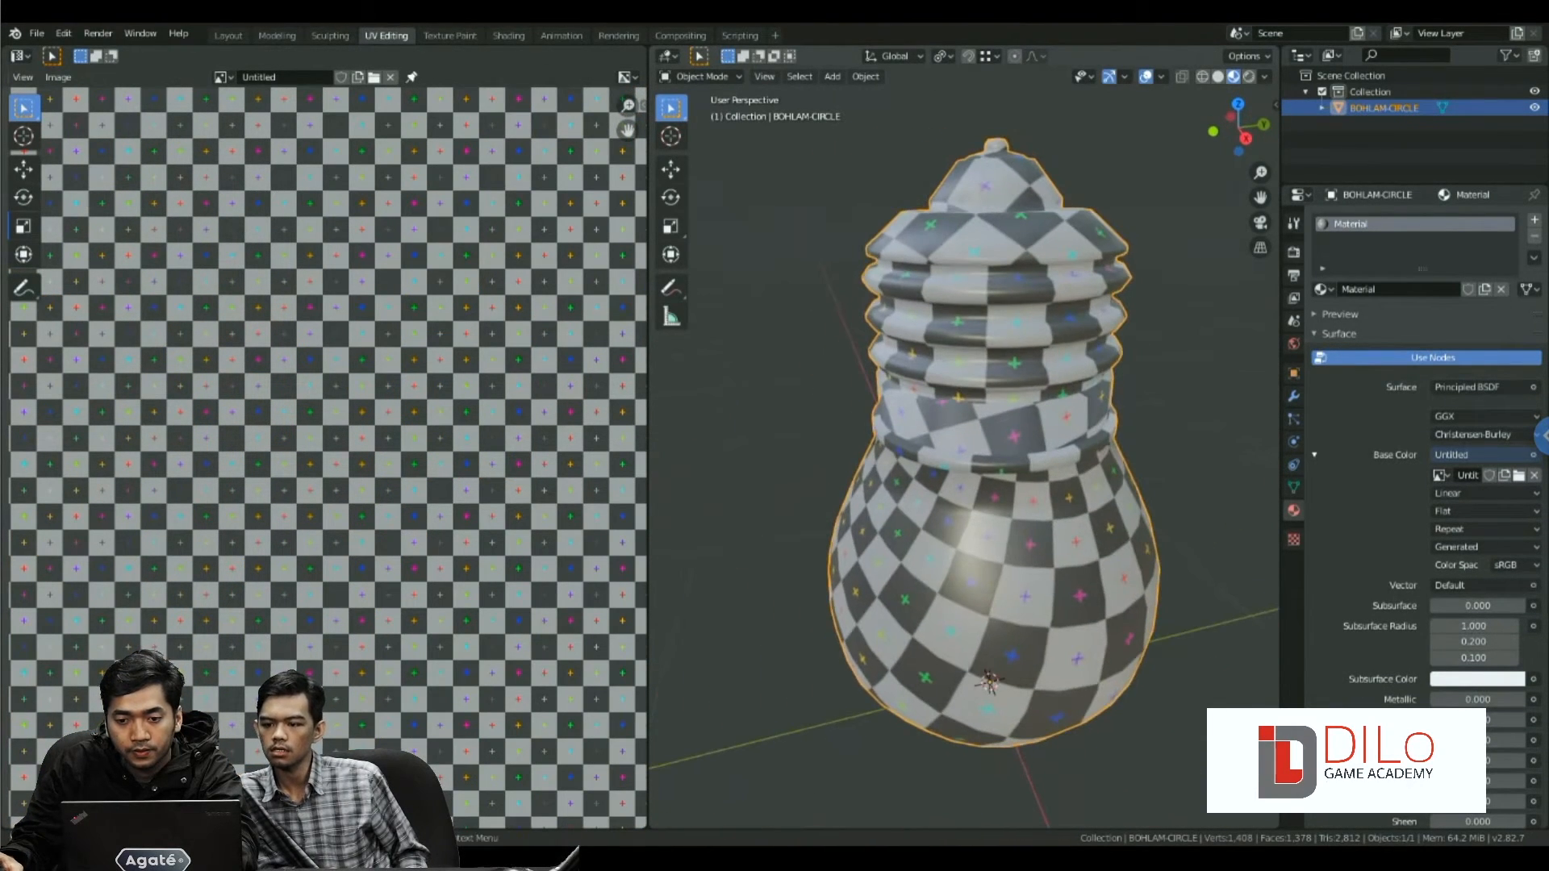
- Open the JENDELA window file from the same student folder without saving the bulb's changes
click(36, 33)
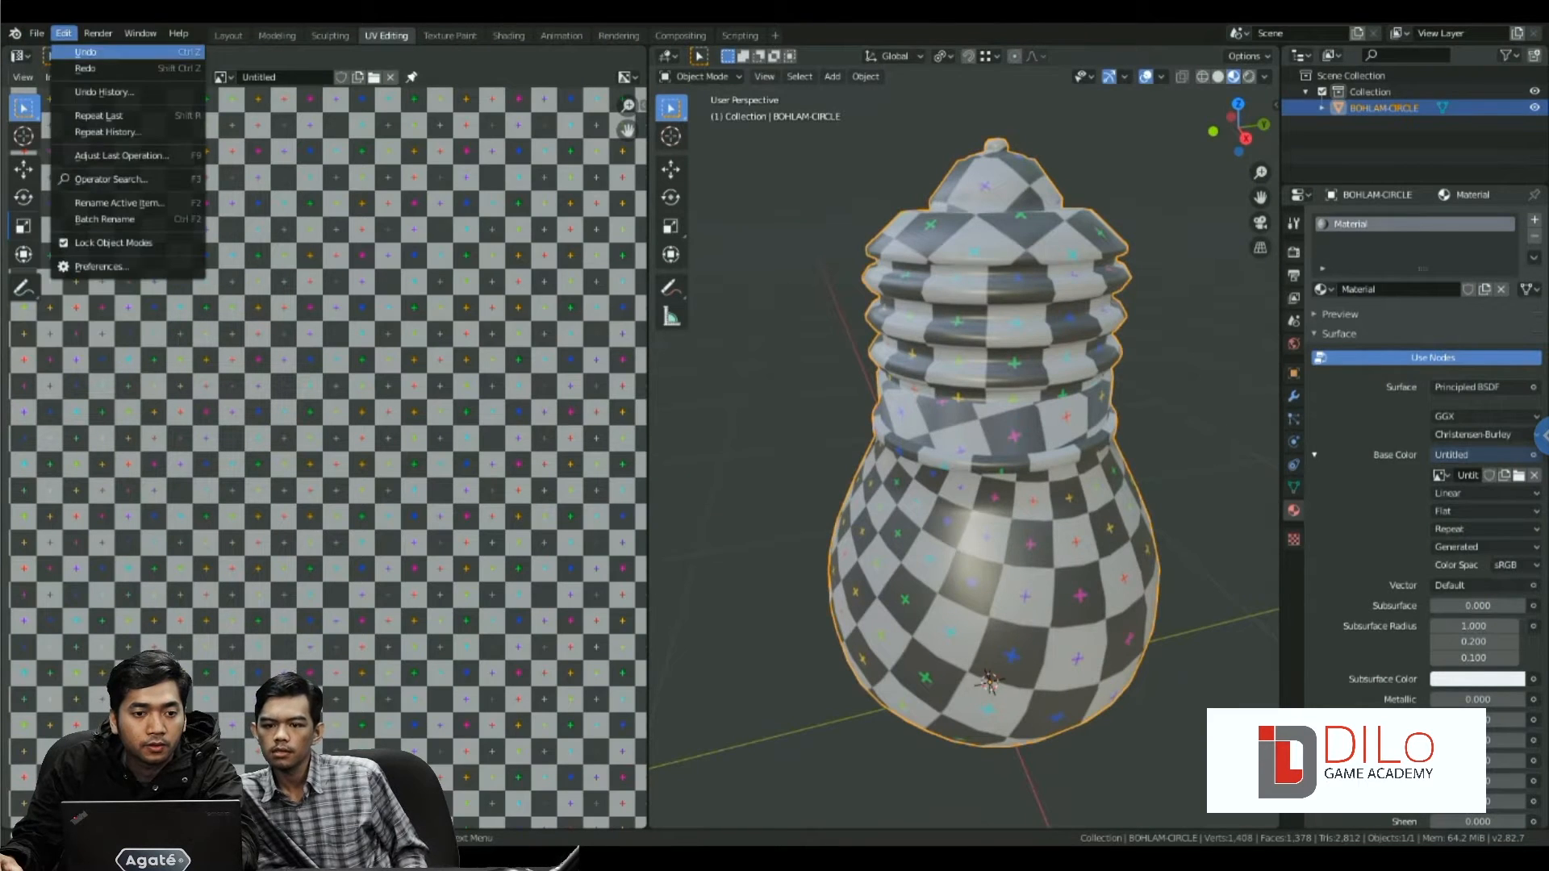
click(37, 33)
click(37, 33)
click(61, 69)
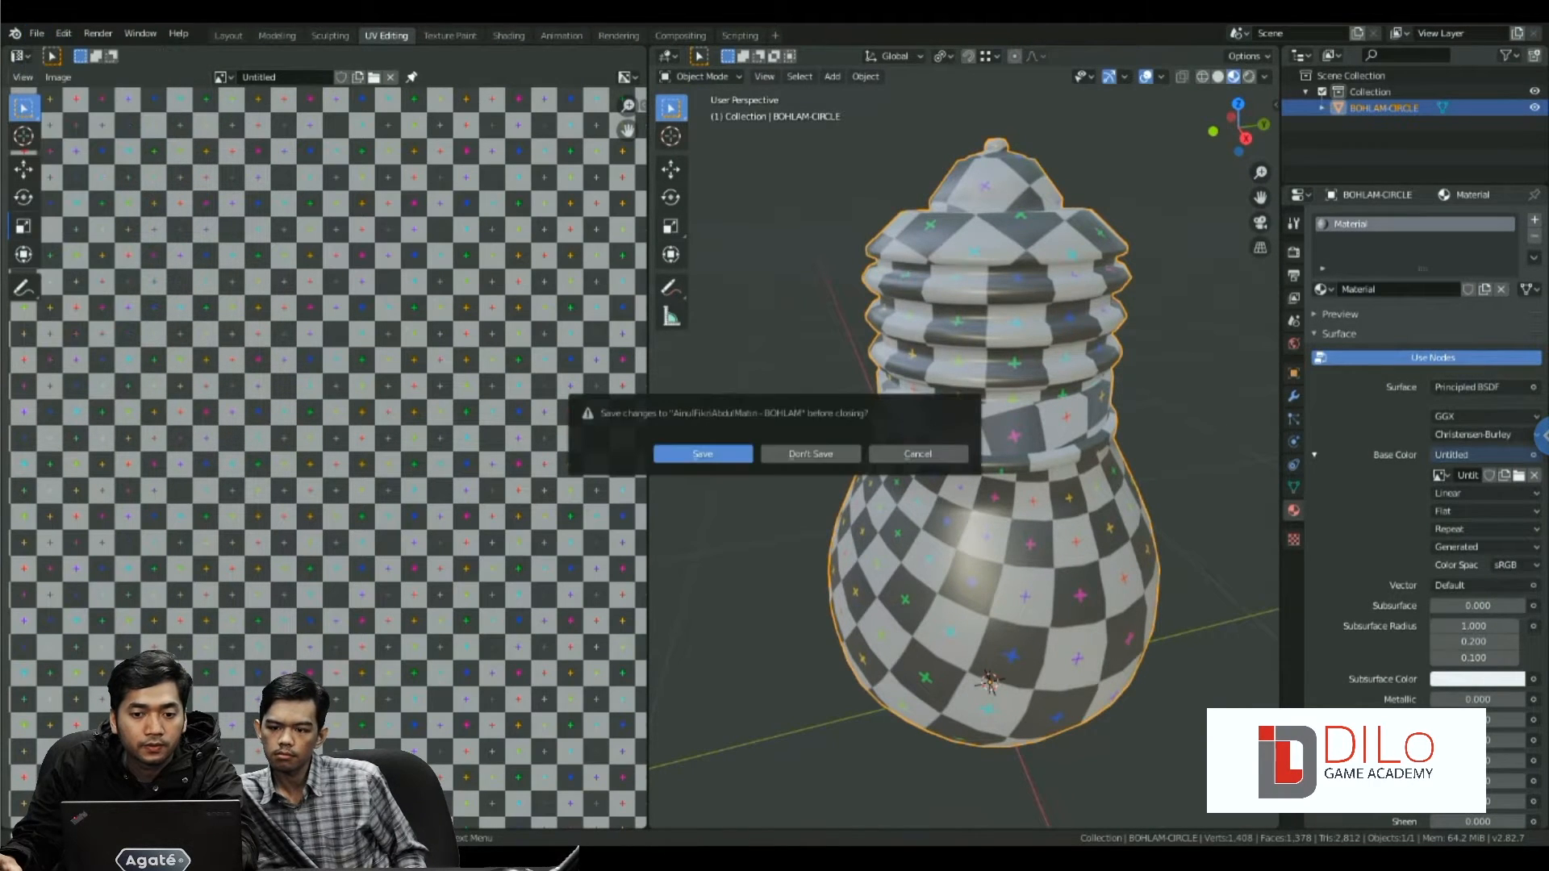
click(810, 454)
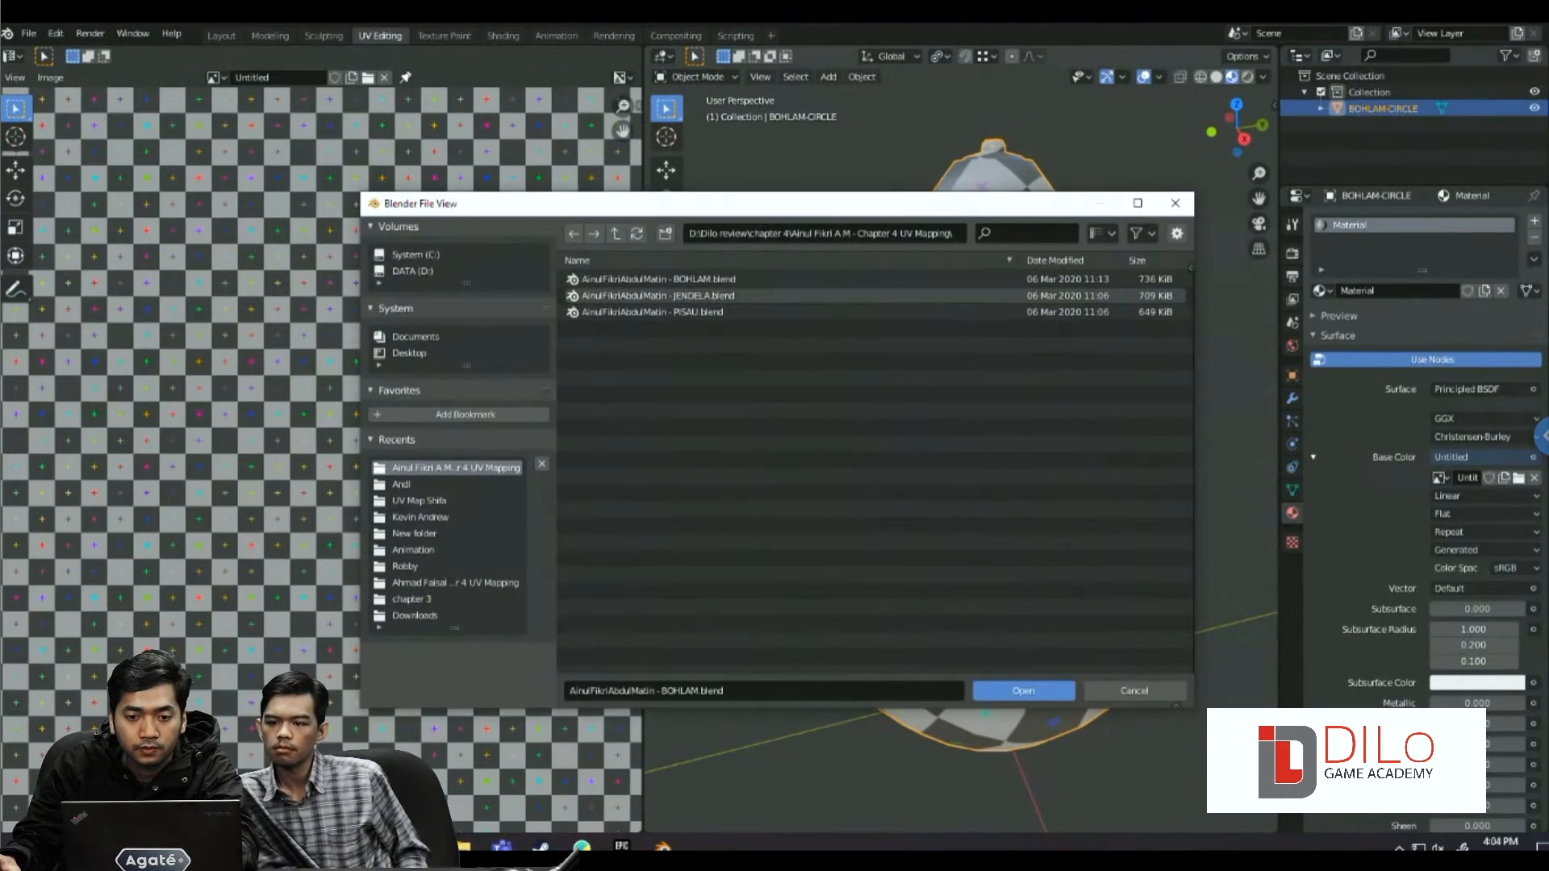
double_click(670, 296)
- Look over the window's mesh and create a new 1024 px image of the UV Grid type for it
scroll(968, 484, down, 2)
scroll(968, 484, up, 4)
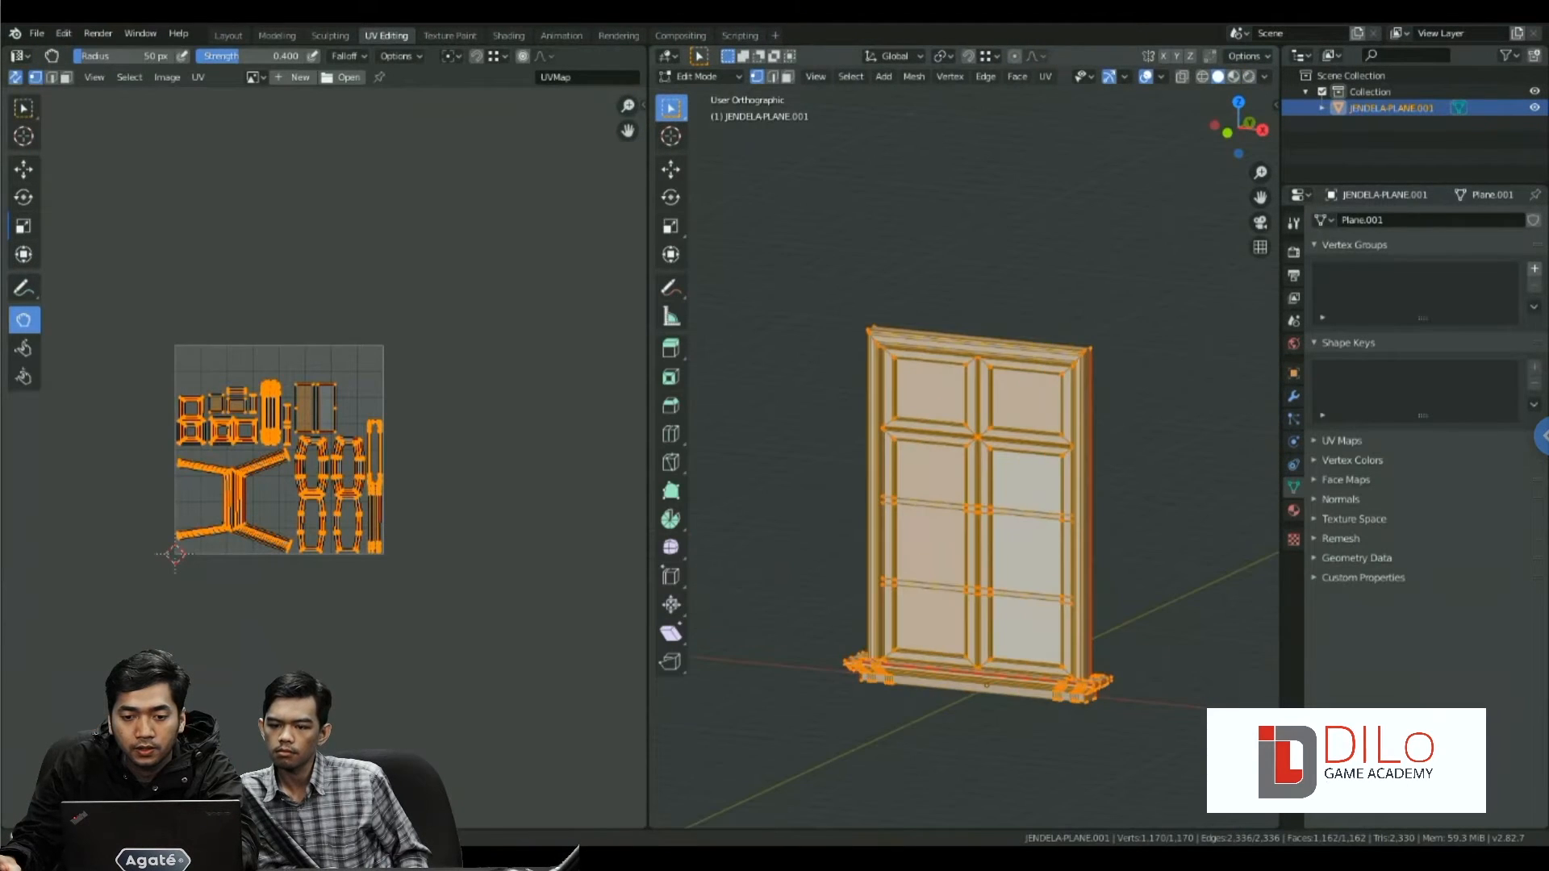
shift+middle_drag(968, 484, 1048, 395)
key(Tab)
key(Tab)
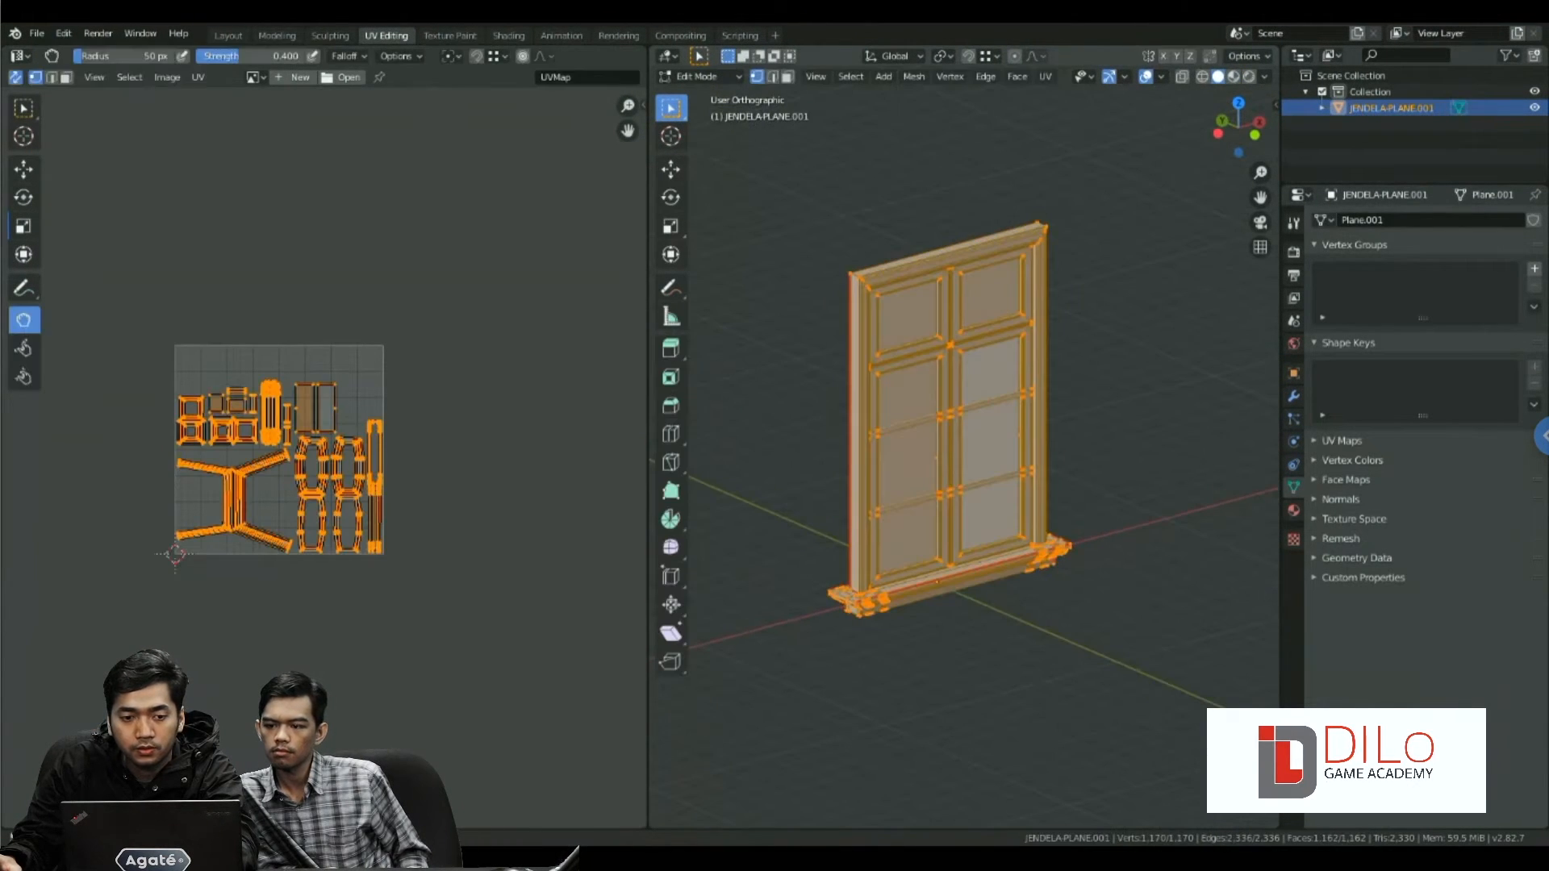
scroll(965, 452, up, 3)
click(257, 77)
click(293, 77)
click(355, 152)
click(347, 232)
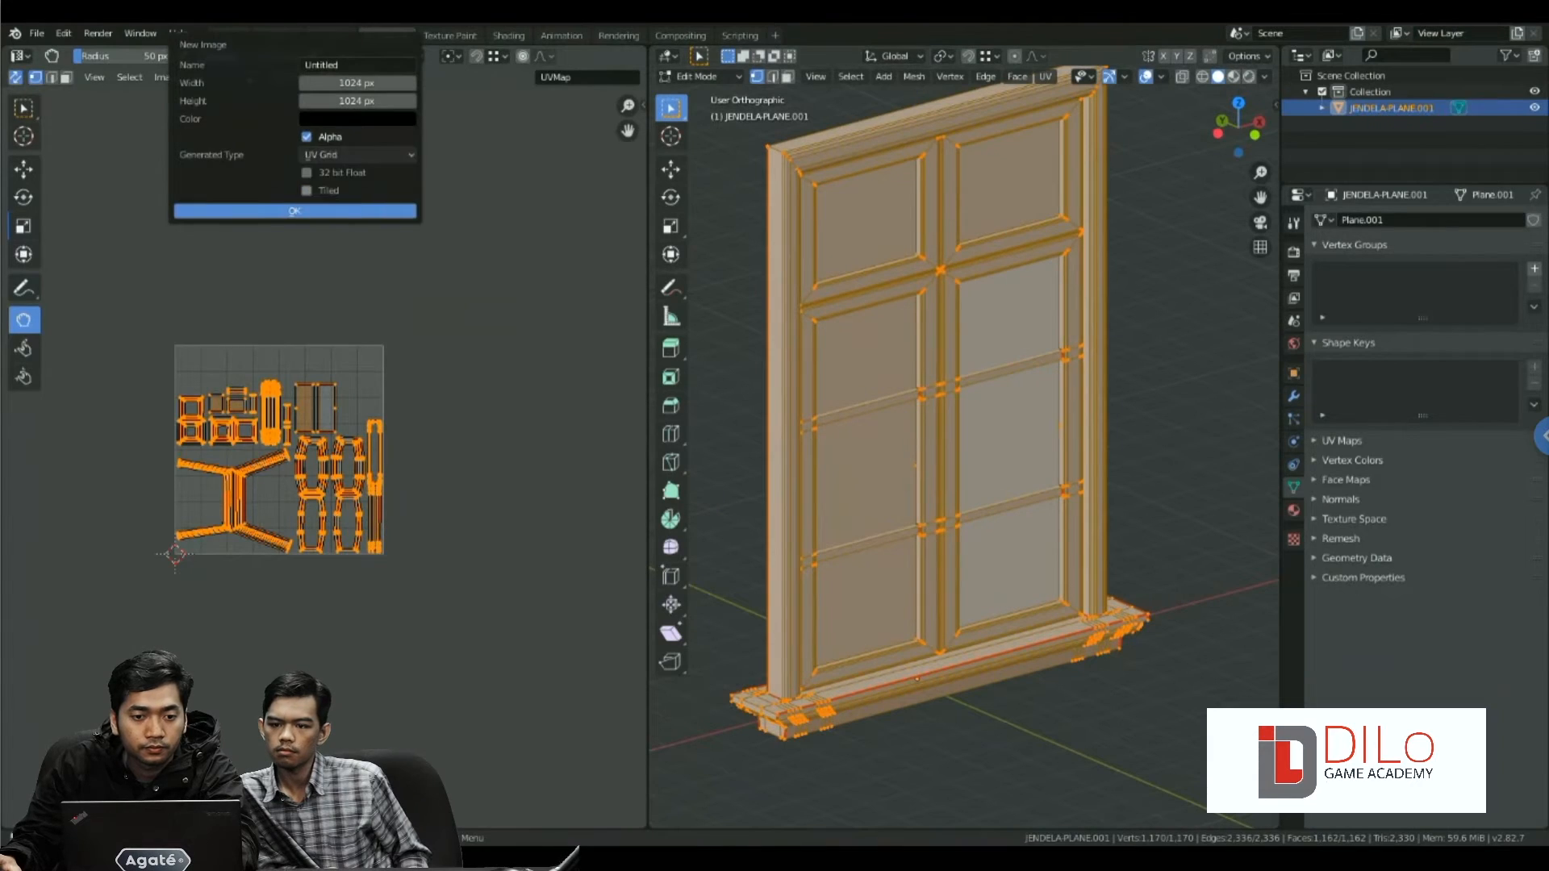
click(311, 212)
- Add a material to the window and use the Untitled grid image as its Base Color Image Texture
click(1293, 509)
click(1423, 289)
click(1480, 475)
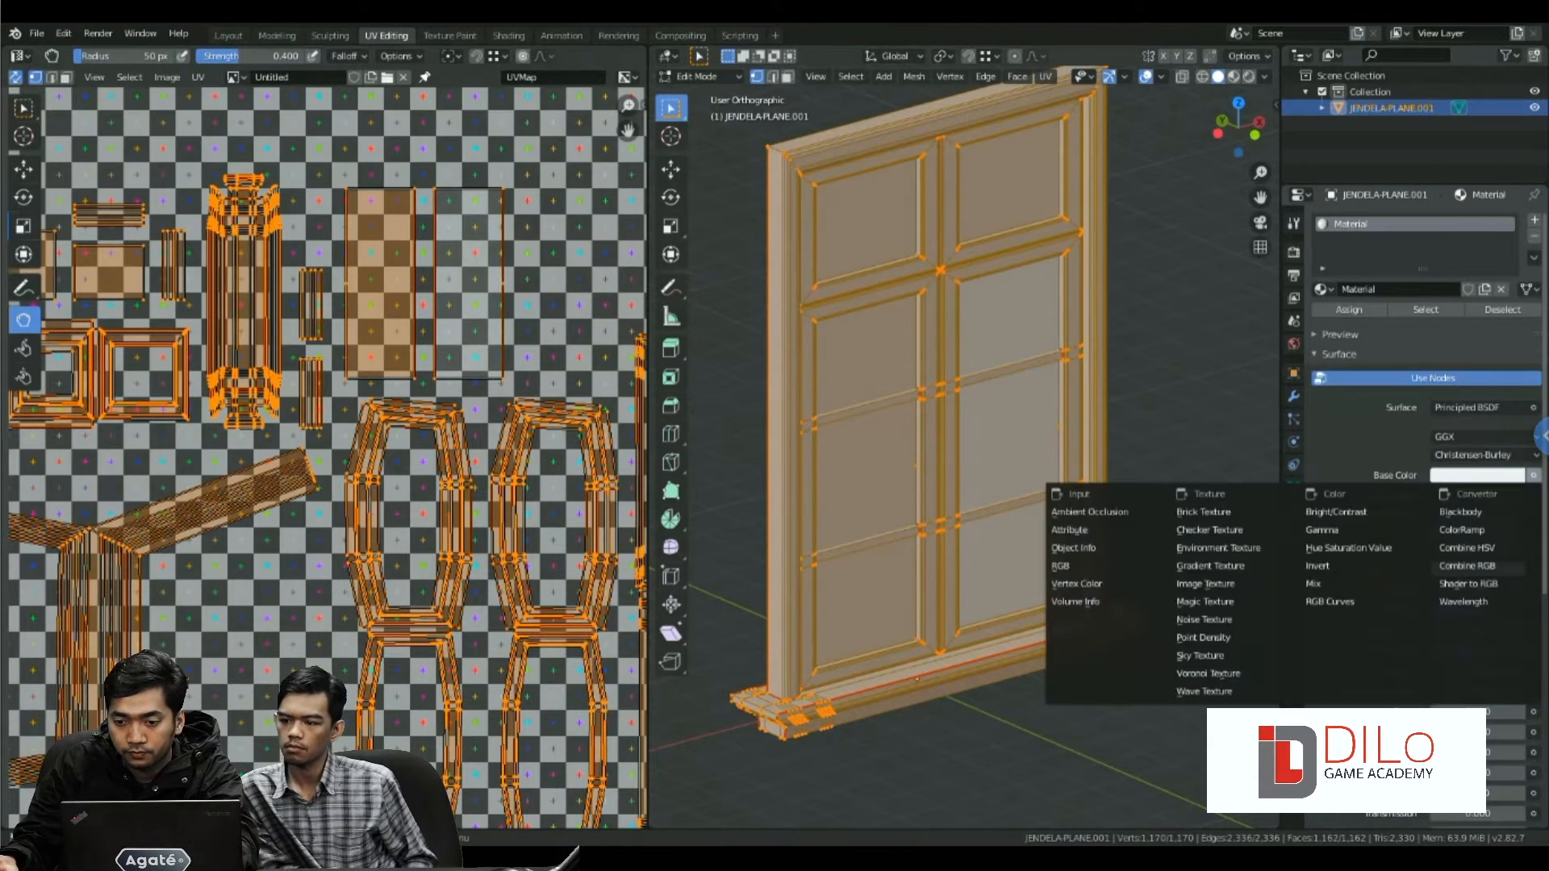
click(1210, 584)
click(1442, 496)
click(1323, 514)
- Show the window in material preview in Object Mode and examine the checkers on its frame, panes and sill
scroll(330, 462, down, 4)
click(1233, 77)
key(Tab)
middle_drag(996, 404, 847, 452)
scroll(964, 436, down, 2)
scroll(940, 452, up, 3)
middle_drag(1154, 371, 920, 419)
scroll(947, 363, down, 3)
scroll(1017, 379, up, 3)
scroll(956, 379, down, 2)
scroll(978, 420, up, 2)
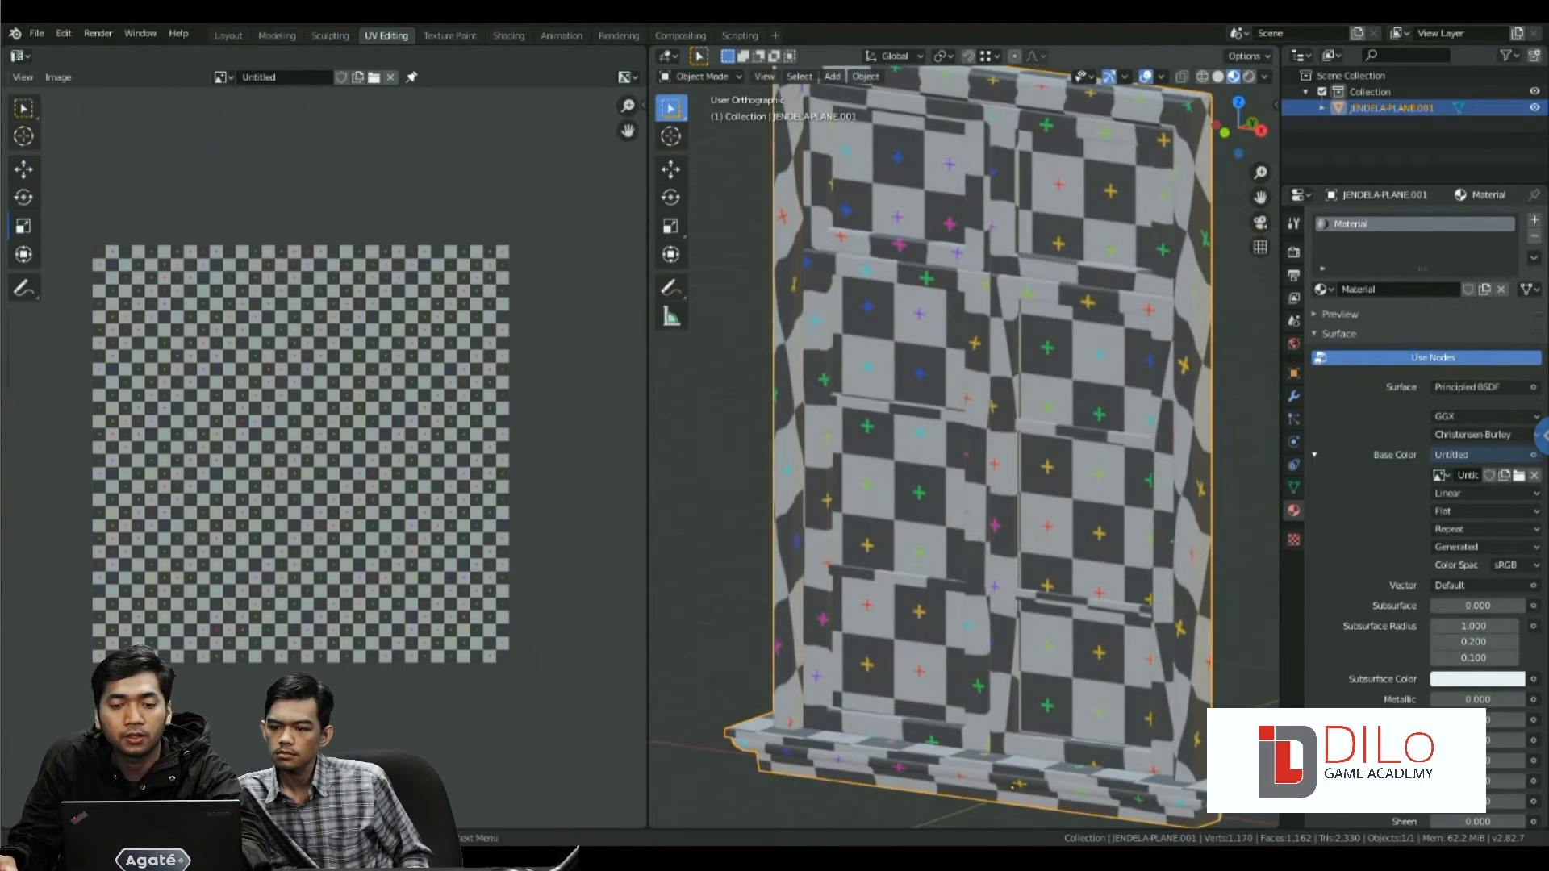
- Examine the checkers along the side of the window frame and its adjoining panes close up
scroll(964, 447, up, 6)
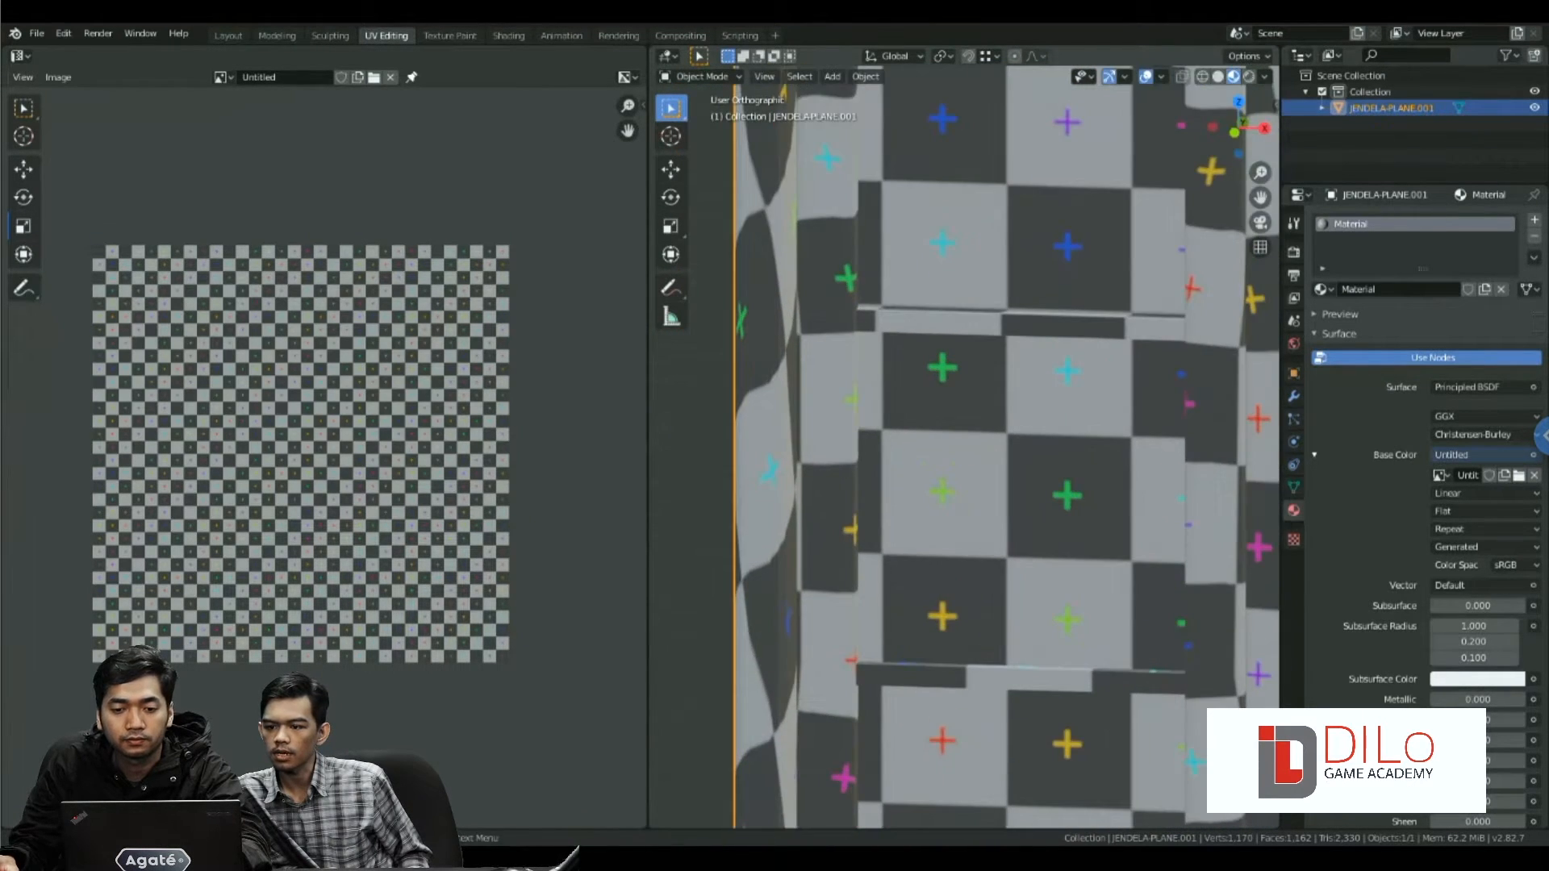
shift+middle_drag(964, 448, 1085, 406)
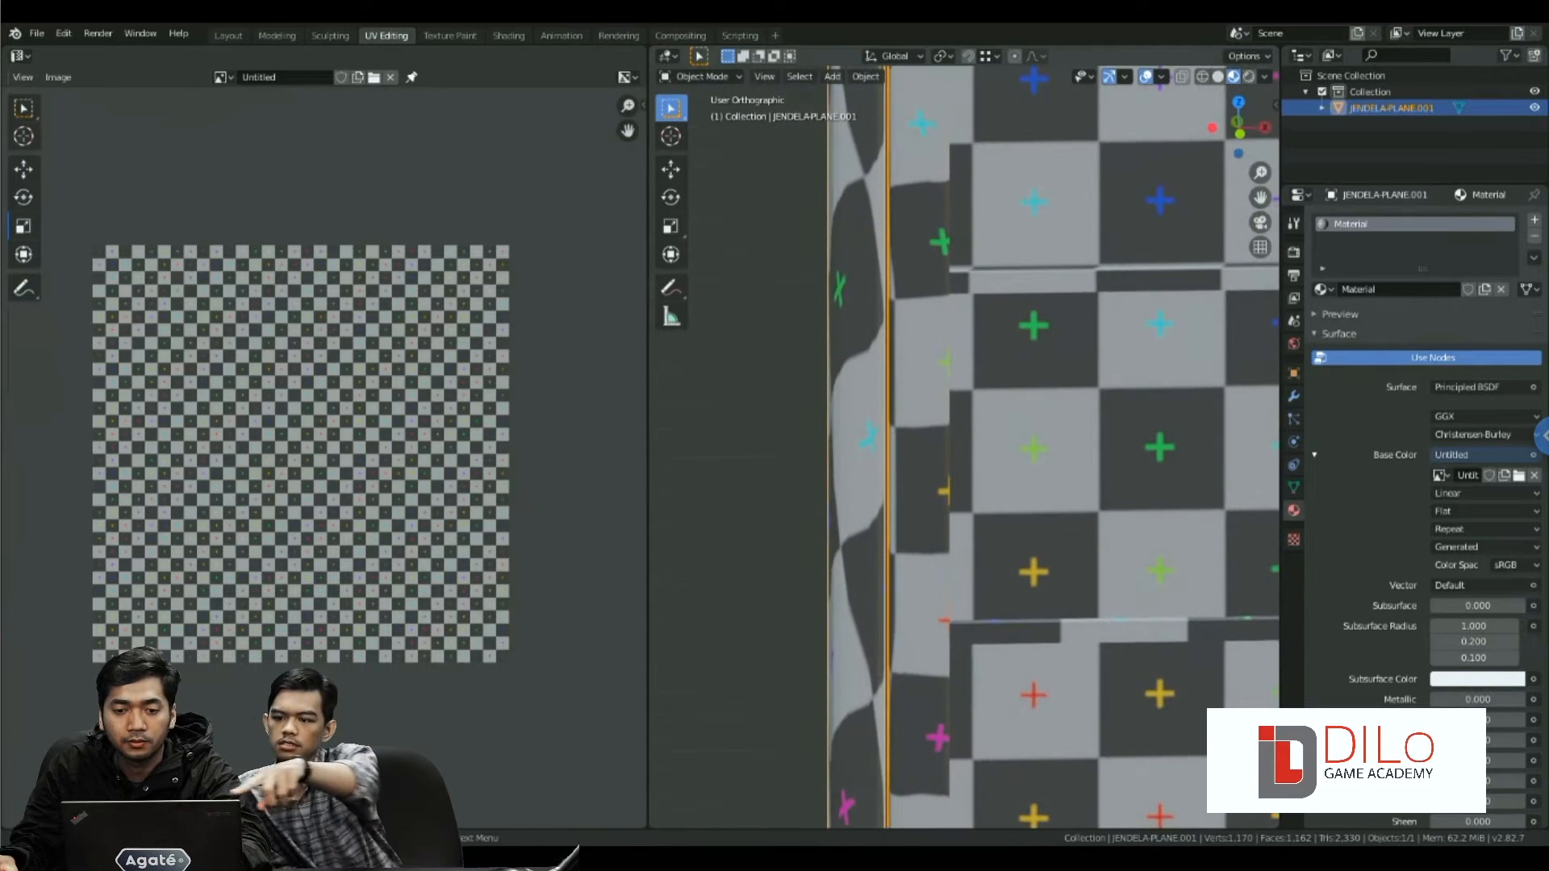
scroll(964, 448, down, 2)
scroll(964, 447, down, 3)
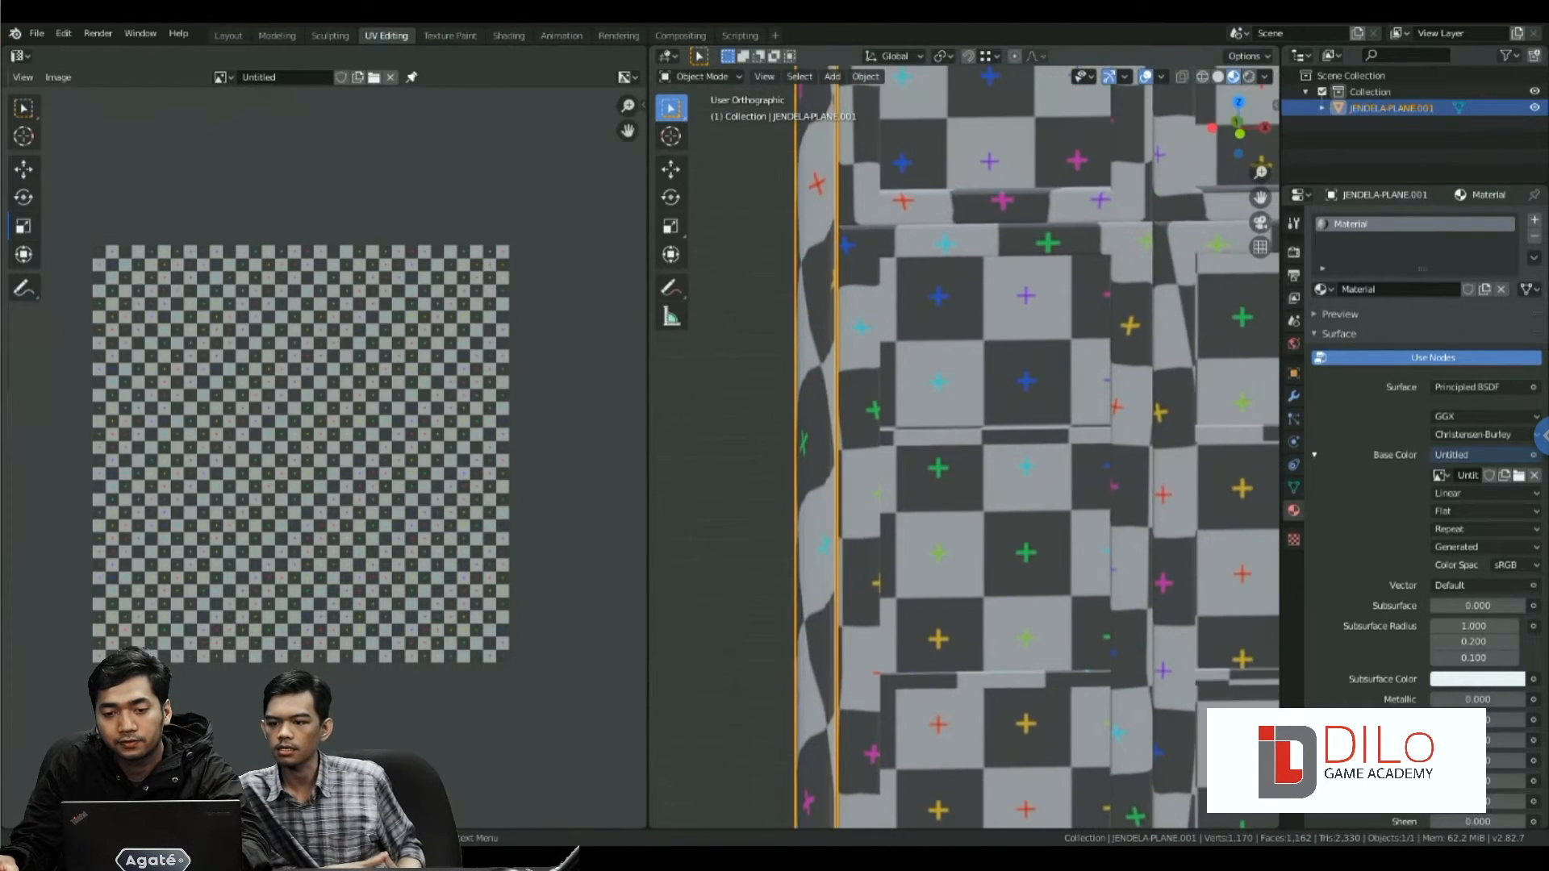
scroll(964, 448, down, 3)
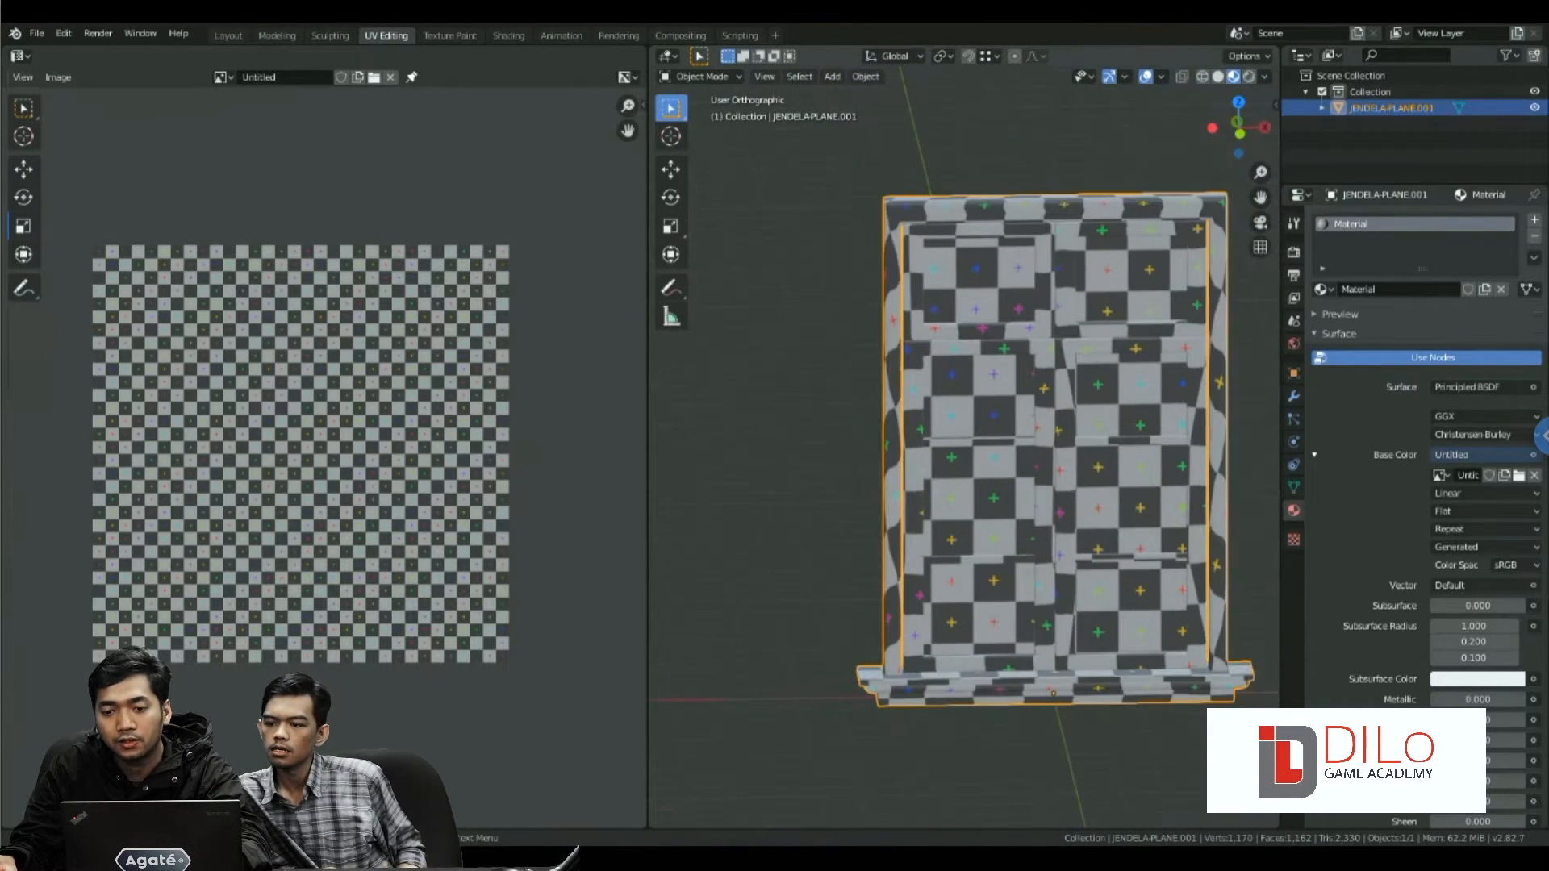
scroll(964, 448, up, 6)
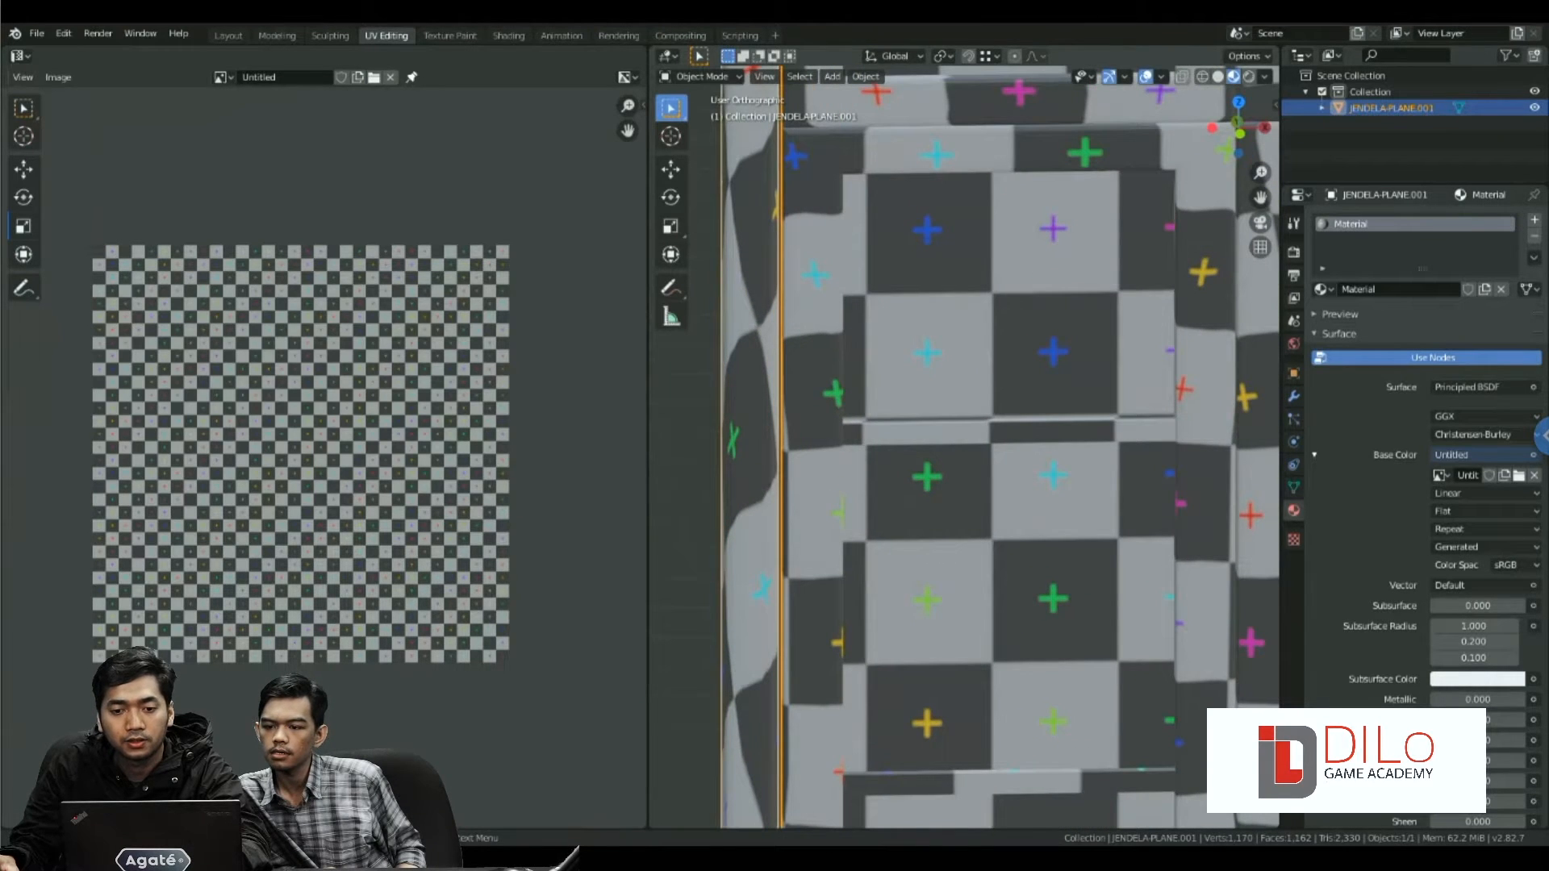
scroll(964, 447, down, 2)
- Compare the window's UV islands with the checkers on its frame, switching between Edit Mode and Object Mode
key(Tab)
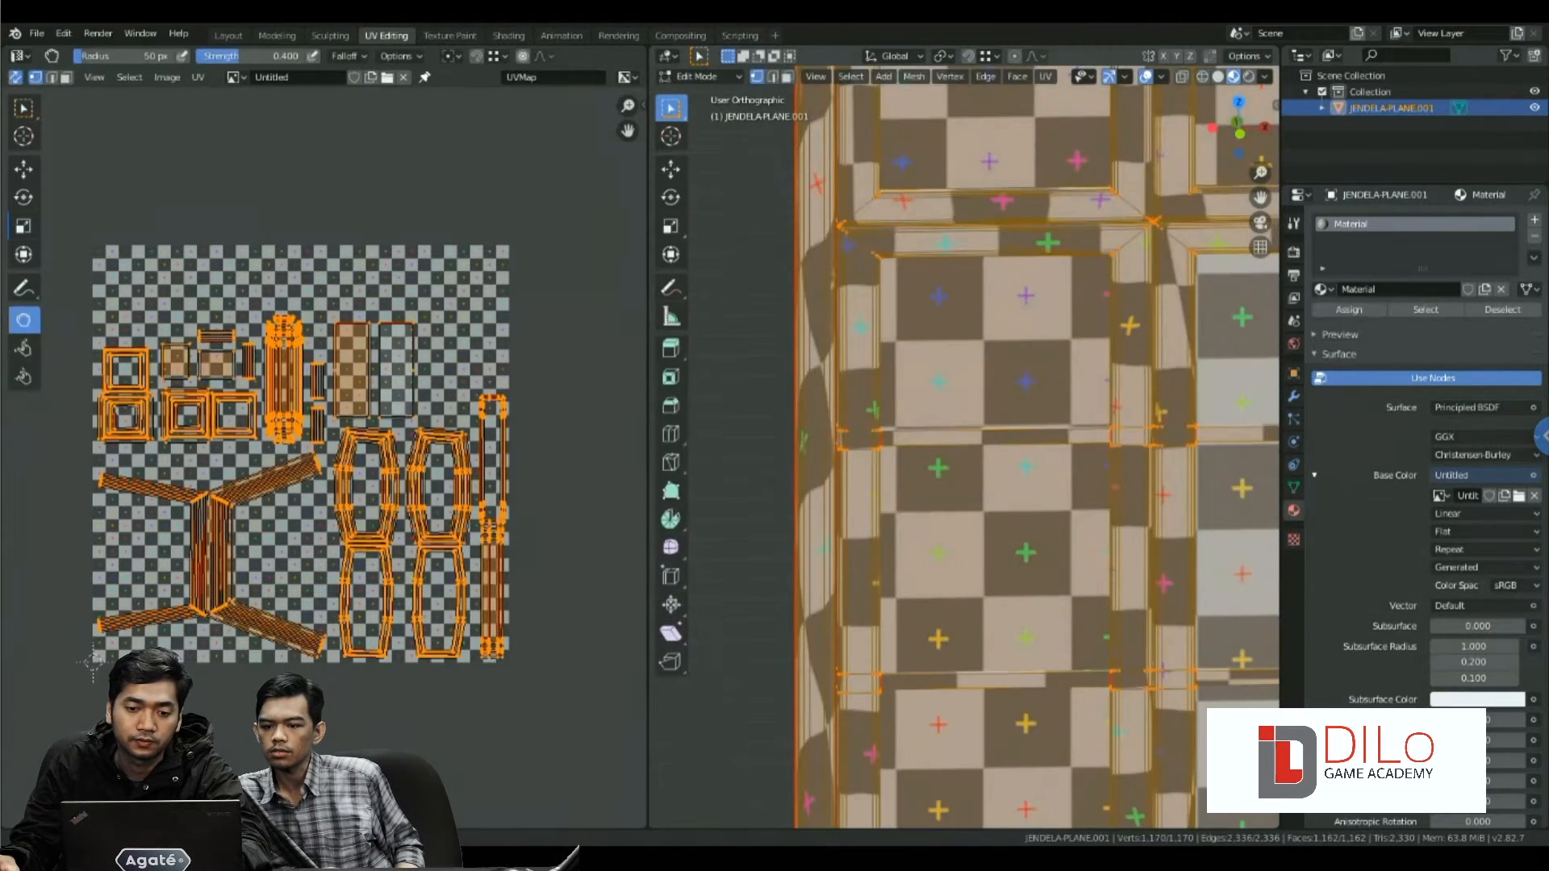
scroll(964, 447, down, 3)
key(Tab)
scroll(964, 448, up, 3)
scroll(964, 448, down, 3)
scroll(964, 448, up, 5)
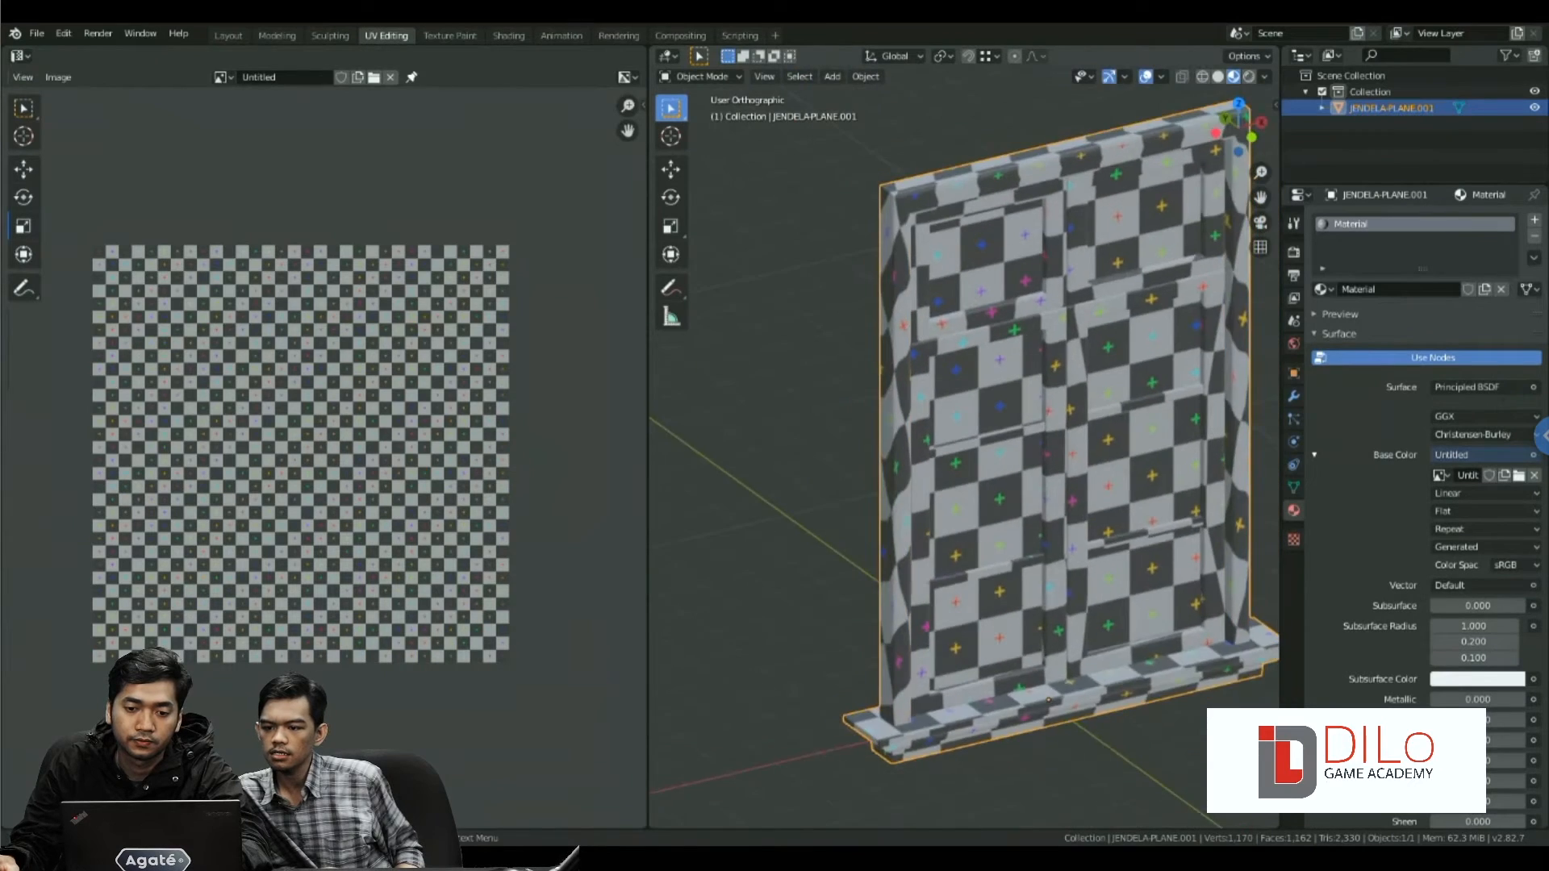
key(Tab)
scroll(964, 448, up, 1)
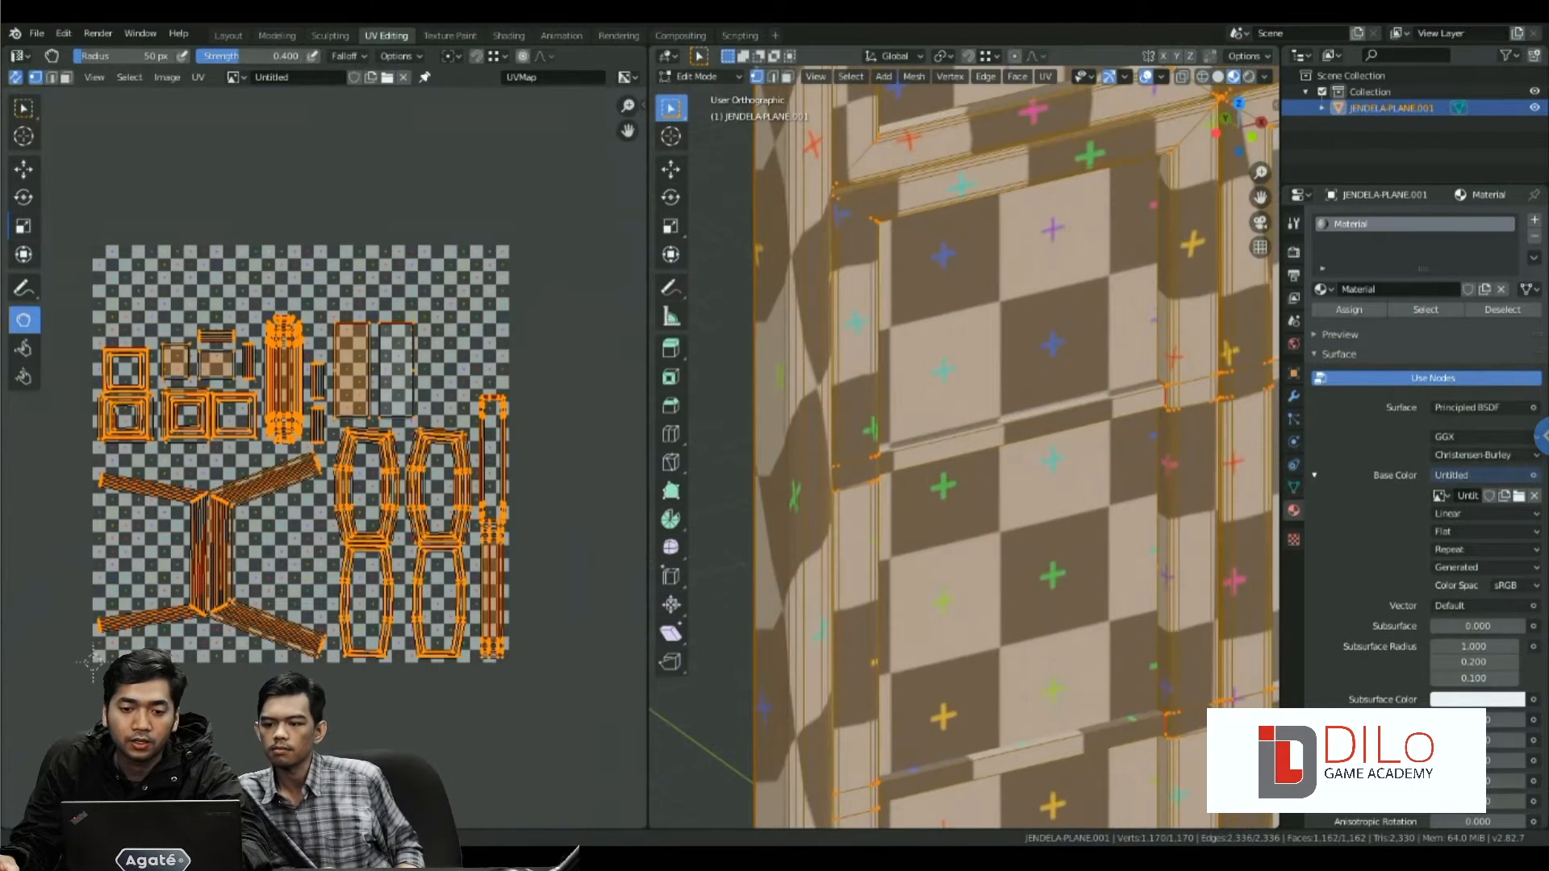
middle_drag(964, 448, 878, 440)
scroll(878, 440, down, 3)
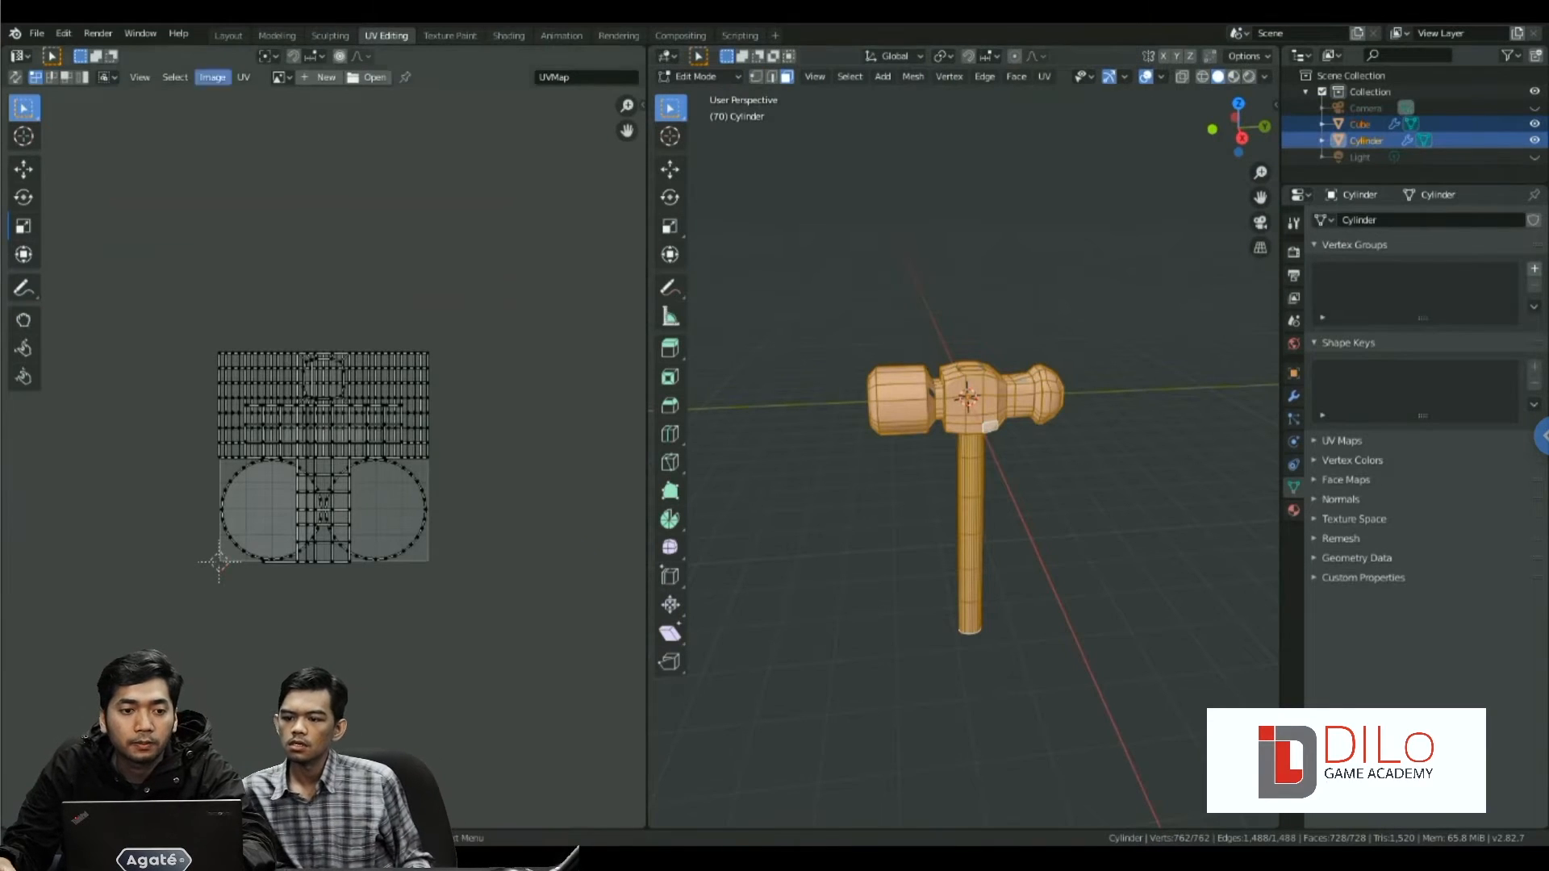
- Select all of the hammer's UVs and create a new generated image of the UV Grid type for them
click(36, 33)
click(38, 33)
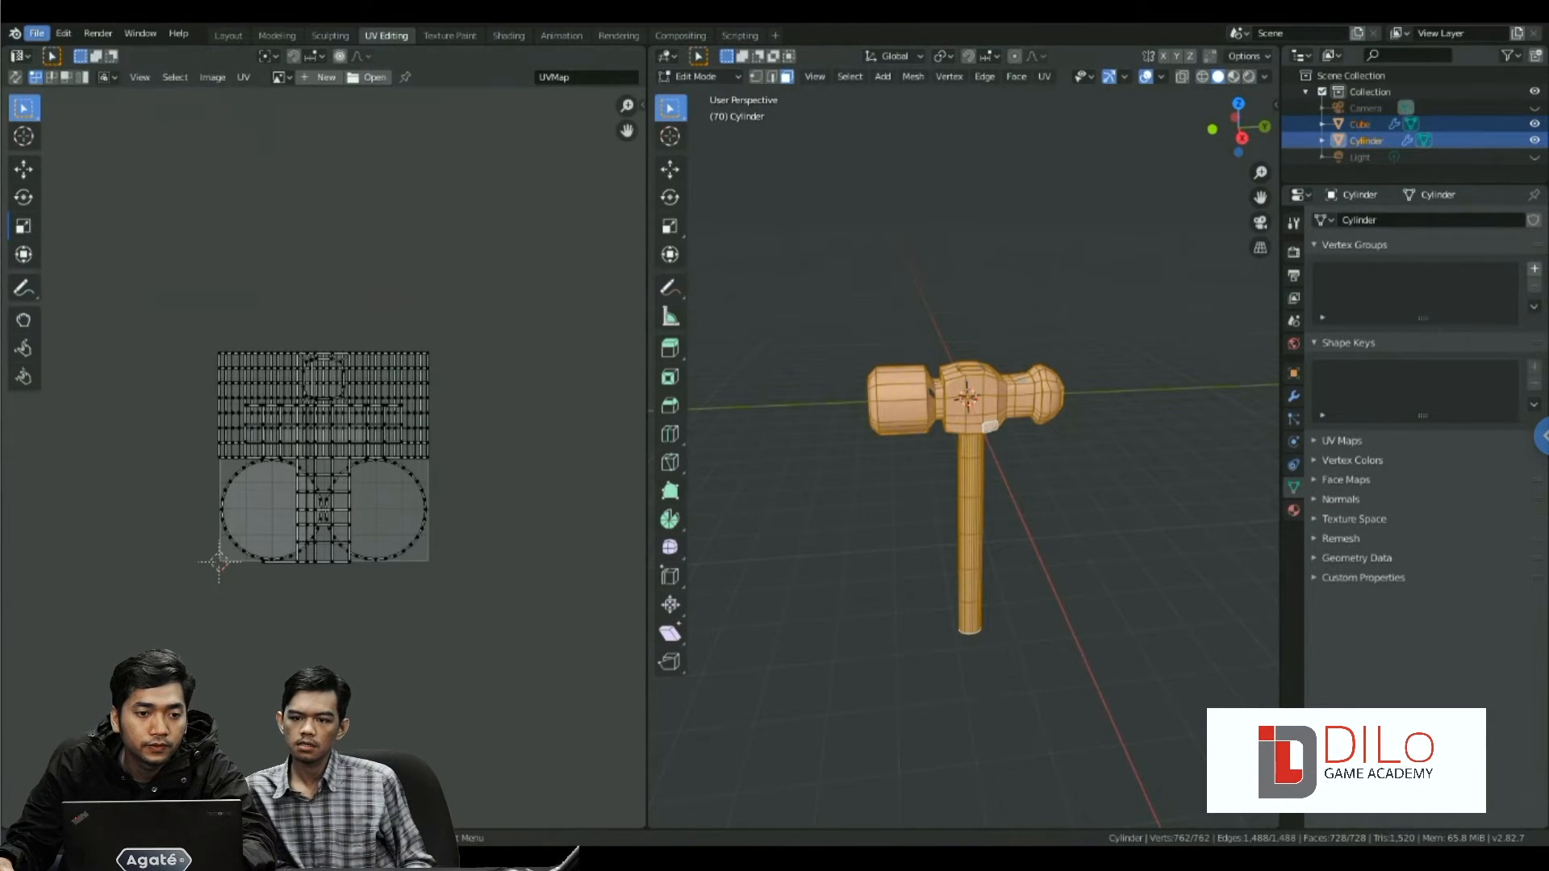
key(a)
scroll(323, 457, up, 2)
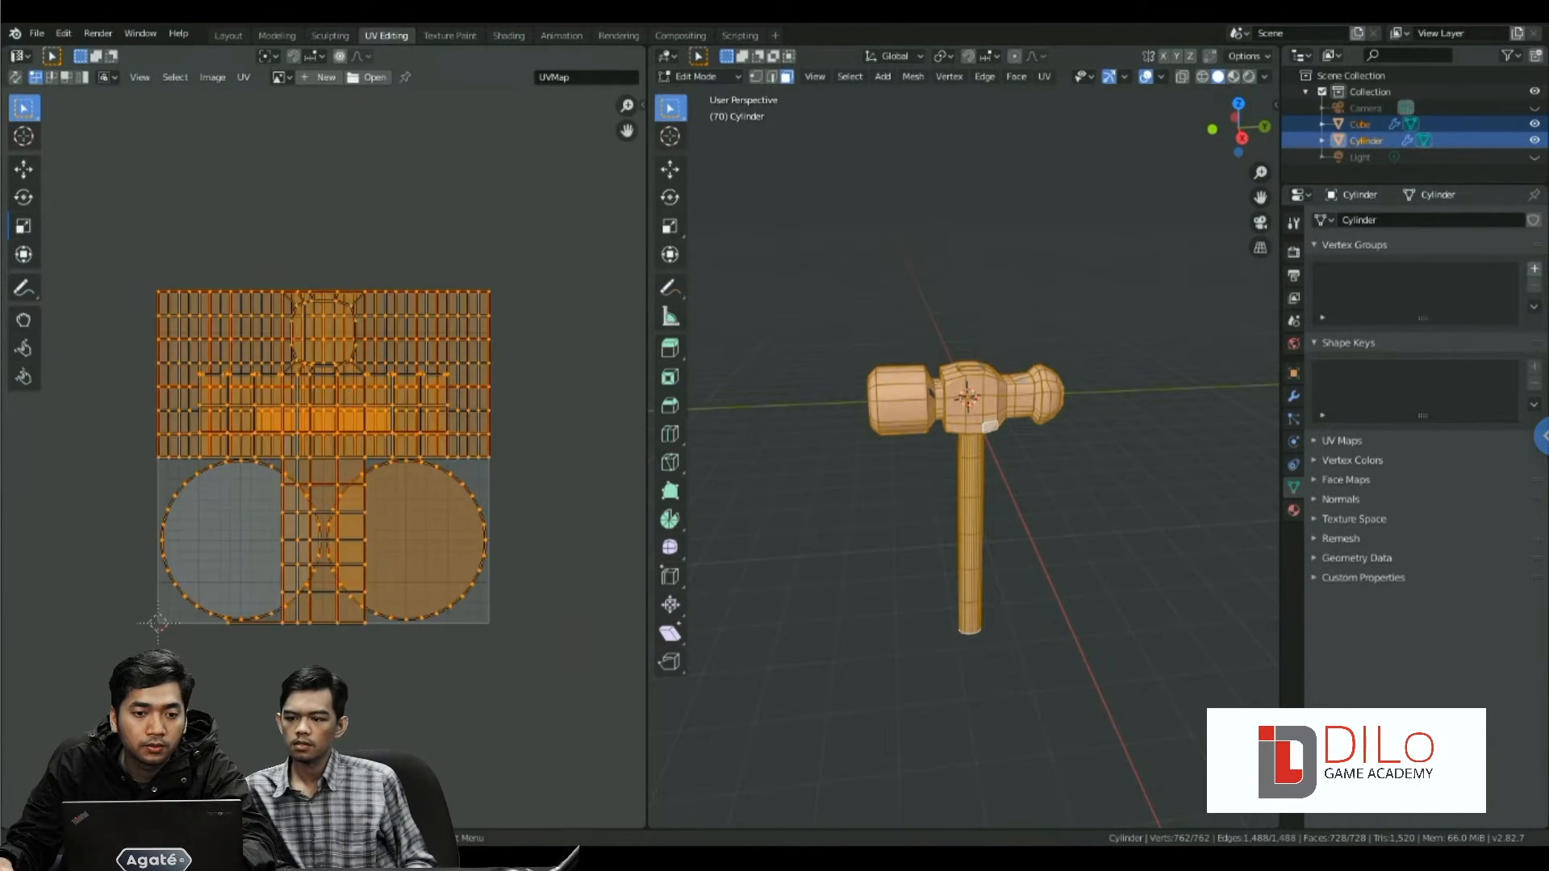
click(321, 77)
click(377, 156)
click(362, 194)
click(339, 213)
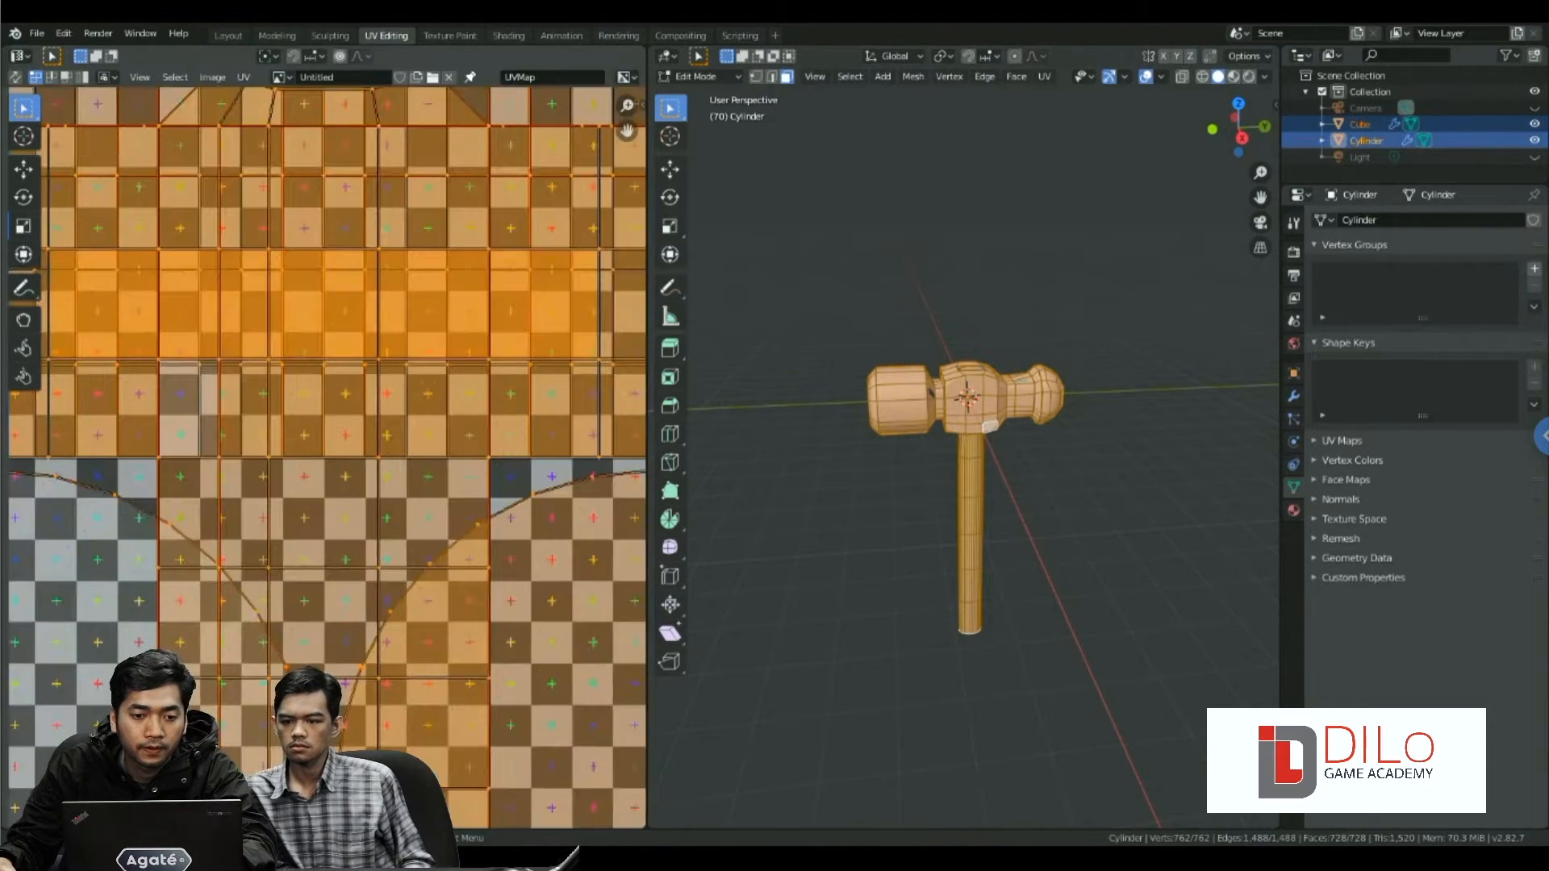
scroll(323, 458, down, 4)
- Set the Base Color of the hammer's material to an Image Texture using the Untitled grid image, shown in material preview
click(1293, 510)
click(1424, 288)
click(1533, 475)
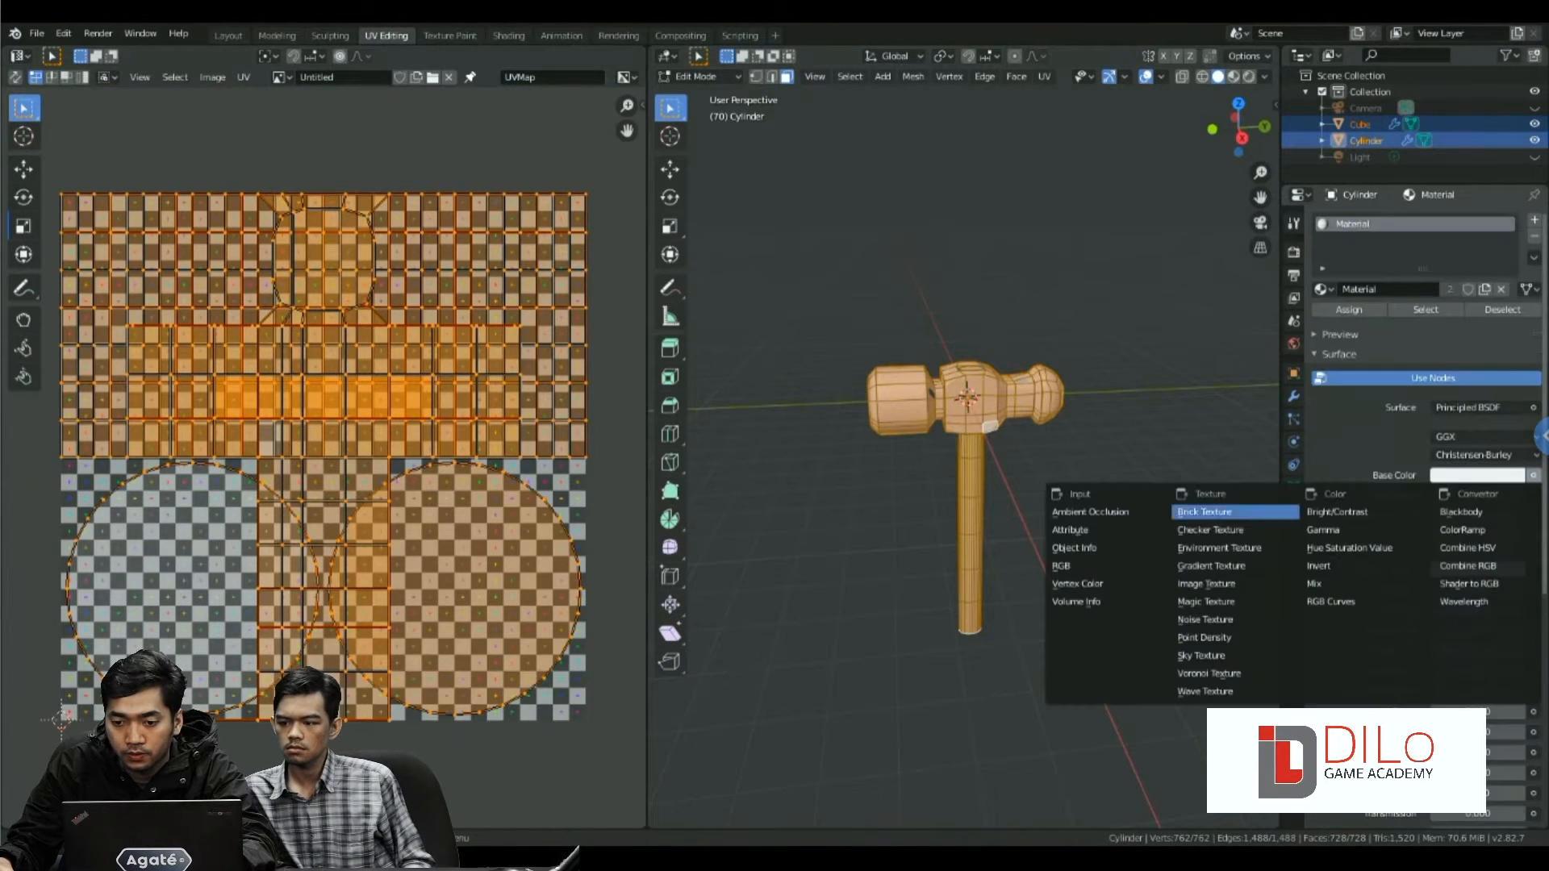
click(1206, 583)
click(1233, 76)
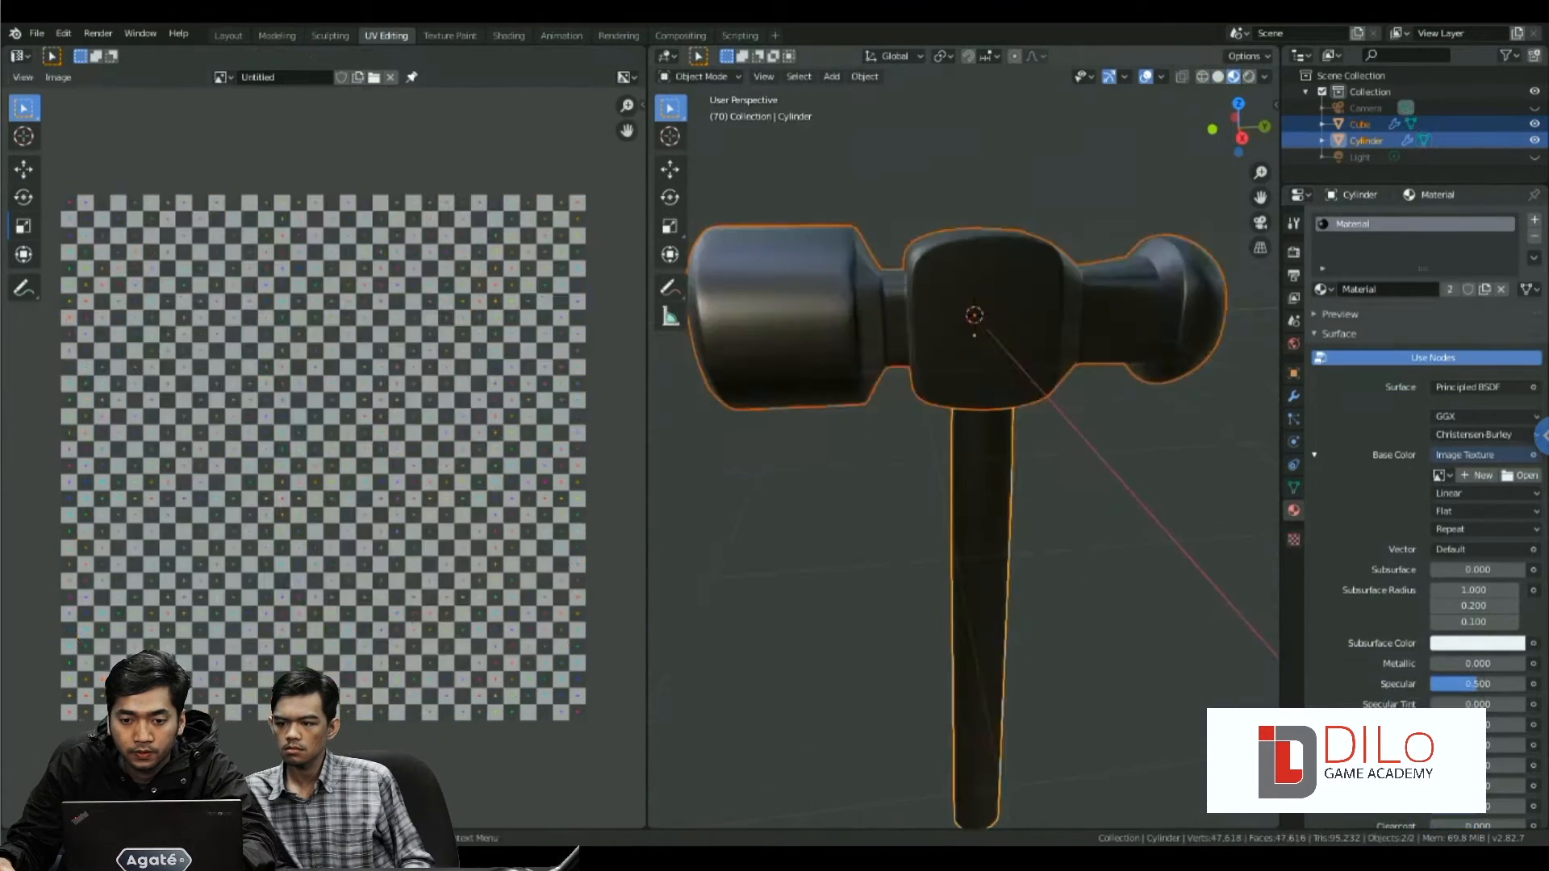
scroll(968, 403, up, 5)
scroll(968, 403, down, 3)
scroll(1424, 484, down, 1)
click(1442, 463)
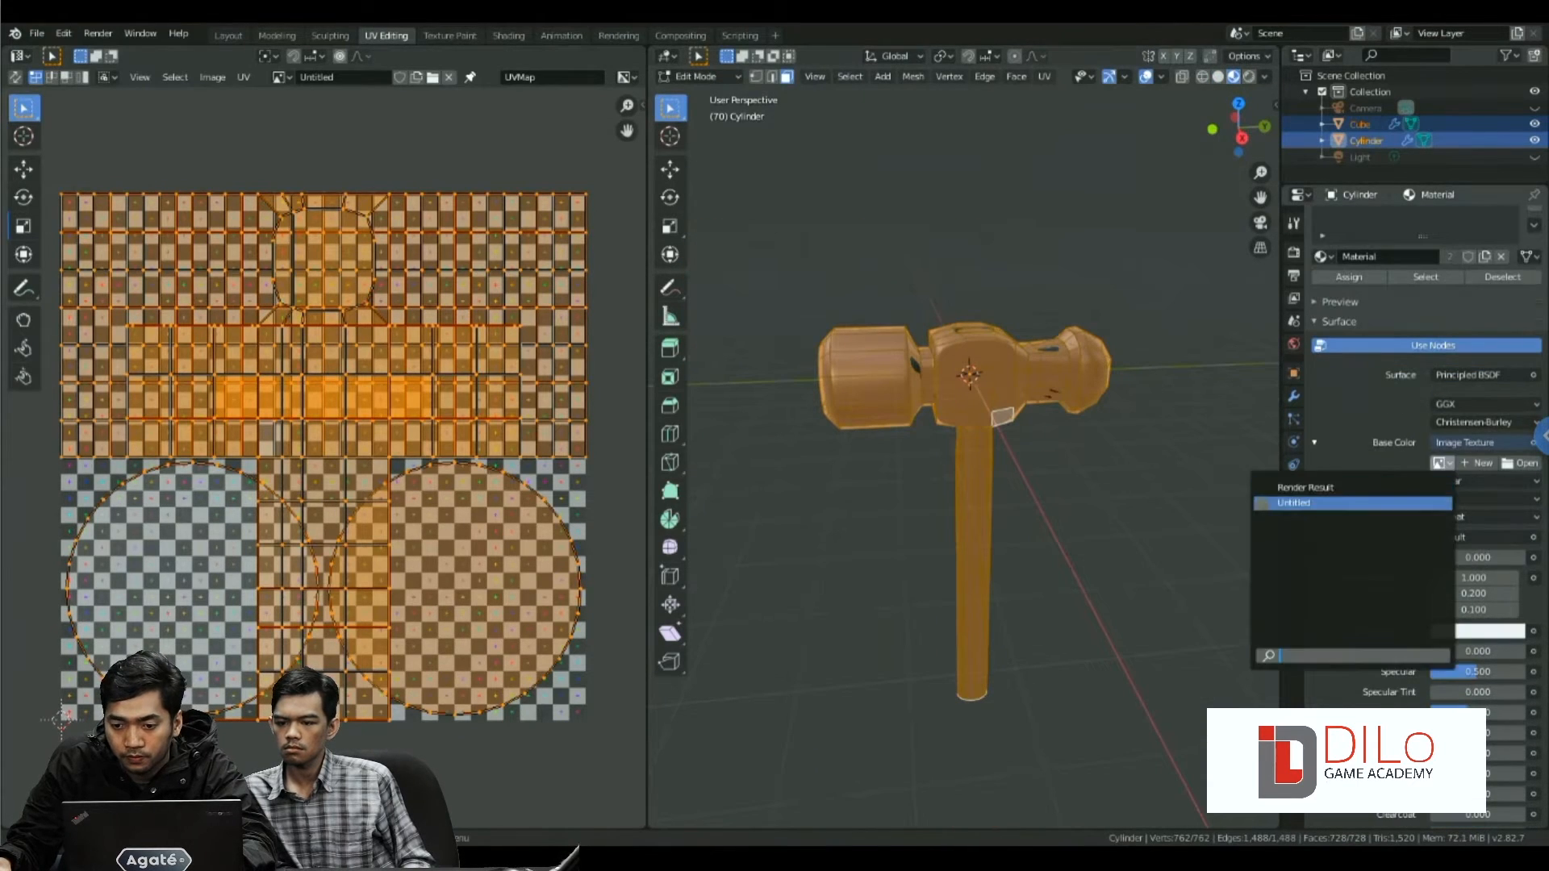
click(1323, 504)
- Select the hammer head alone and examine its checkers and UV layout
key(Tab)
middle_drag(1048, 484, 968, 505)
scroll(968, 504, up, 2)
scroll(951, 363, up, 1)
click(952, 363)
middle_drag(952, 363, 1125, 365)
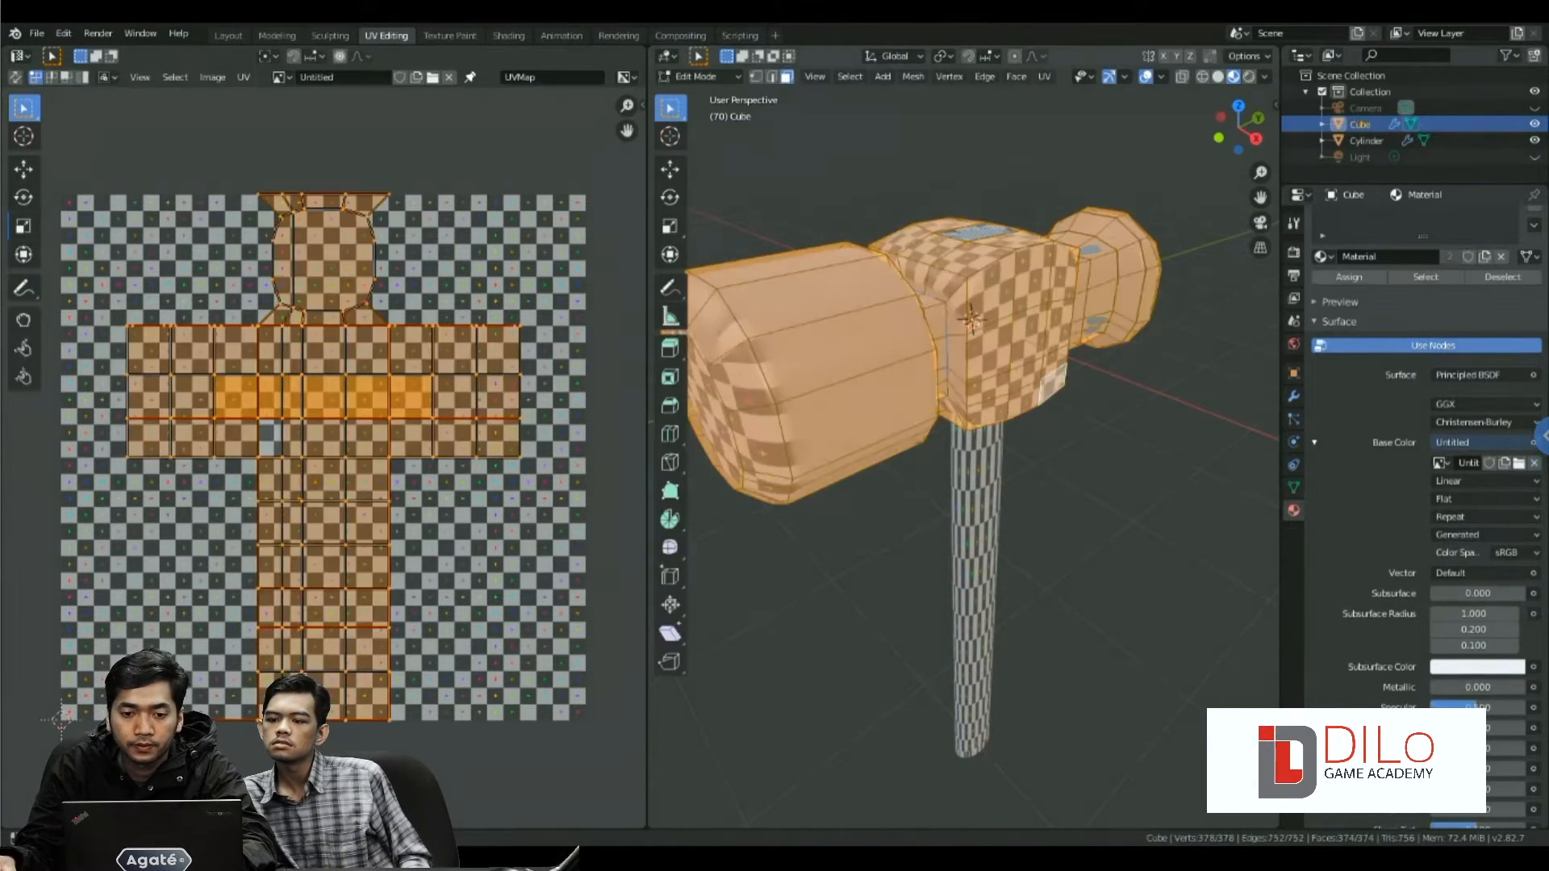
key(Tab)
scroll(974, 517, down, 2)
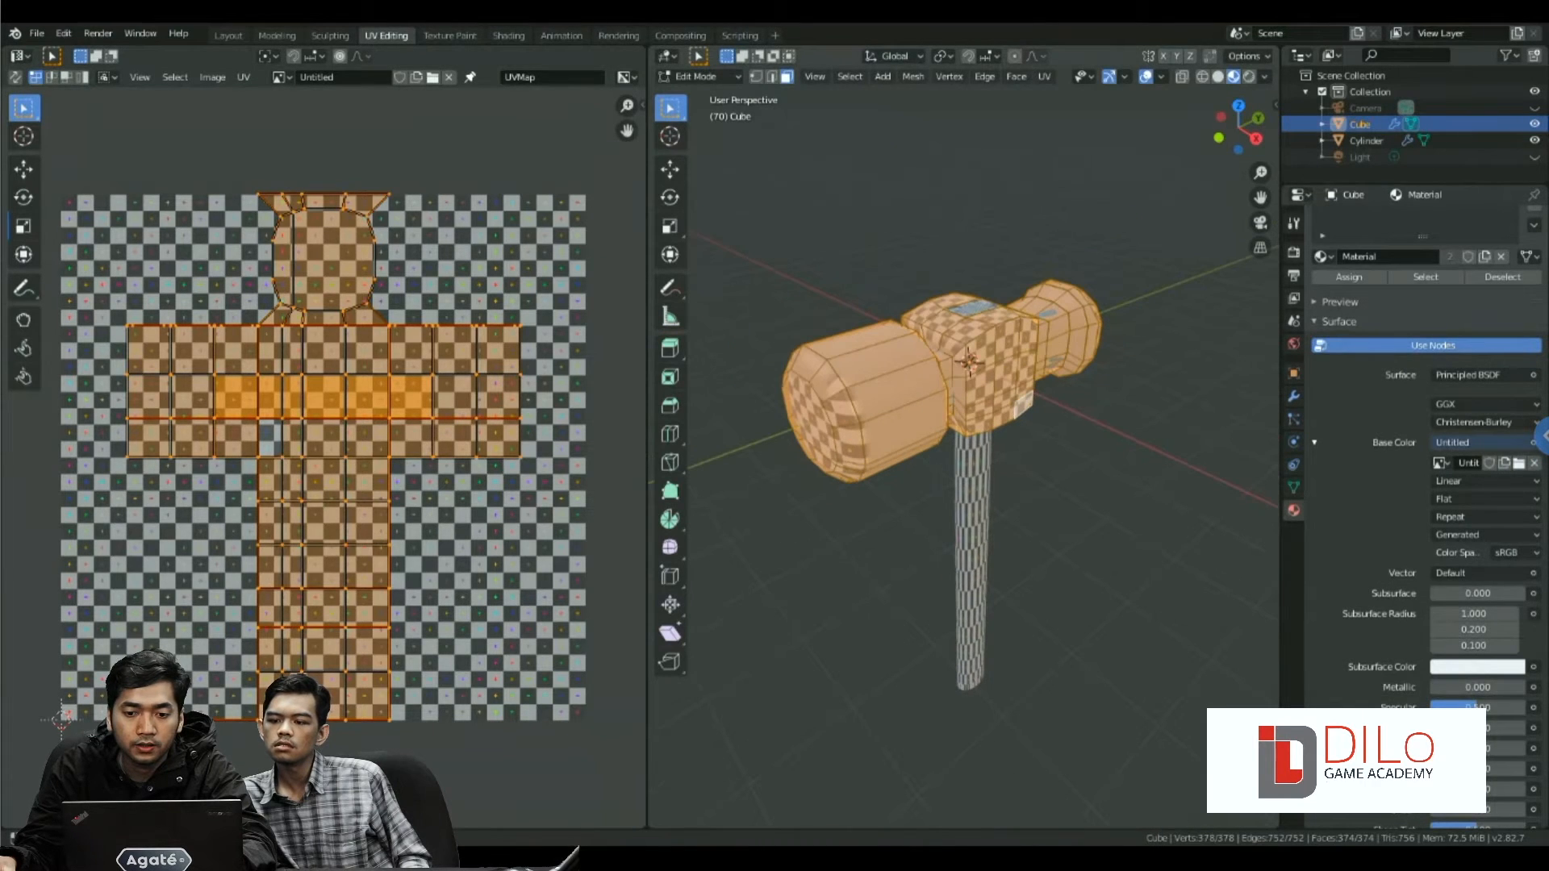
- Compare the handle's UV layout and checkers with those of the hammer head, returning to the head in Edit Mode
key(Tab)
click(973, 517)
key(Tab)
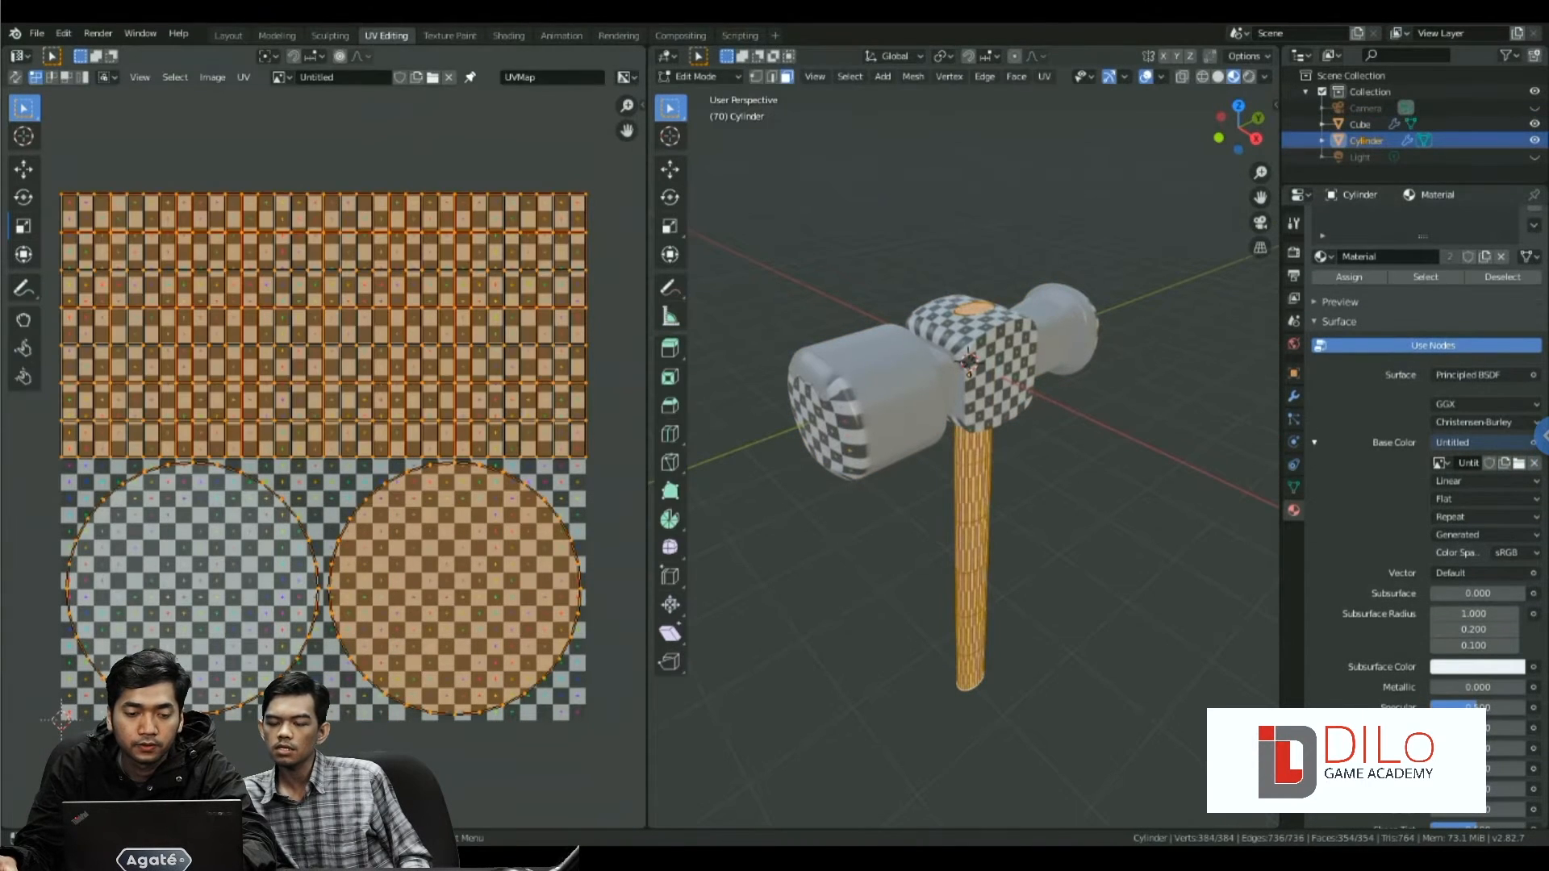
key(Tab)
click(902, 390)
middle_drag(902, 391, 840, 392)
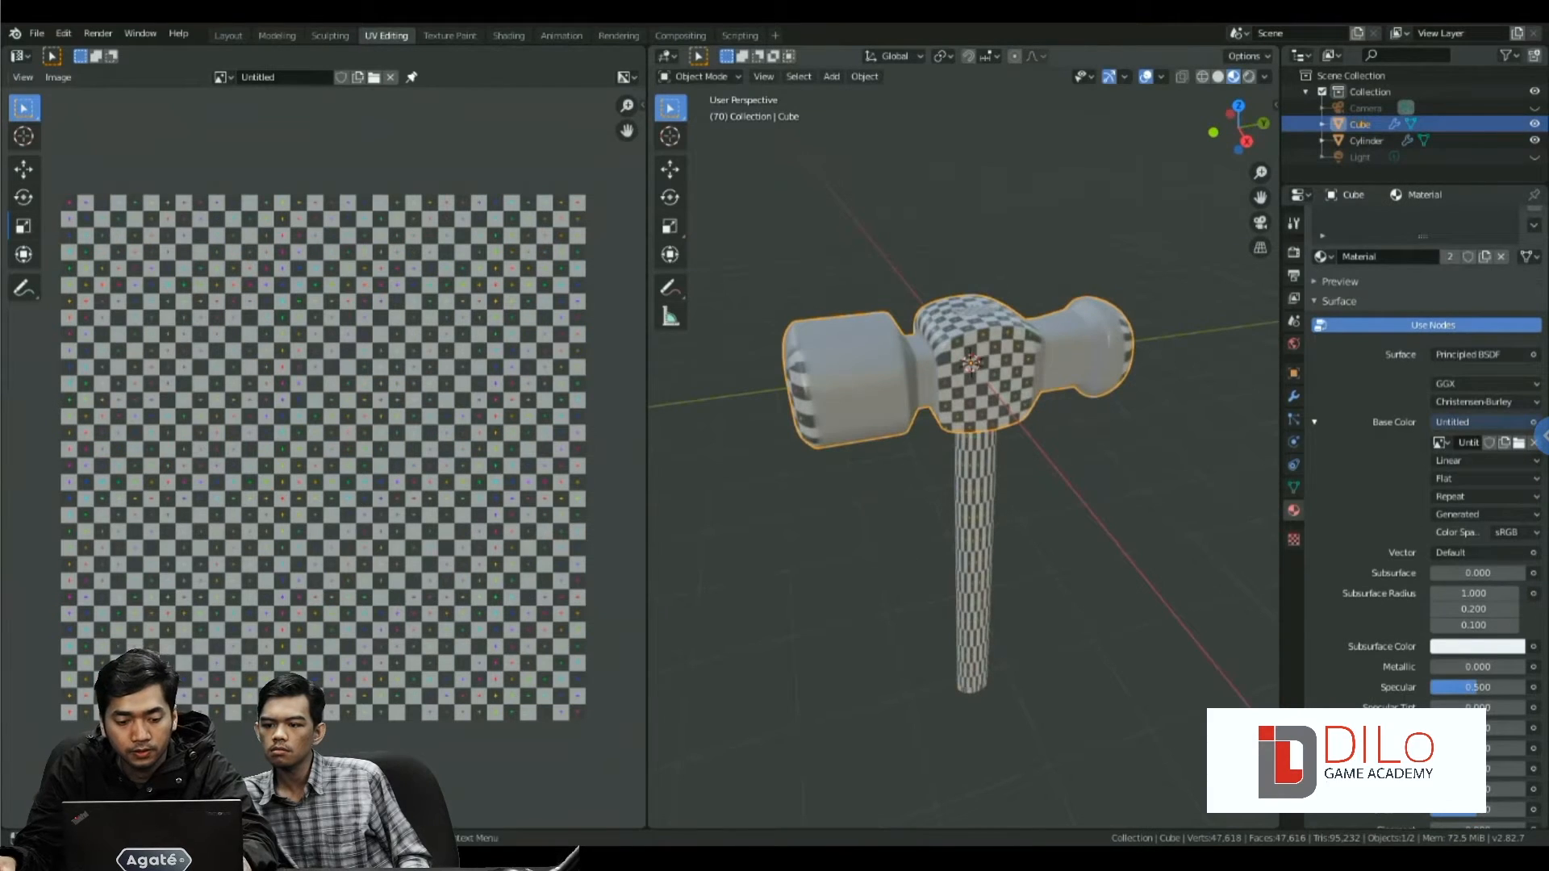
key(Tab)
key(Tab)
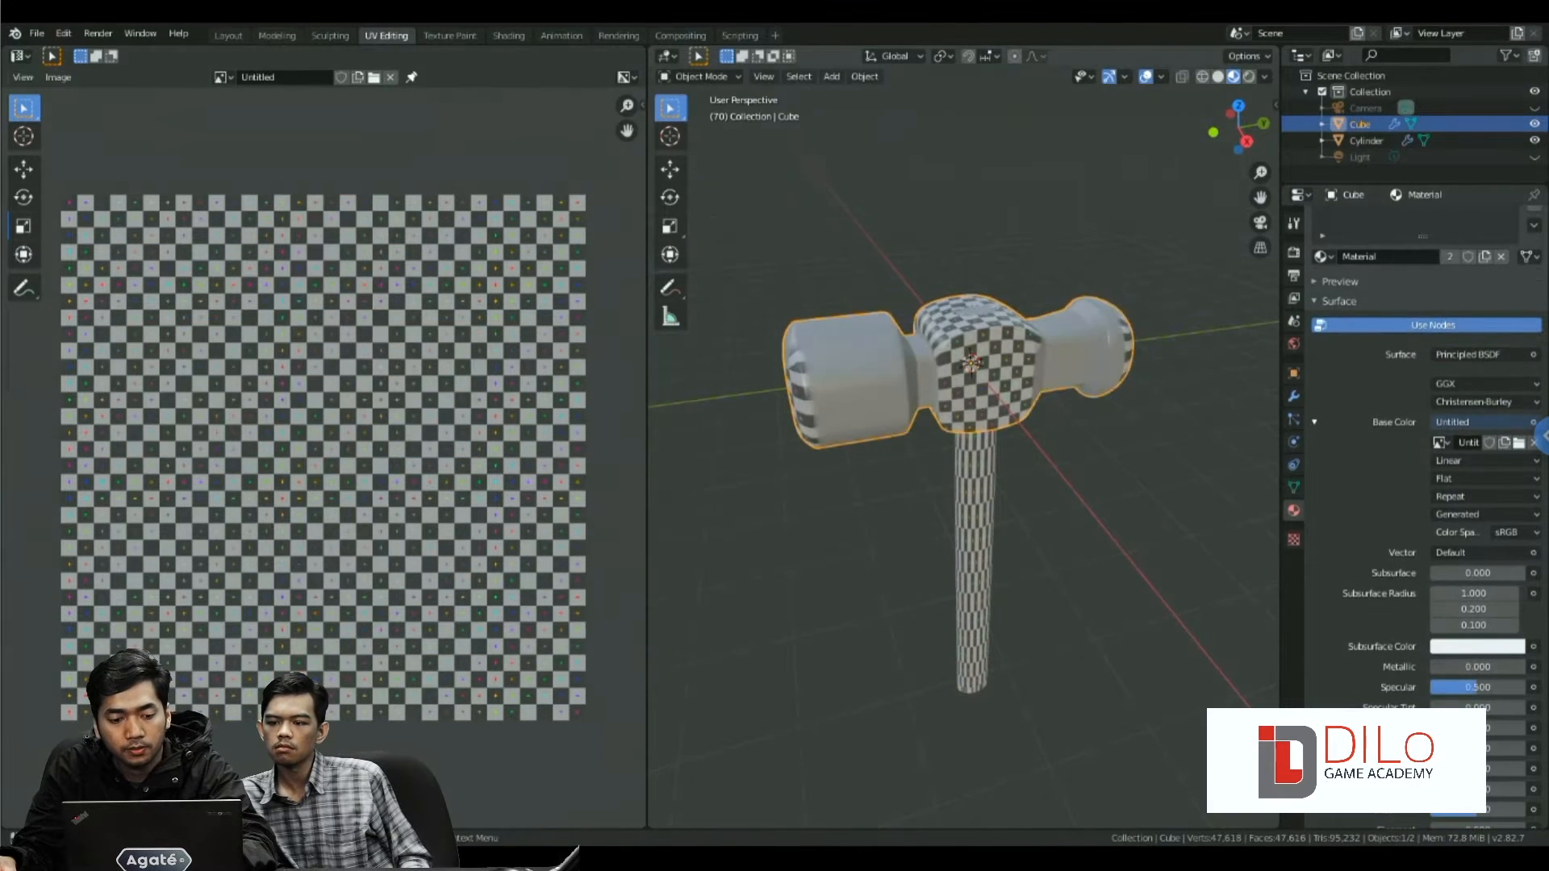
key(Tab)
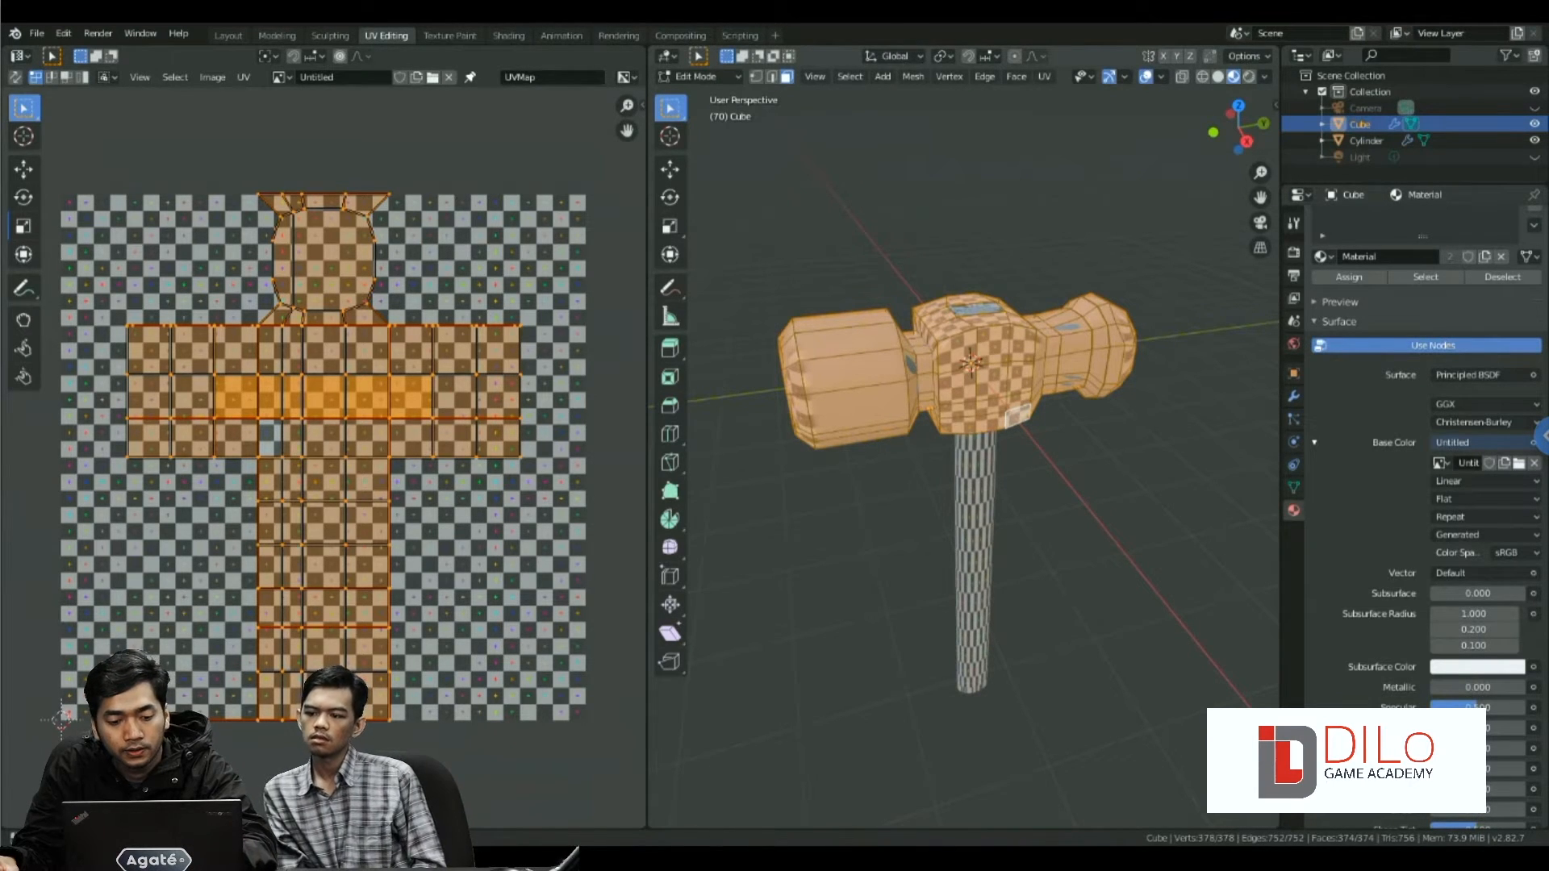
- Try Smart UV Project on the hammer head with angle limit 66 and island margin 0, and undo it
key(u)
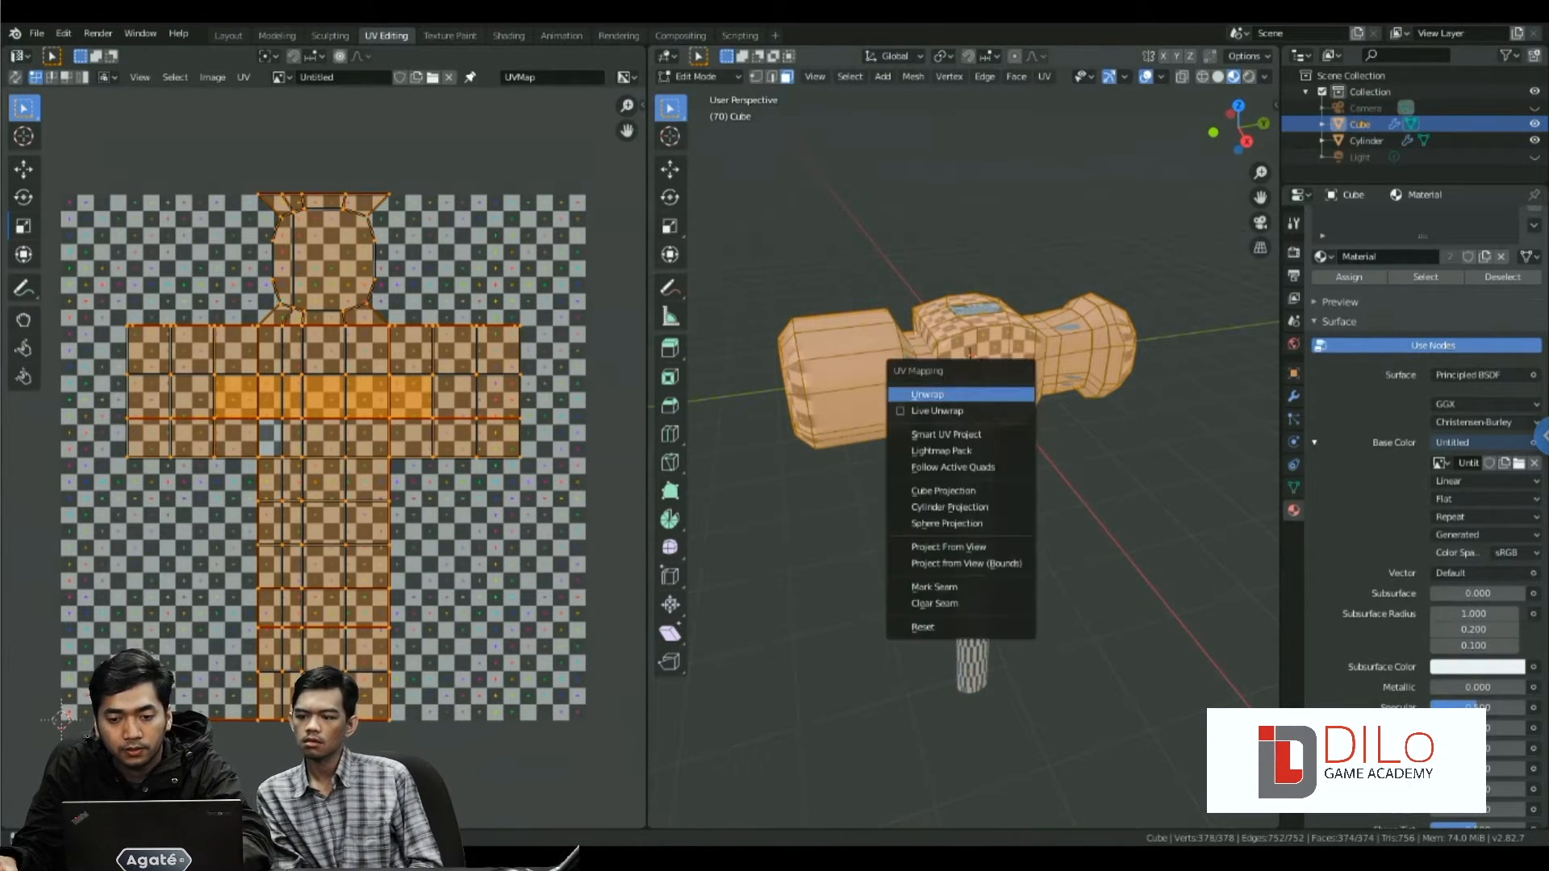
key(Escape)
key(u)
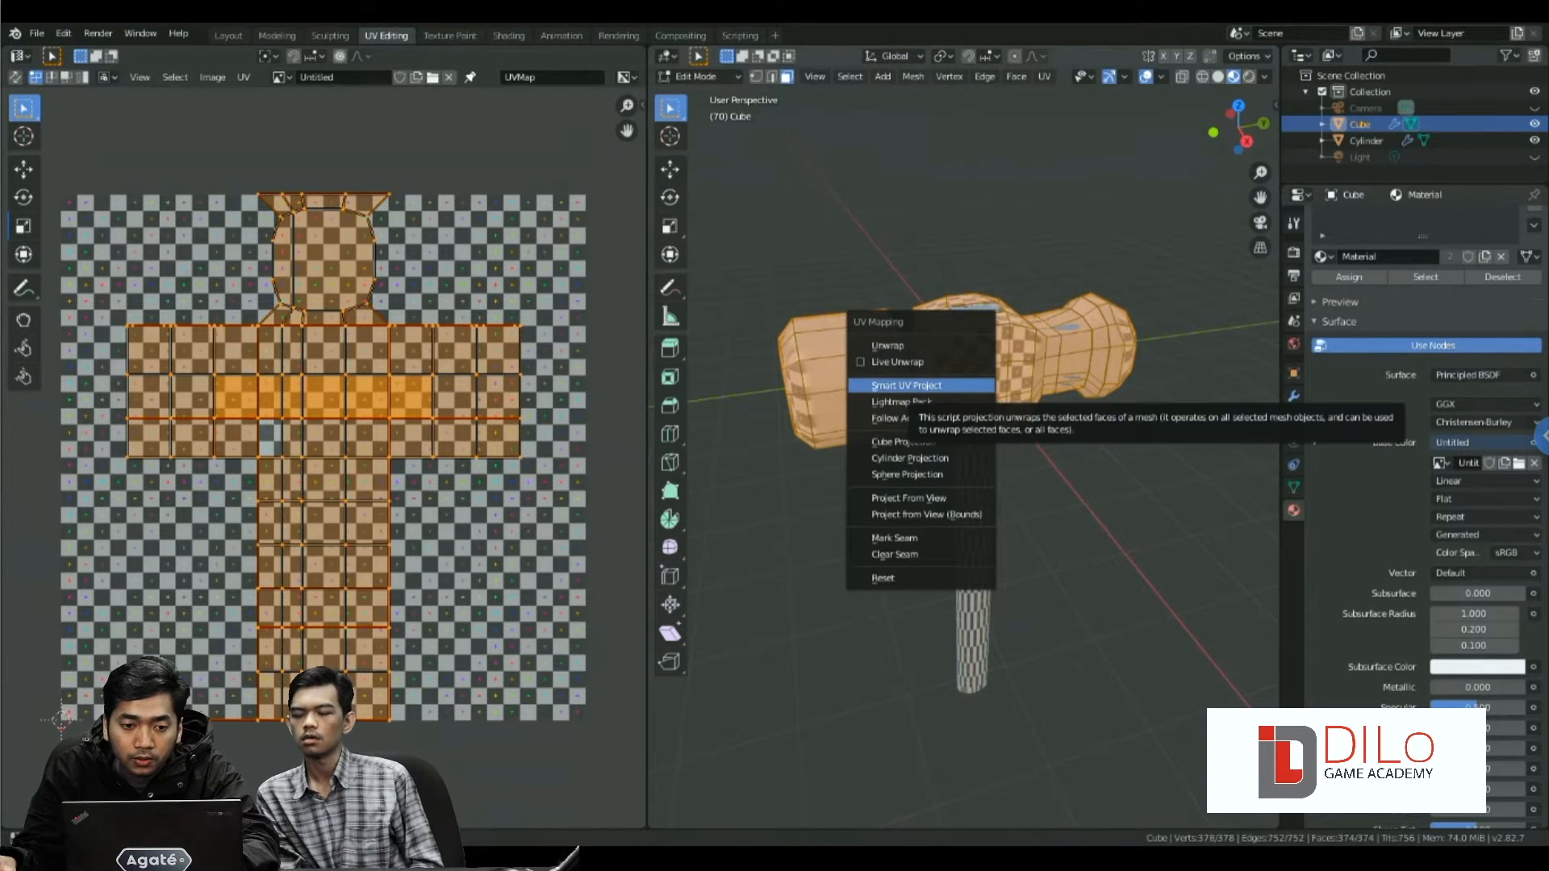
click(930, 386)
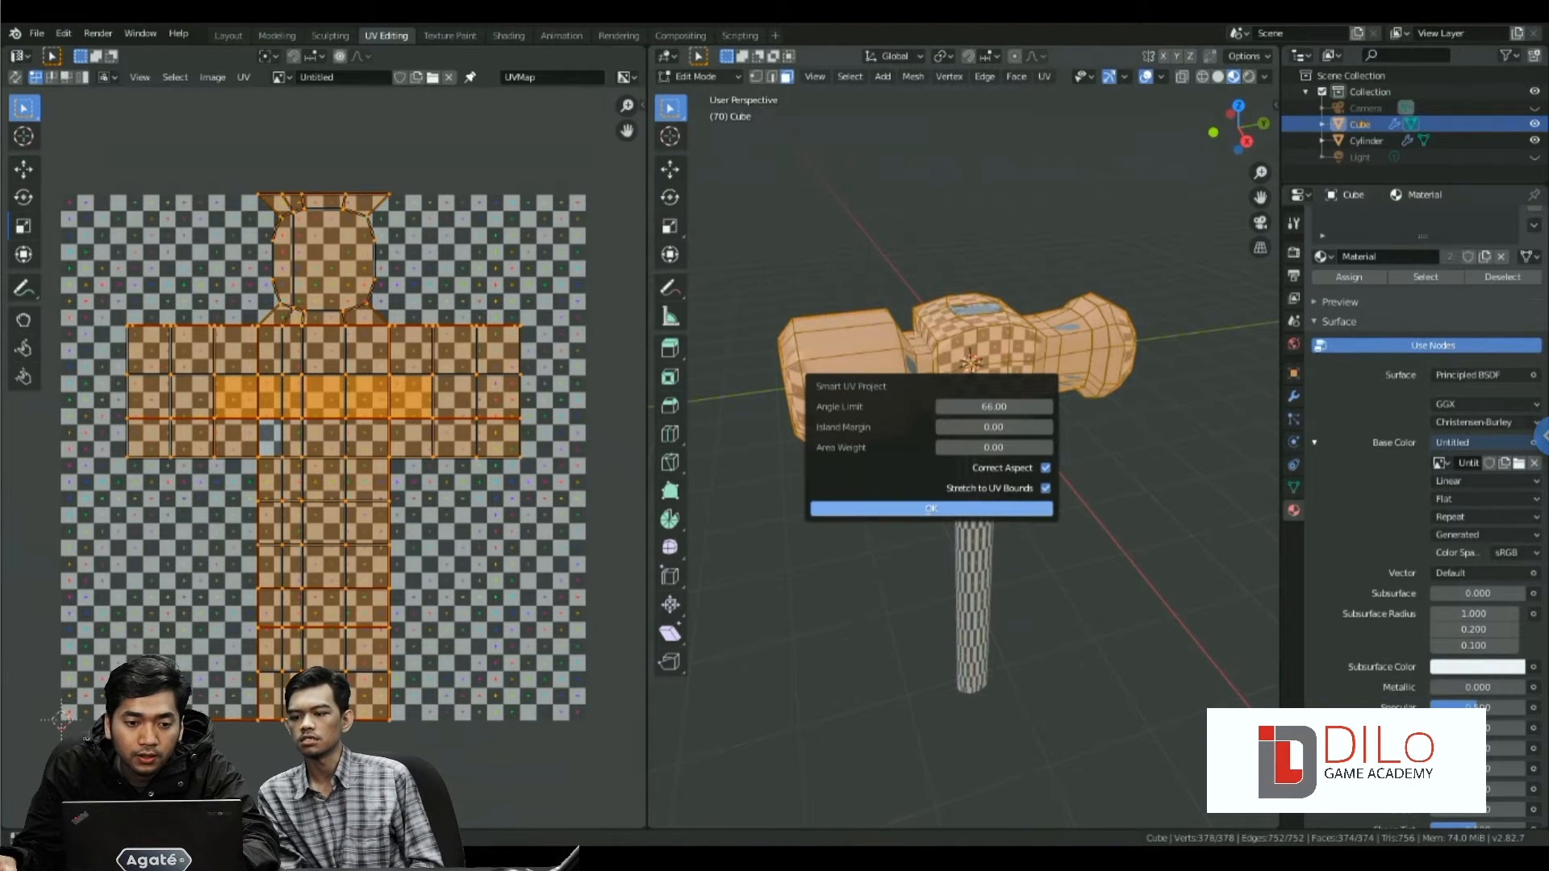
key(Return)
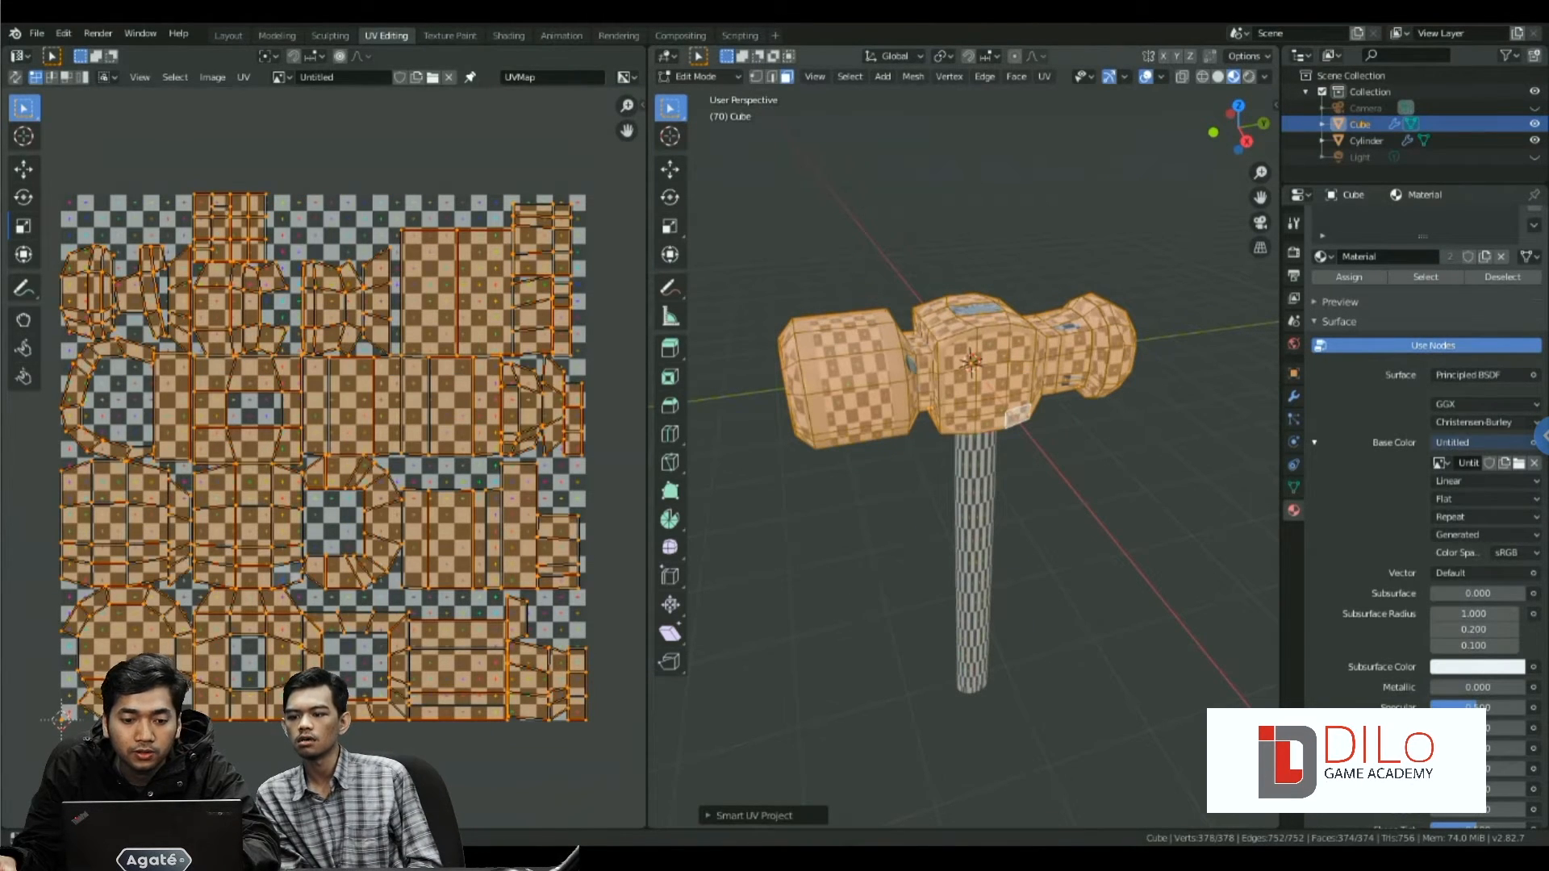
key(ctrl+z)
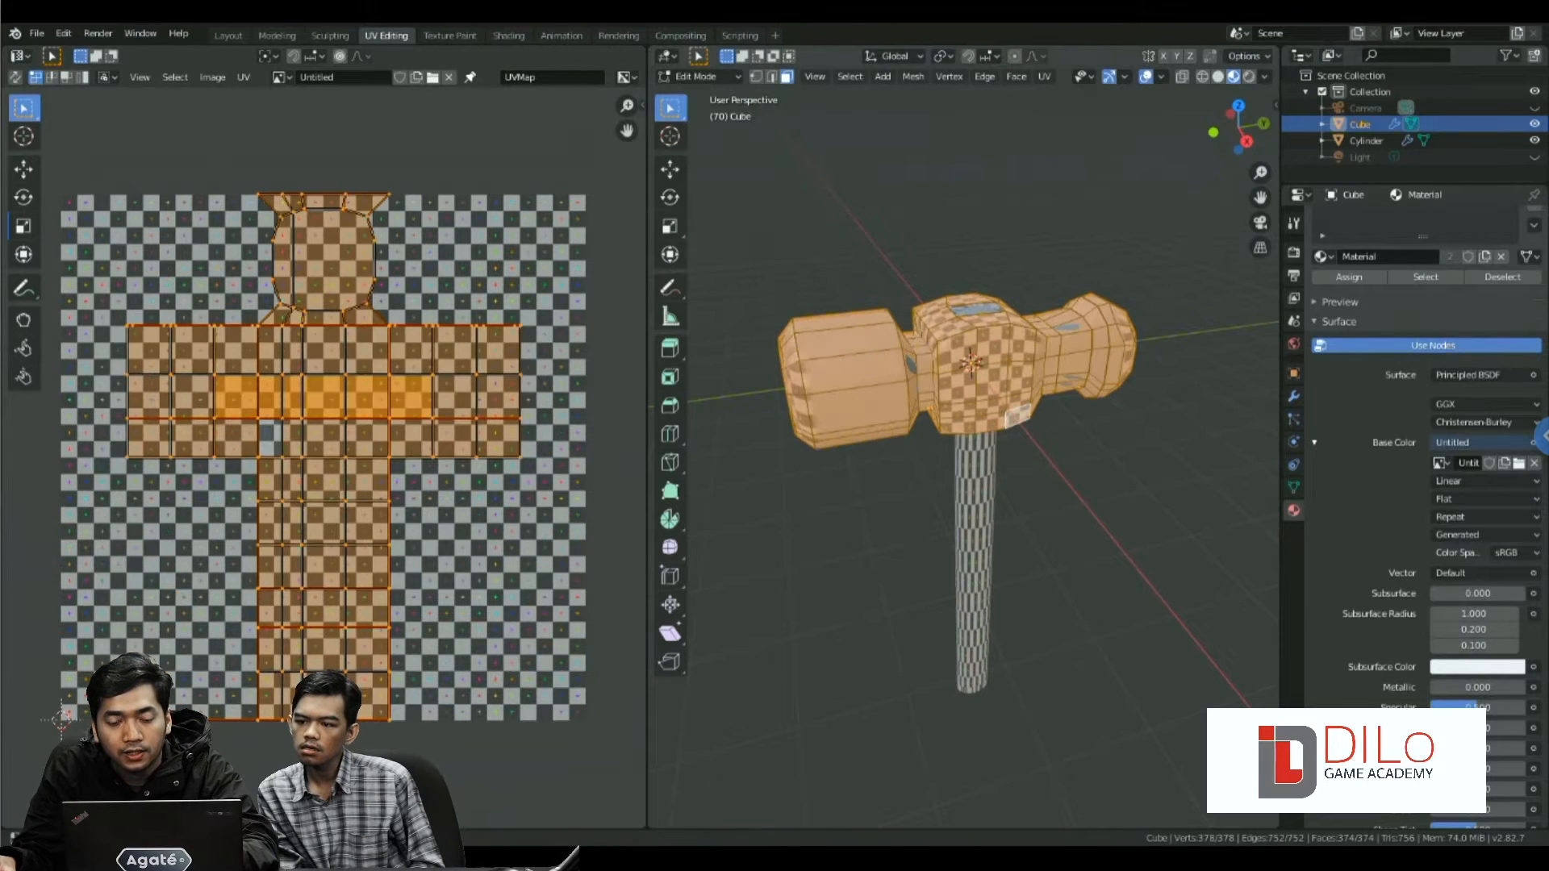
- Examine the checkers on the hammer's handle and head, including the large striking end in Edit Mode
key(Tab)
middle_drag(1008, 484, 998, 544)
scroll(964, 467, down, 4)
scroll(984, 549, up, 7)
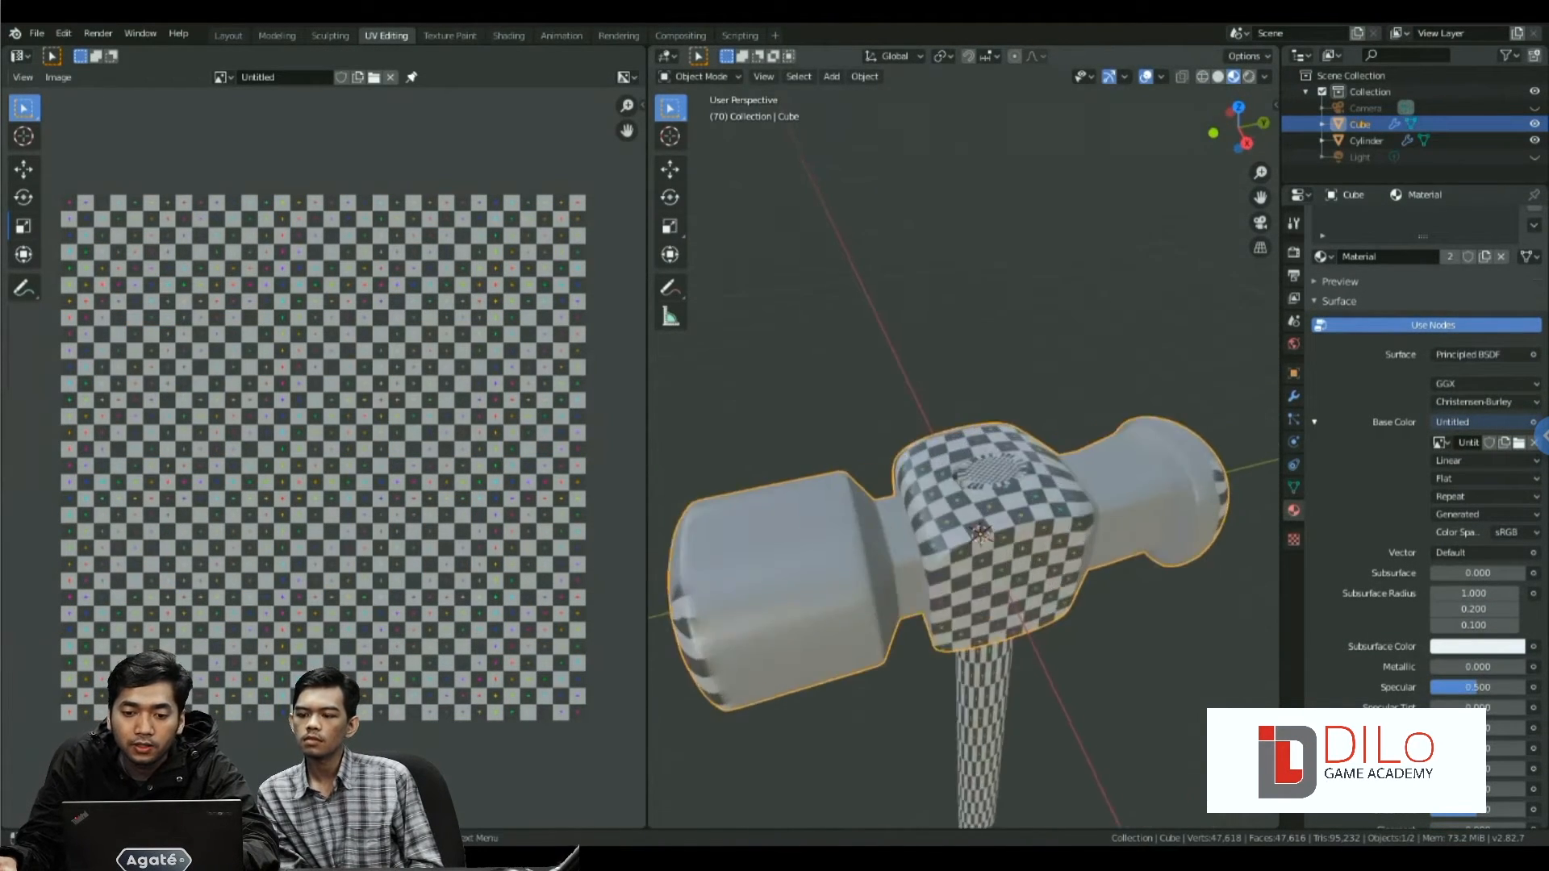
click(982, 710)
key(Tab)
key(Tab)
click(996, 540)
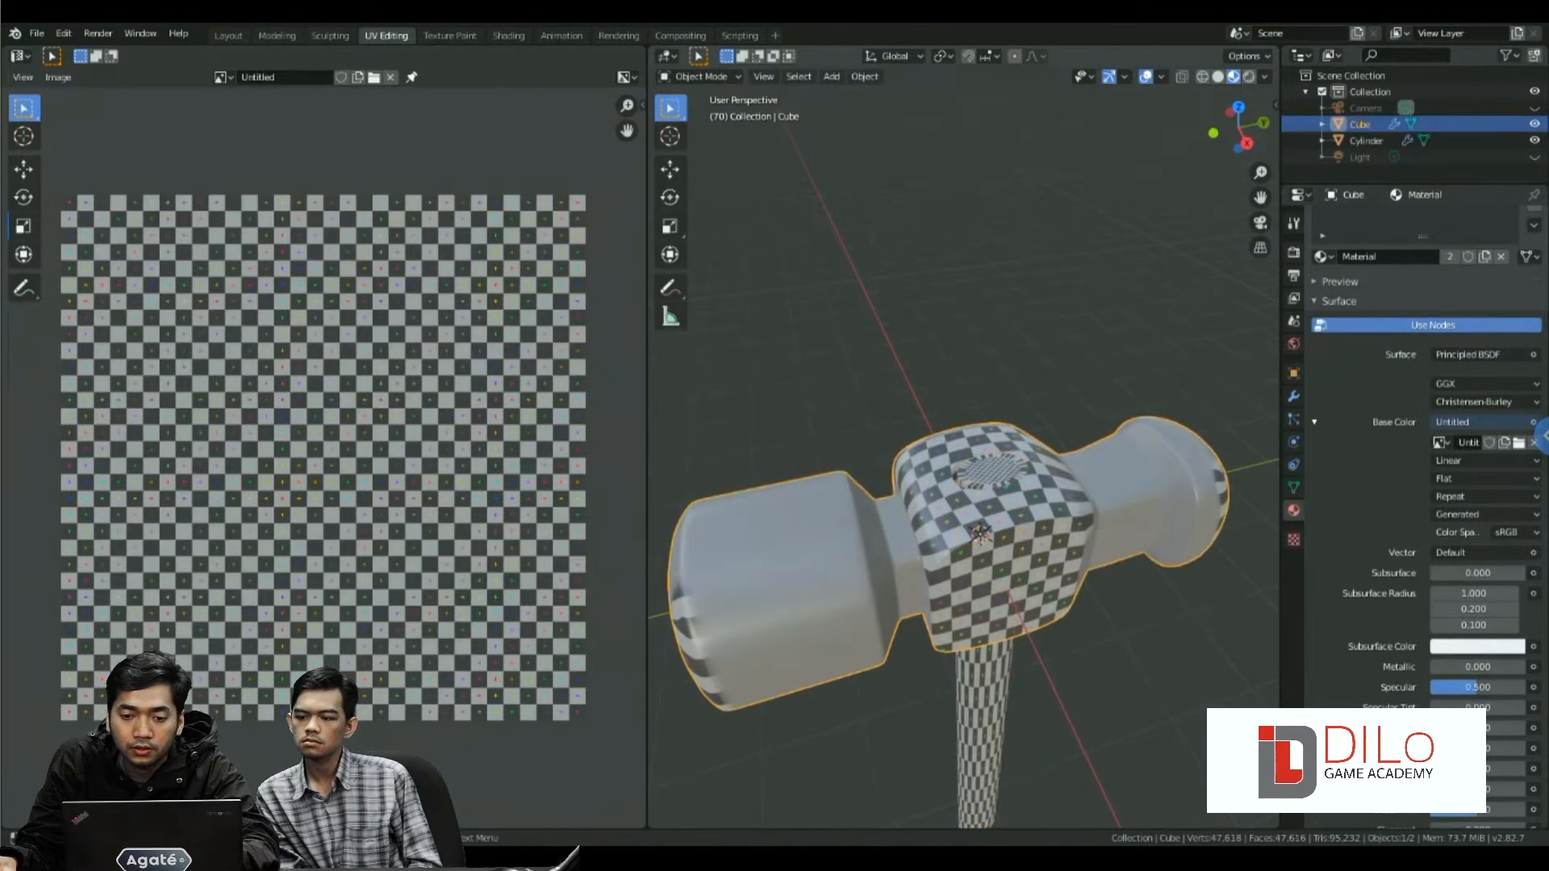
key(Tab)
middle_drag(996, 540, 1069, 426)
scroll(1053, 416, up, 3)
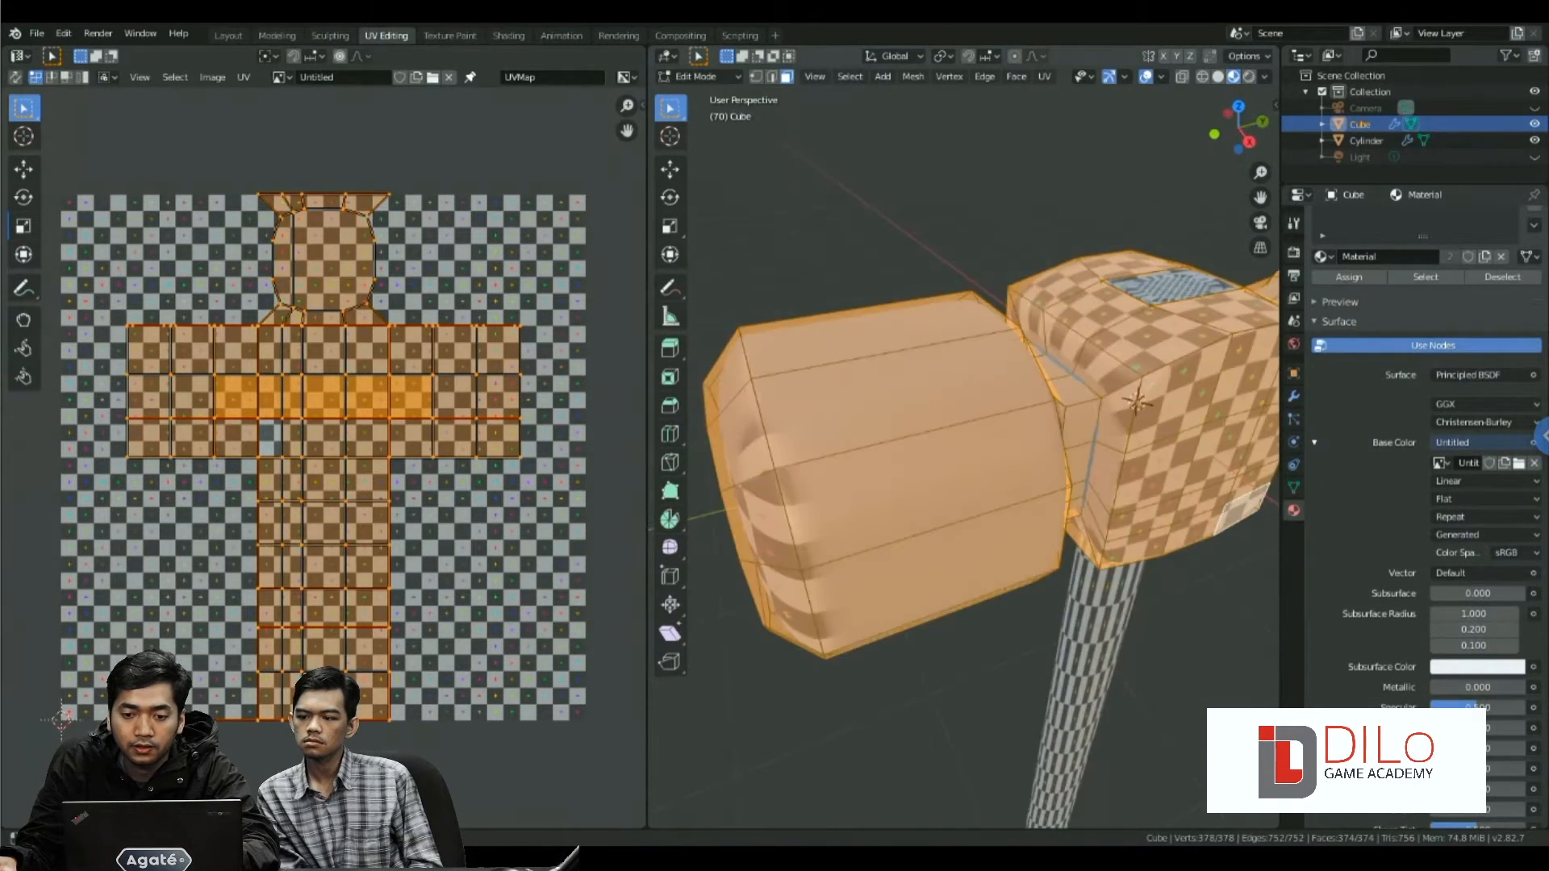
scroll(1069, 426, down, 4)
- Mark a seam on the edge loop around the flat face of the hammer's large striking end
click(1068, 425)
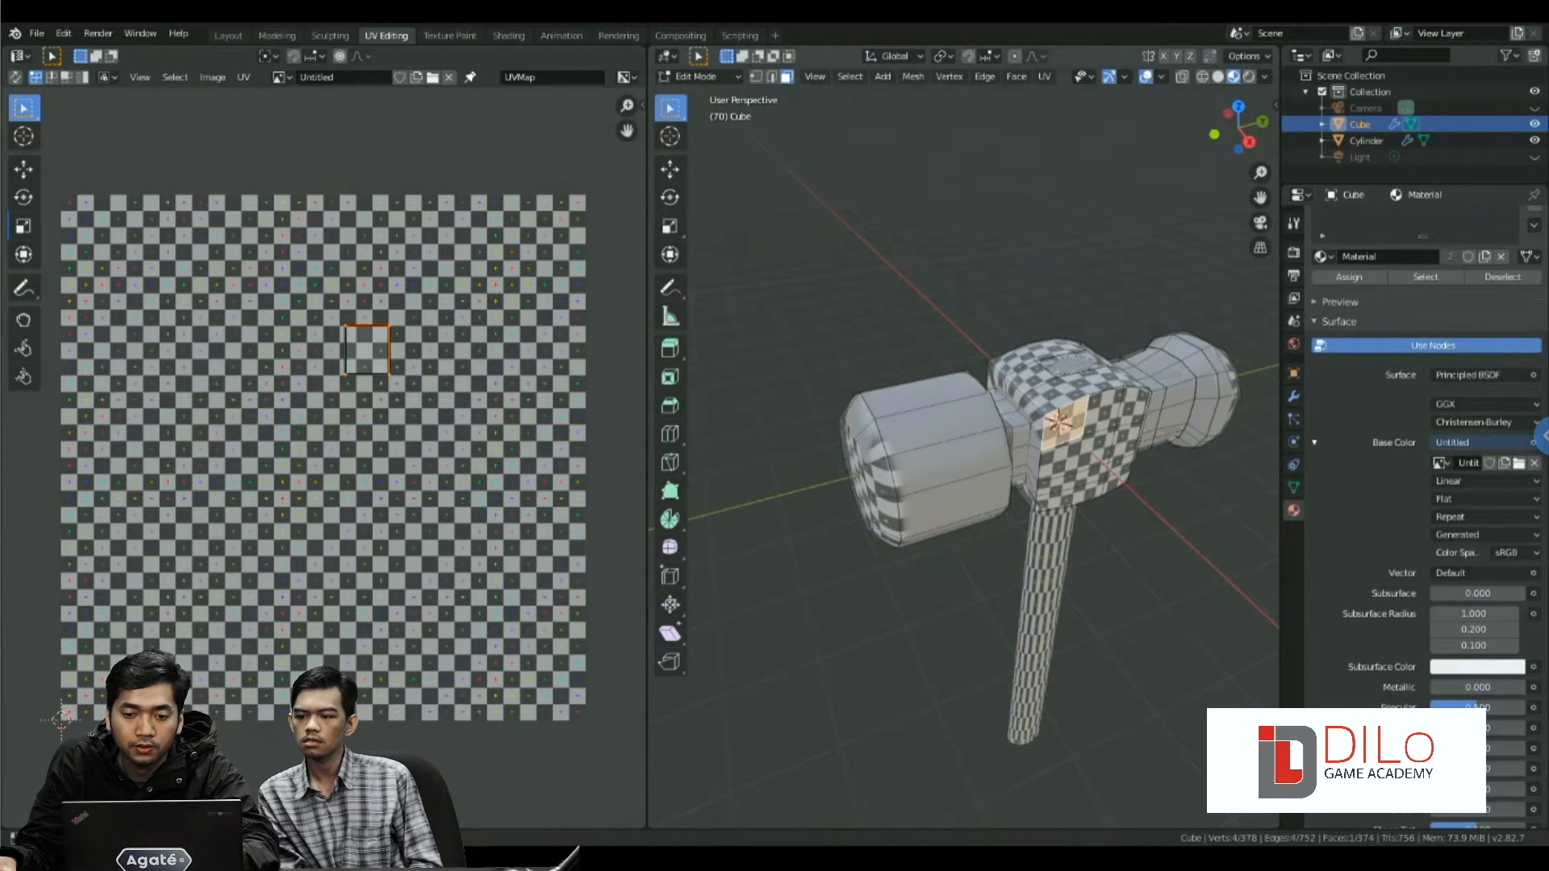
click(936, 425)
click(772, 77)
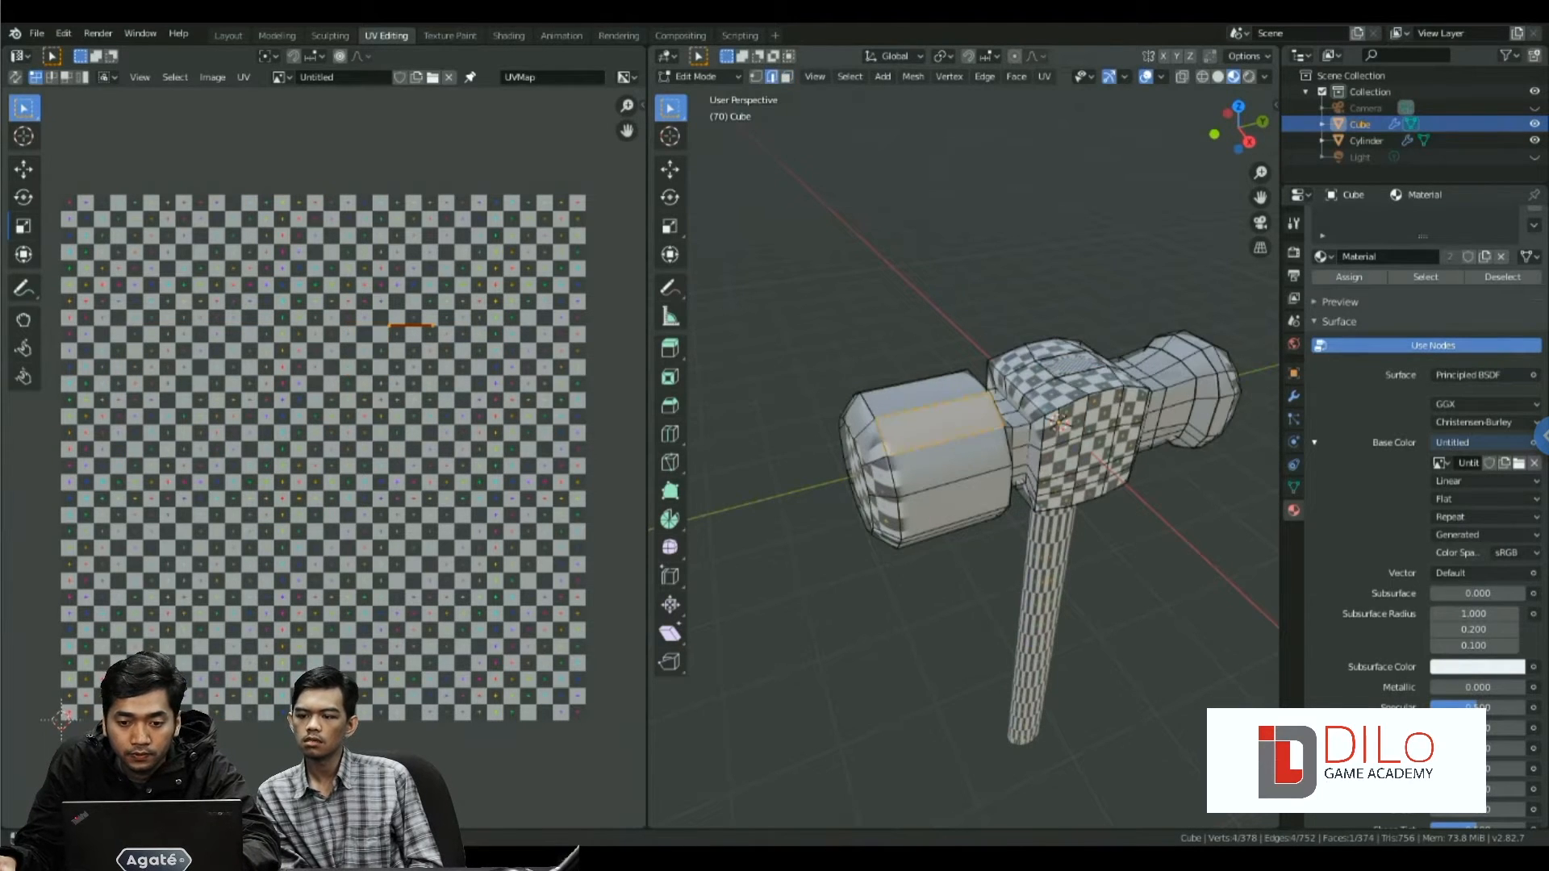
scroll(855, 427, up, 2)
click(820, 431)
alt+click(823, 435)
right_click(825, 430)
click(824, 431)
- Mark seams on the edge loop at the striking end's inner rim and on one lengthwise edge along its side
middle_drag(824, 431, 776, 436)
click(946, 408)
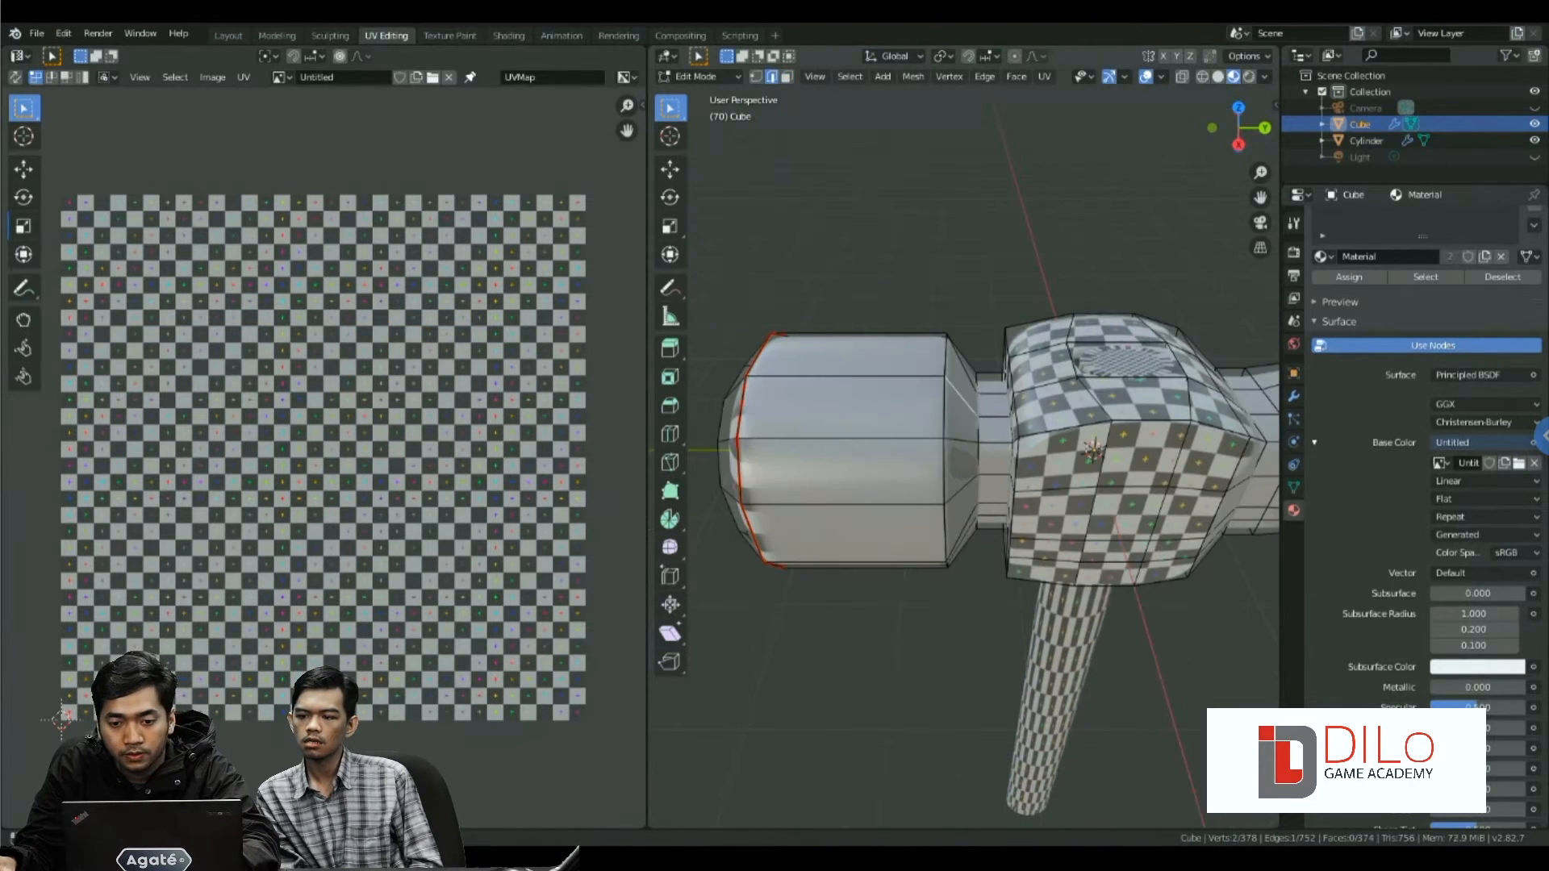
alt+click(946, 405)
right_click(948, 395)
click(947, 395)
middle_drag(948, 395, 829, 361)
click(1093, 421)
right_click(1094, 425)
click(1095, 424)
- Unwrap all faces of the hammer head along the marked seams
key(a)
key(u)
click(893, 395)
- Examine the checkers on the hammer head in Object Mode and its new UV islands in Edit Mode
key(Tab)
scroll(893, 395, down, 1)
scroll(1170, 411, up, 1)
scroll(964, 444, down, 2)
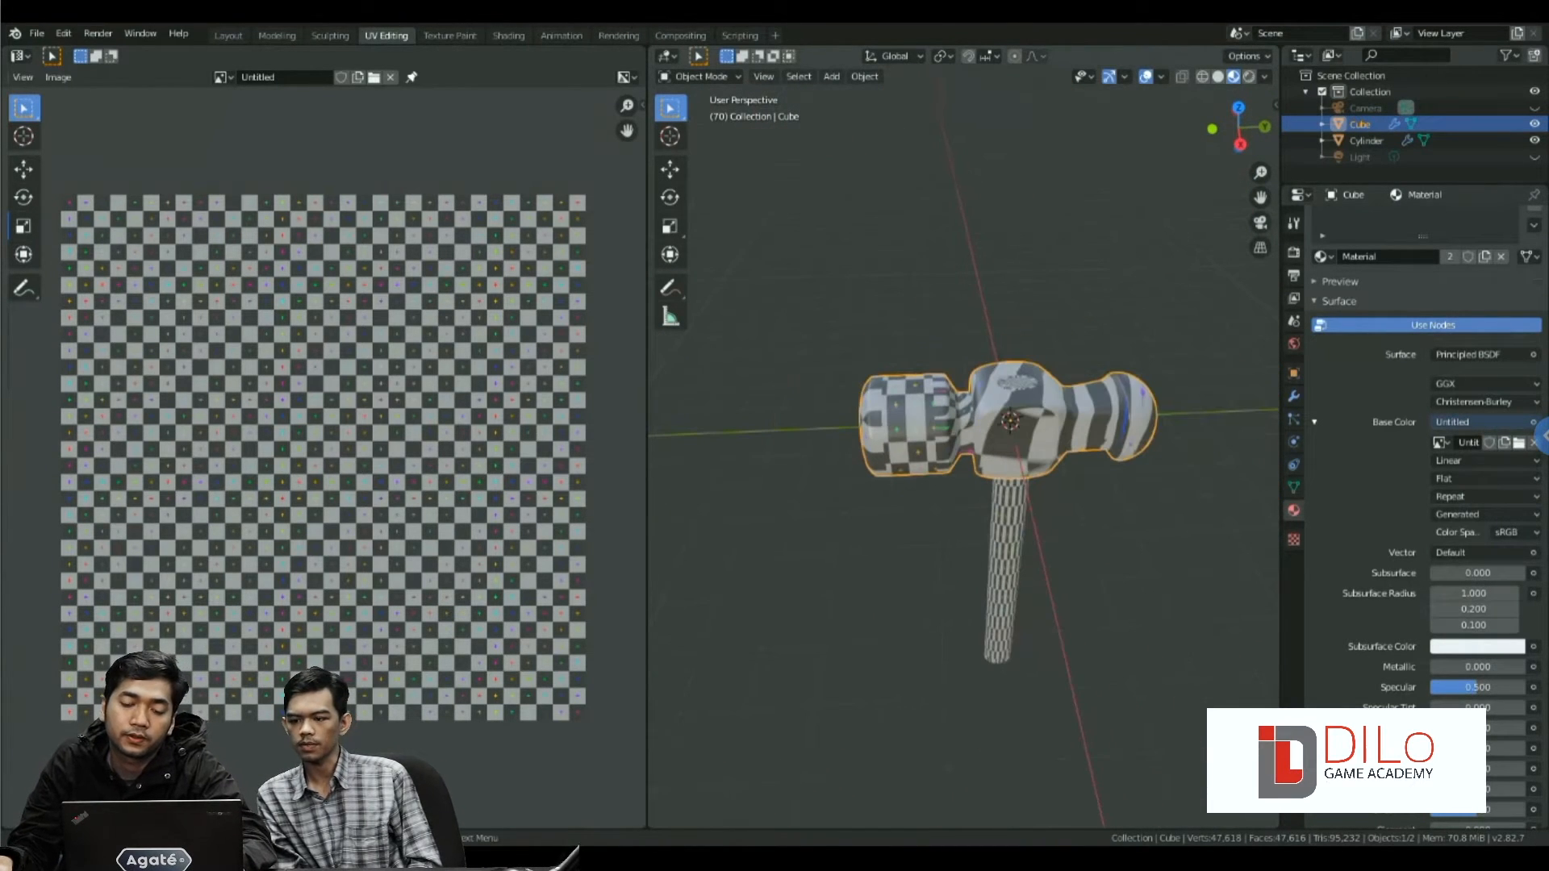
scroll(964, 444, up, 3)
middle_drag(964, 444, 993, 414)
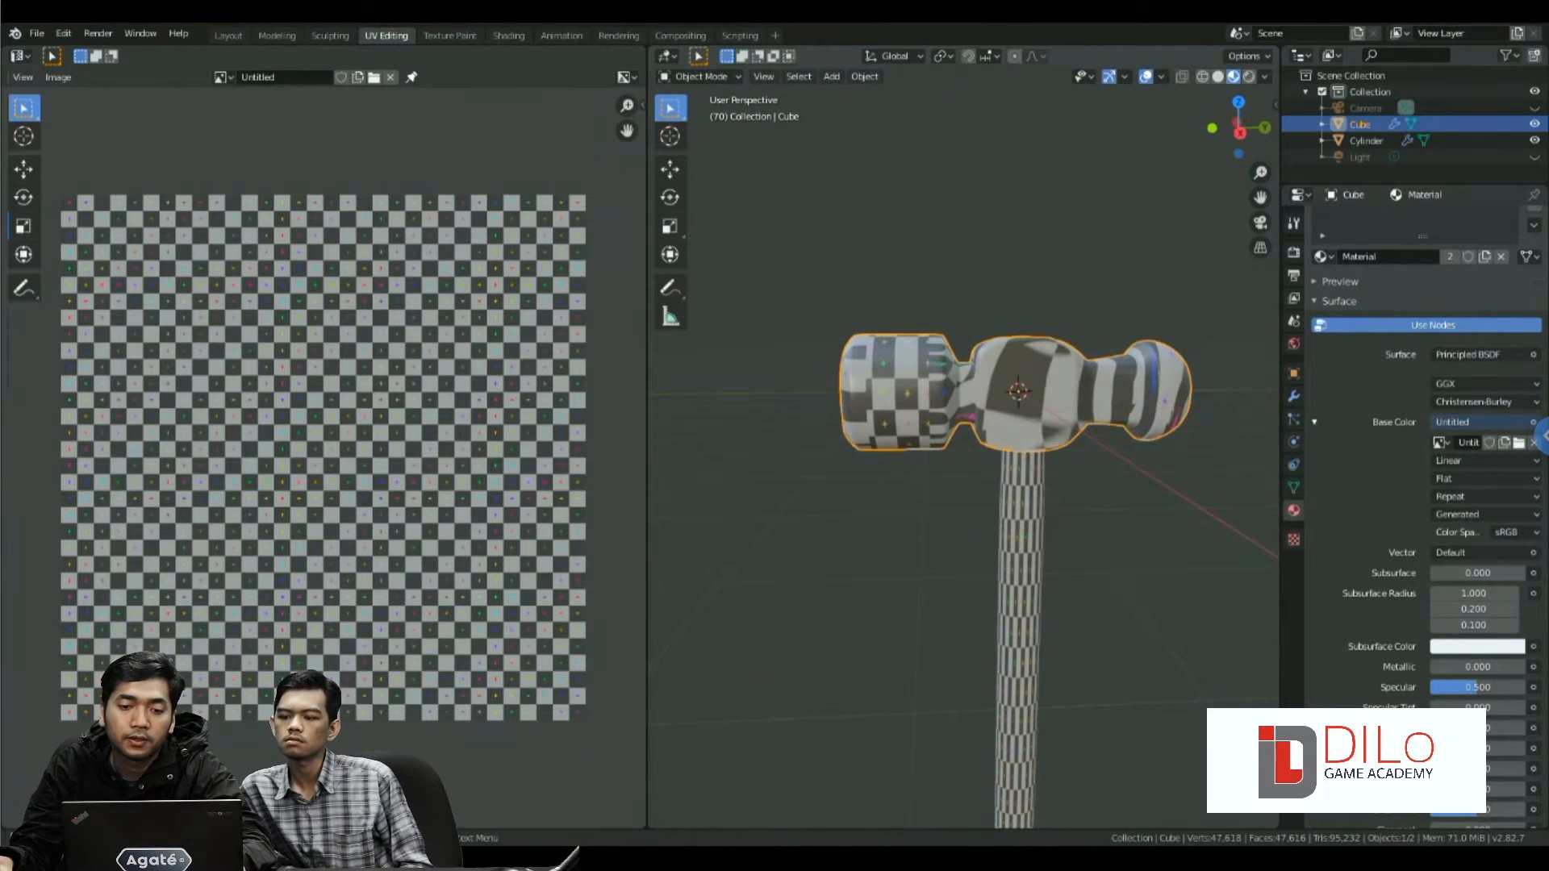
middle_drag(994, 415, 989, 416)
key(Tab)
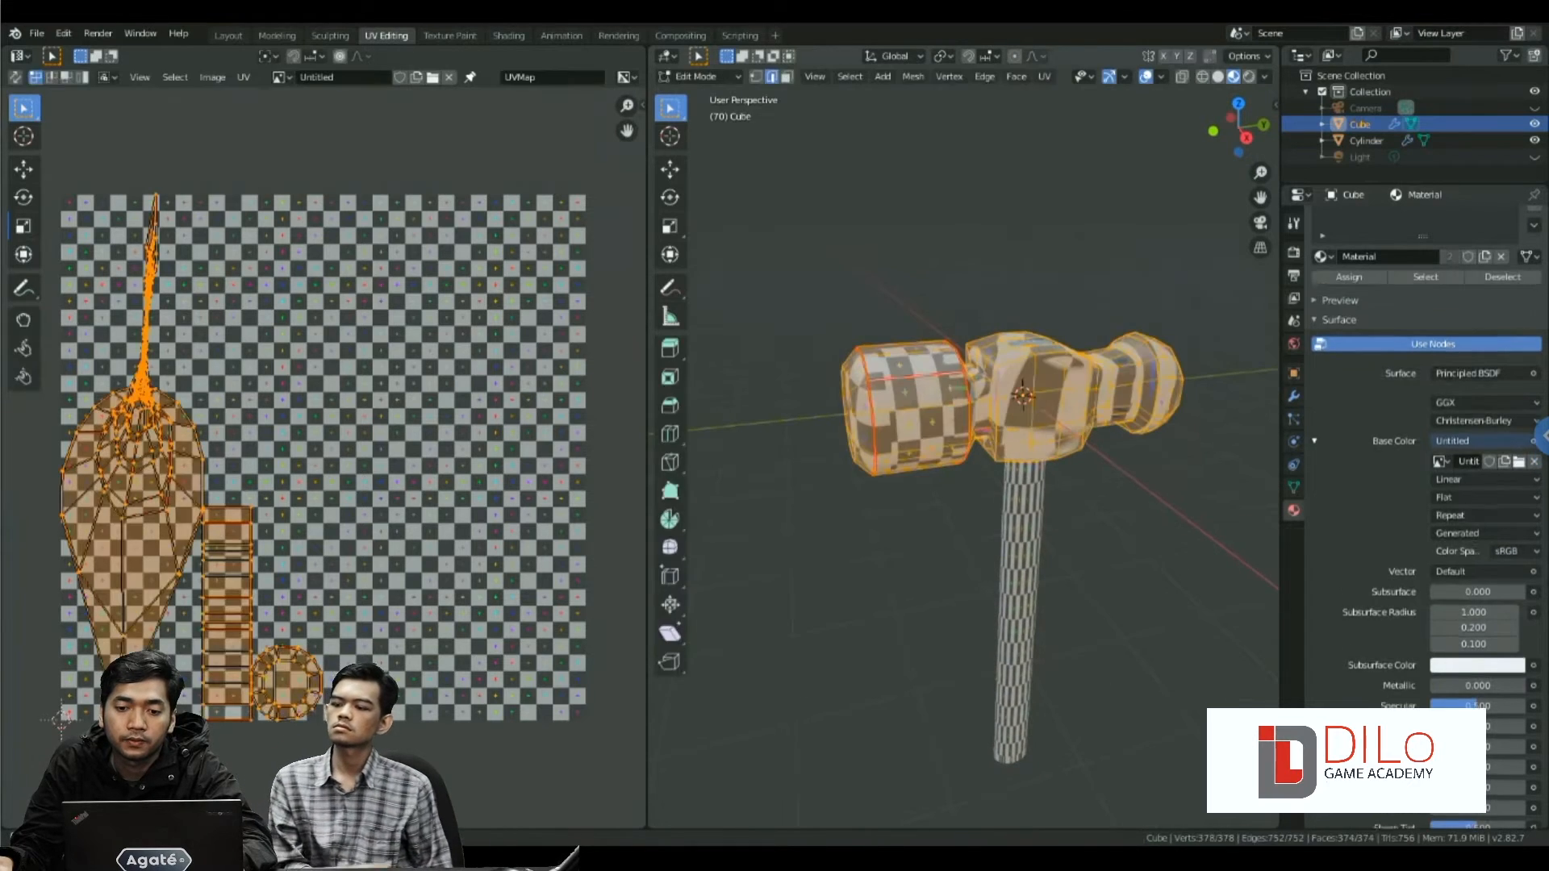
- Average the island scale of all the hammer head's UVs and pack its UV islands
key(Tab)
key(Tab)
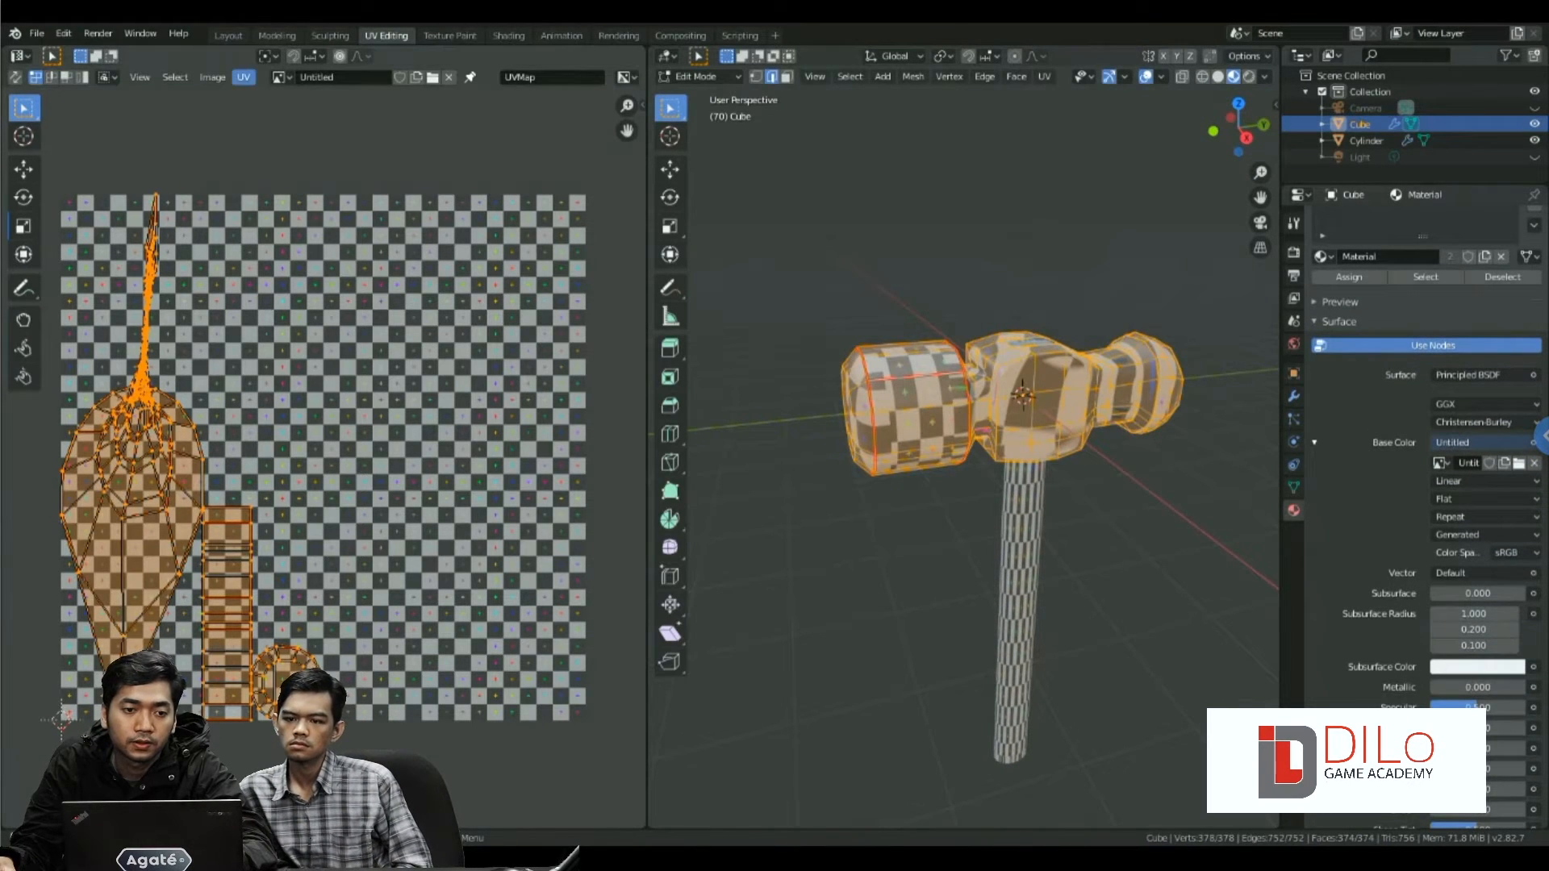
click(243, 76)
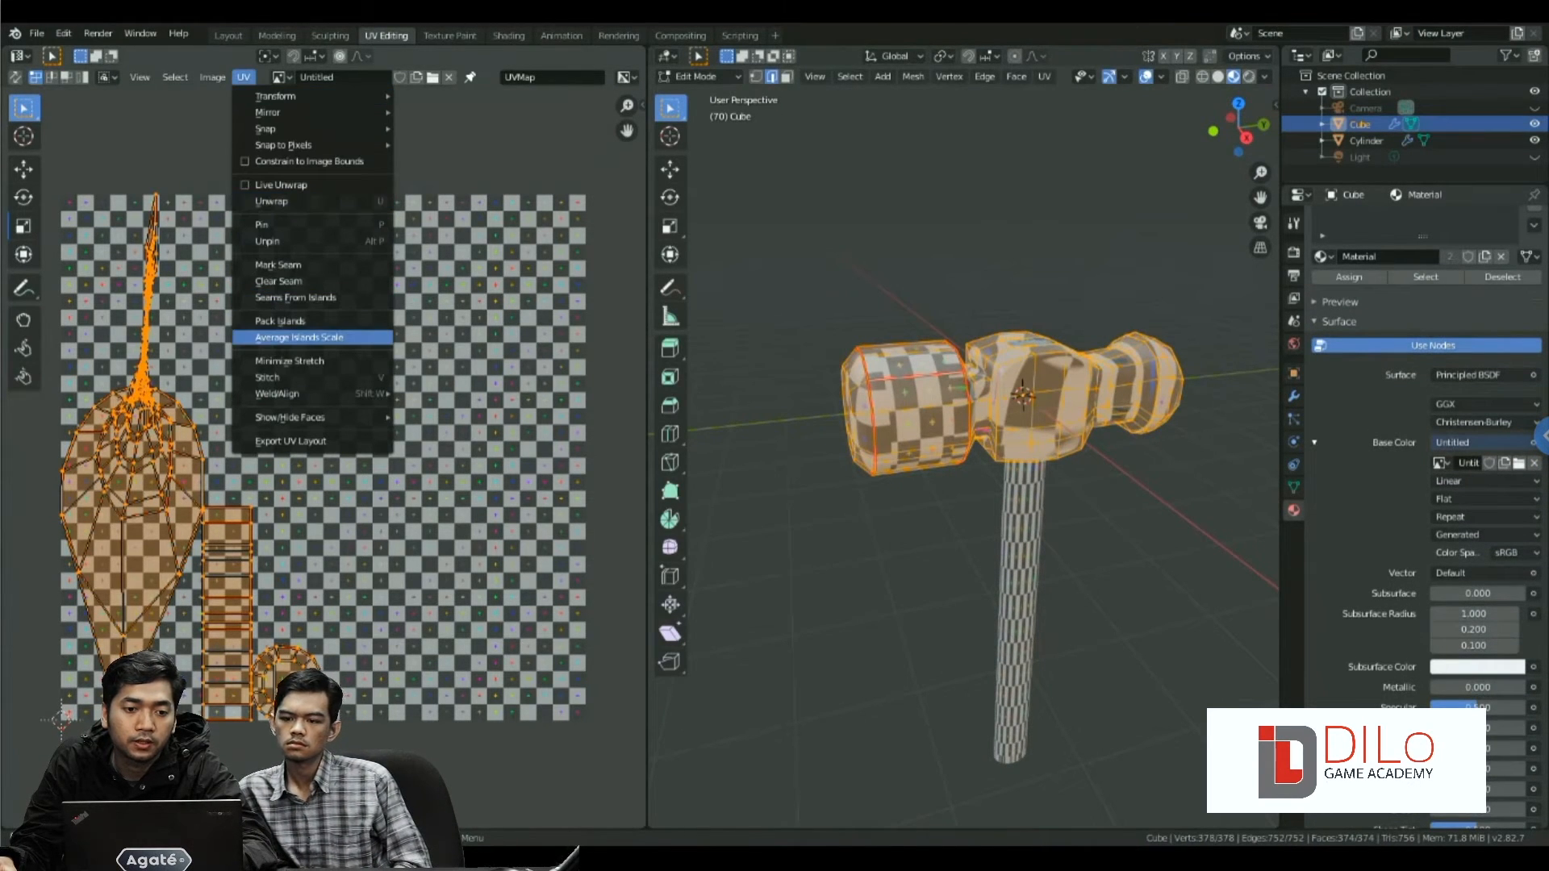
click(298, 337)
click(243, 76)
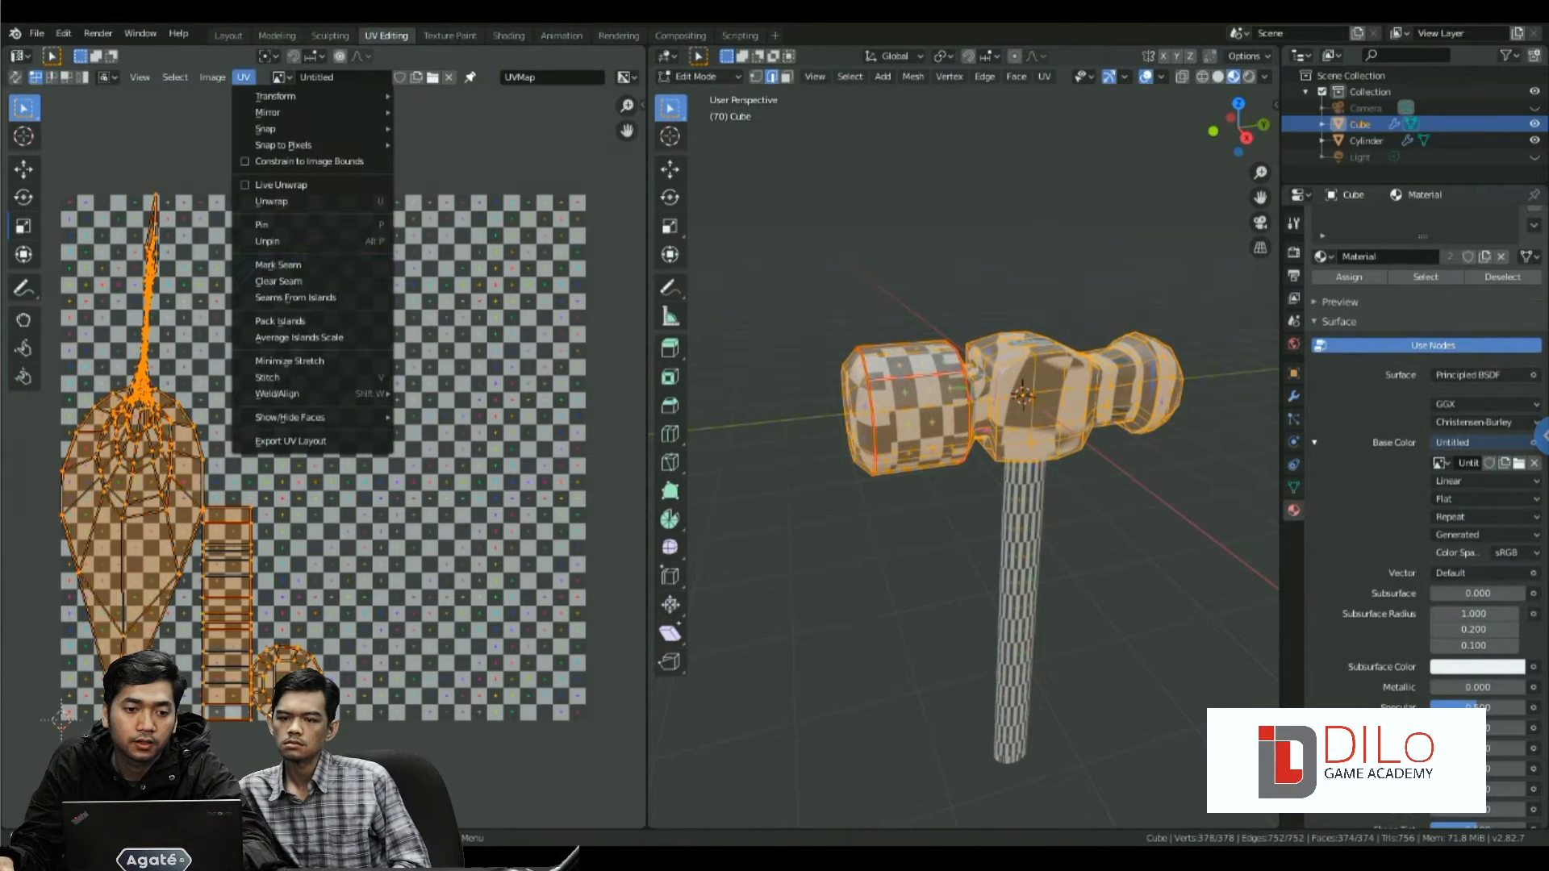
click(280, 321)
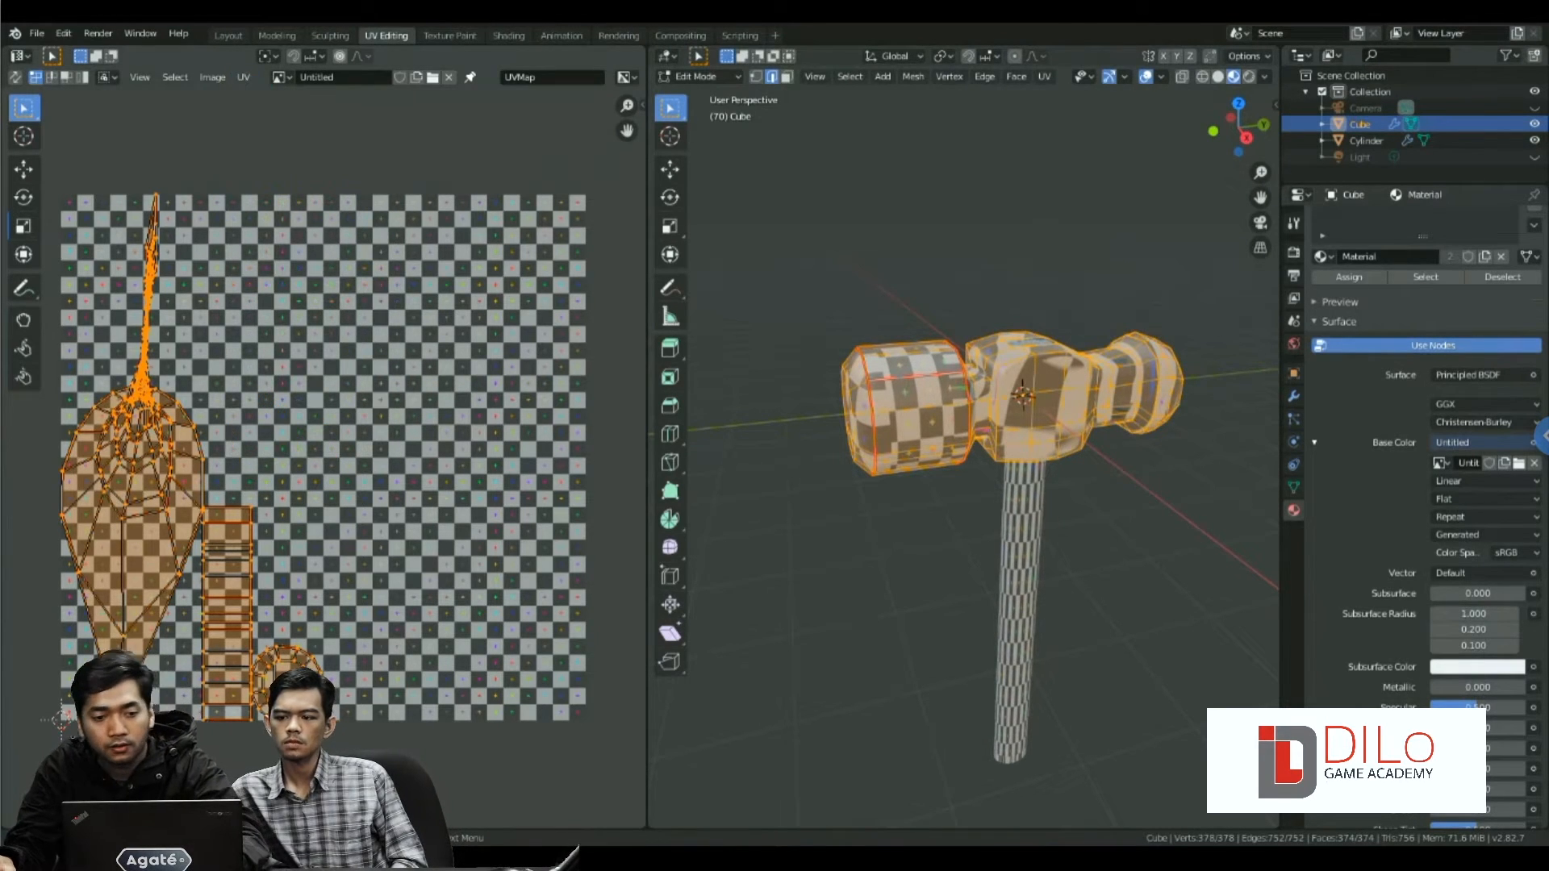
key(Tab)
key(Tab)
key(Tab)
- Join the hammer's handle and head into one object and view their combined UV islands in Edit Mode
click(1019, 581)
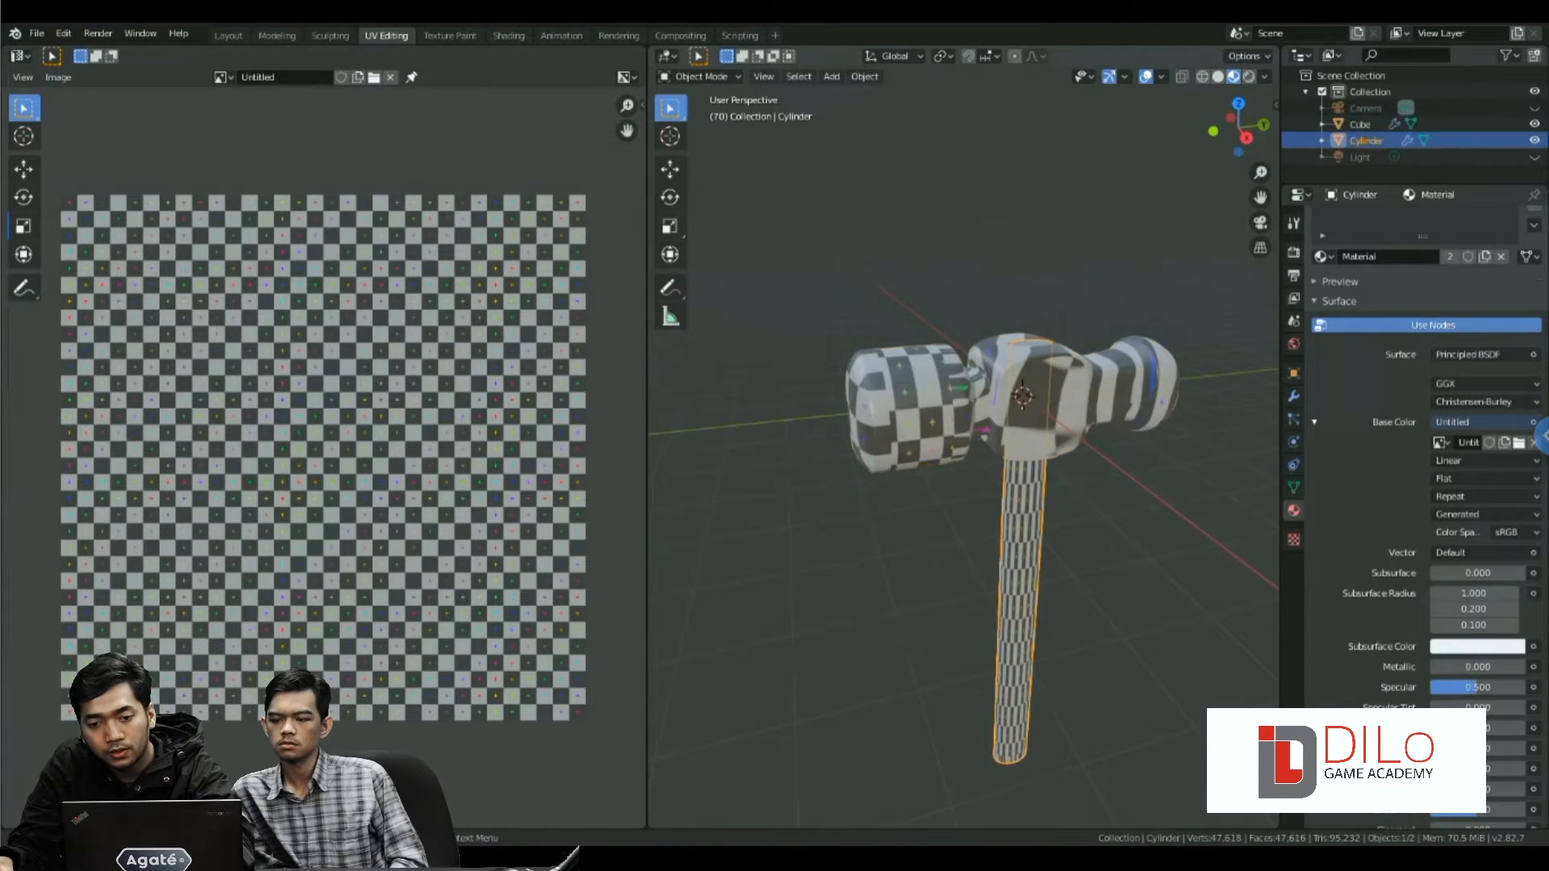
middle_drag(1019, 565, 964, 552)
shift+click(1018, 411)
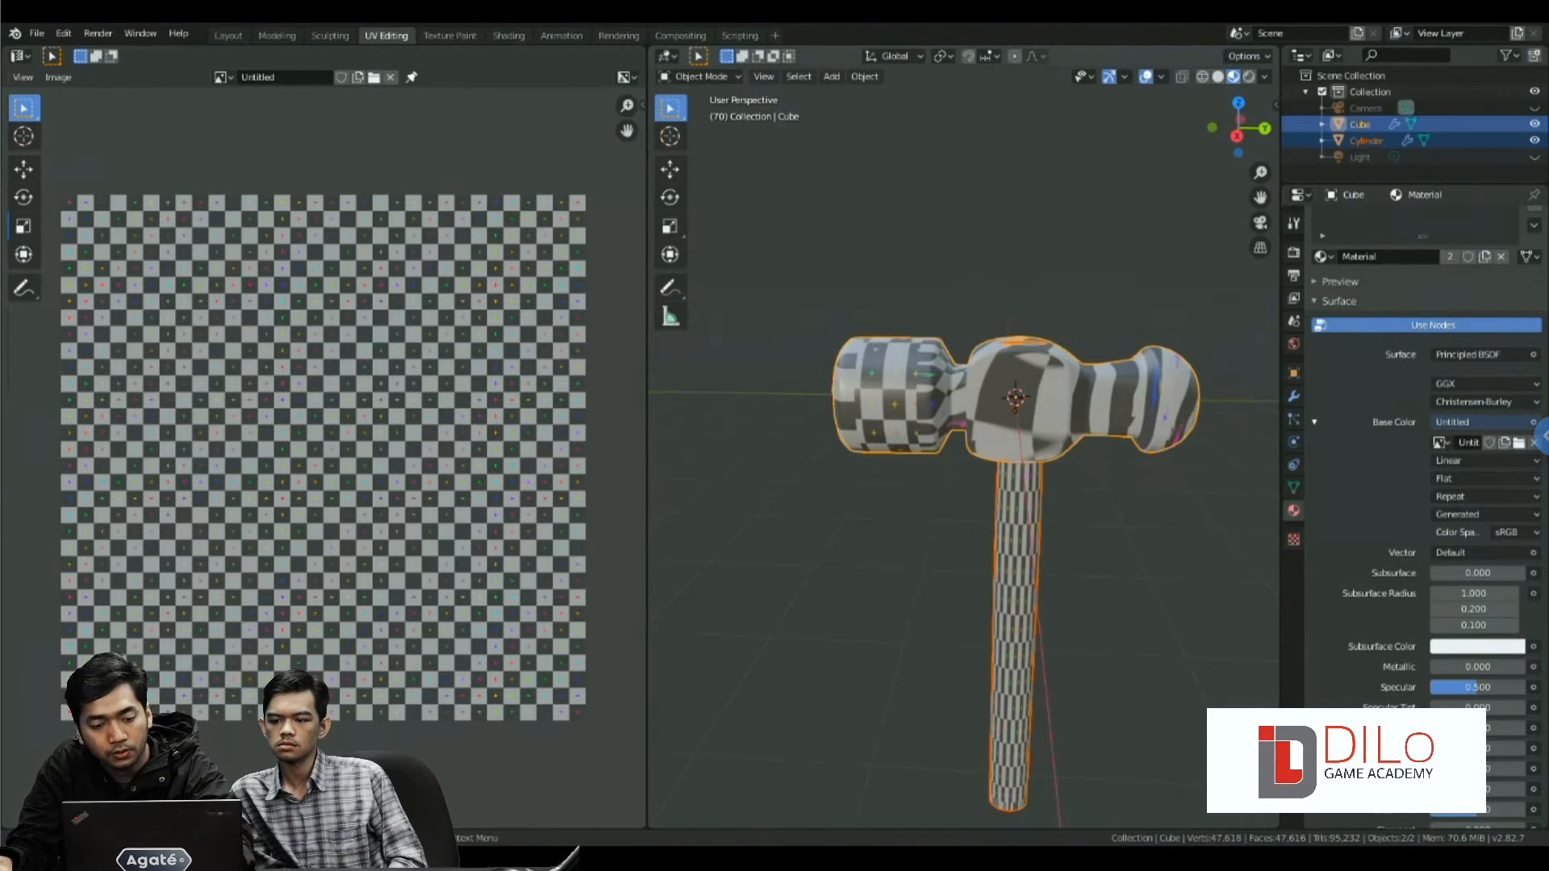
key(ctrl+j)
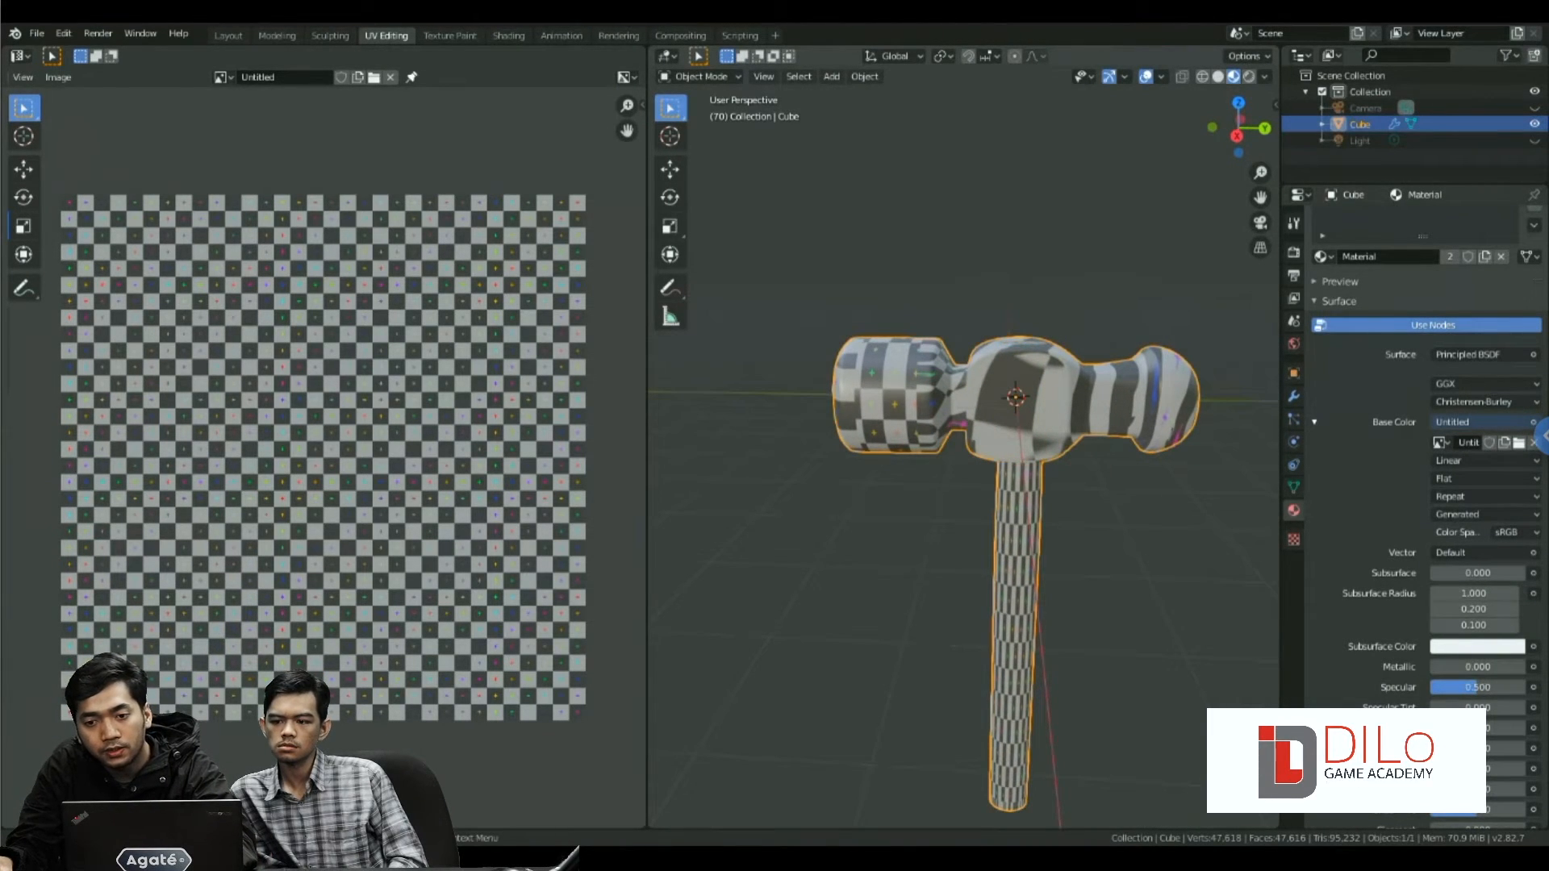
key(Tab)
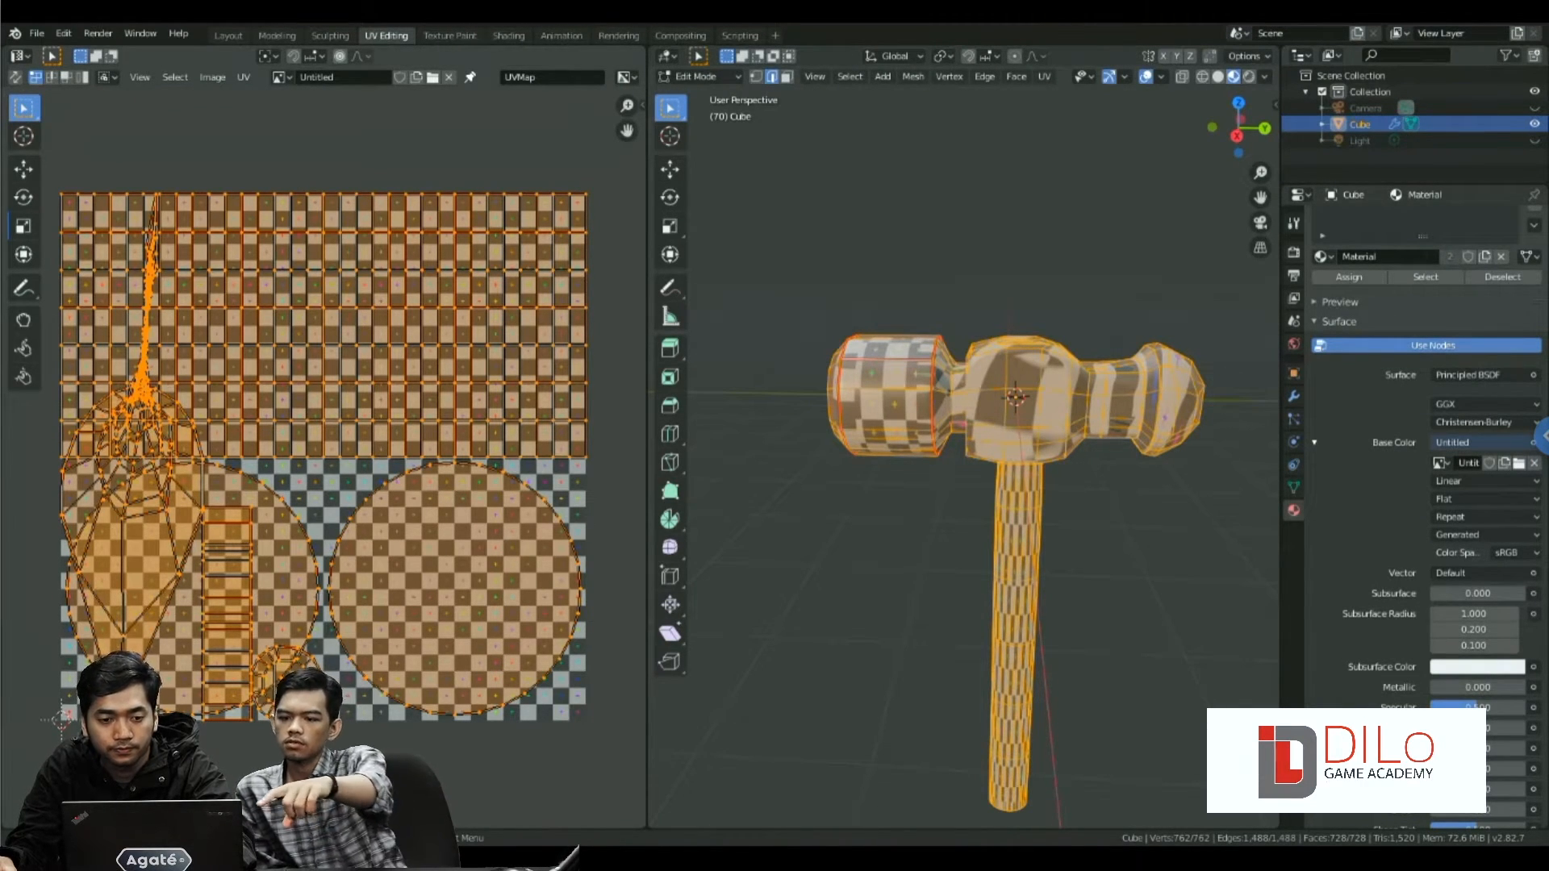
key(Tab)
key(Tab)
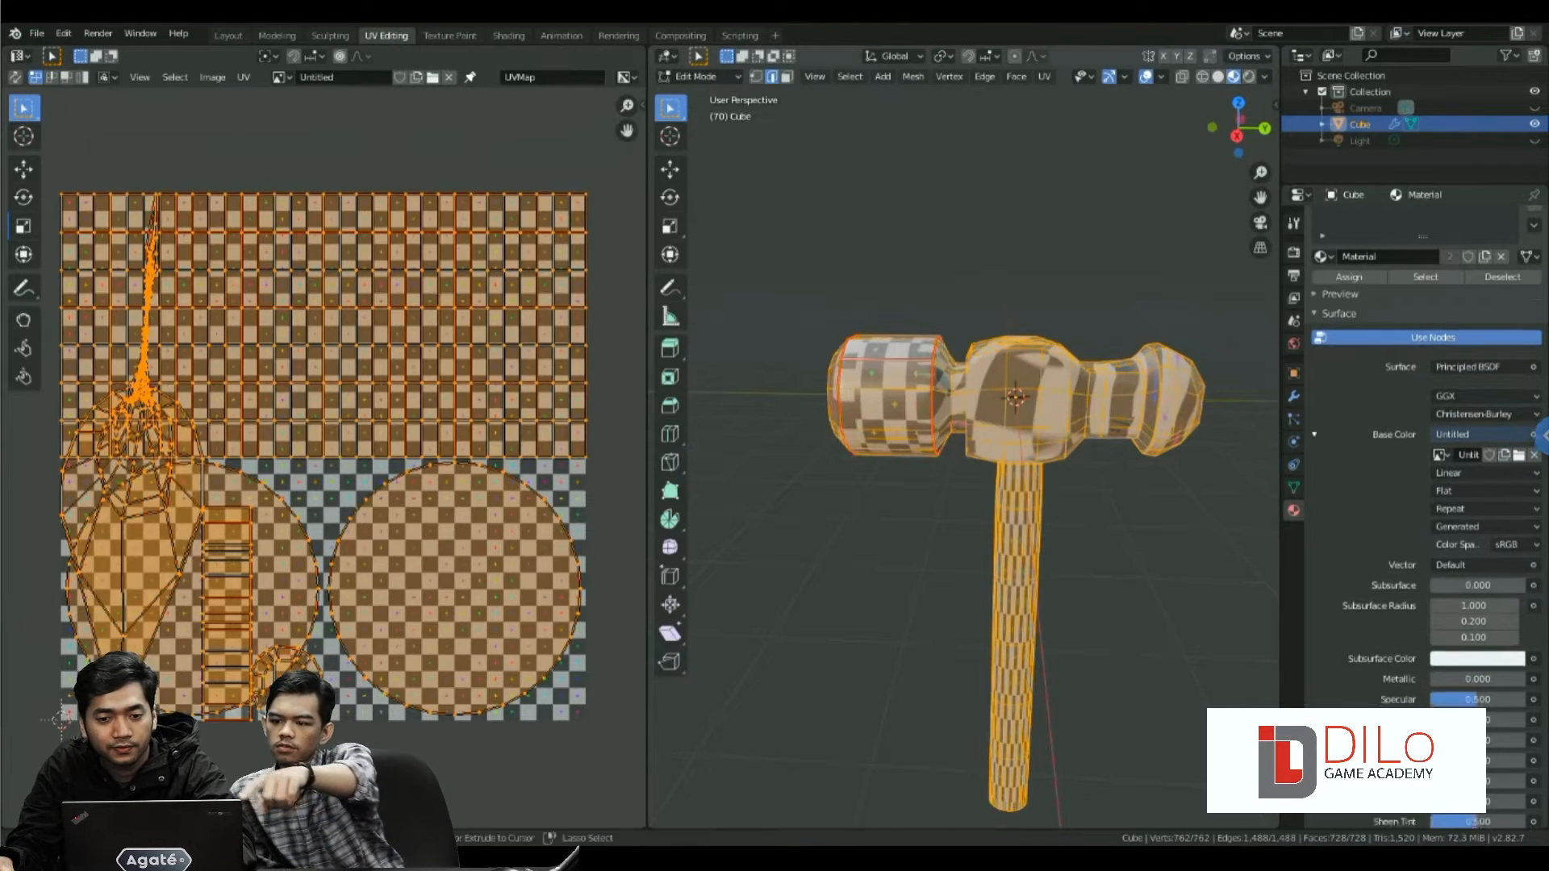
key(Tab)
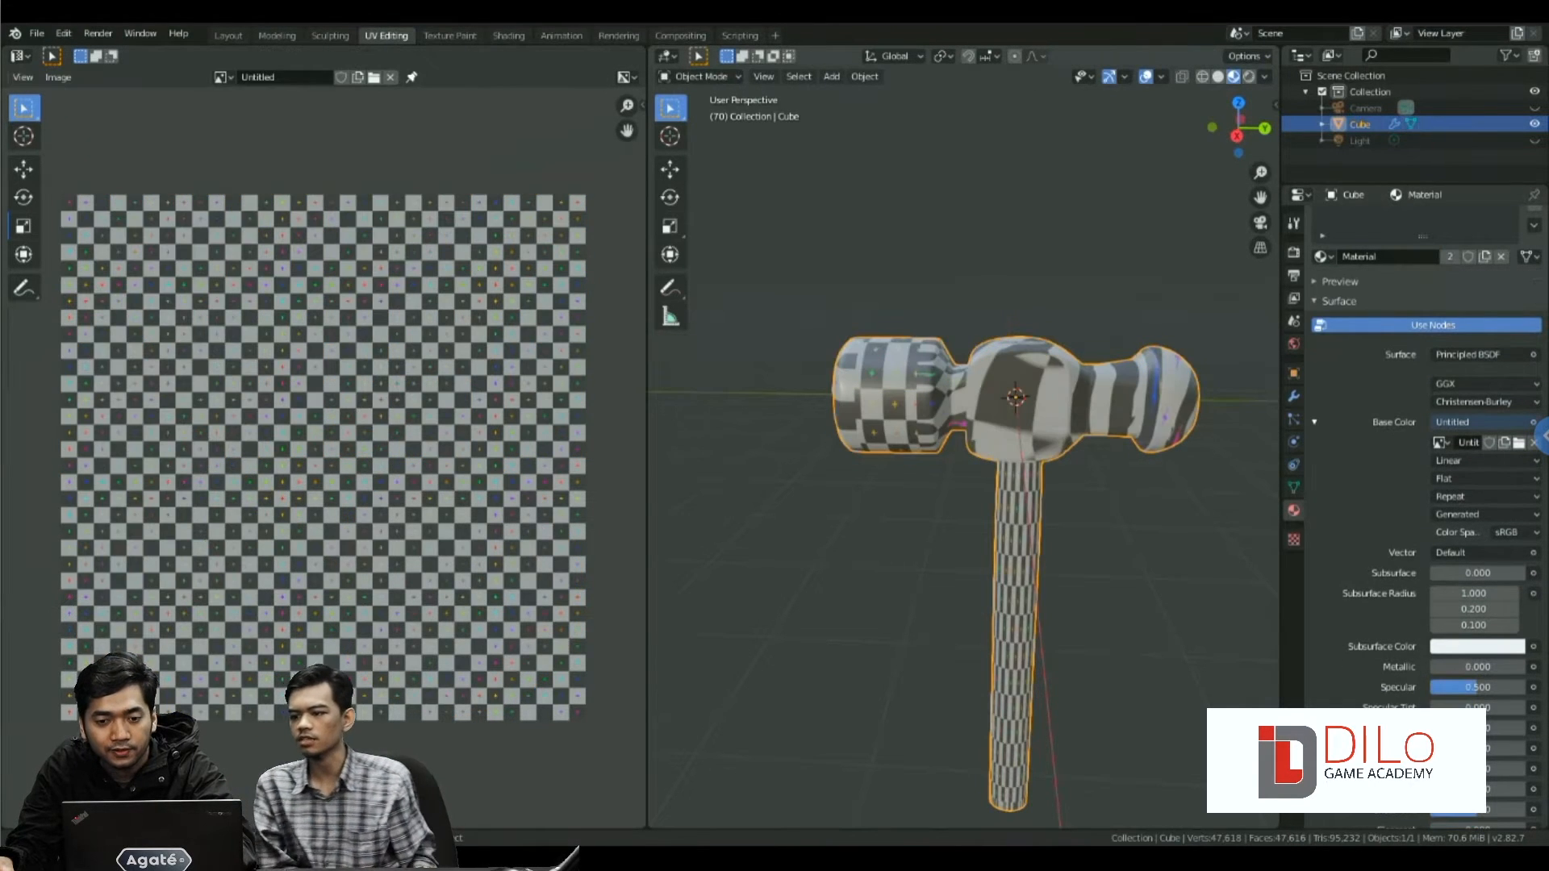
- Undo the joining of the handle and head and the object selections made before it
key(ctrl+z)
key(ctrl+z)
key(ctrl+z)
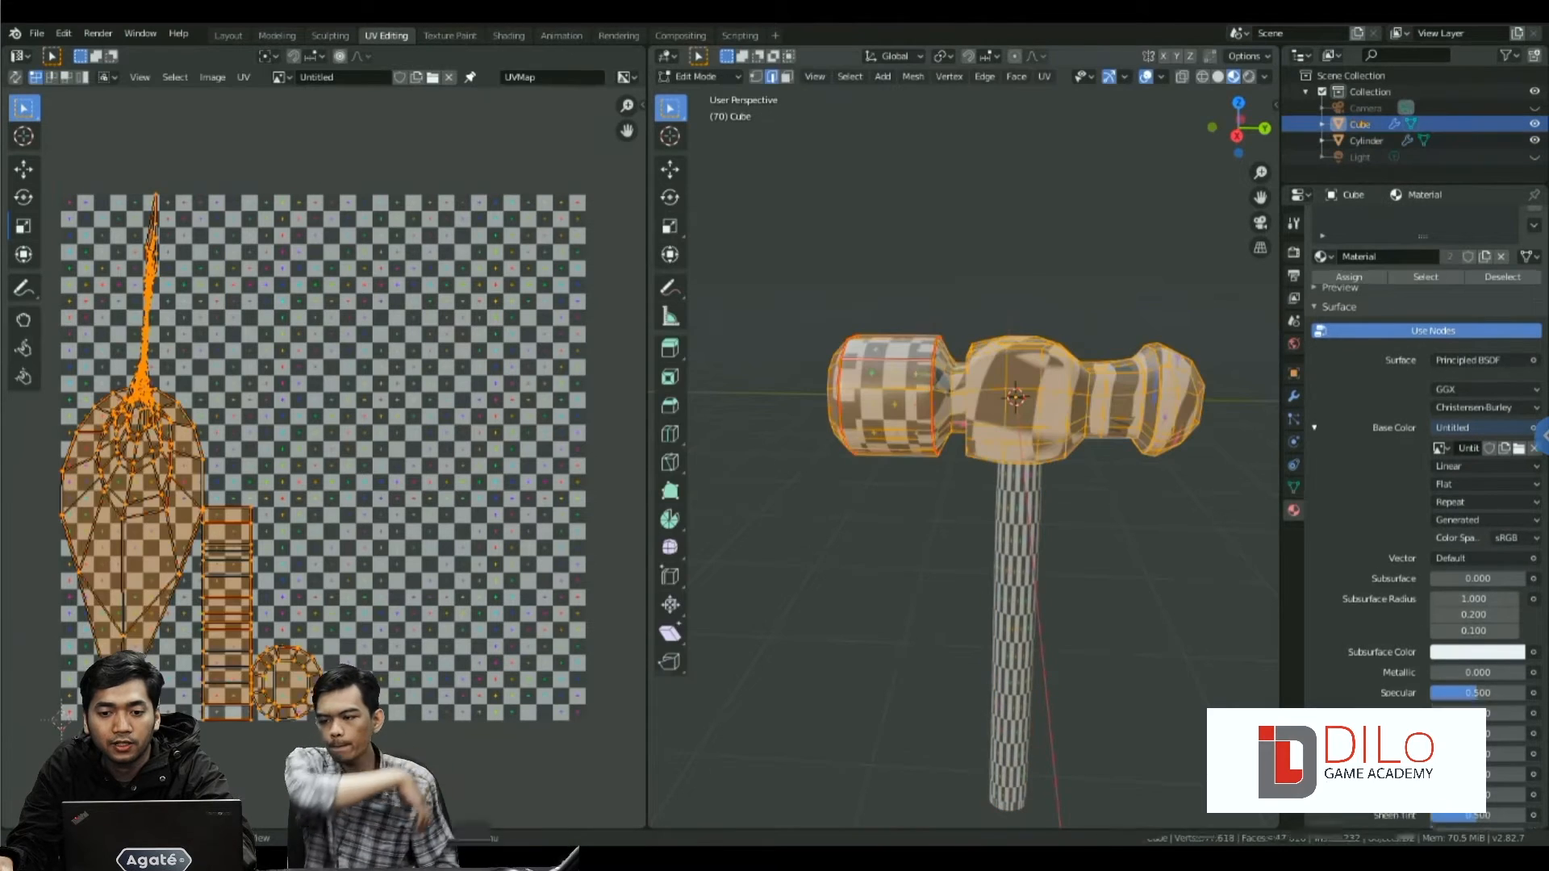
key(ctrl+z)
key(ctrl+z)
key(ctrl+z)
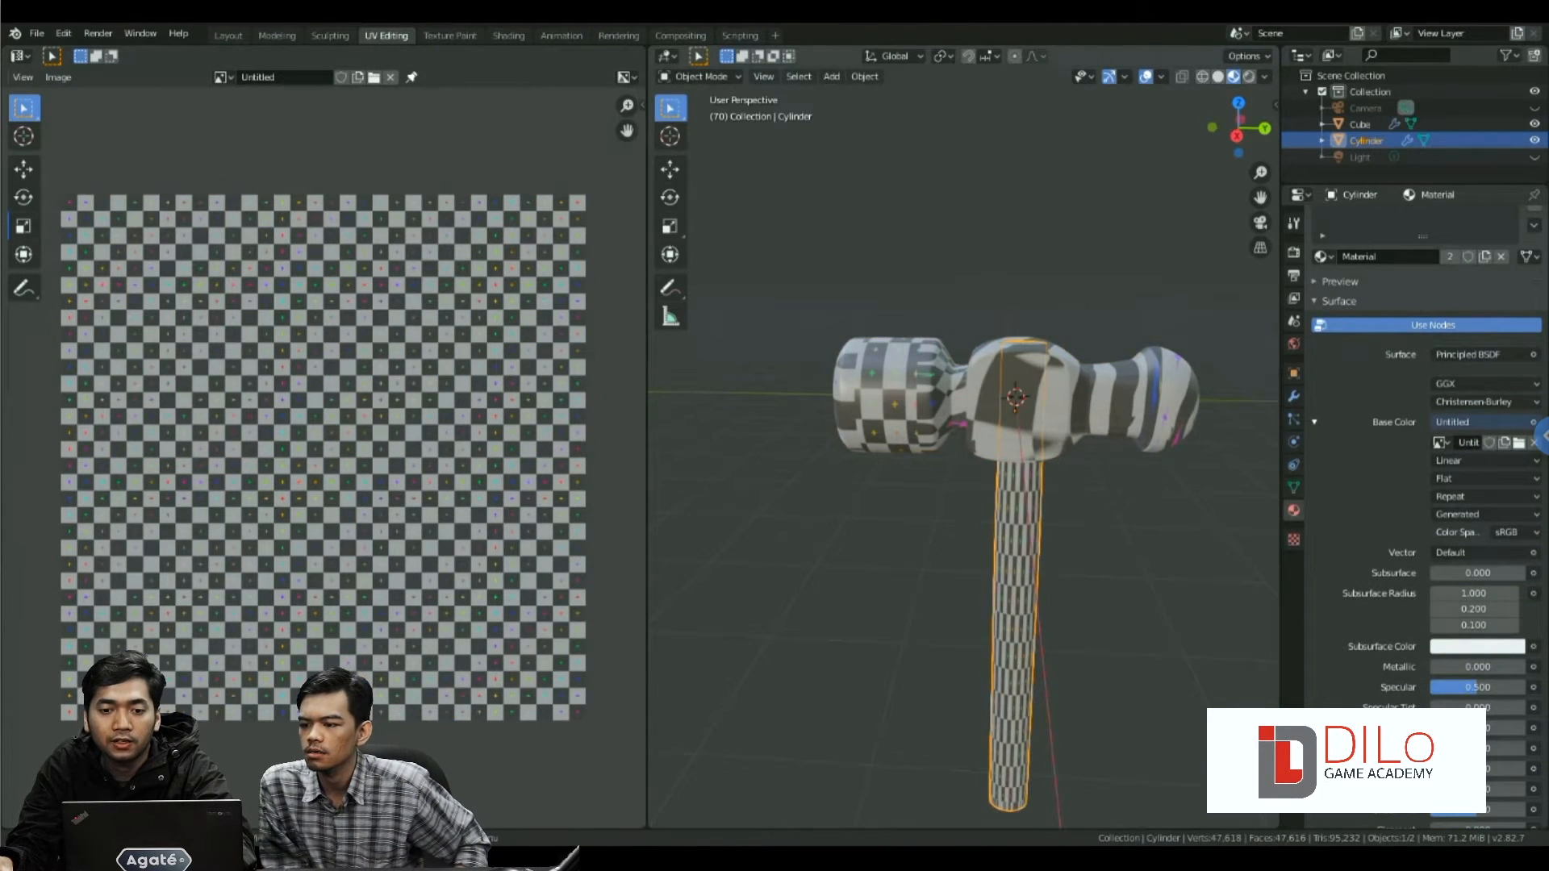
key(ctrl+z)
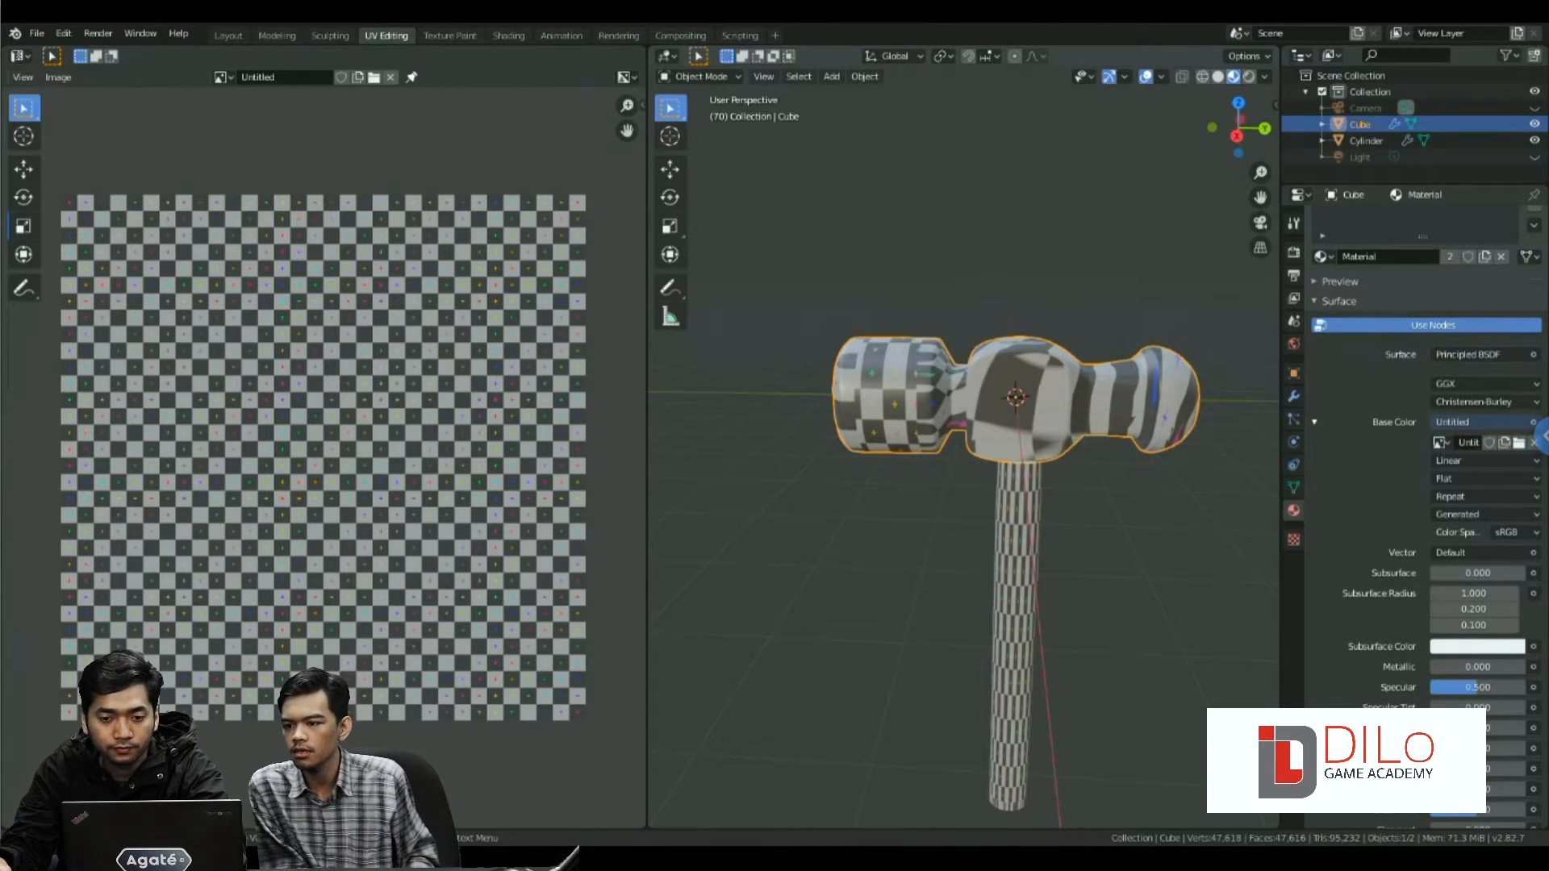
- Select the hammer's handle and head together and examine their UV islands with both objects in Edit Mode
middle_drag(1000, 549, 1049, 557)
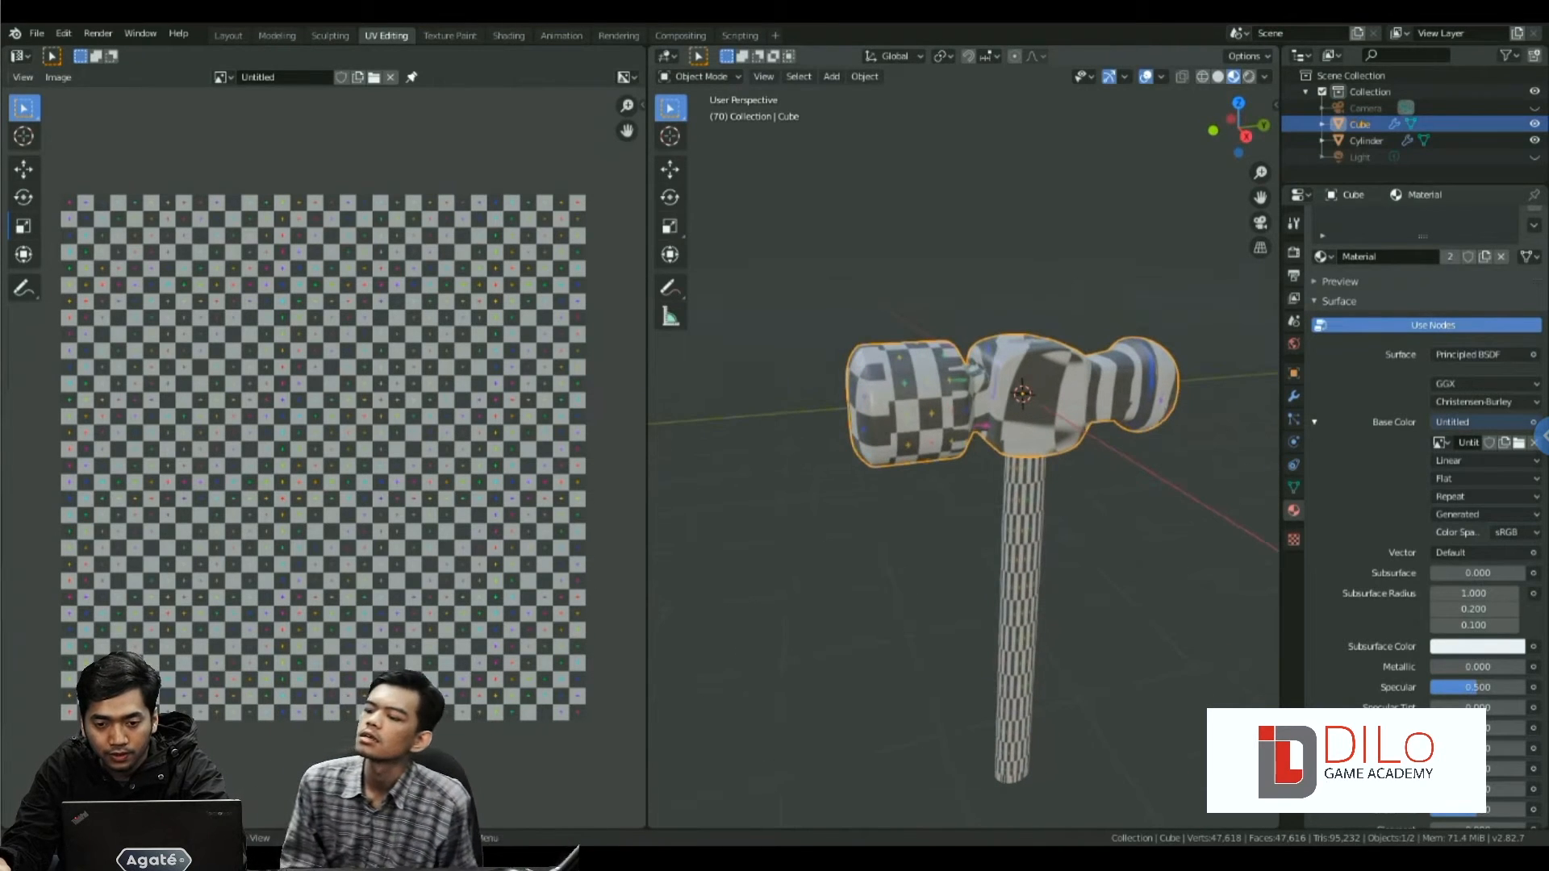
click(1023, 557)
shift+click(1030, 407)
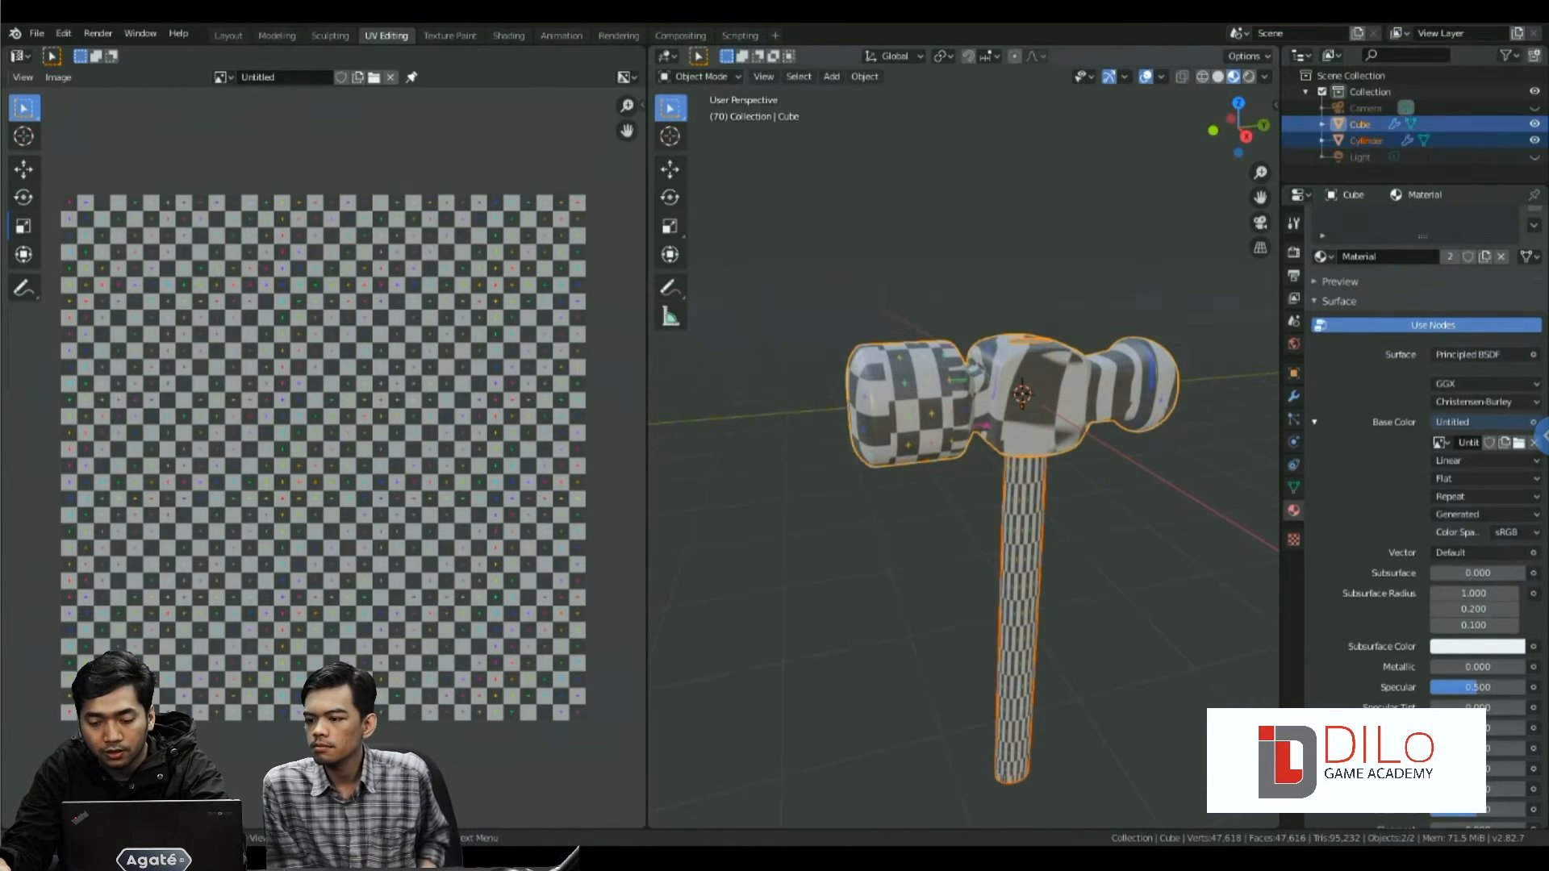
middle_drag(1029, 407, 994, 408)
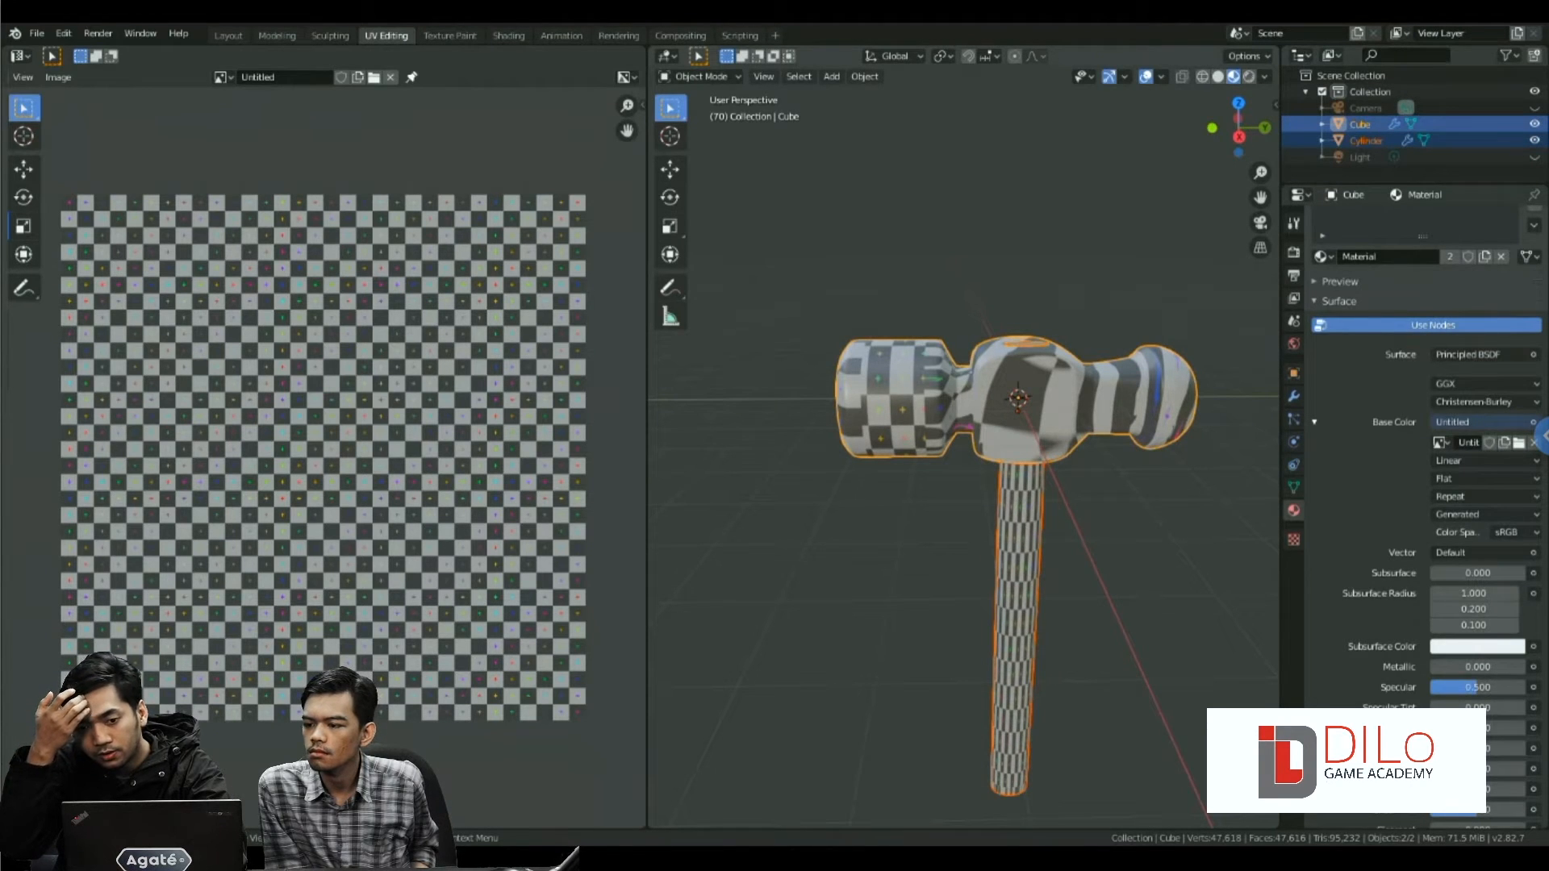
key(Tab)
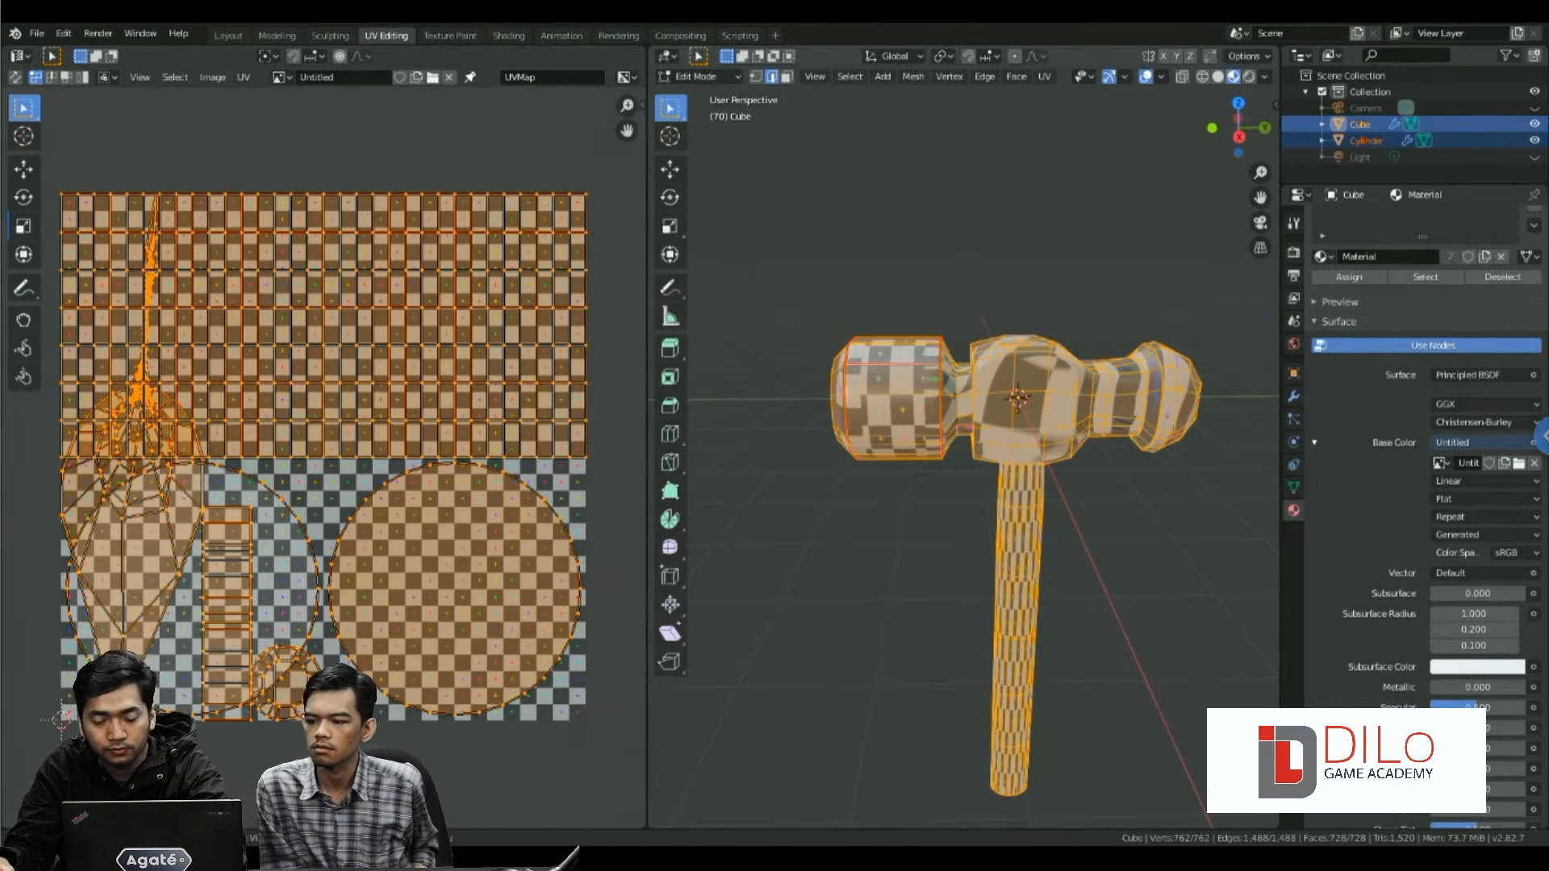
key(Tab)
scroll(963, 448, down, 3)
scroll(964, 449, up, 4)
key(Tab)
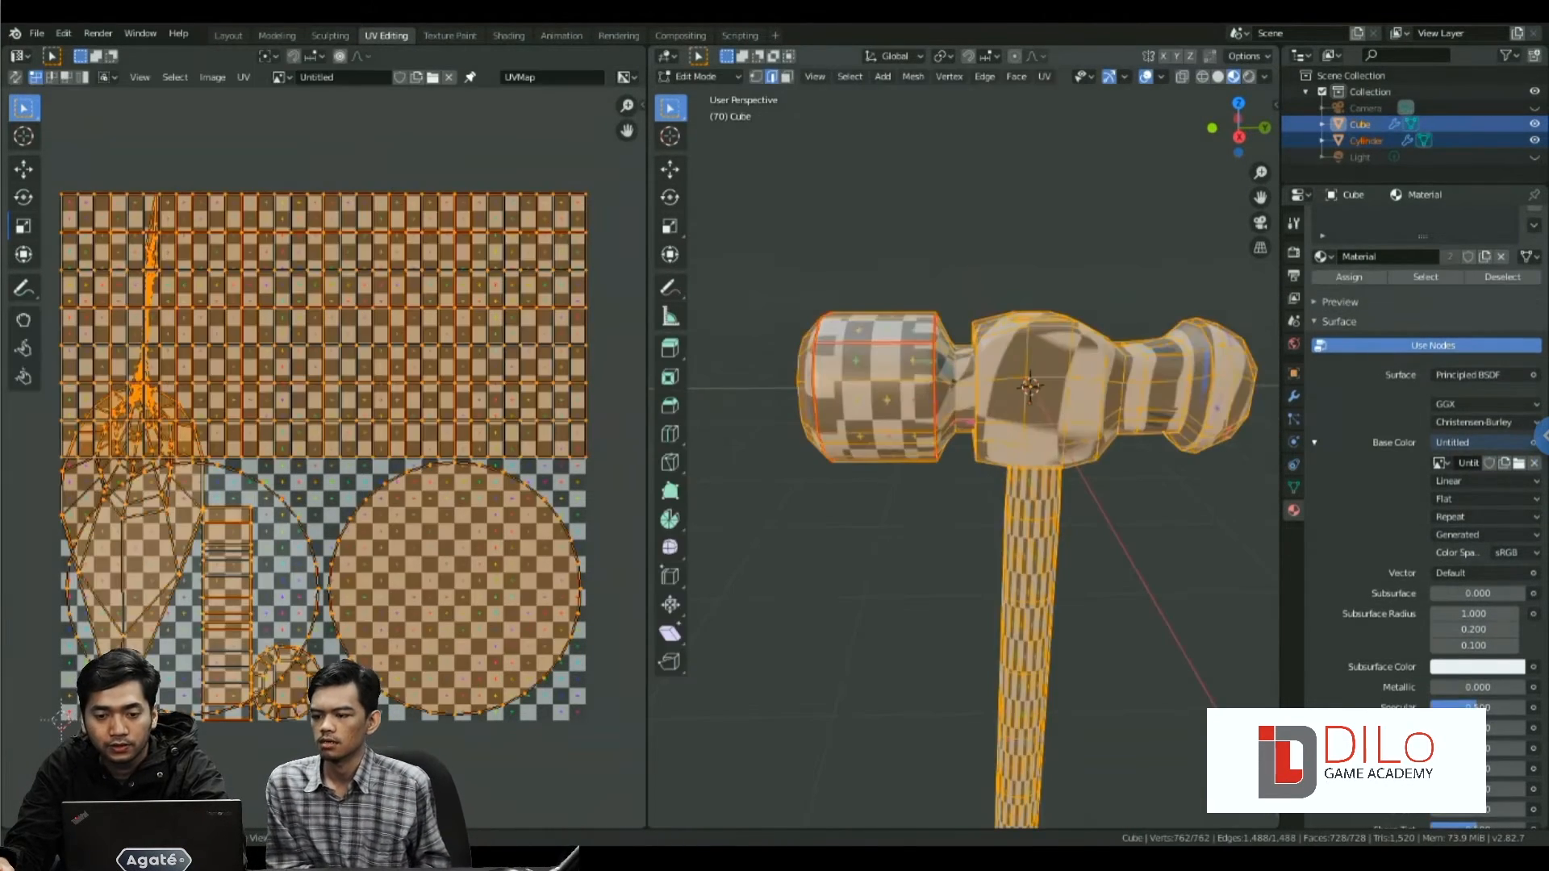
- Select only the right-hand circular handle-cap UV island, scale it to about half size and move it towards the UV space's lower-right corner
key(alt+a)
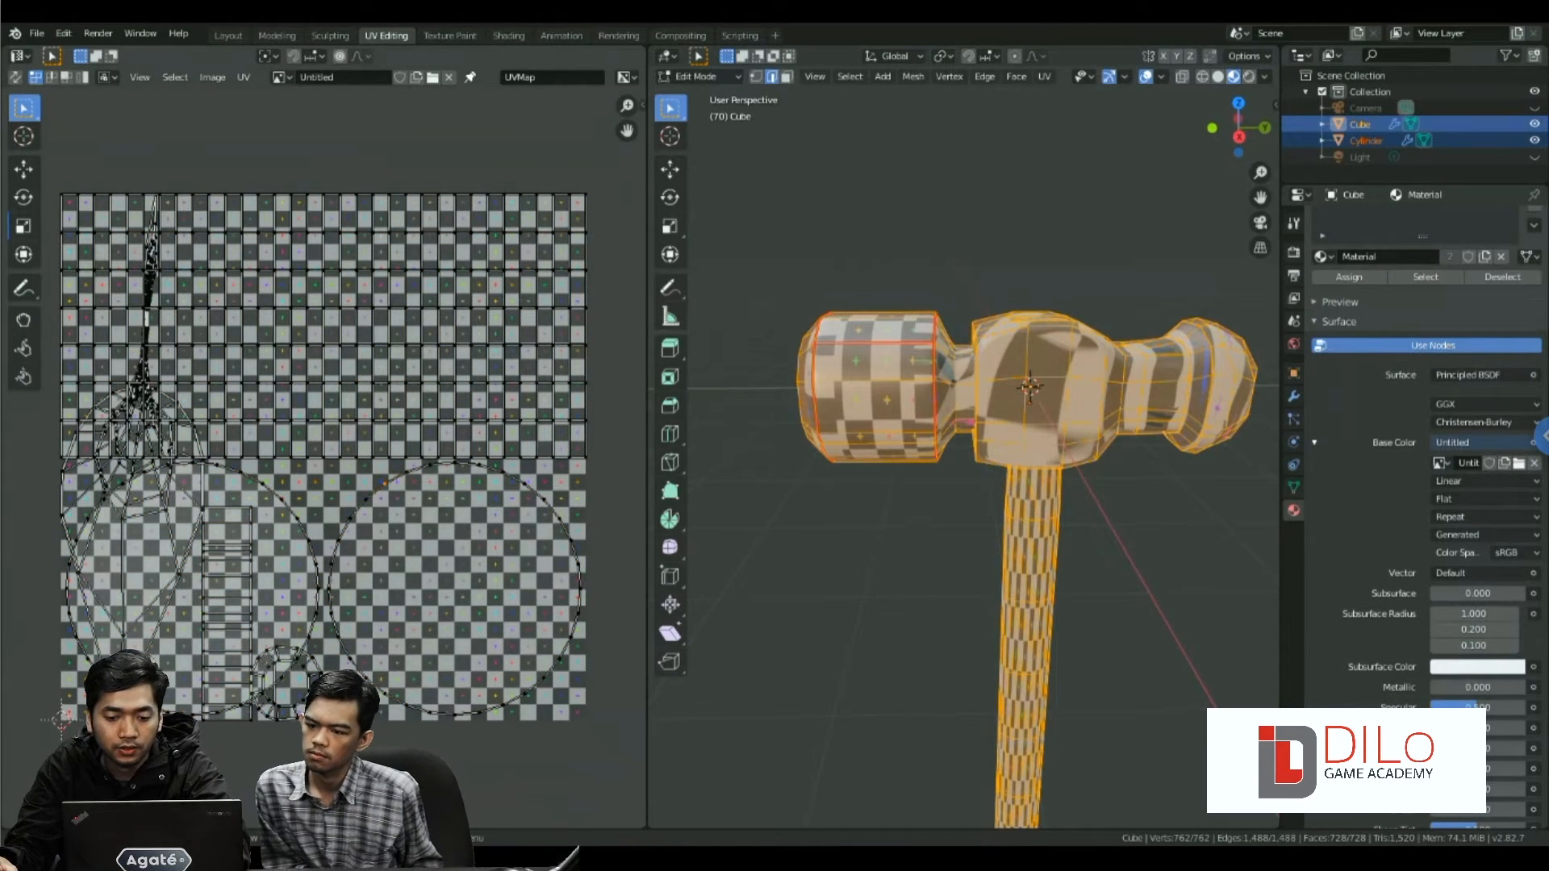
key(ctrl+l)
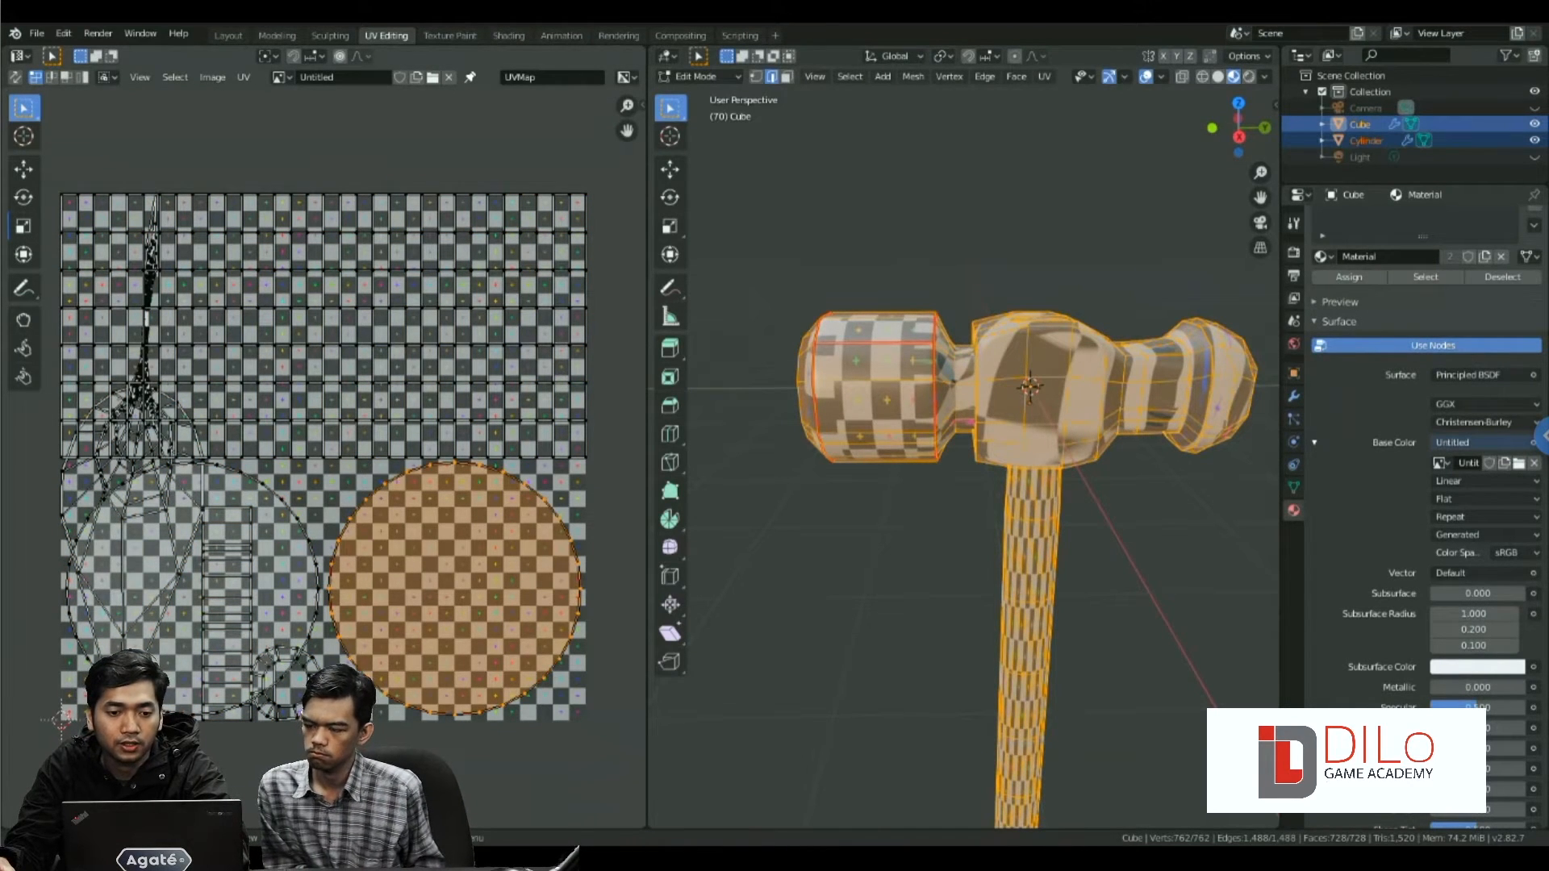
key(s)
click(362, 662)
key(g)
click(405, 723)
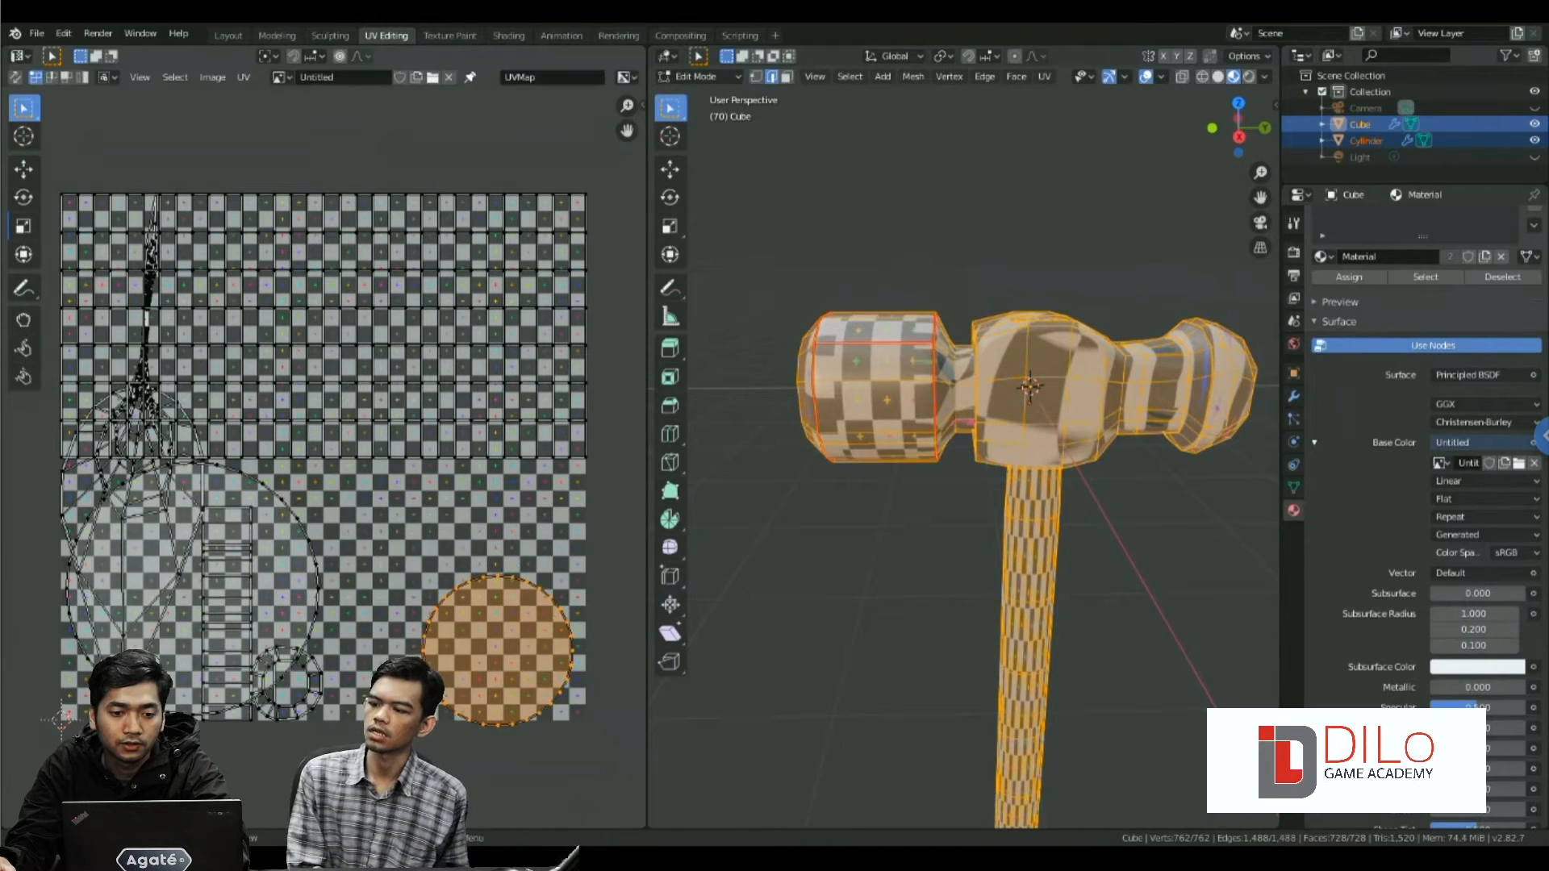
key(s)
key(Return)
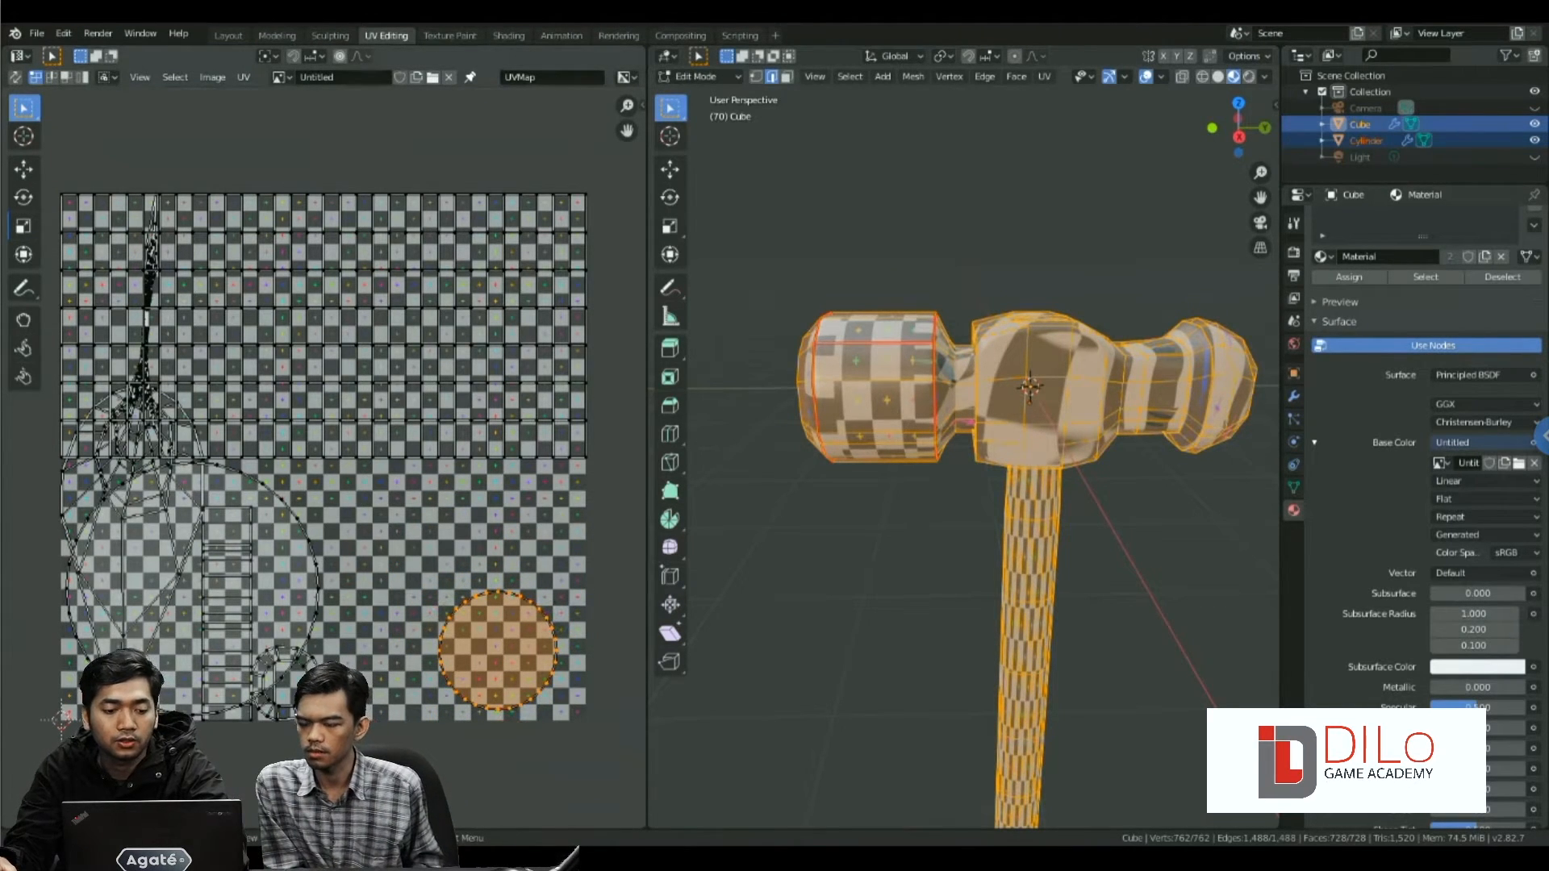
- Undo the scaling and moving of the circular handle-cap UV island and return to Object Mode
key(ctrl+z)
key(ctrl+z)
key(ctrl+z)
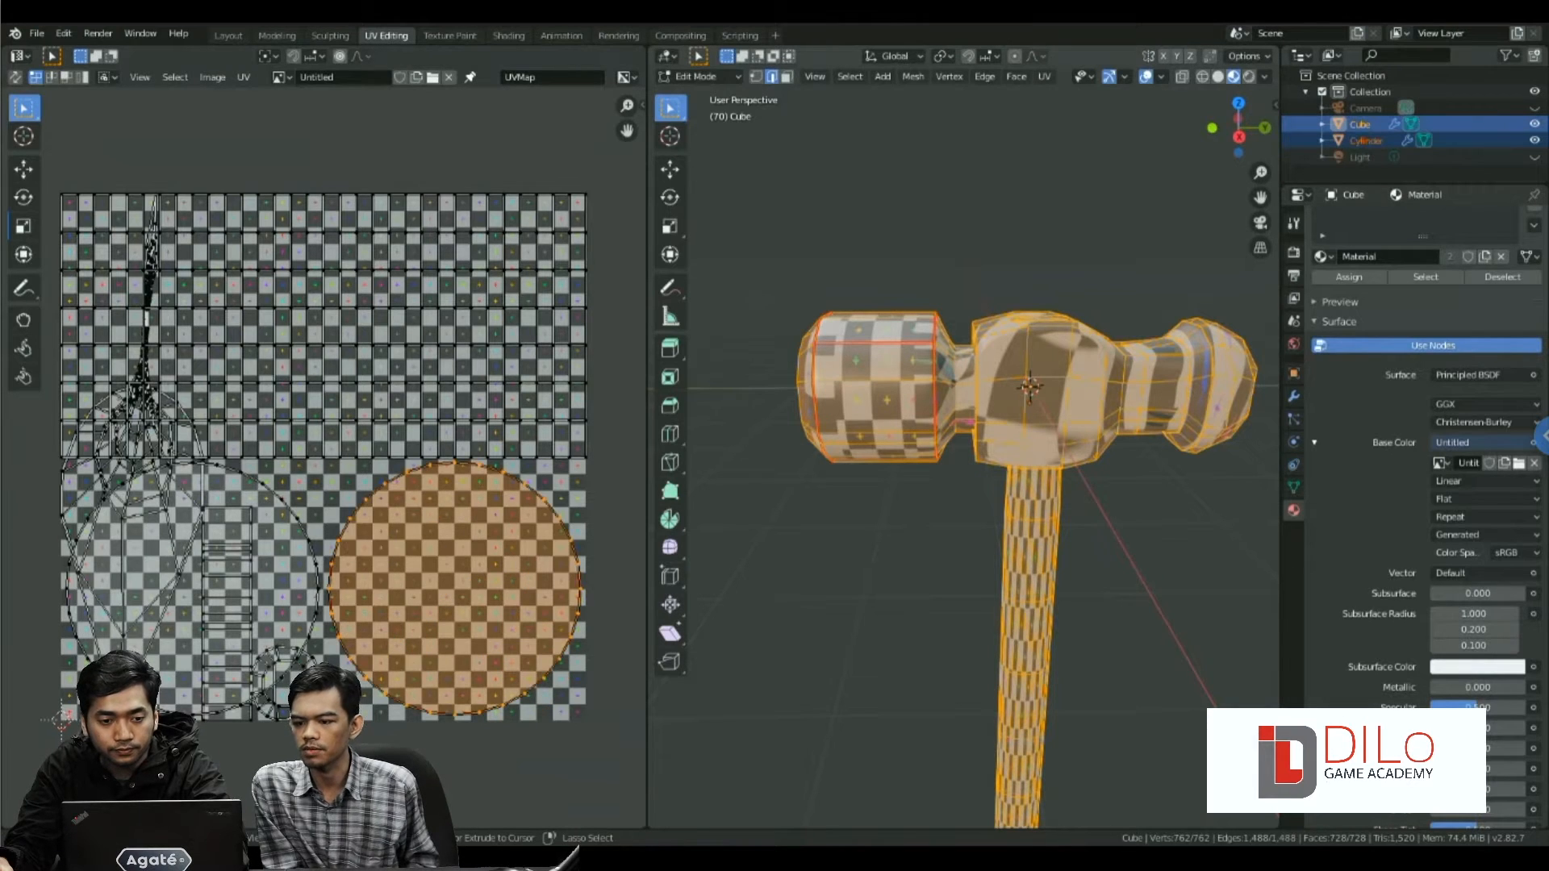
scroll(964, 457, down, 2)
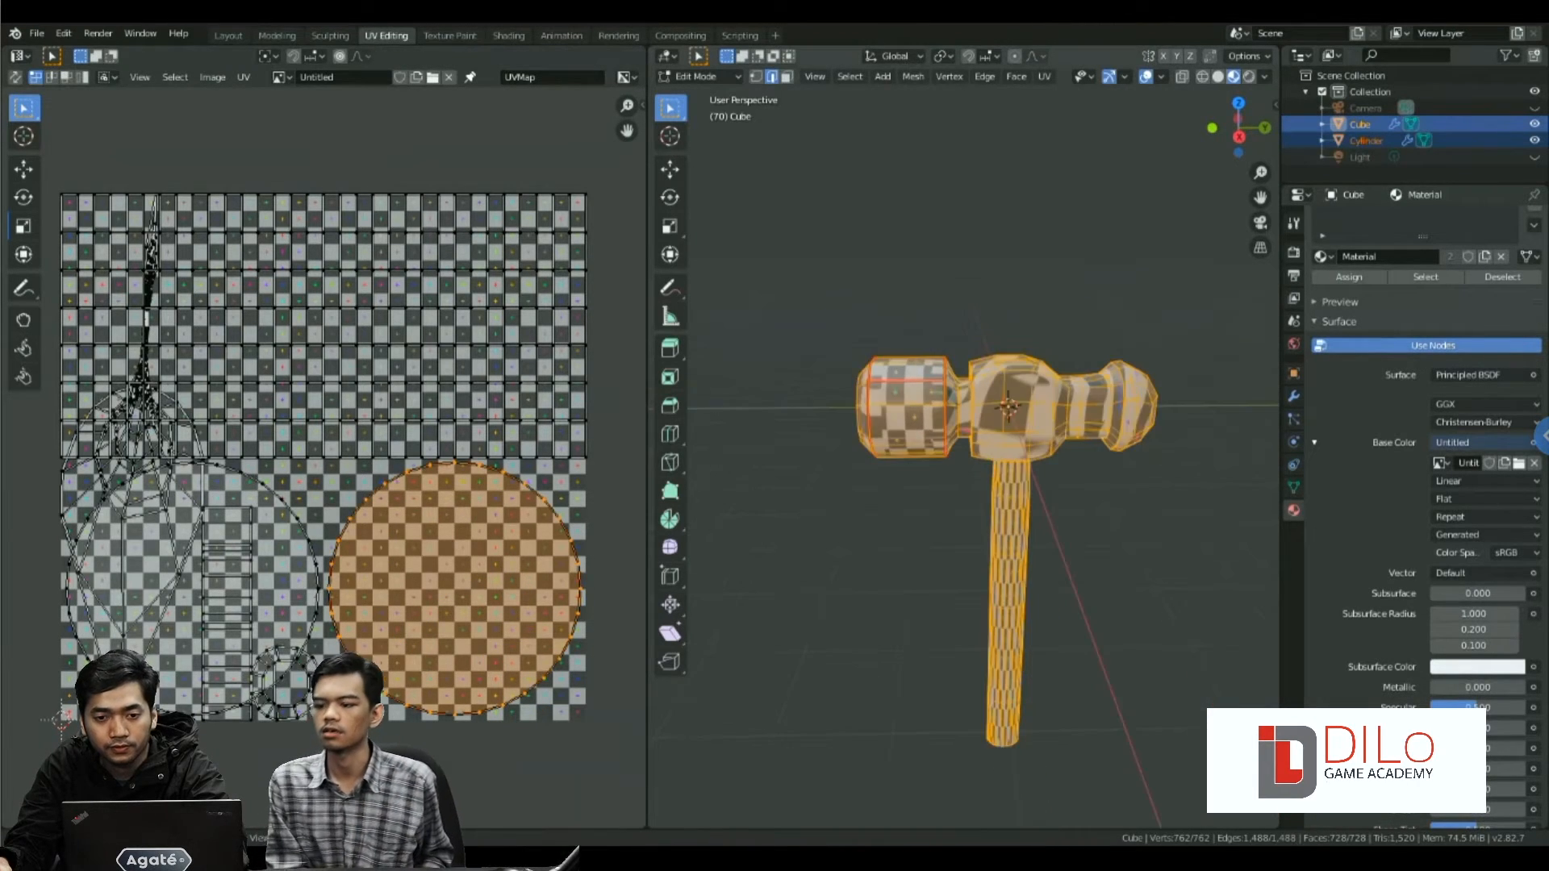
key(Tab)
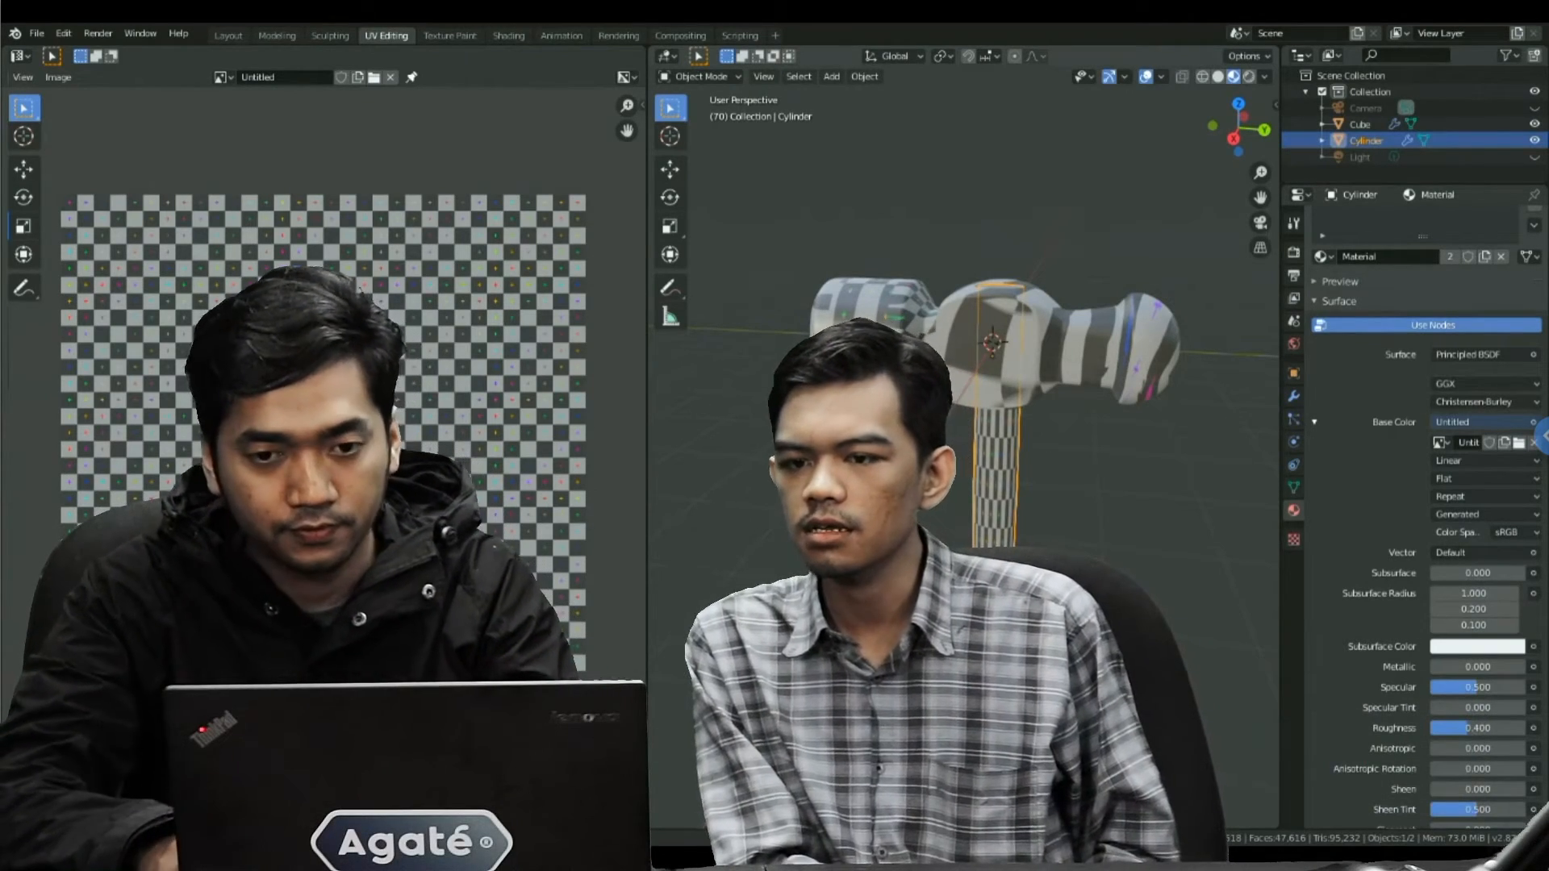
- Select the hammer head and examine the checker distortion on its middle block in Edit Mode
click(1040, 347)
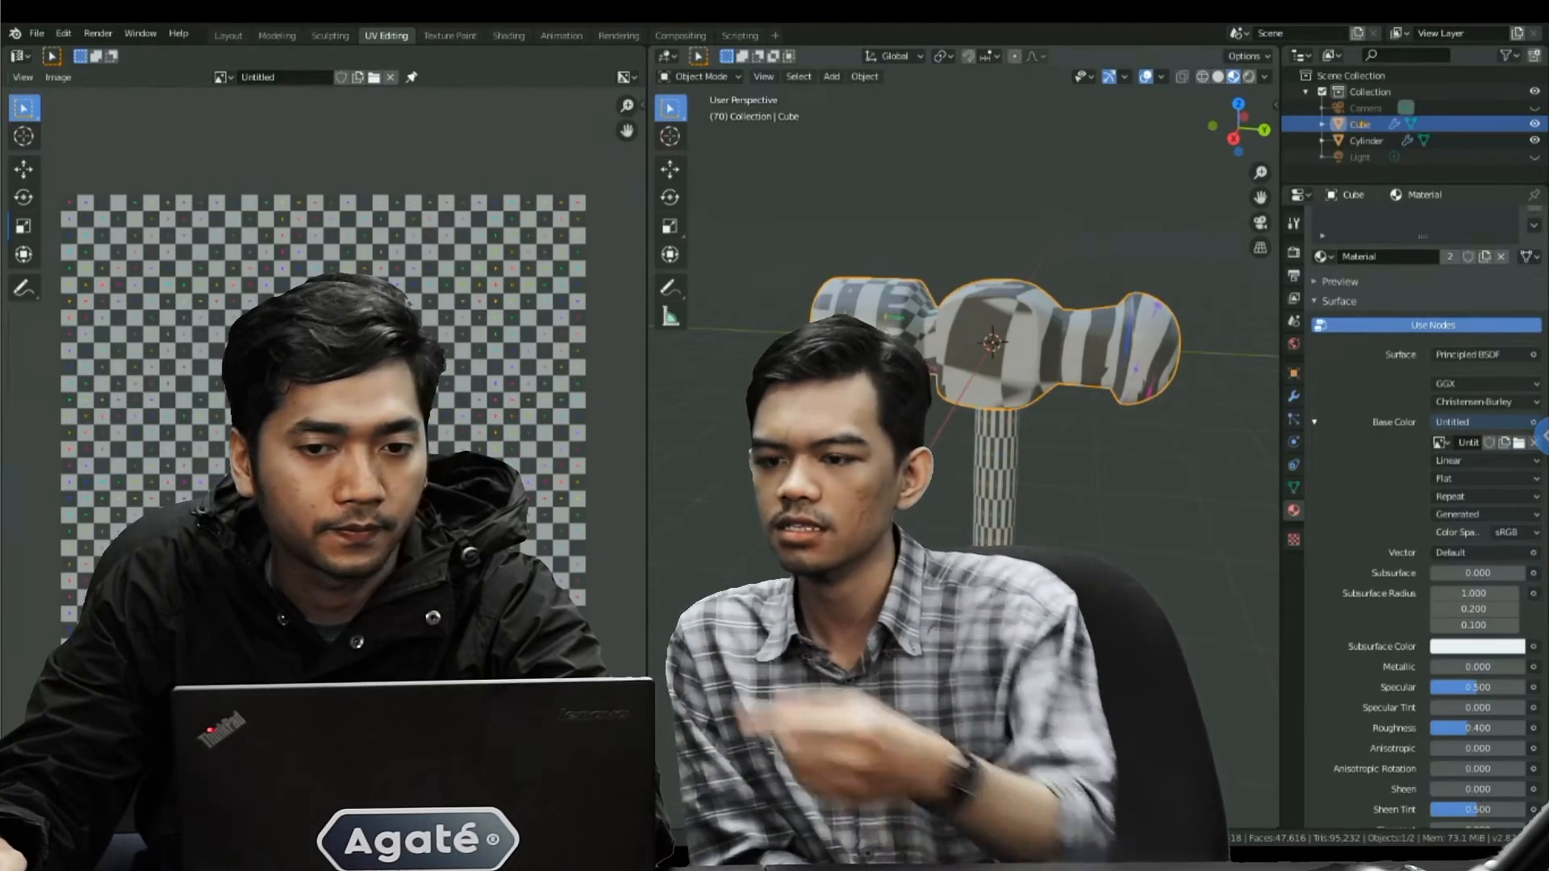
middle_drag(968, 339, 960, 451)
scroll(1001, 339, up, 2)
key(Tab)
scroll(960, 451, up, 1)
scroll(960, 451, down, 2)
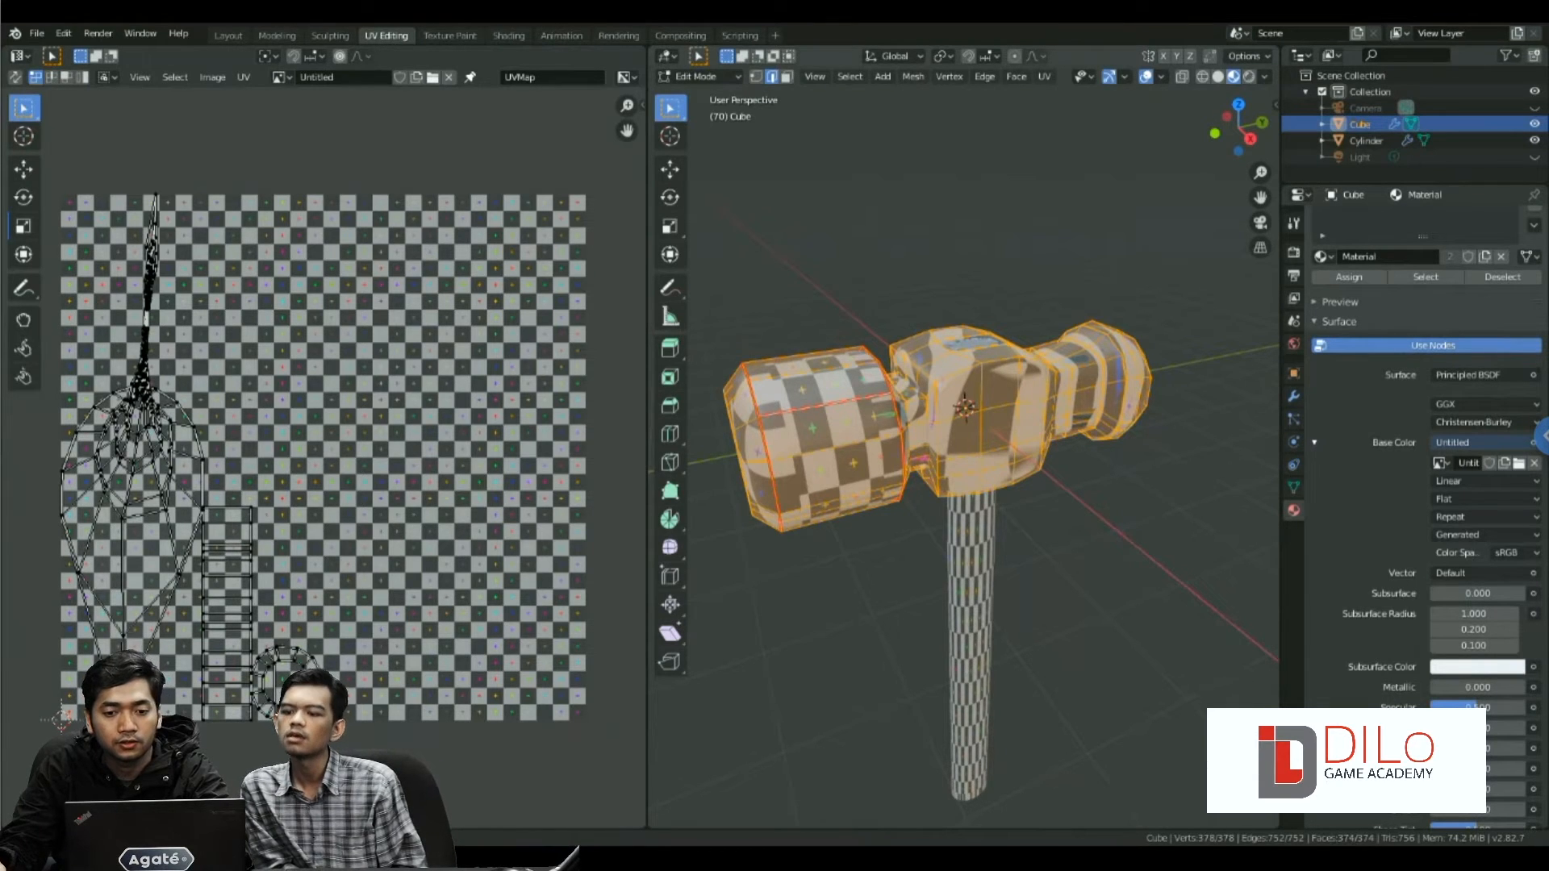
scroll(964, 452, up, 1)
middle_drag(963, 452, 879, 432)
scroll(879, 432, up, 3)
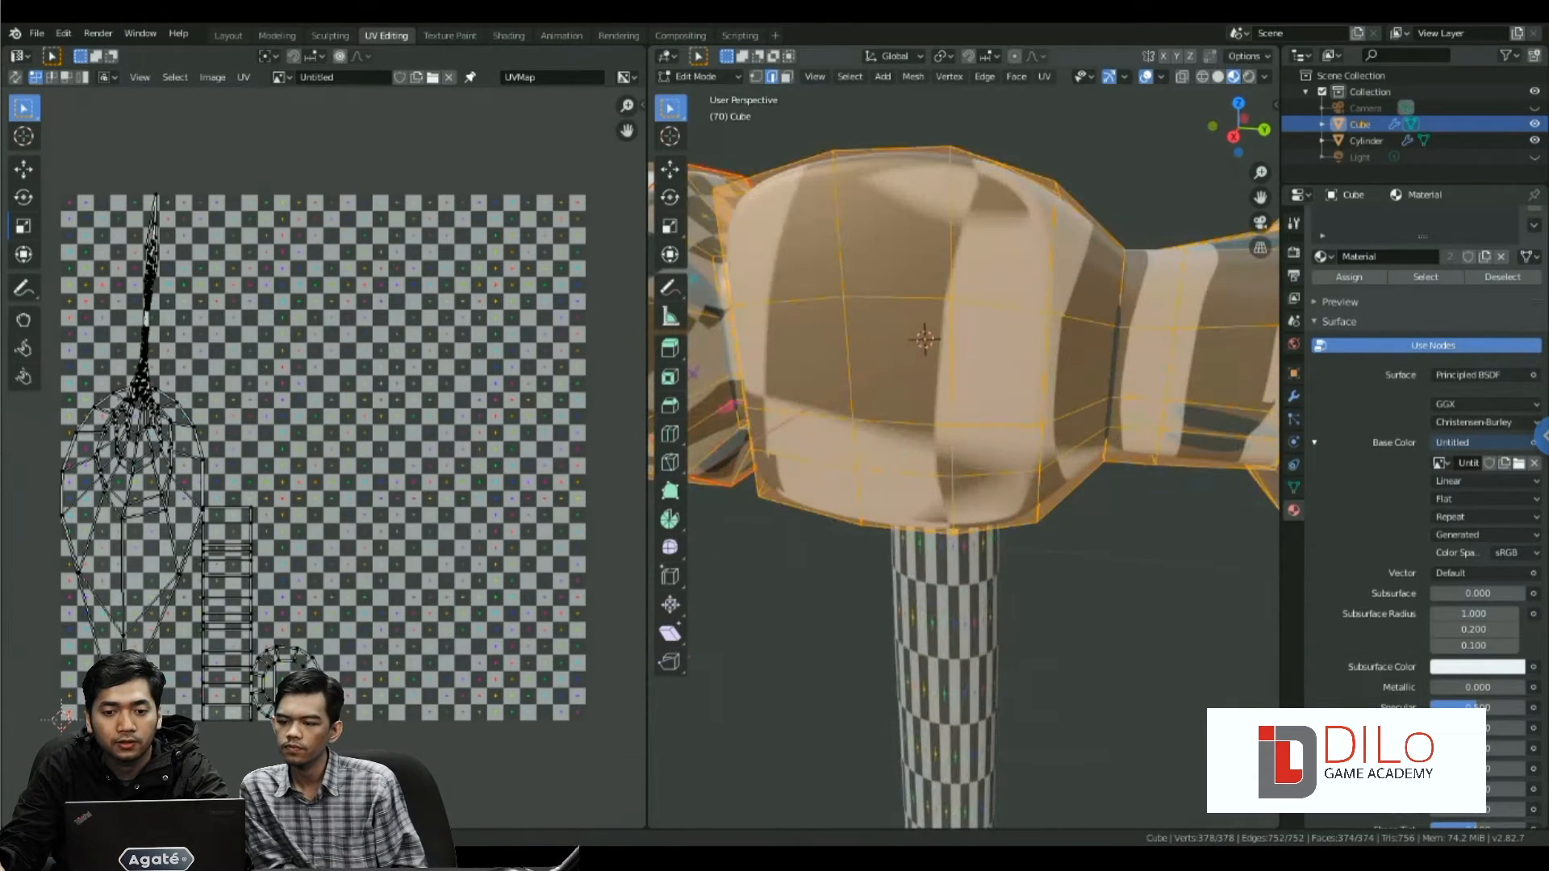
scroll(964, 468, down, 2)
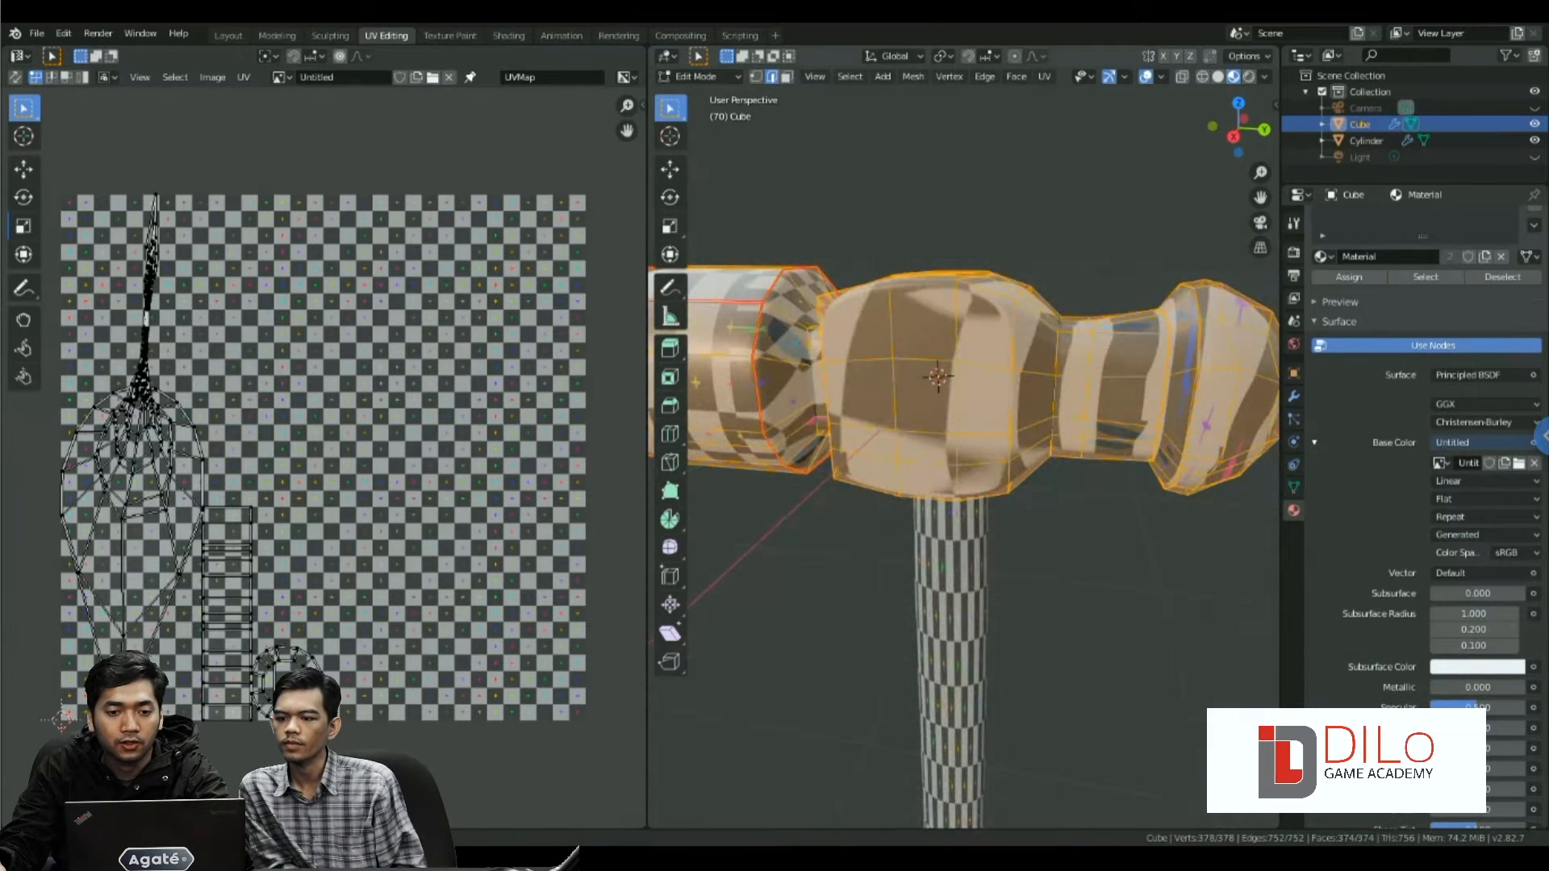
scroll(964, 468, down, 3)
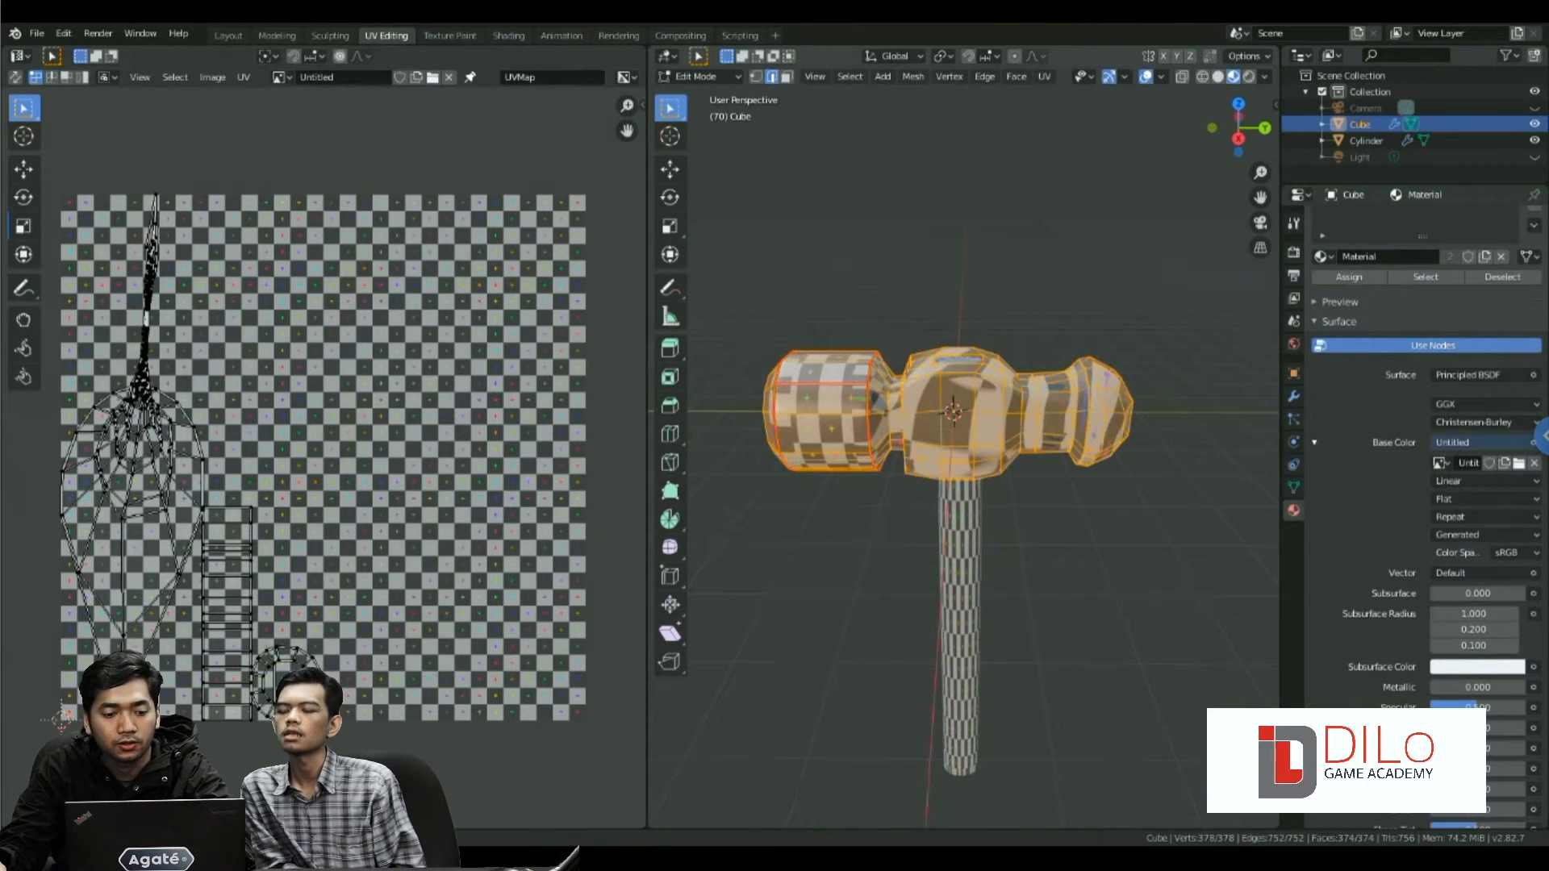
- Compare the checker pattern on the hammer's head and handle in Object Mode and close up in Edit Mode
key(Tab)
middle_drag(968, 500, 920, 406)
scroll(936, 403, down, 3)
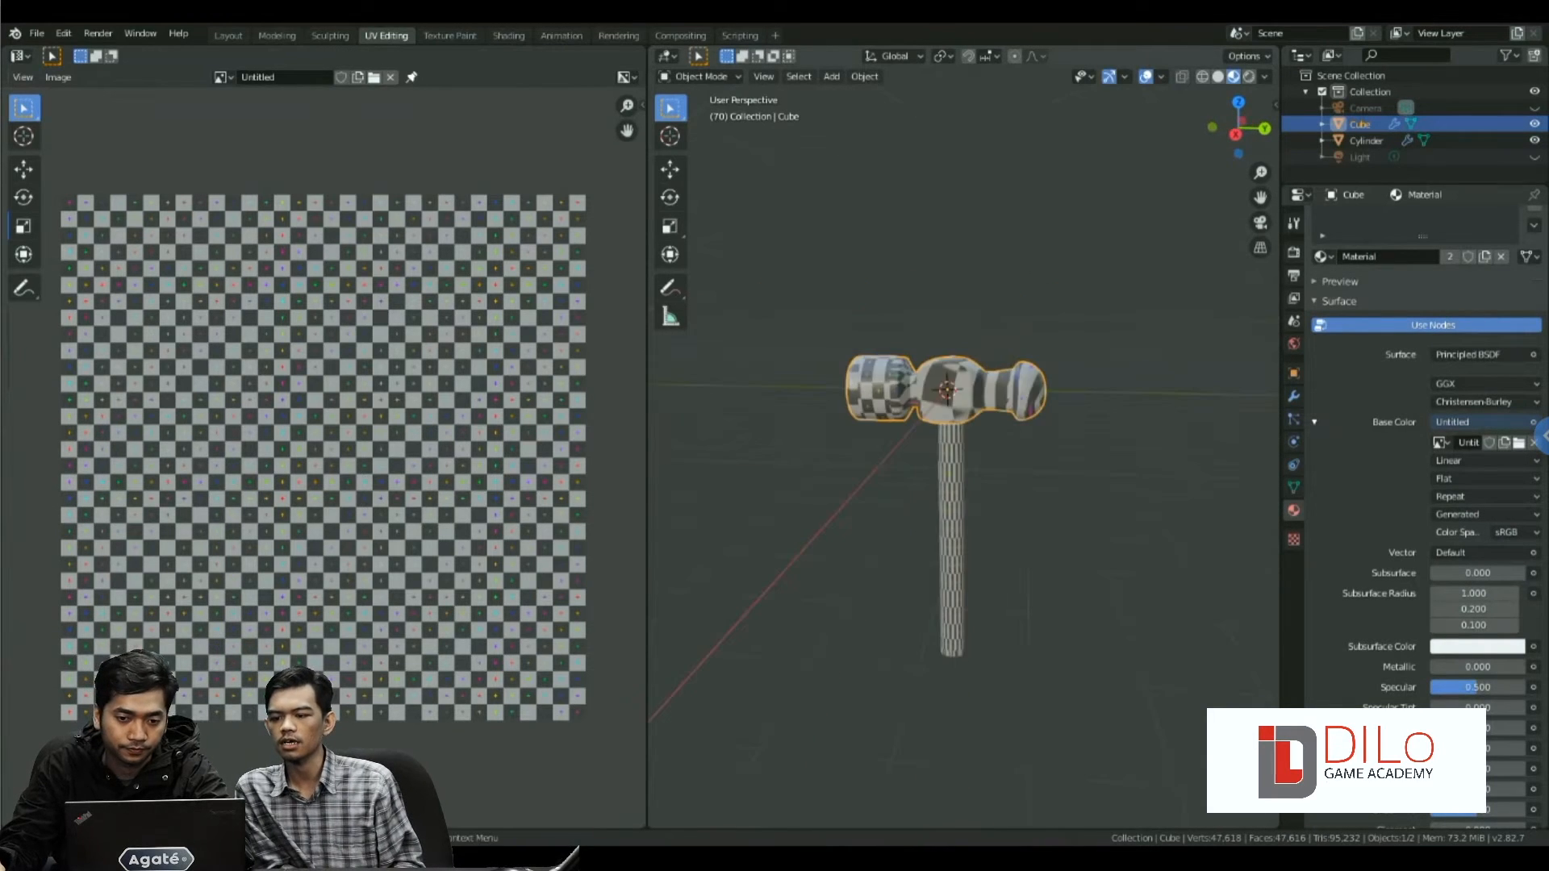
key(Tab)
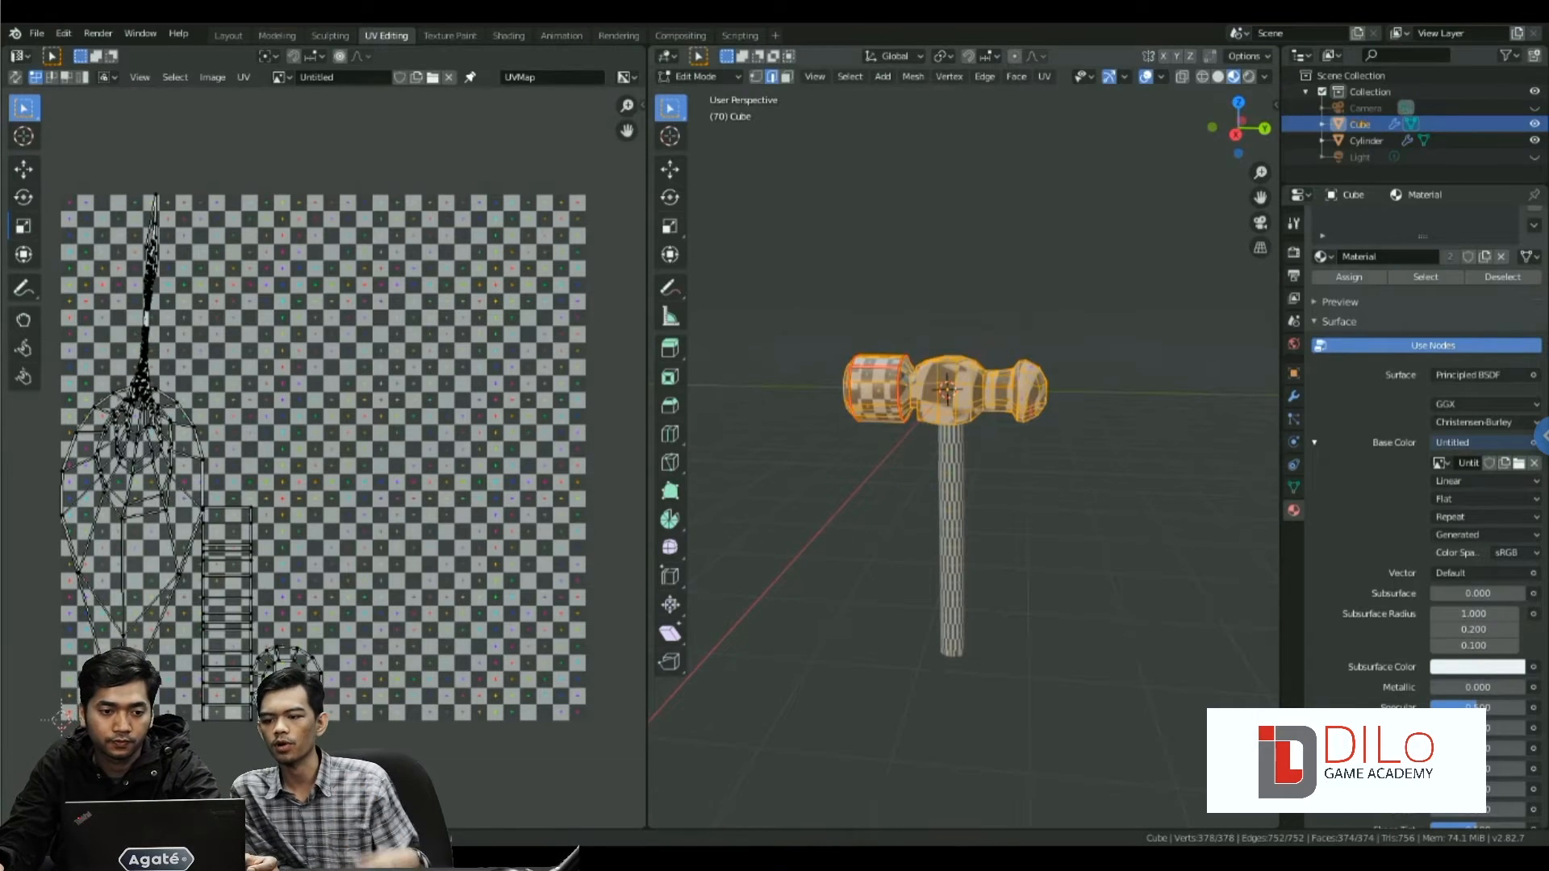
scroll(964, 451, up, 3)
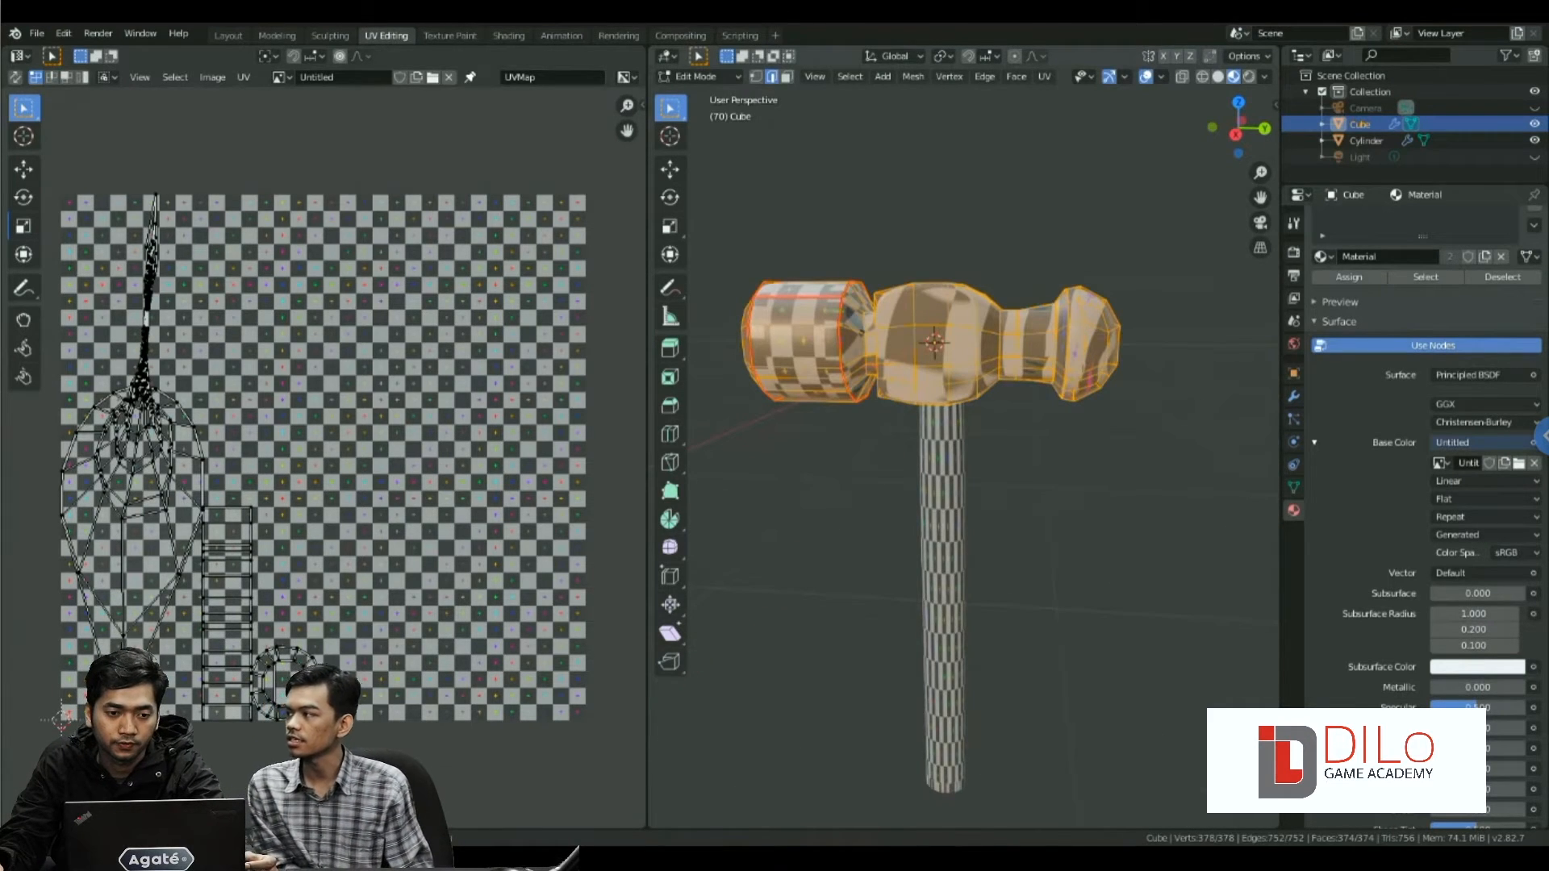
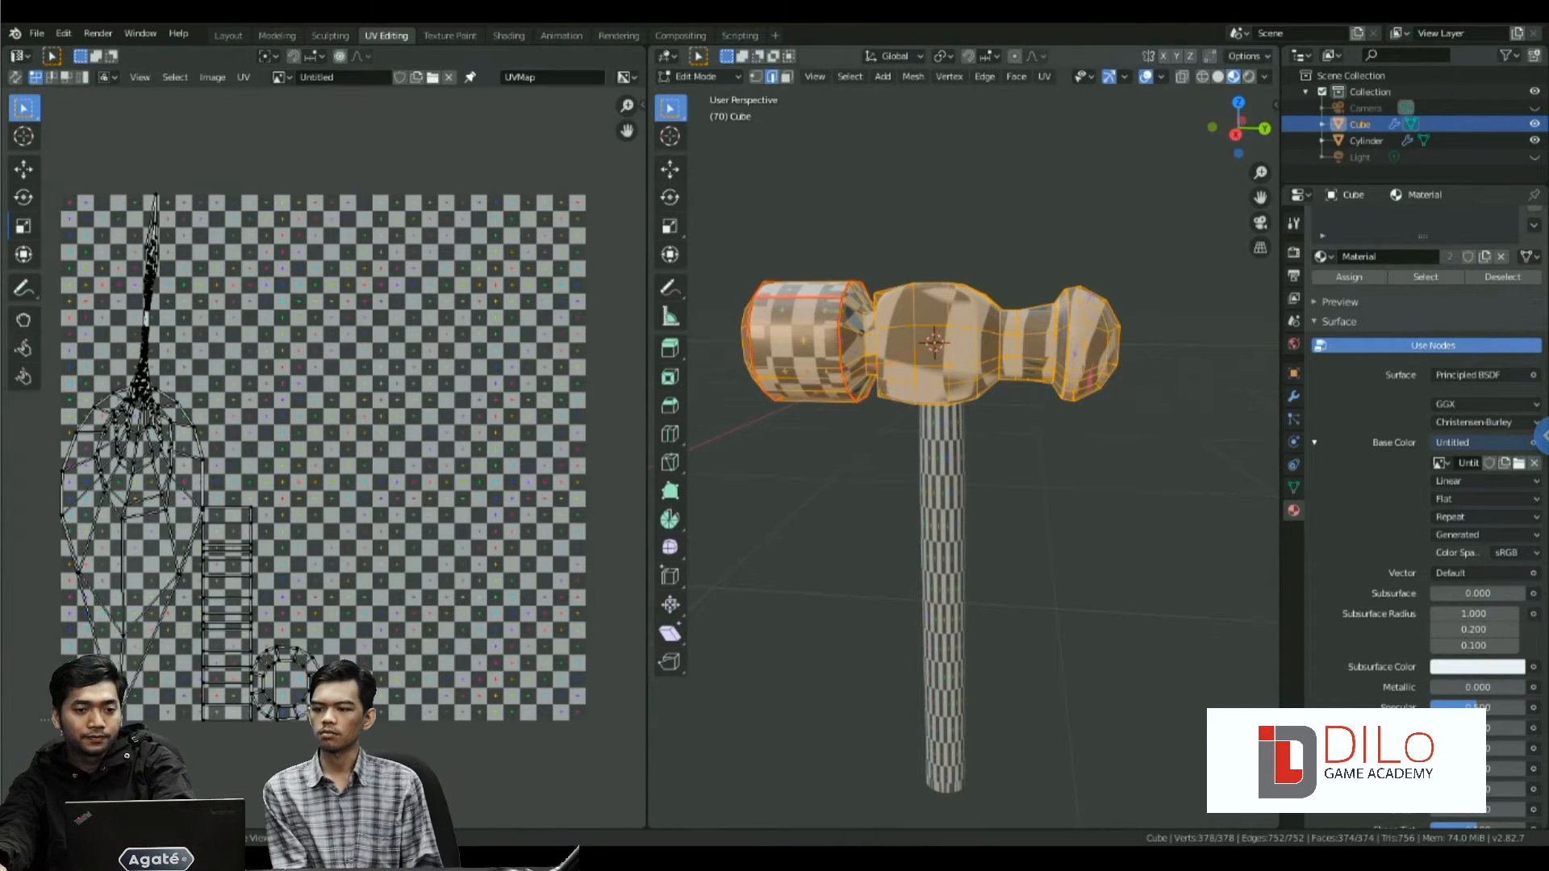
scroll(944, 444, up, 5)
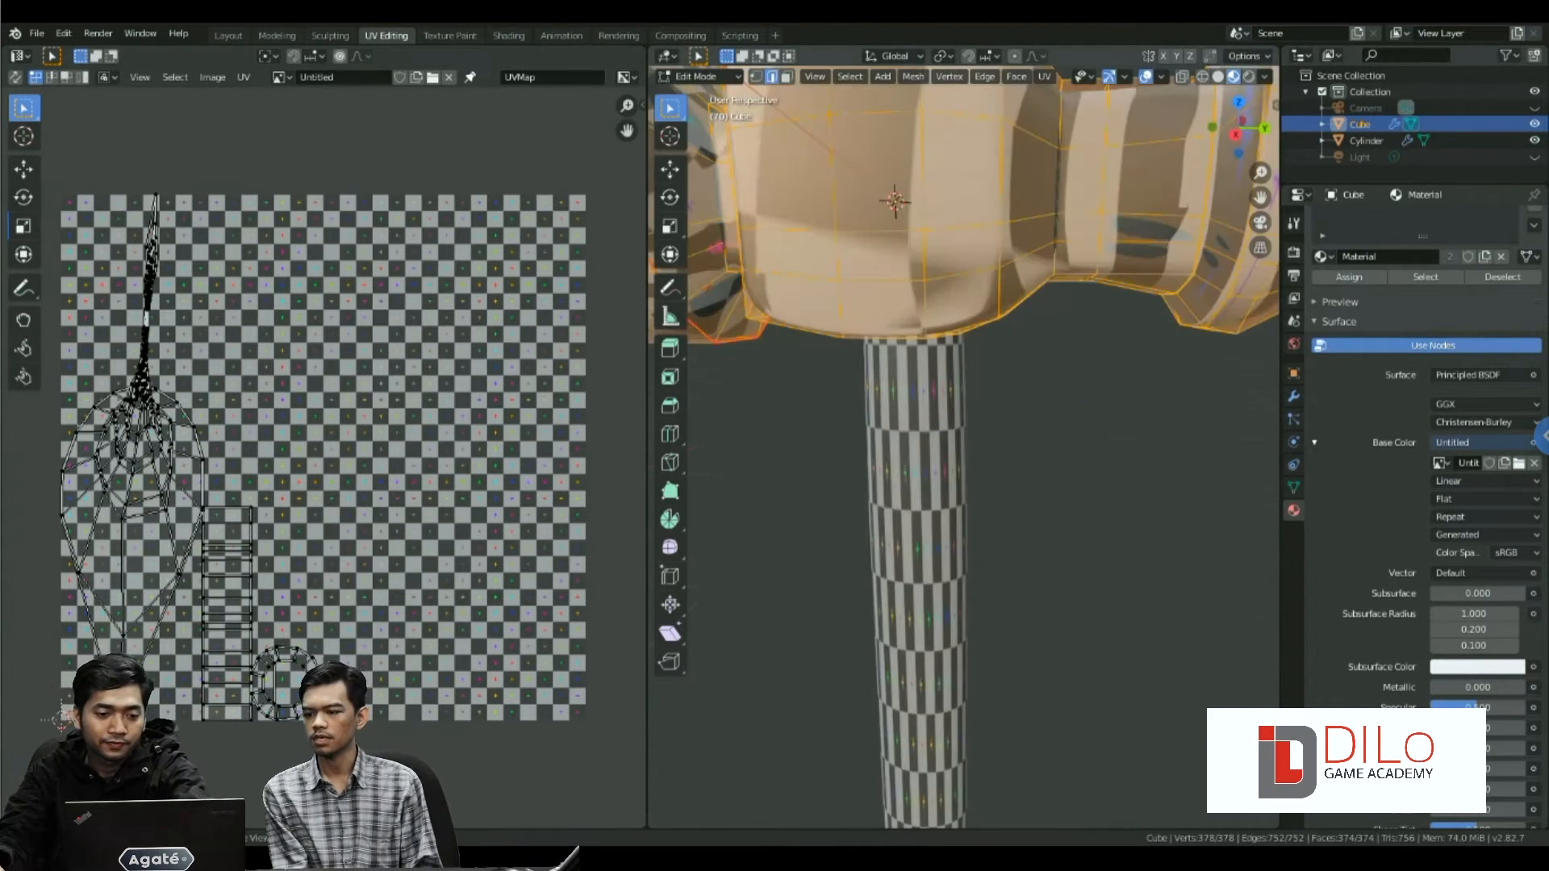
- Examine the checker pattern across the whole hammer, comparing head and handle, and return to Object Mode
scroll(943, 444, down, 4)
mouse_move(952, 435)
middle_down()
mouse_move(973, 455)
mouse_move(903, 444)
mouse_move(952, 445)
middle_up()
scroll(952, 444, down, 2)
click(933, 347)
scroll(932, 346, up, 2)
scroll(936, 347, down, 4)
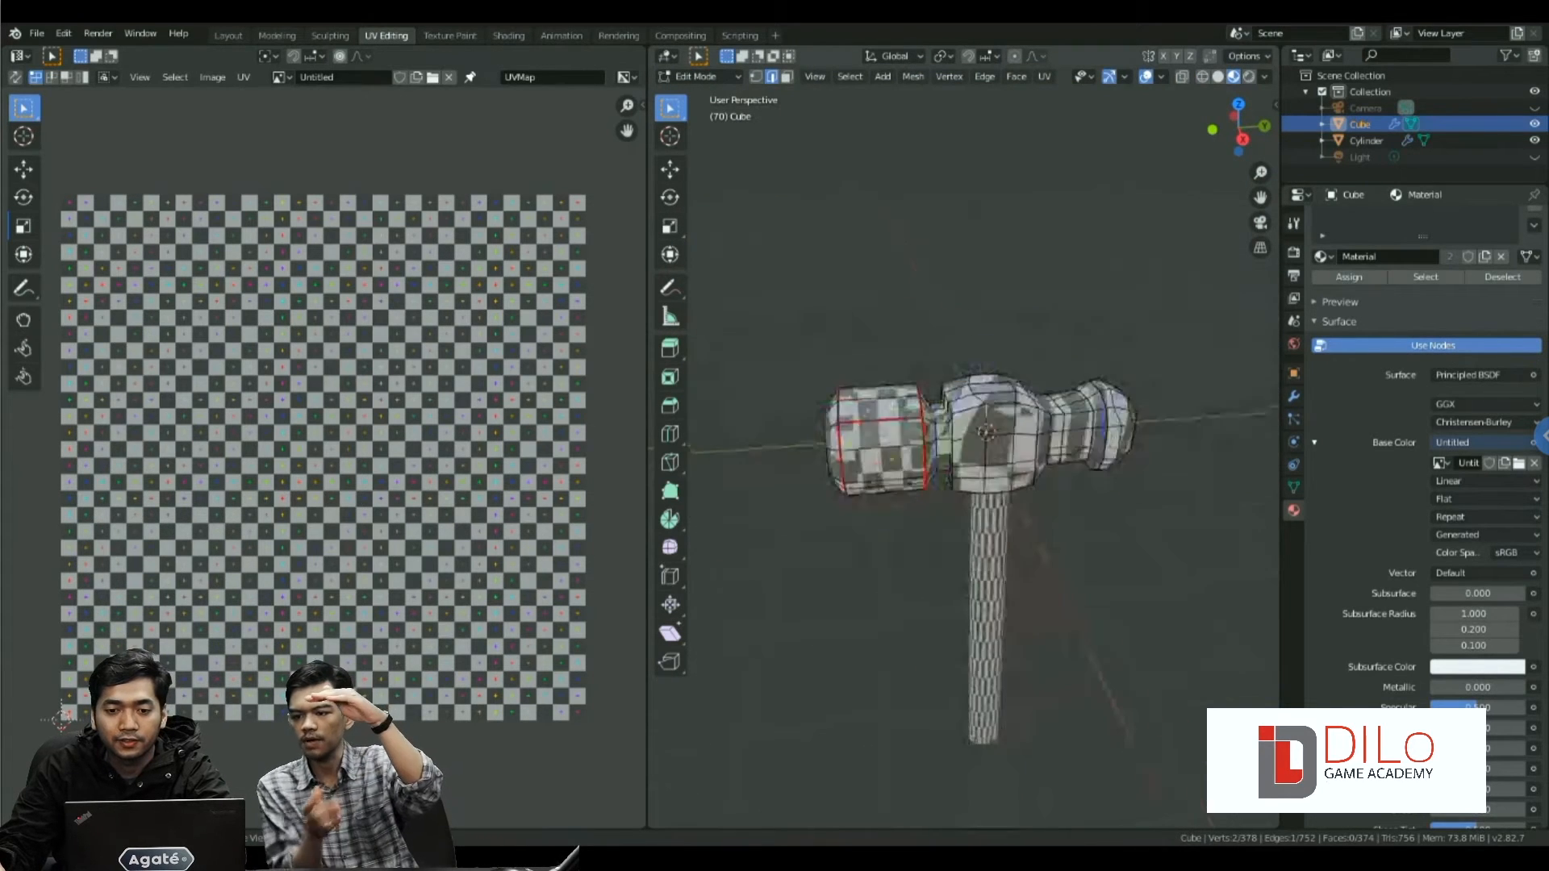
key(Tab)
middle_drag(968, 452, 923, 403)
scroll(952, 427, down, 3)
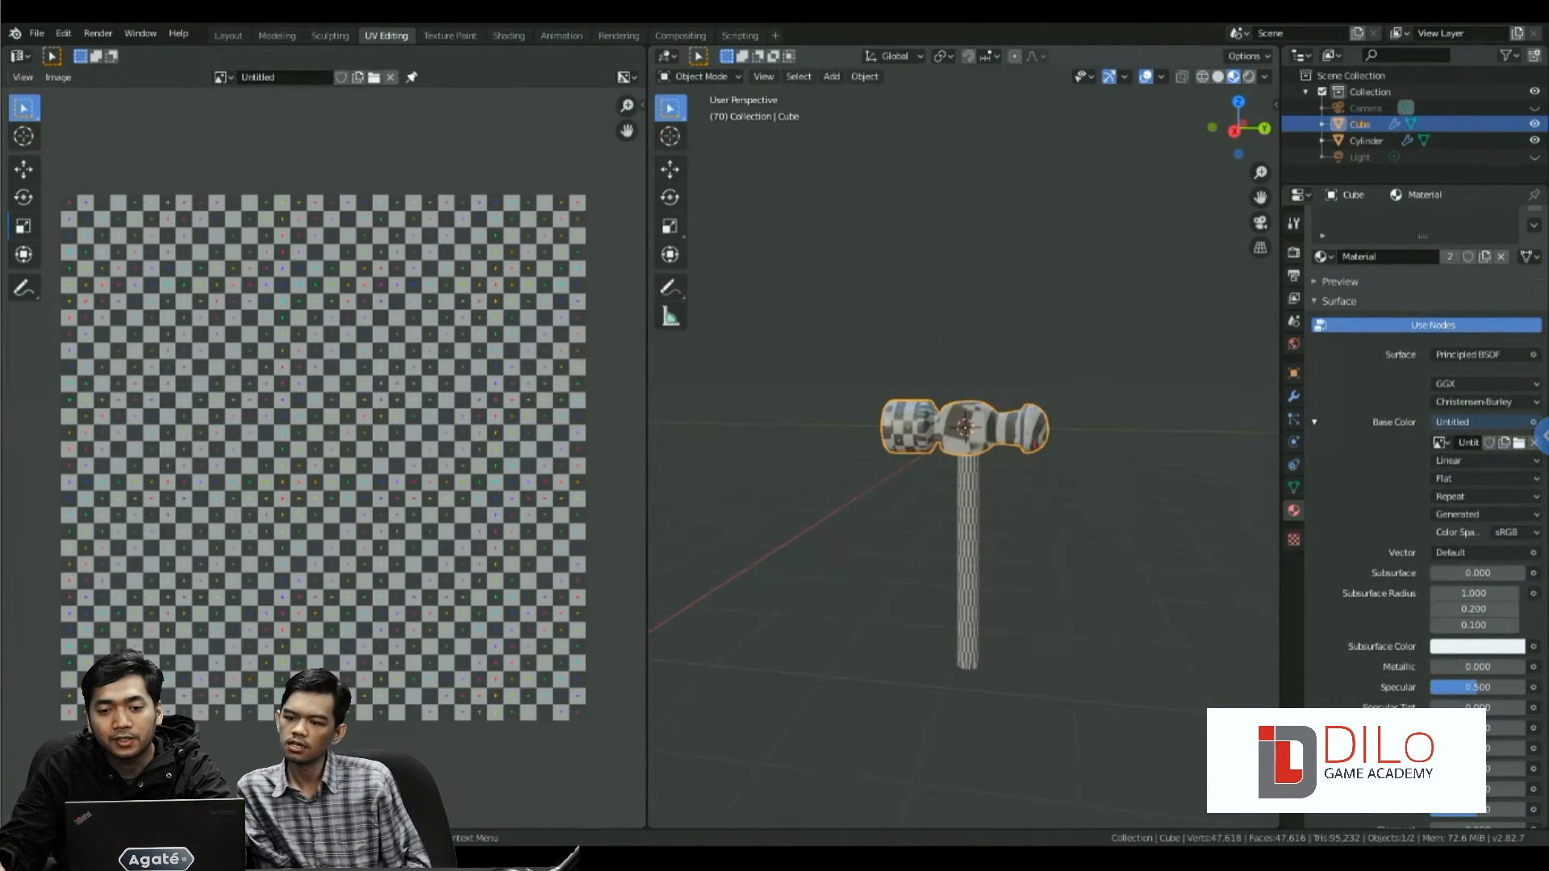
- Delete the hammer head and the handle from the scene
key(x)
click(947, 430)
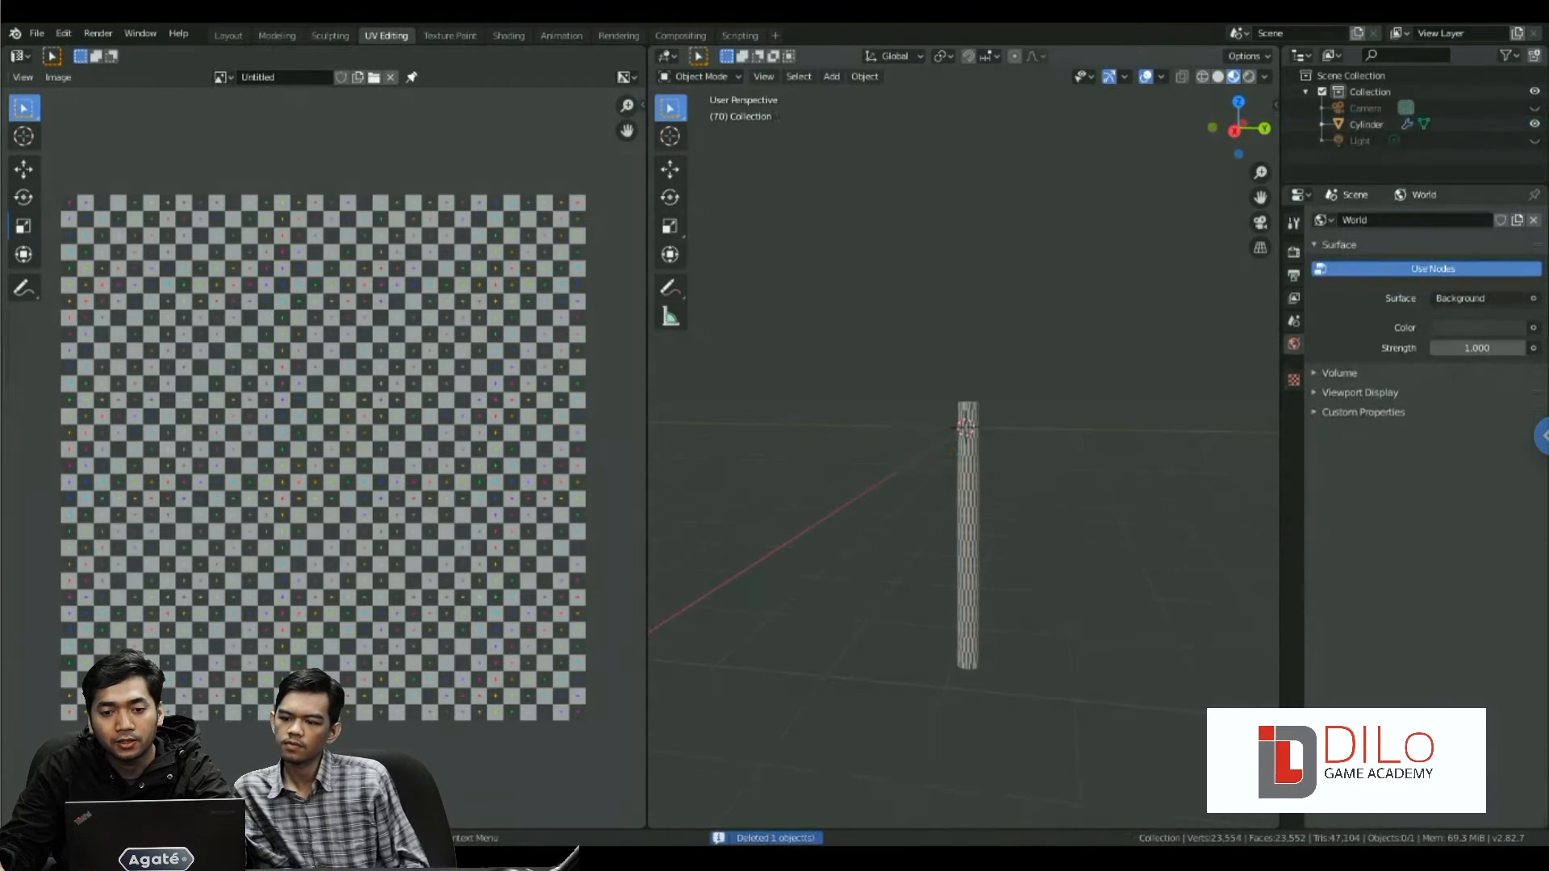
click(968, 484)
key(x)
click(891, 429)
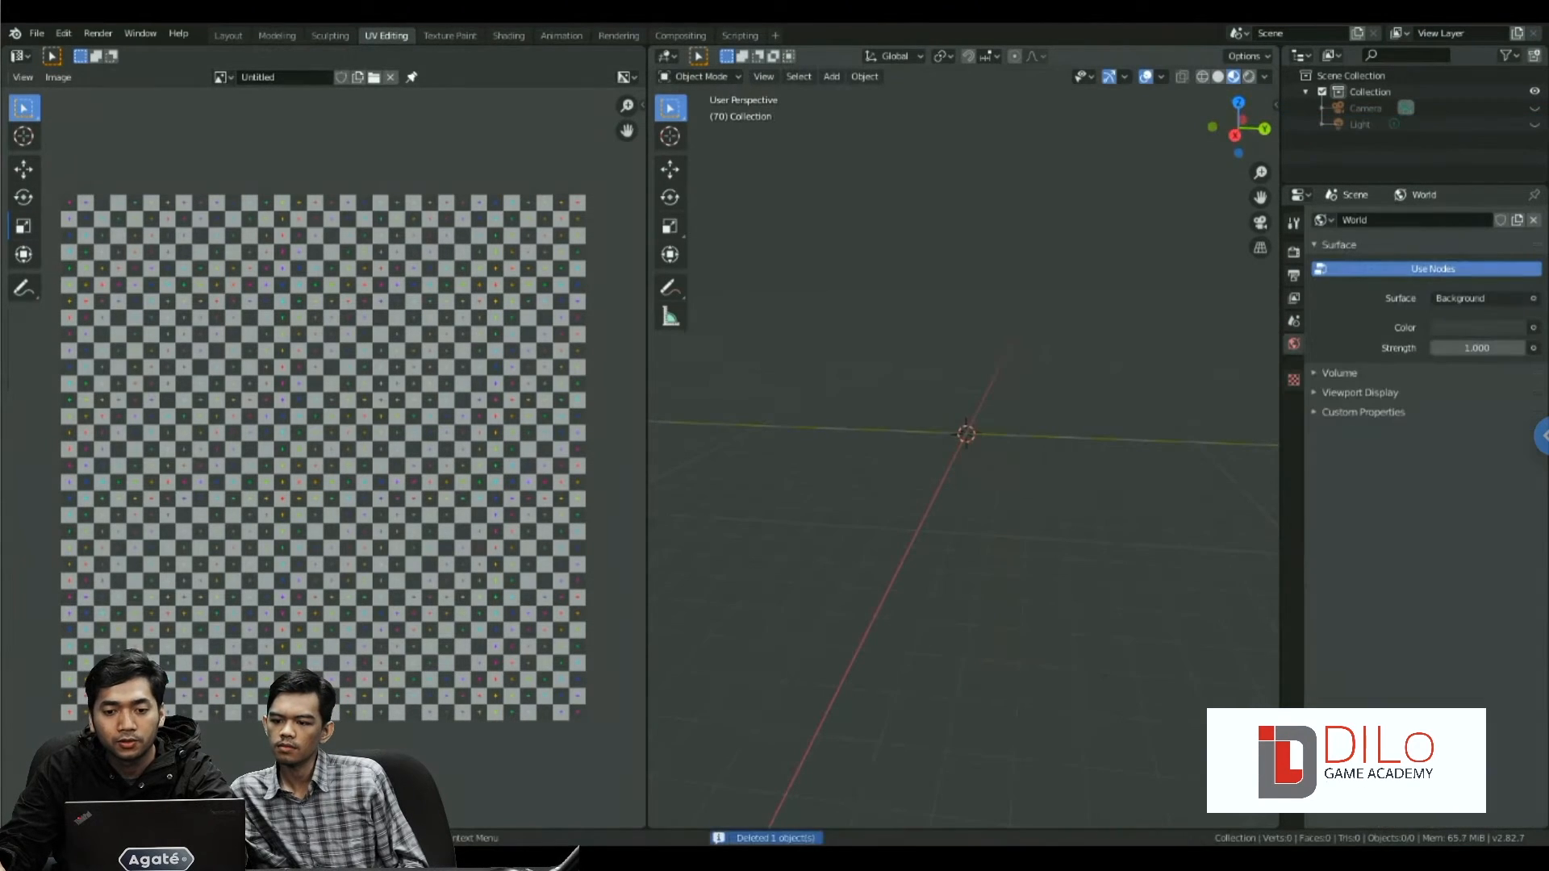
- Add a cube mesh and enter Edit Mode on it
key(shift+a)
mouse_move(887, 436)
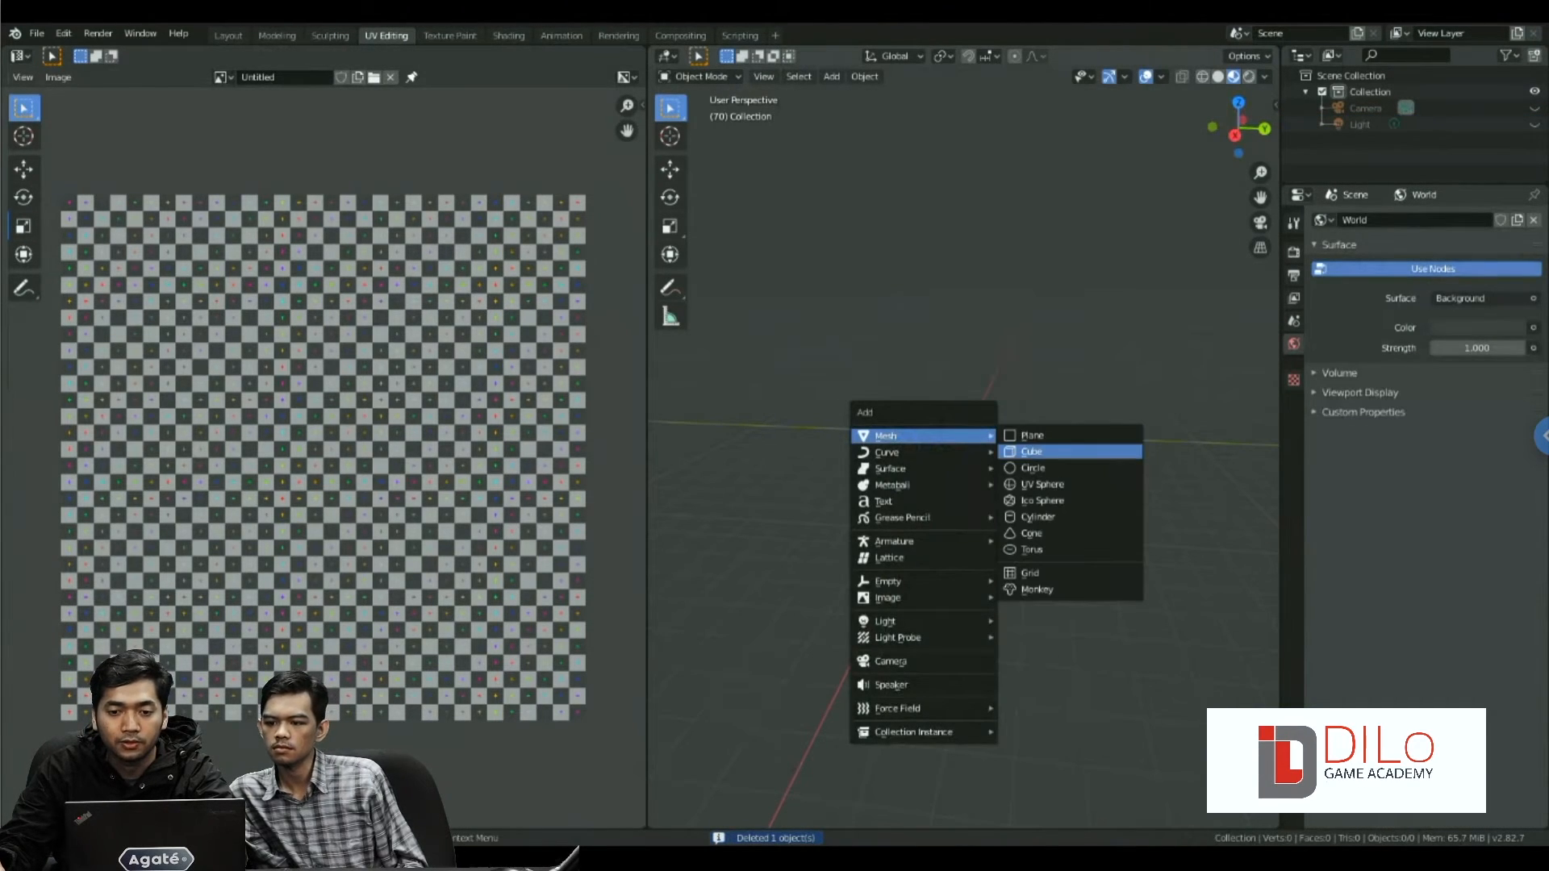
click(1031, 452)
scroll(1030, 452, up, 5)
middle_drag(1016, 387, 928, 423)
key(Tab)
- Mark all four edges around the cube's top face as seams
click(904, 436)
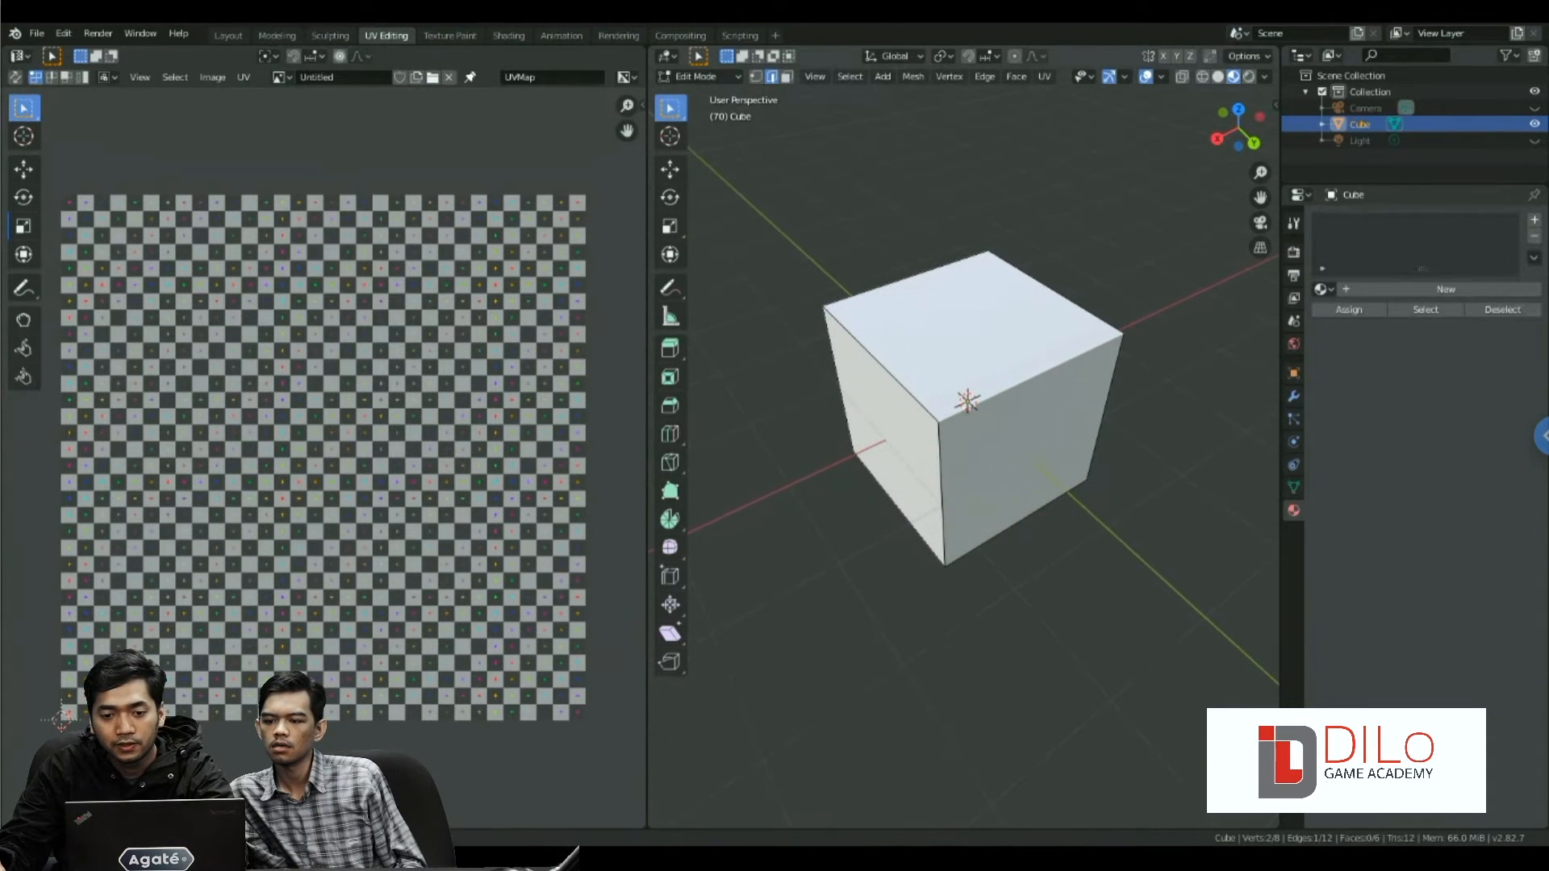
key(ctrl+e)
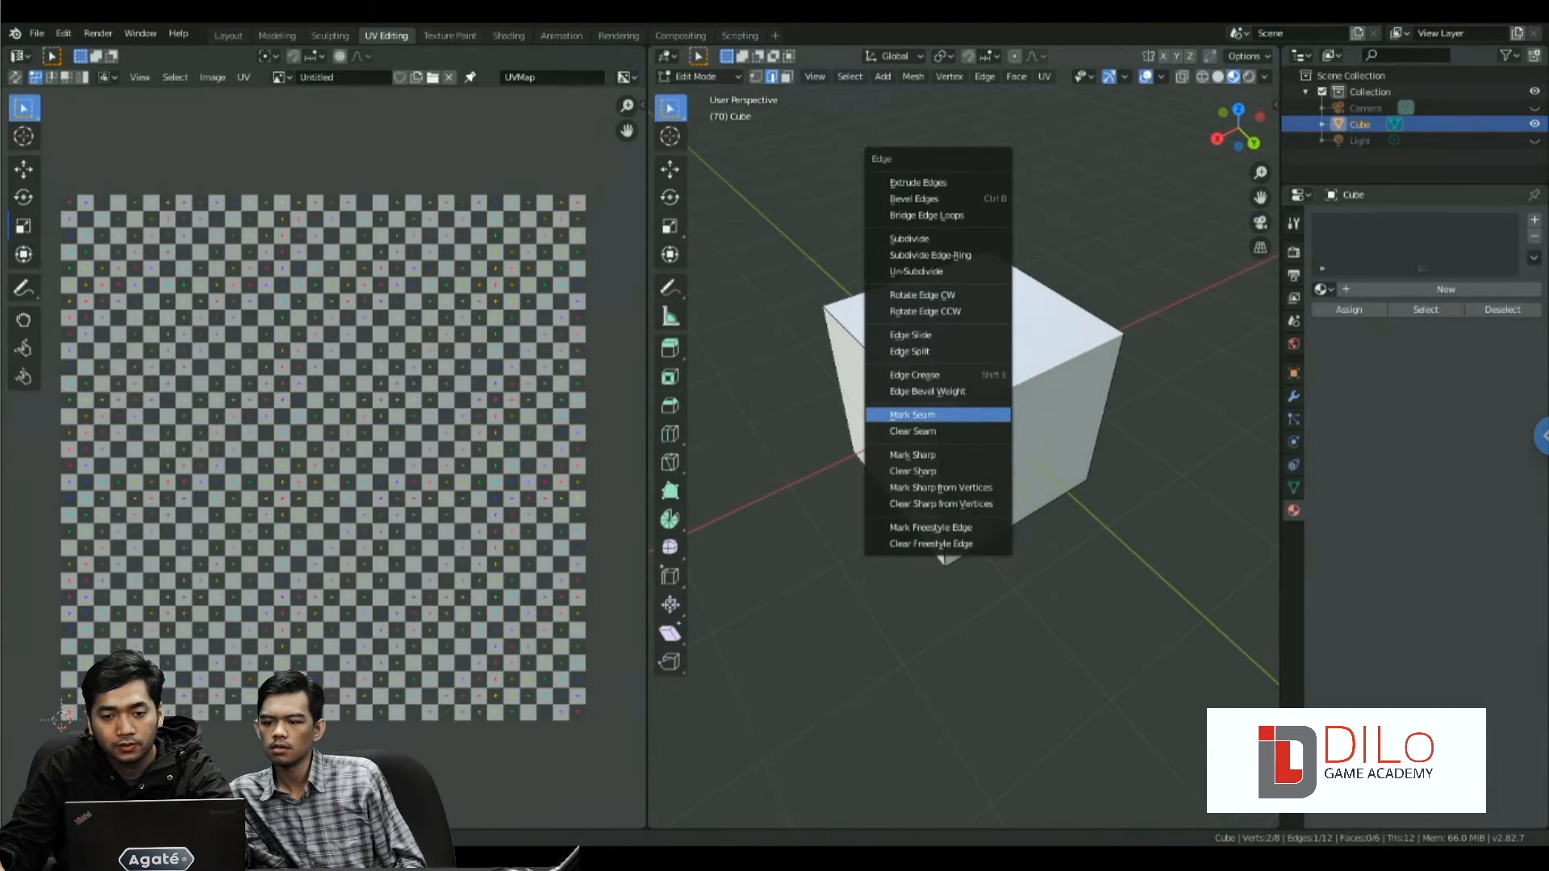
click(928, 414)
click(885, 365)
middle_drag(885, 366, 985, 375)
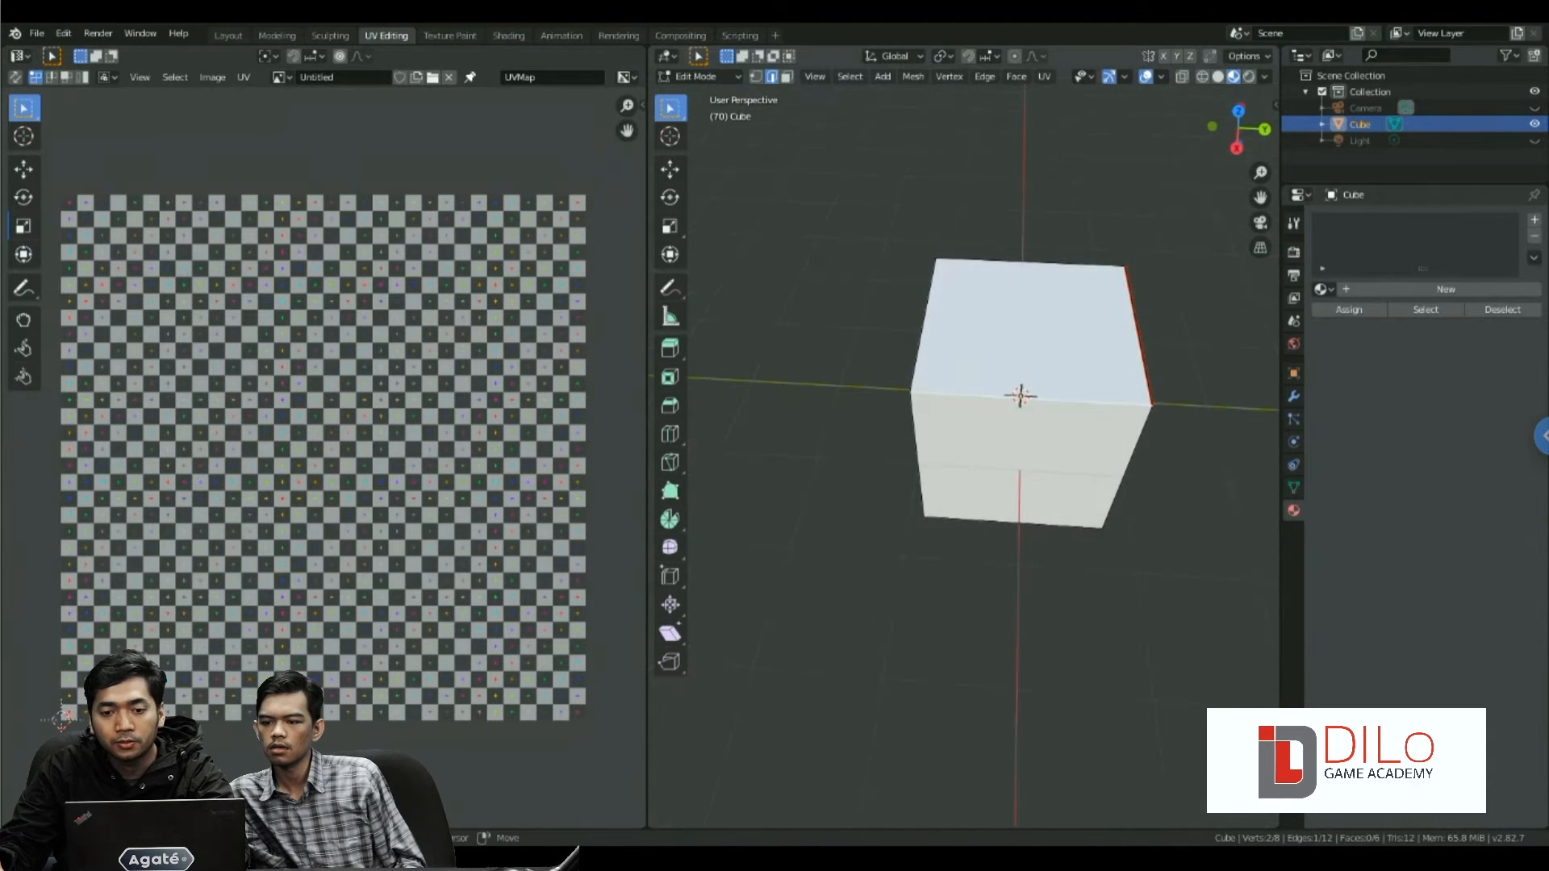
shift+click(923, 325)
key(ctrl+e)
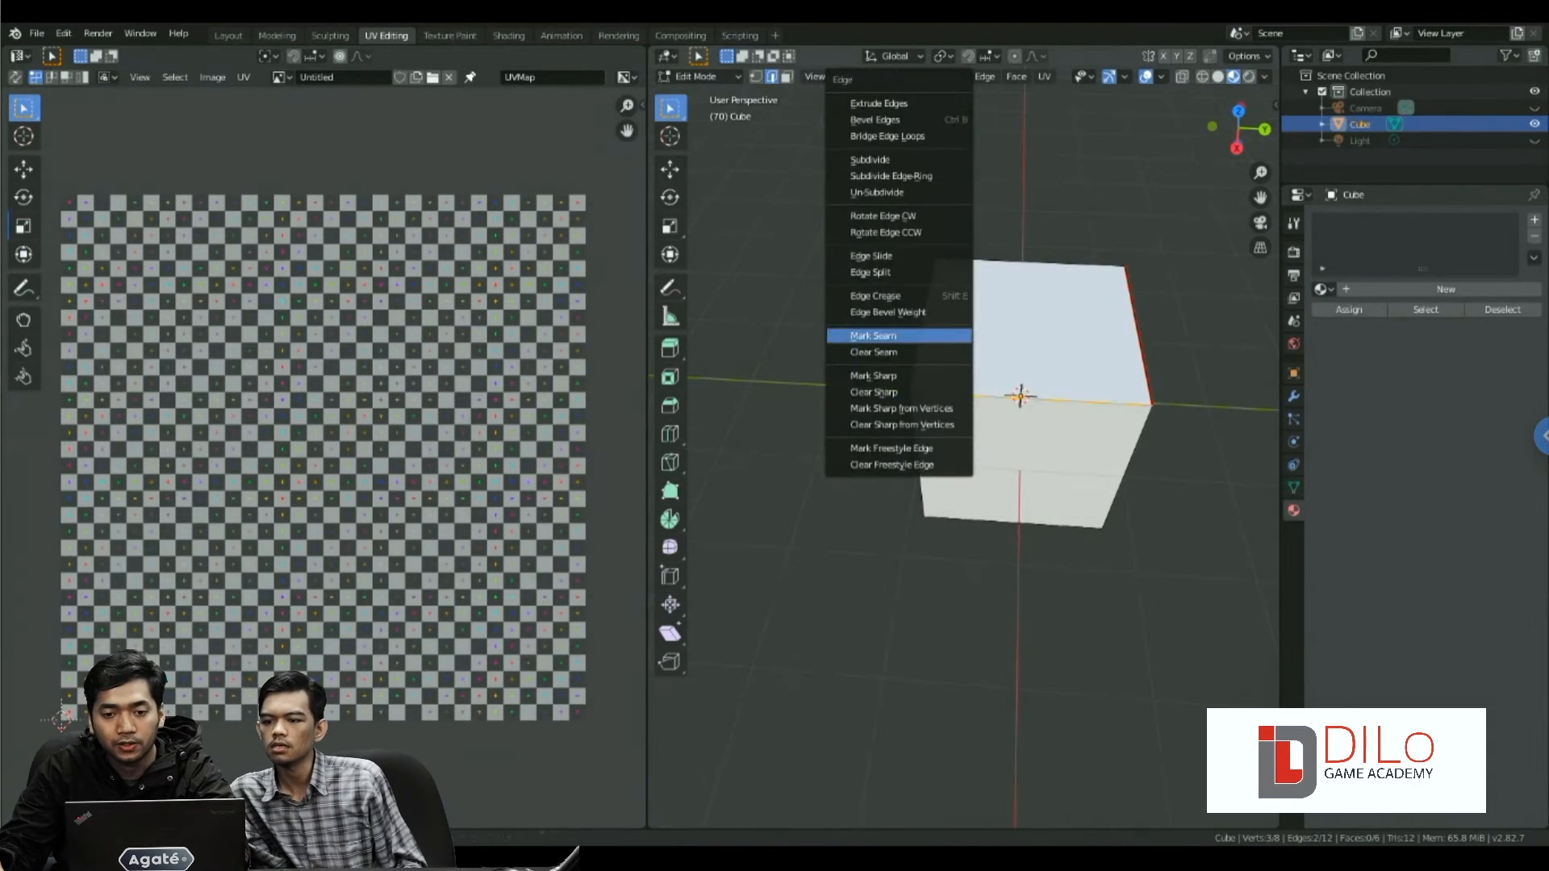
click(923, 332)
middle_drag(923, 331, 855, 347)
click(929, 349)
click(966, 297)
key(ctrl+e)
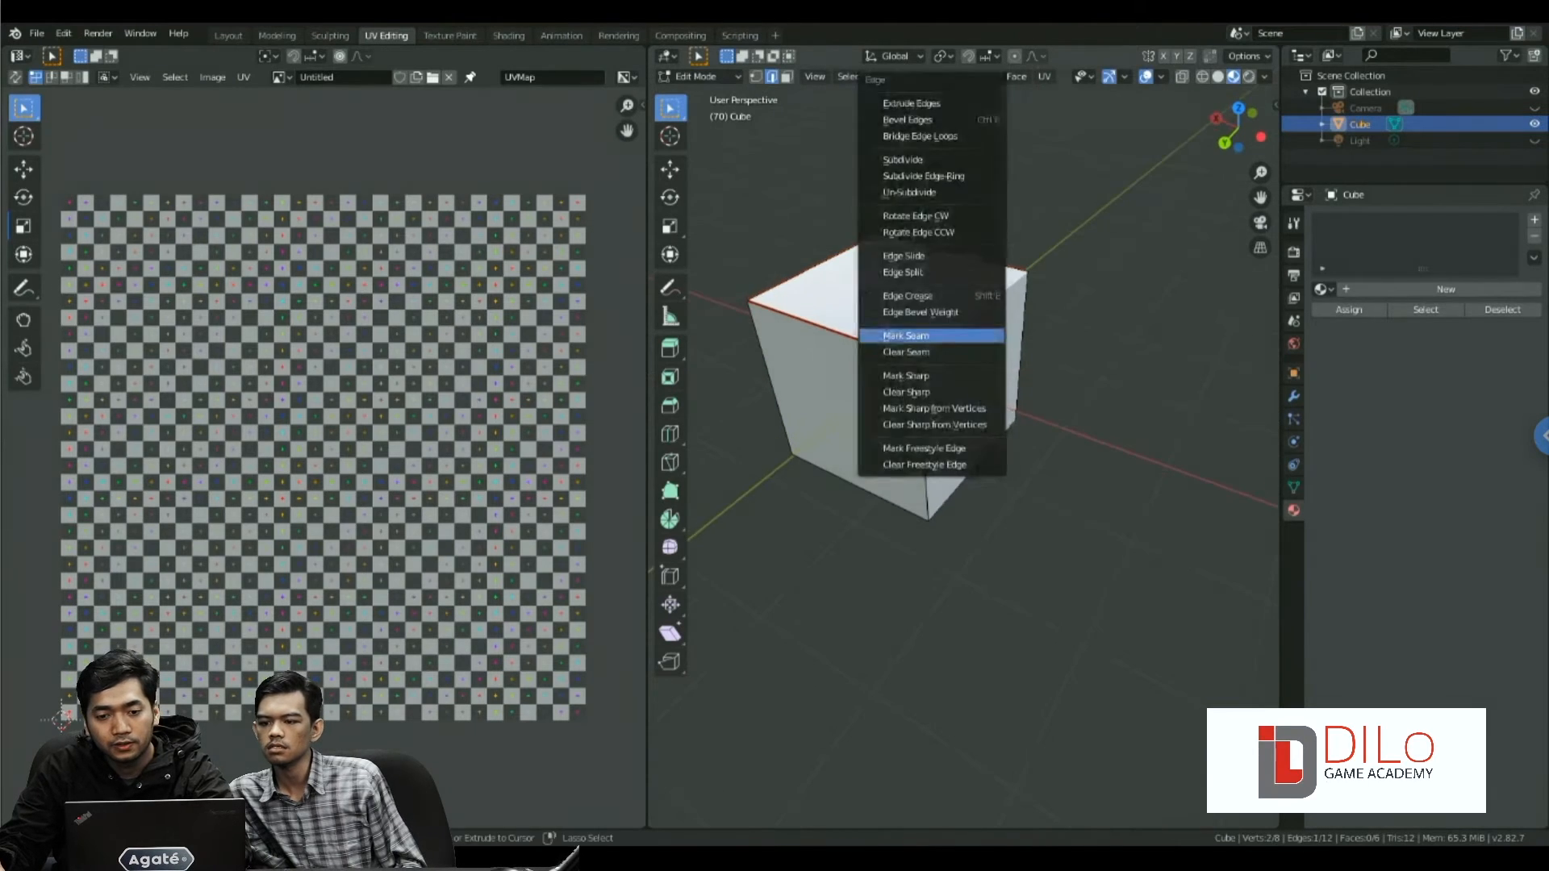
click(968, 335)
- Mark the cube's four vertical edges as seams
middle_drag(968, 336, 871, 361)
click(816, 391)
shift+click(1001, 379)
key(ctrl+e)
click(1005, 378)
middle_drag(1005, 378, 1210, 353)
click(1070, 401)
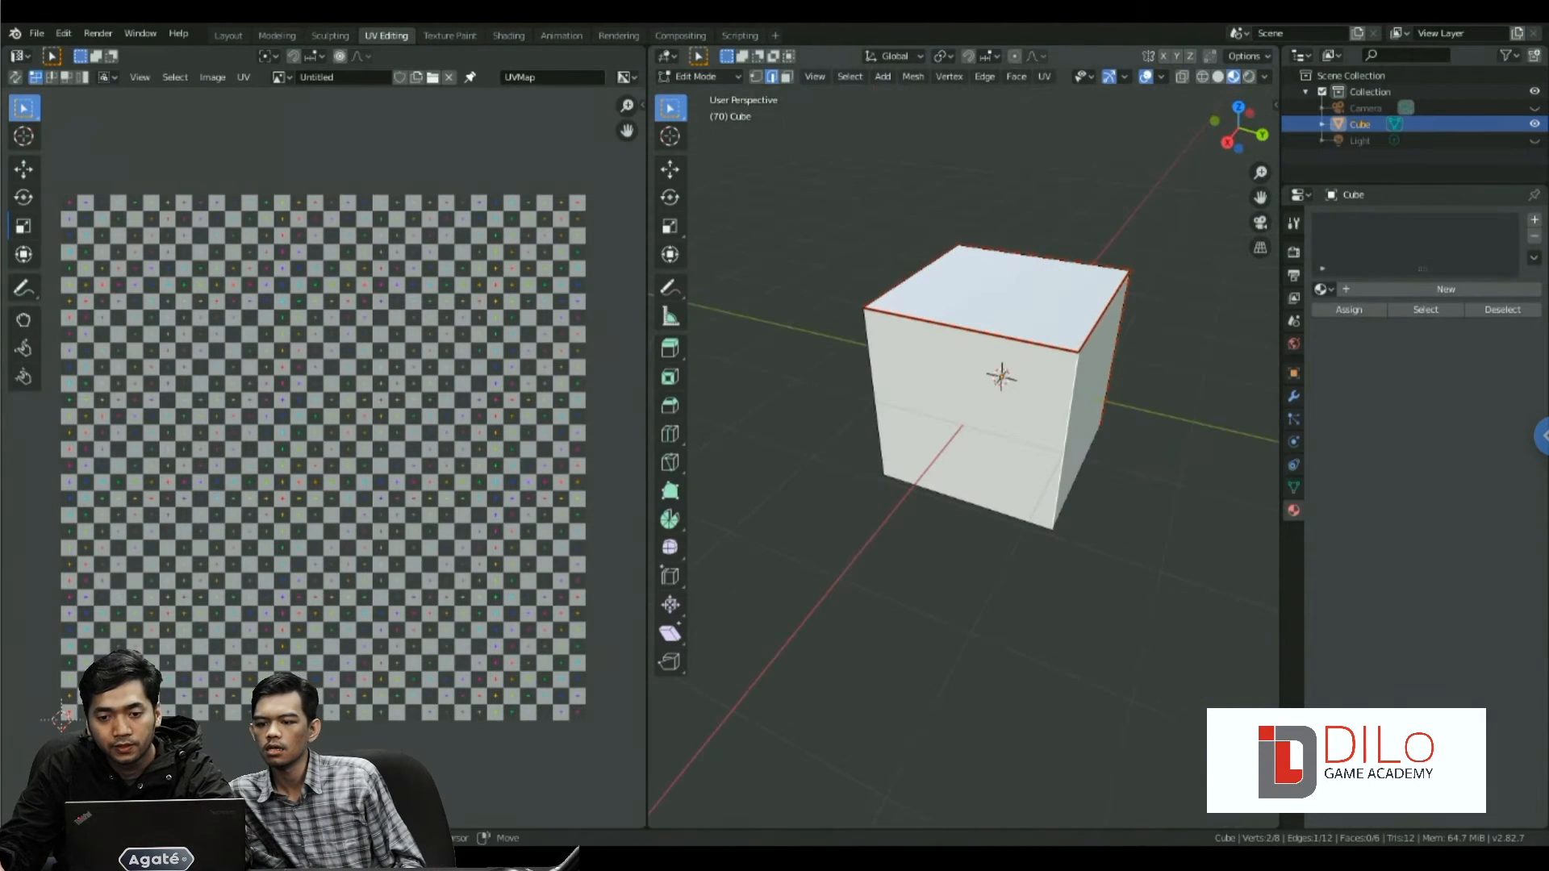
shift+click(876, 389)
key(ctrl+e)
click(886, 389)
- Unwrap the whole cube along its seams and select all of its UV islands
key(a)
key(u)
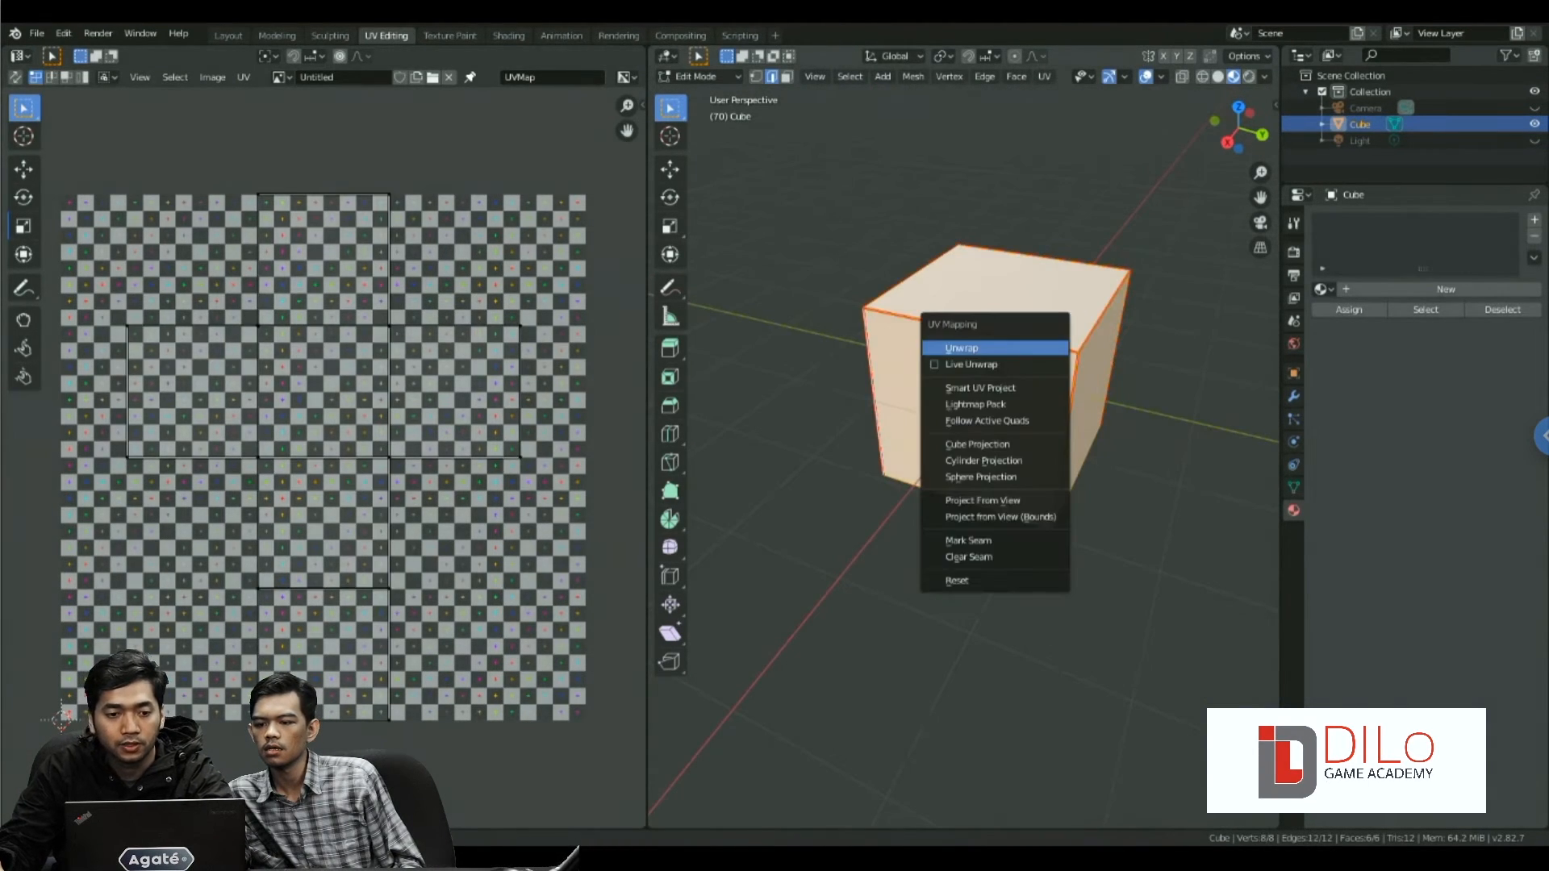
click(998, 348)
scroll(323, 457, up, 1)
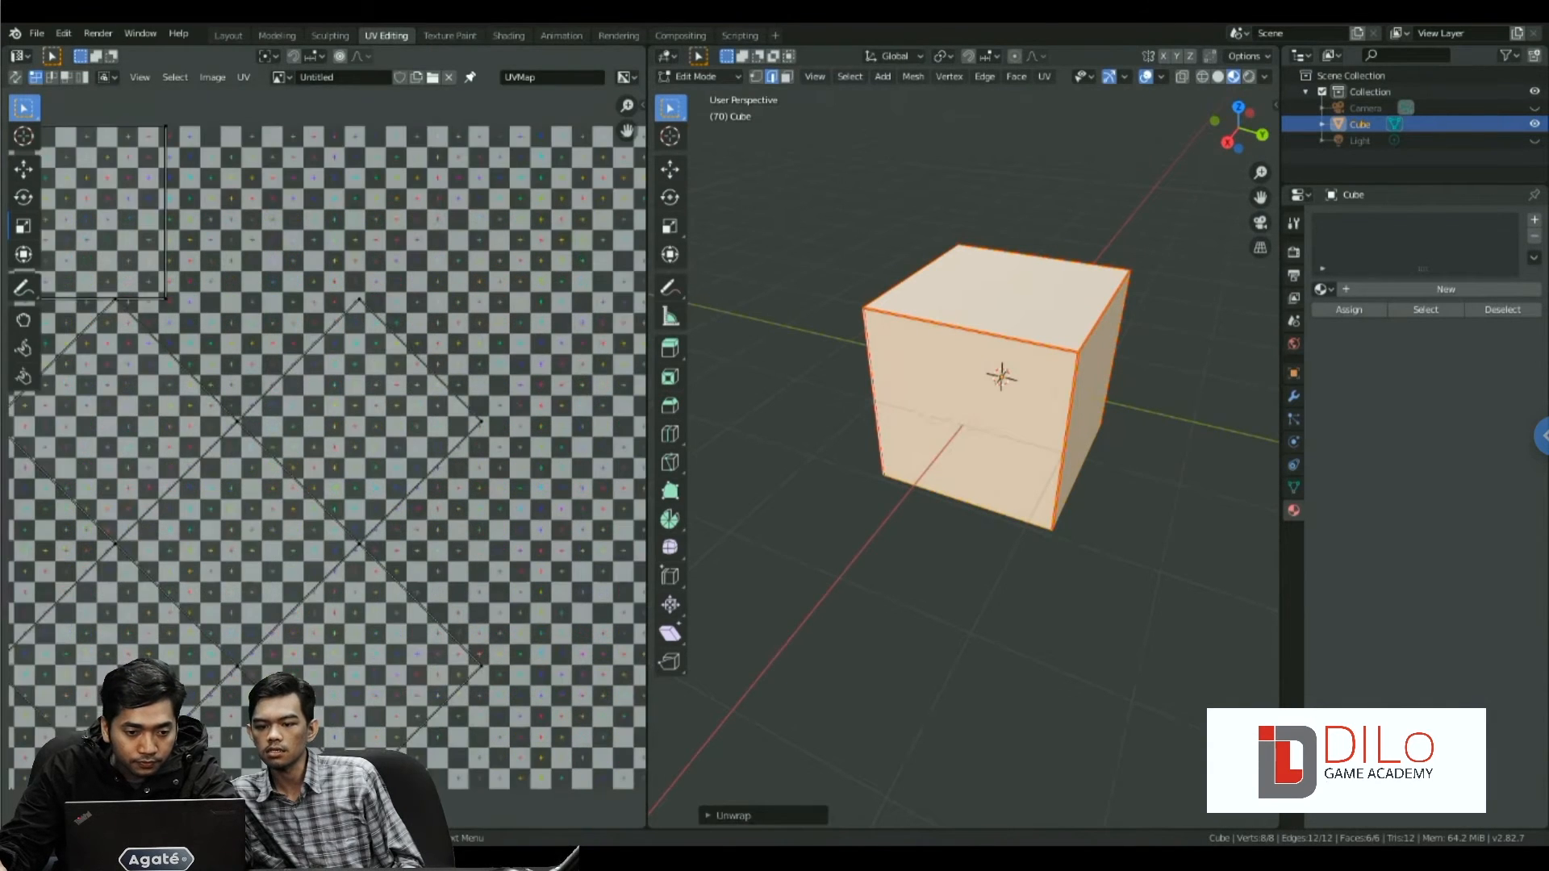
key(a)
scroll(323, 456, down, 2)
middle_drag(968, 452, 1035, 377)
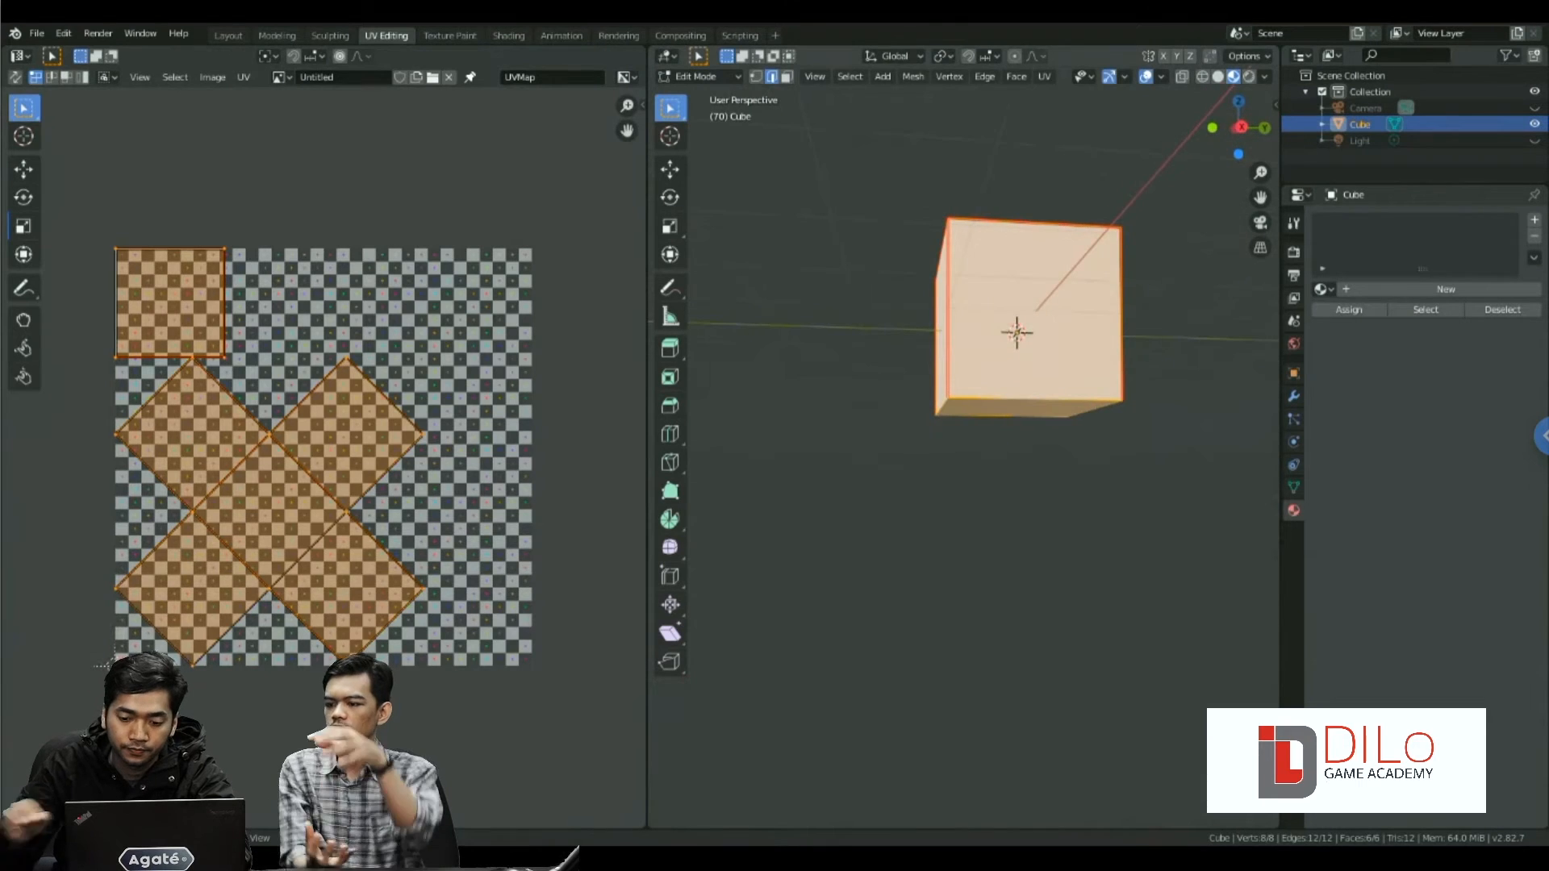
- Unwrap the cube again from the right orthographic view
key(KP_5)
key(KP_6)
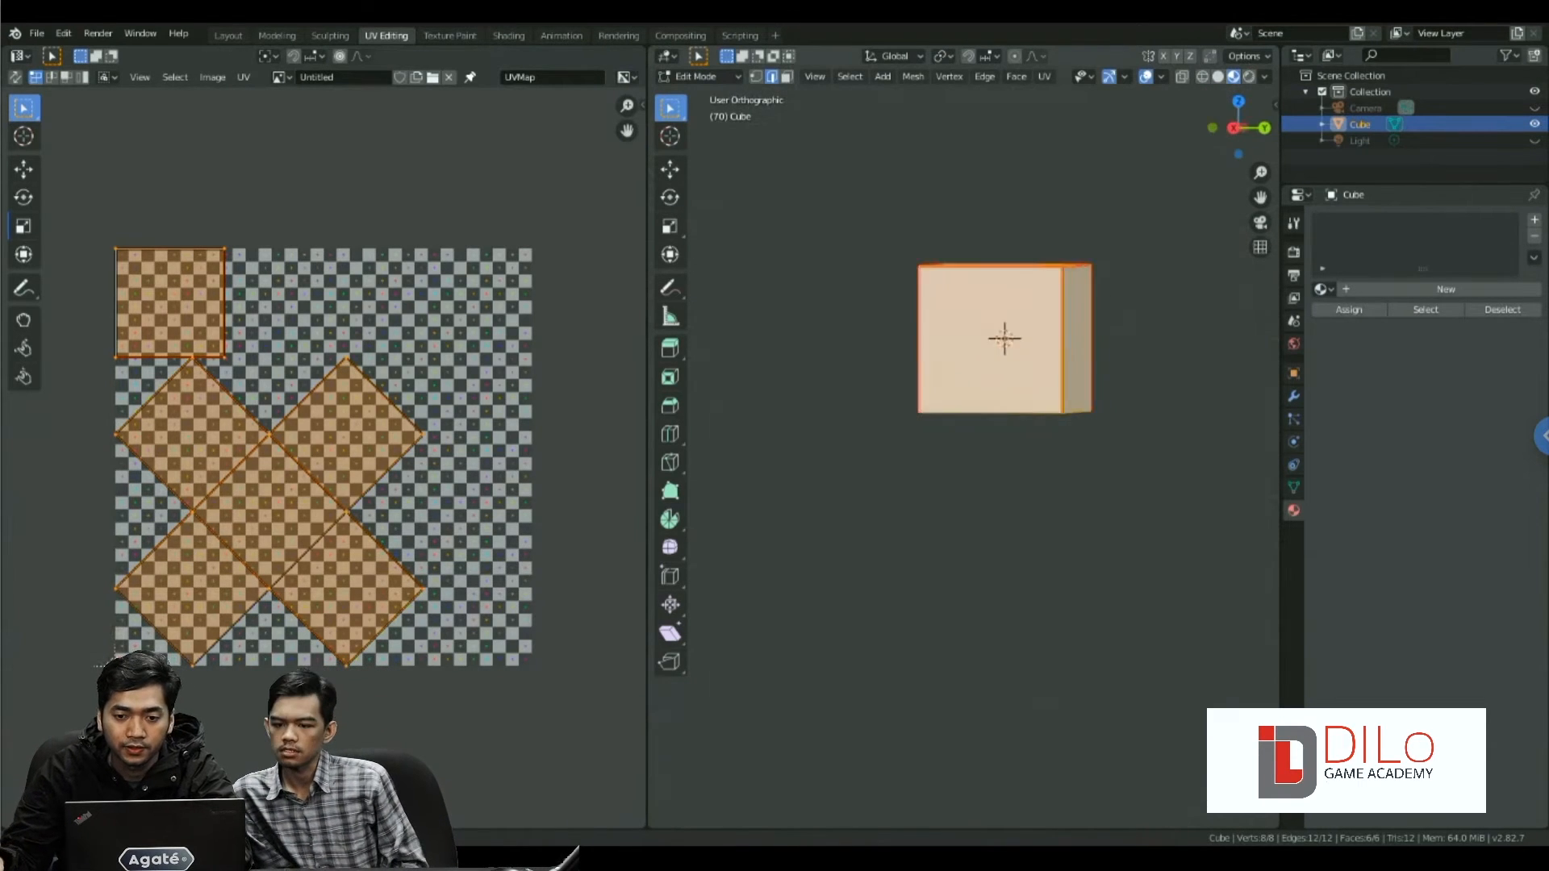
key(KP_3)
key(u)
click(998, 419)
scroll(486, 462, up, 2)
key(r)
right_click(489, 375)
scroll(489, 376, down, 3)
key(g)
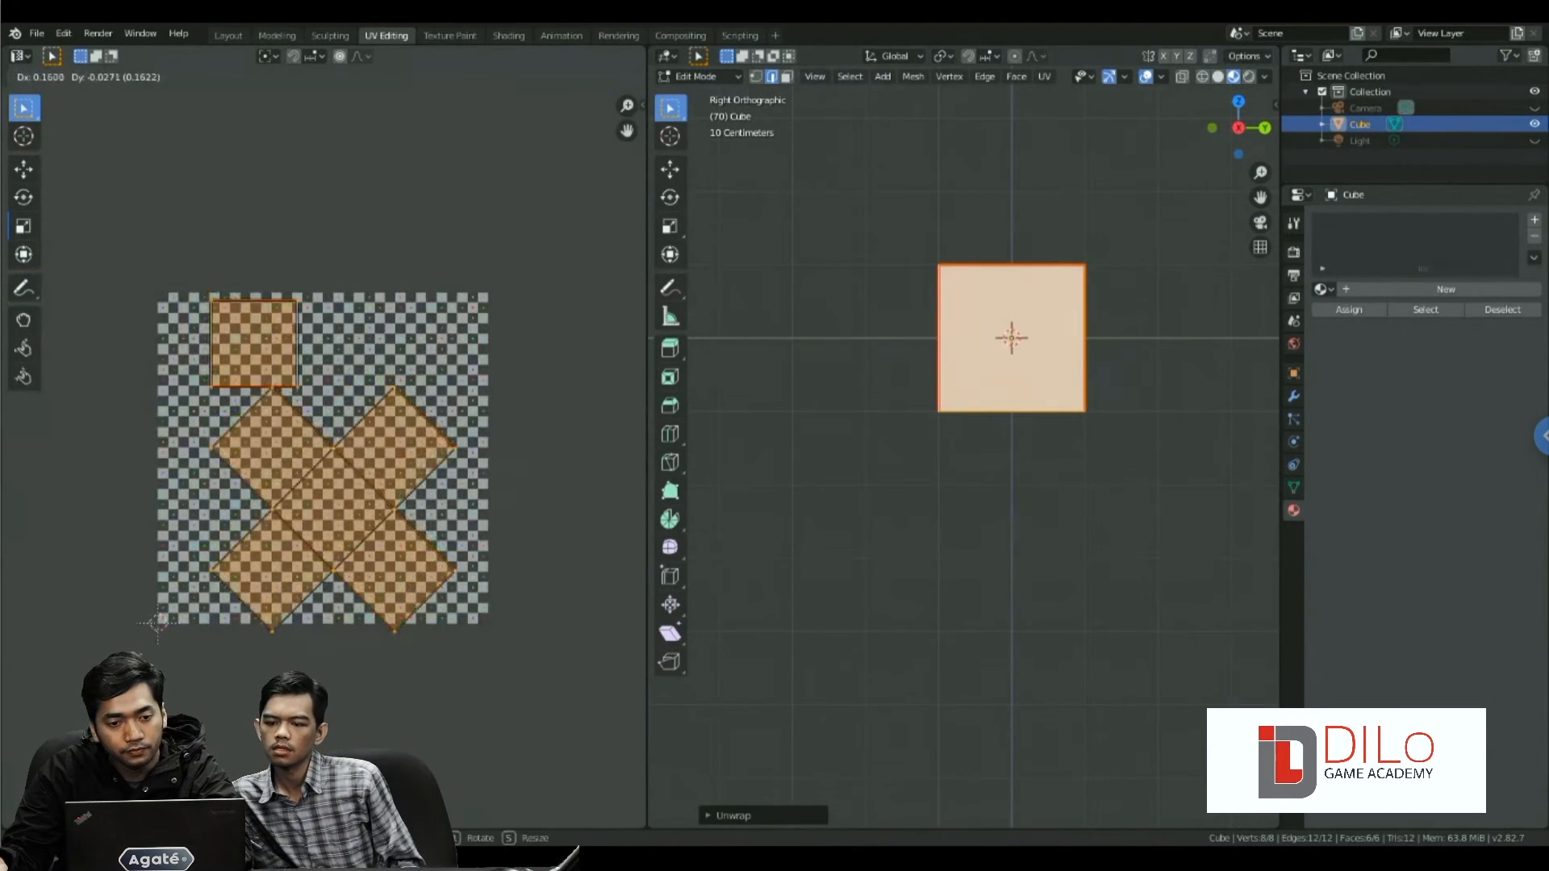
right_click(540, 383)
- Clear the seams from all of the cube's edges
middle_drag(855, 395, 822, 474)
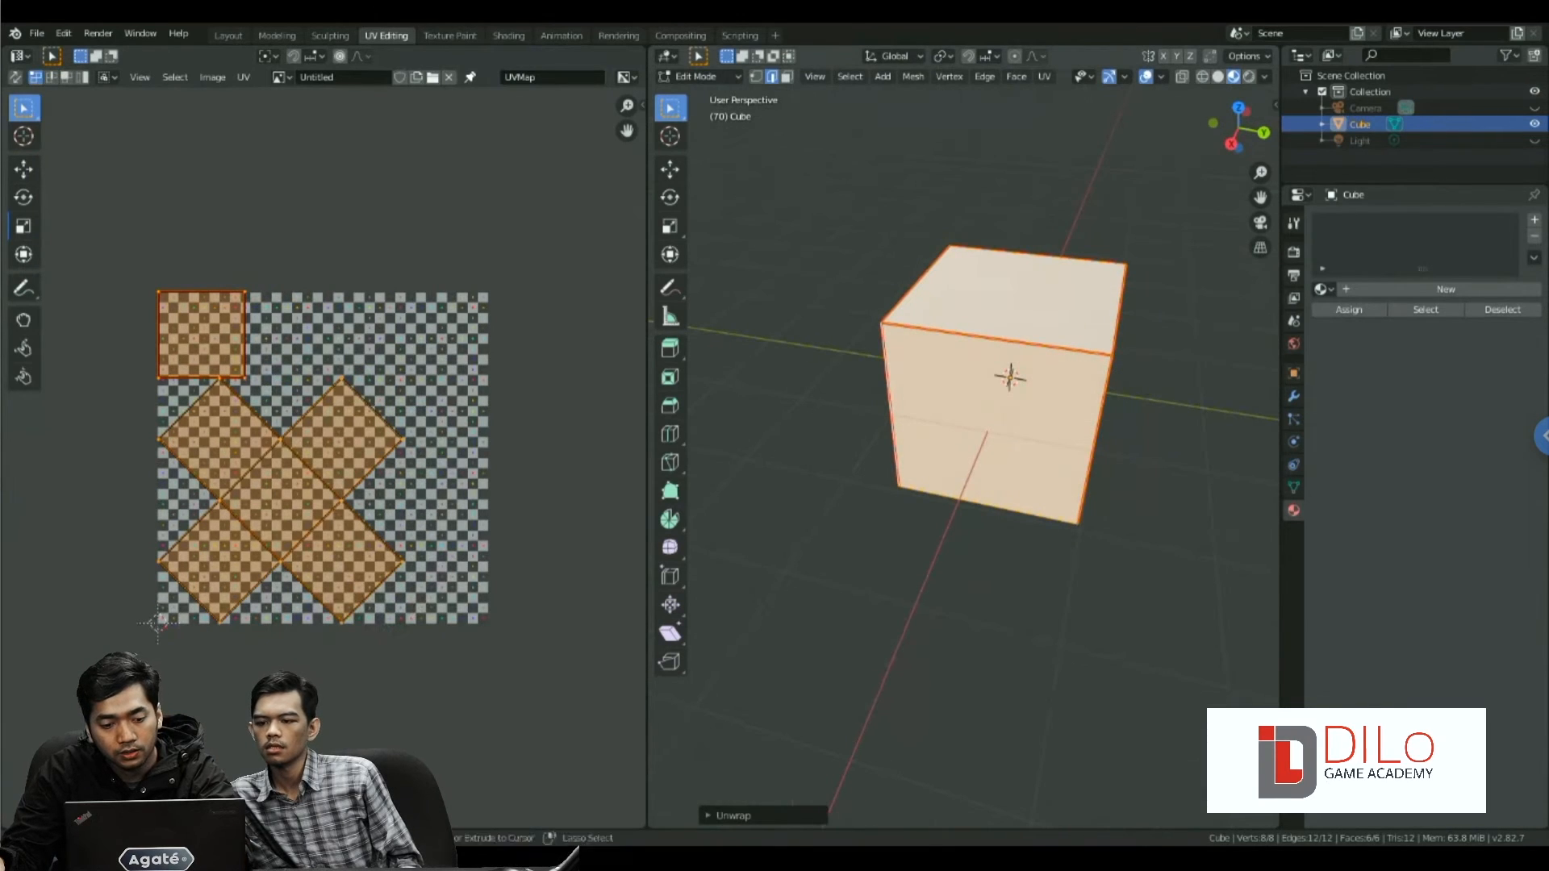
key(ctrl+e)
click(1000, 425)
key(ctrl+e)
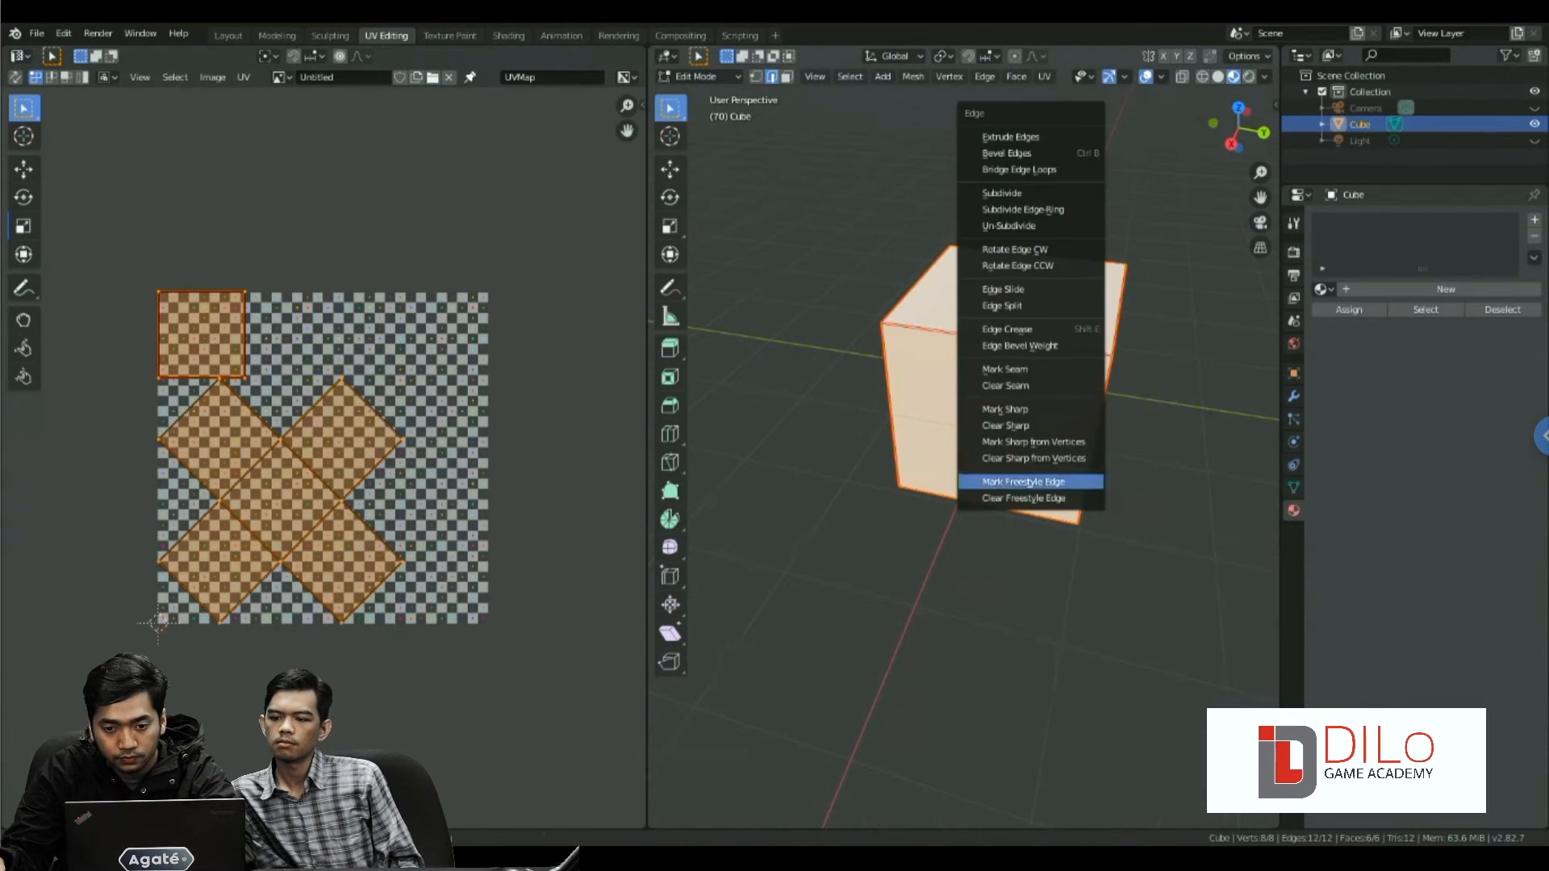
click(1000, 381)
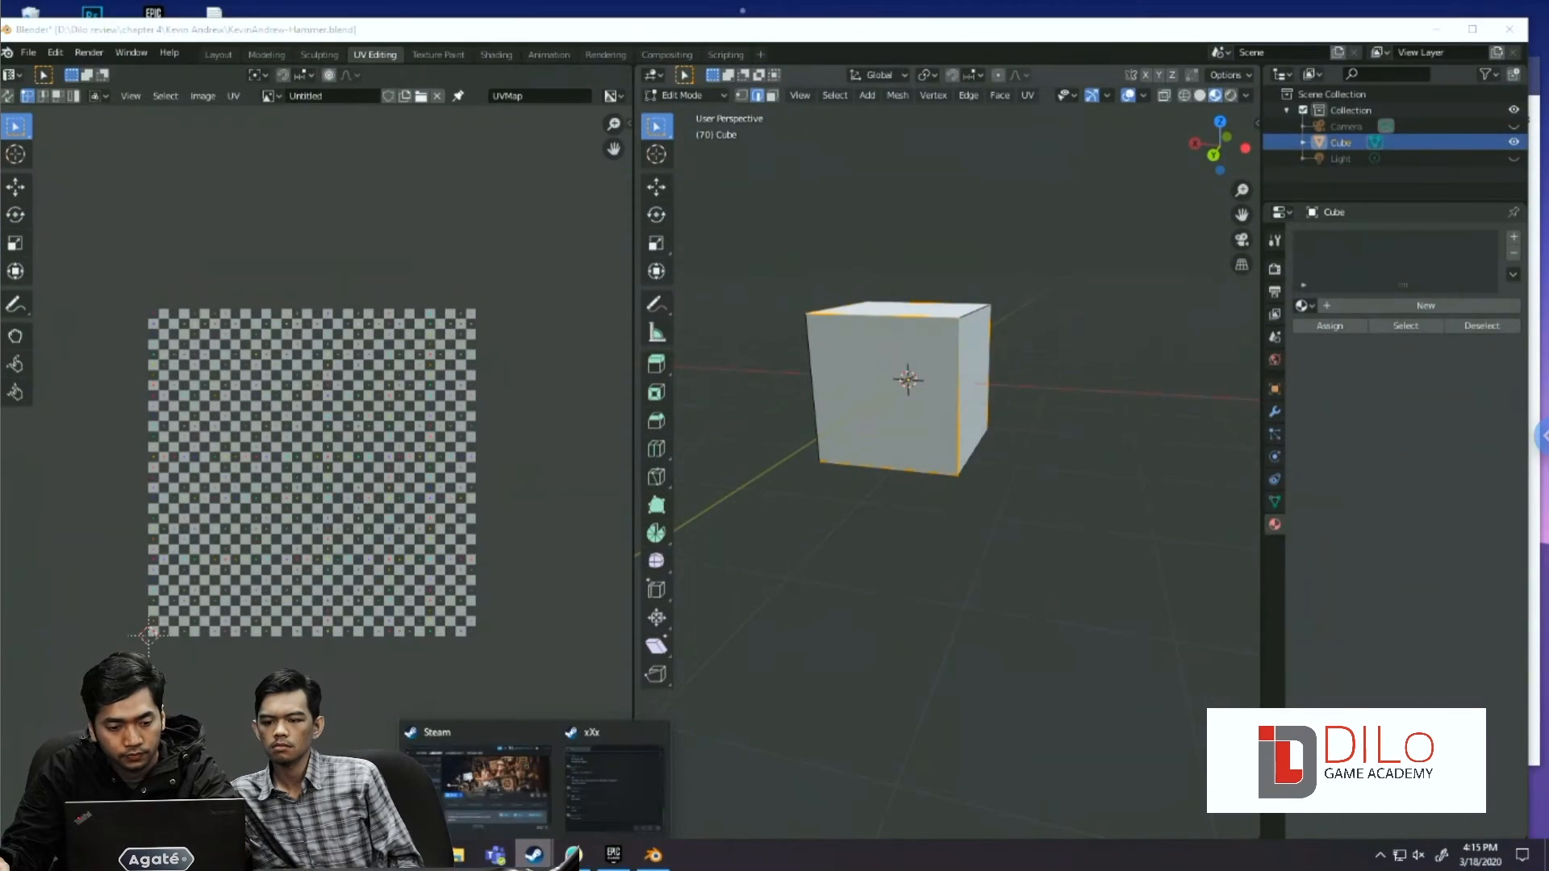
- Mark new seams on the cube that keep all six faces in one UV island, and unwrap the whole cube
key(ctrl+e)
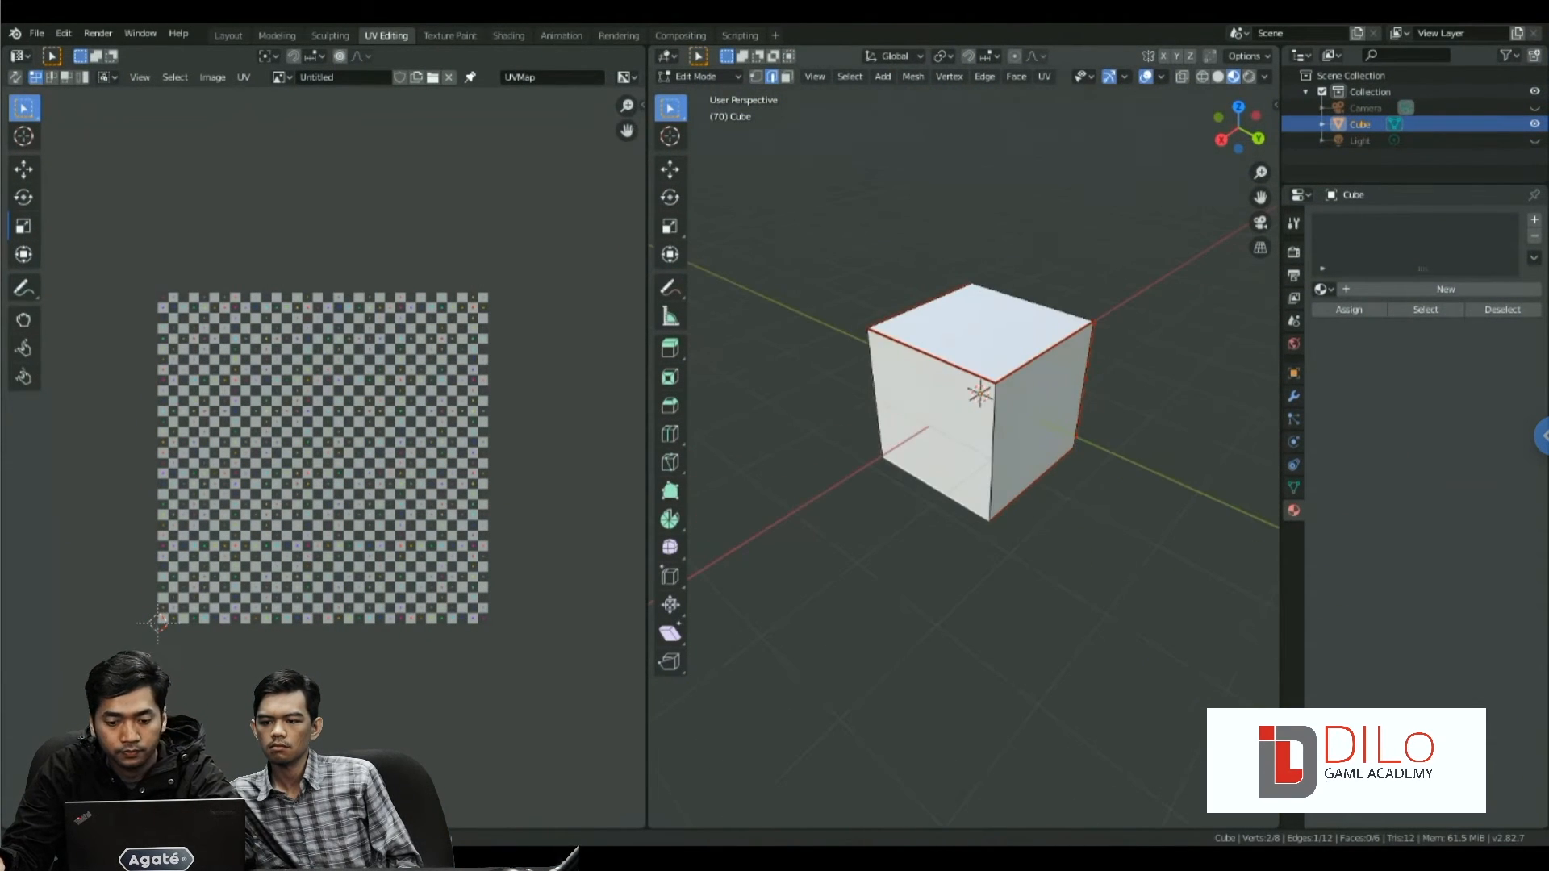
key(a)
key(u)
key(Return)
- Show the Render Result image in Object Mode, and return to the Untitled checker texture and Edit Mode
key(Tab)
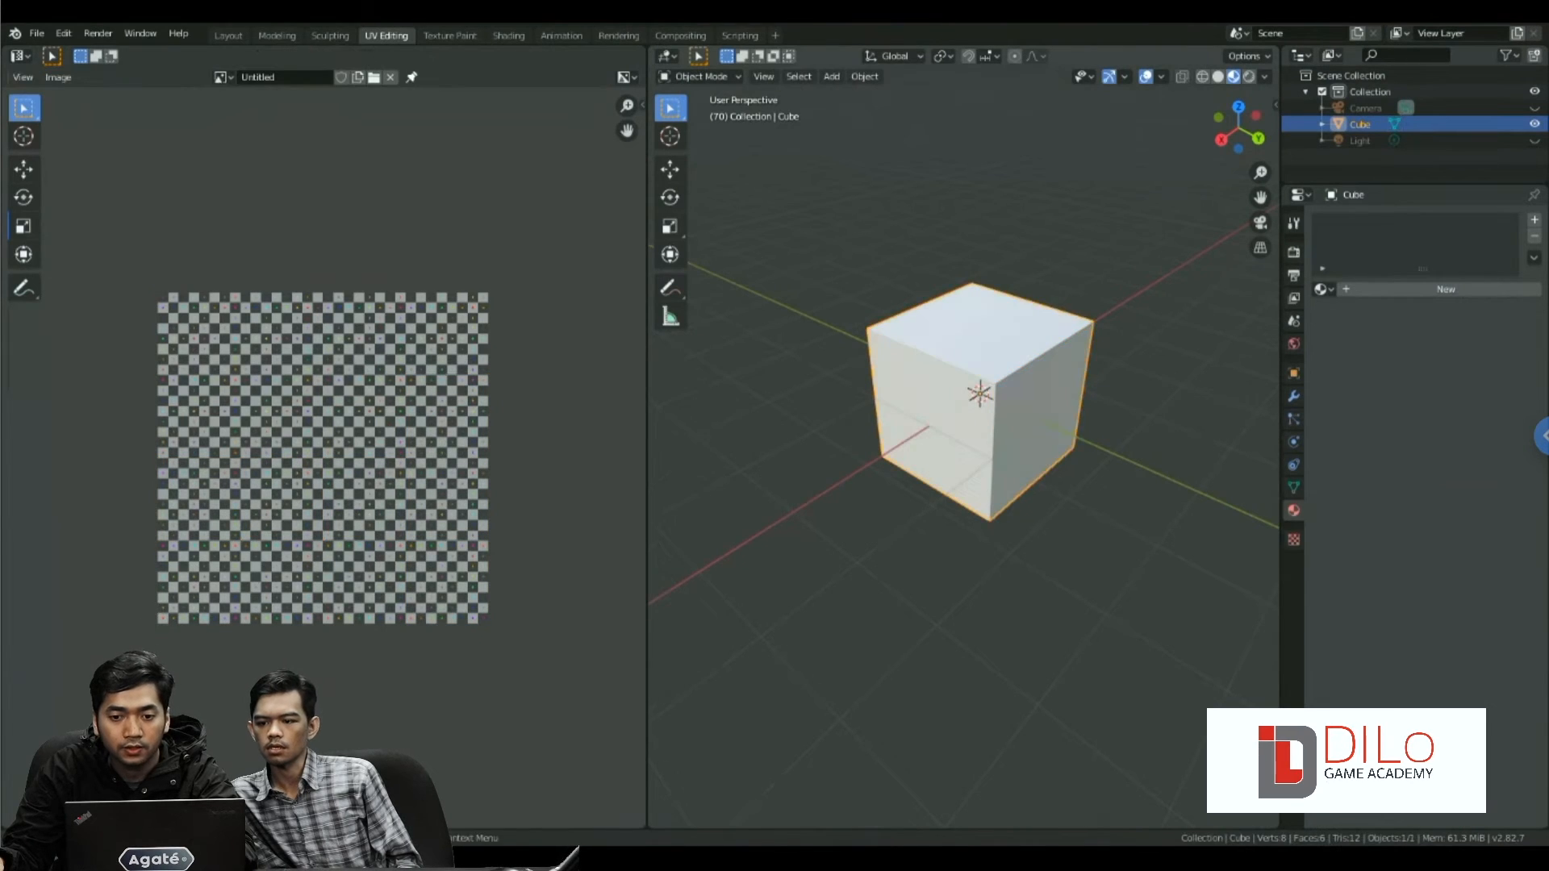
click(223, 78)
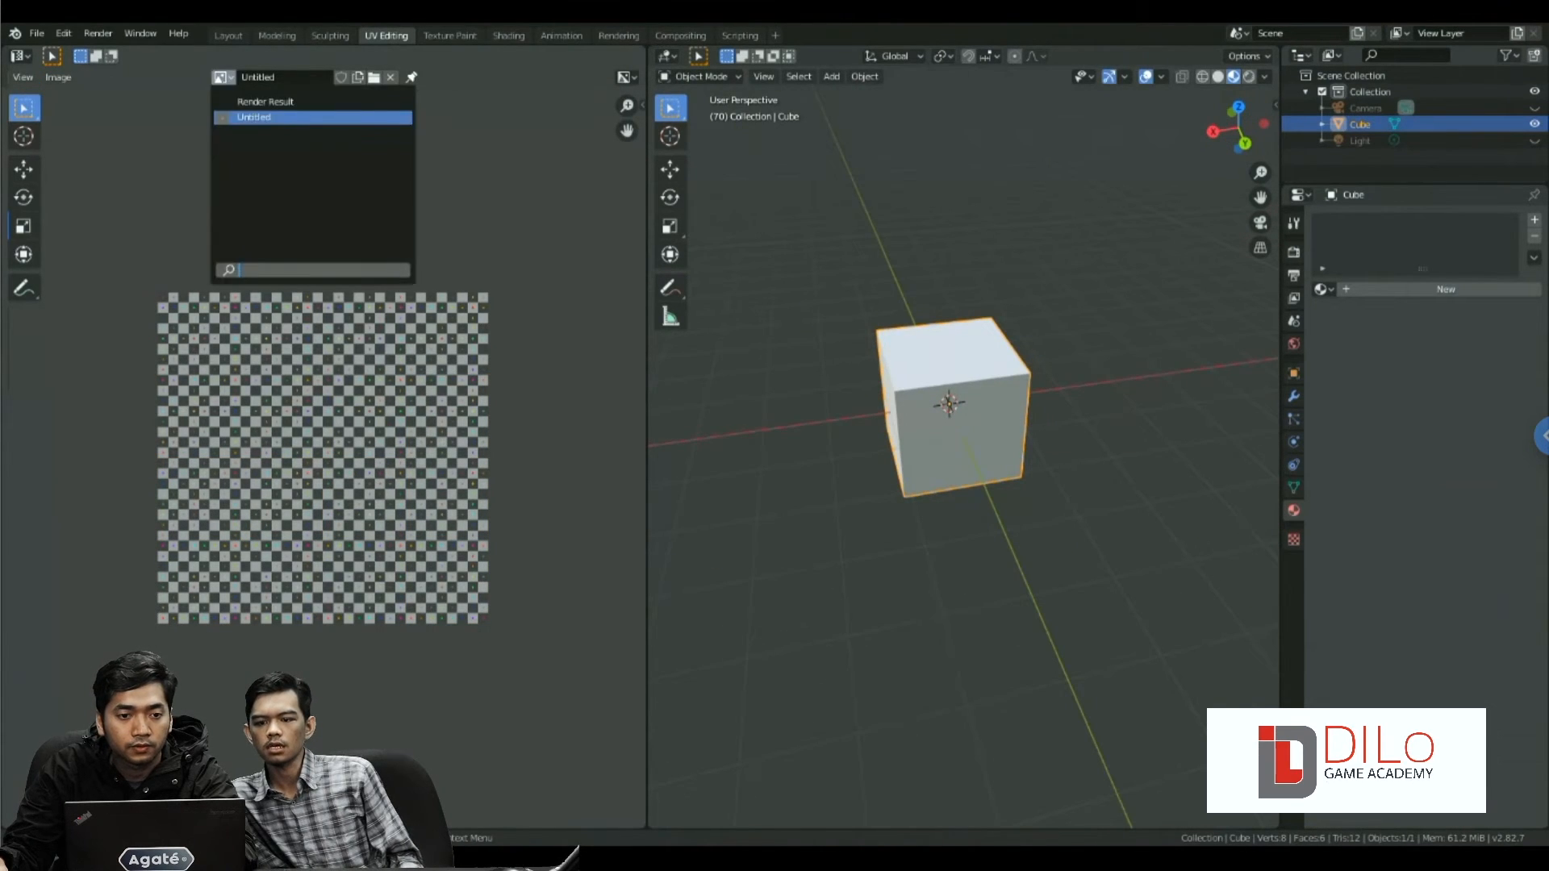
click(224, 78)
click(223, 77)
click(266, 103)
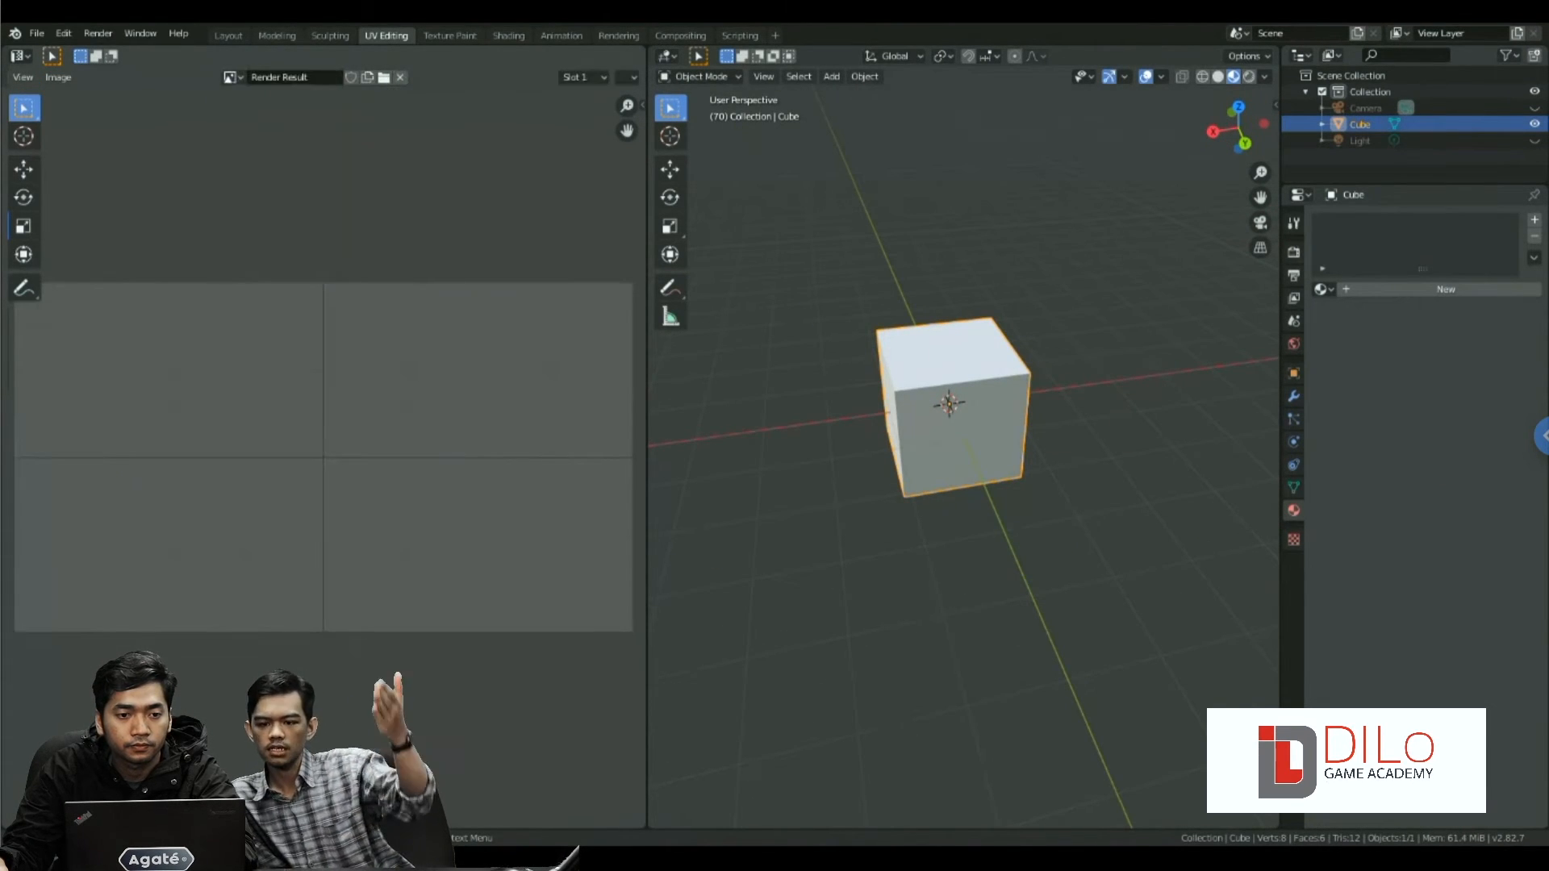
click(229, 77)
click(266, 115)
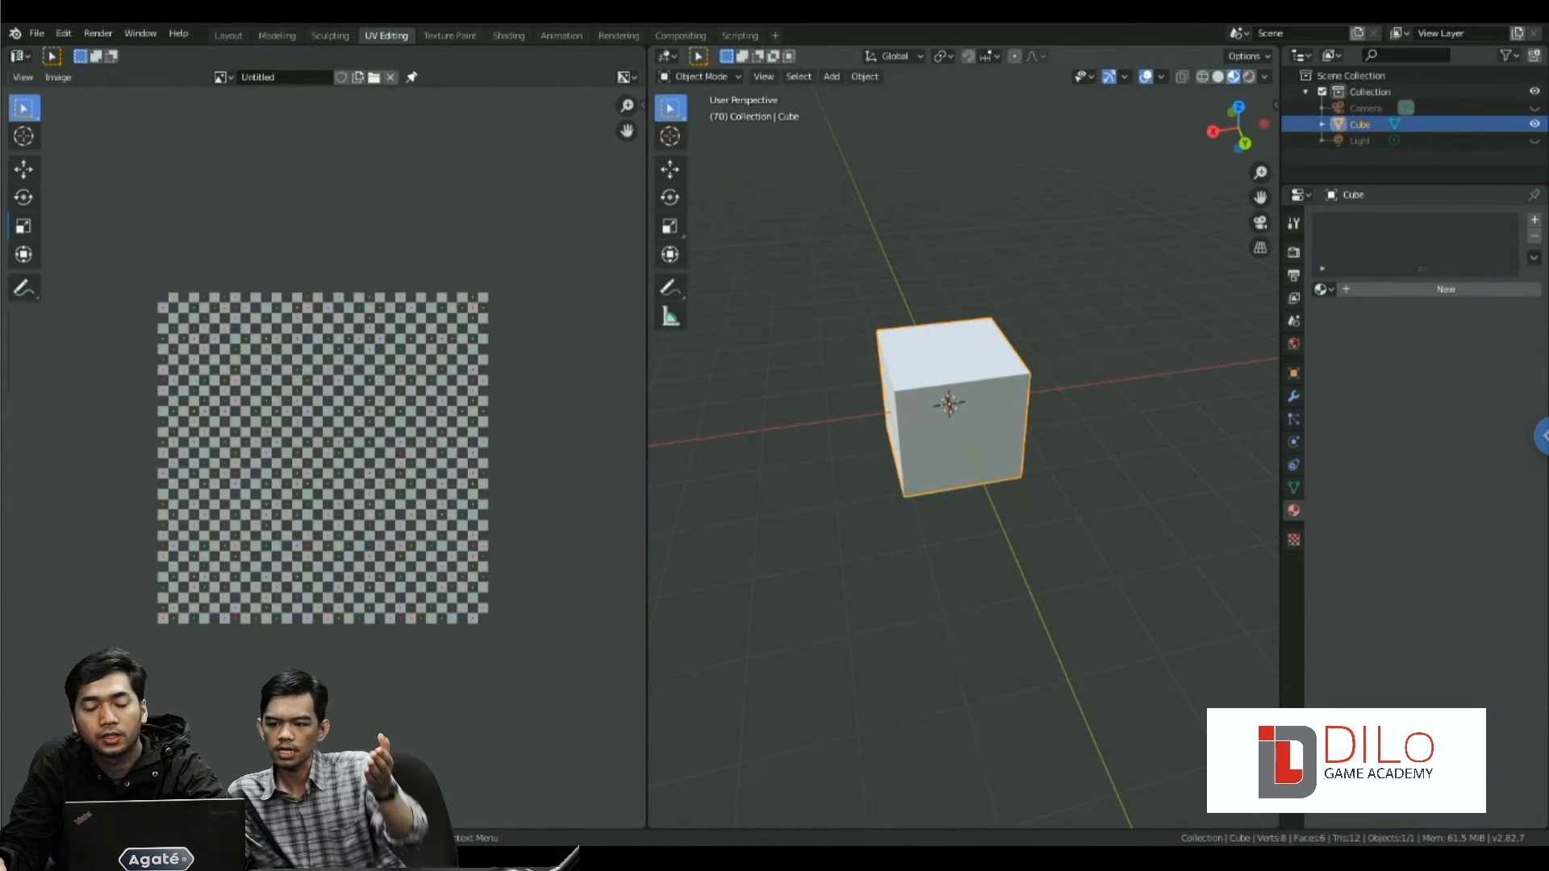
key(Tab)
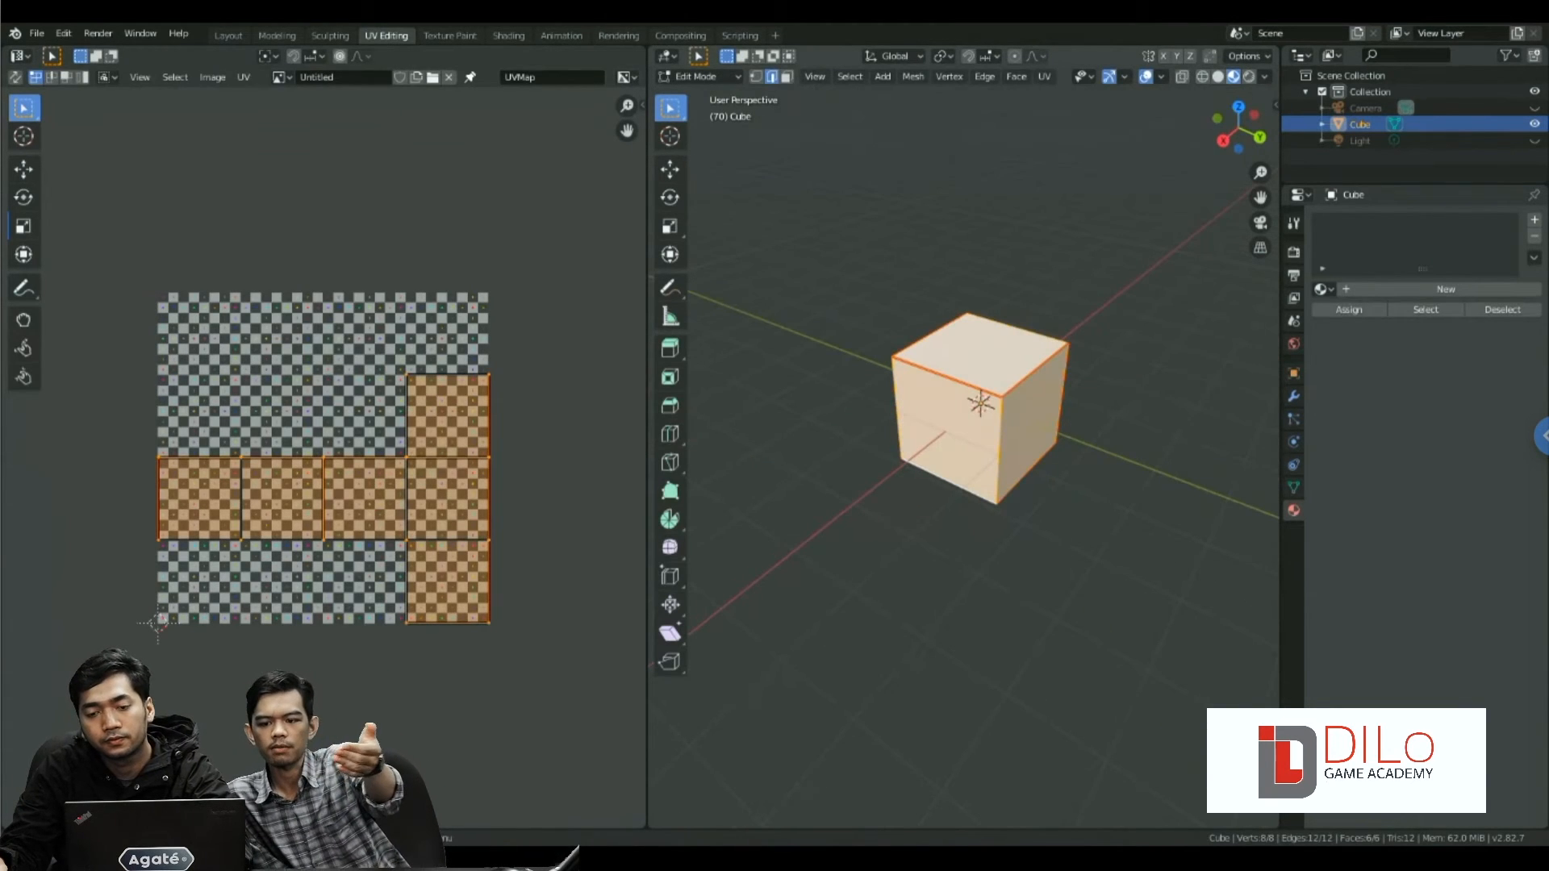
- Examine the cube's seam placement from all sides against its single-island UV layout
mouse_move(1016, 452)
middle_down()
mouse_move(948, 456)
mouse_move(859, 415)
mouse_move(863, 484)
mouse_move(1065, 462)
mouse_move(1021, 465)
middle_up()
scroll(859, 416, up, 4)
scroll(928, 476, down, 4)
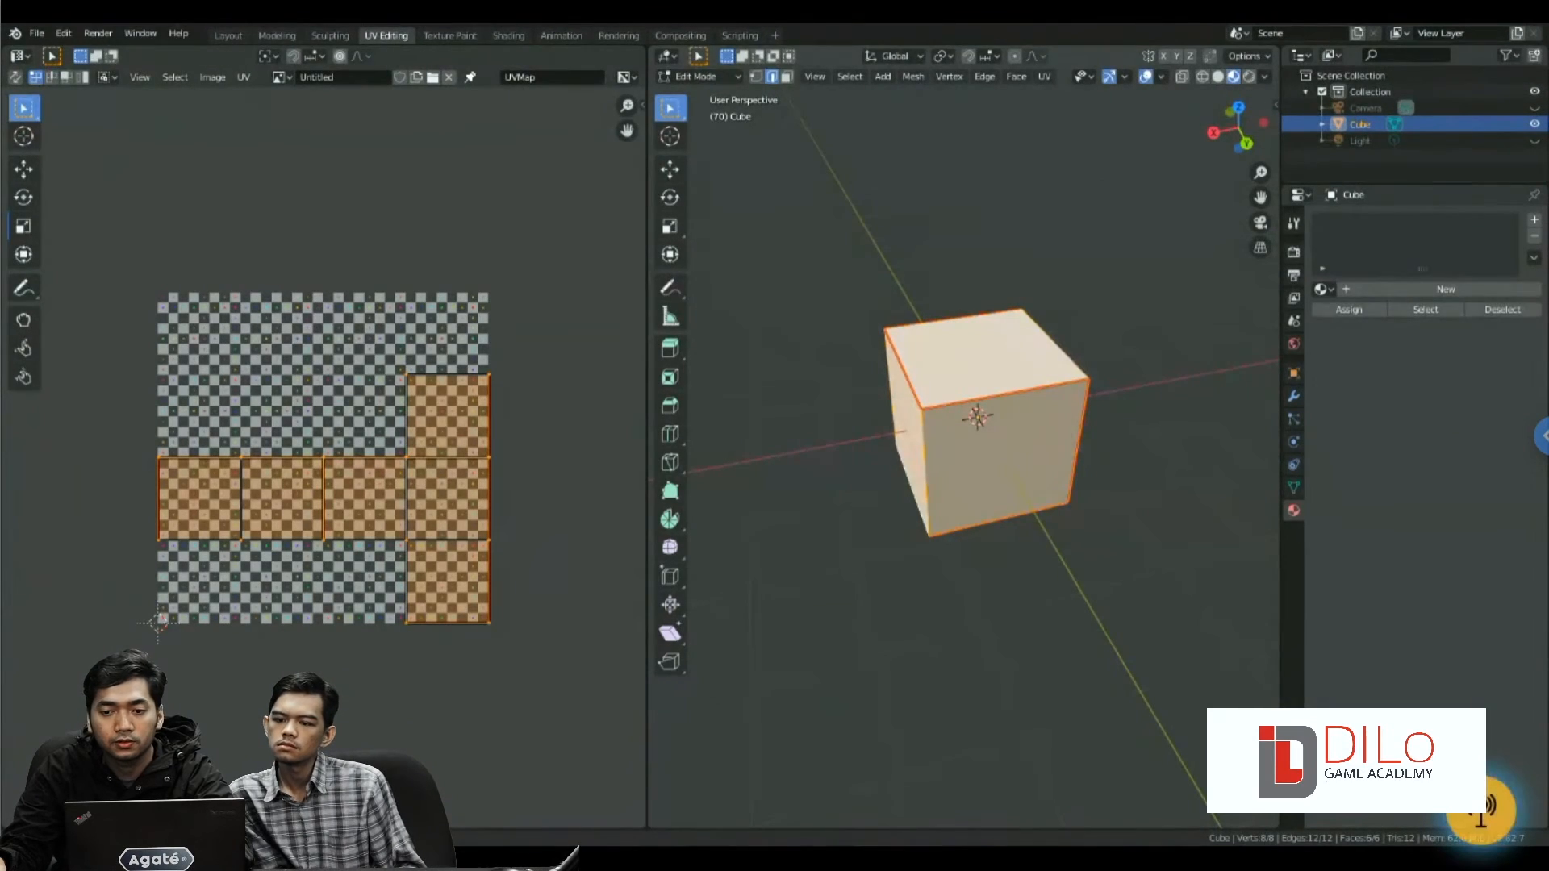
middle_drag(1021, 466, 930, 465)
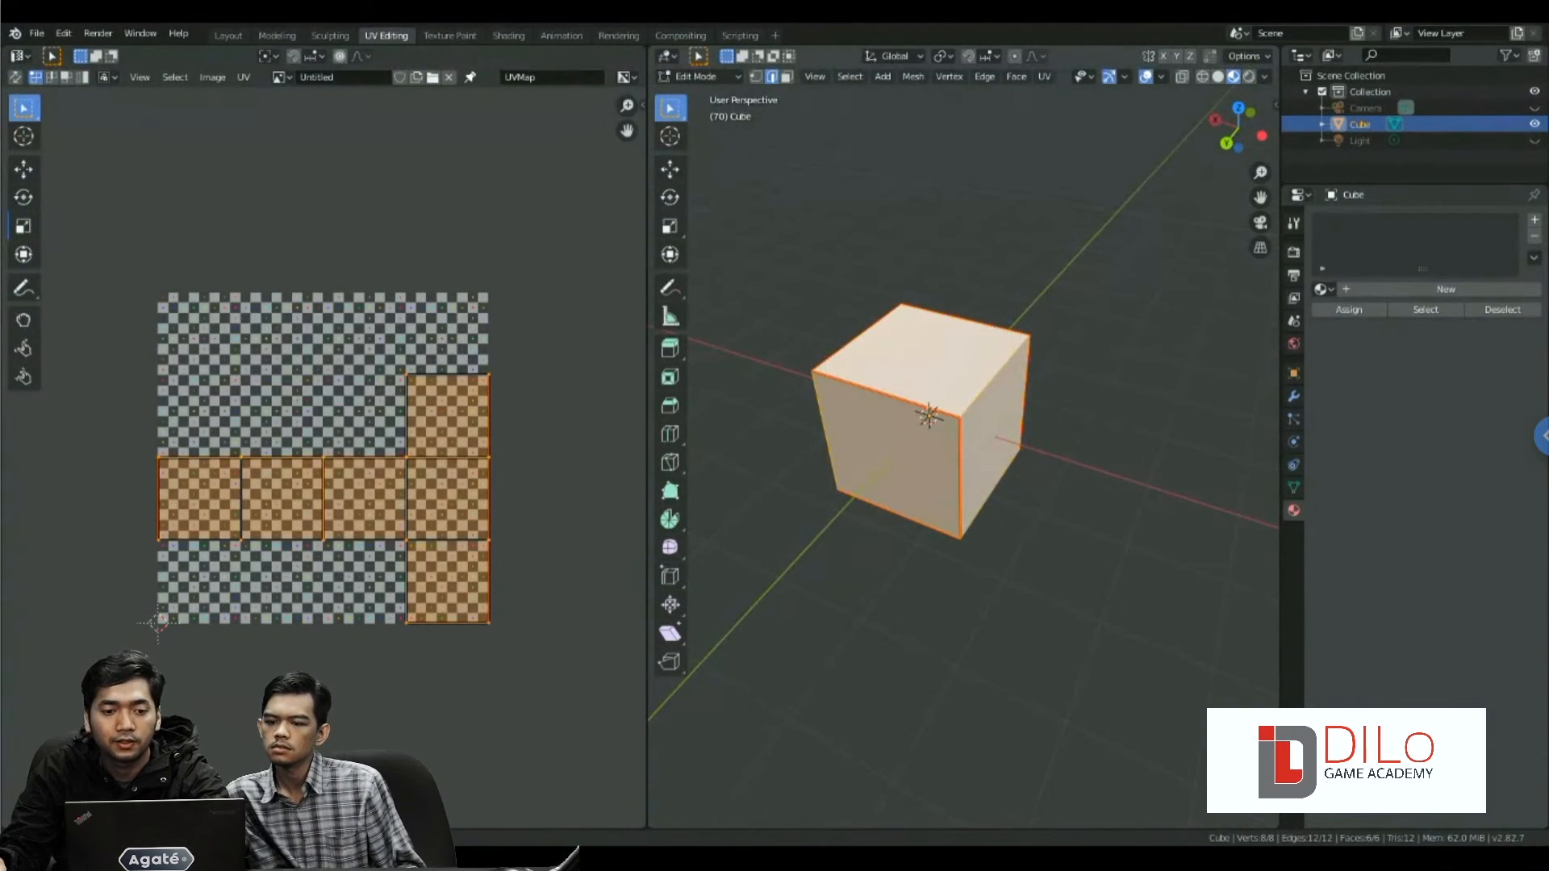
scroll(928, 435, up, 2)
scroll(927, 436, down, 2)
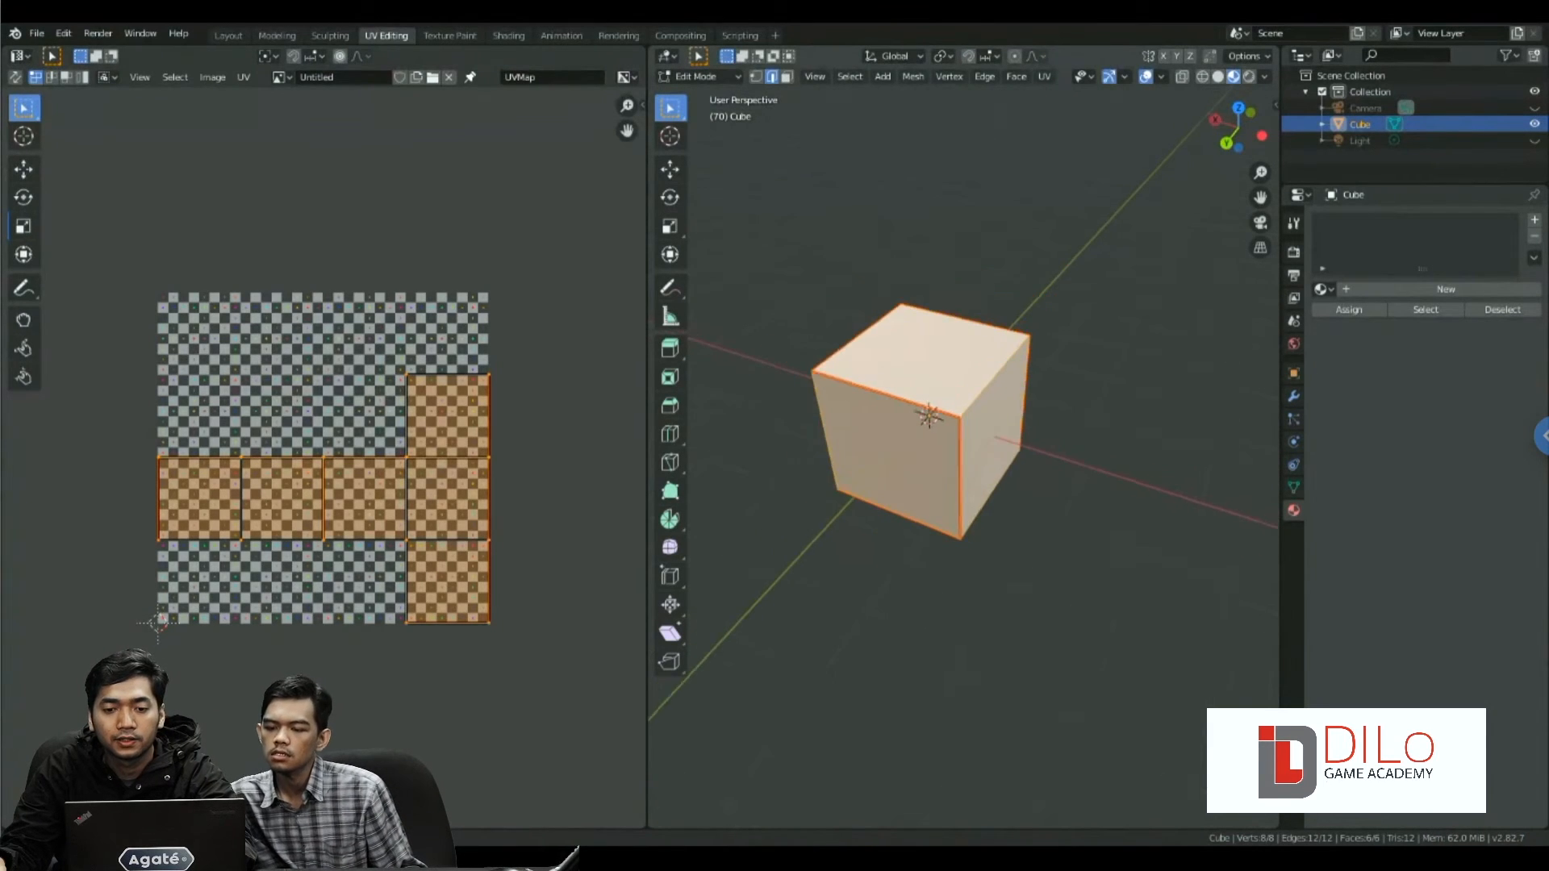
middle_drag(928, 436, 958, 436)
scroll(958, 436, up, 1)
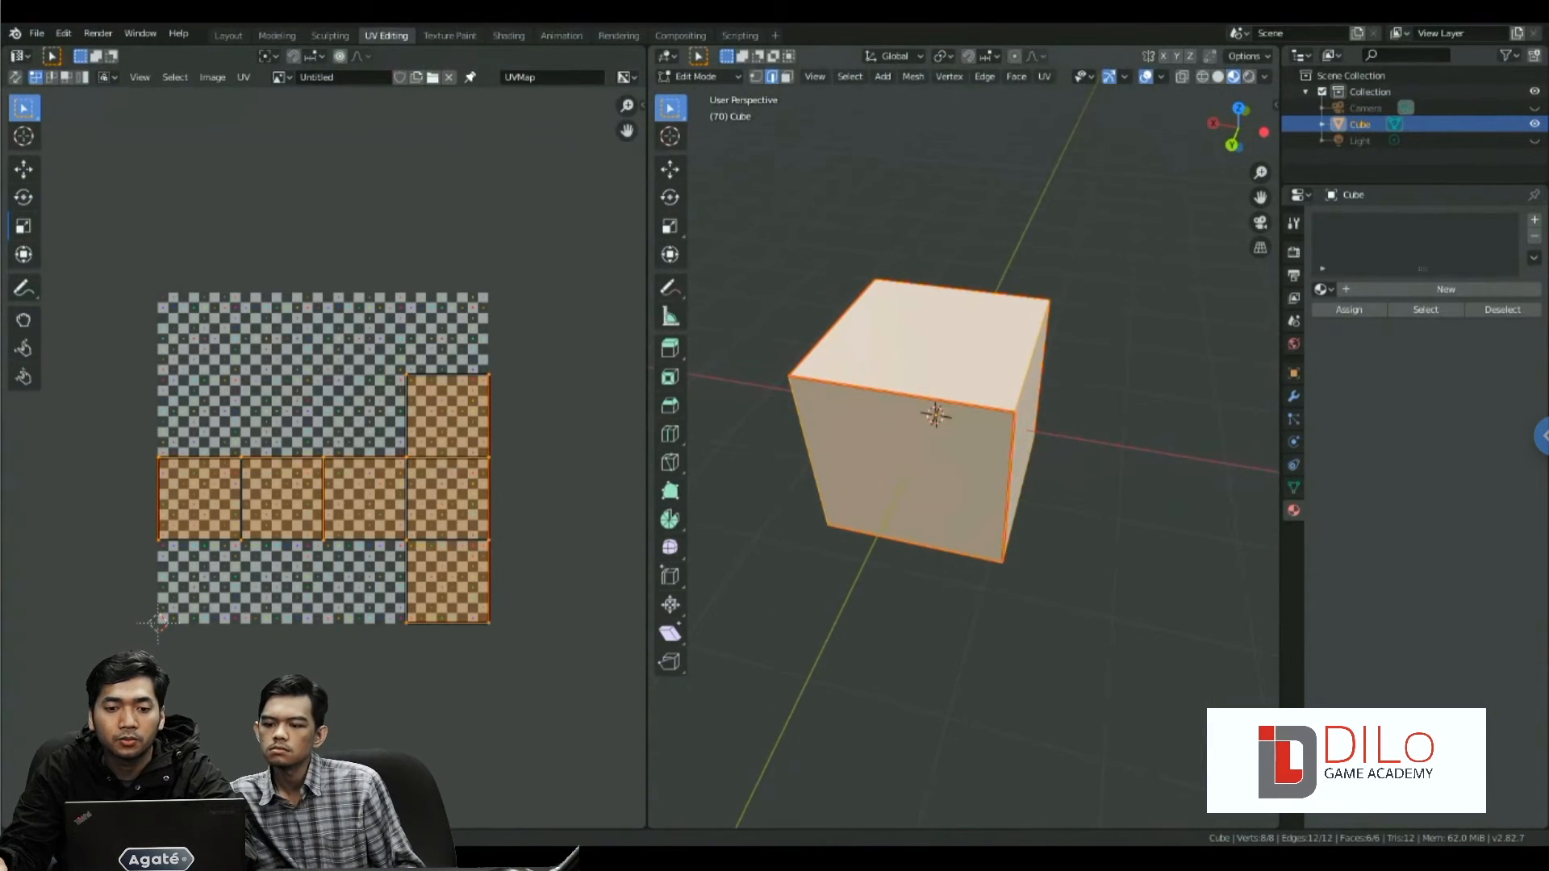
middle_drag(927, 452, 1105, 450)
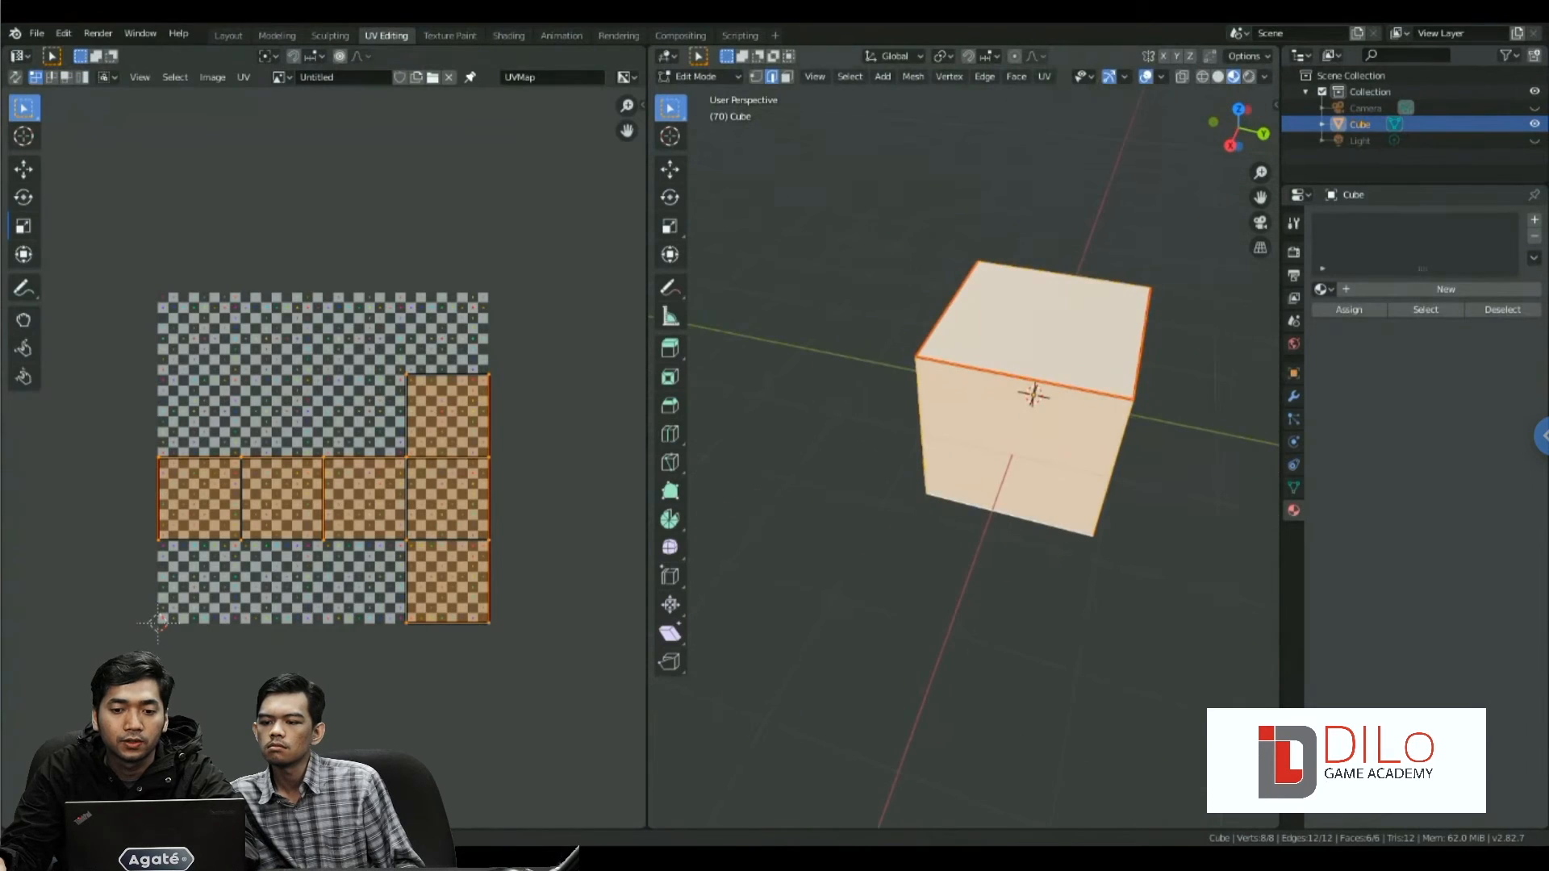
middle_drag(927, 451, 1085, 428)
scroll(1077, 432, up, 2)
scroll(1065, 461, down, 2)
- Return to Object Mode and delete the cube
key(Tab)
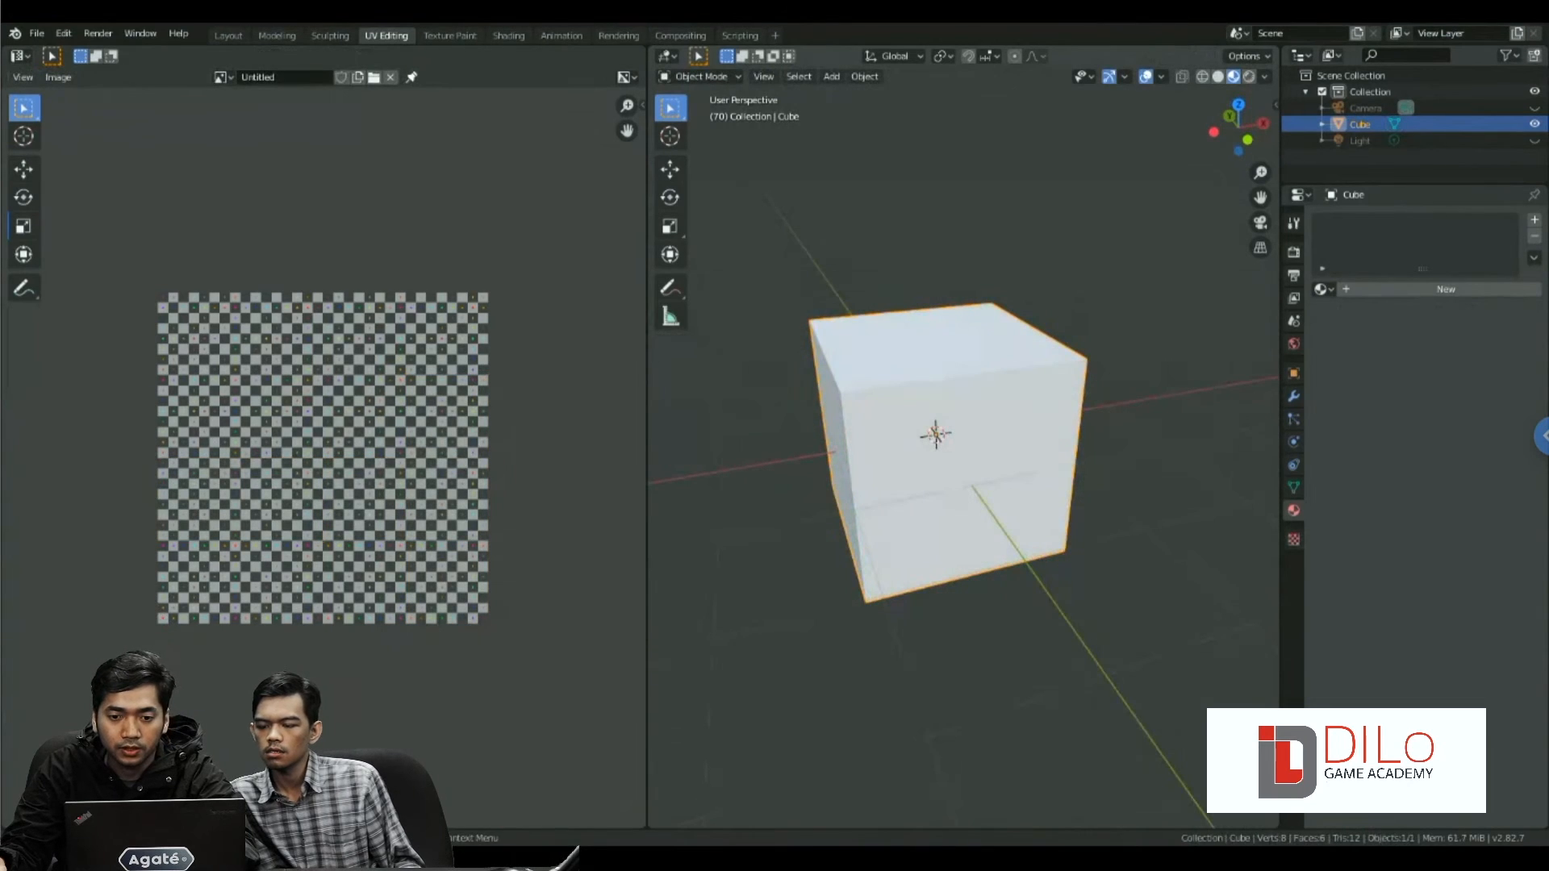
key(x)
click(887, 349)
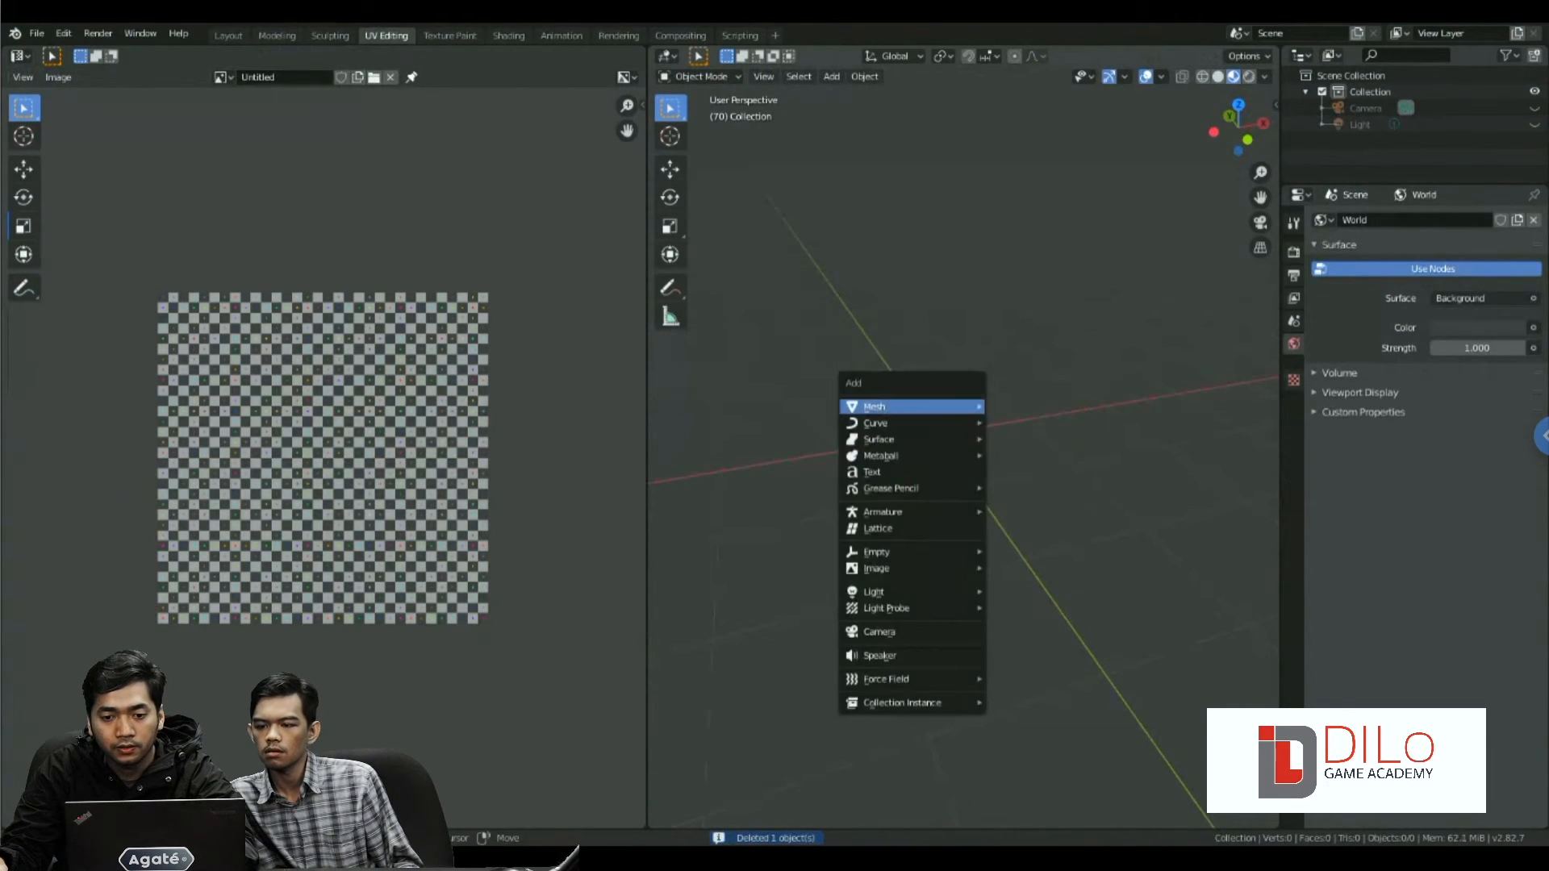
- Add a UV sphere and select one of its vertical pole-to-pole edge loops in Edit Mode
key(shift+a)
mouse_move(903, 407)
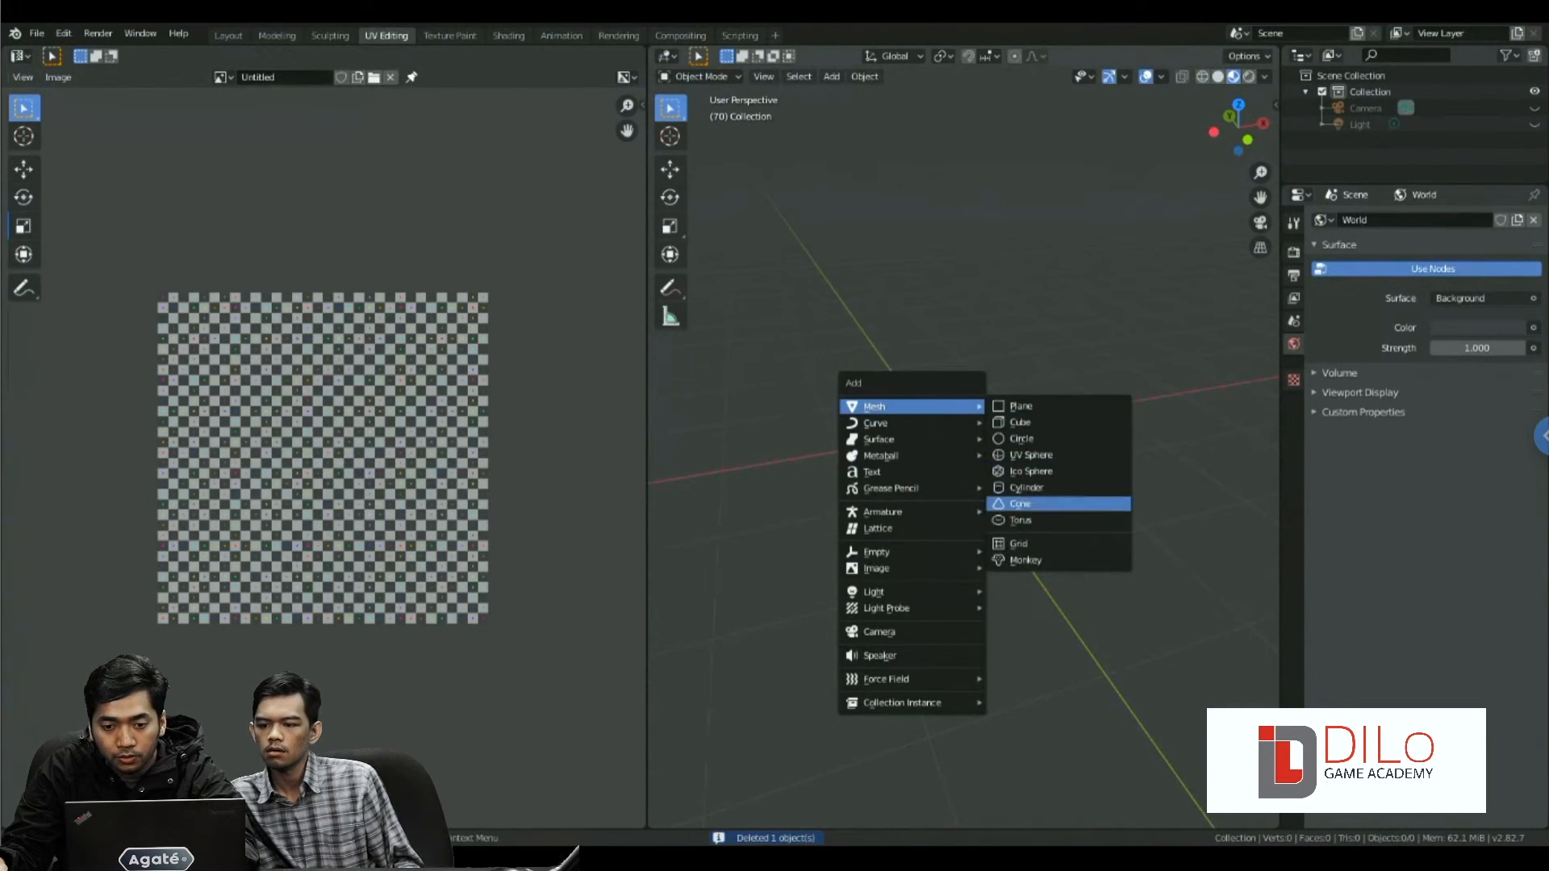
click(1030, 455)
key(Tab)
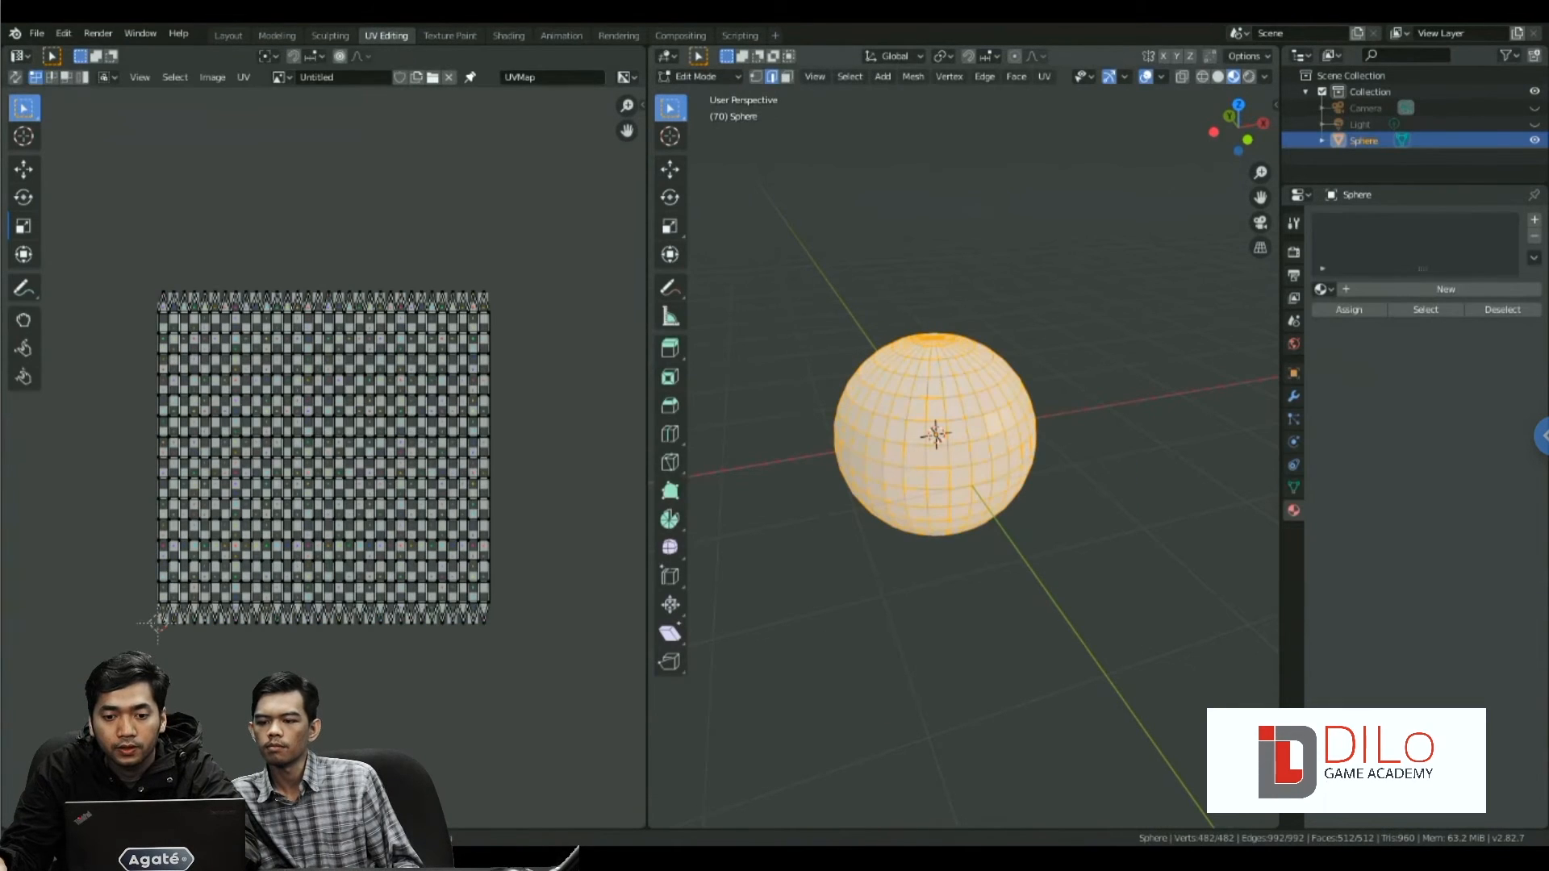
click(932, 381)
alt+click(933, 387)
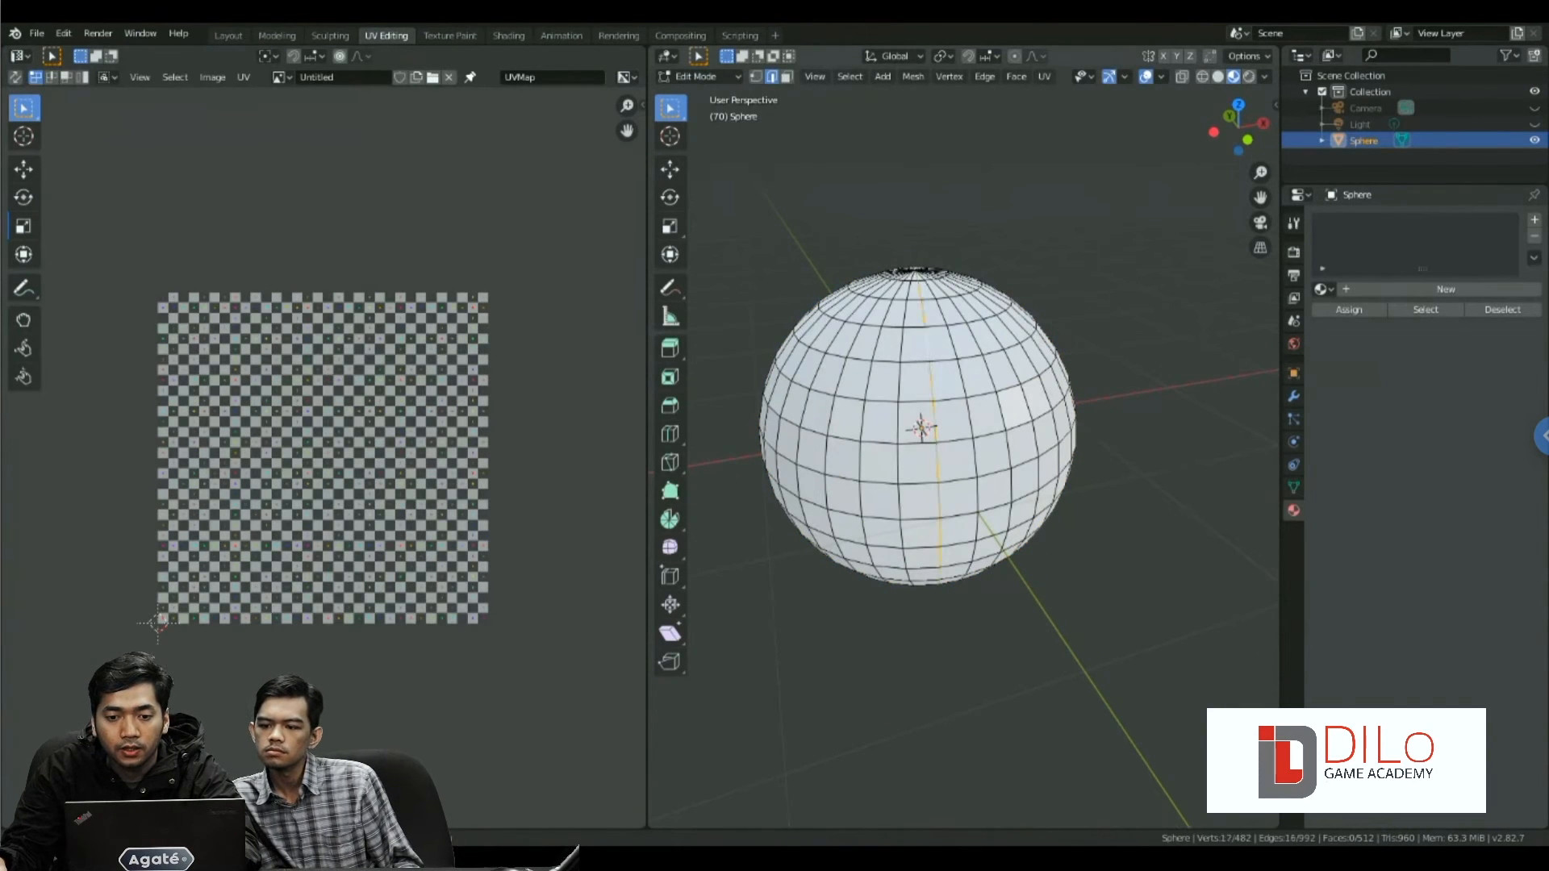
- Mark the selected pole-to-pole edge loop of the sphere as a seam
scroll(933, 387, down, 2)
middle_drag(933, 387, 1024, 406)
key(ctrl+e)
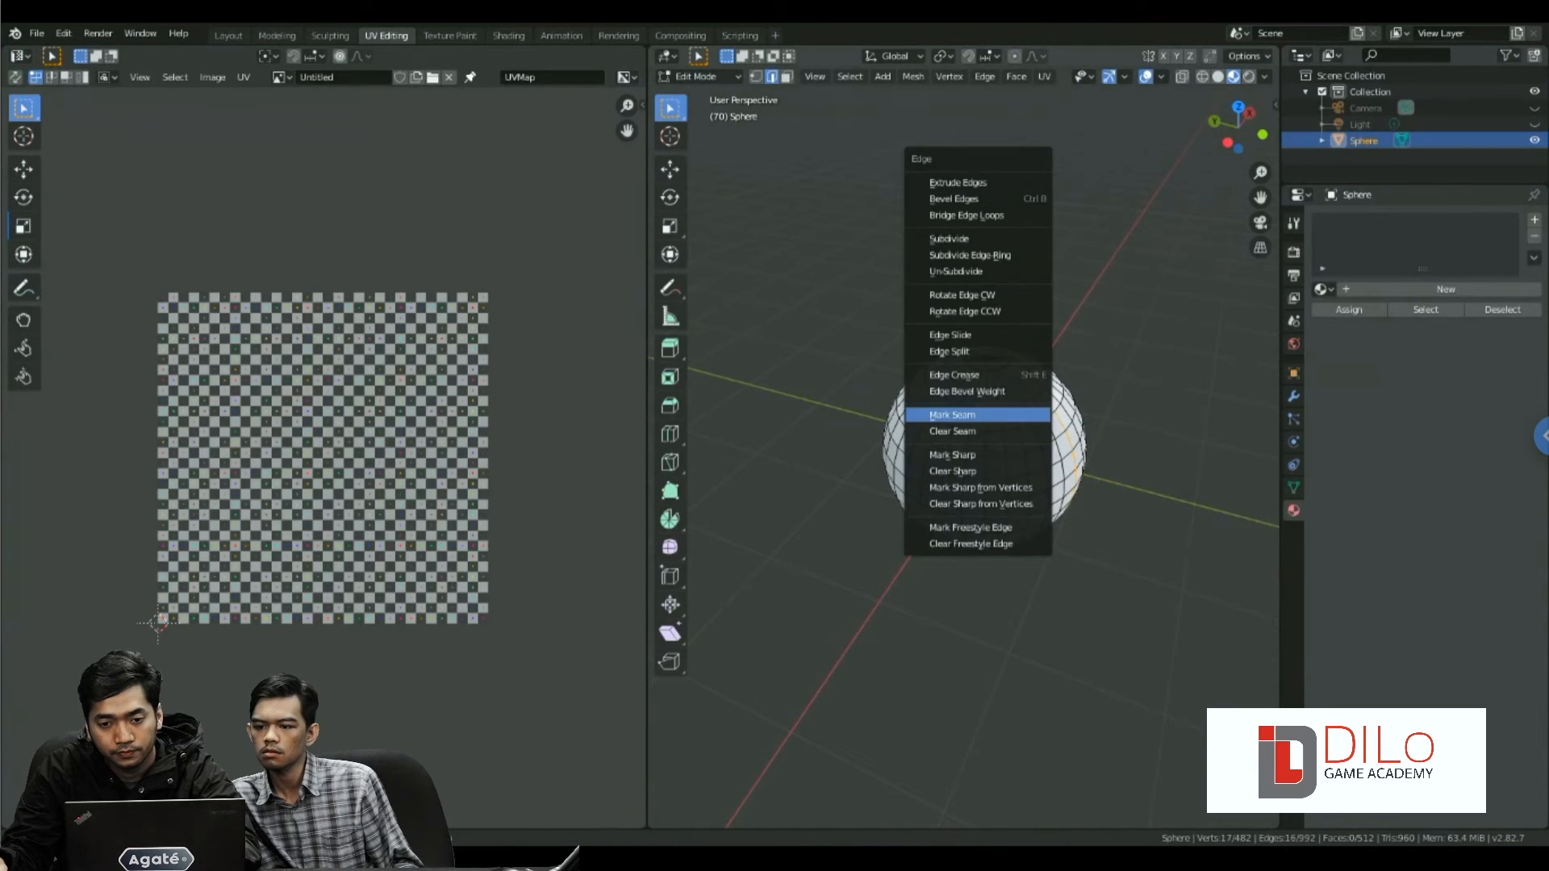
click(952, 414)
- Unwrap the whole sphere along its vertical seam and toggle Edit Mode off and on
key(a)
key(u)
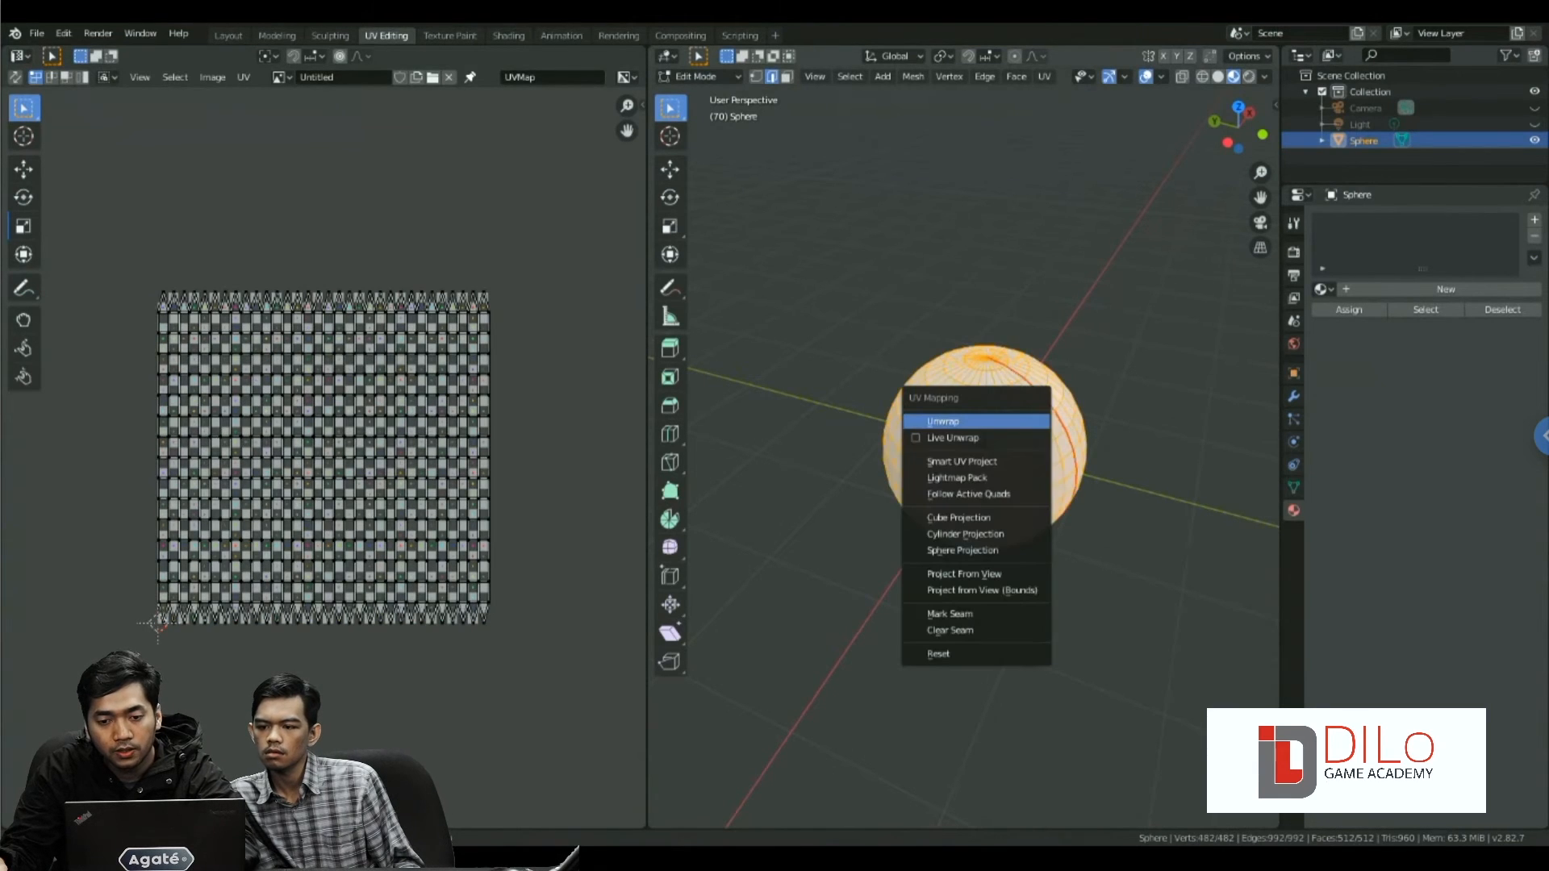
click(951, 421)
key(Tab)
key(Tab)
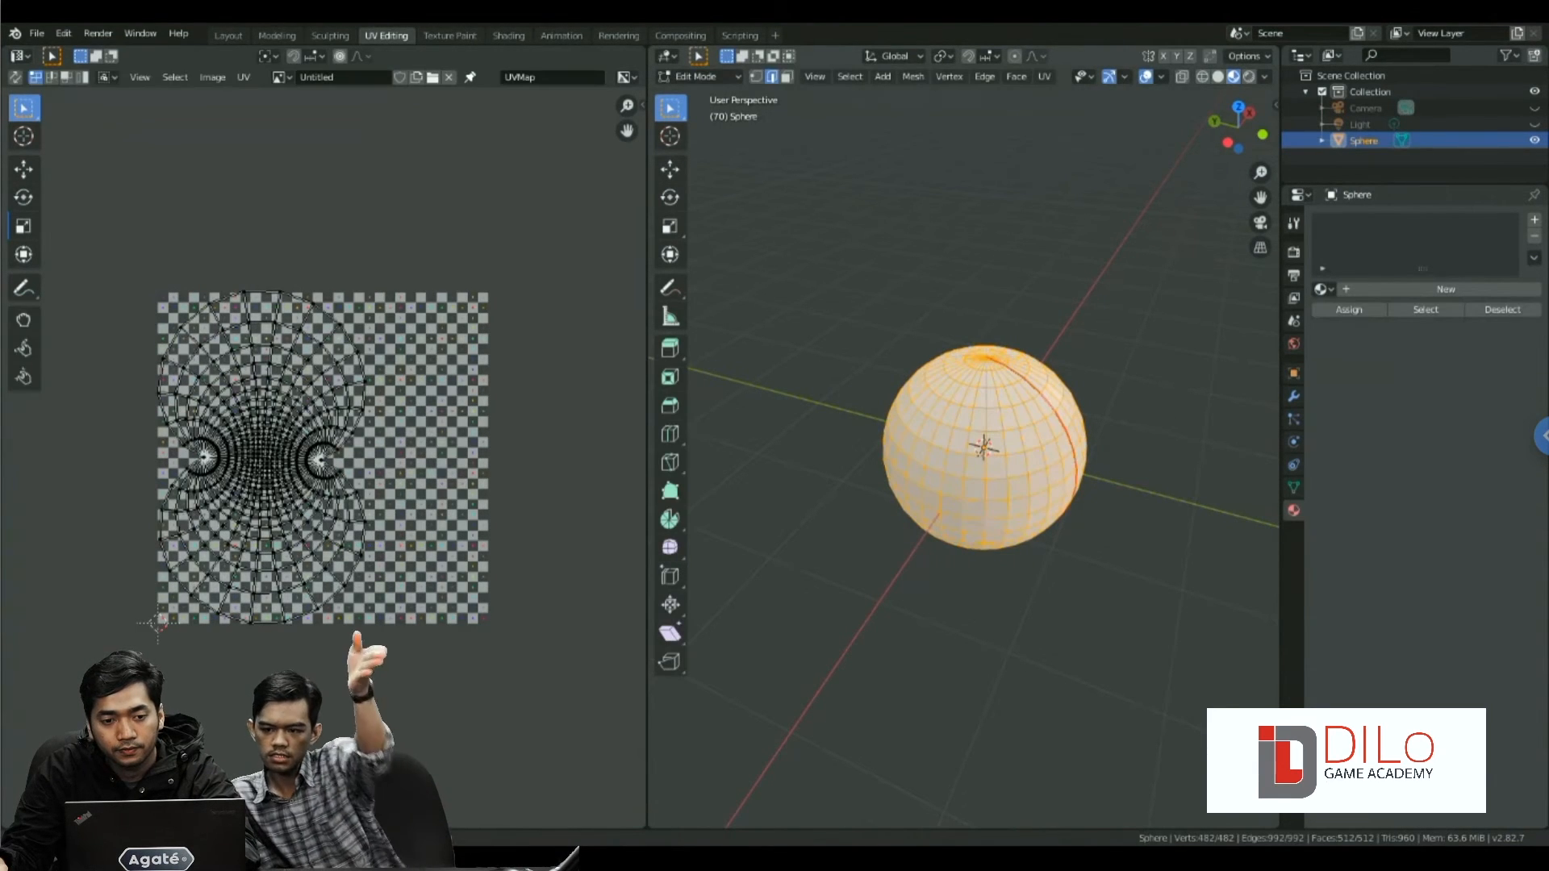
key(a)
middle_drag(952, 451, 968, 492)
scroll(1073, 439, up, 2)
click(1117, 446)
alt+click(1042, 442)
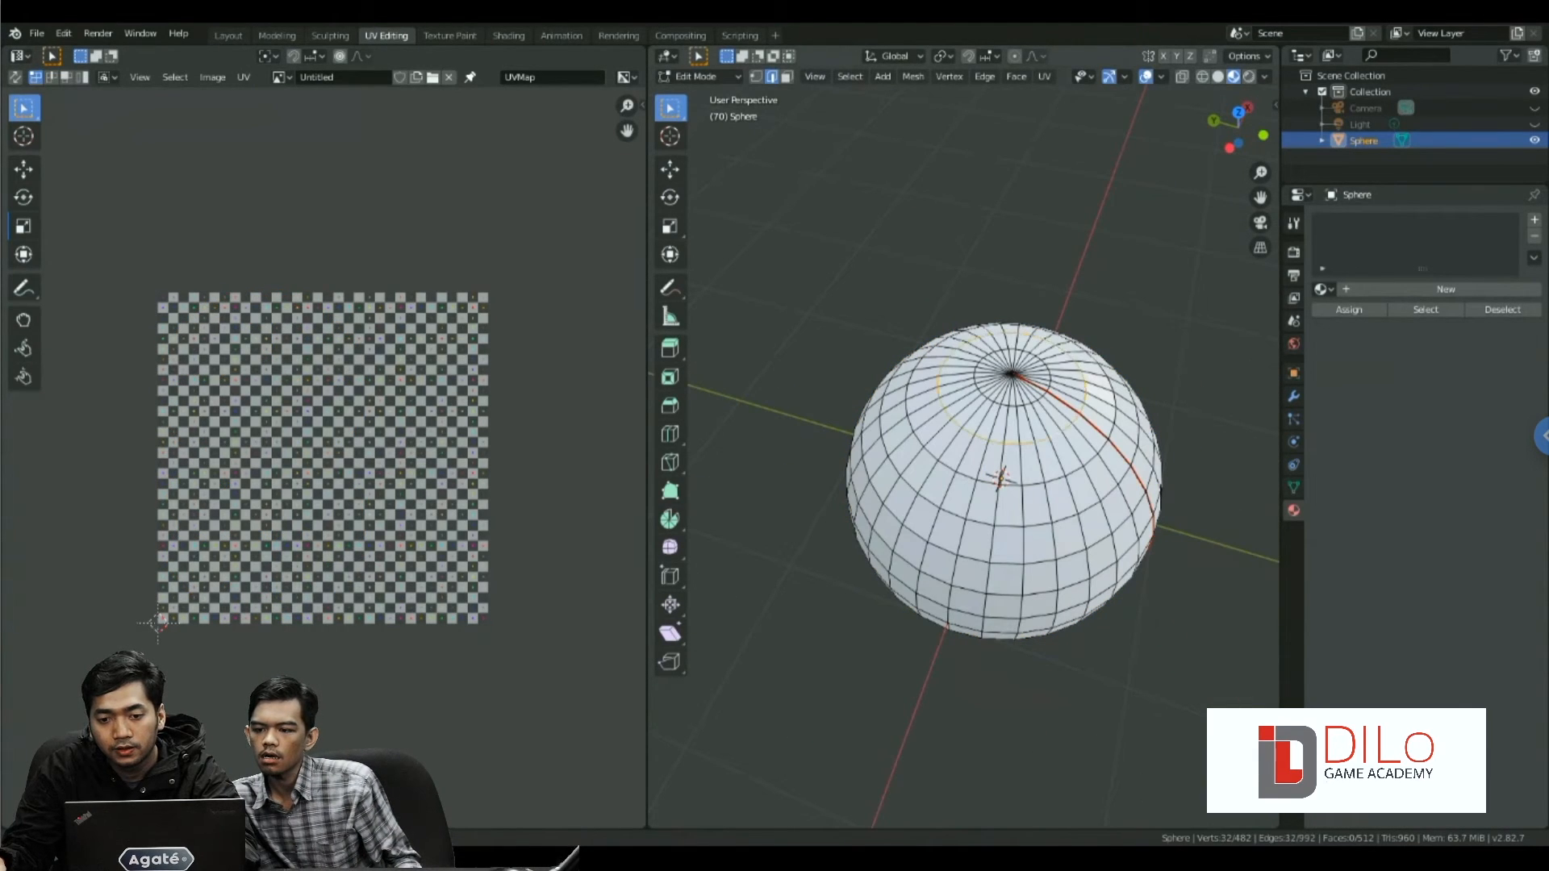
middle_drag(1042, 441, 1041, 271)
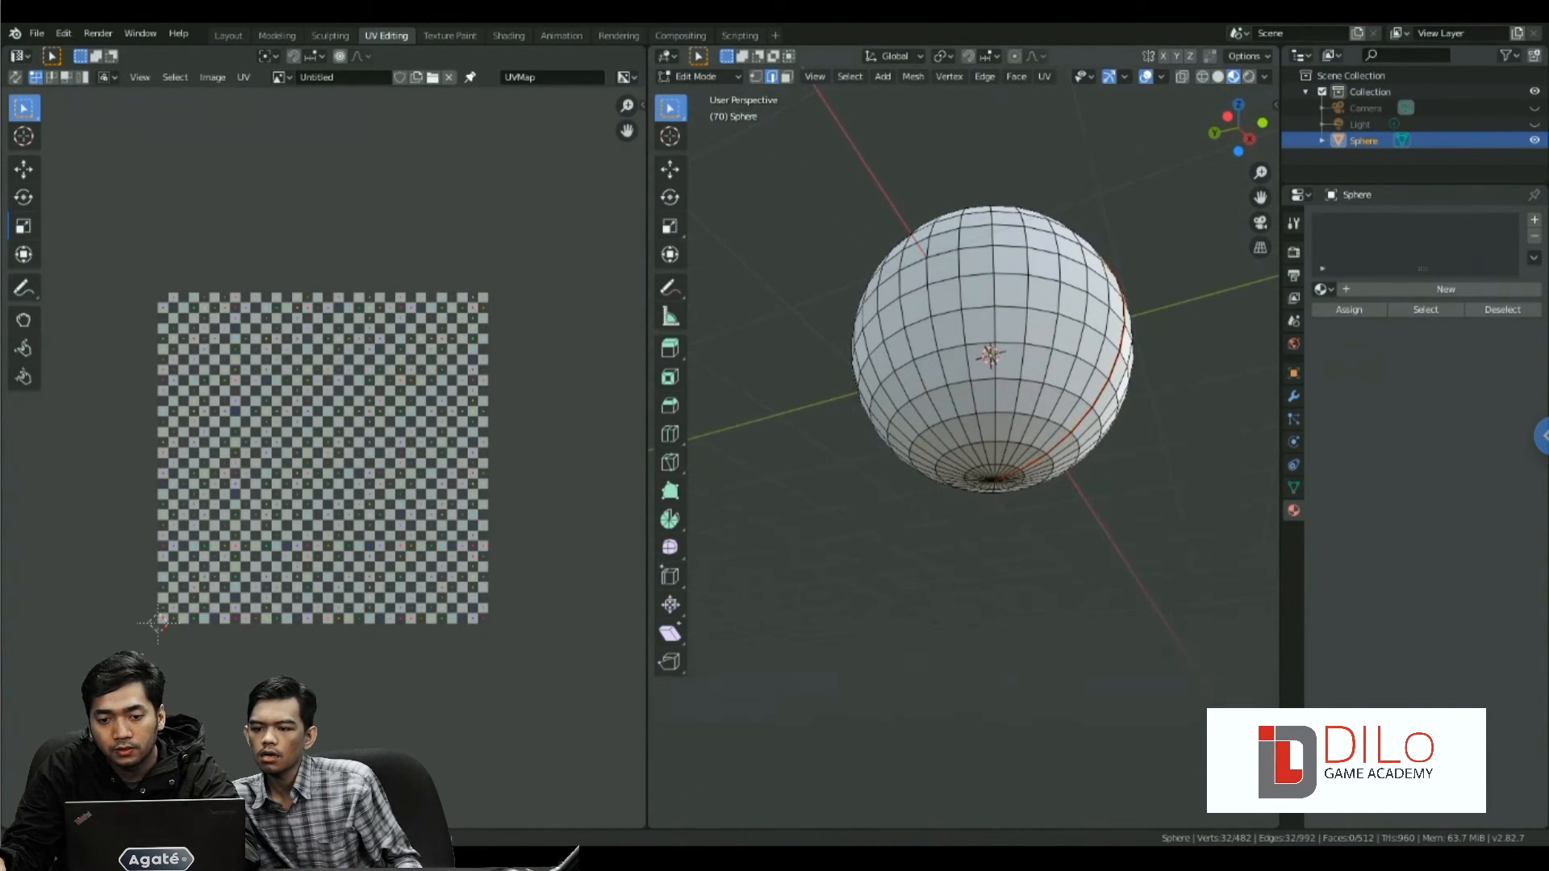
alt+shift+click(1011, 429)
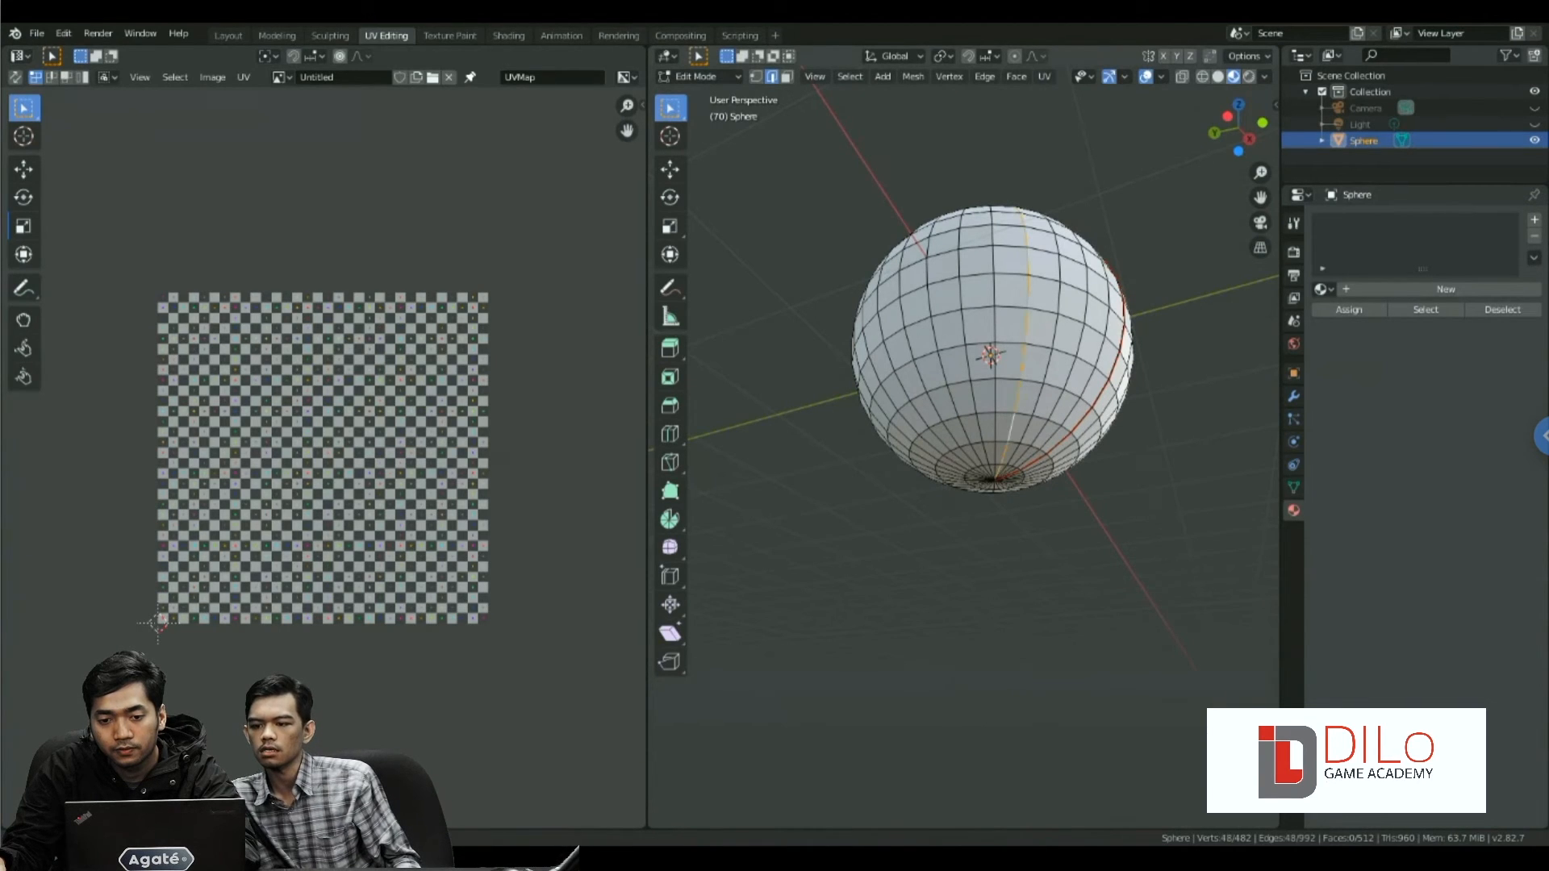
click(1011, 429)
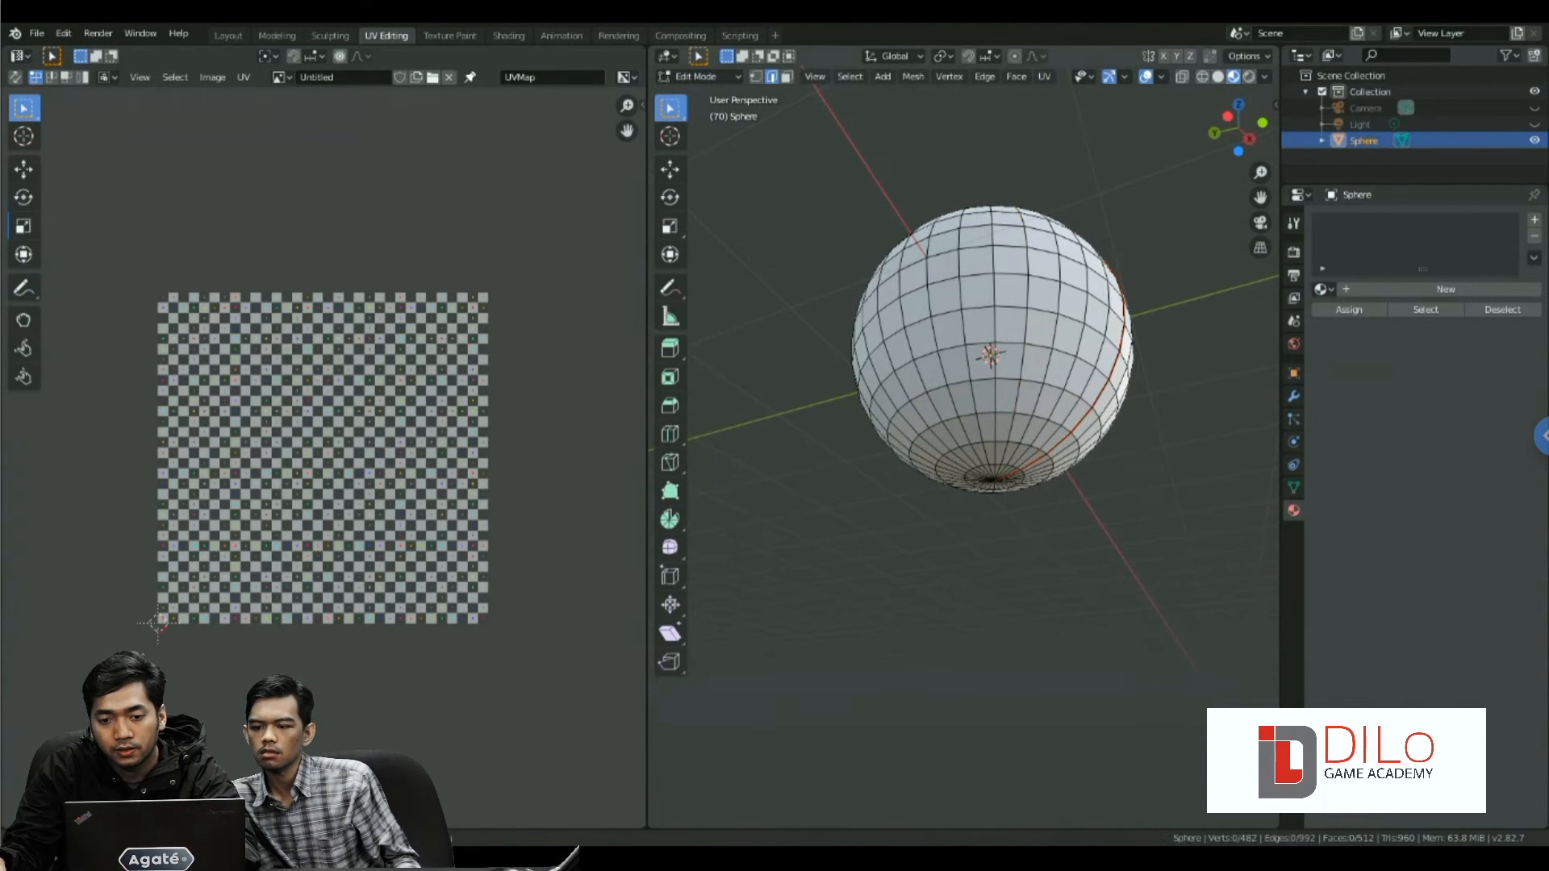
alt+click(1010, 429)
click(1026, 429)
middle_drag(1025, 379, 1023, 544)
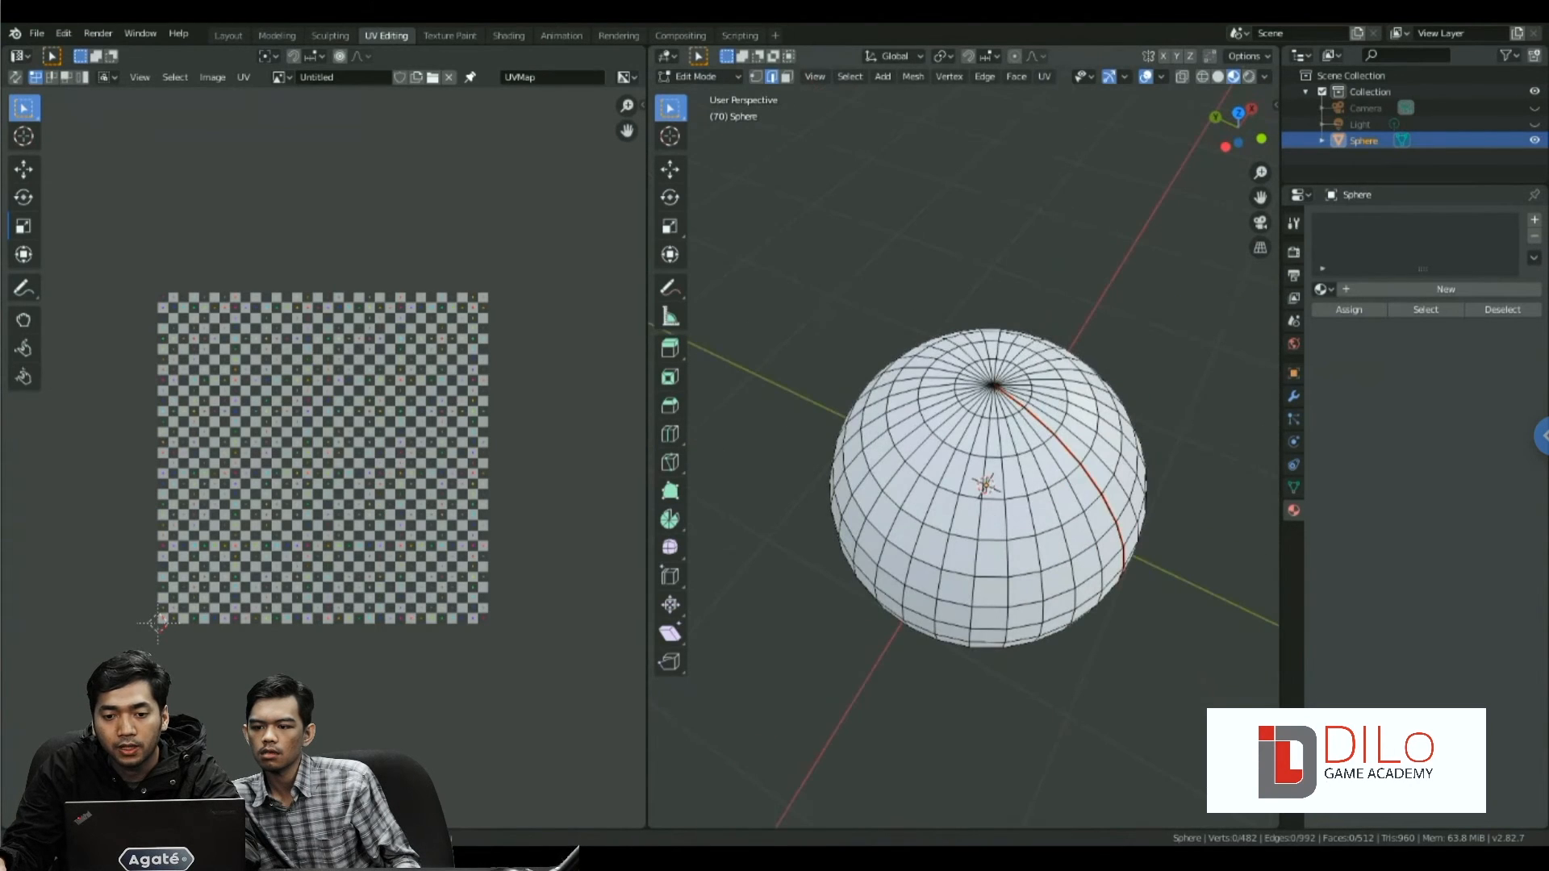
scroll(984, 484, up, 3)
alt+click(1028, 369)
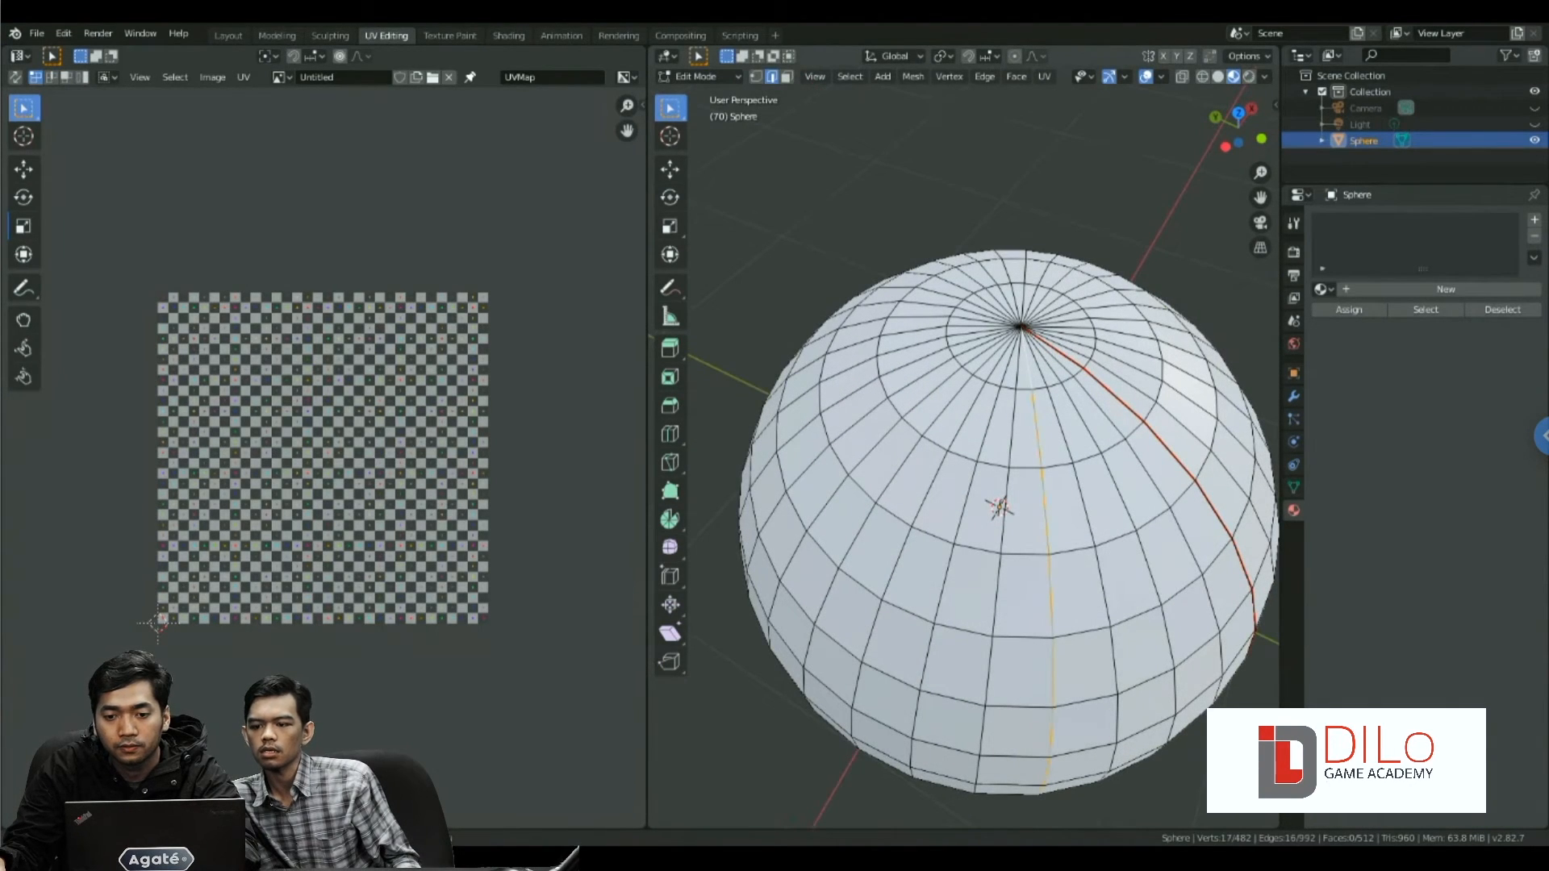
key(ctrl+z)
- Mark one horizontal edge ring around each pole of the sphere as a seam to separate the two caps
scroll(1024, 436, up, 2)
middle_drag(1024, 435, 1025, 483)
alt+click(1038, 568)
scroll(1039, 556, down, 5)
middle_drag(1039, 556, 952, 428)
scroll(1077, 315, up, 2)
alt+shift+click(1029, 296)
- Unwrap the whole sphere again using the vertical seam and the two cap seams
key(a)
key(u)
click(1041, 418)
scroll(1041, 418, down, 4)
key(Tab)
key(Tab)
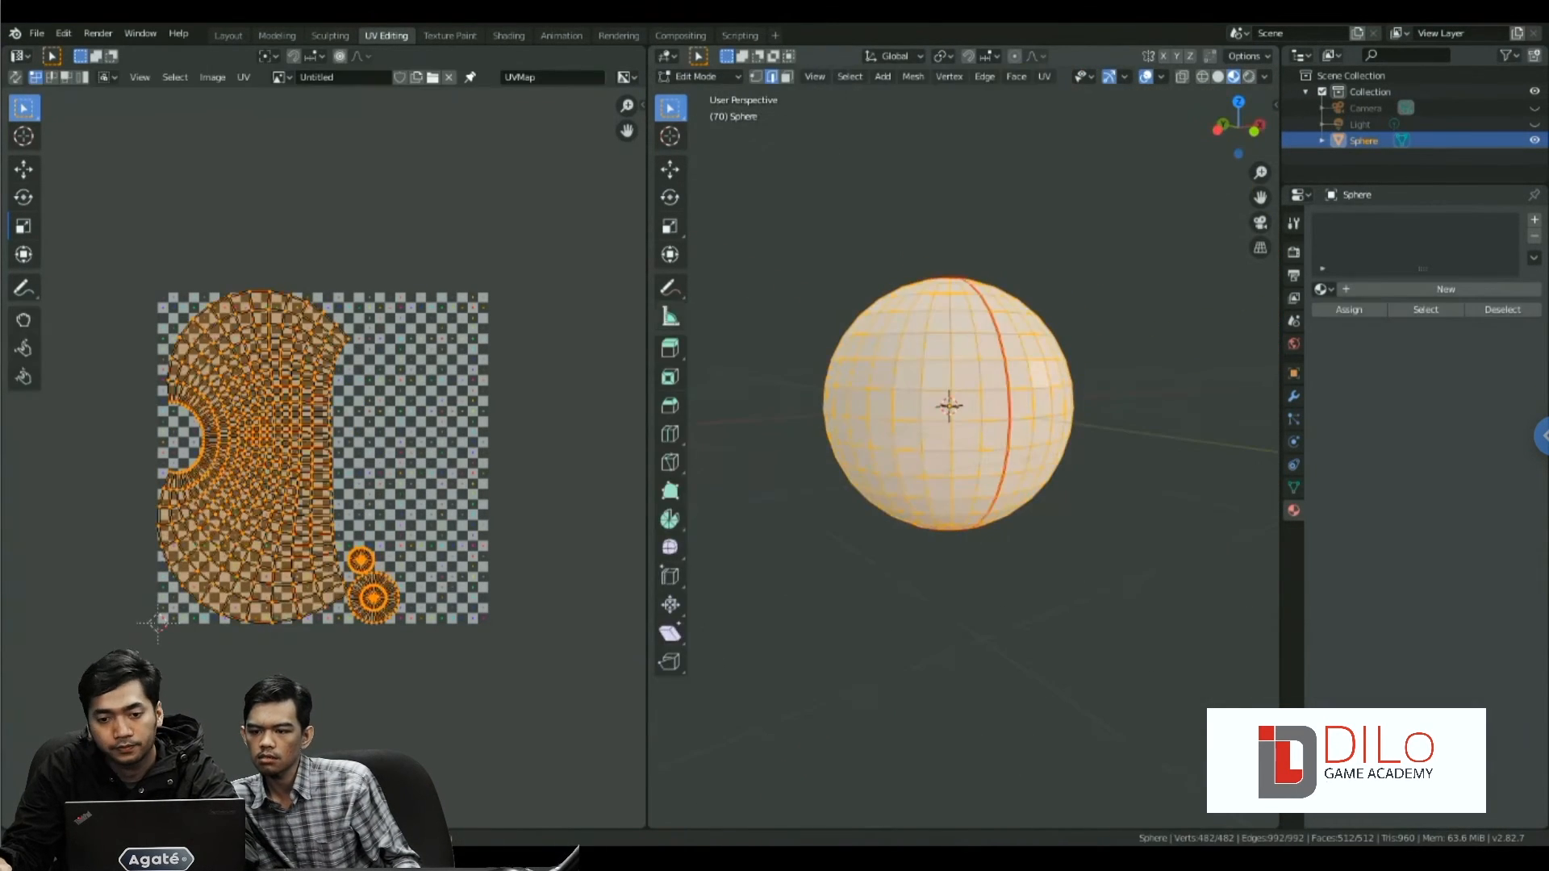
- Clear the seam from the innermost edge ring at the upper pole and mark the next ring outward as a seam
scroll(1012, 363, up, 4)
middle_drag(1000, 335, 1037, 423)
alt+click(1041, 424)
key(ctrl+e)
click(1039, 434)
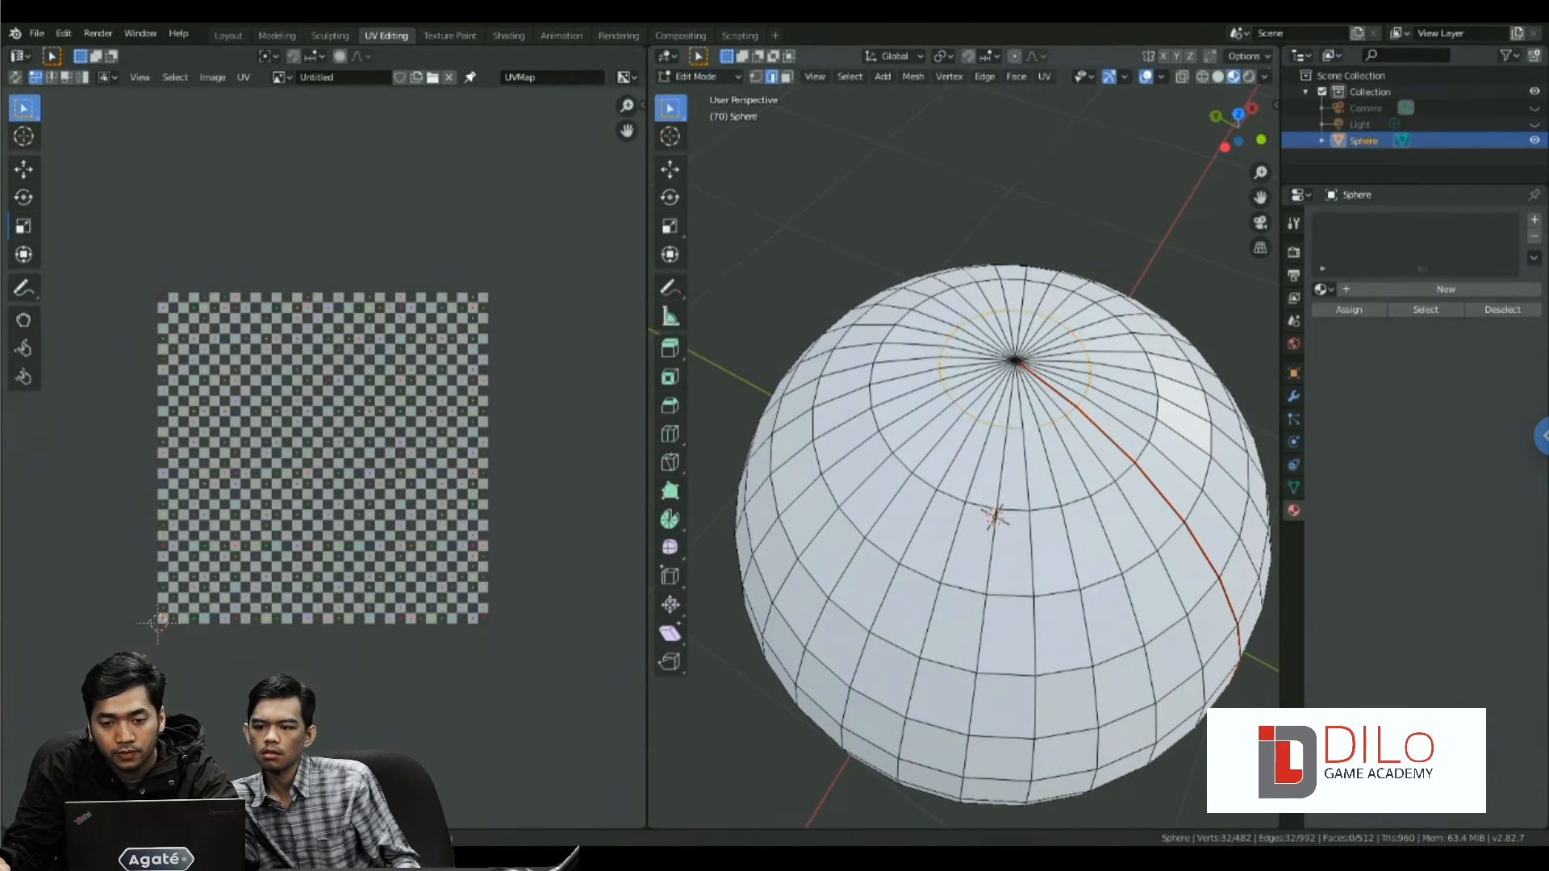
key(a)
alt+click(1022, 504)
key(ctrl+e)
click(1021, 485)
- Unwrap the whole sphere with the enlarged upper cap and give it the existing checker Material in Object Mode
key(a)
key(a)
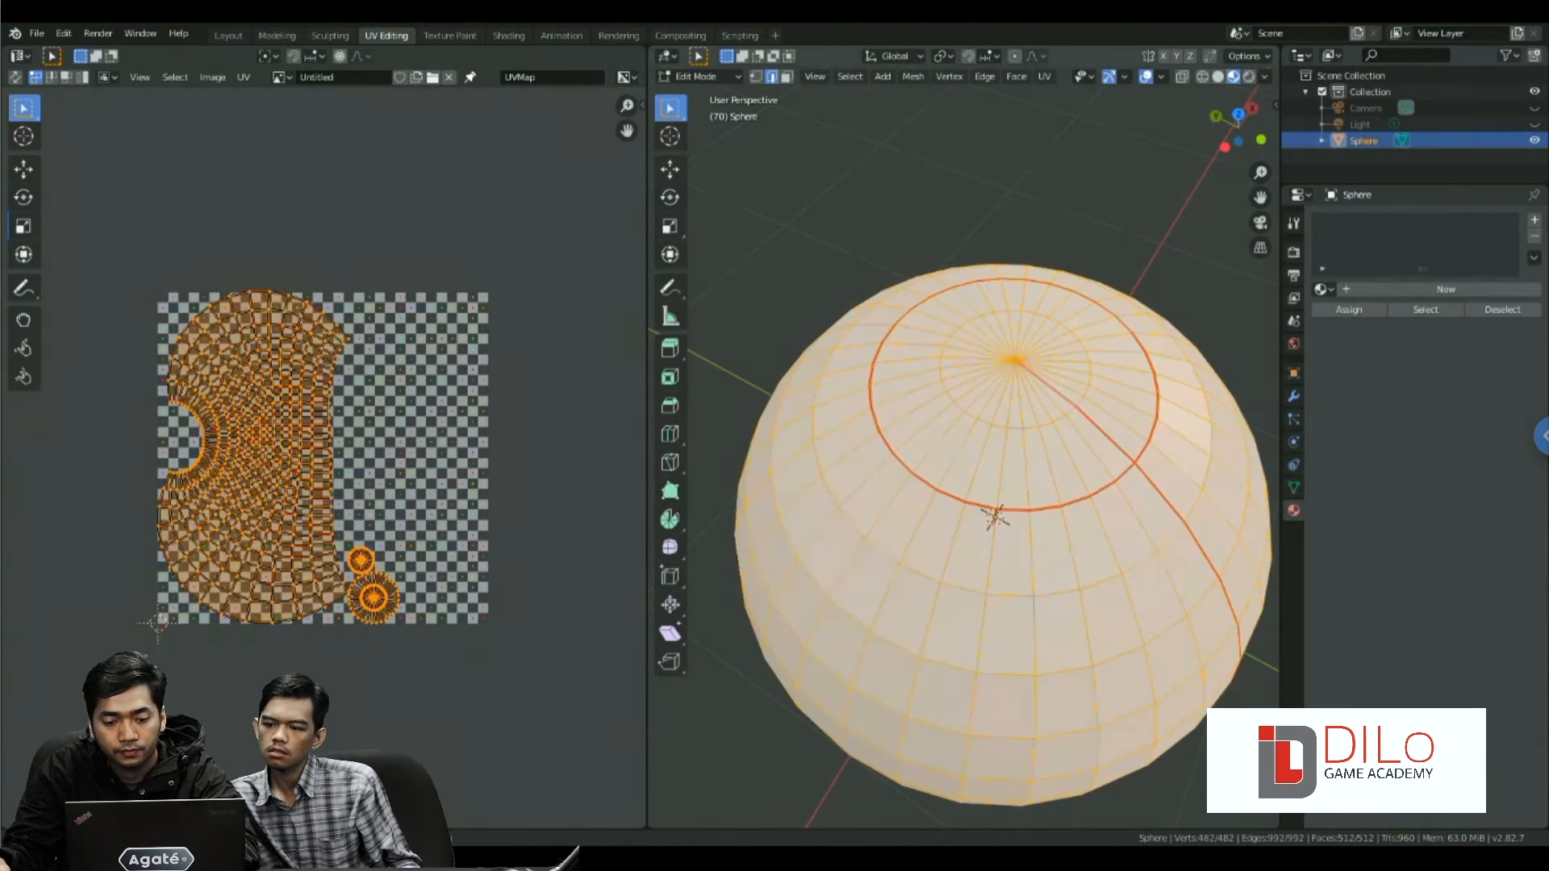
key(u)
click(995, 516)
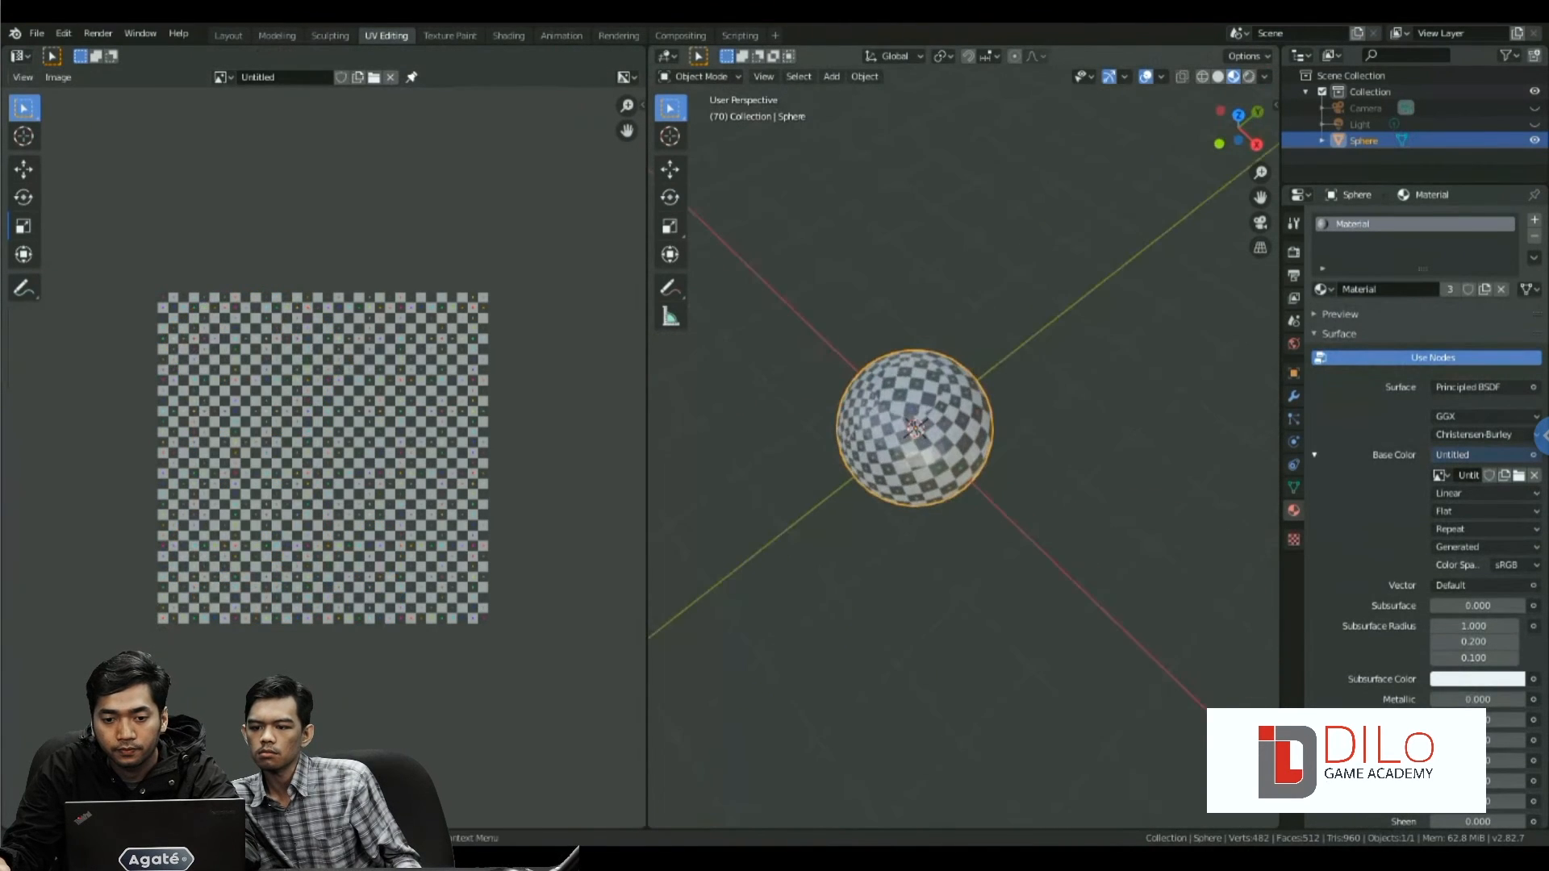
- Examine the size and distortion of the checker pattern on the sphere from several angles
scroll(927, 444, up, 4)
middle_drag(928, 444, 1134, 423)
scroll(976, 347, down, 2)
scroll(1109, 395, up, 1)
scroll(1109, 396, down, 1)
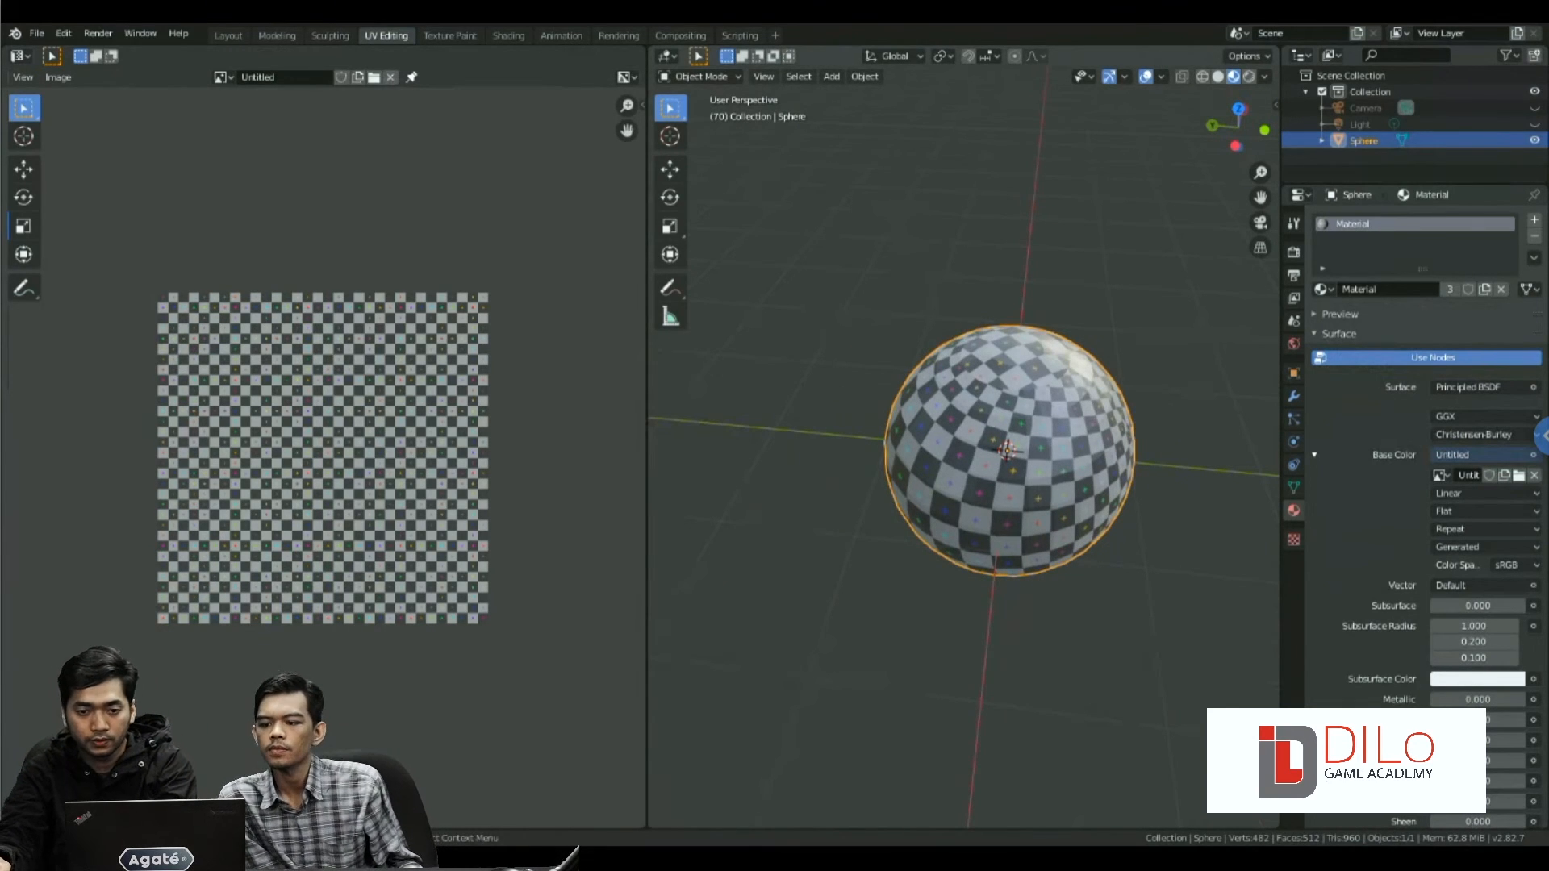
middle_drag(1133, 424, 988, 388)
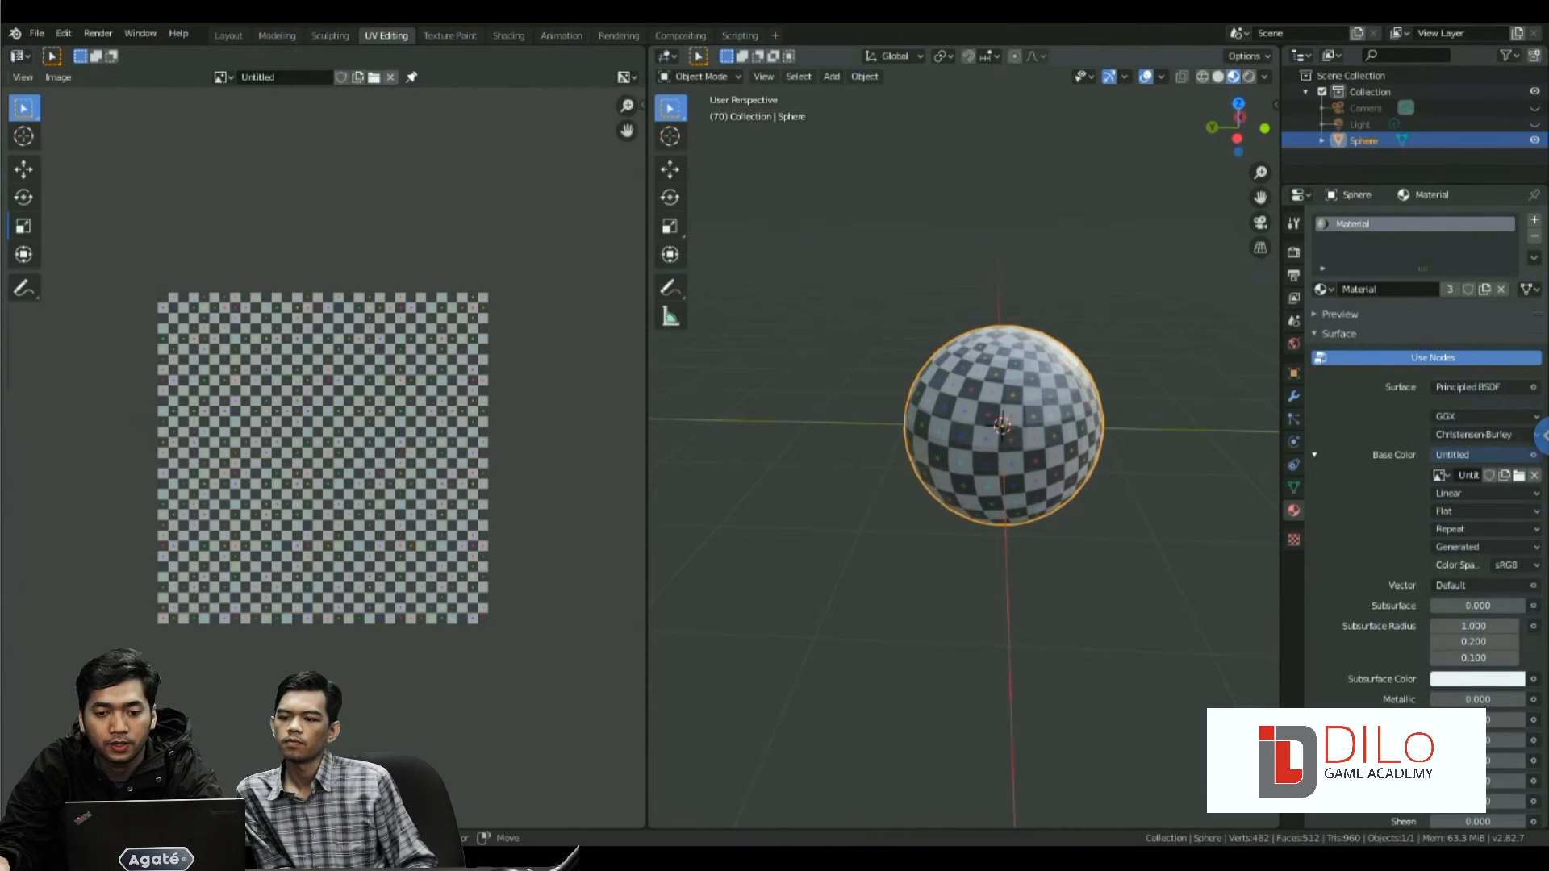
- Duplicate the sphere and move the copy up along the Z axis so it partly overlaps the original
key(shift+d)
key(z)
key(Return)
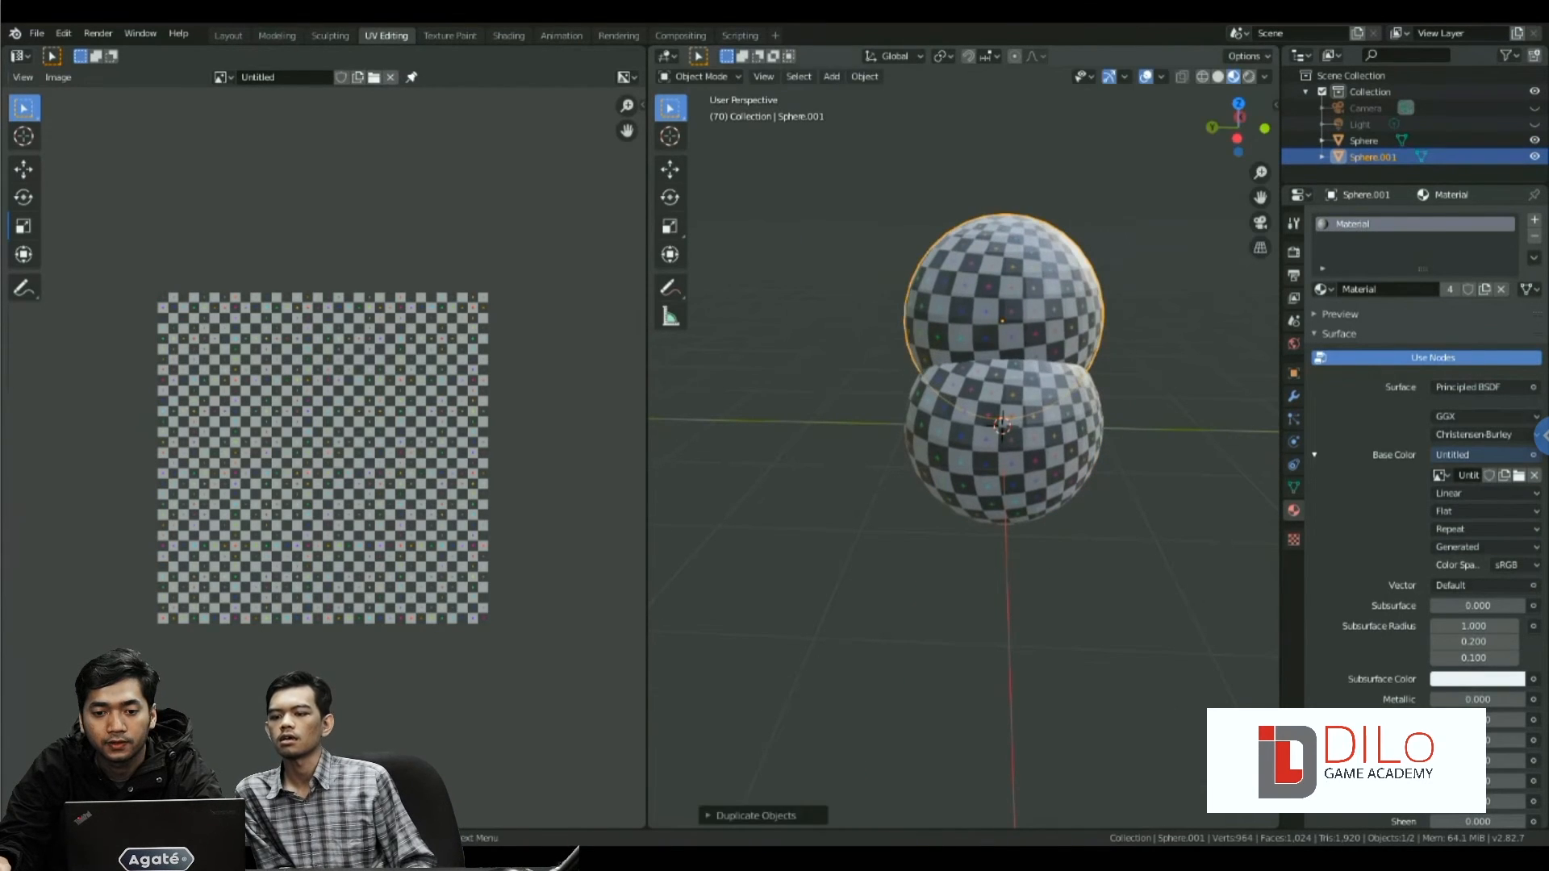
key(Tab)
middle_drag(1049, 323, 997, 323)
scroll(1048, 322, up, 3)
click(1175, 239)
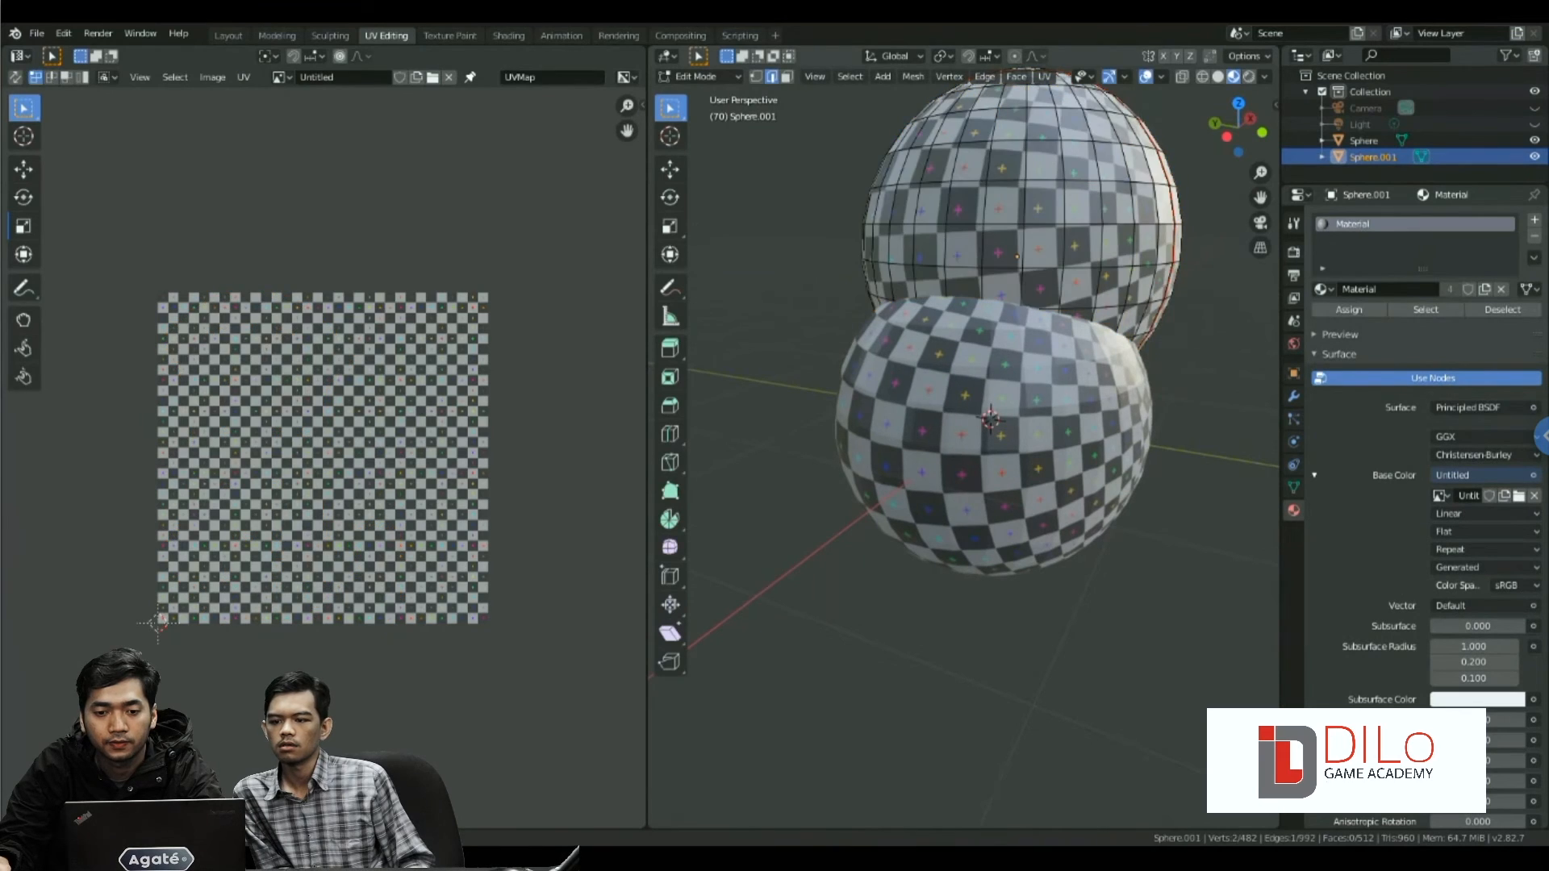
key(Tab)
- Join the original sphere and its copy into one object
click(1056, 420)
shift+click(1016, 256)
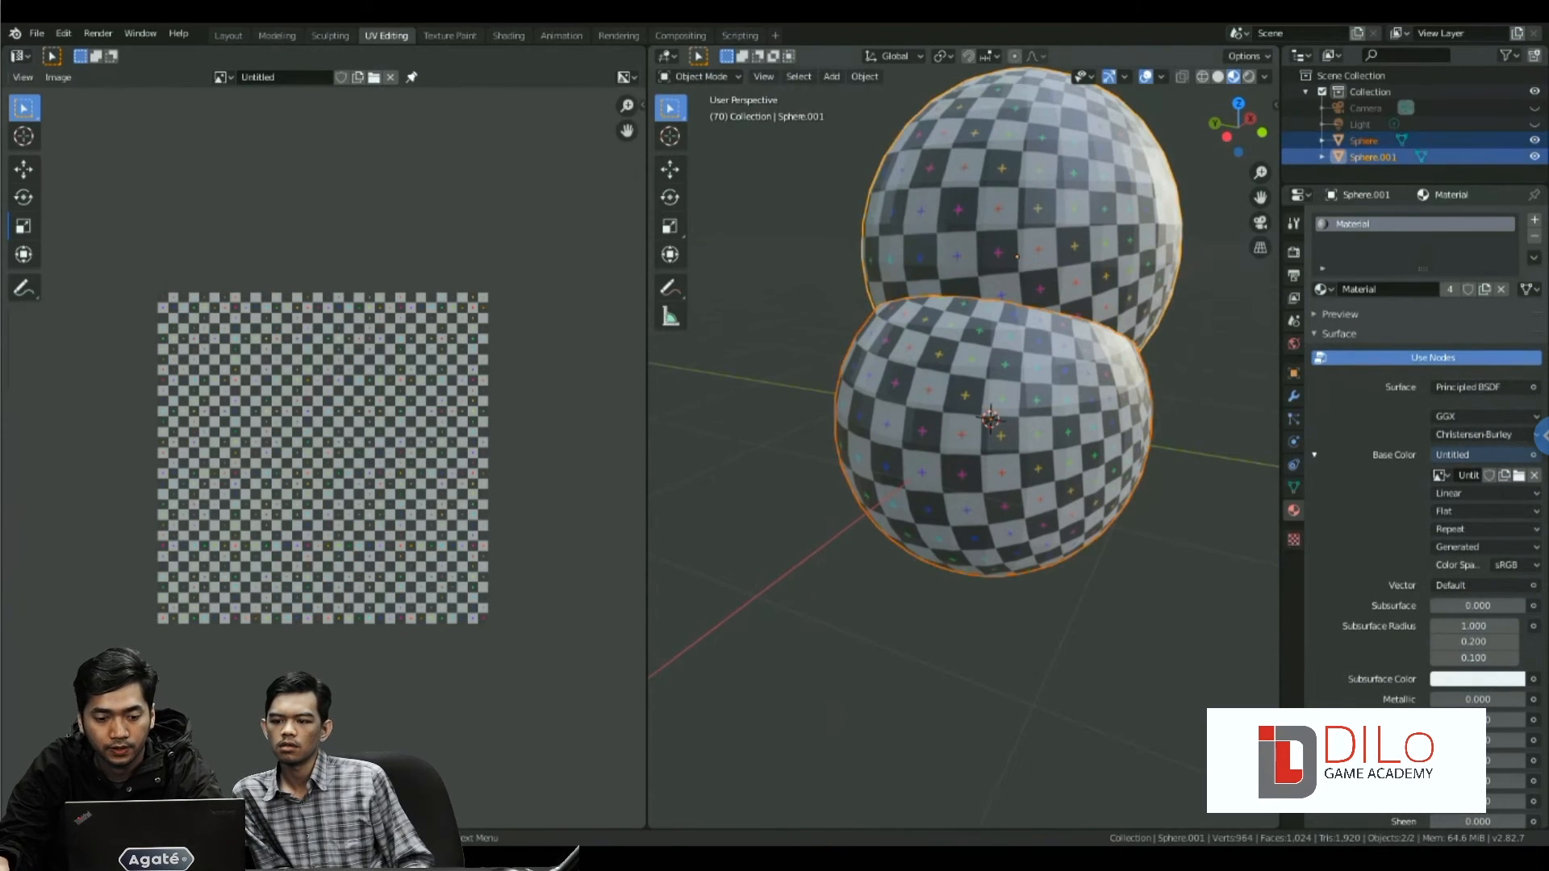
key(ctrl+j)
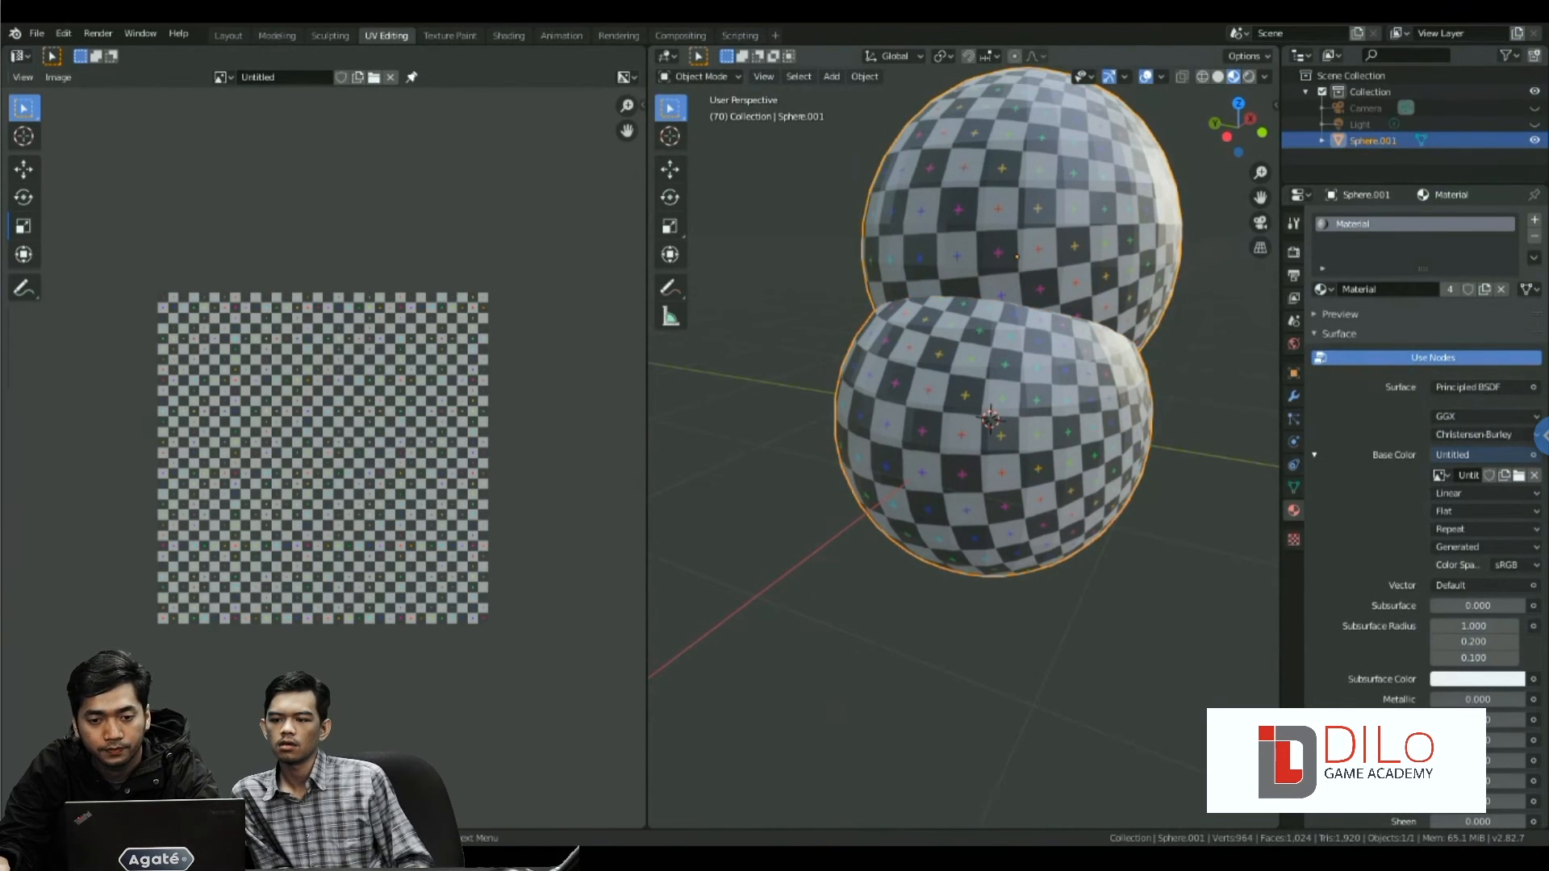
- Select the lower sphere's linked geometry in Edit Mode, then scale down its UV islands and move them across the texture's lower edge
key(Tab)
click(1006, 367)
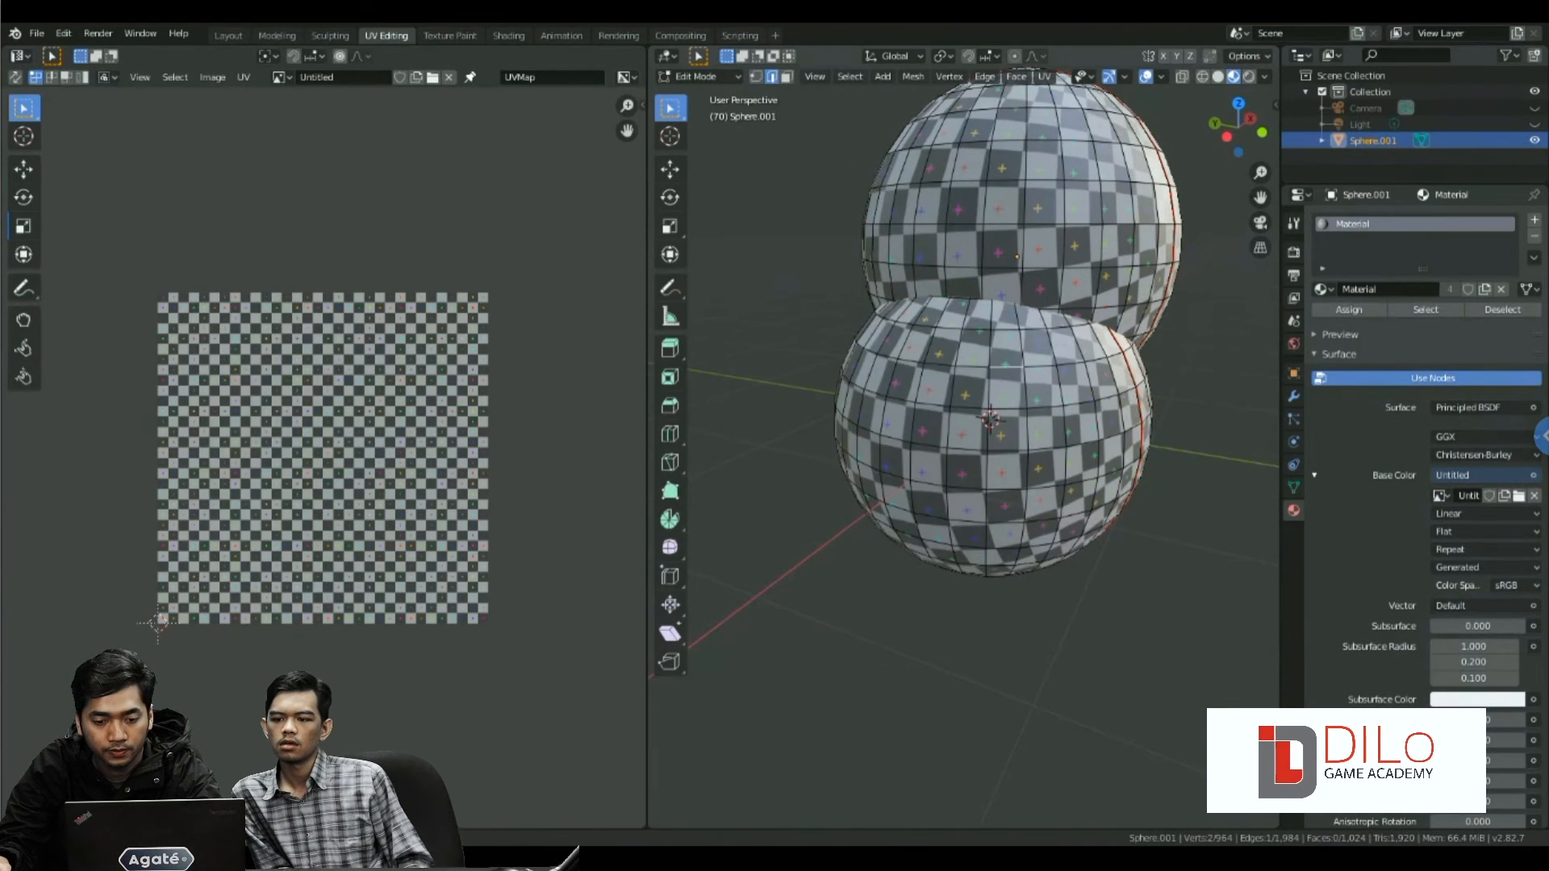
key(ctrl+l)
key(s)
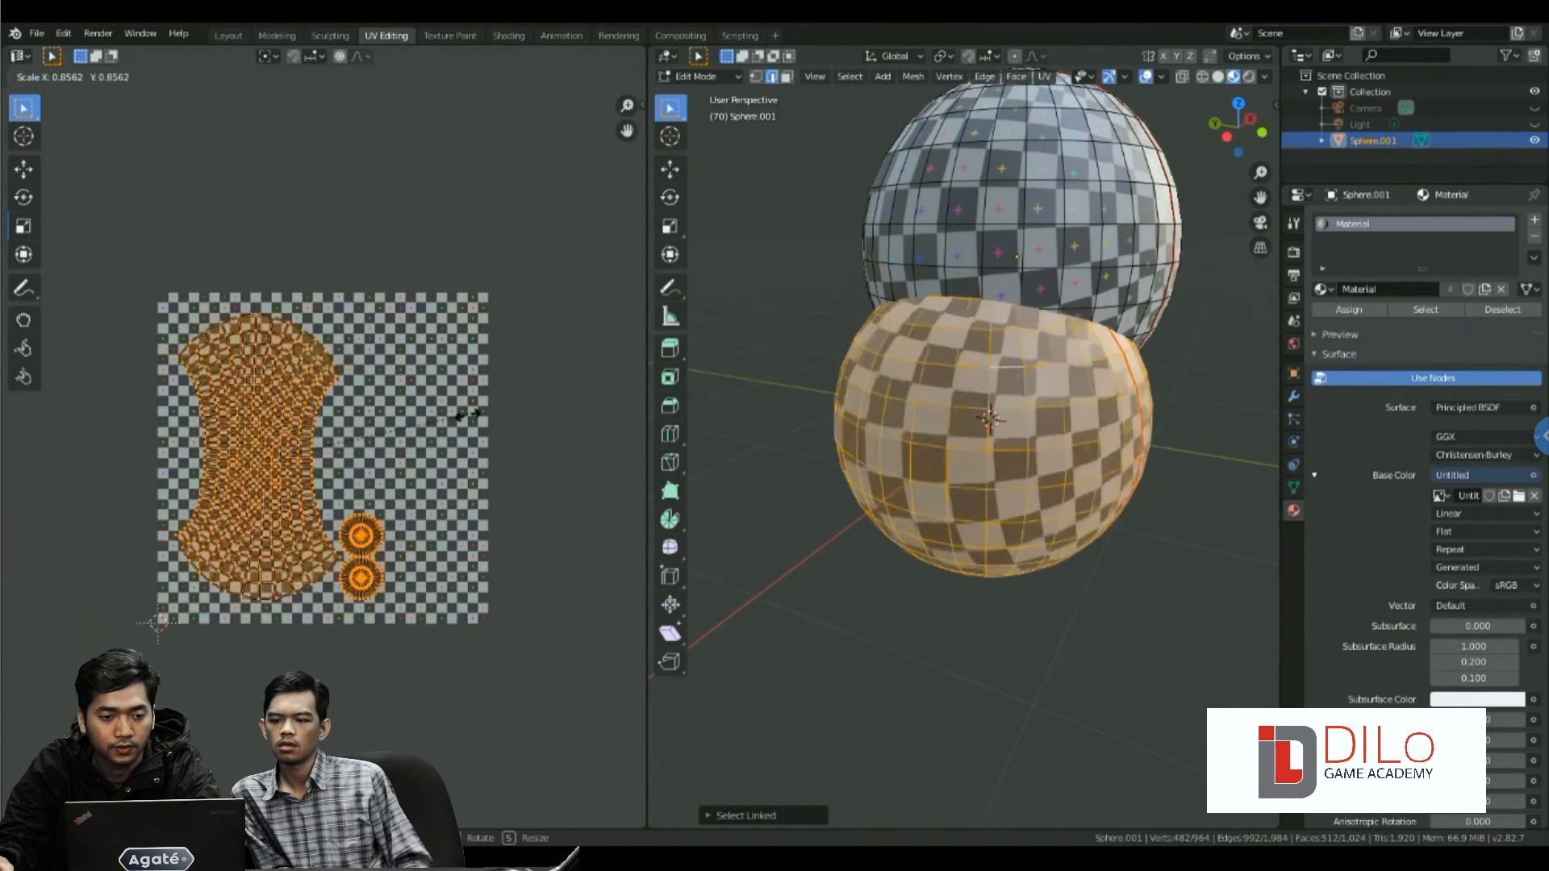
key(g)
click(326, 645)
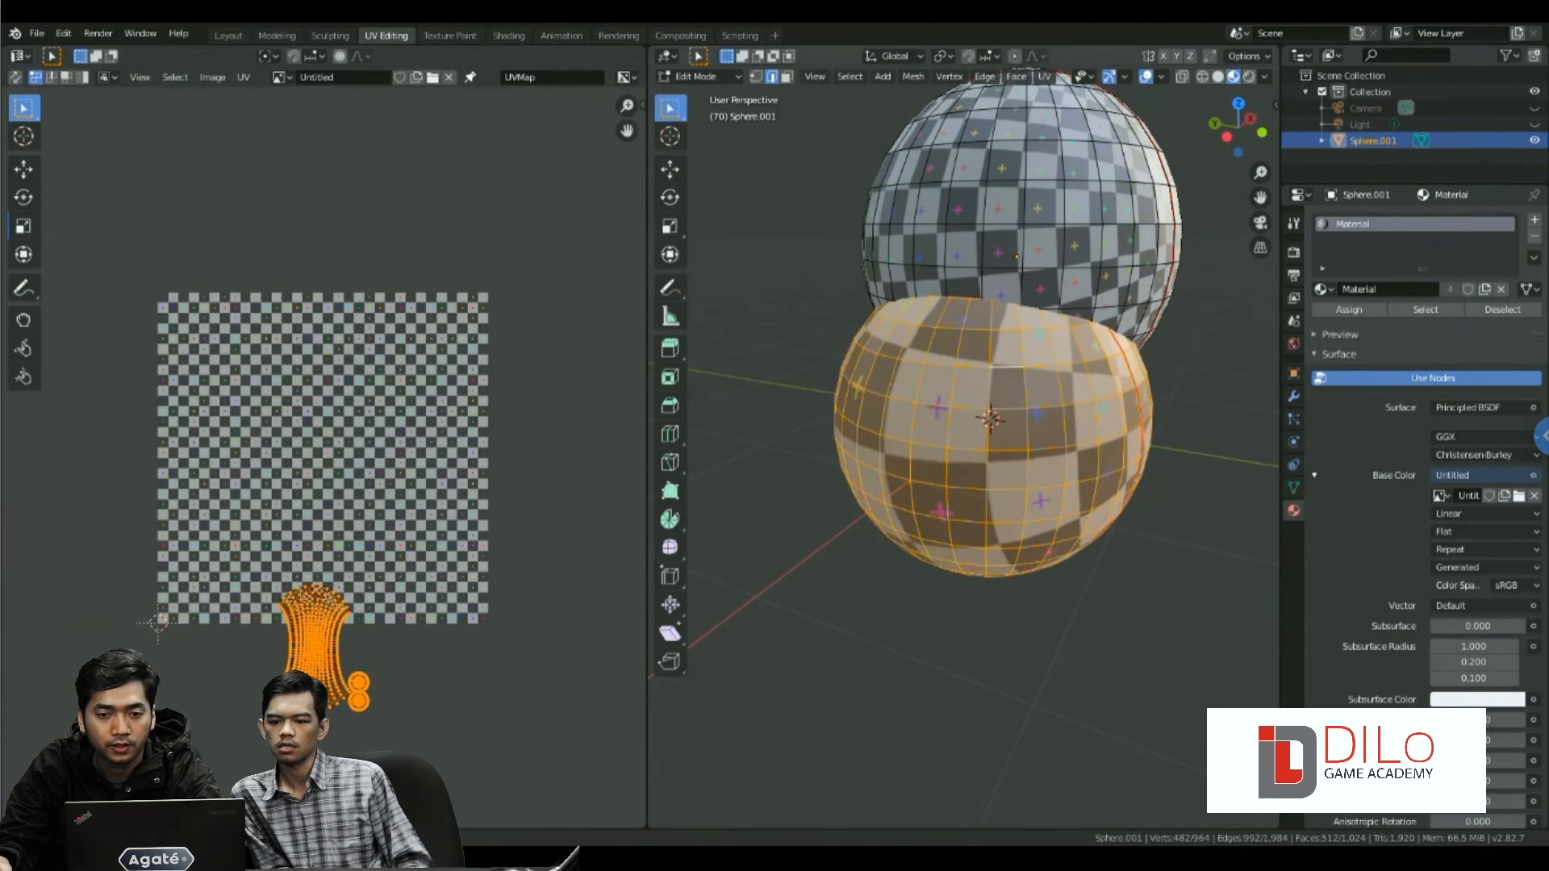
- Select the upper sphere's linked geometry, scale its UV islands to about half size and move them to the texture's upper middle
click(1003, 224)
key(ctrl+l)
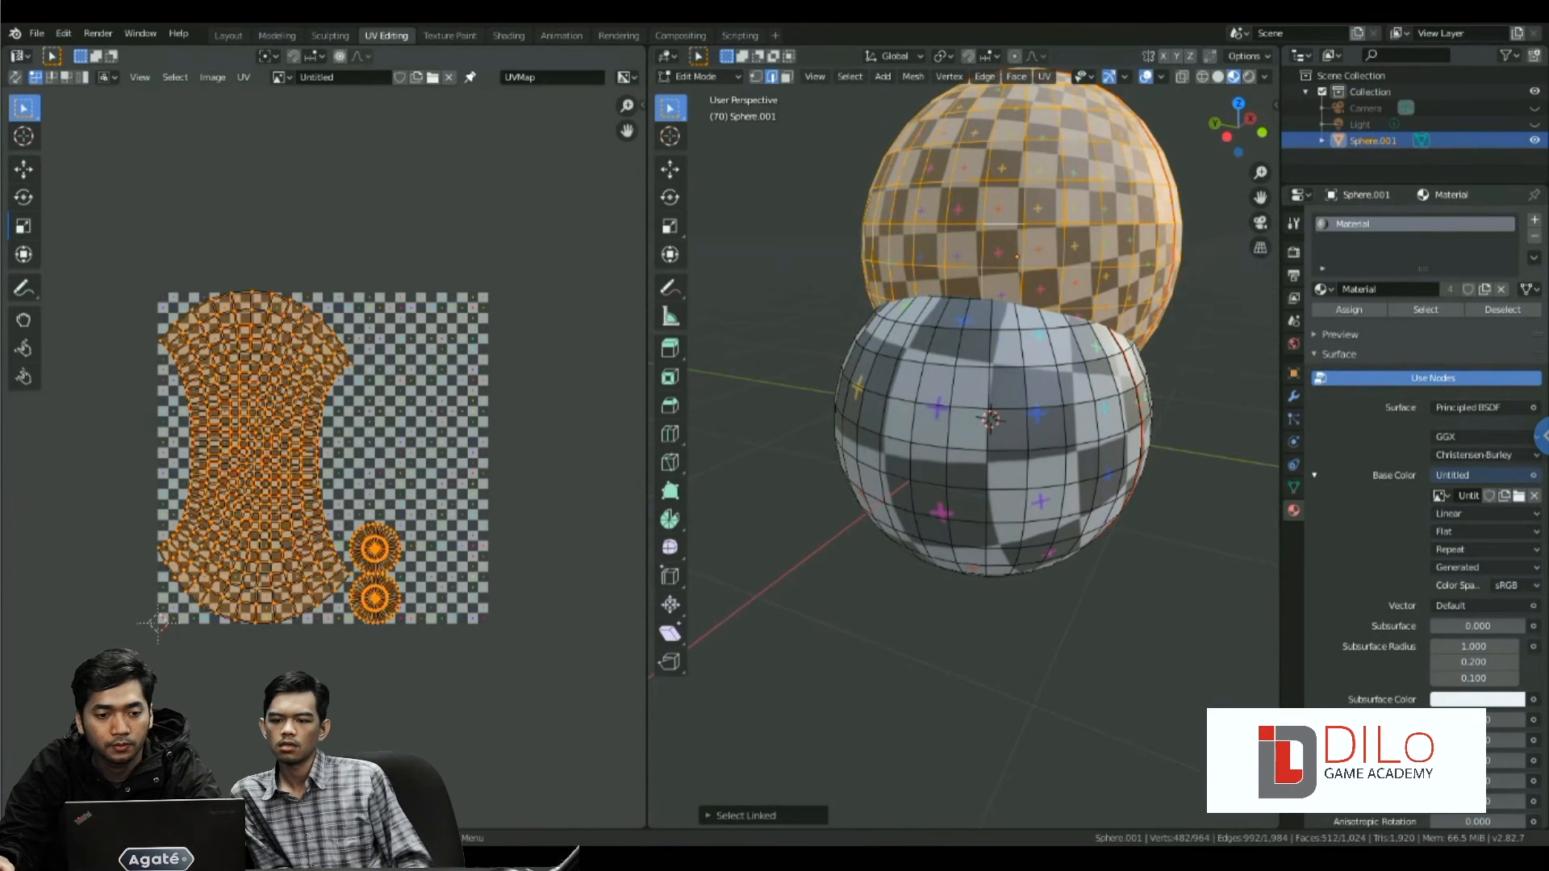
key(s)
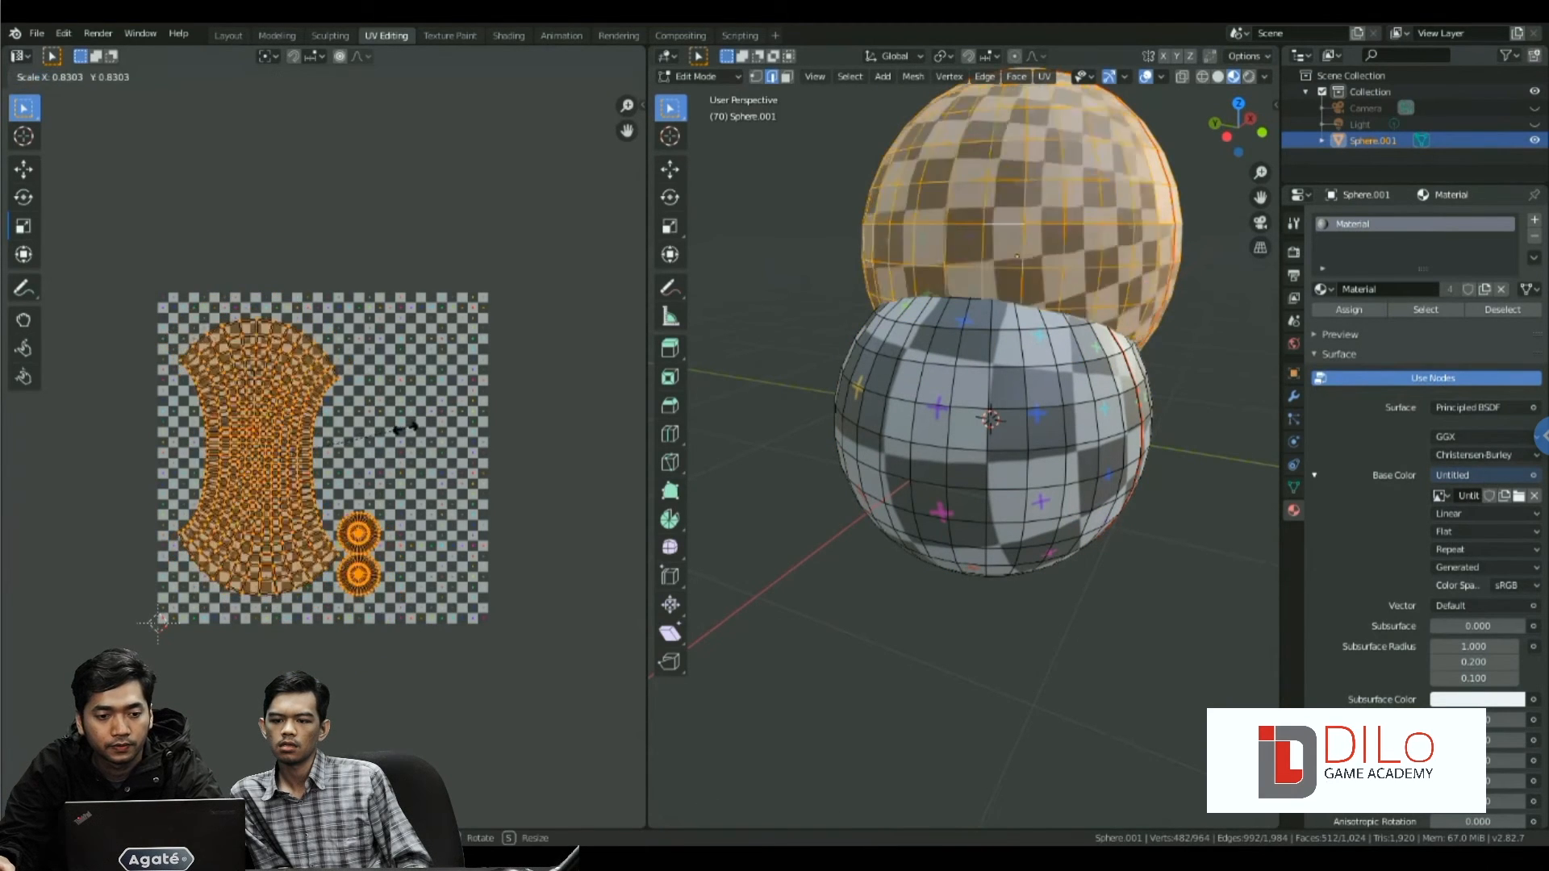
click(350, 450)
key(g)
click(410, 362)
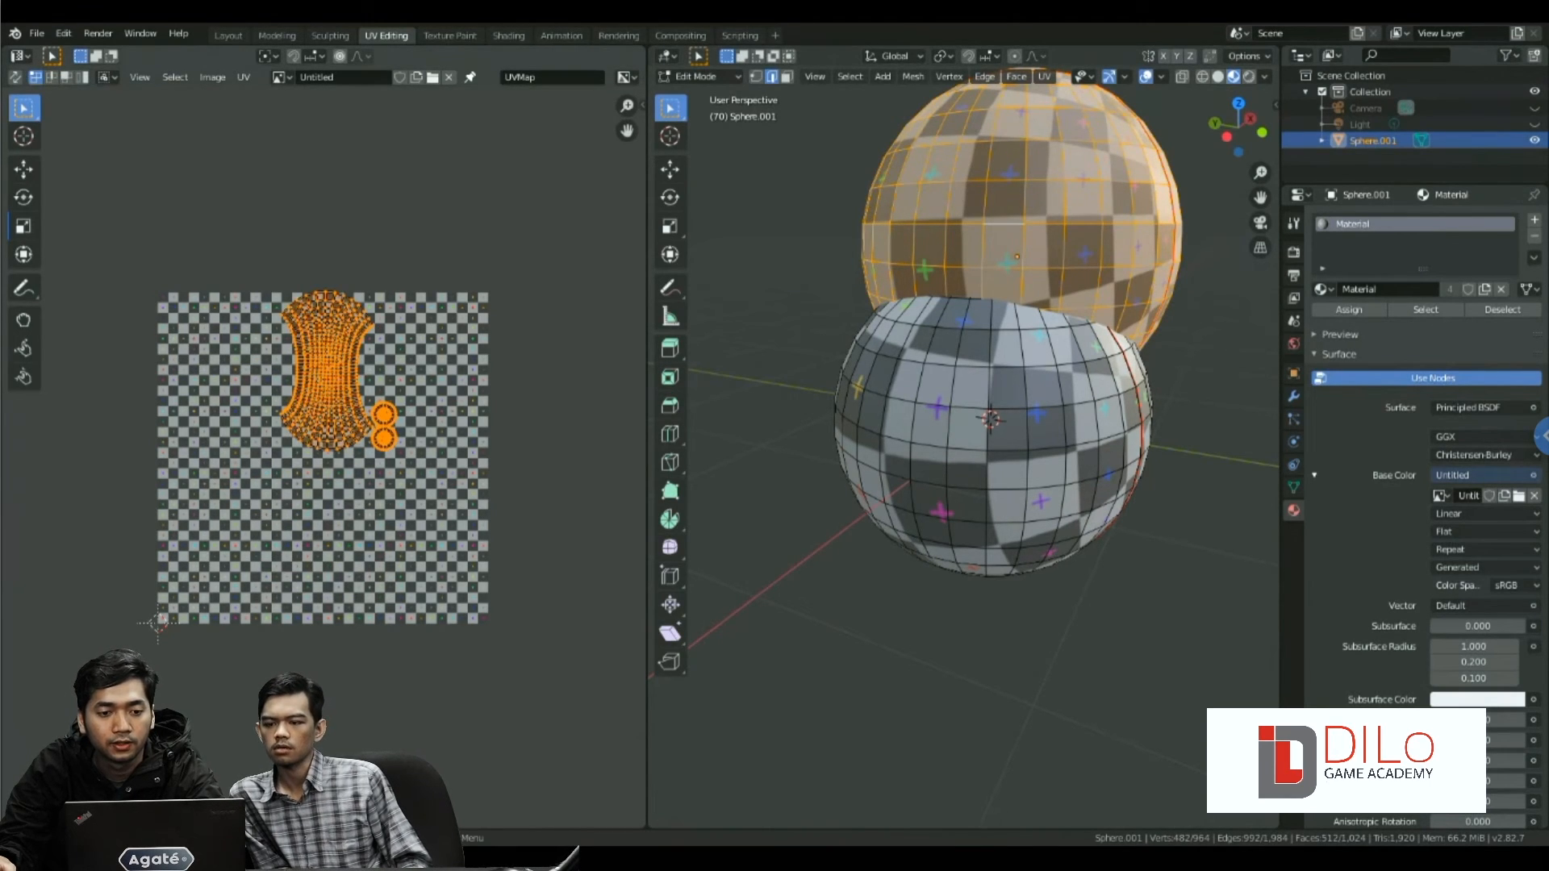
- Display the UVs of both spheres and move only the upper sphere's islands to the texture's upper-right area
key(a)
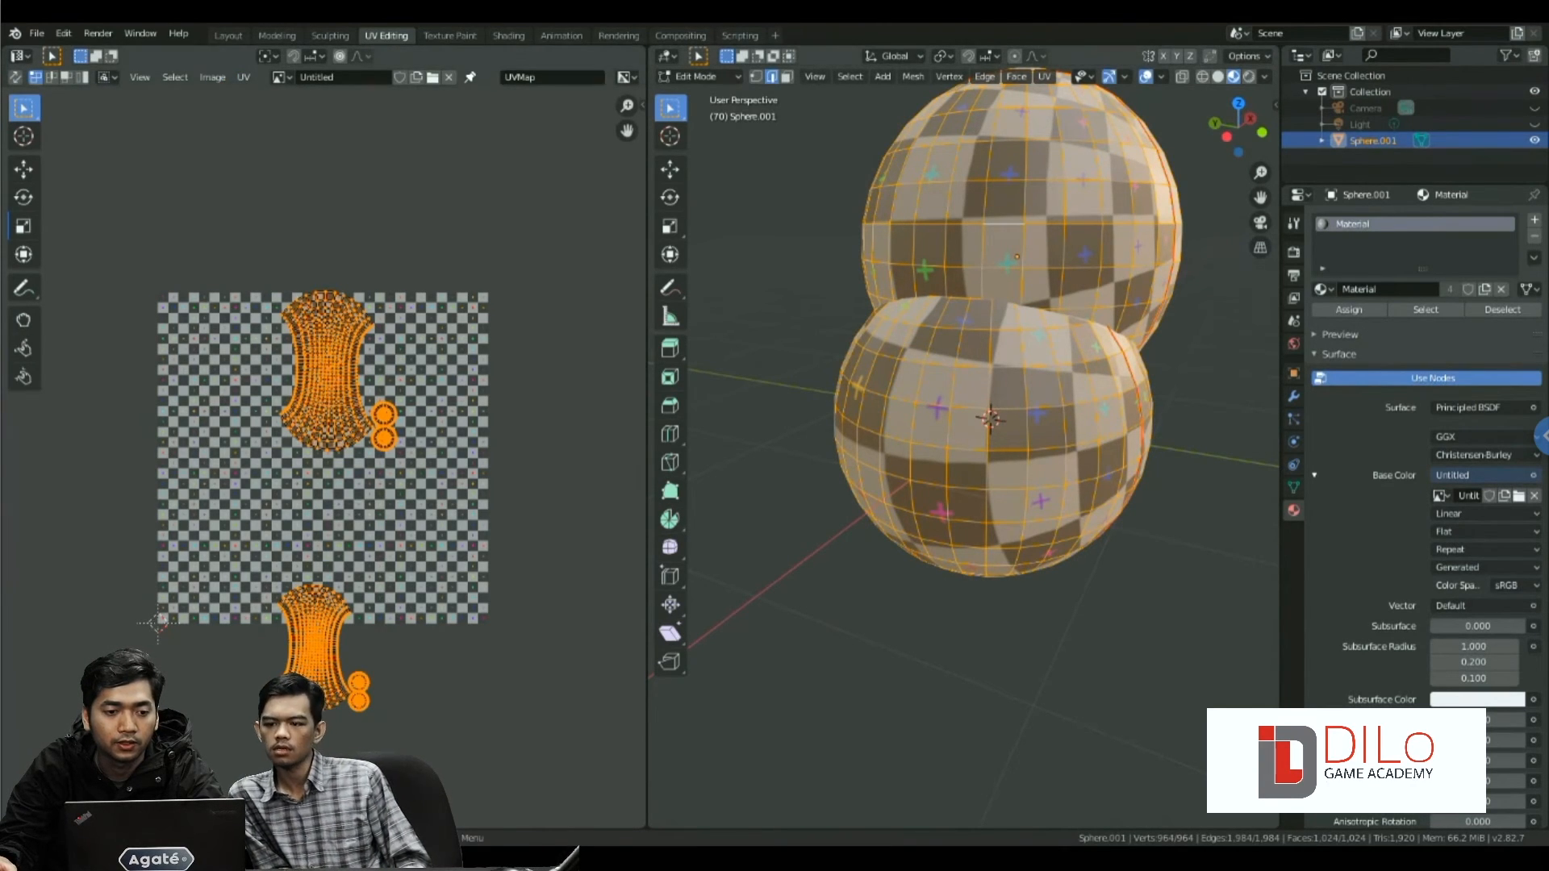
key(alt+a)
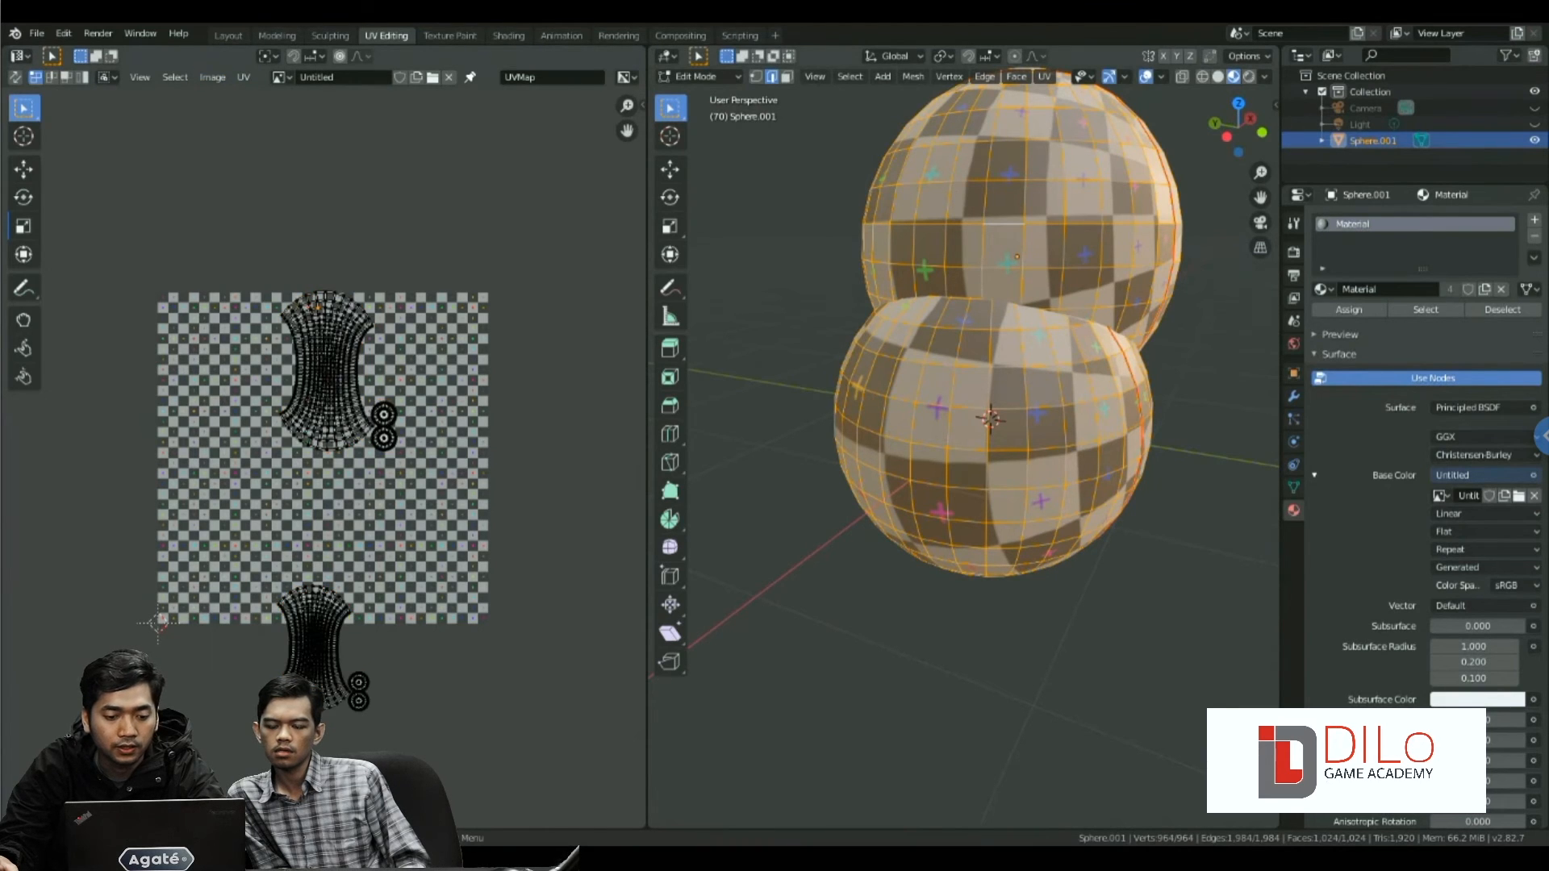
key(b)
drag(249, 266, 484, 481)
key(g)
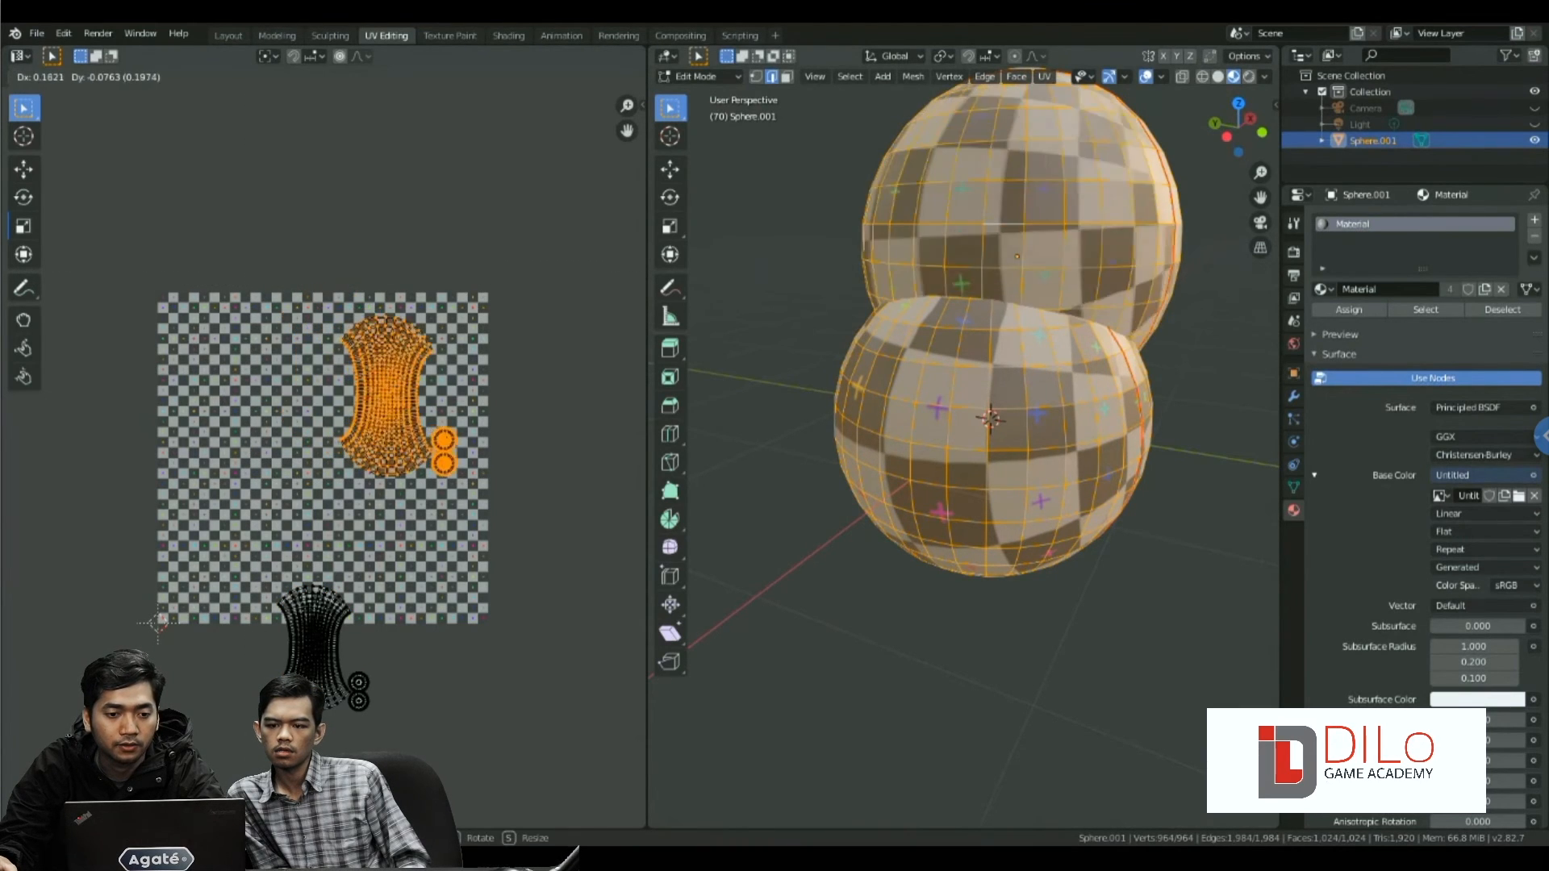
click(557, 489)
- Select only the lower sphere's UV islands and move them inside the texture's lower-left area
click(349, 576)
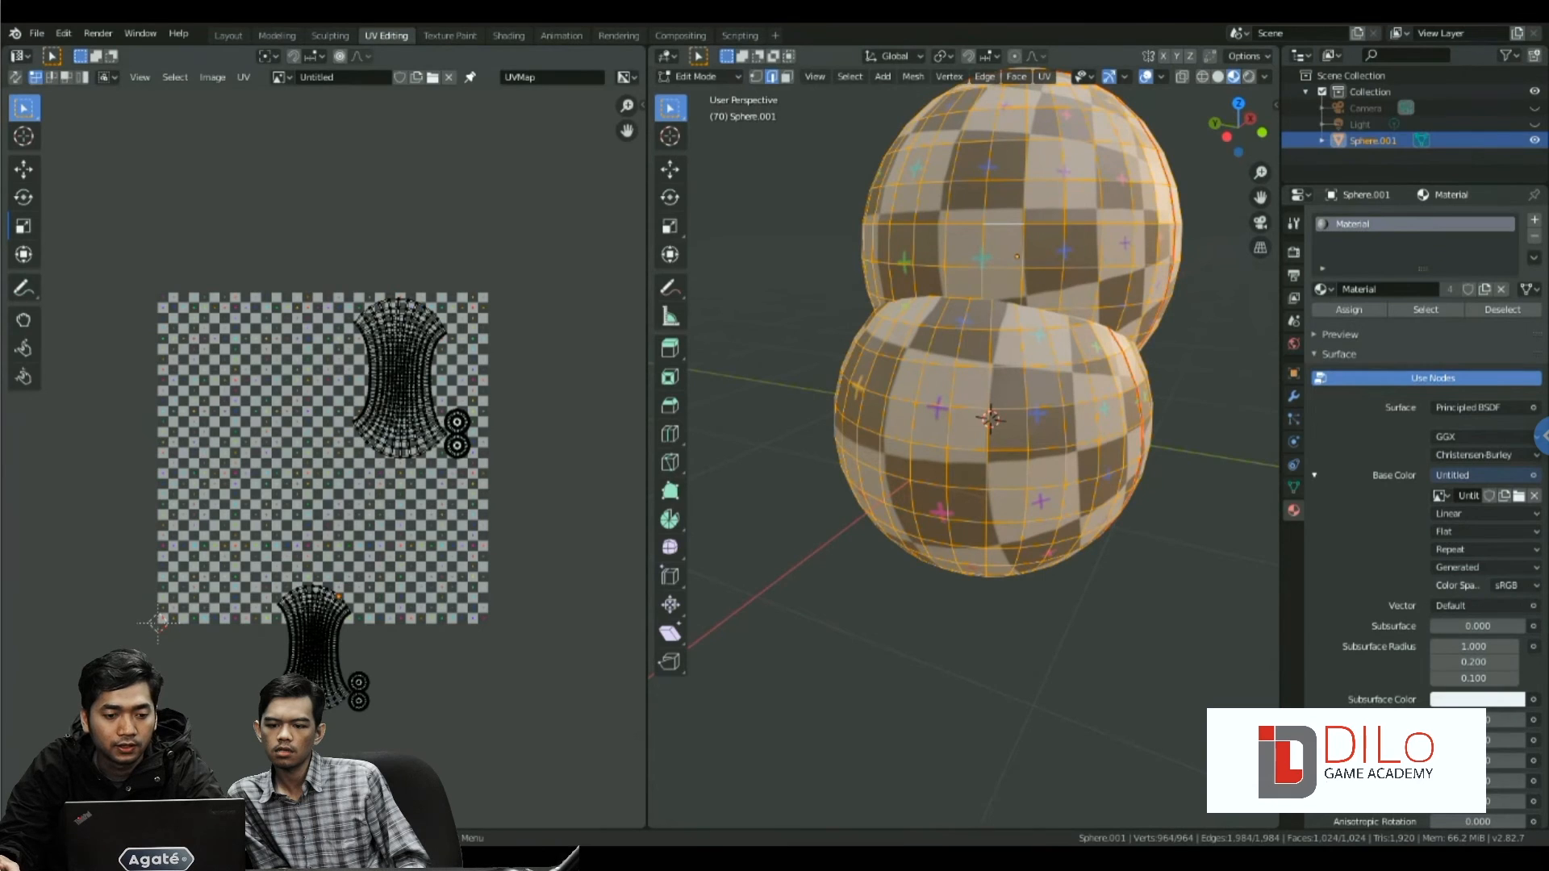
key(b)
drag(255, 556, 375, 724)
key(g)
click(308, 596)
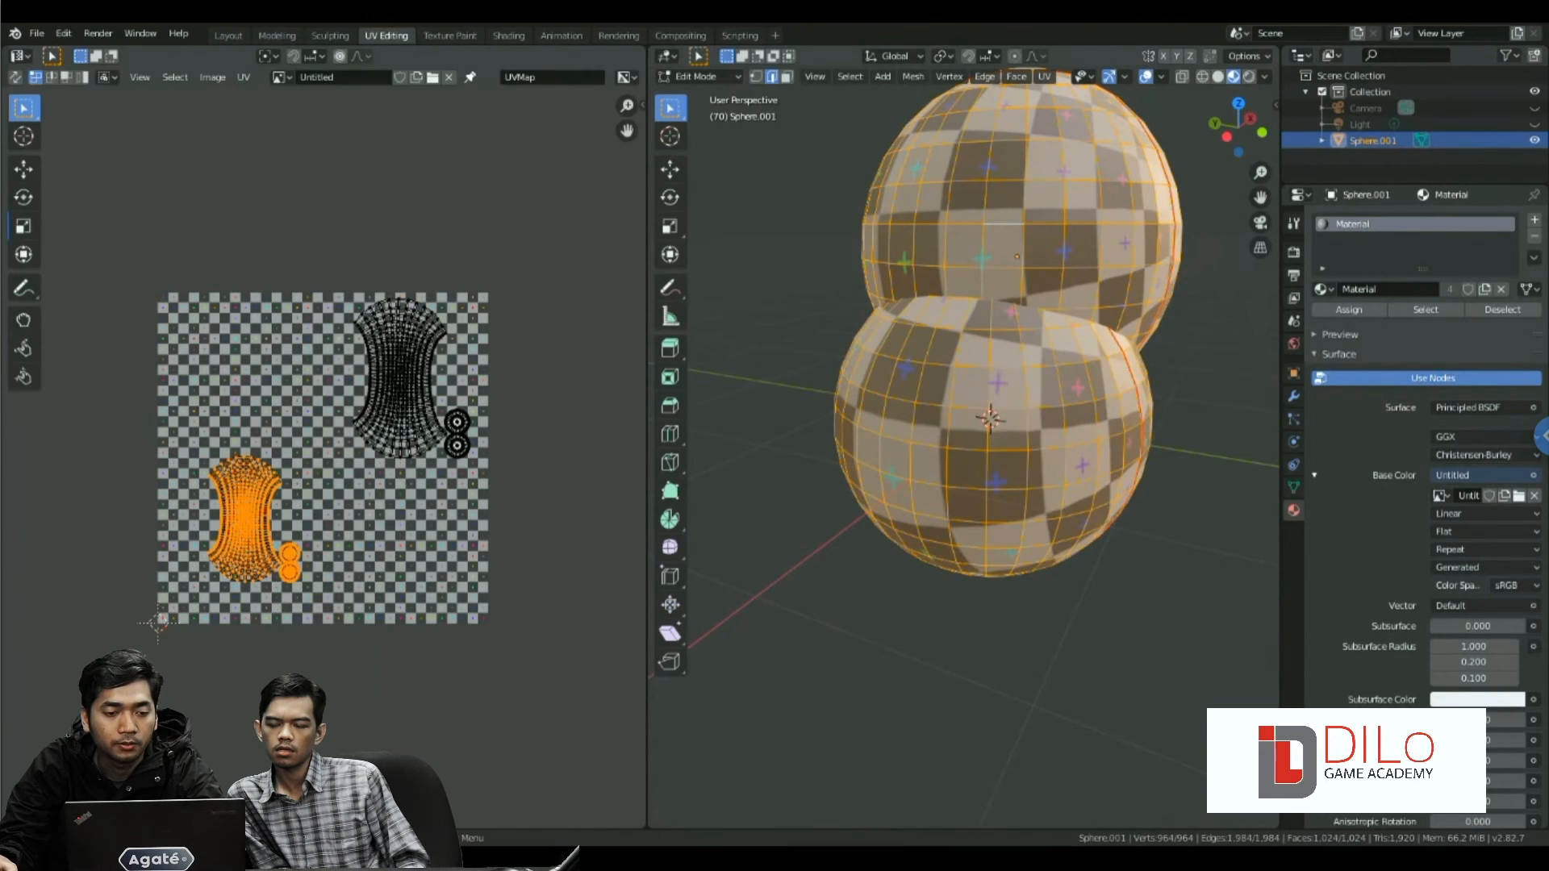
- Apply Average Islands Scale to the lower sphere's selected UV islands and pack them to fill the texture
click(243, 76)
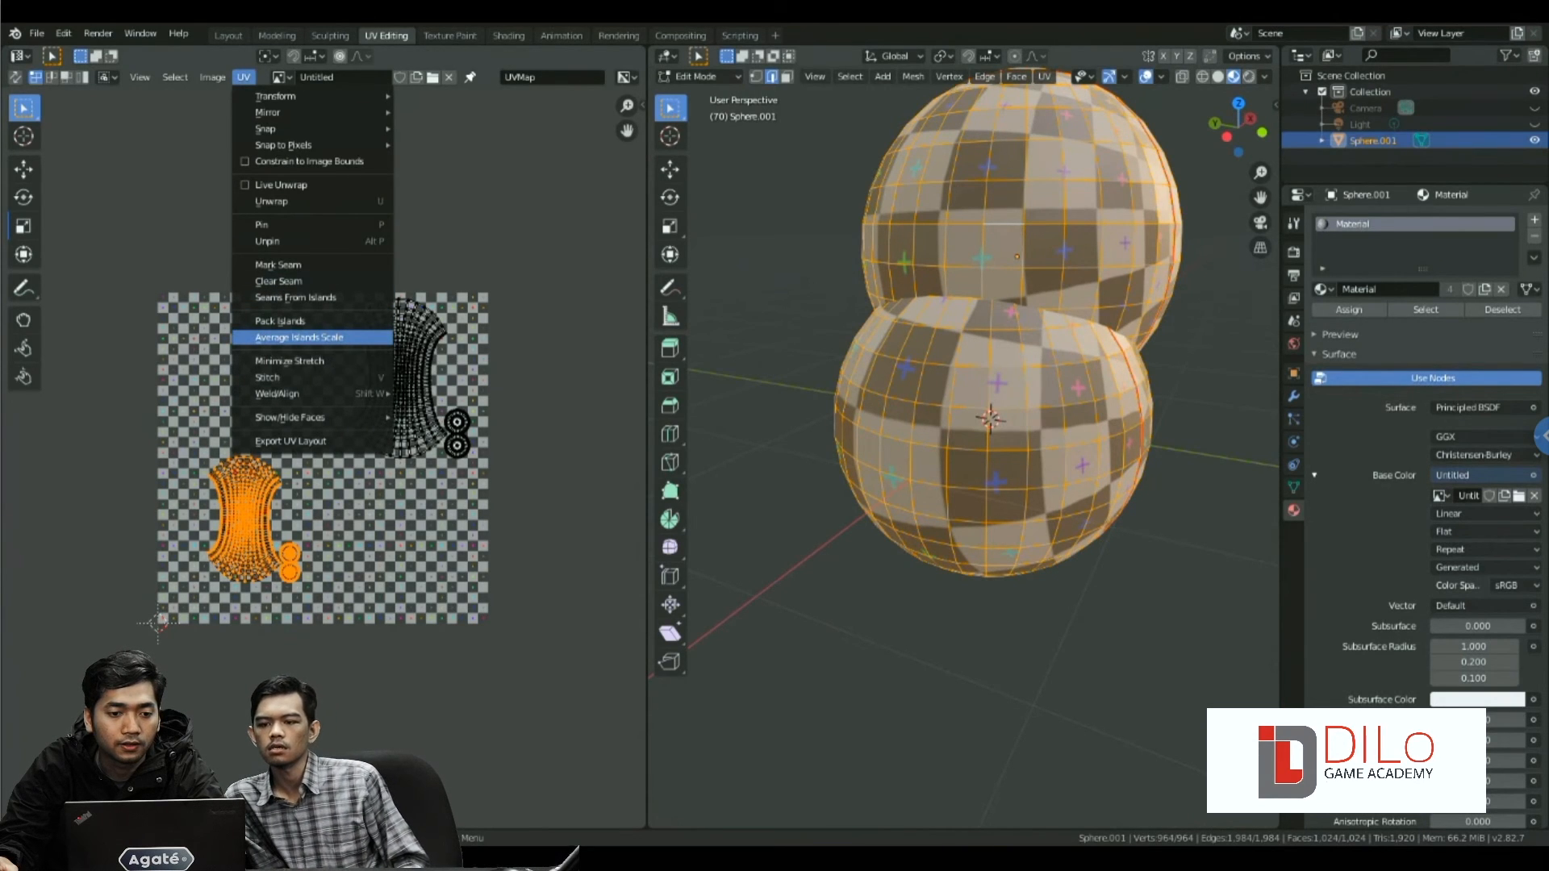
click(291, 337)
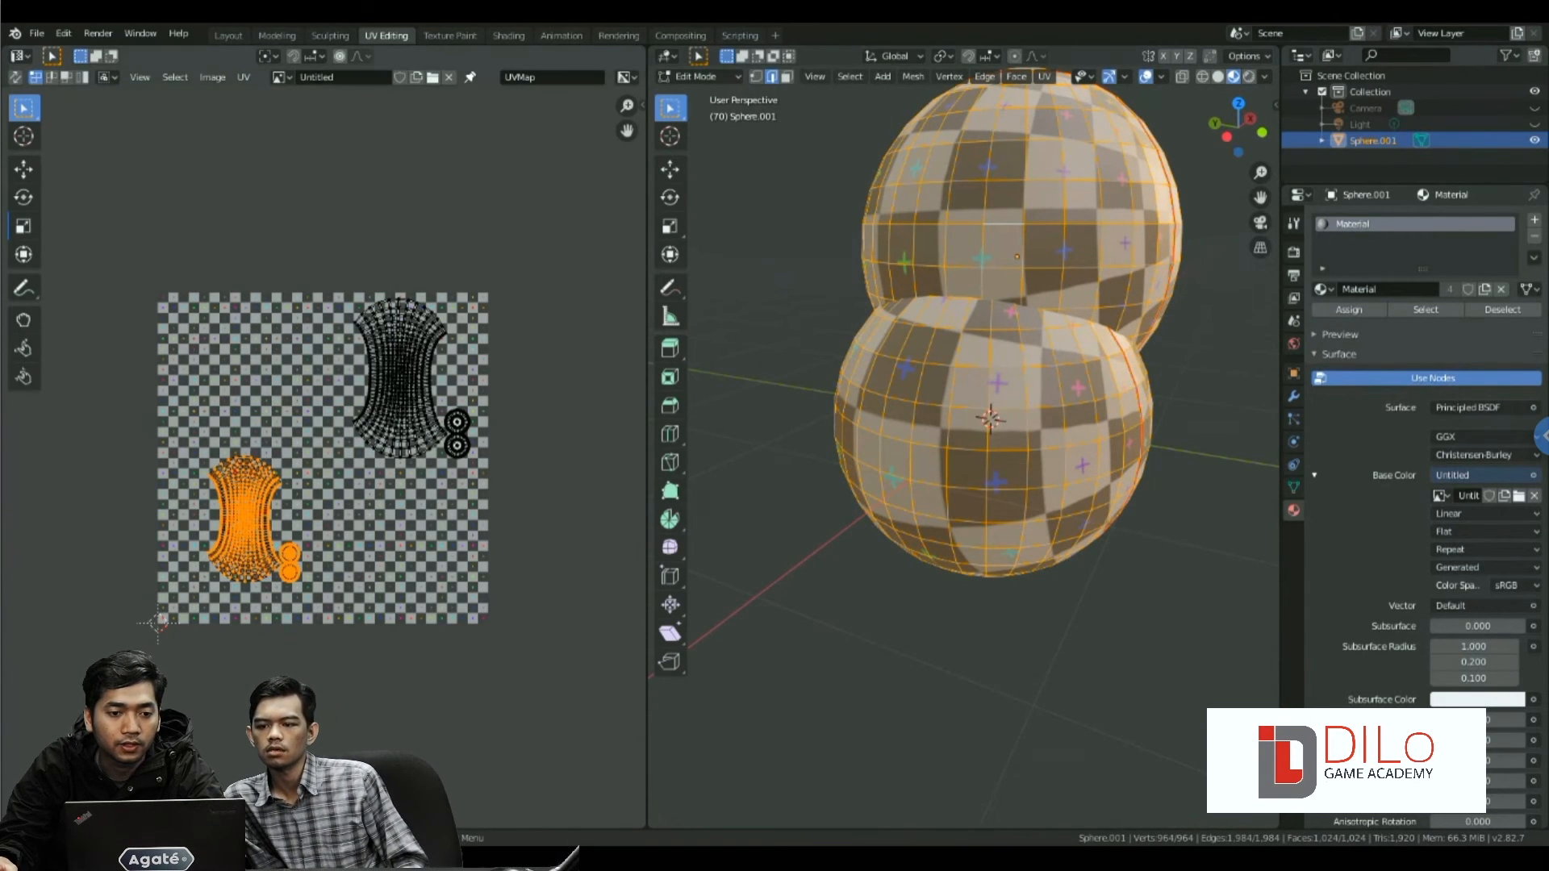
scroll(323, 460, up, 2)
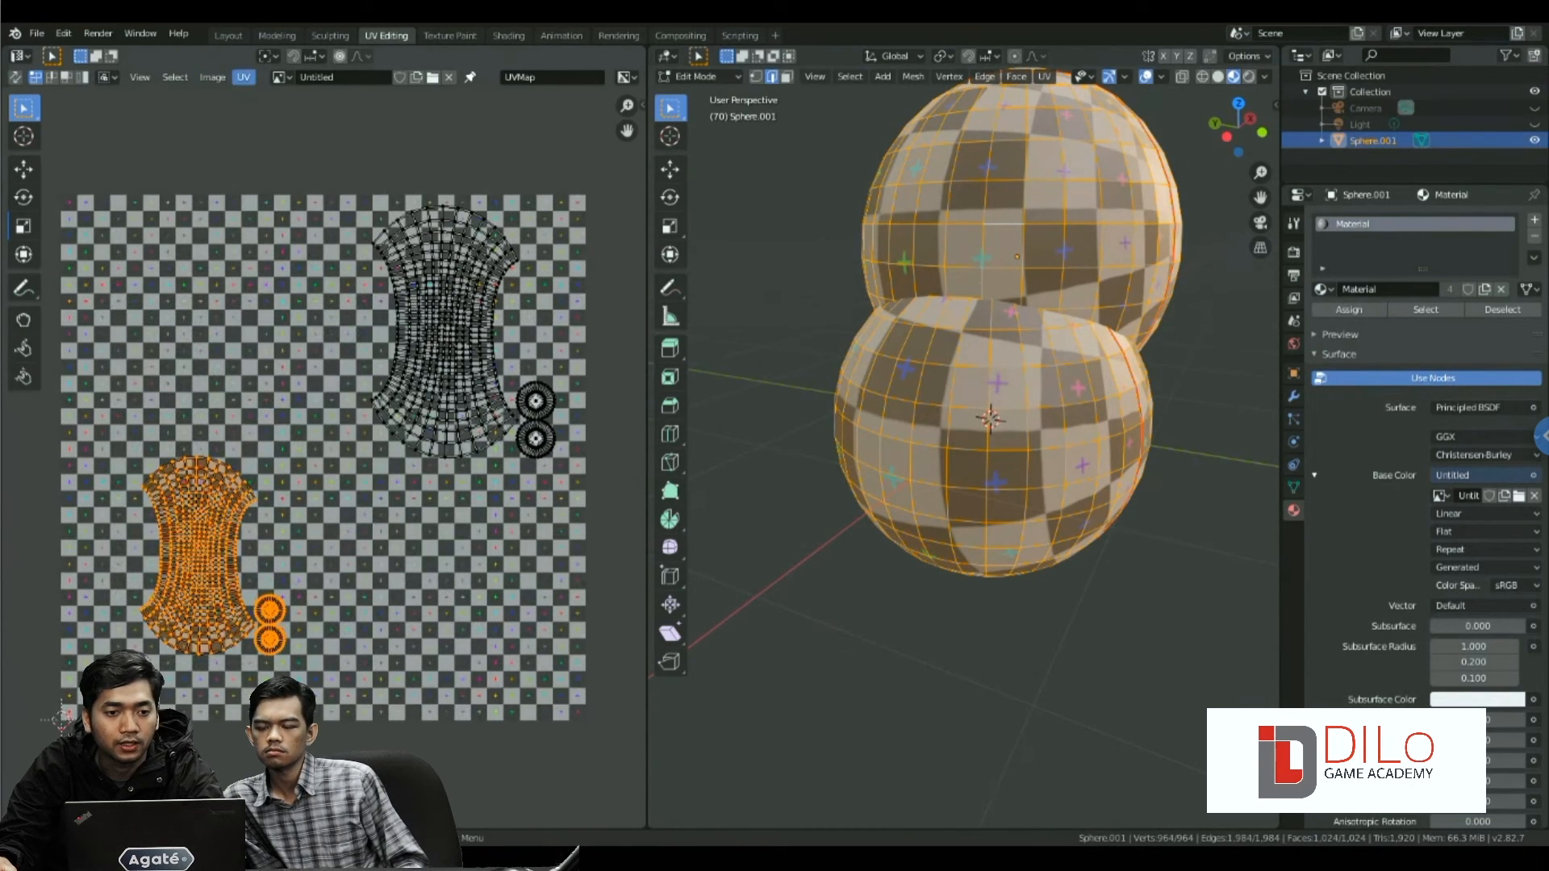
click(243, 76)
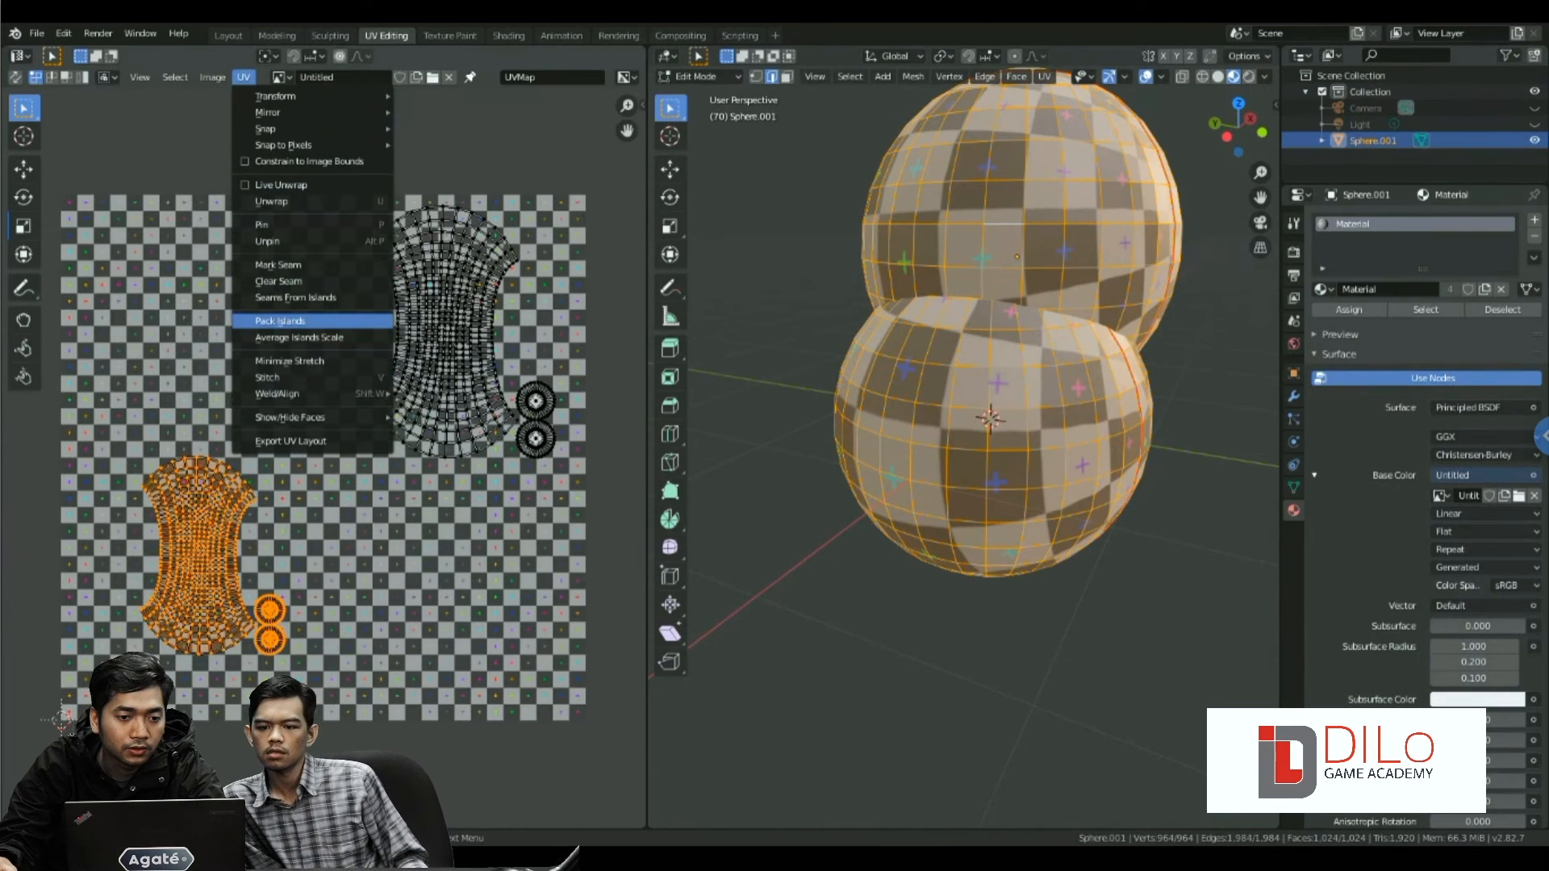
click(278, 321)
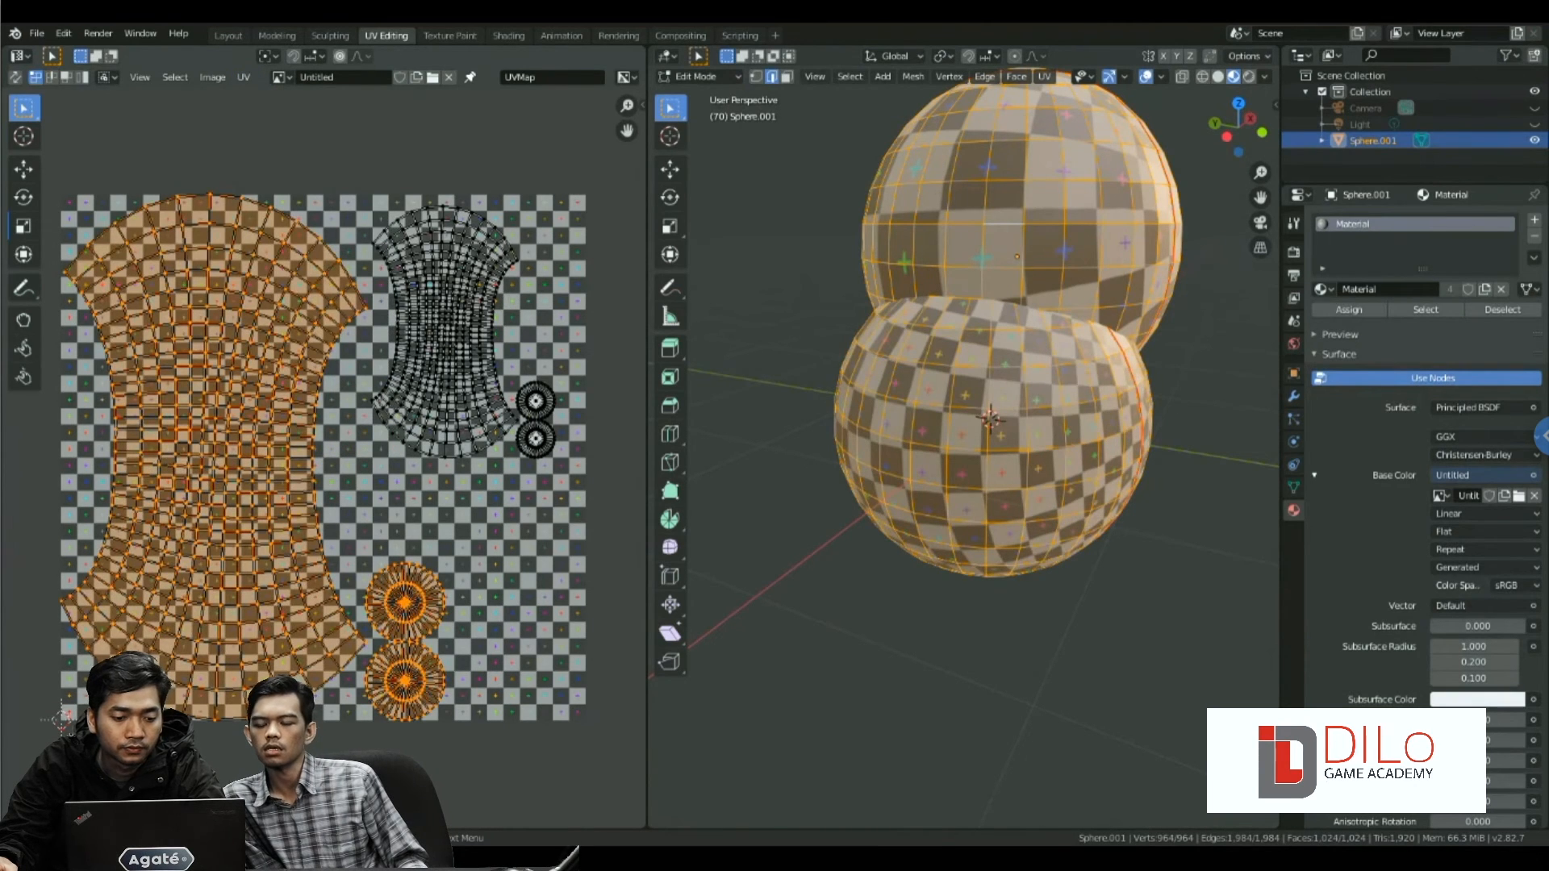
- Undo the lower sphere's packing, then apply Average Islands Scale to the UV islands of both spheres
key(ctrl+z)
key(a)
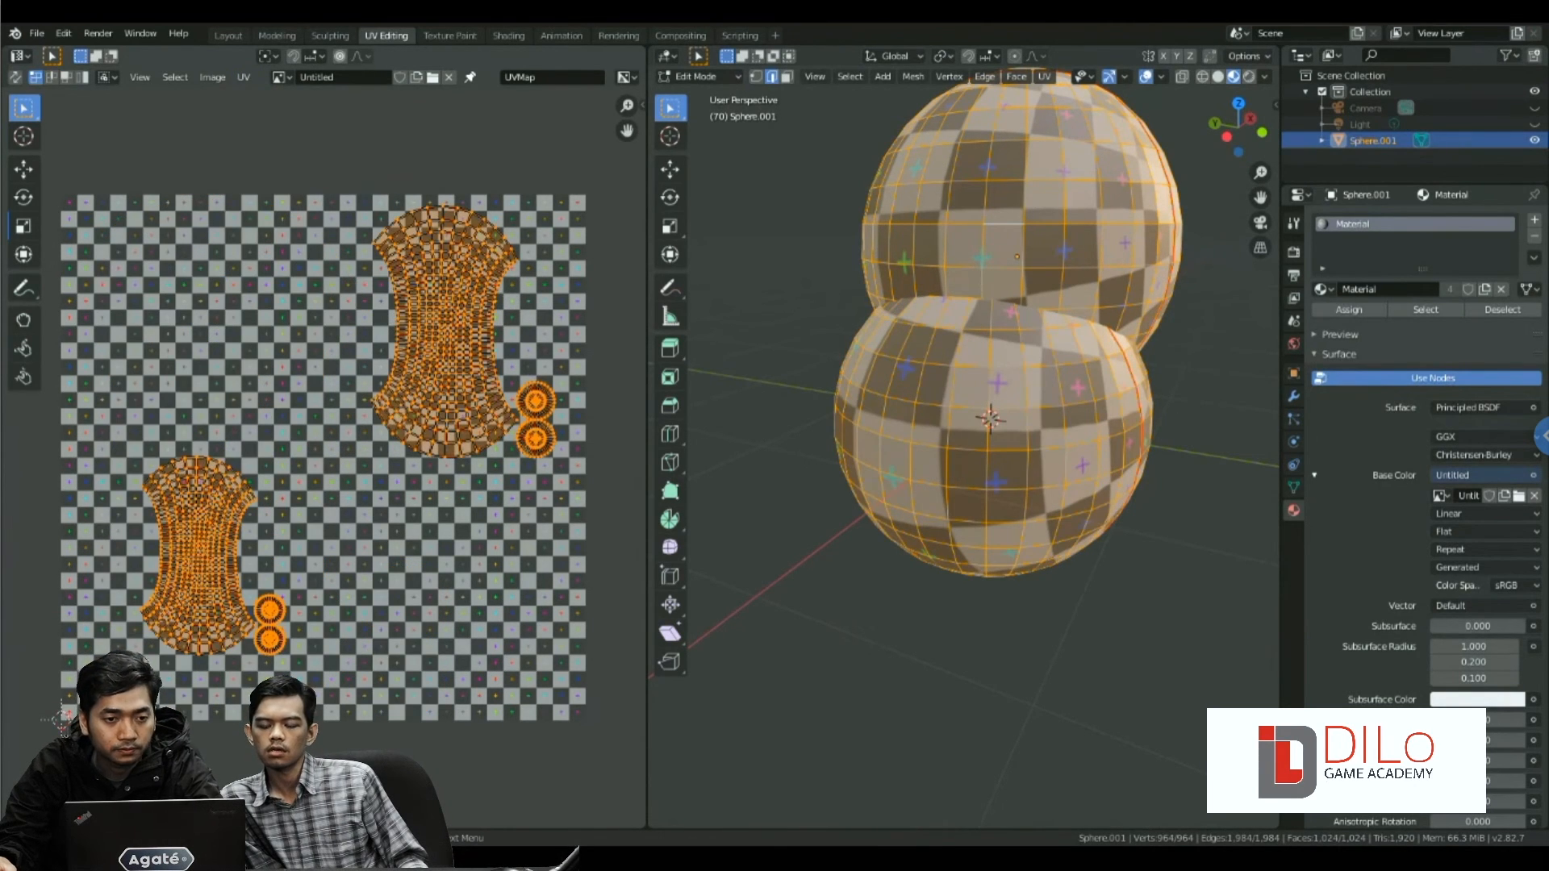
key(alt+a)
click(243, 77)
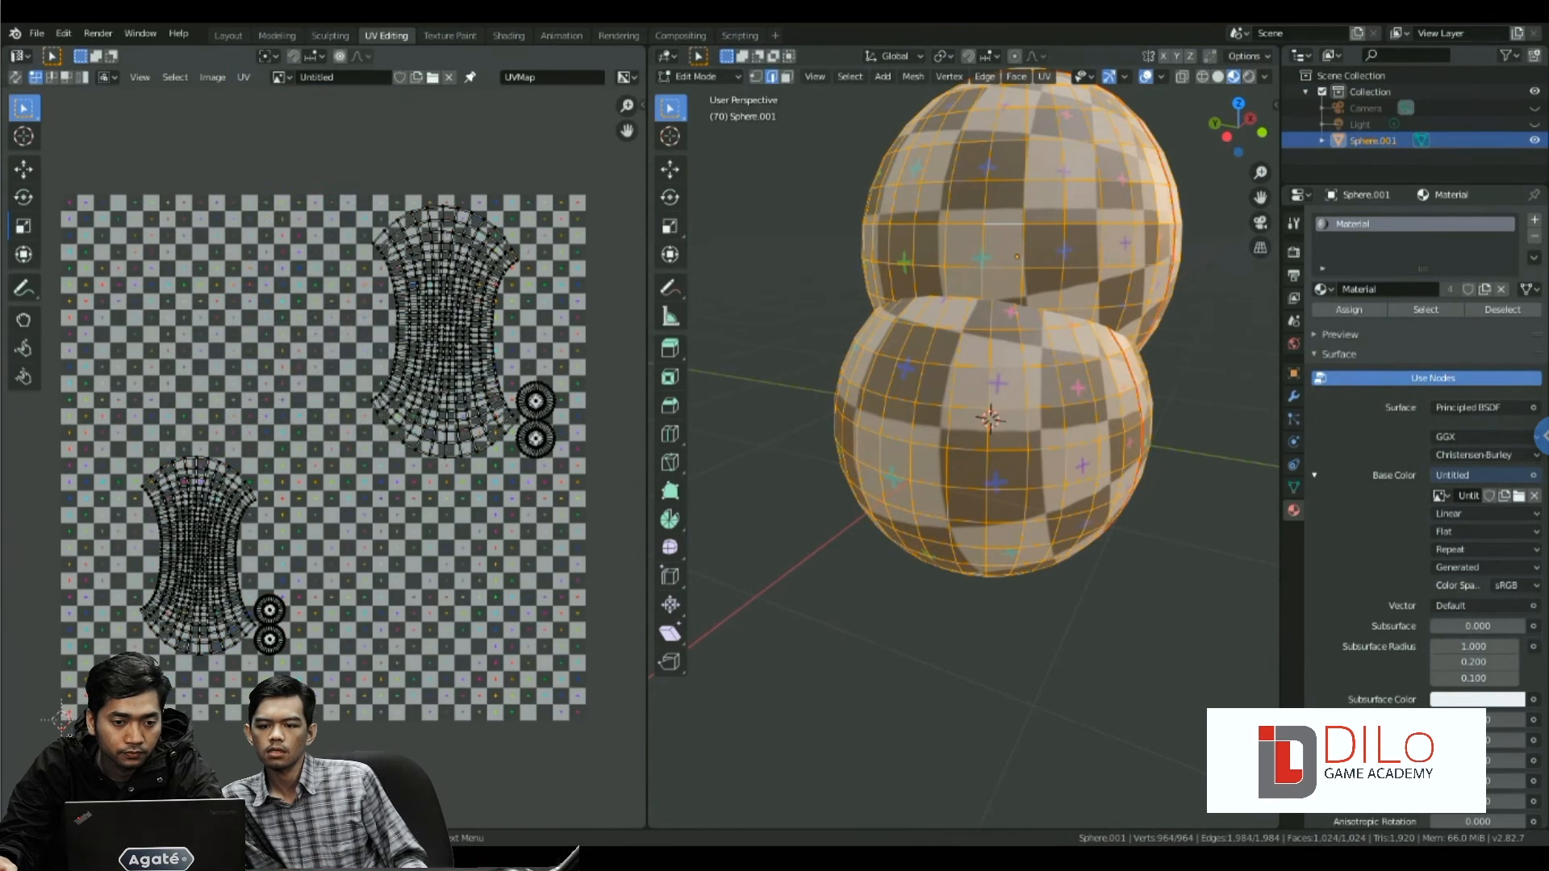
key(a)
click(243, 78)
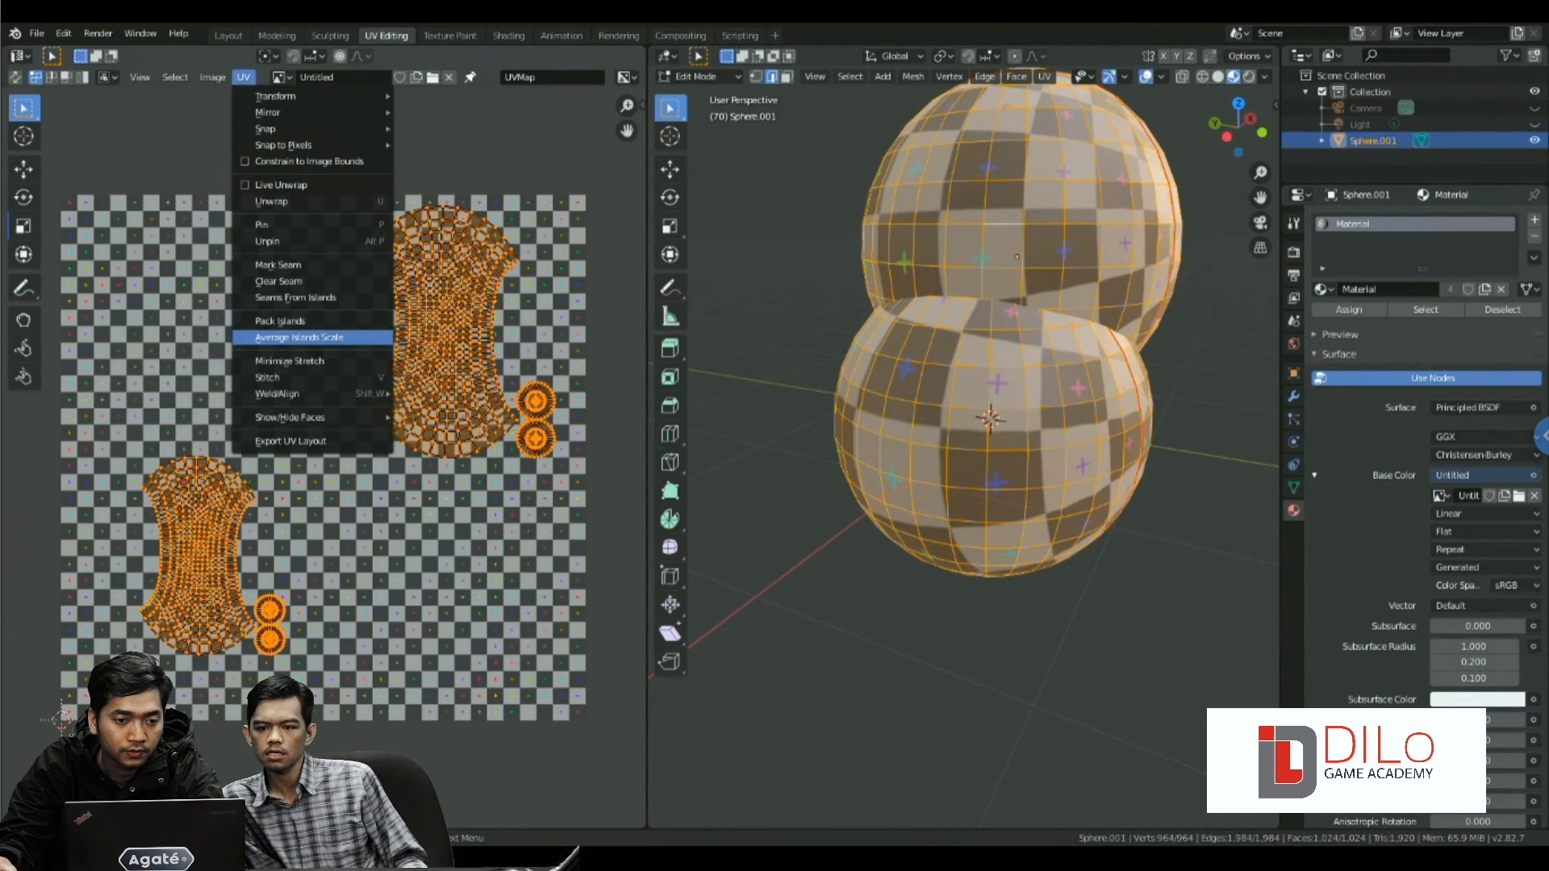
click(299, 338)
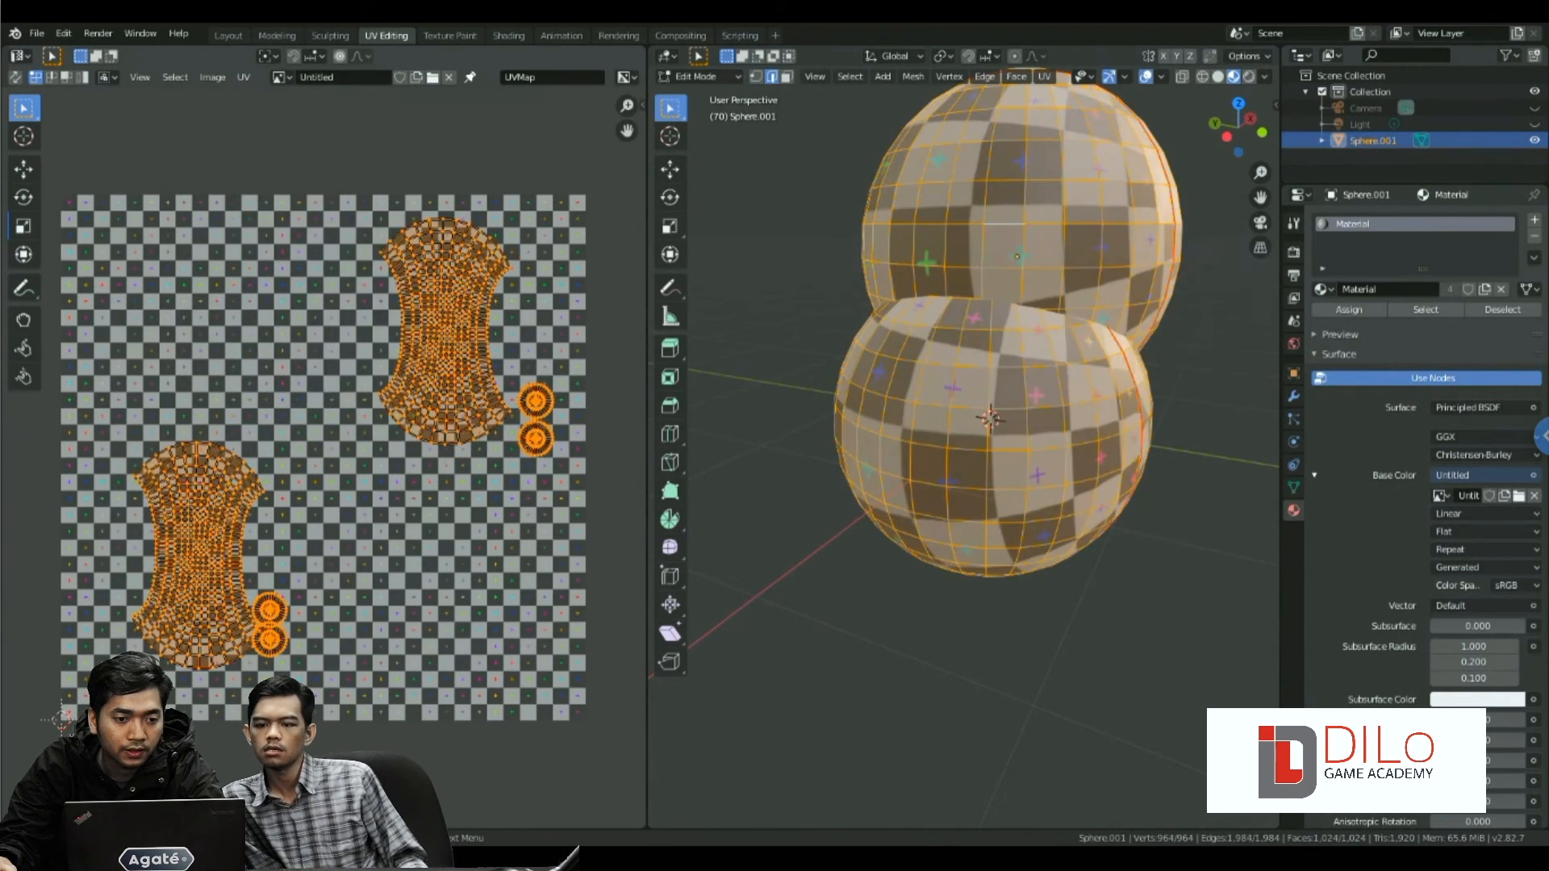
- Pack both spheres' UV islands into the texture and check the checker pattern briefly in Object Mode
click(243, 77)
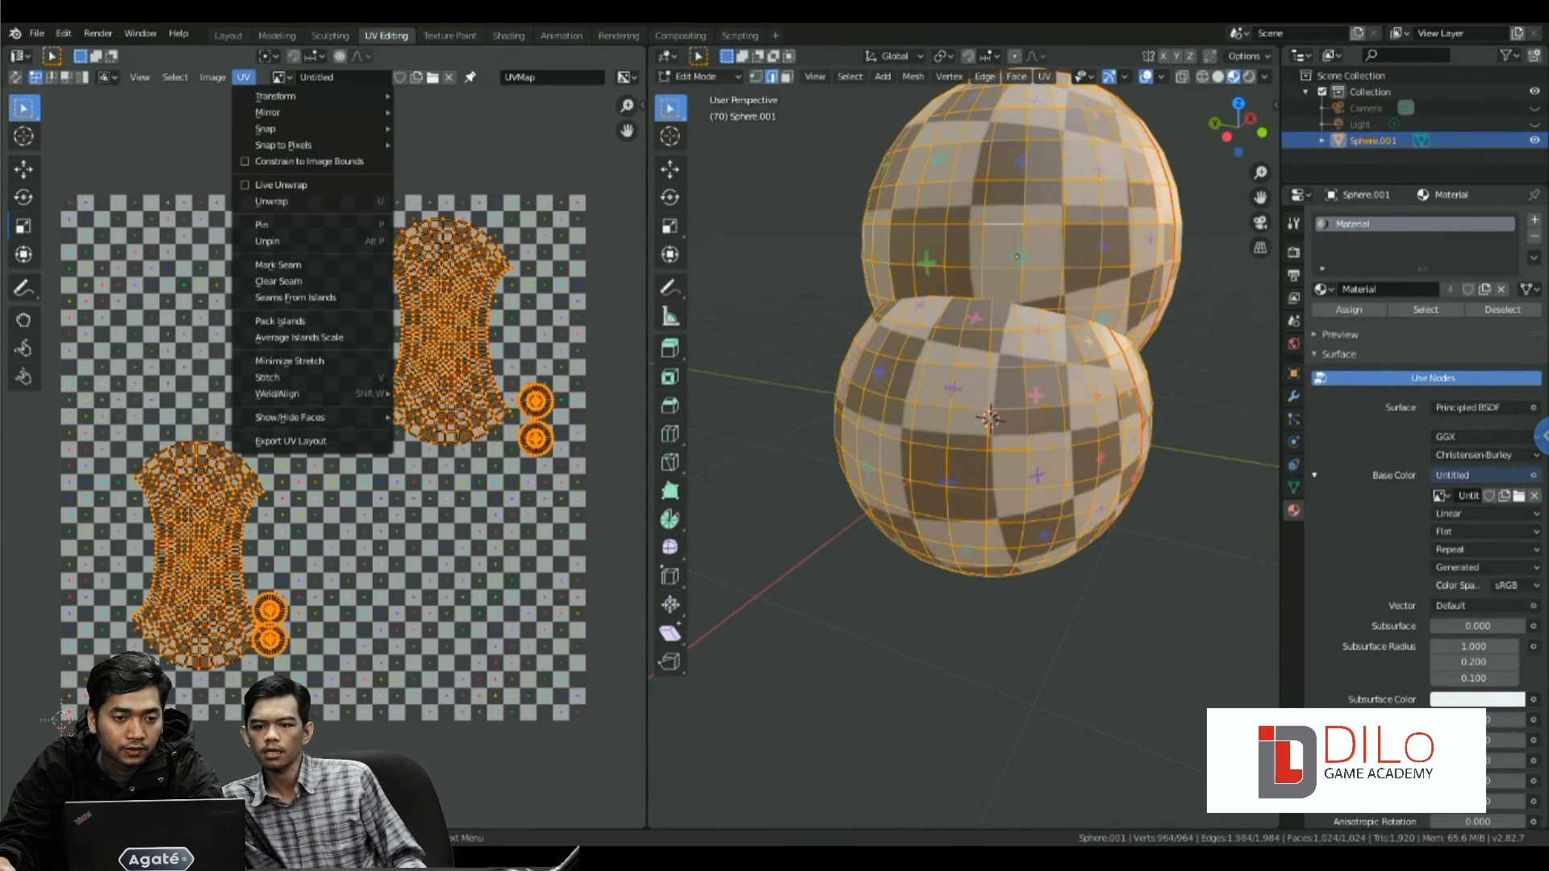
click(280, 321)
scroll(322, 458, down, 2)
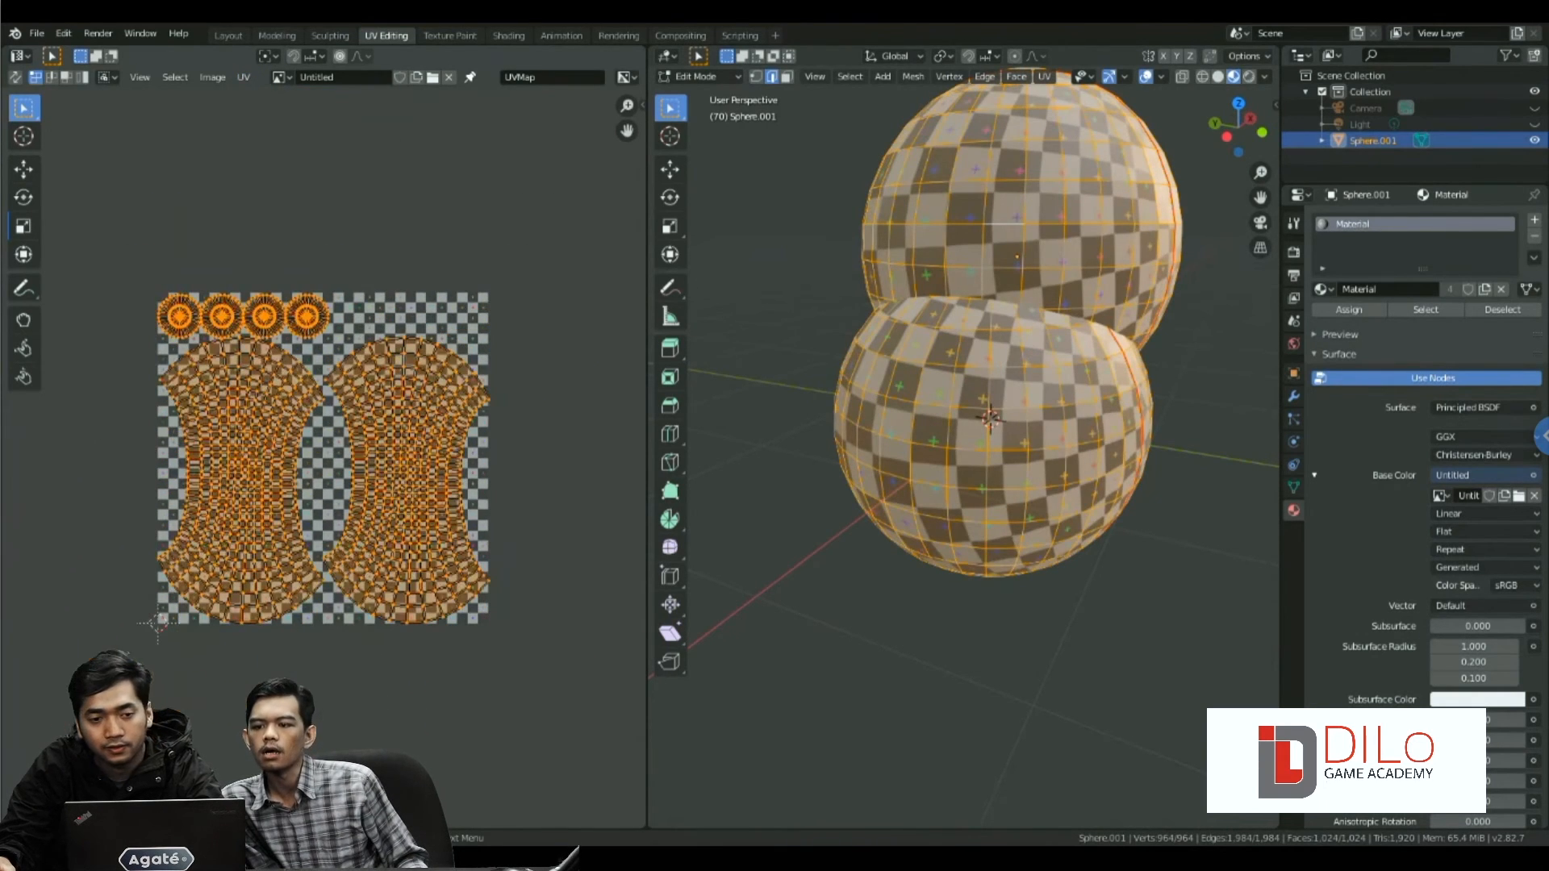
scroll(1000, 404, down, 2)
middle_drag(1000, 404, 952, 452)
scroll(952, 452, up, 1)
key(Tab)
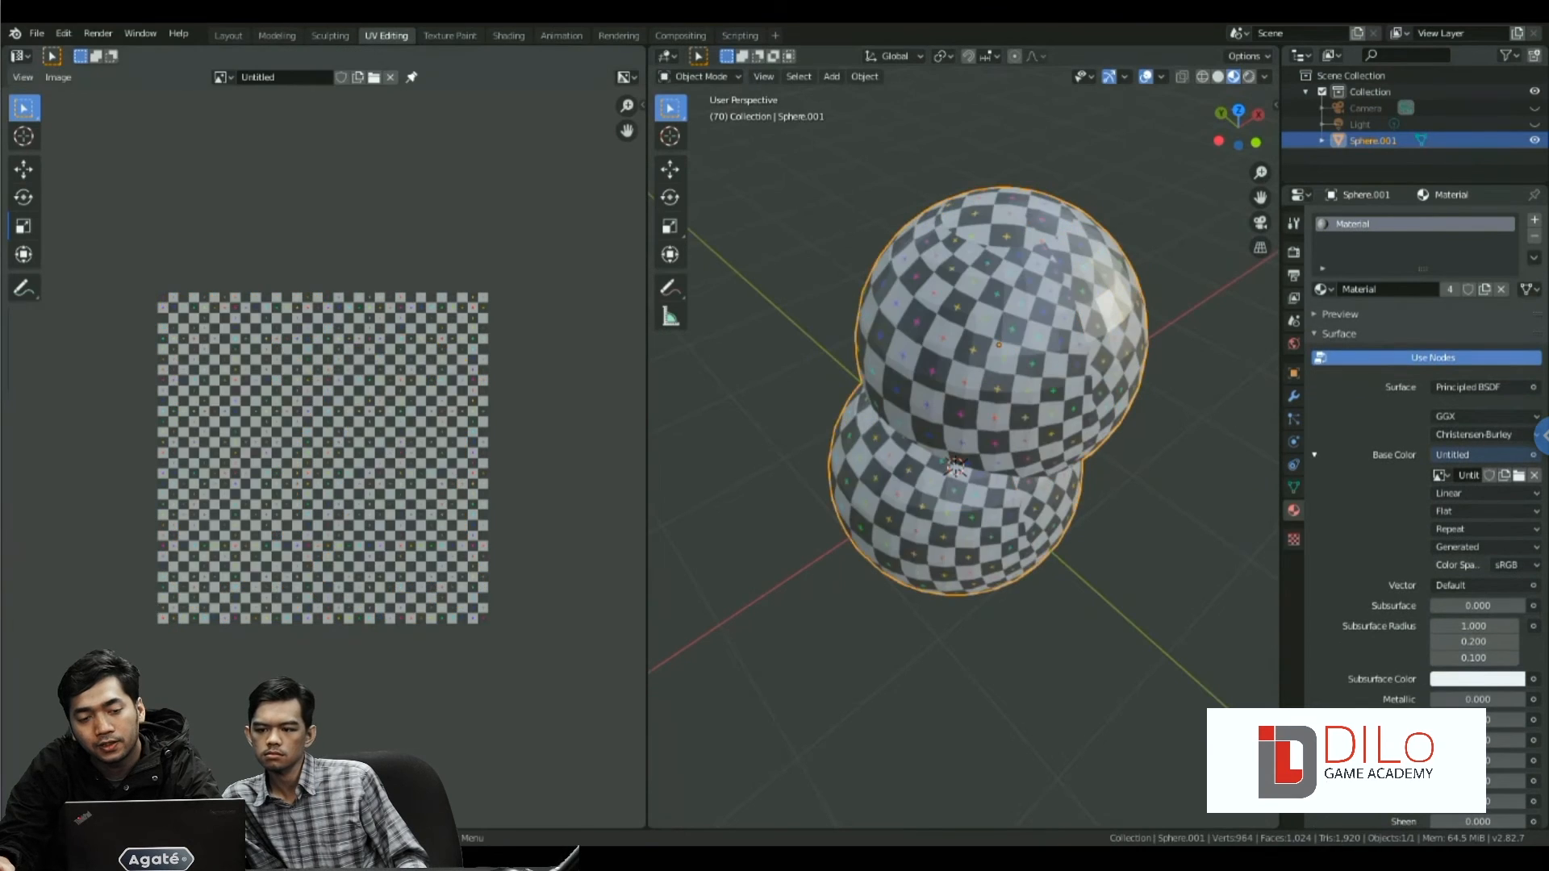
key(Tab)
- Select only the large UV island in the texture's right half and try moving and slightly enlarging it
key(alt+a)
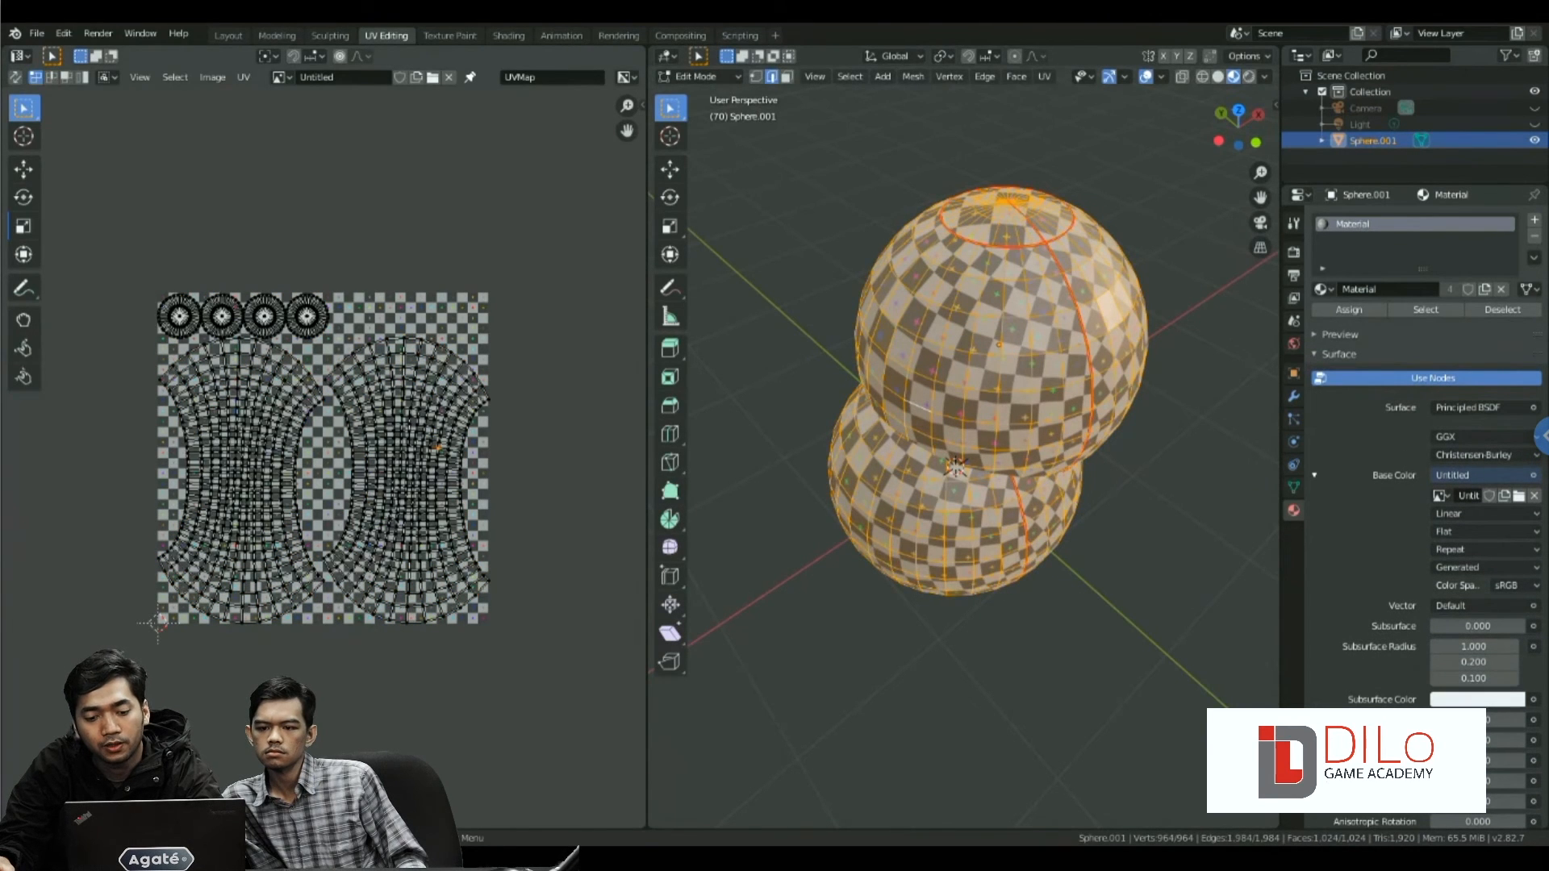
key(l)
key(g)
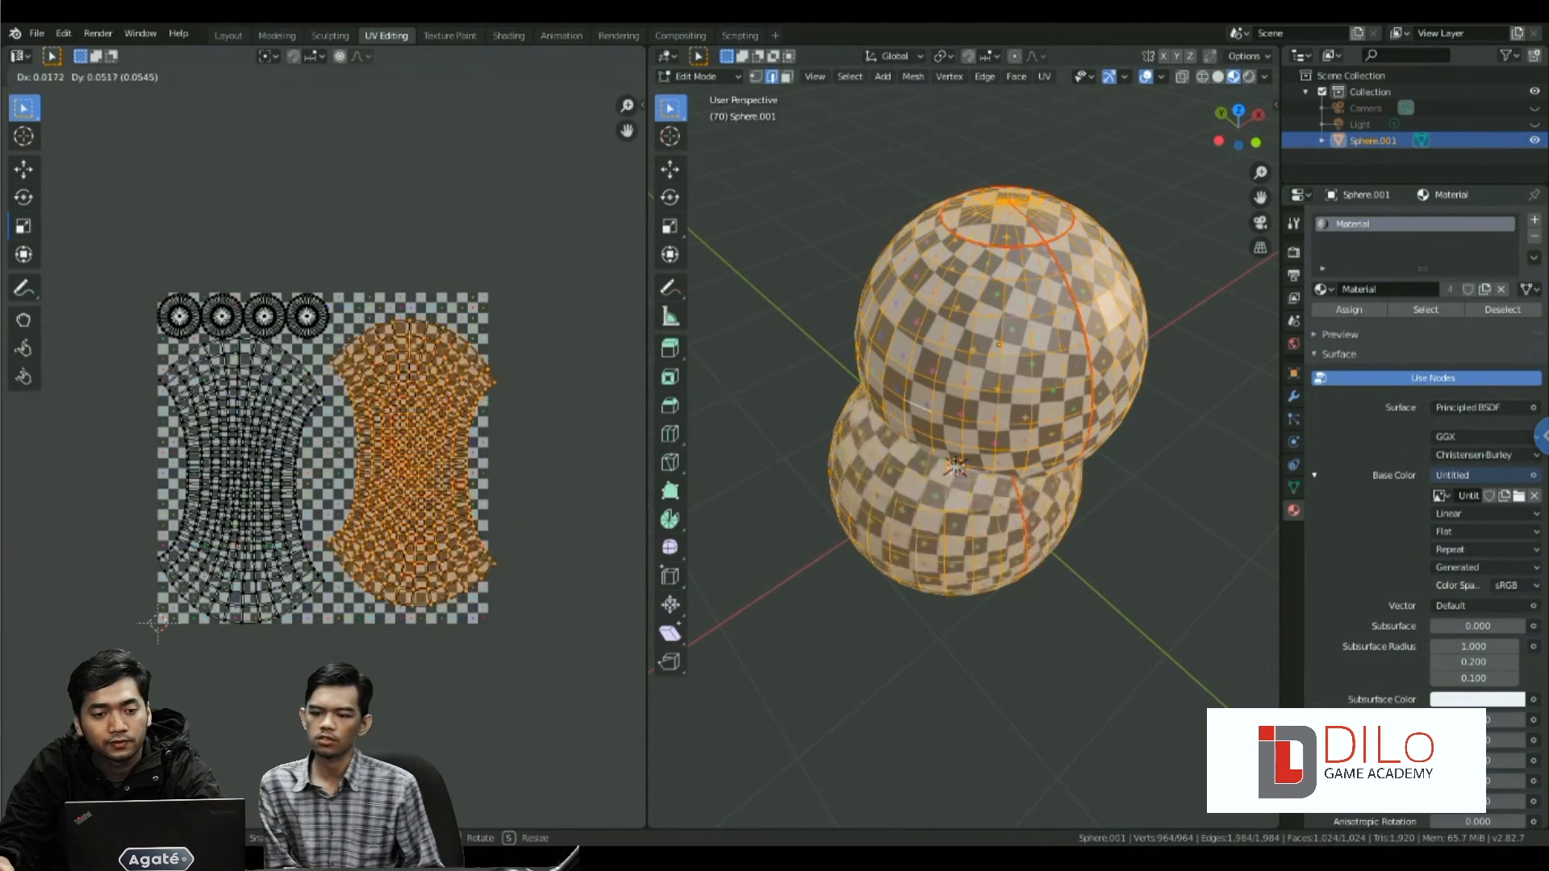
key(Escape)
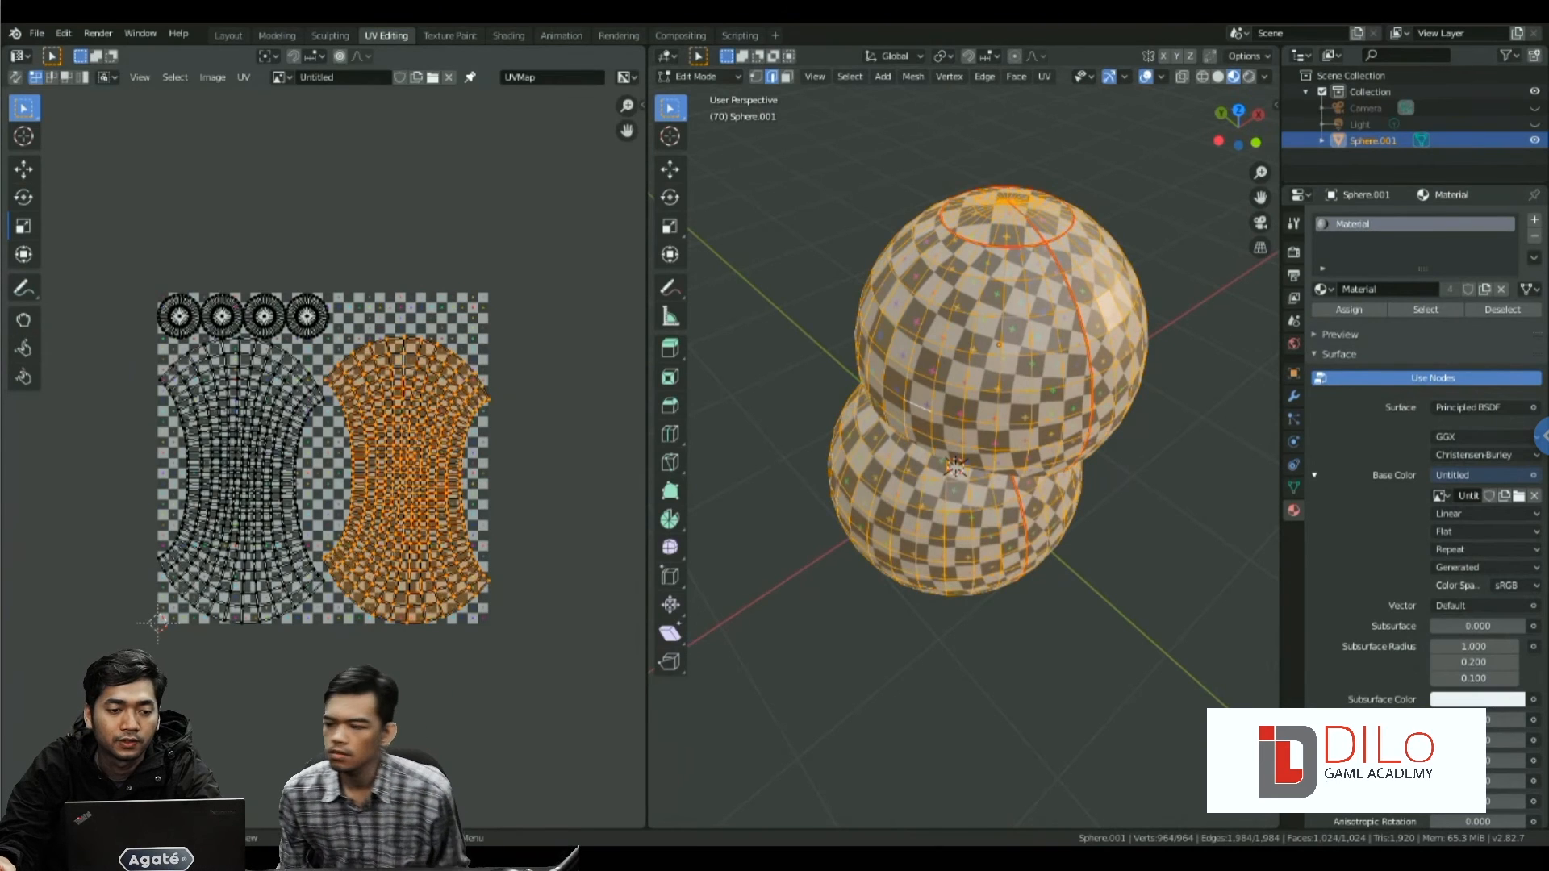
key(Tab)
key(Tab)
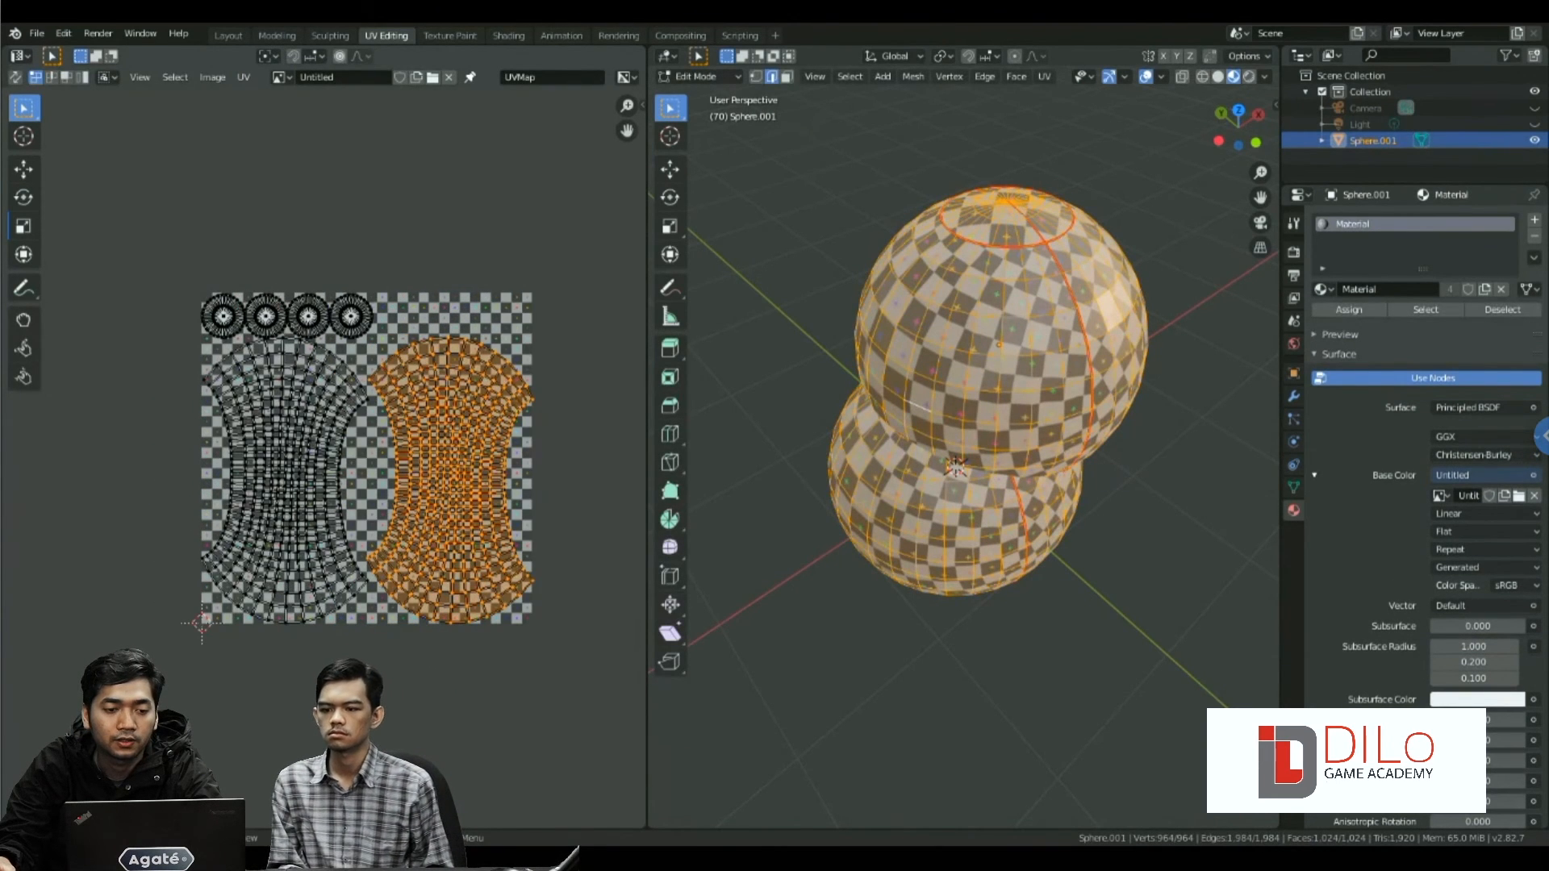
scroll(320, 461, up, 1)
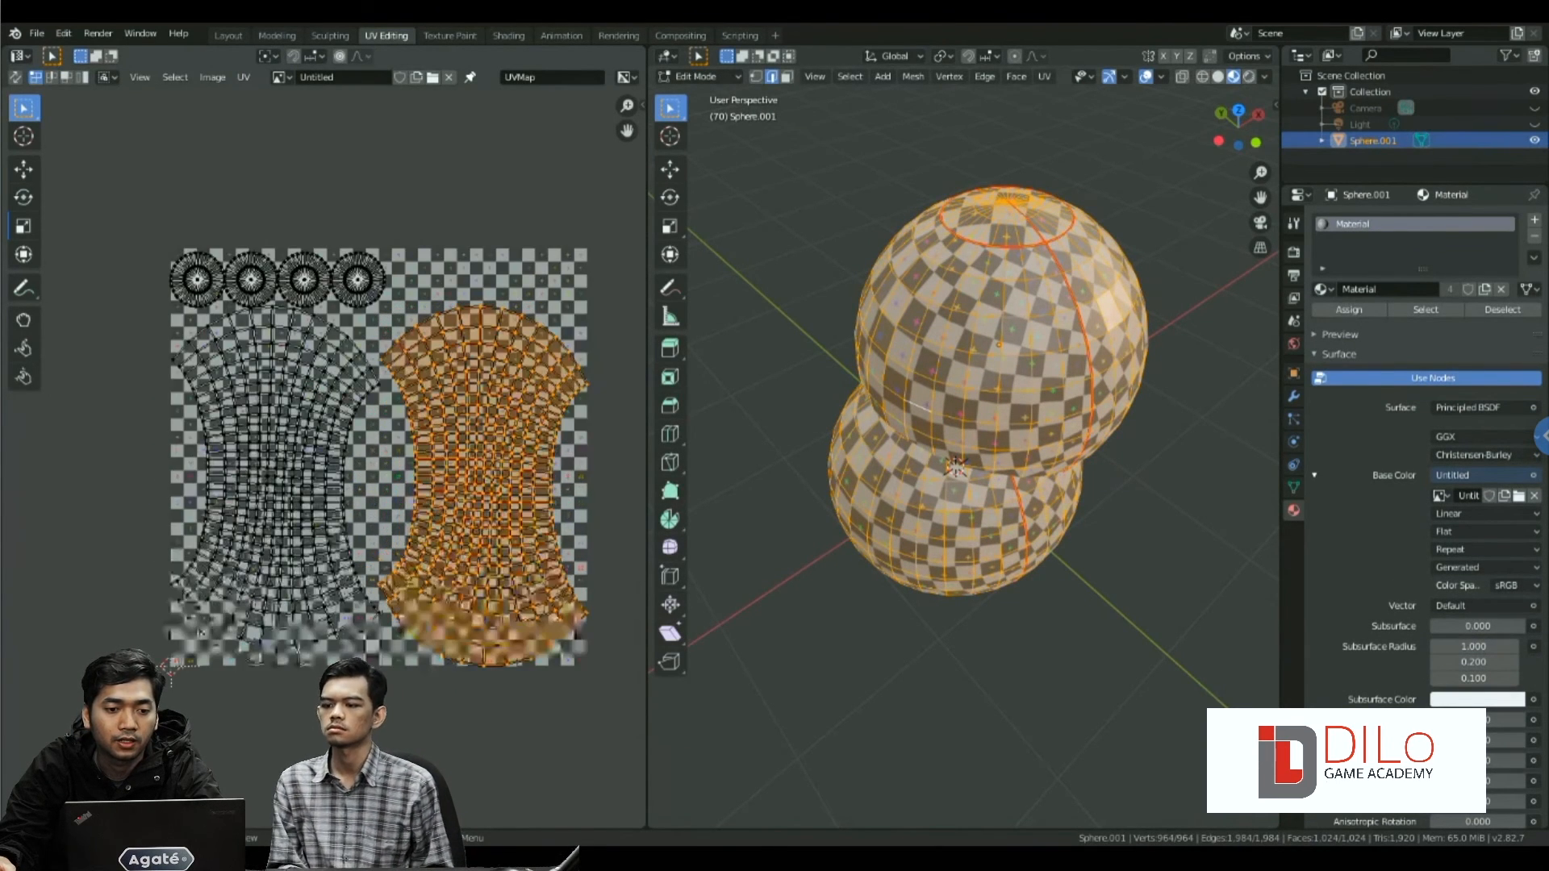
scroll(554, 681, up, 1)
scroll(554, 681, down, 1)
key(s)
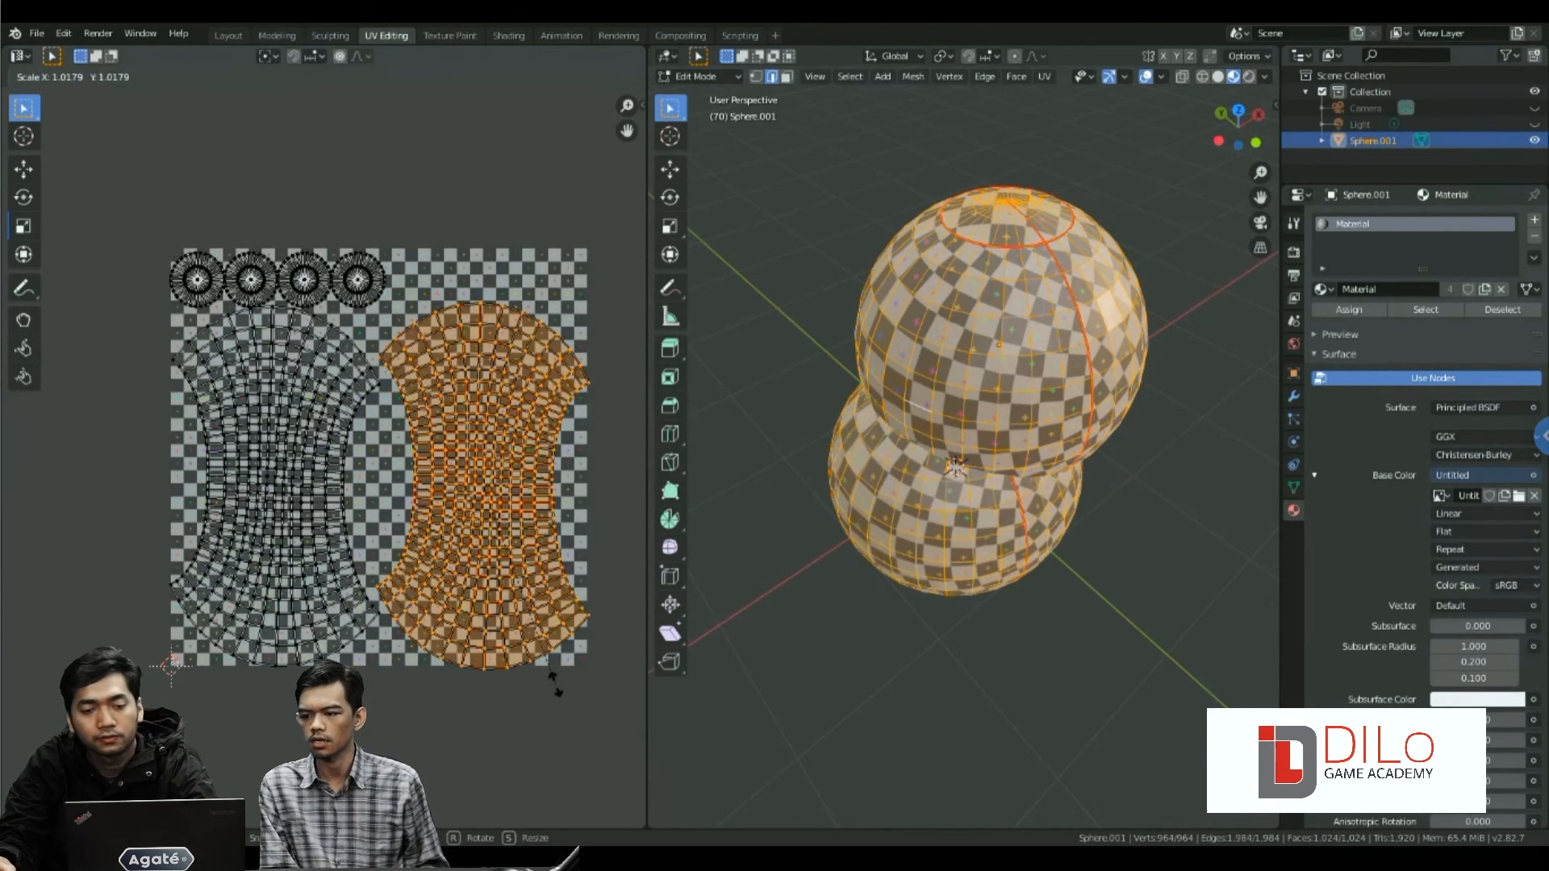
right_click(555, 684)
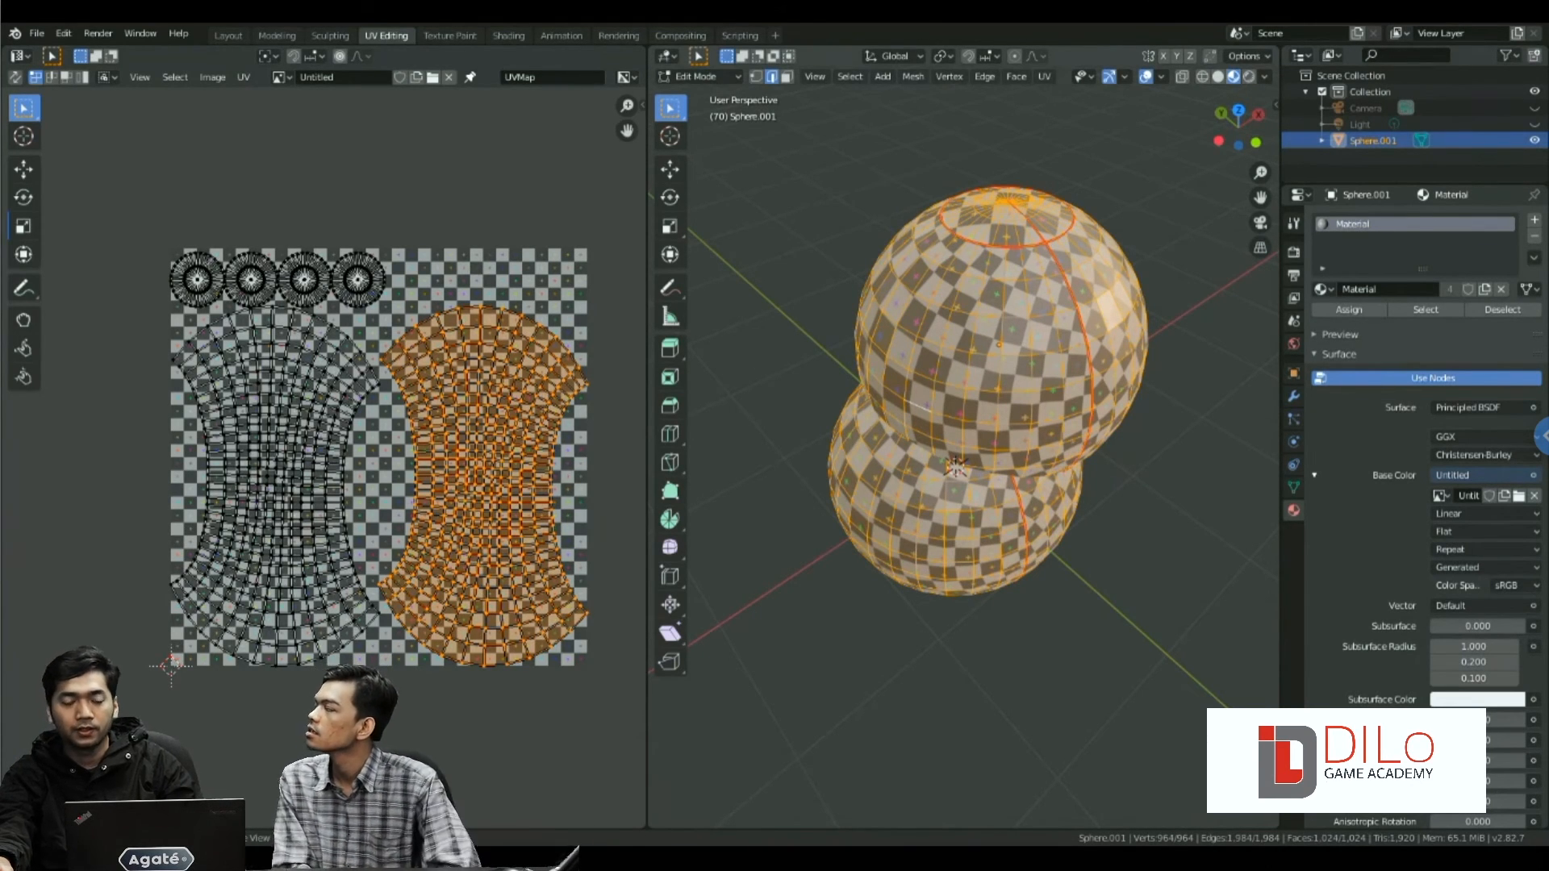
- Deselect all UV islands and select a single edge on the upper sphere's vertical seam
mouse_move(960, 464)
middle_down()
mouse_move(927, 434)
mouse_move(952, 466)
middle_up()
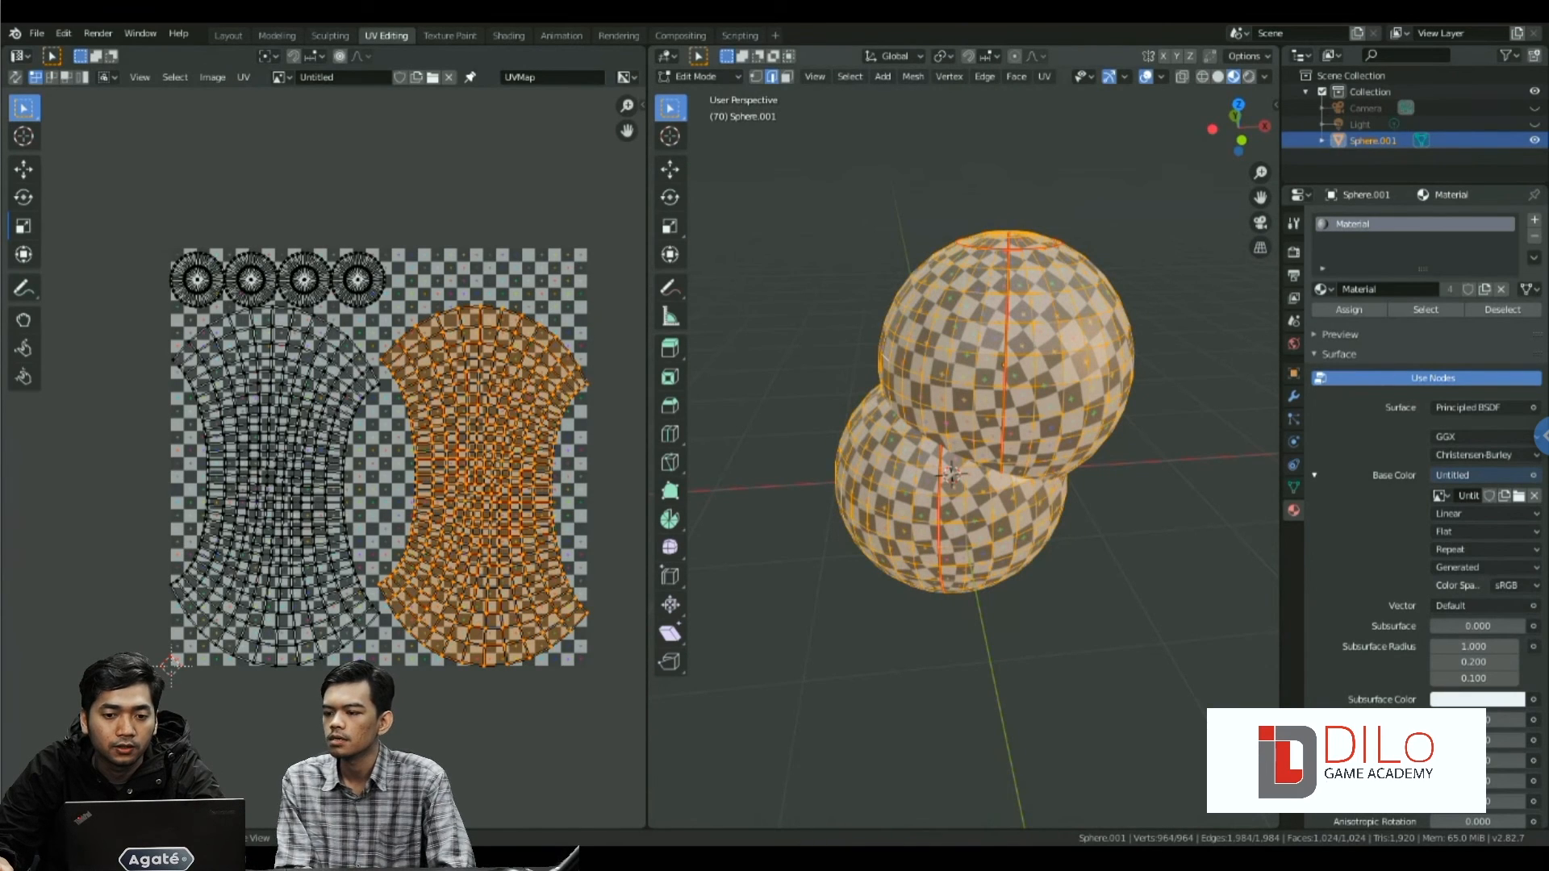
scroll(324, 461, up, 2)
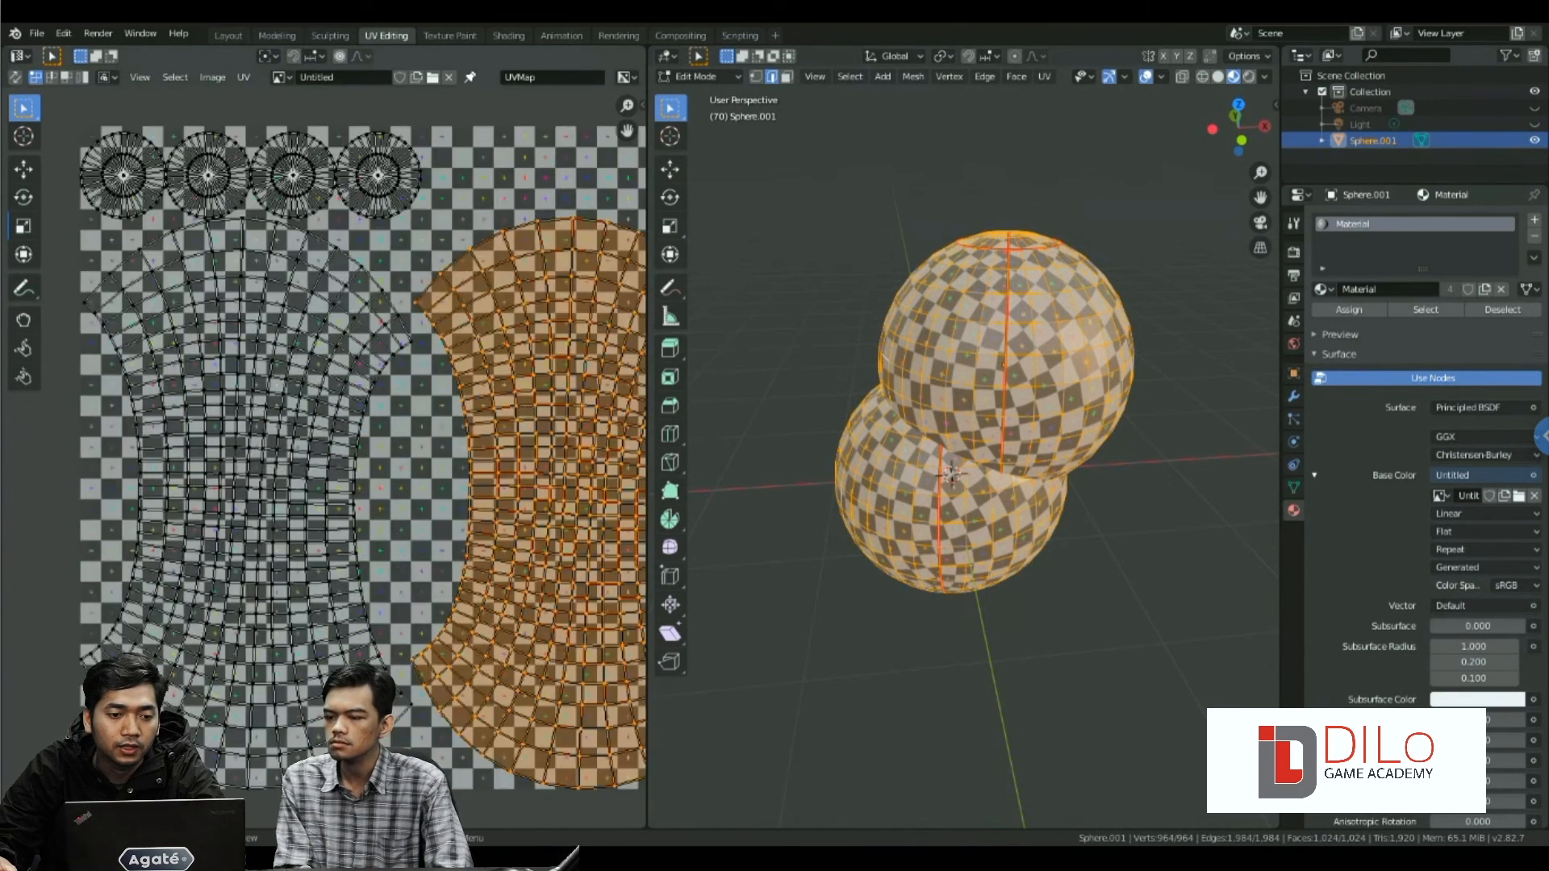
key(alt+a)
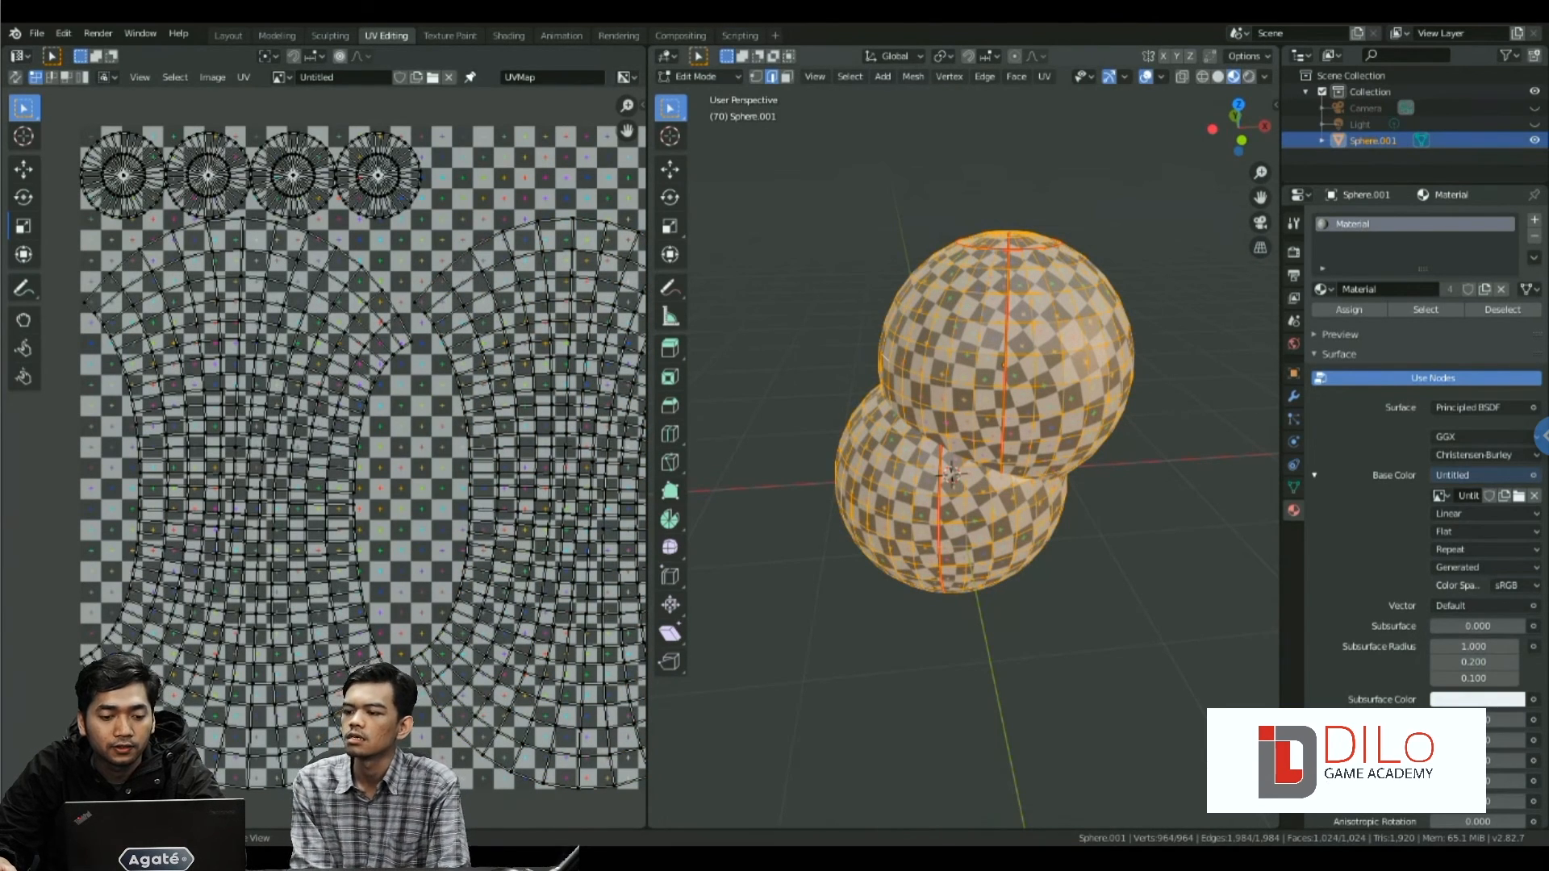
click(1003, 365)
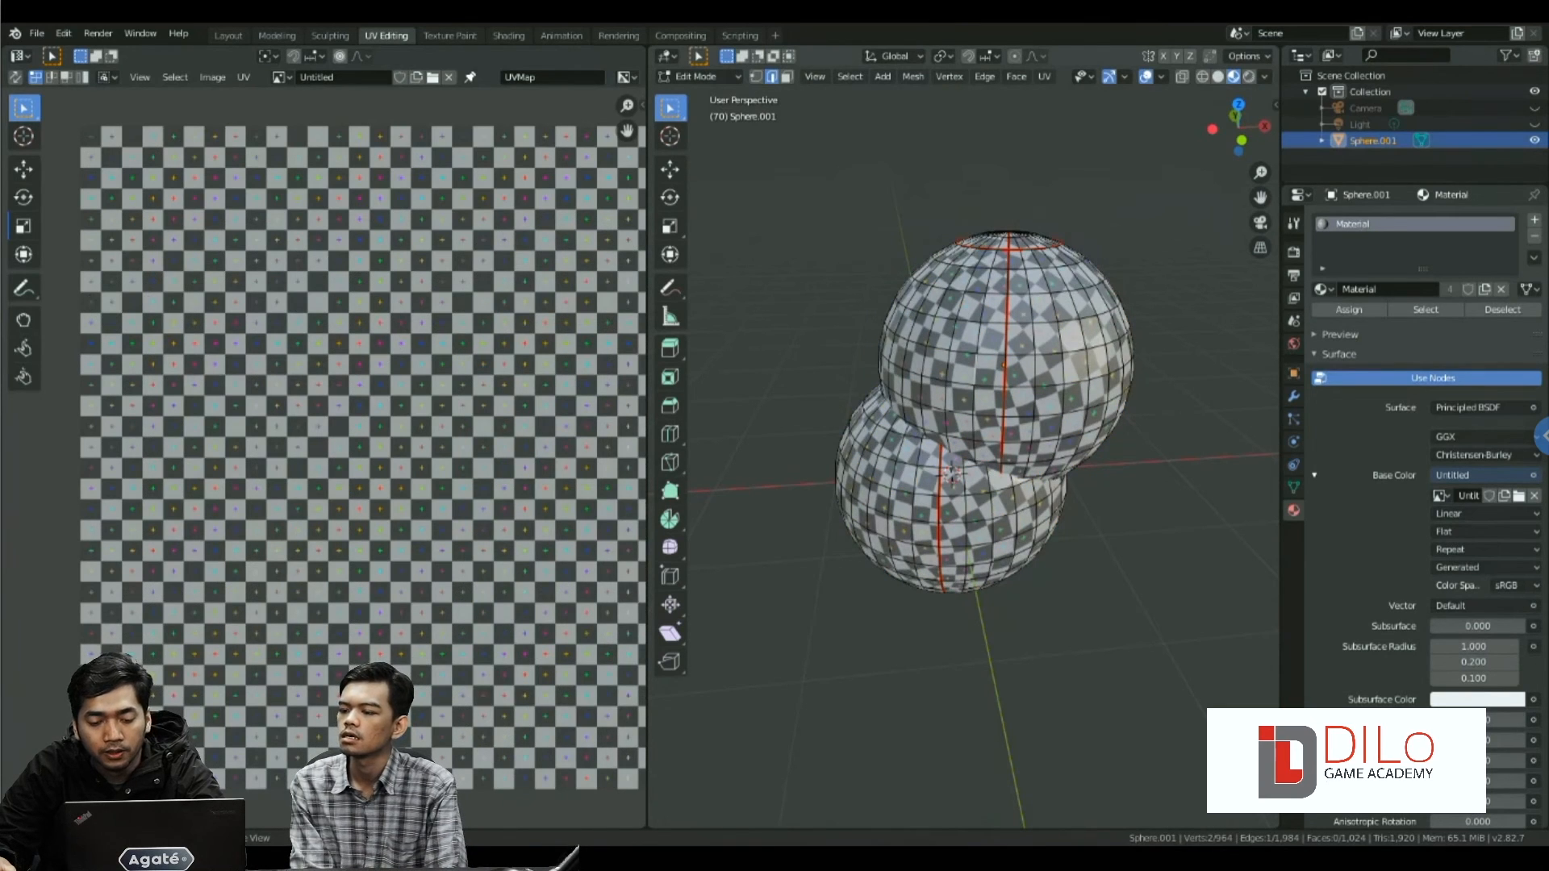